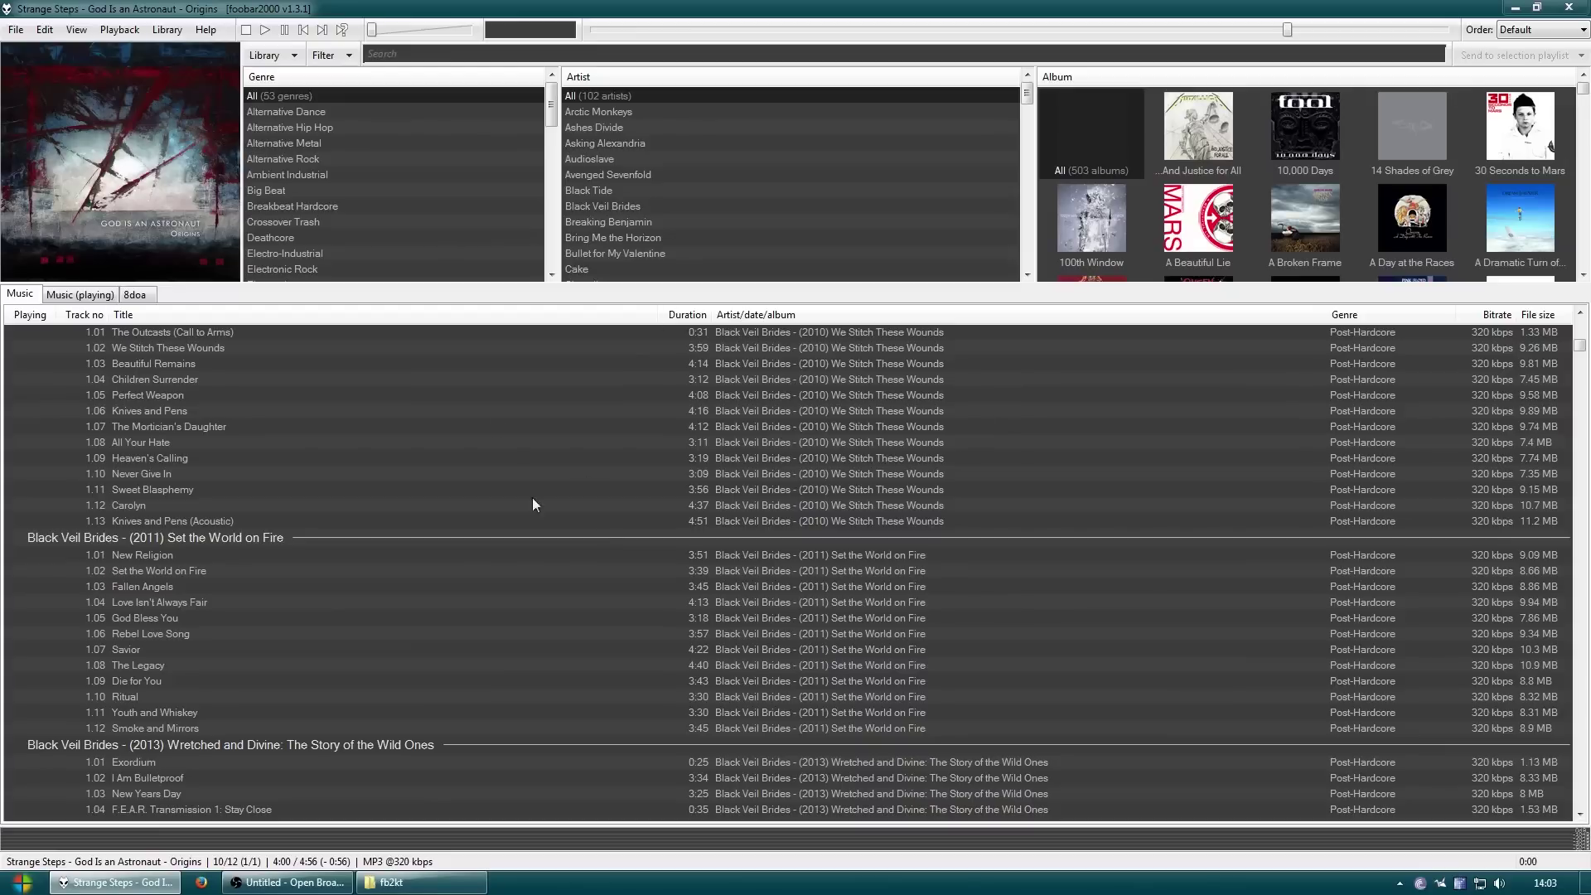
scroll(667, 585, down, 20)
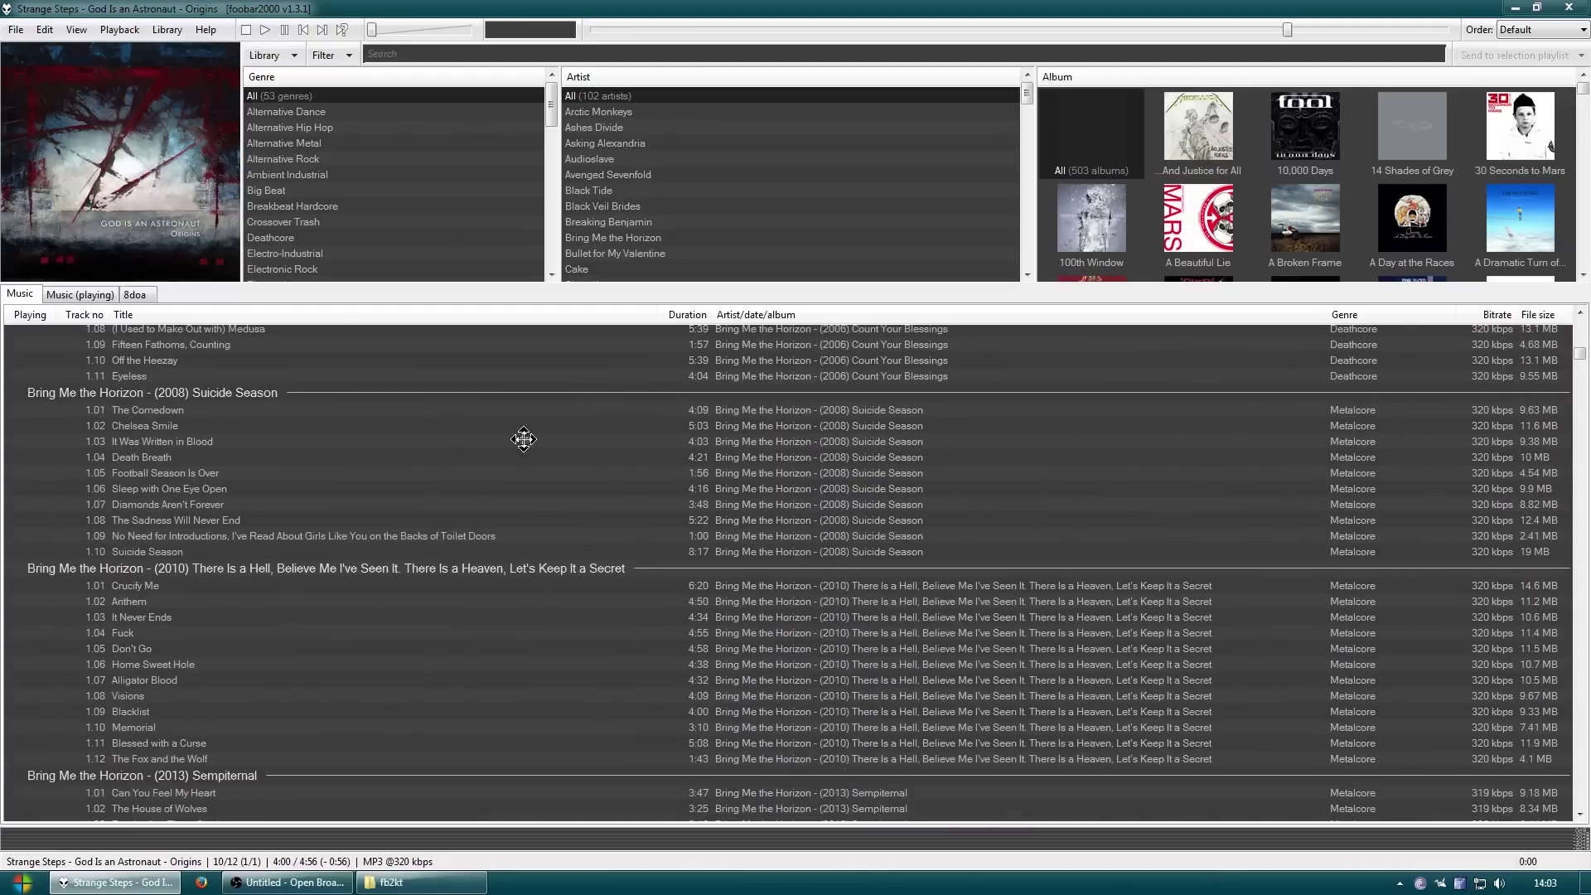
scroll(522, 439, down, 20)
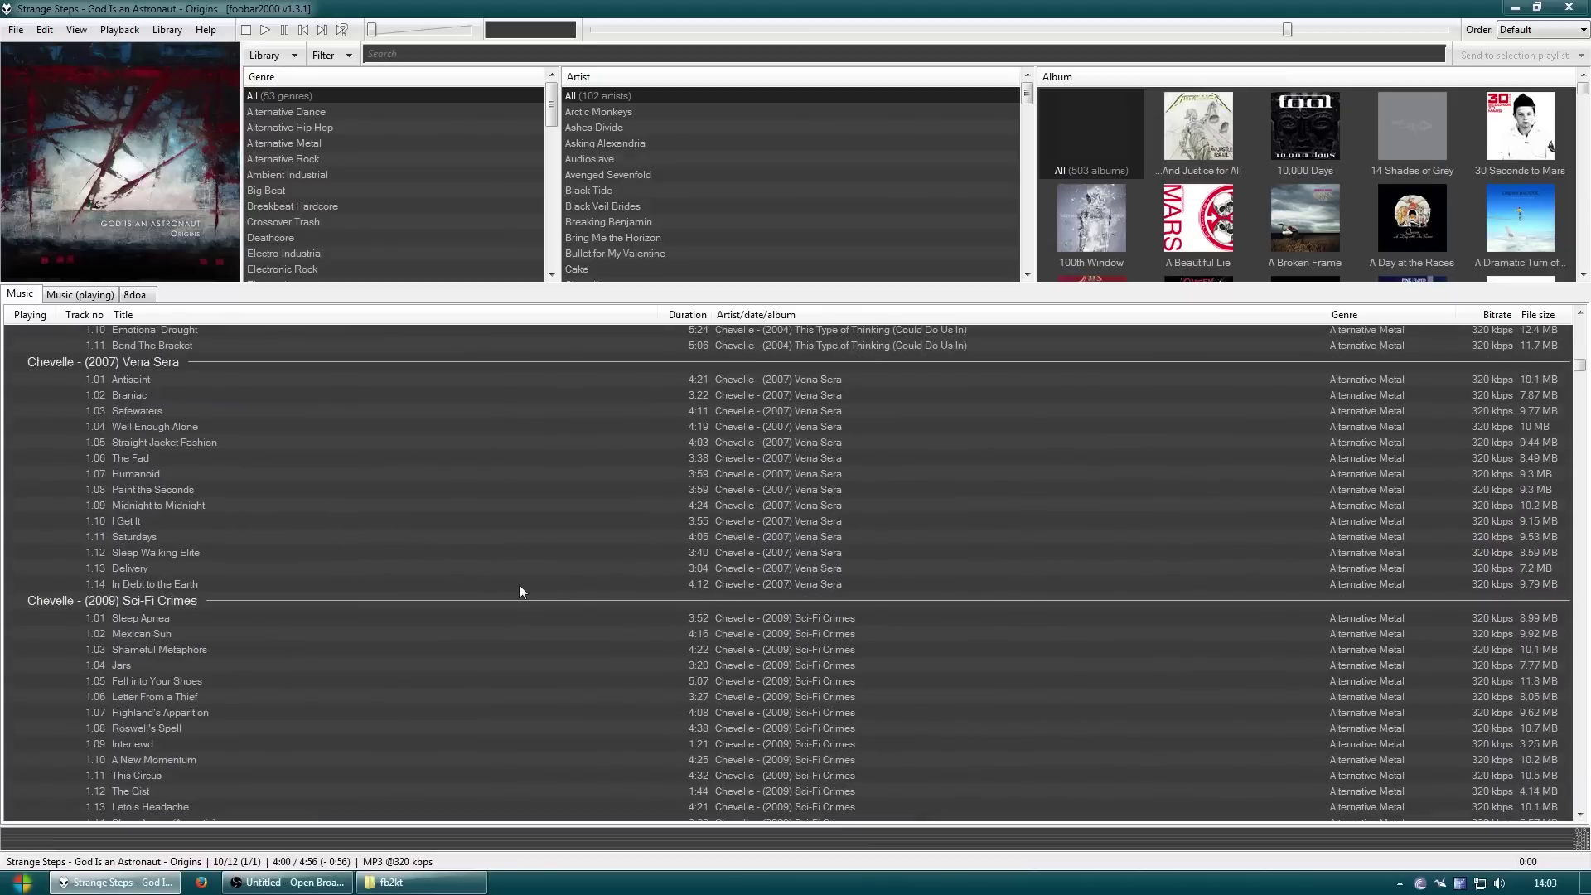
scroll(622, 709, up, 20)
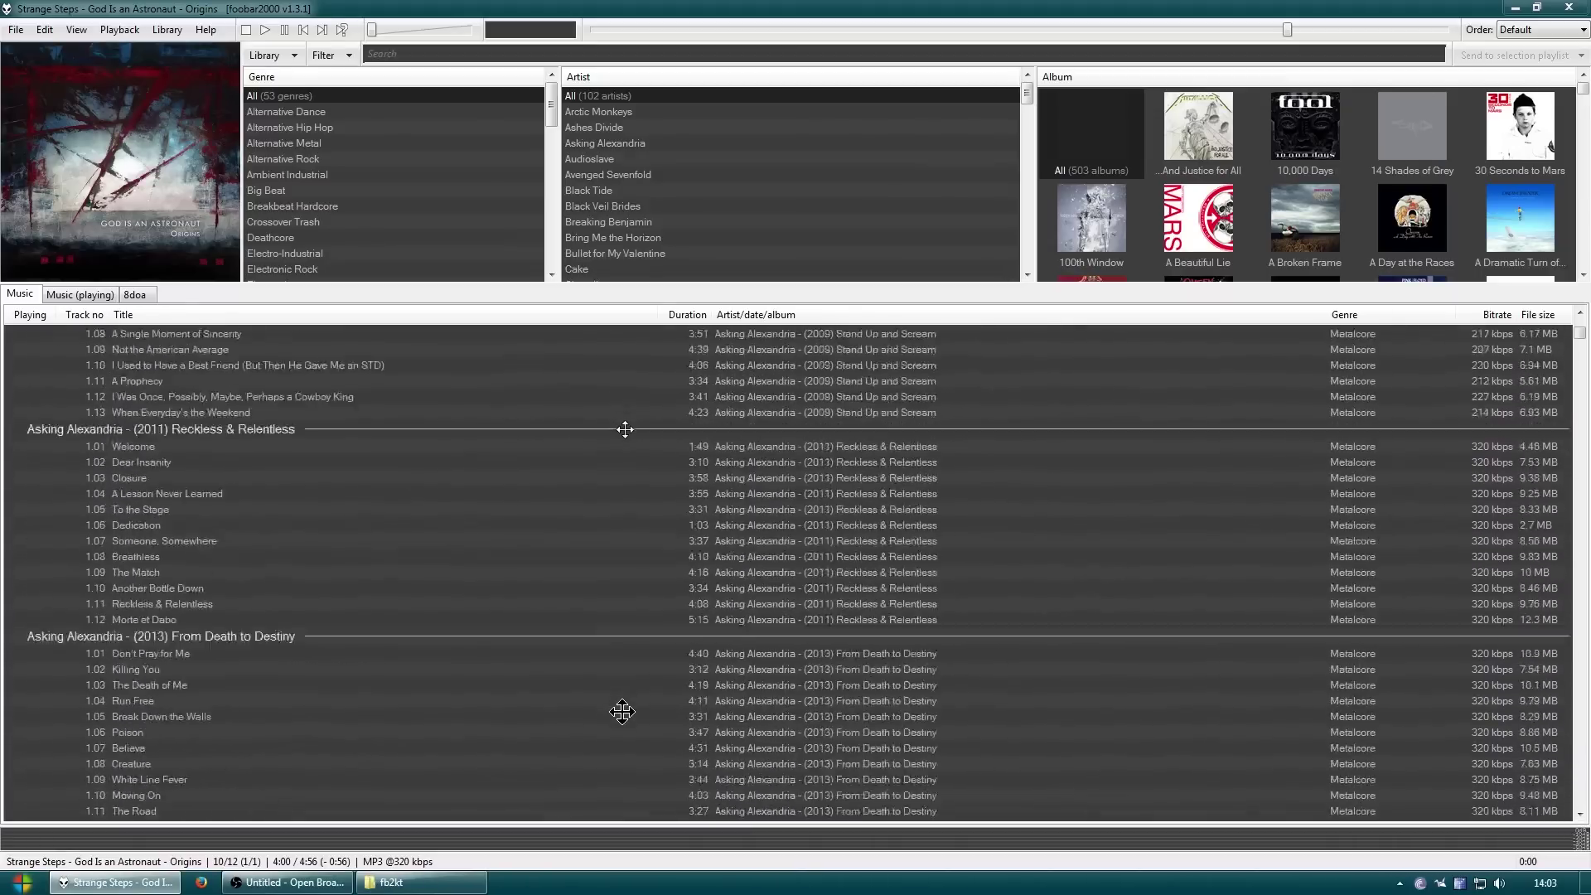
scroll(625, 429, up, 20)
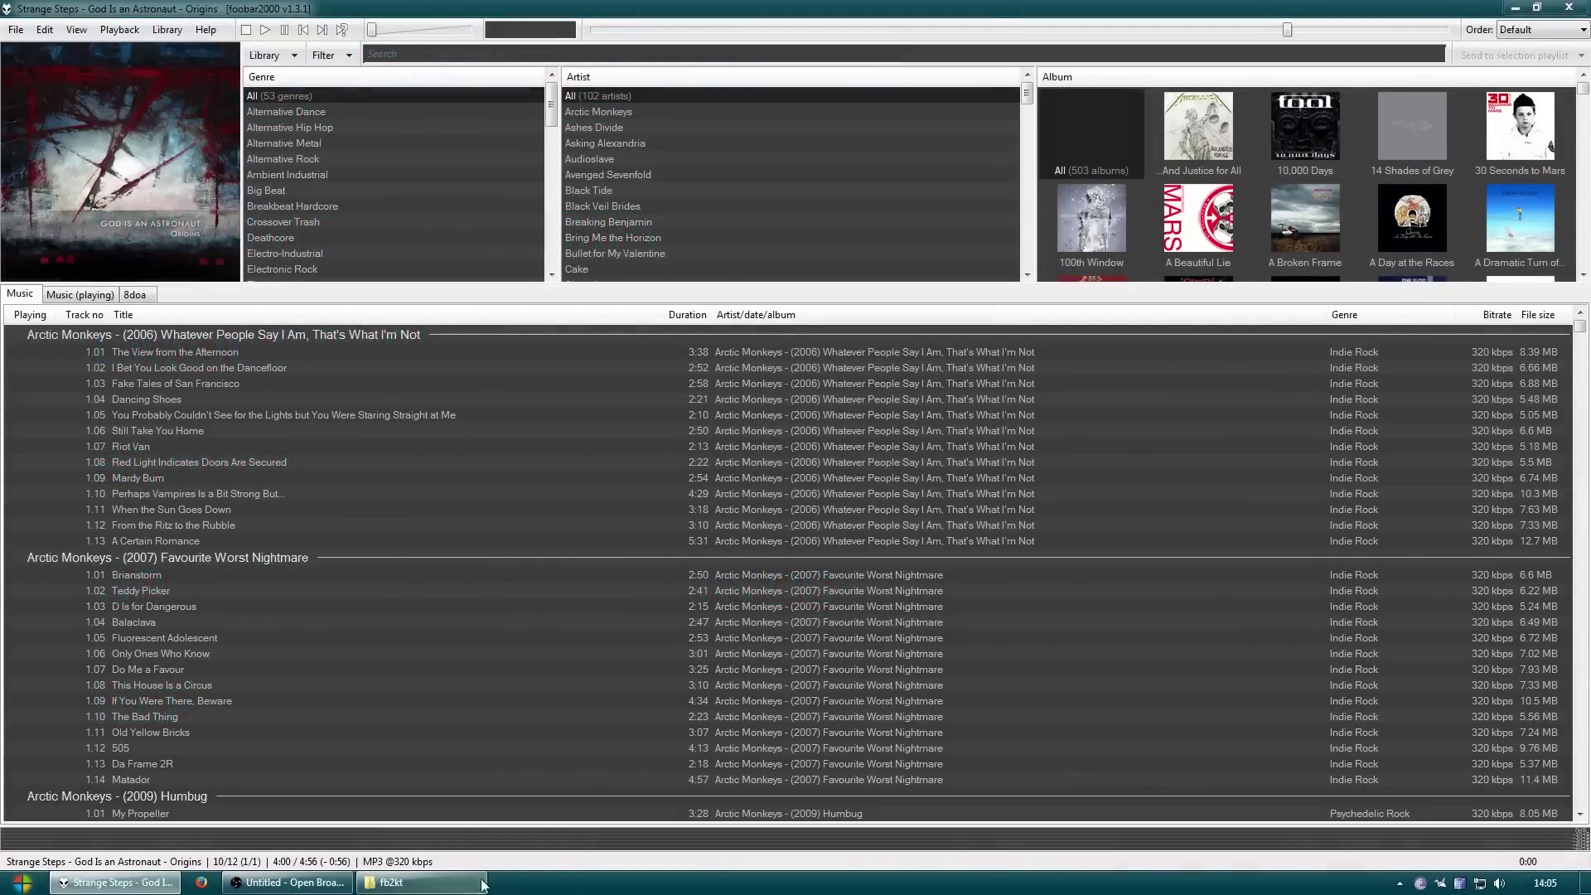
Create a new folder named FB2KT in the personal user folder
key(super)
click(258, 524)
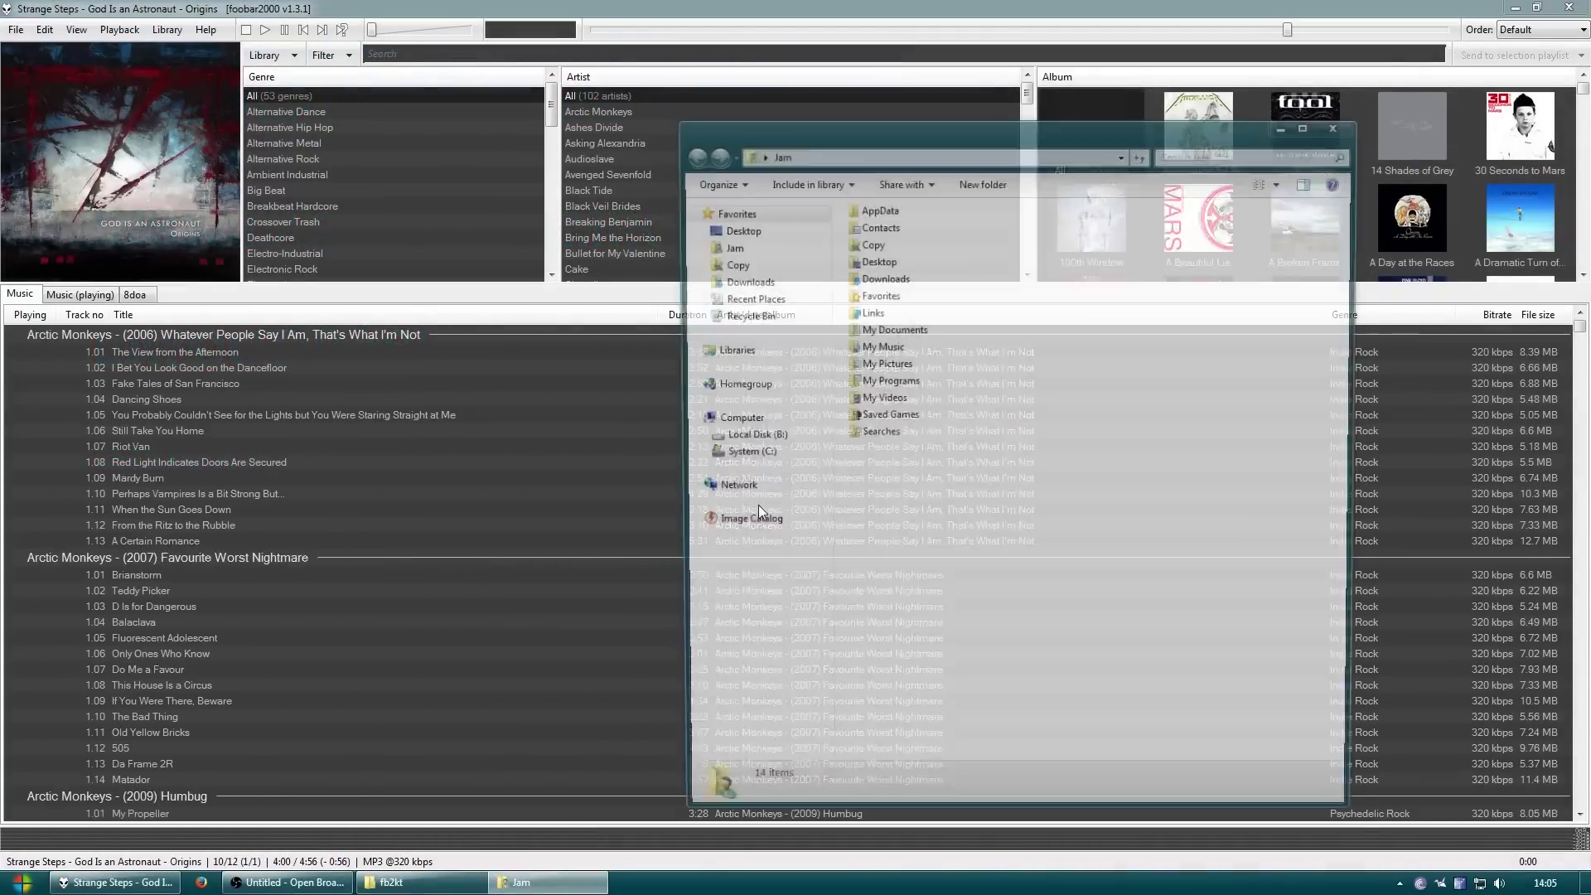
right_click(921, 603)
mouse_move(994, 800)
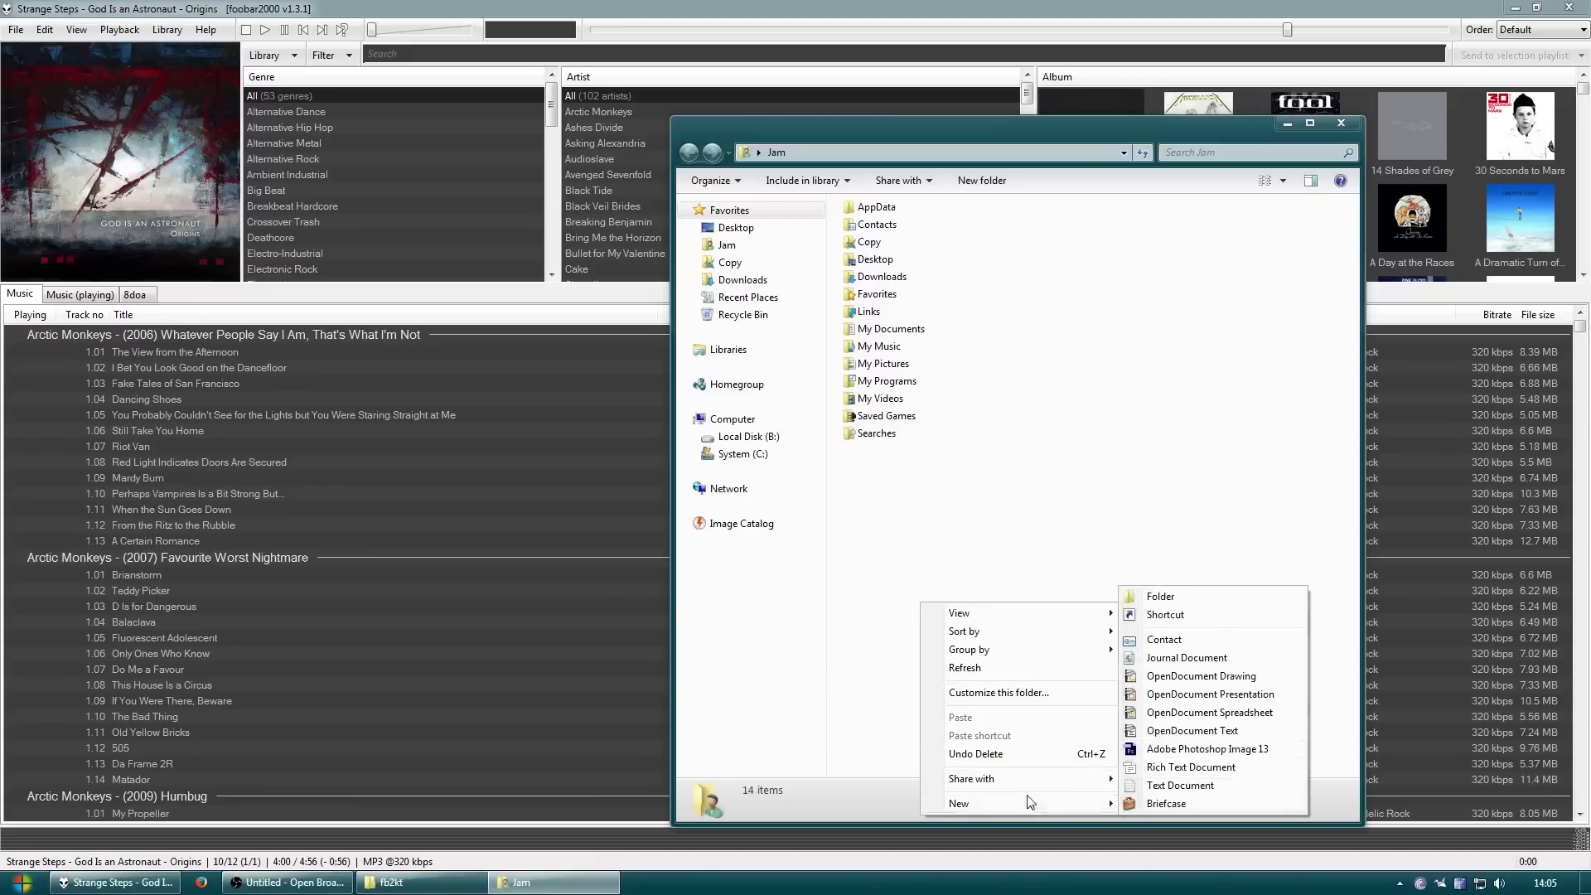
click(1160, 596)
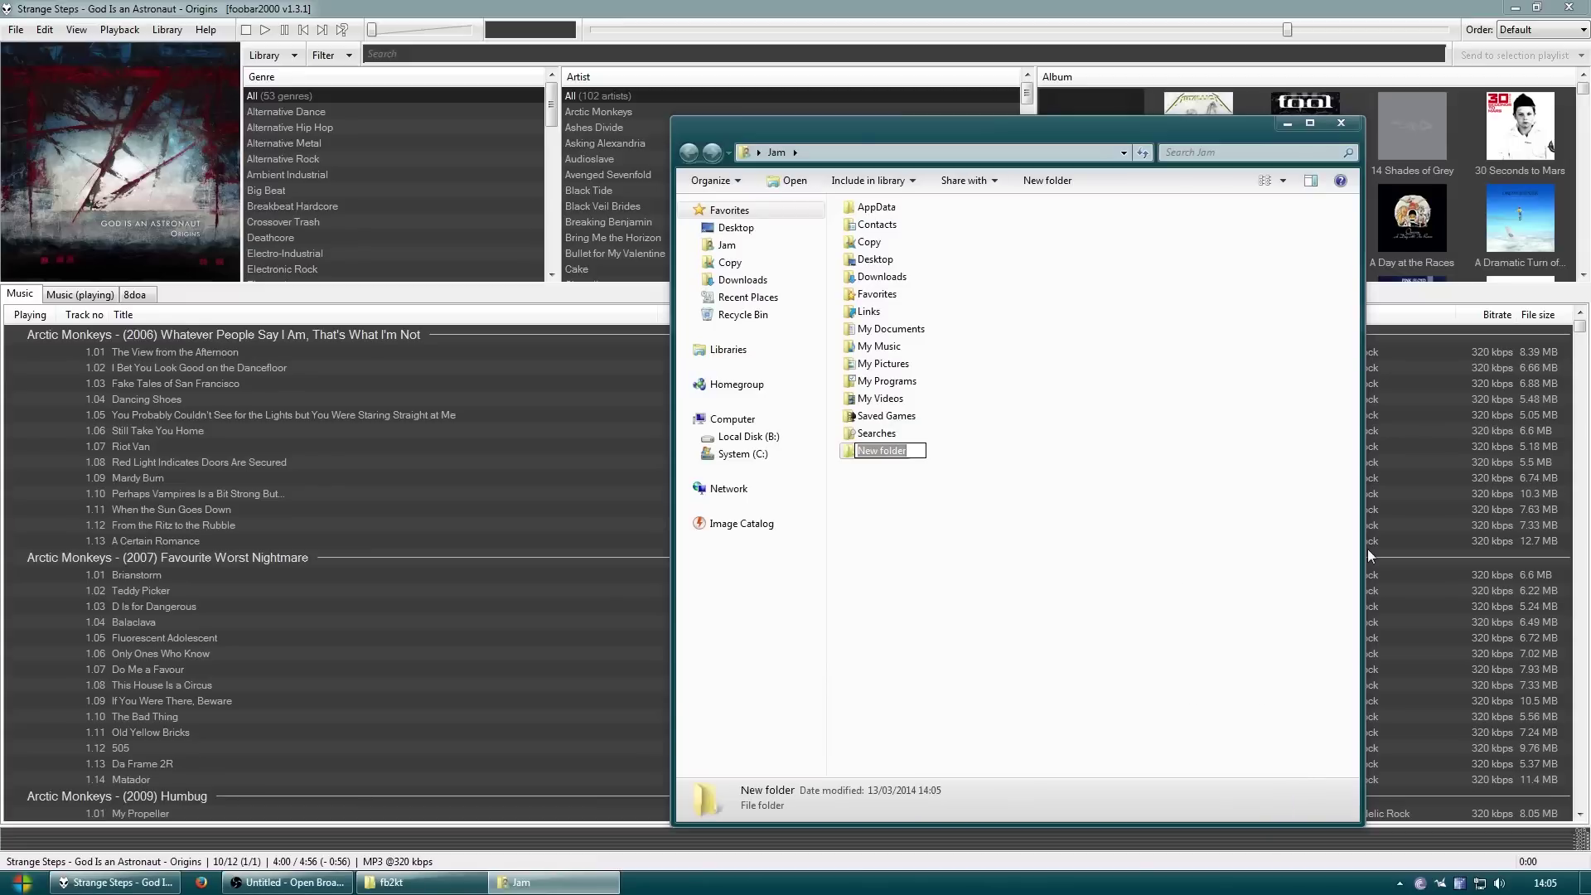
text(FB2KT)
key(Return)
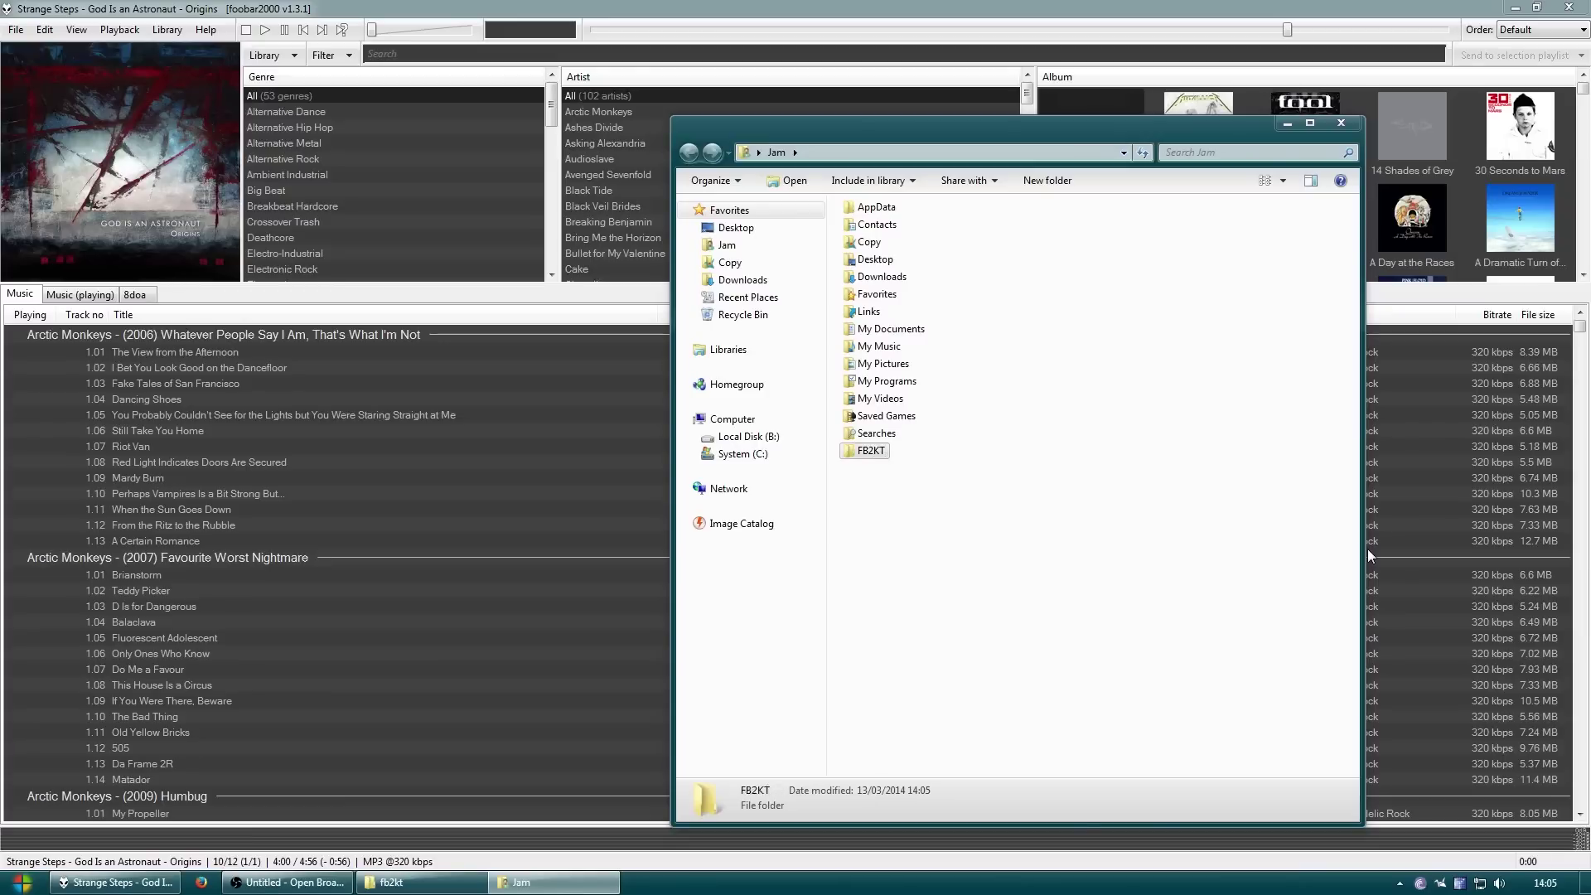
Close the fb2kt video folder window and open the new, empty FB2KT folder
click(390, 881)
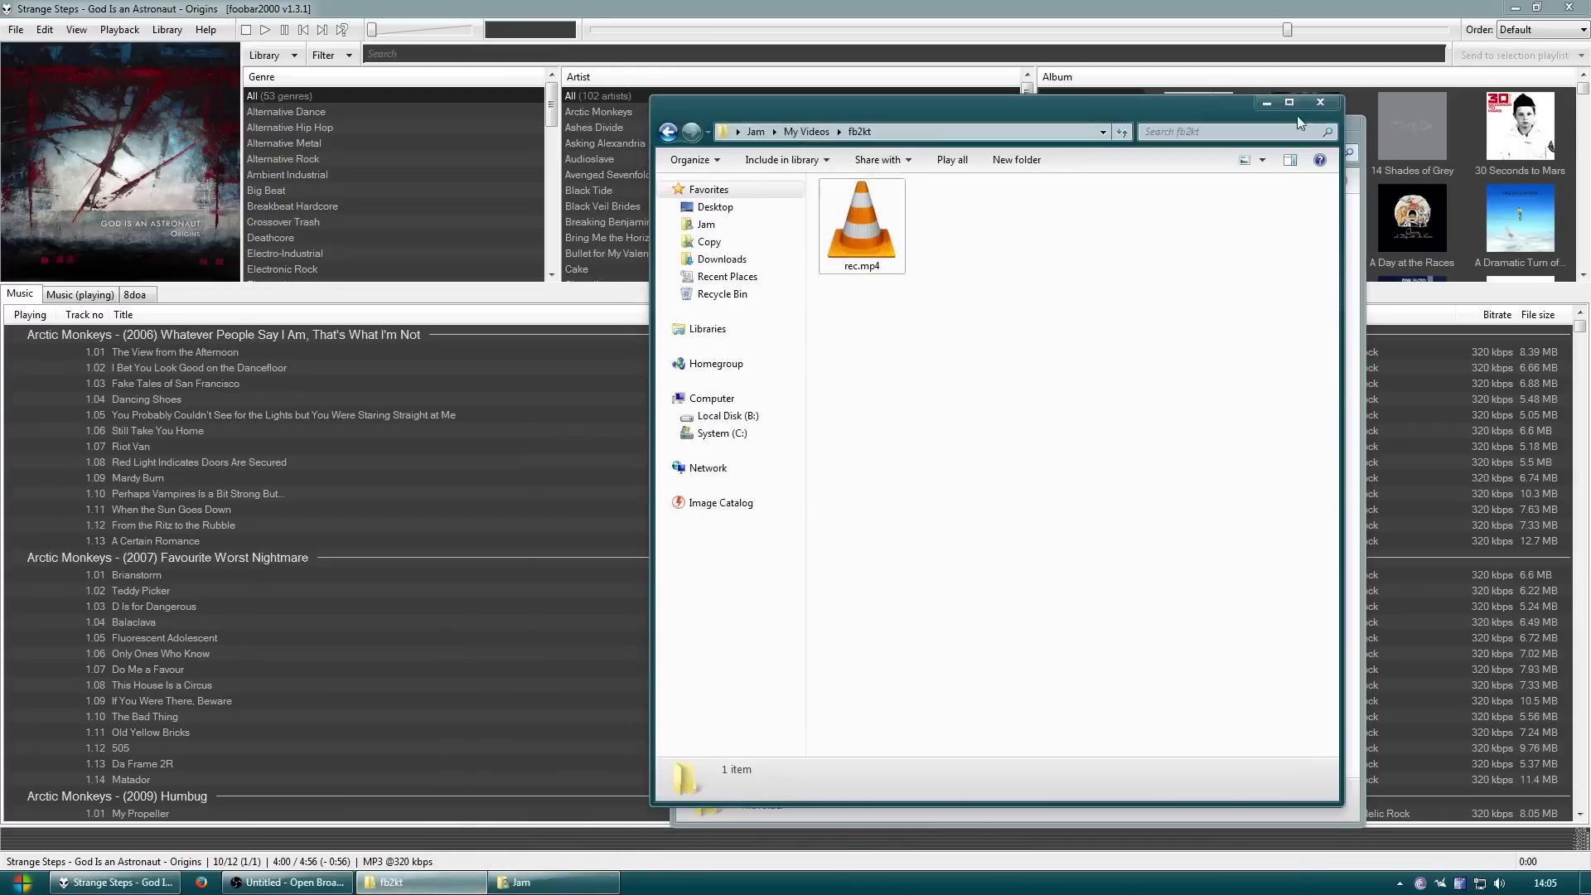
click(1320, 101)
double_click(861, 452)
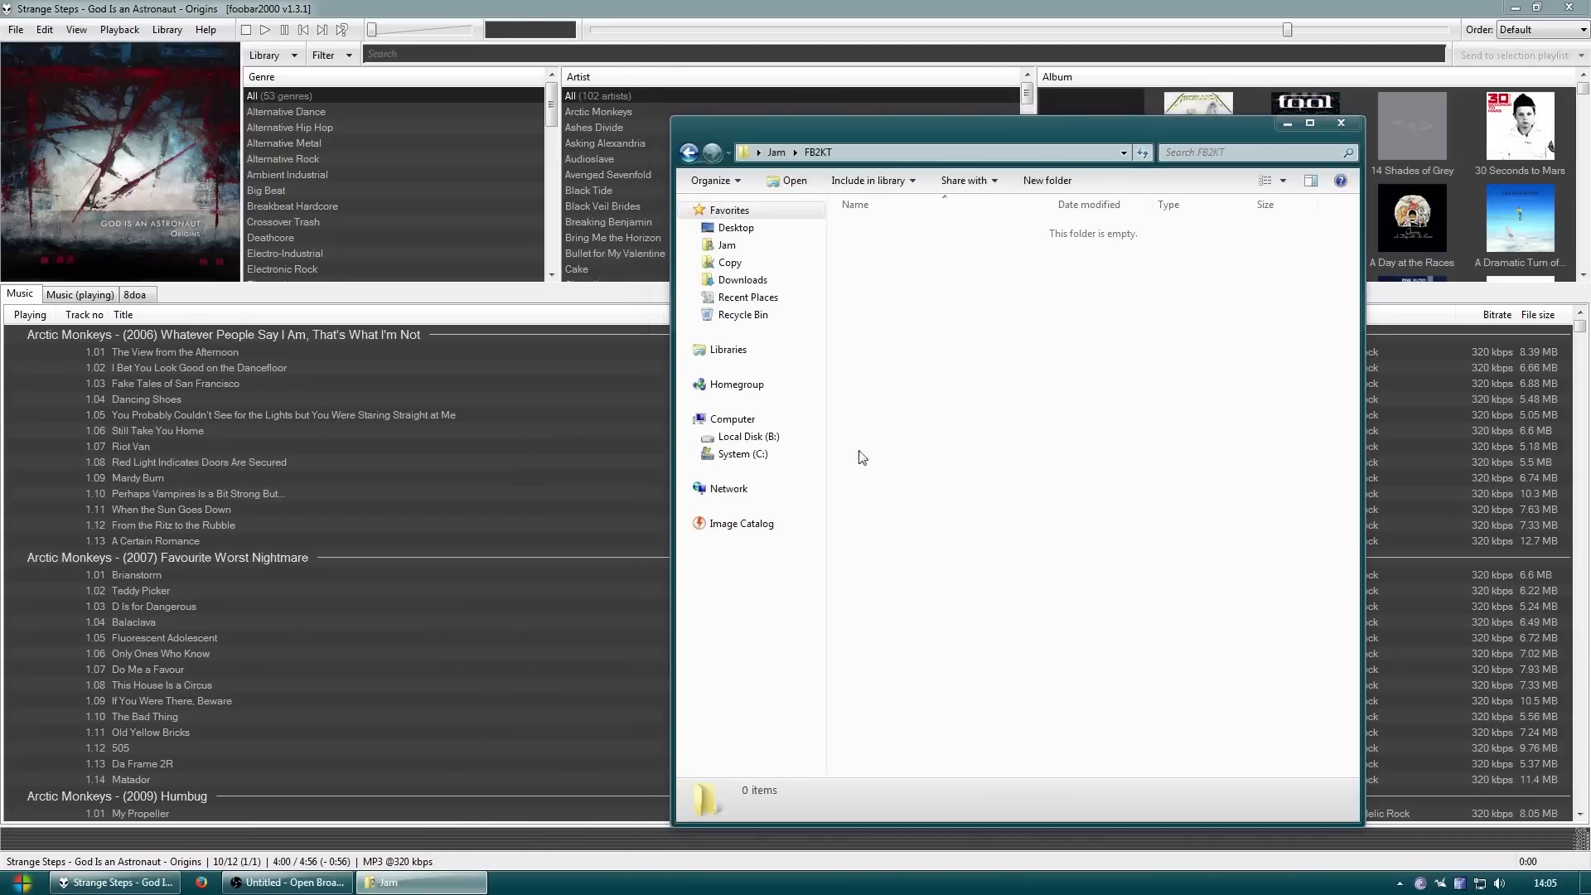
drag(911, 137, 791, 100)
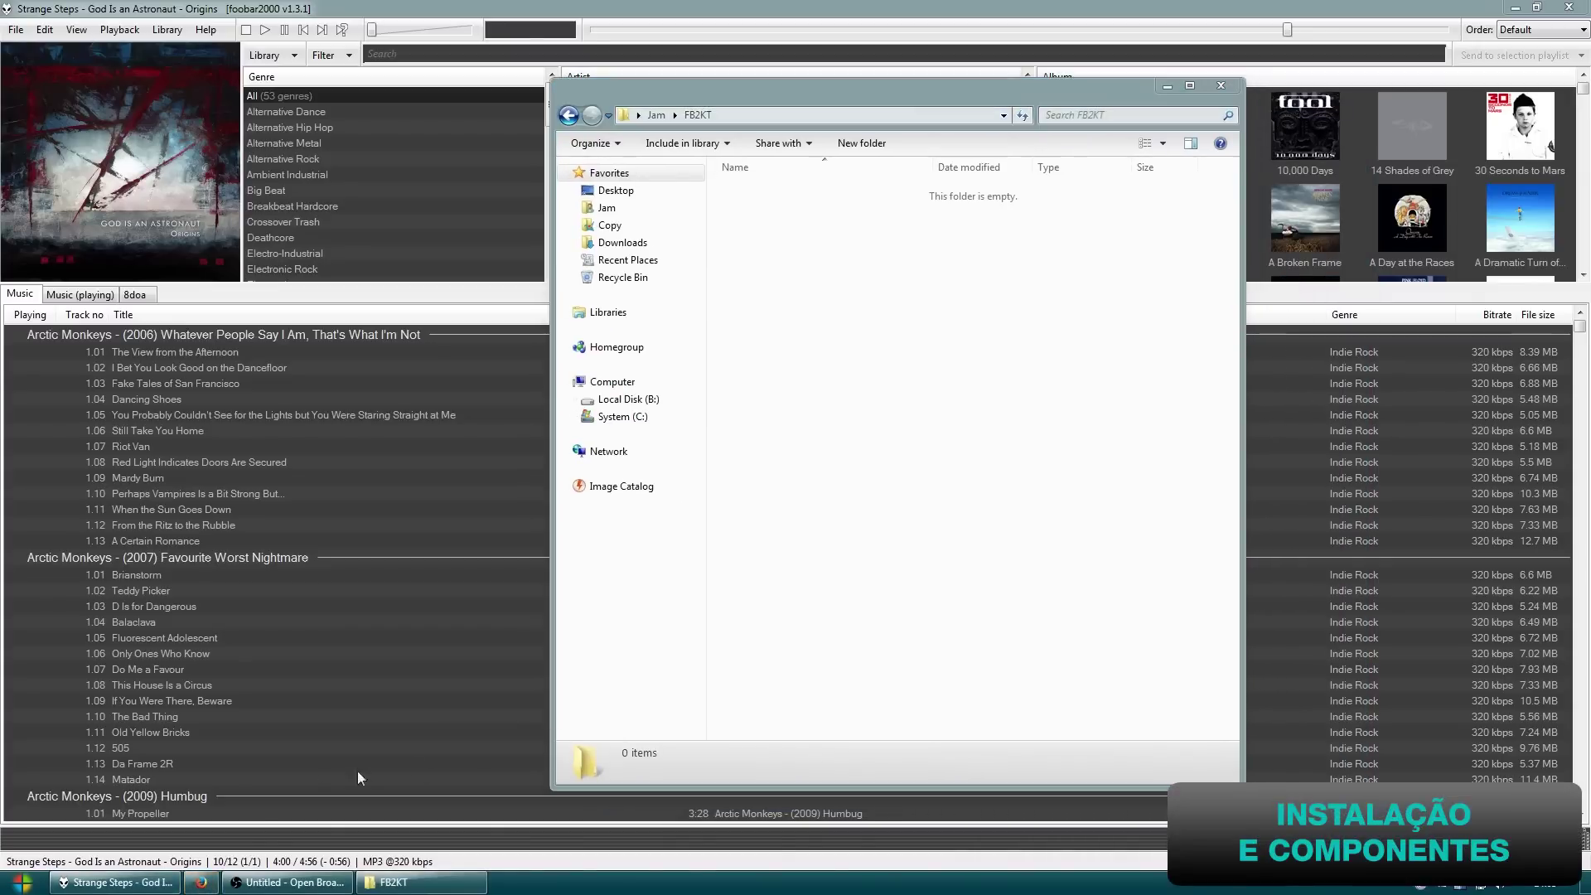
Switch to Firefox and load the foobar2000.org website
click(168, 882)
click(200, 883)
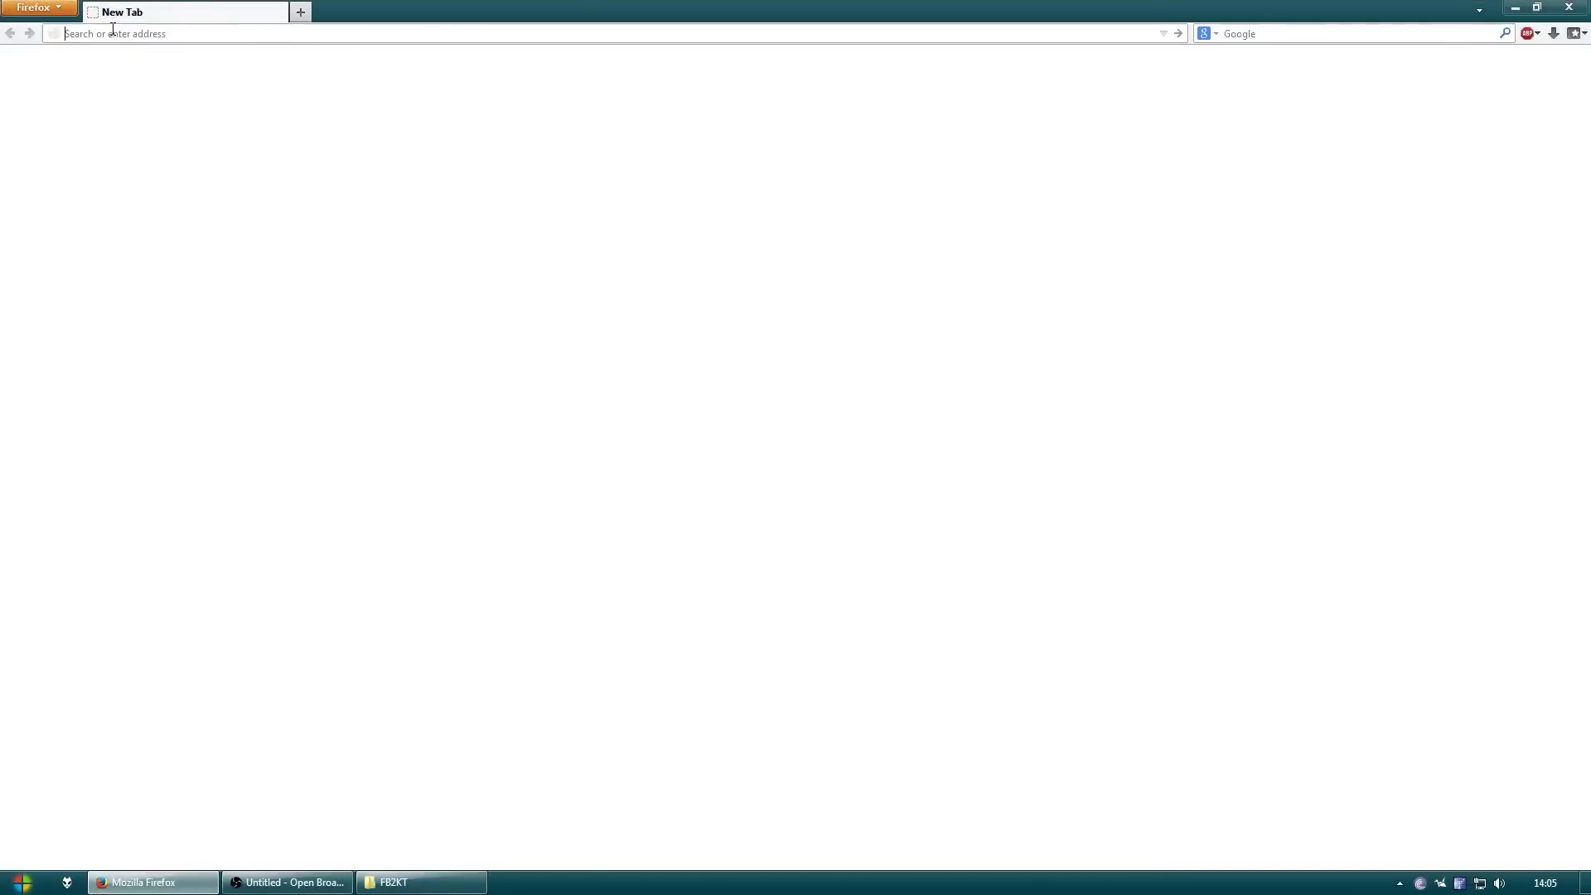
text(FOOB)
key(BackSpace)
key(BackSpace)
key(BackSpace)
key(BackSpace)
key(BackSpace)
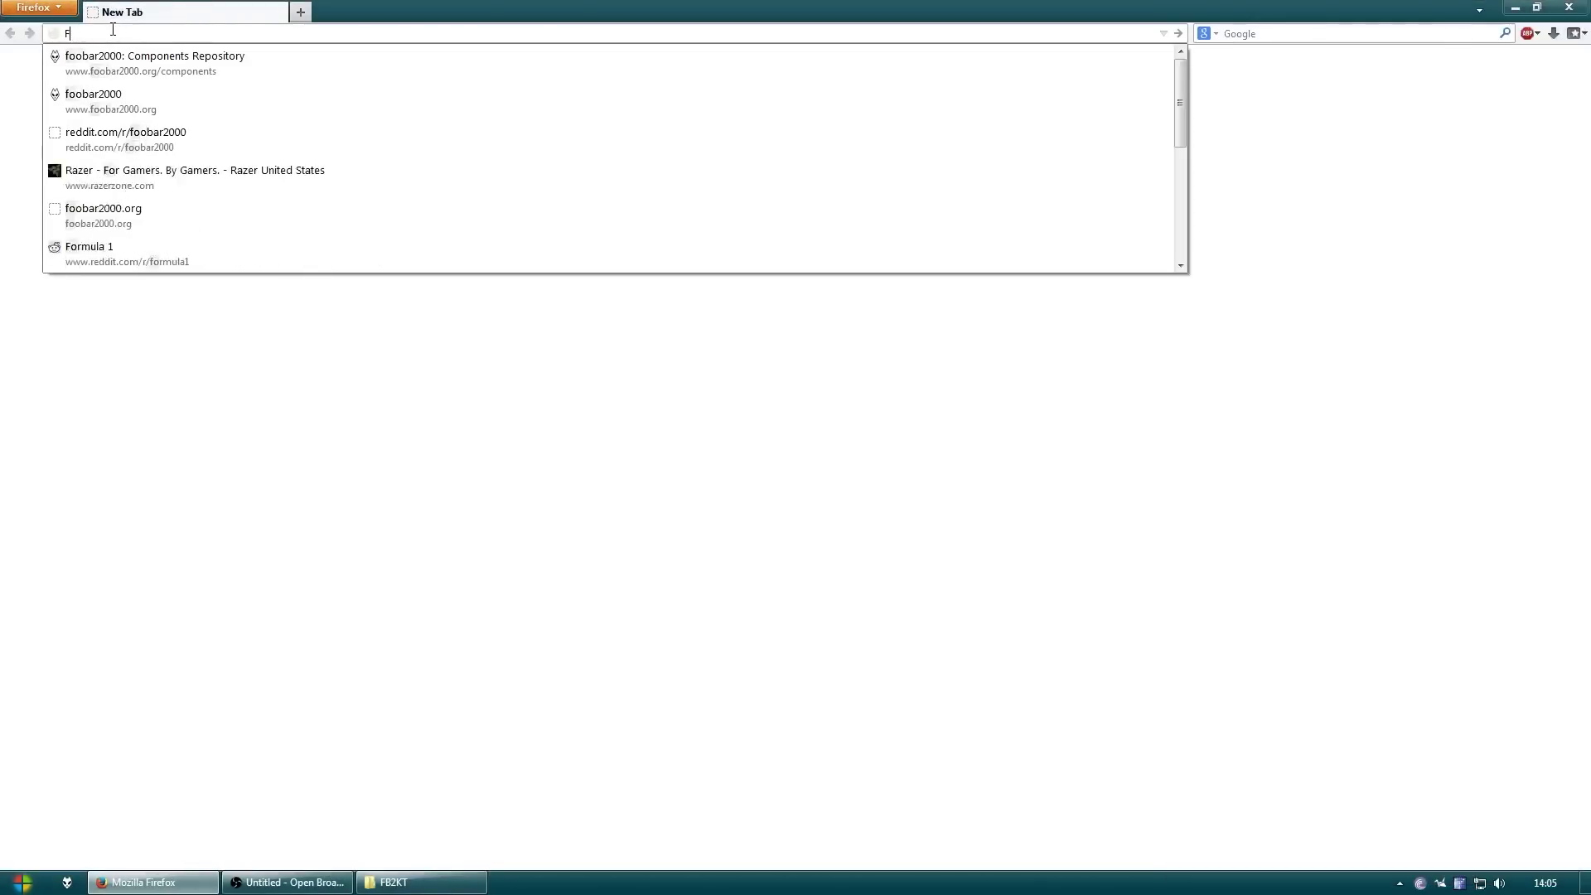
text(foobar2000.org)
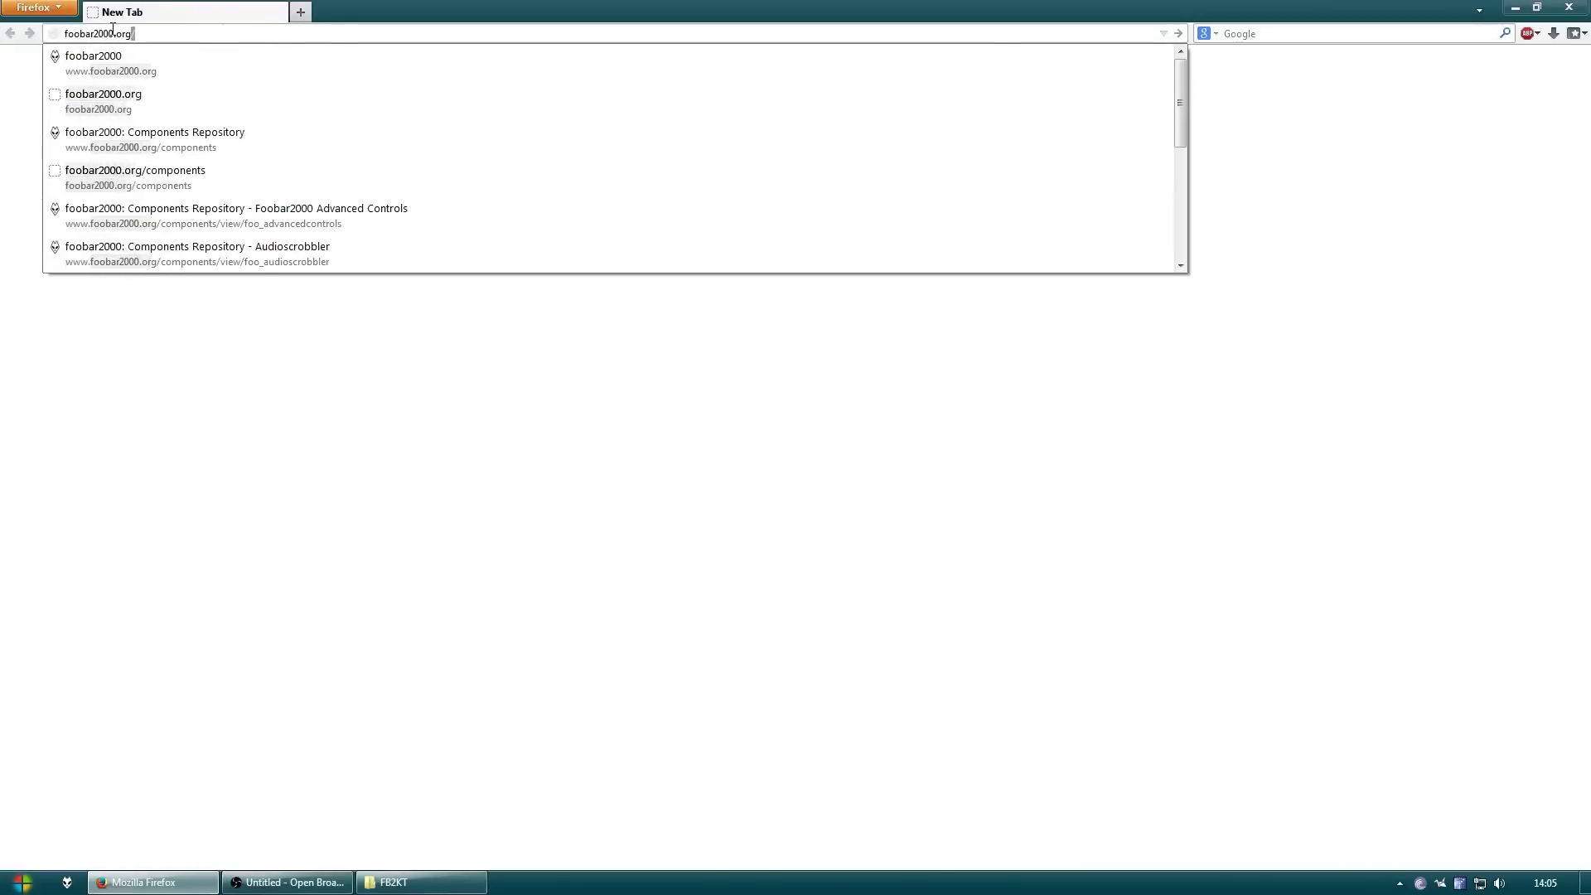
key(Return)
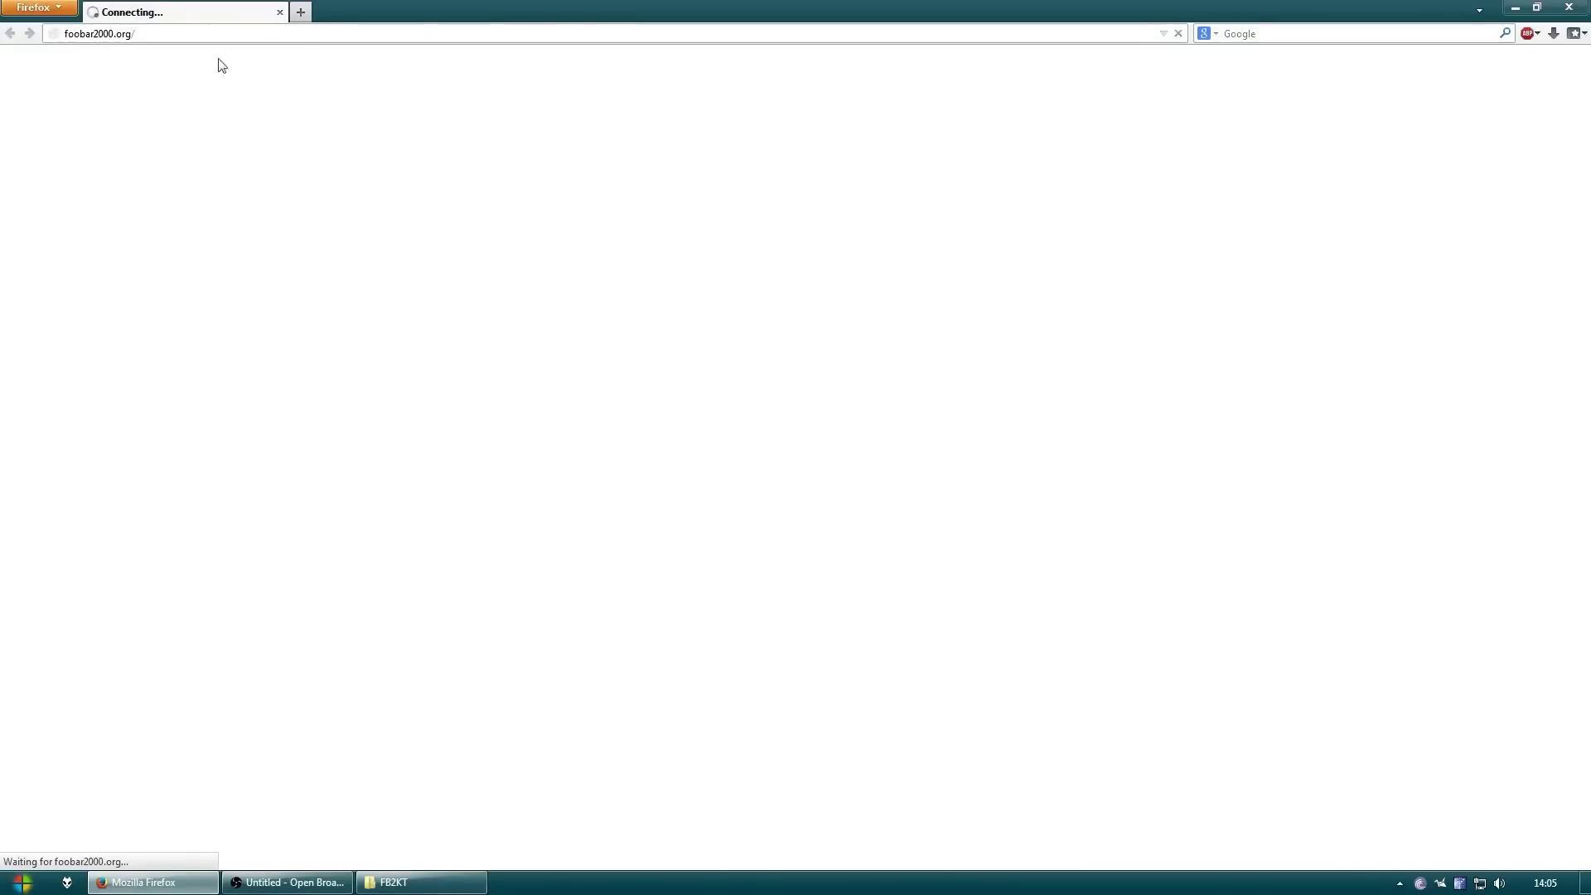
Download the foobar2000 v1.3.1 installer from the site and save the file
mouse_move(419, 882)
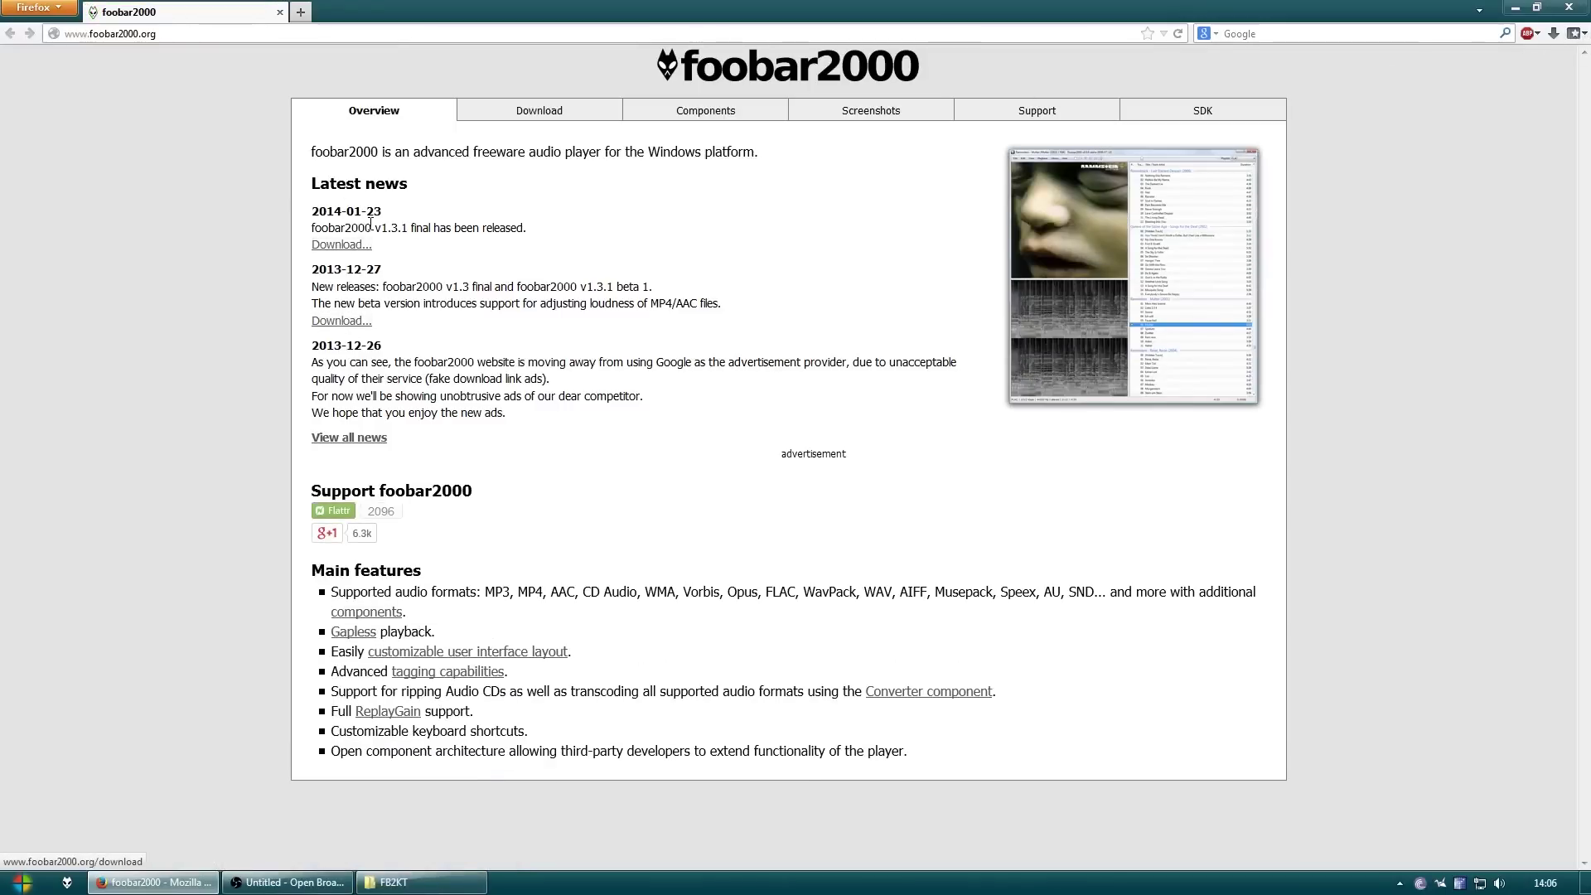
click(355, 246)
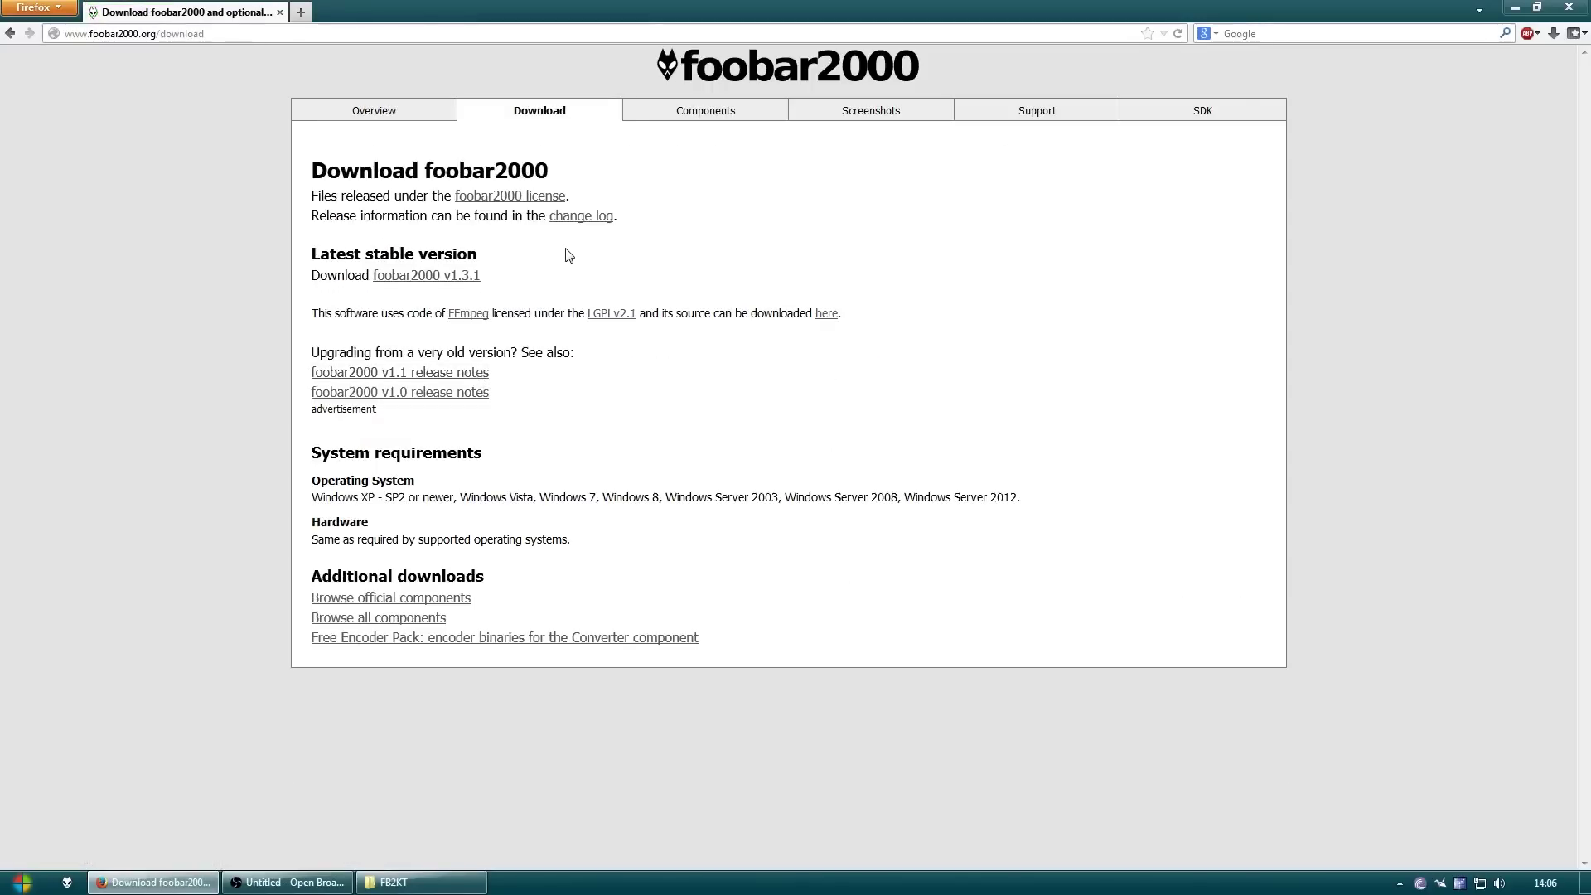
click(453, 282)
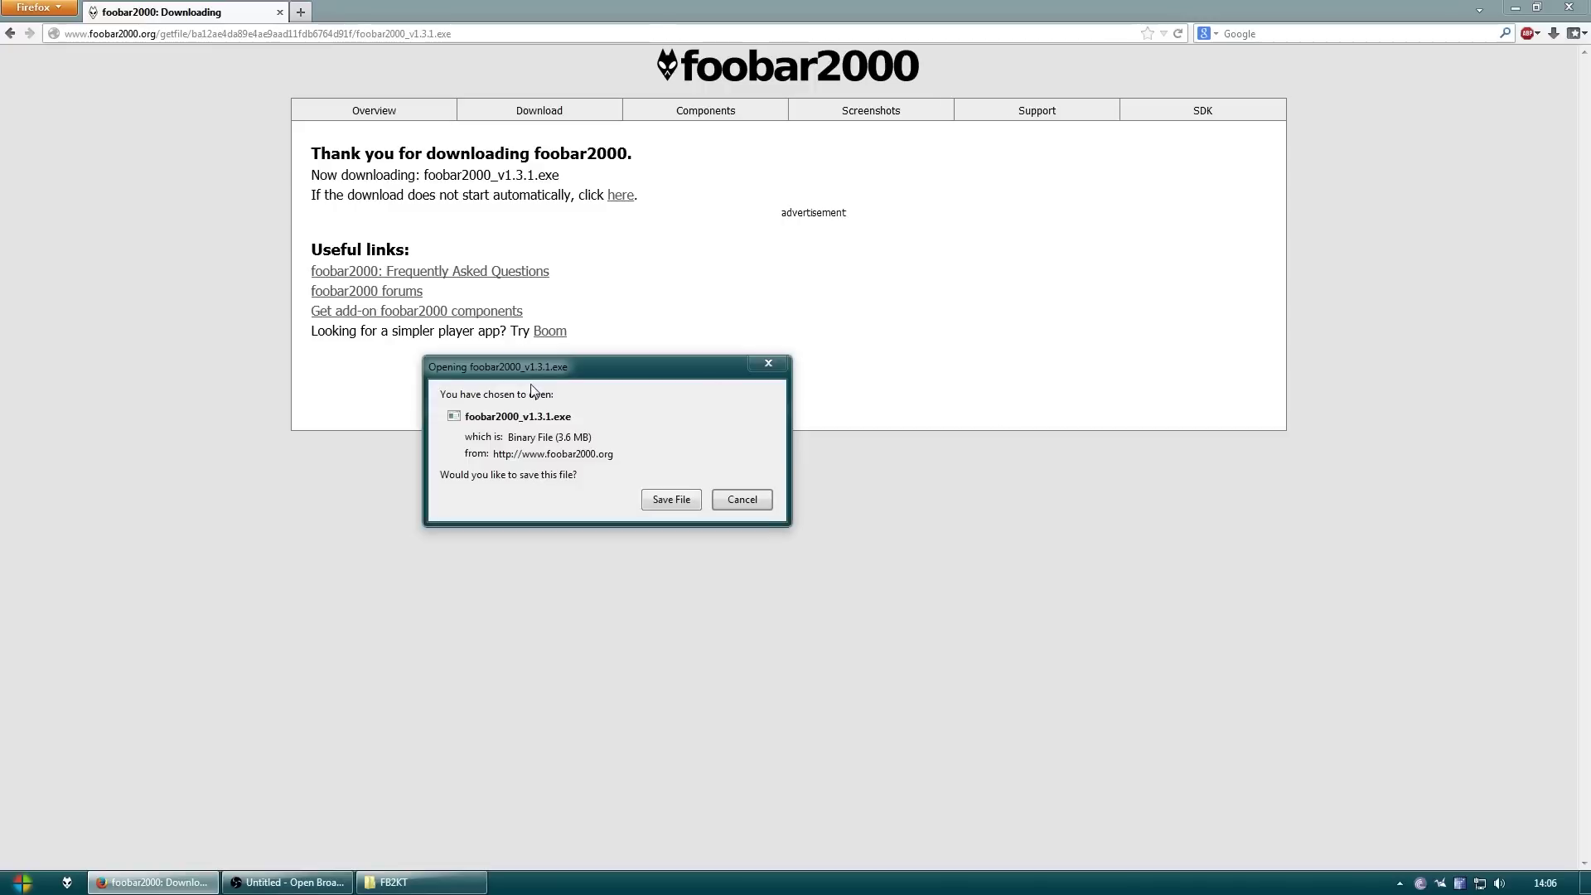
click(669, 508)
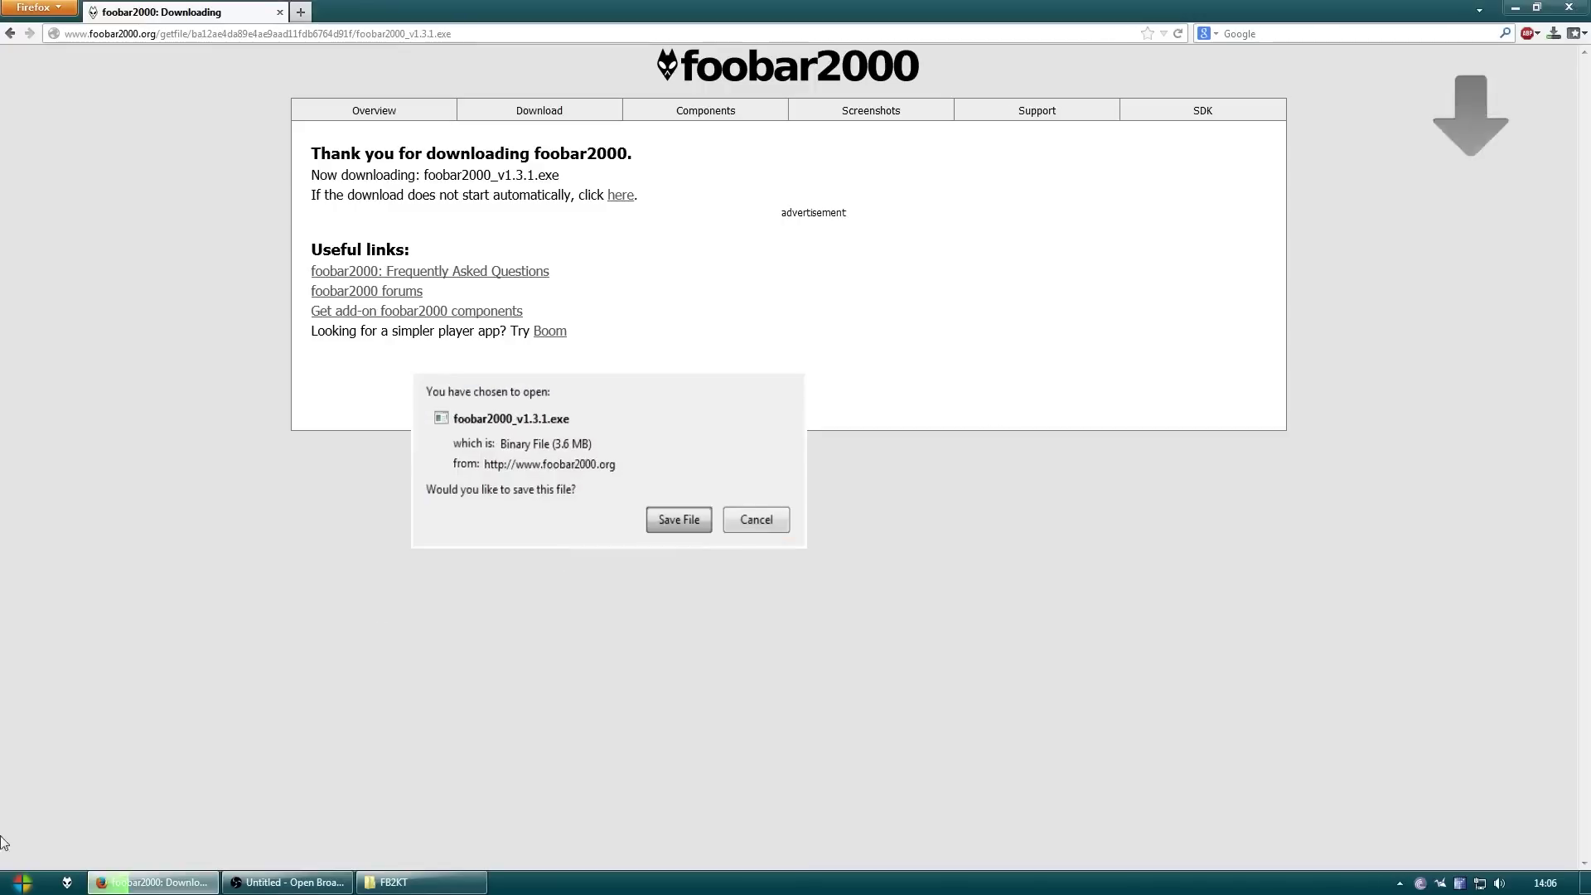
Move foobar2000_v1.3.1.exe from the Downloads folder into the FB2KT folder
click(22, 881)
click(313, 556)
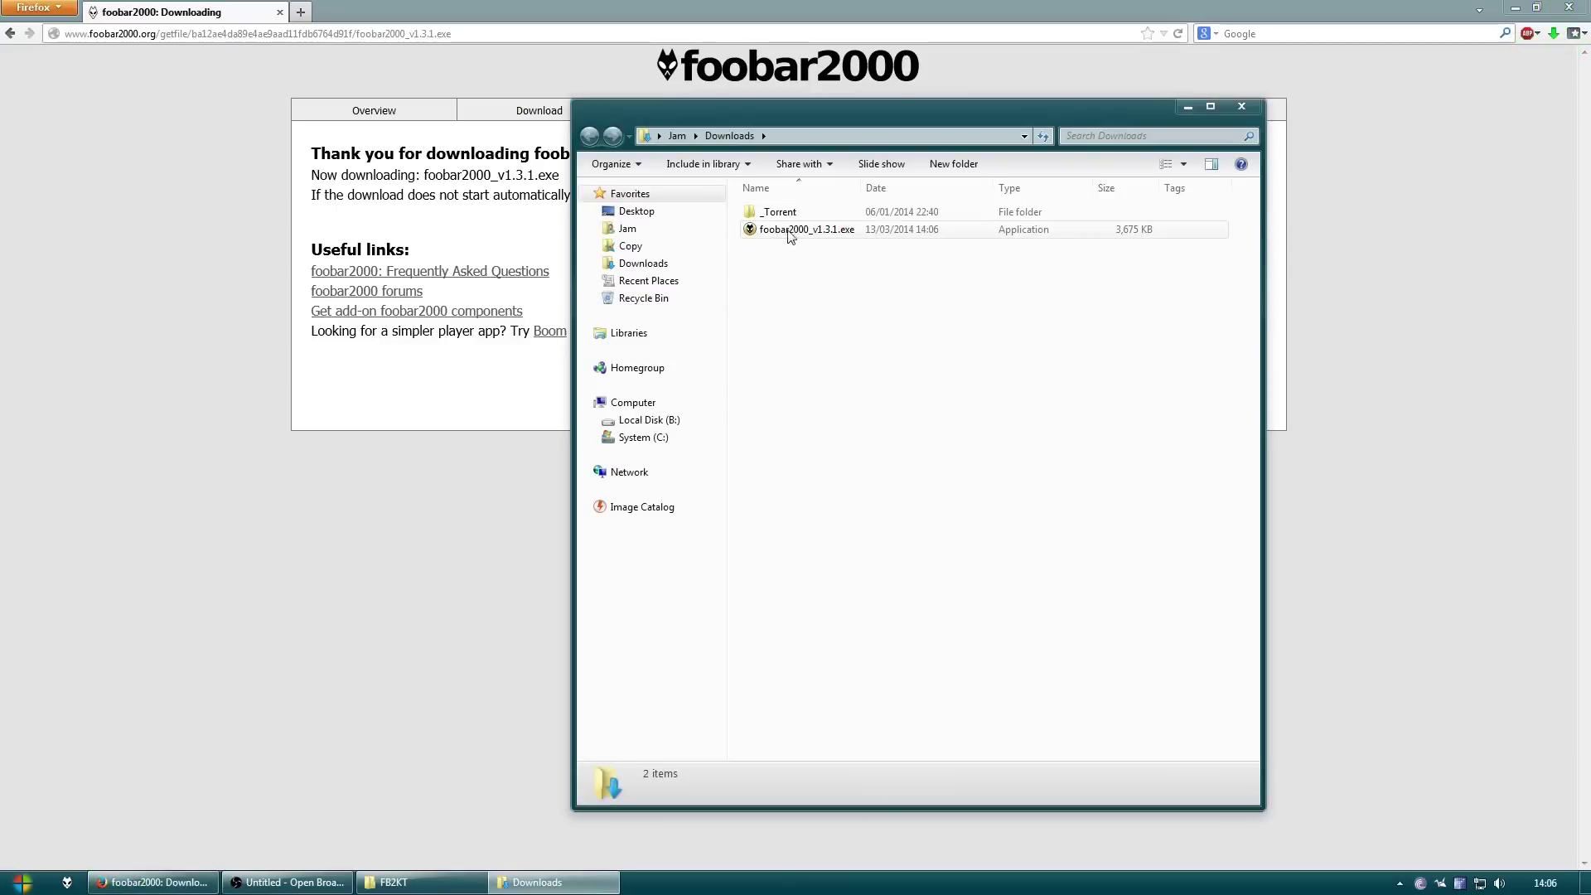
drag(791, 236, 917, 397)
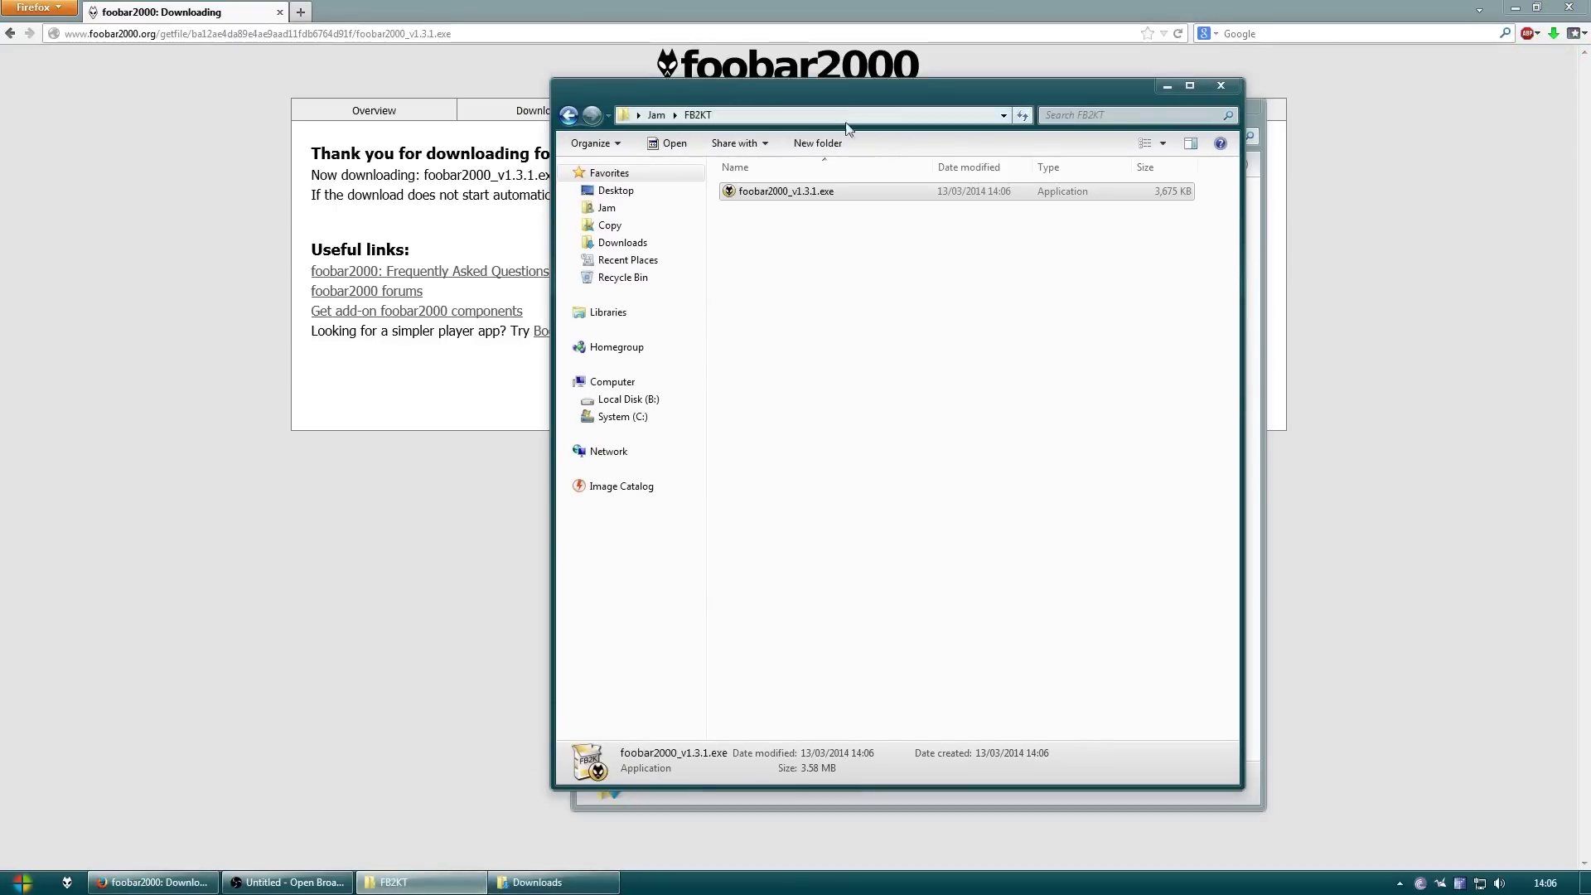
drag(847, 126, 517, 74)
click(1113, 352)
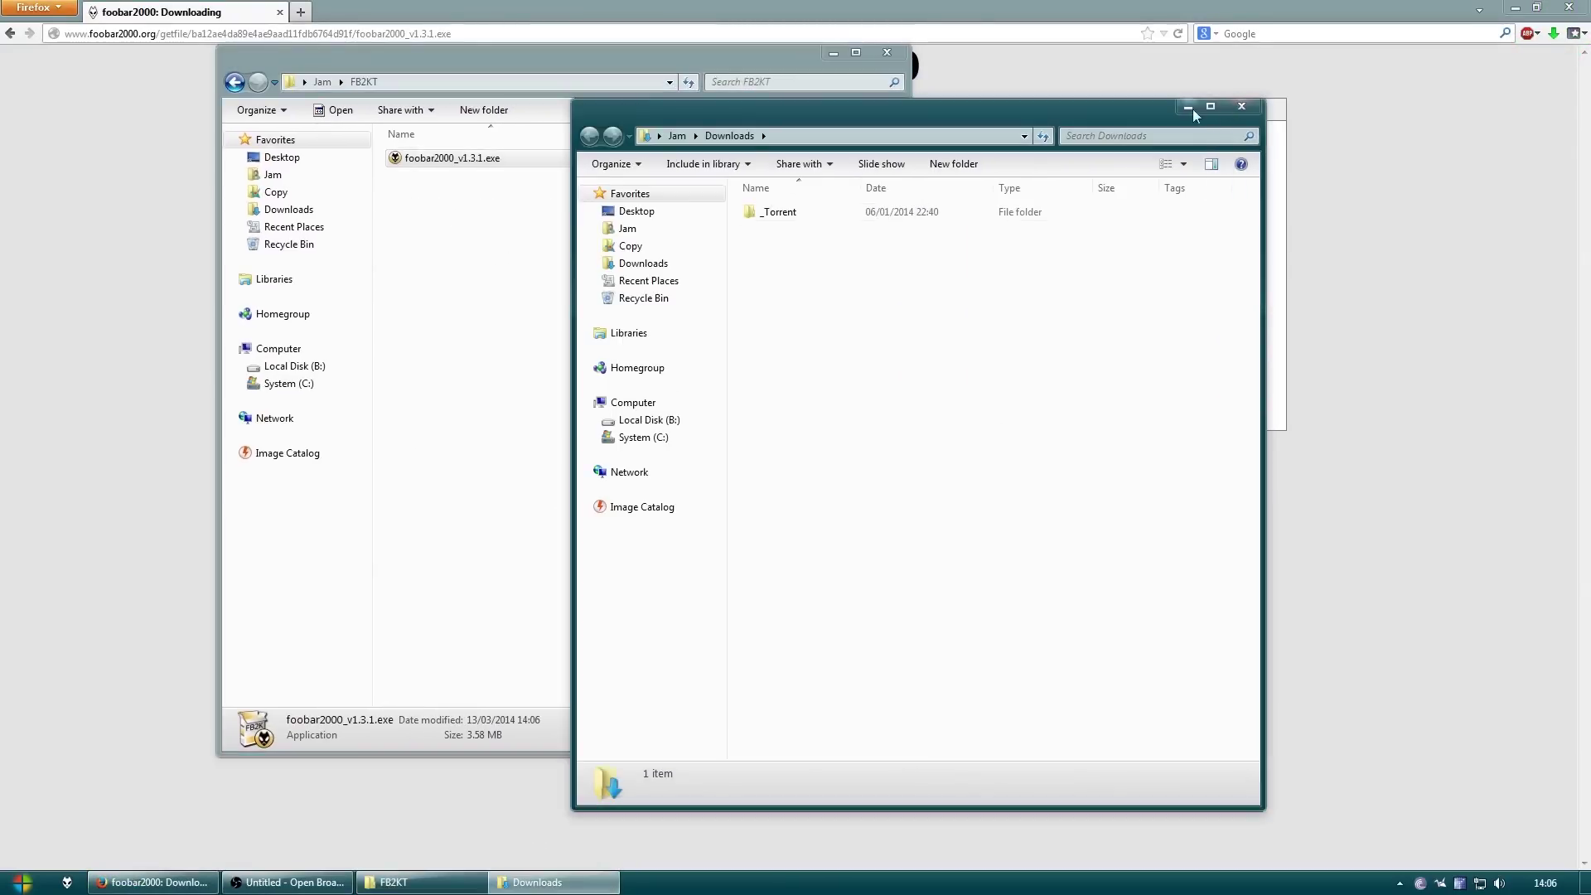
click(1409, 360)
click(534, 881)
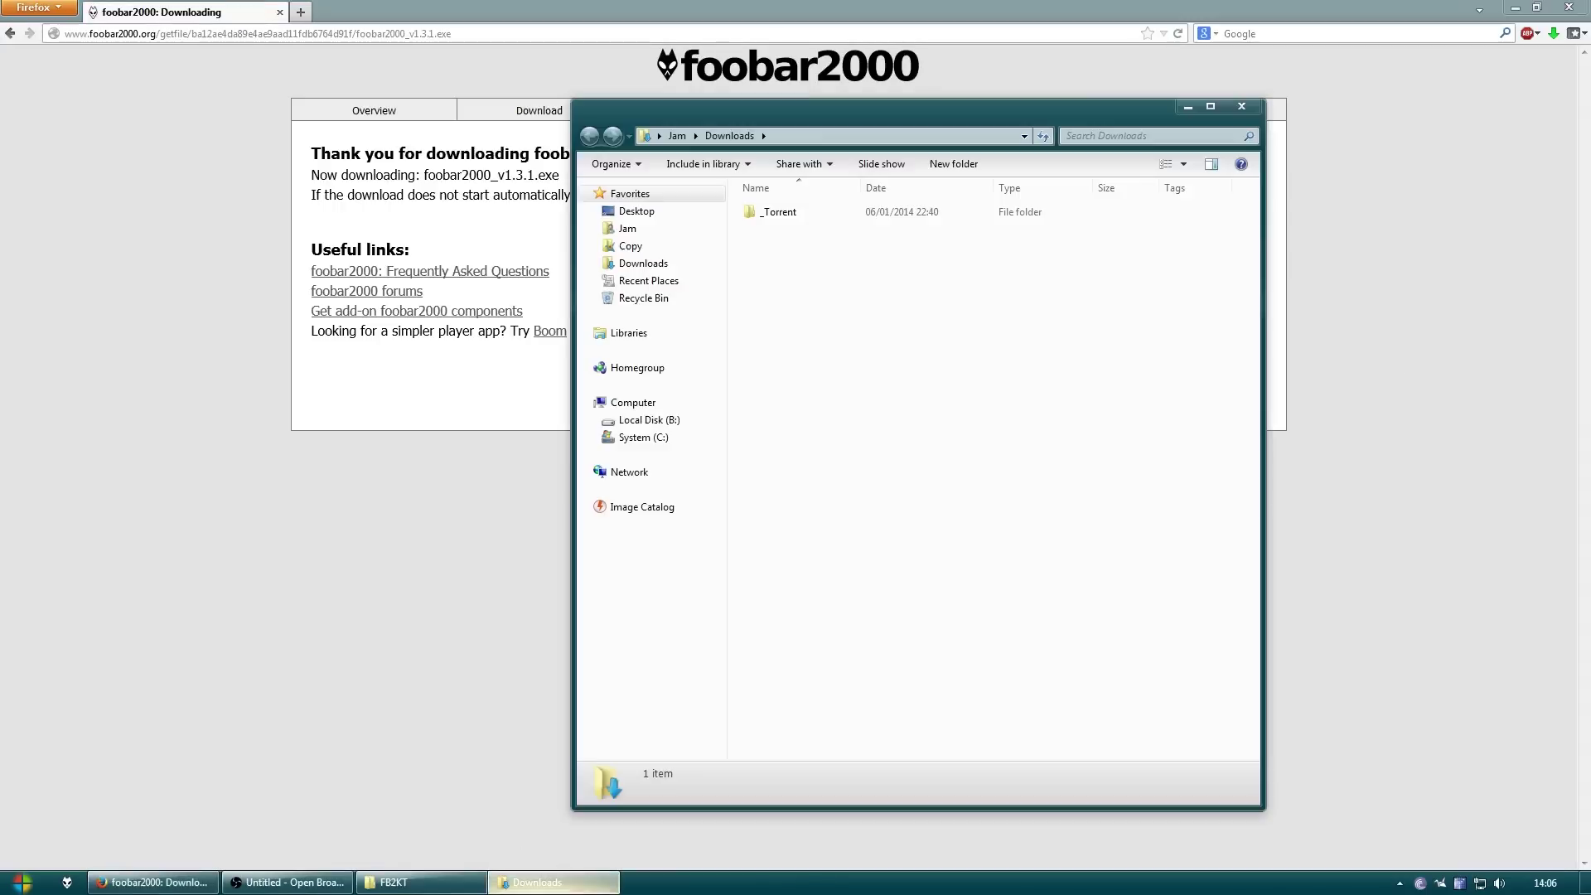
Run foobar2000_v1.3.1.exe from the FB2KT folder and choose the portable installation
click(398, 881)
double_click(466, 158)
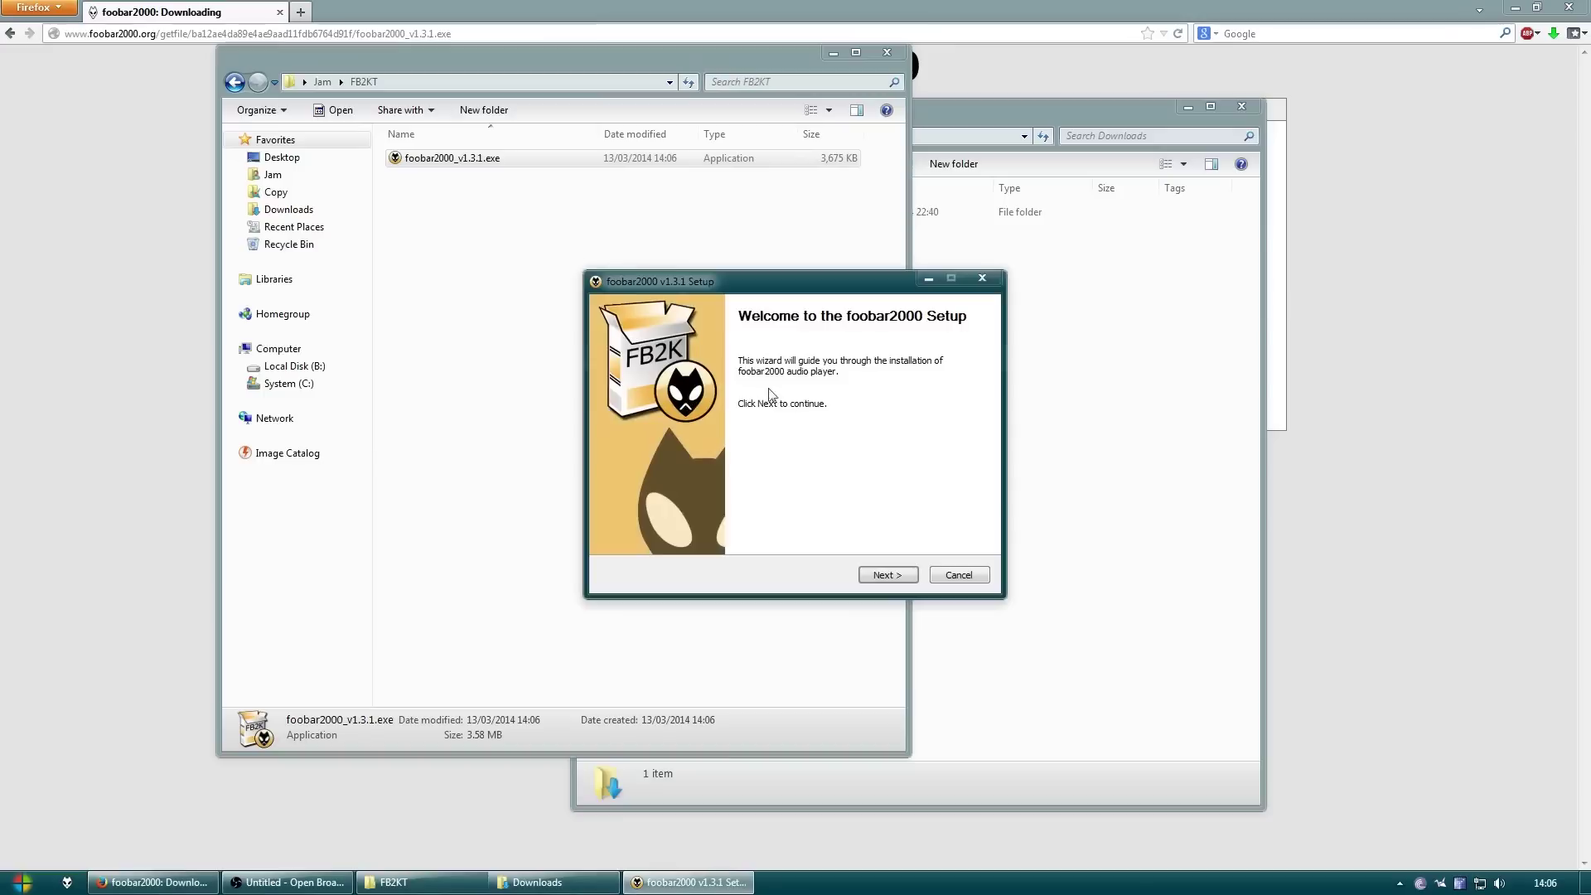
click(891, 575)
click(902, 575)
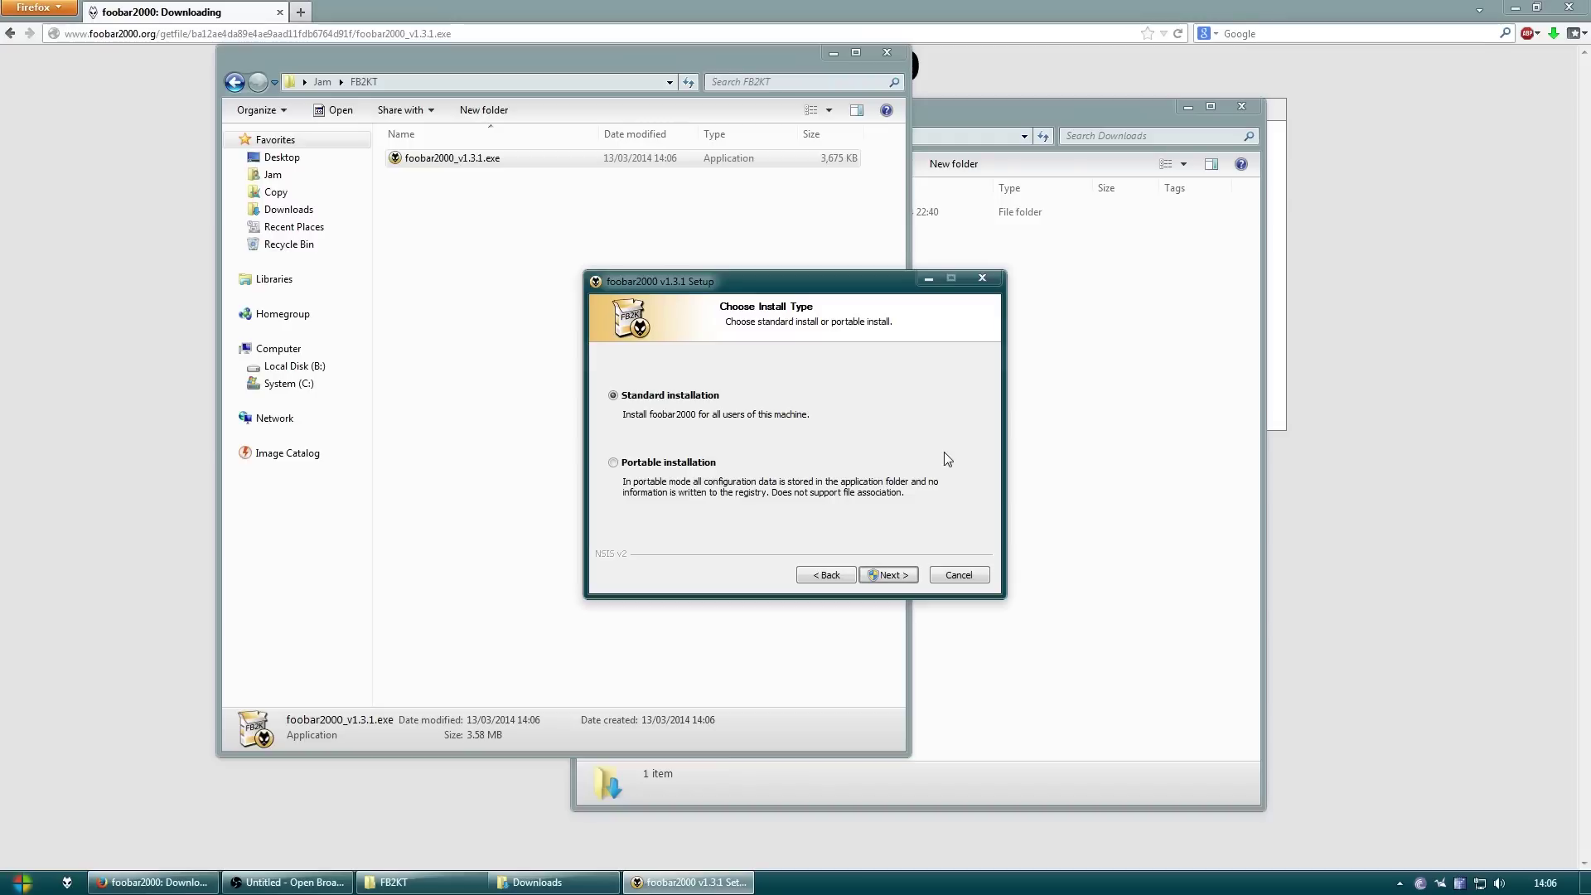
click(675, 464)
click(888, 574)
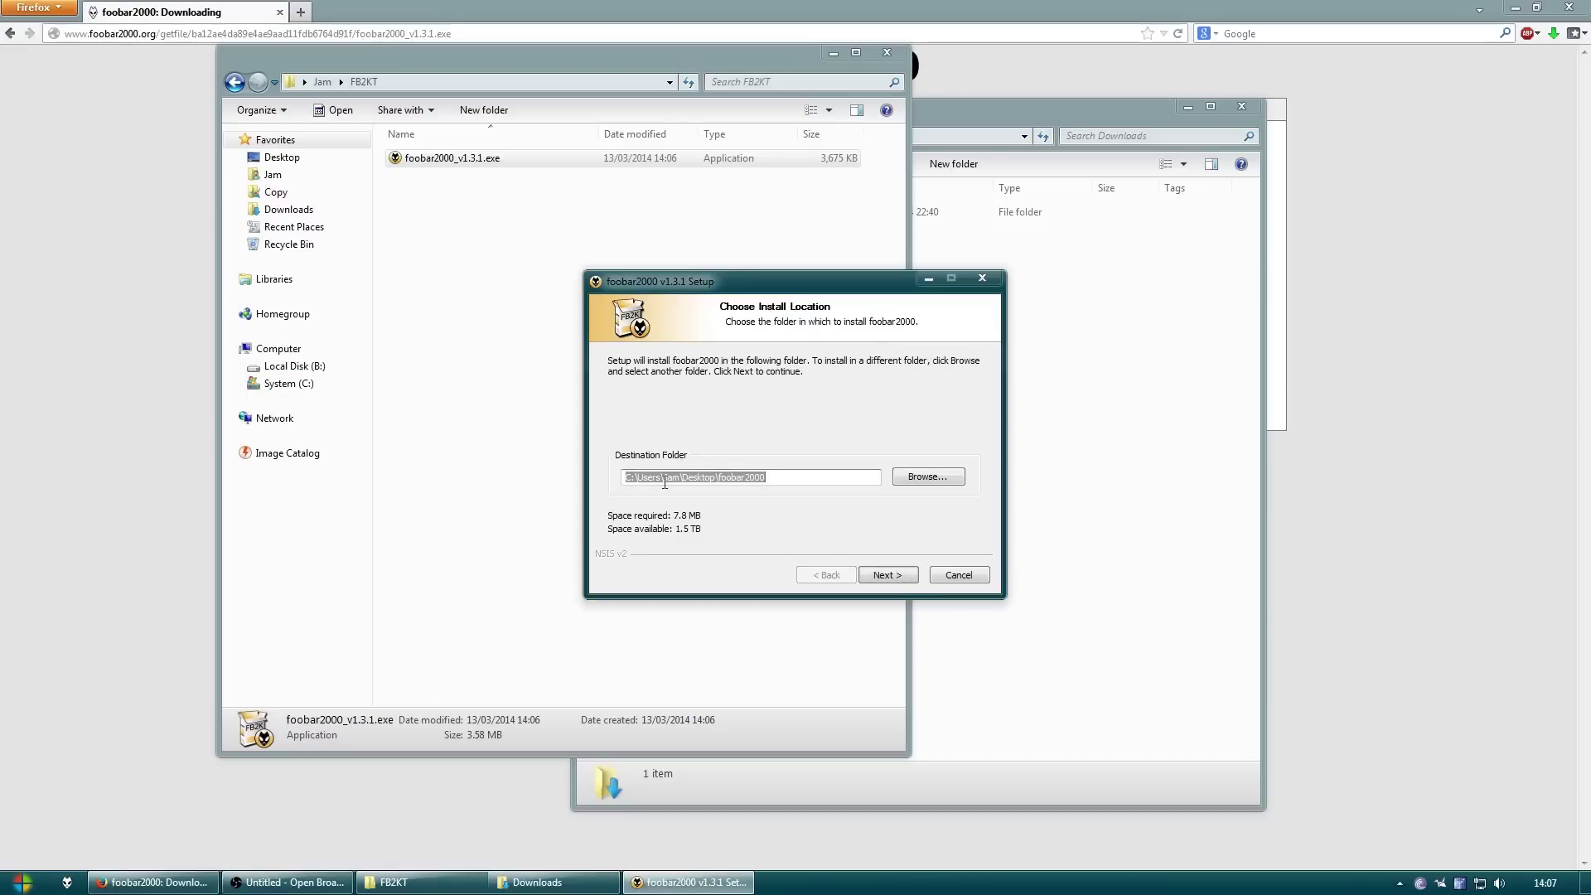
Set the installation destination to a subfolder named Instalação inside the FB2KT folder and continue to the component choice
drag(681, 478, 890, 501)
text(FB)
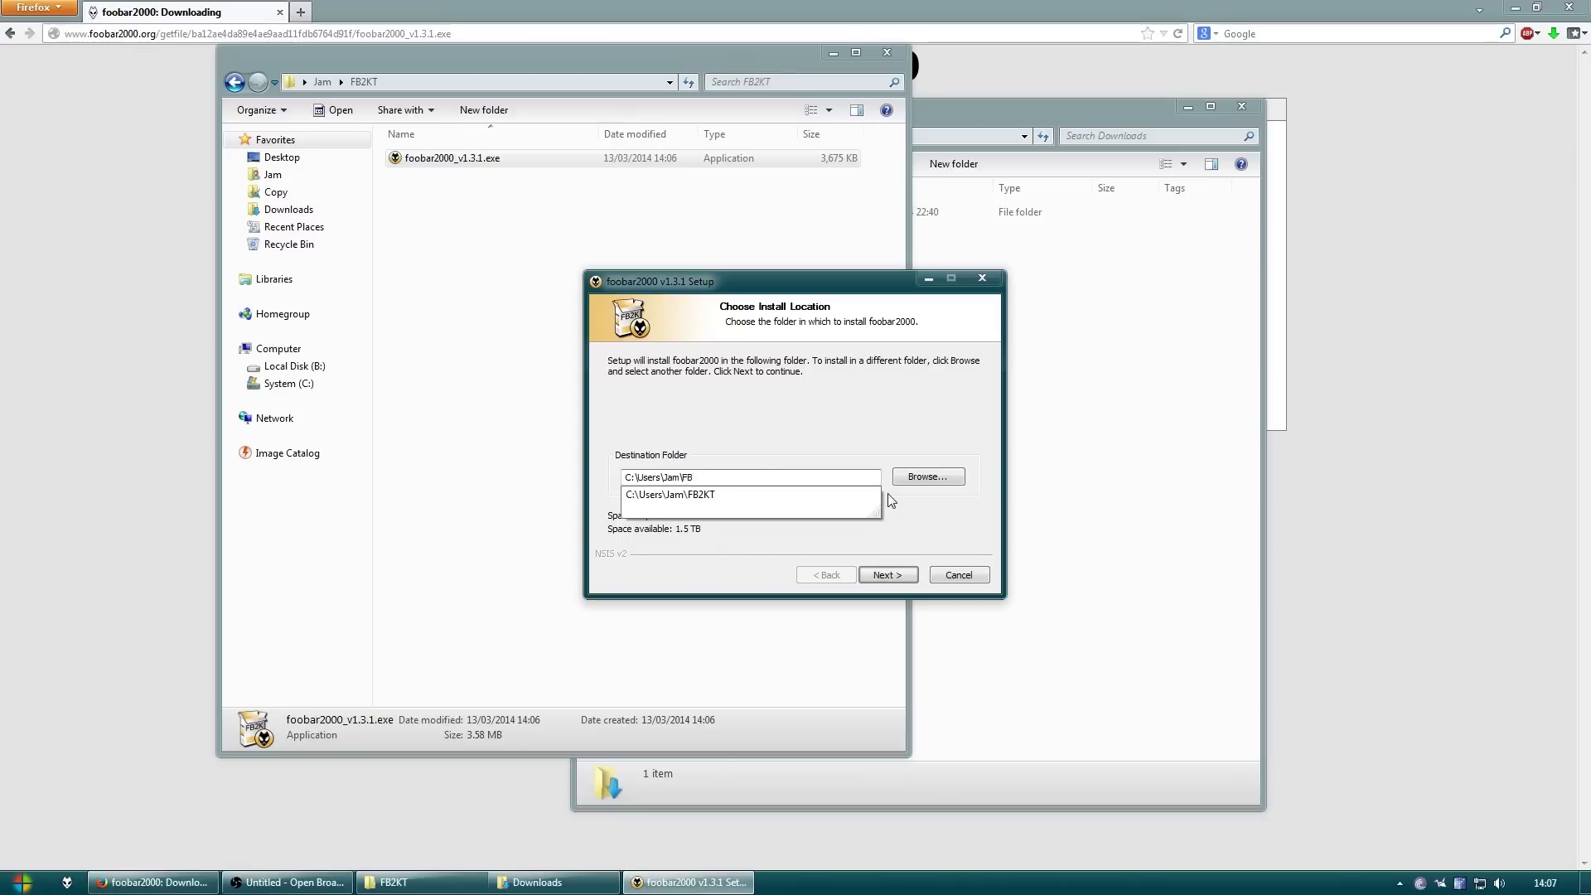
text(2KT\I)
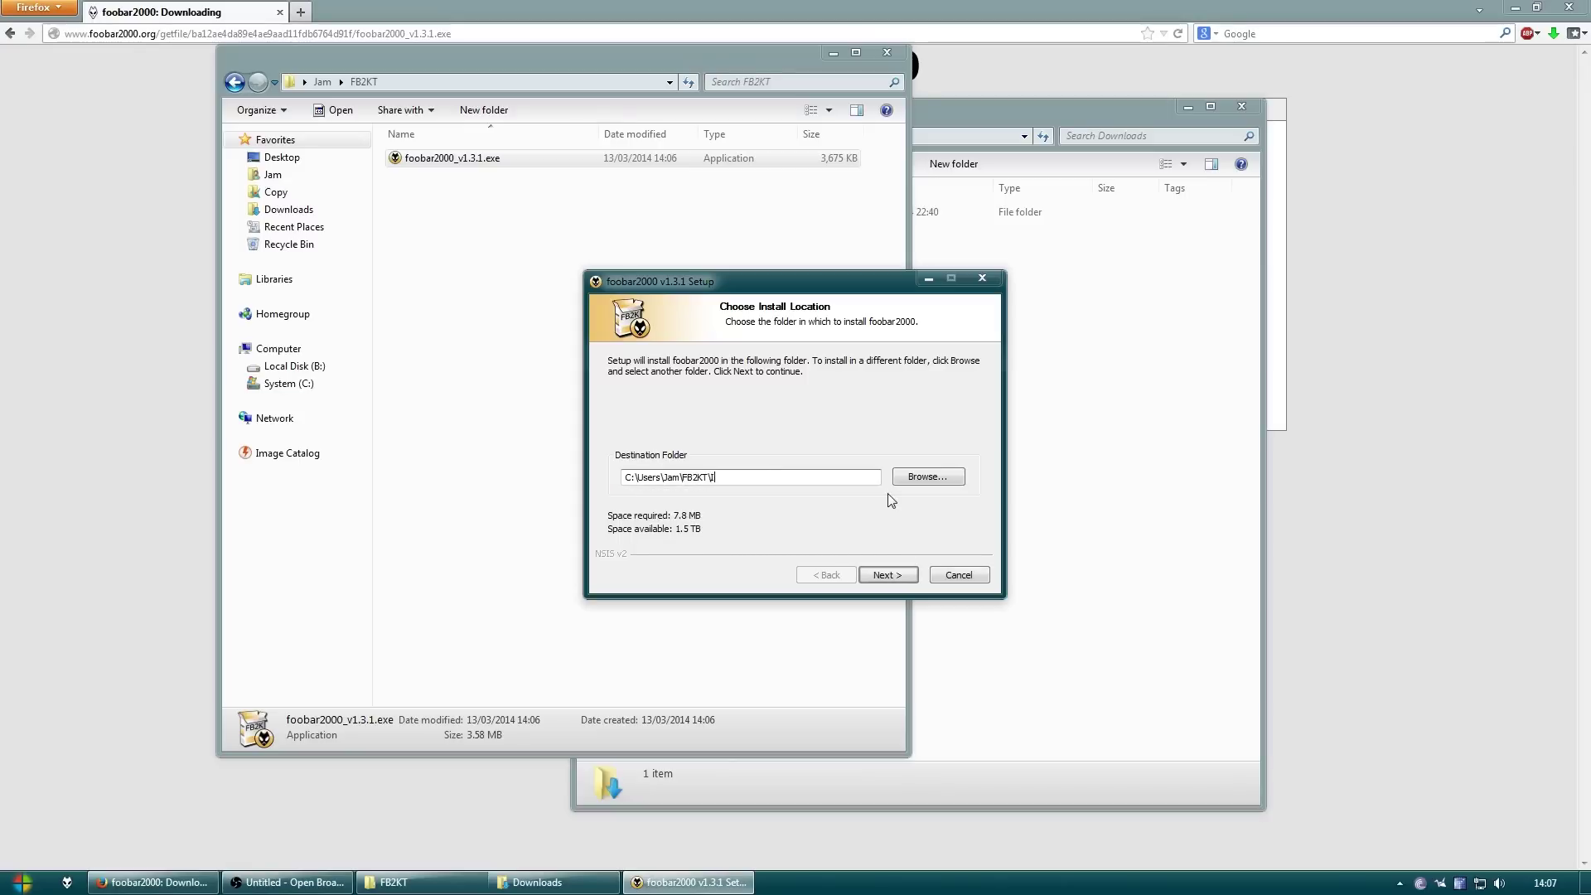
text(nstalla)
text(t)
text(ção)
click(895, 580)
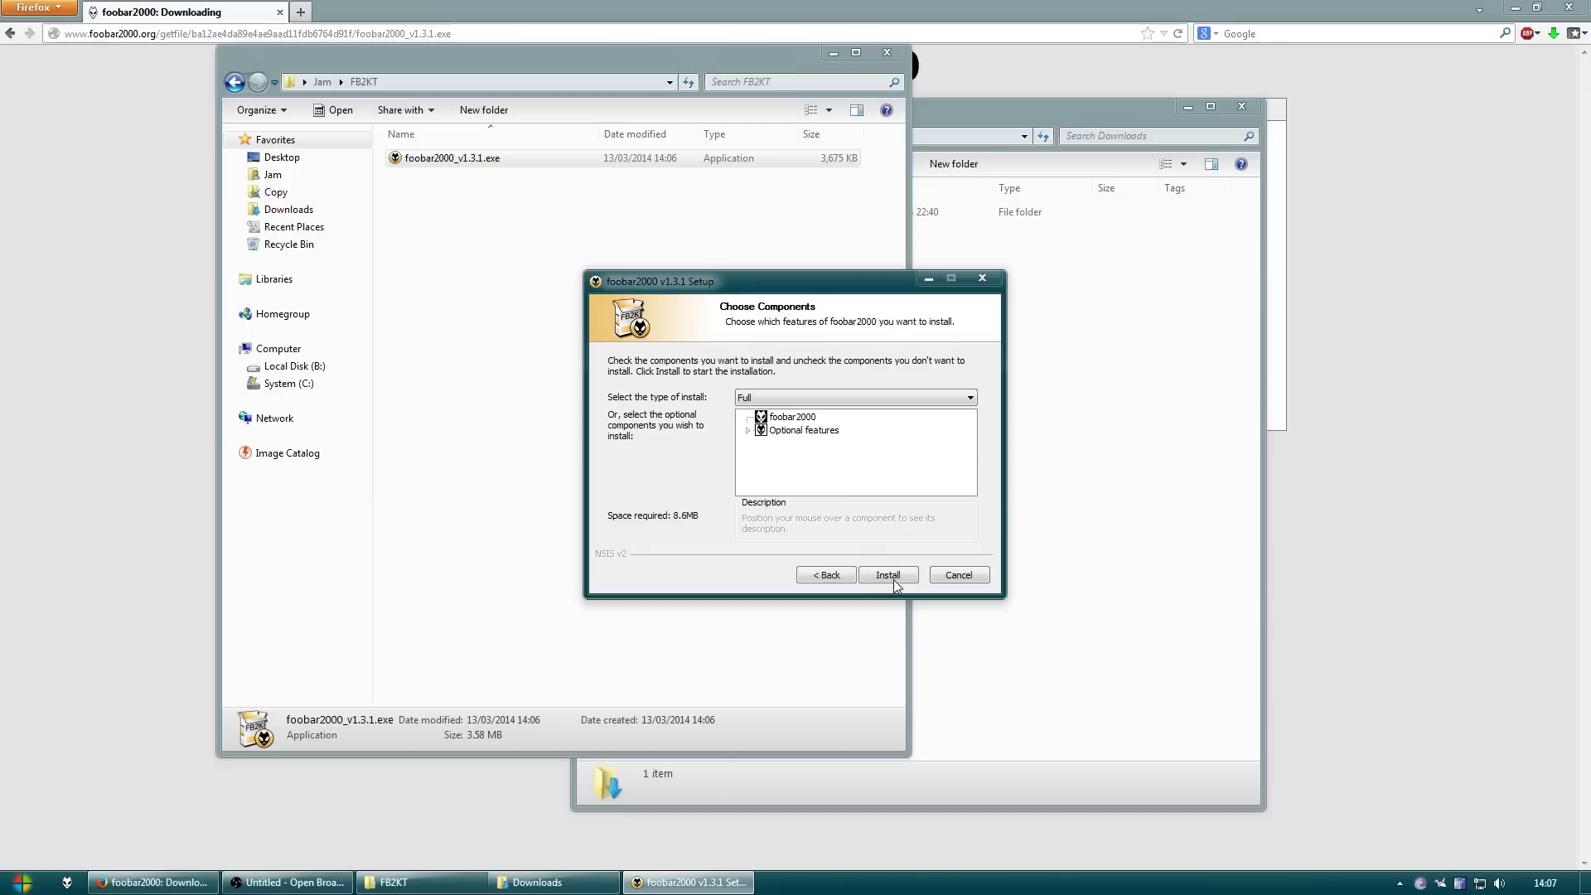
Expand the optional features and review the list of installable components
click(747, 430)
scroll(881, 456, down, 2)
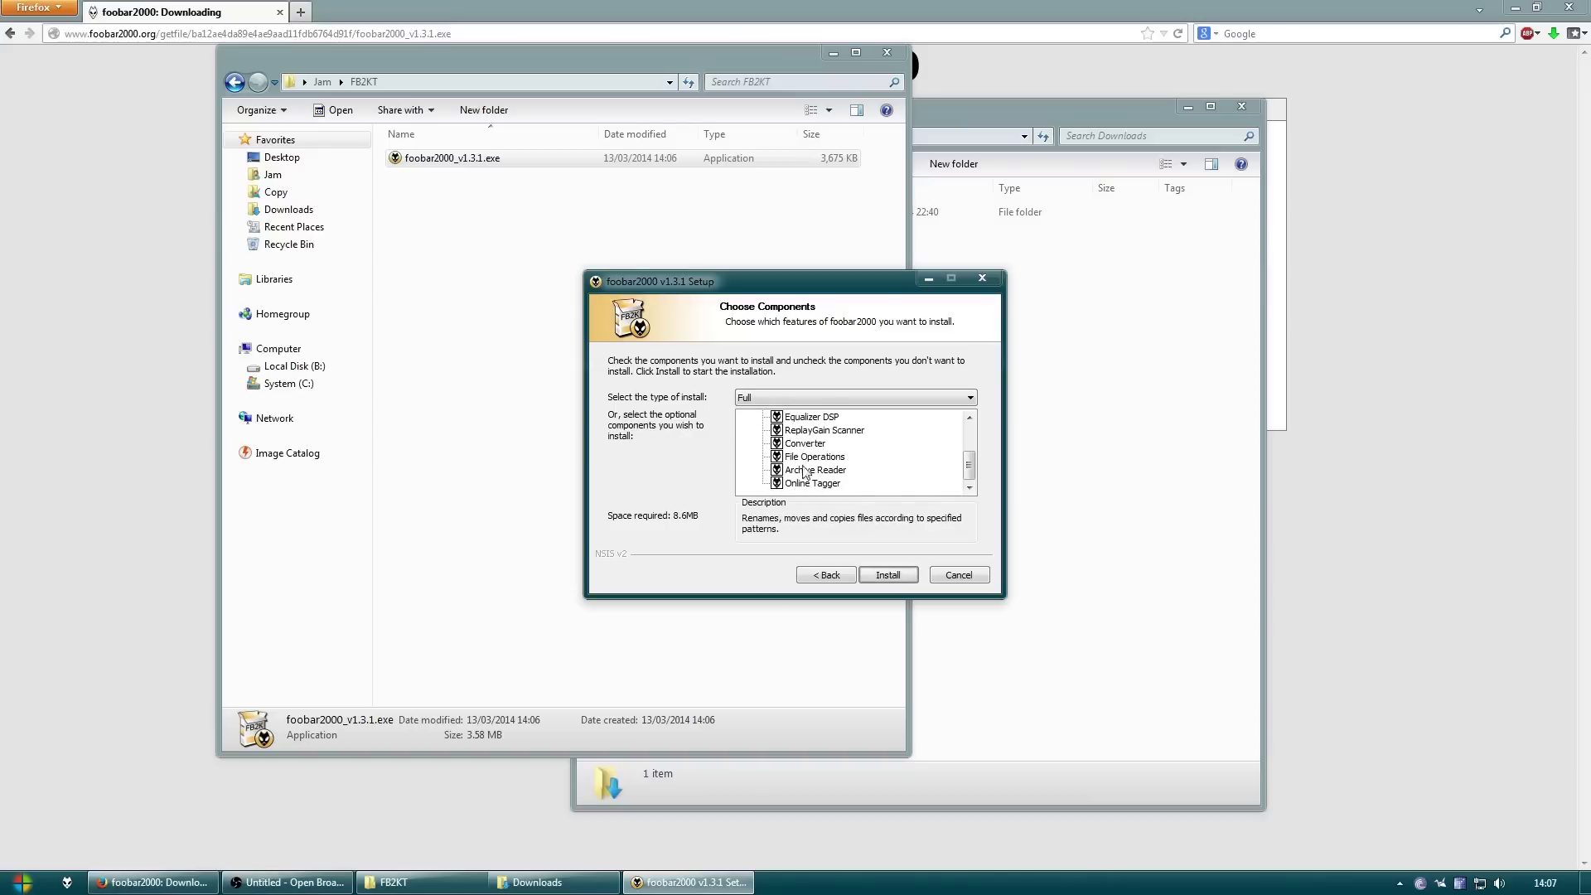
scroll(834, 464, up, 1)
scroll(835, 464, up, 1)
scroll(870, 450, down, 2)
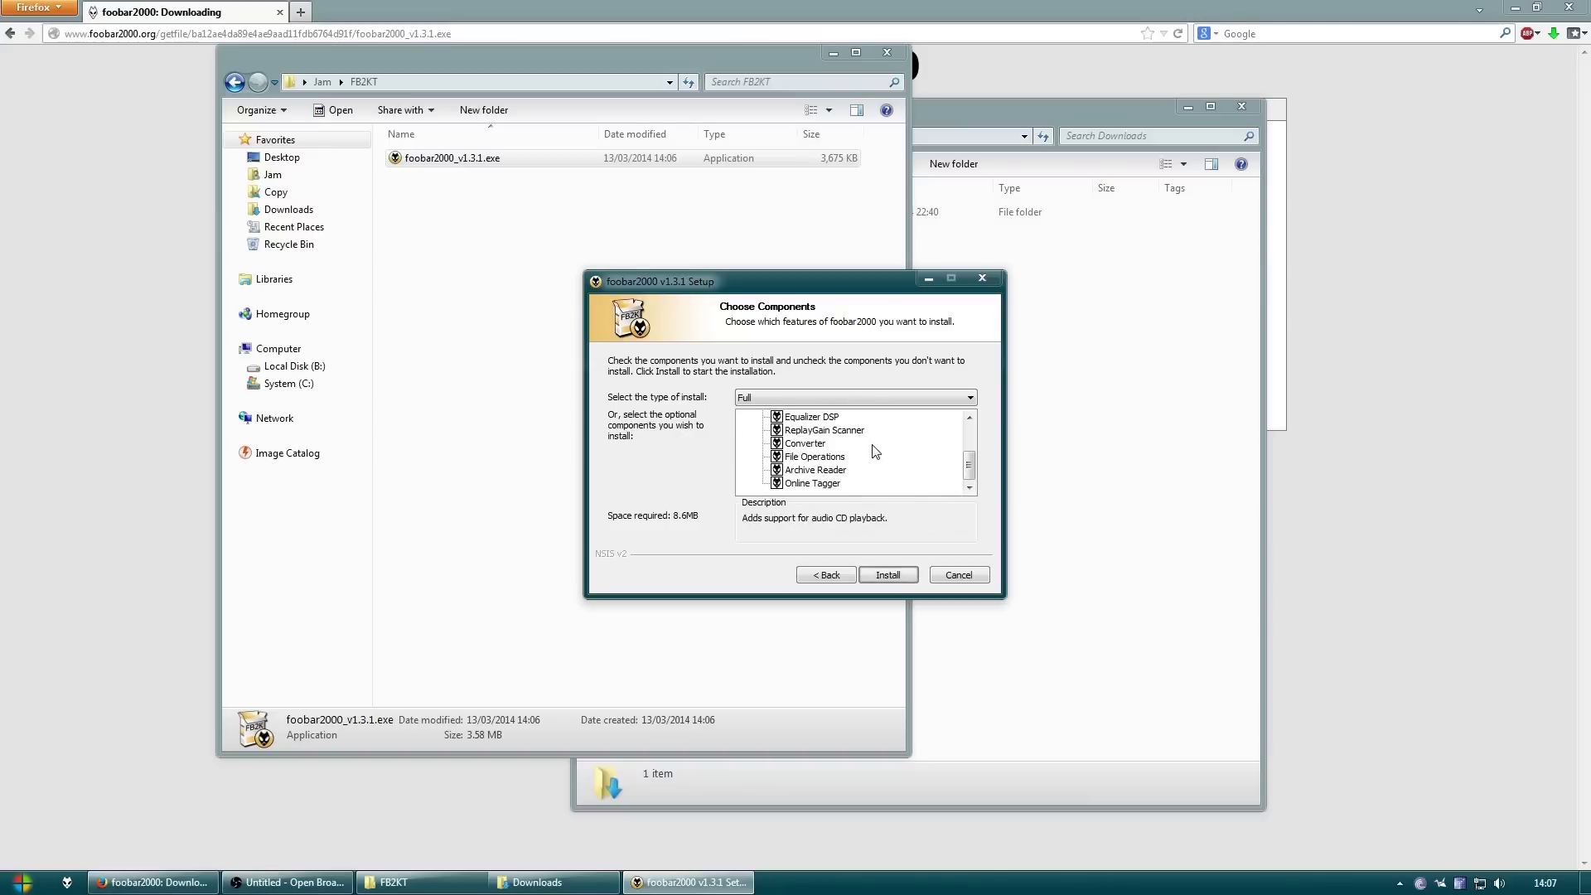
scroll(880, 465, up, 2)
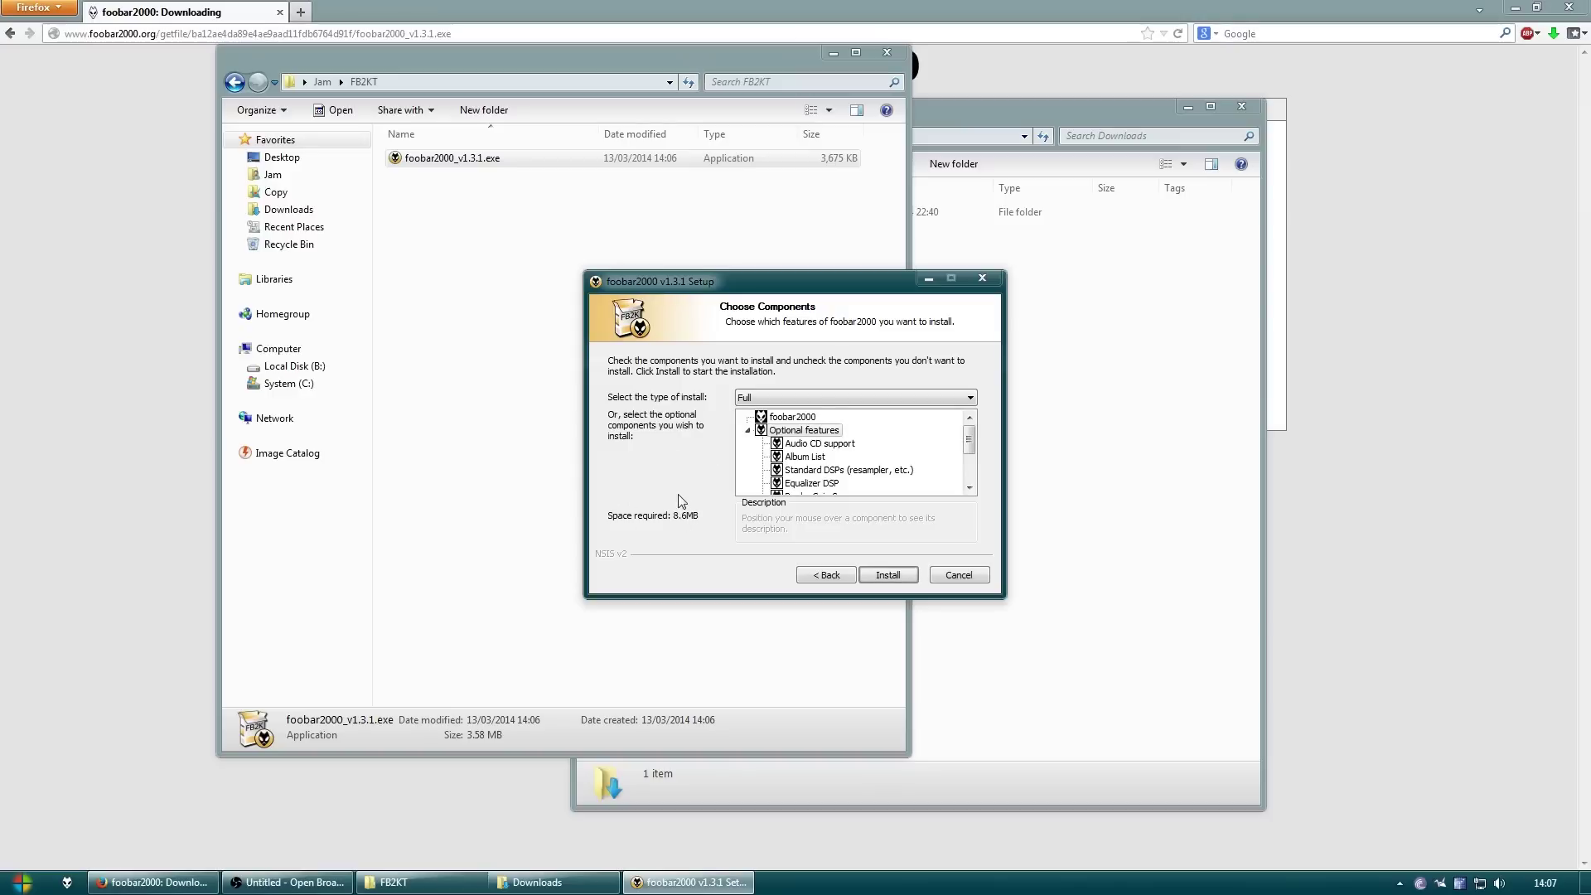
Install foobar2000 with the Full install type and all optional features, and finish the setup with Run foobar2000 enabled
click(761, 430)
click(761, 430)
click(776, 398)
click(779, 407)
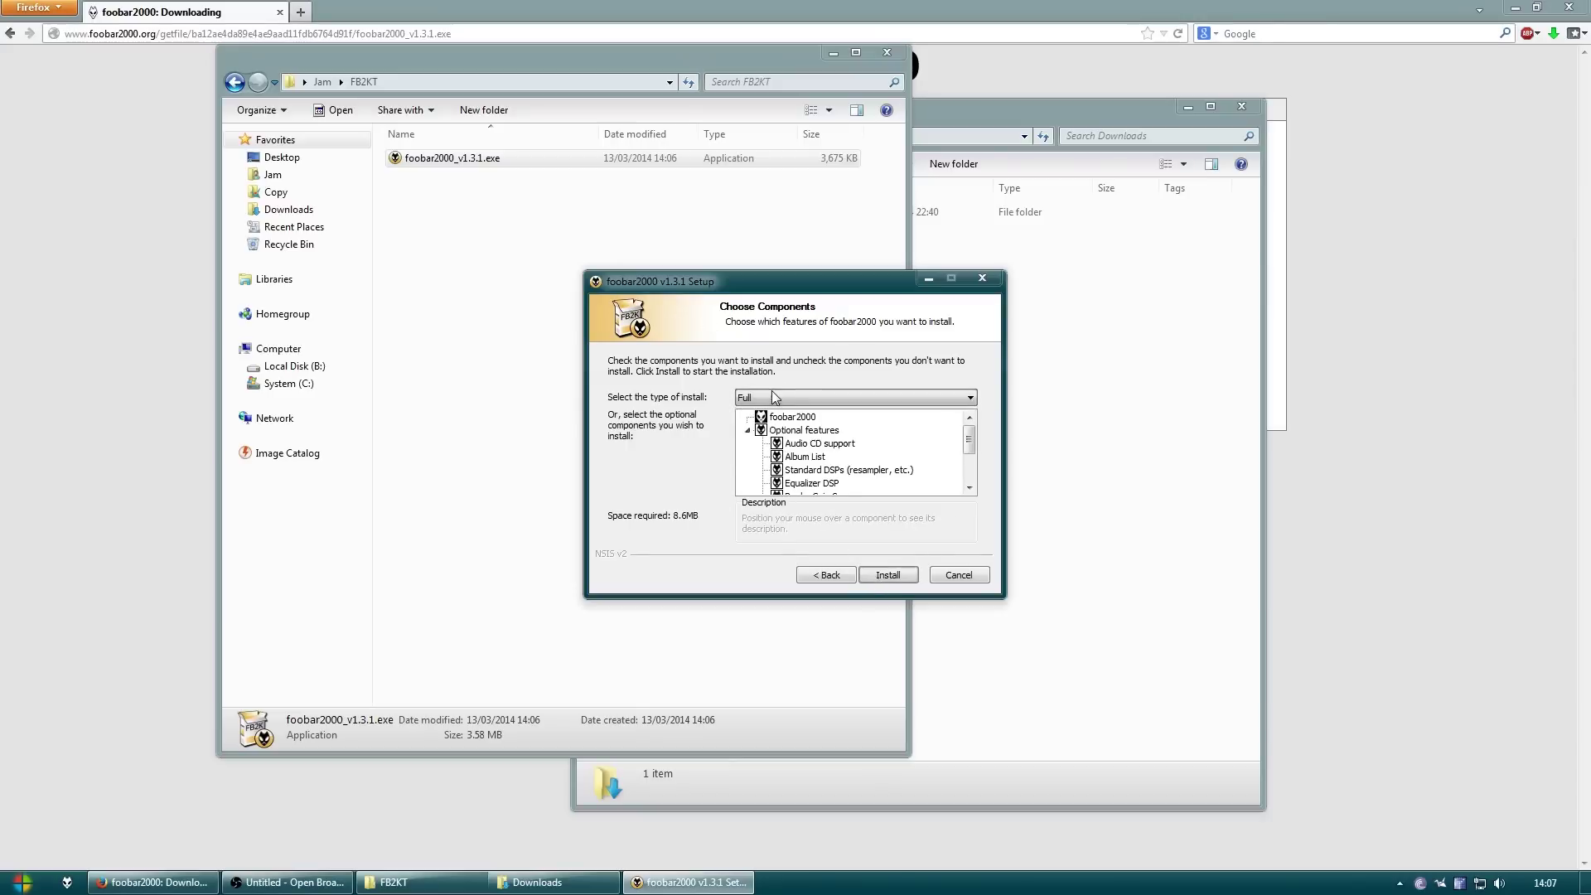
click(888, 575)
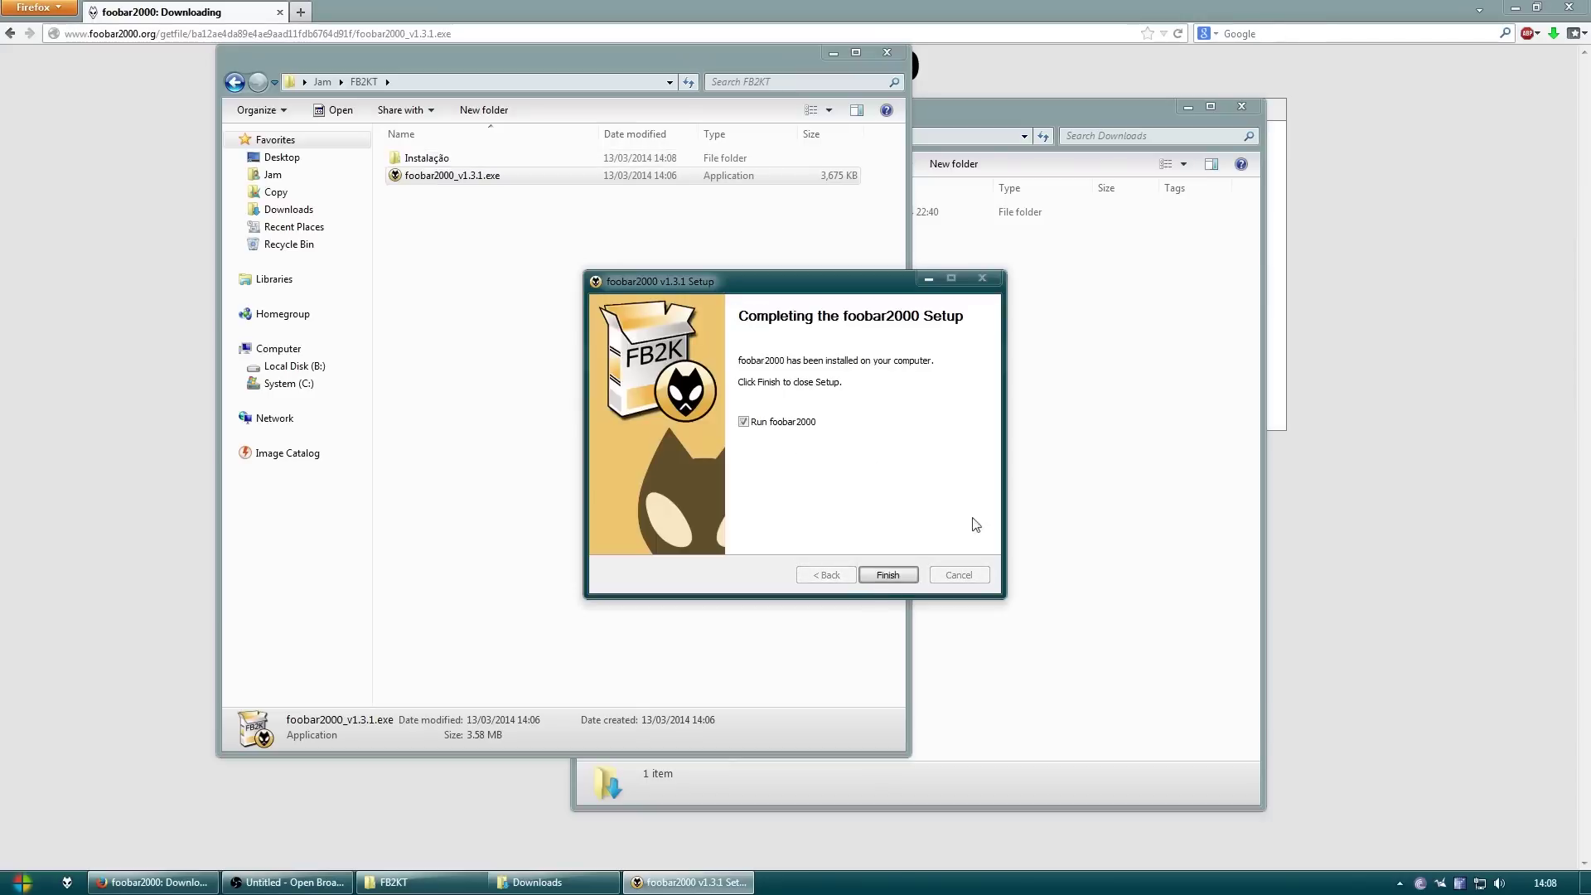
click(885, 573)
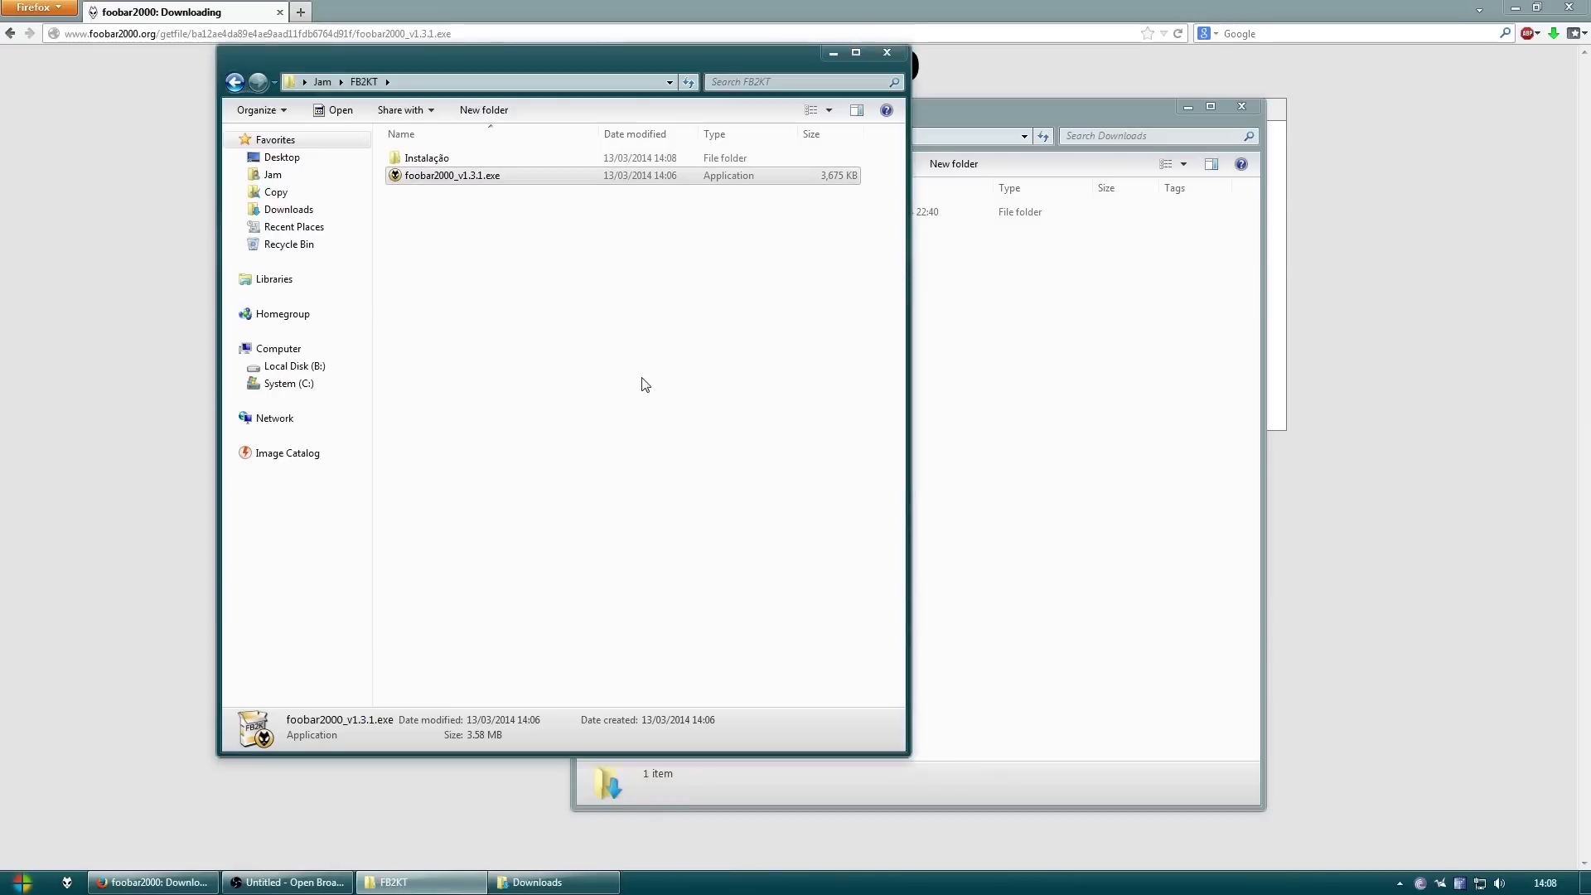
Launch the portable foobar2000.exe from the Instalação folder inside FB2KT and maximize the player window
double_click(473, 175)
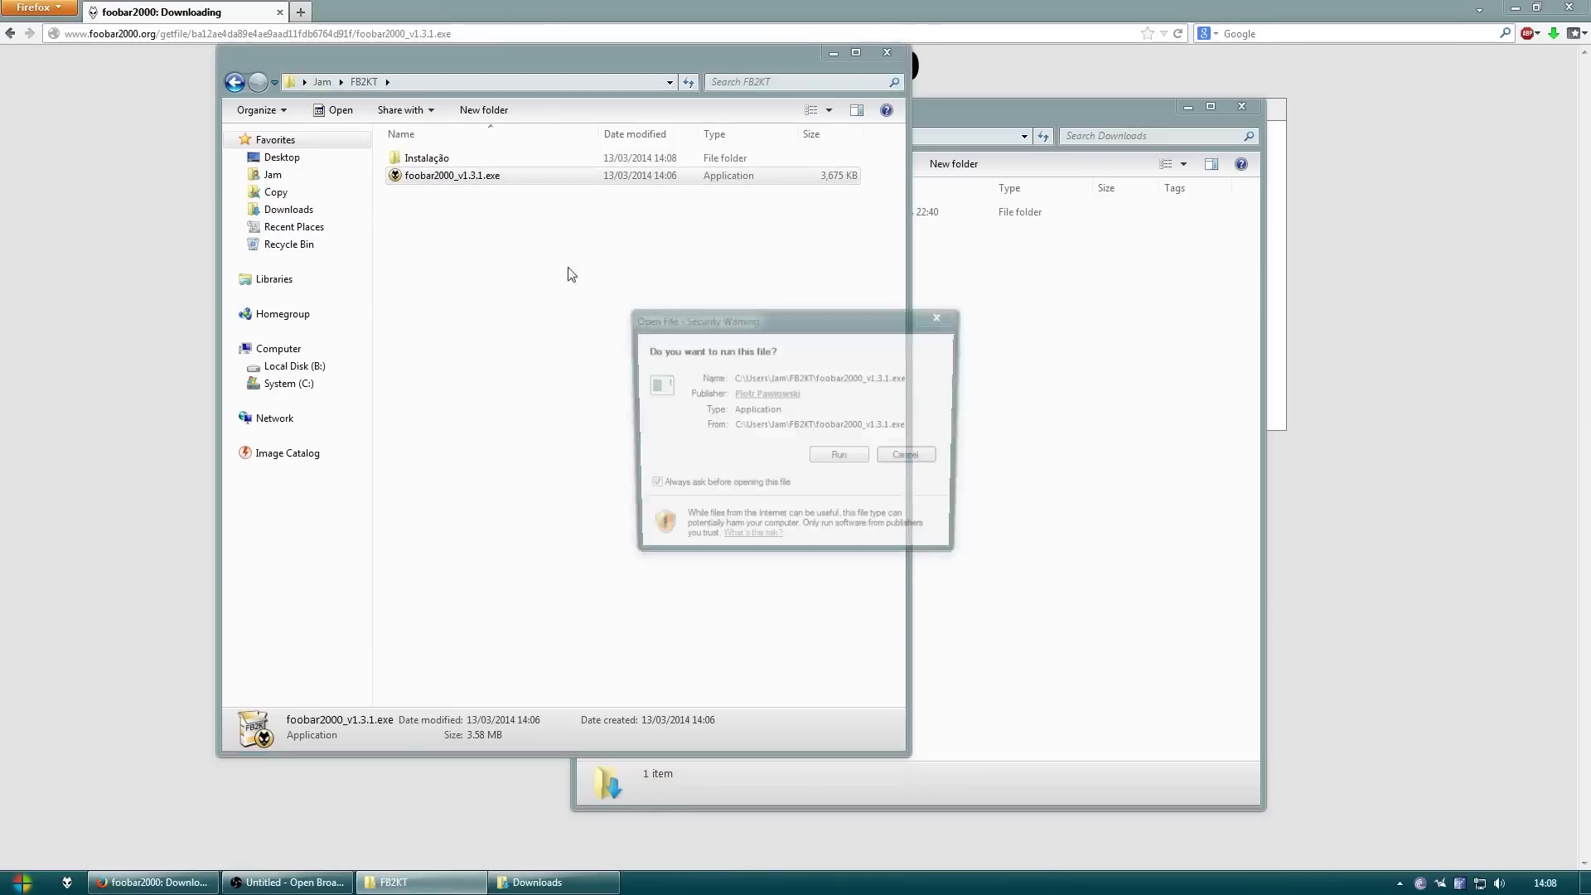
click(920, 459)
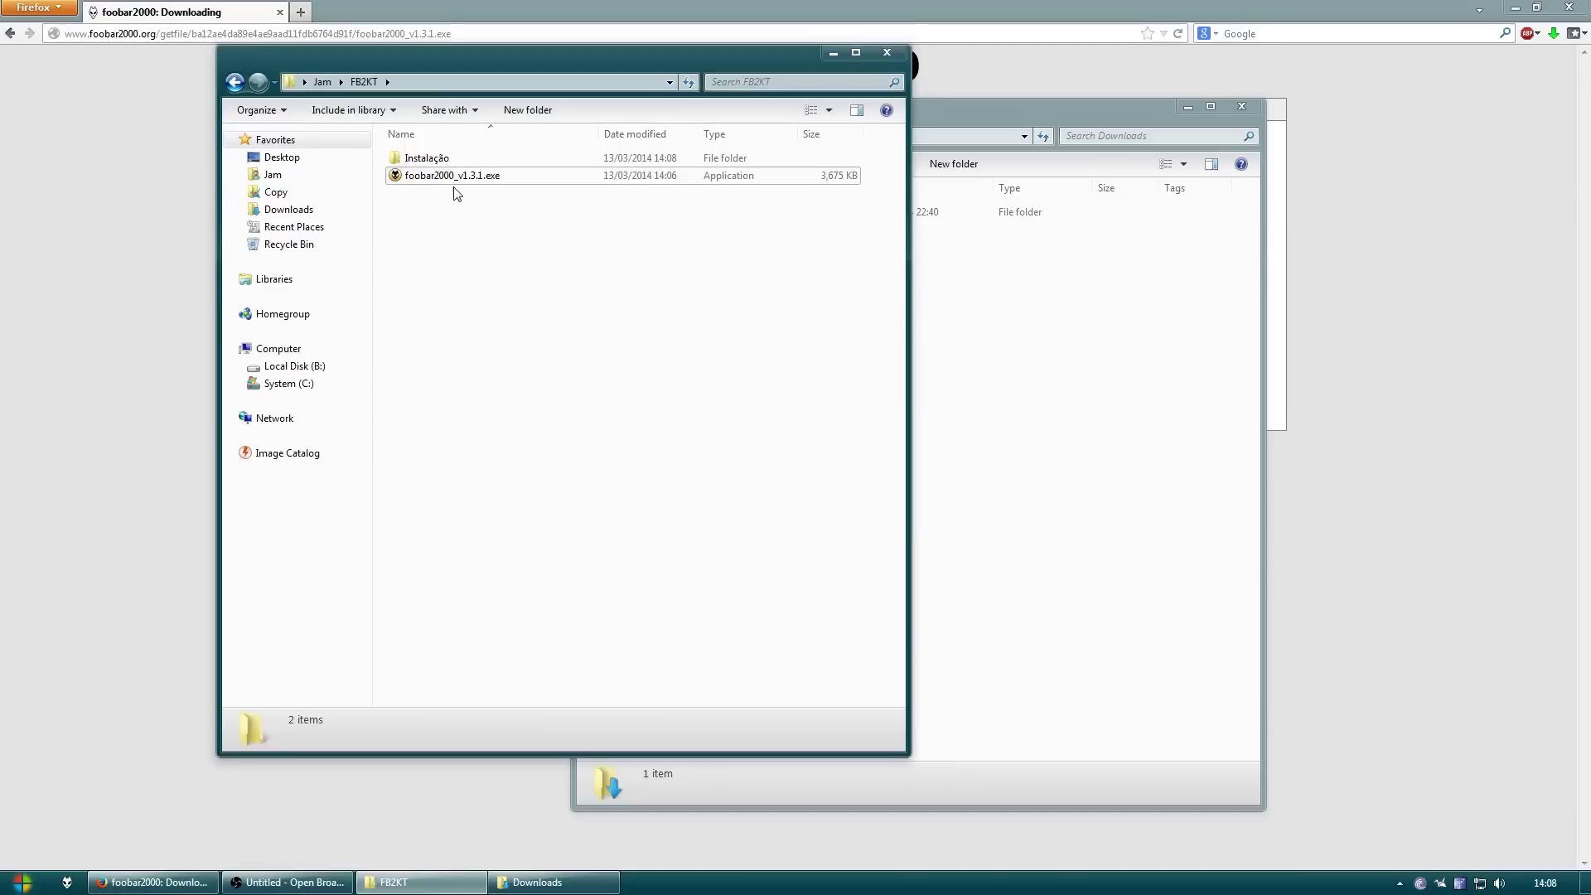
double_click(430, 158)
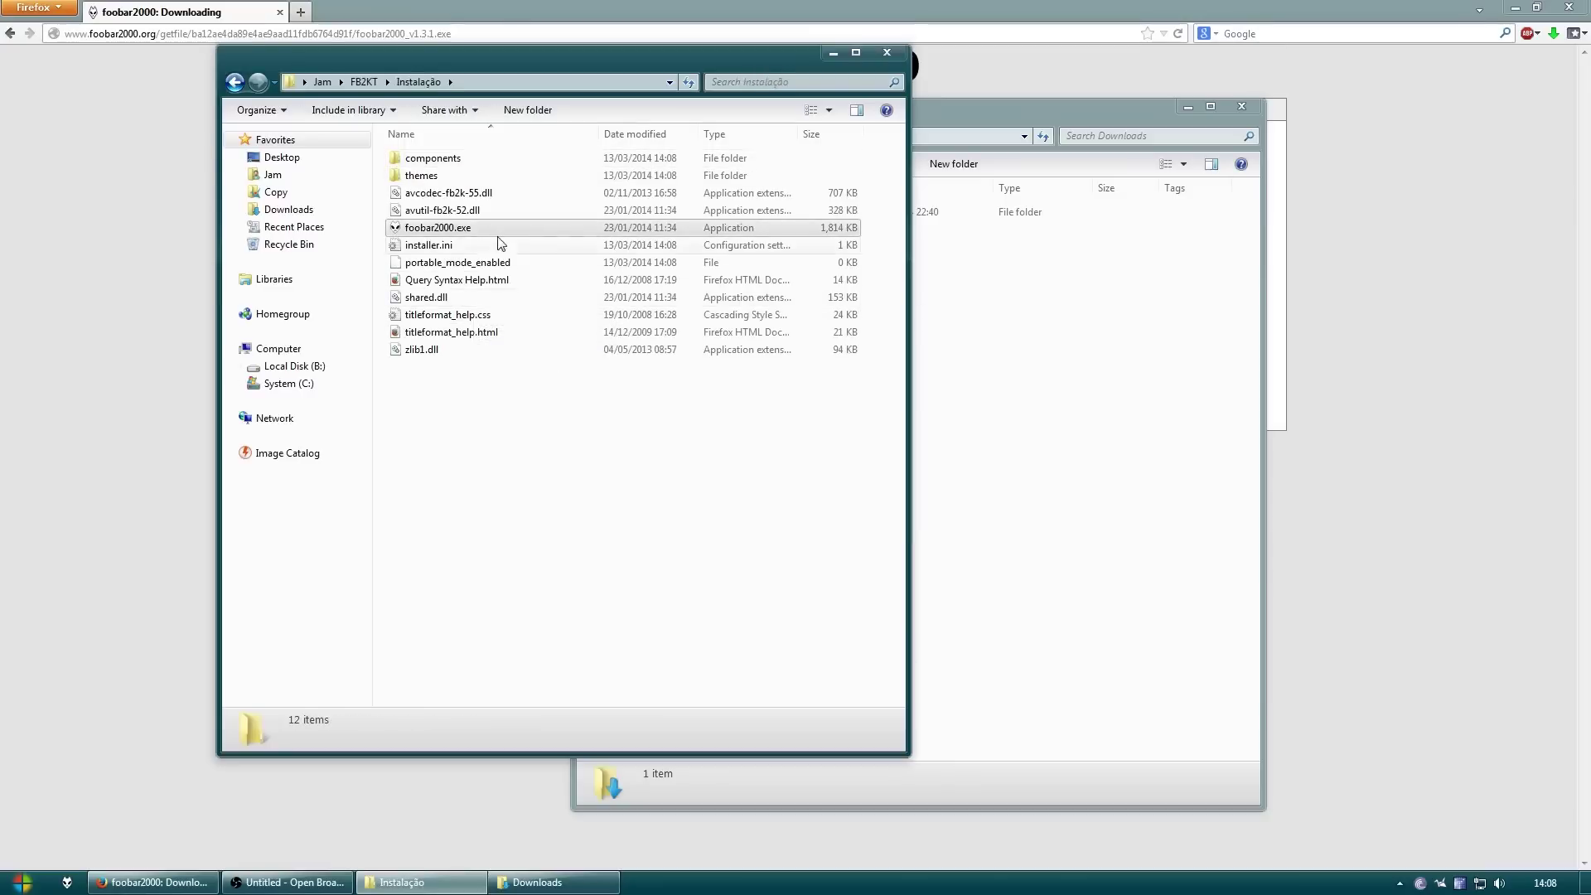
click(464, 228)
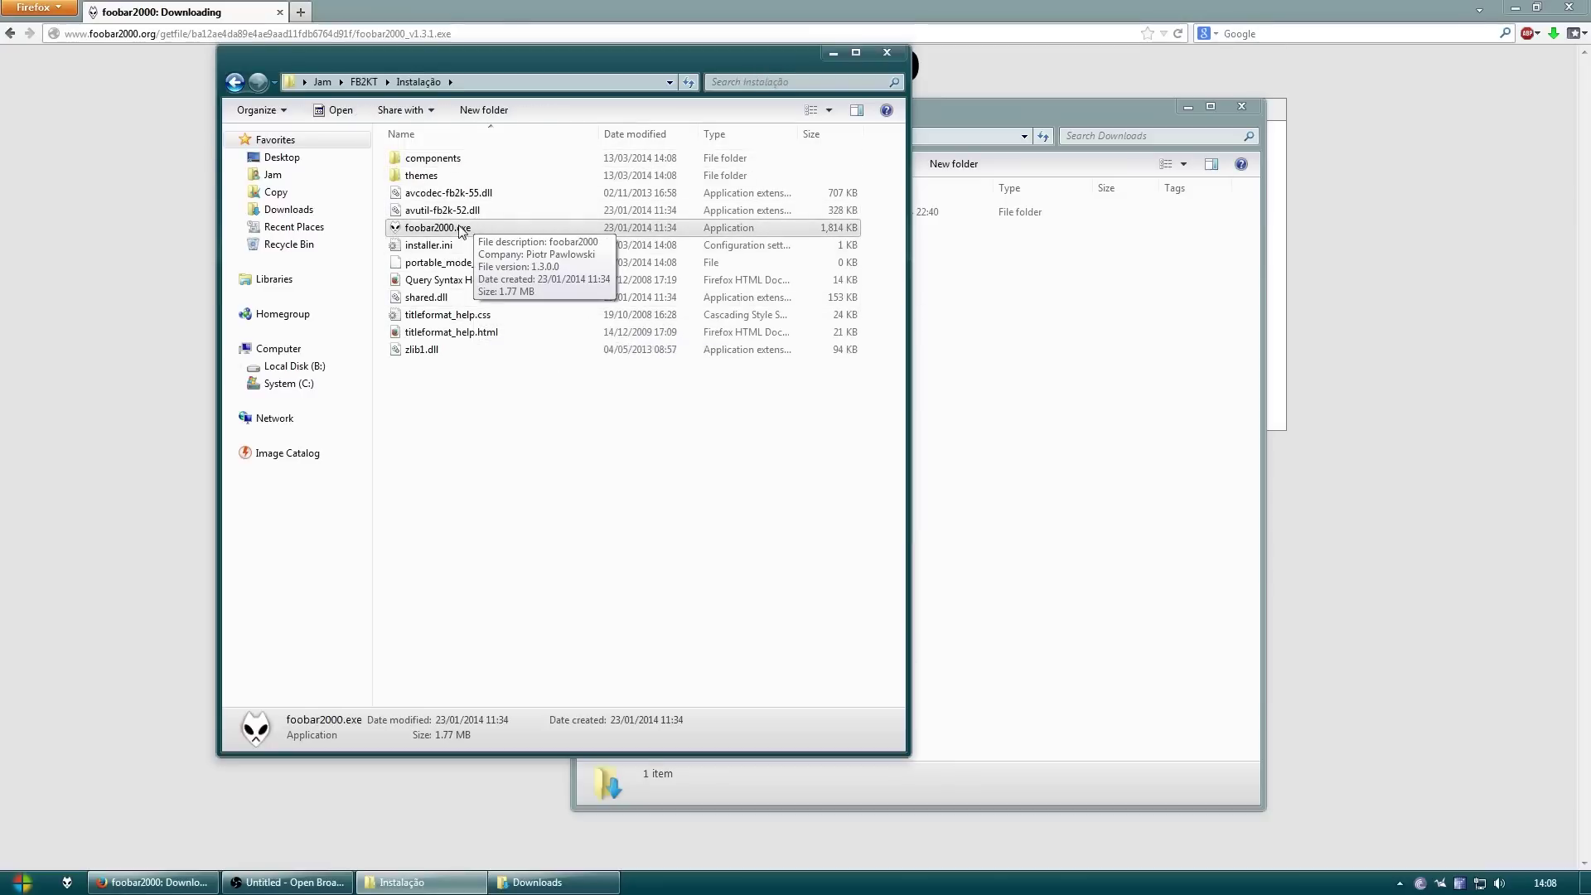
double_click(461, 229)
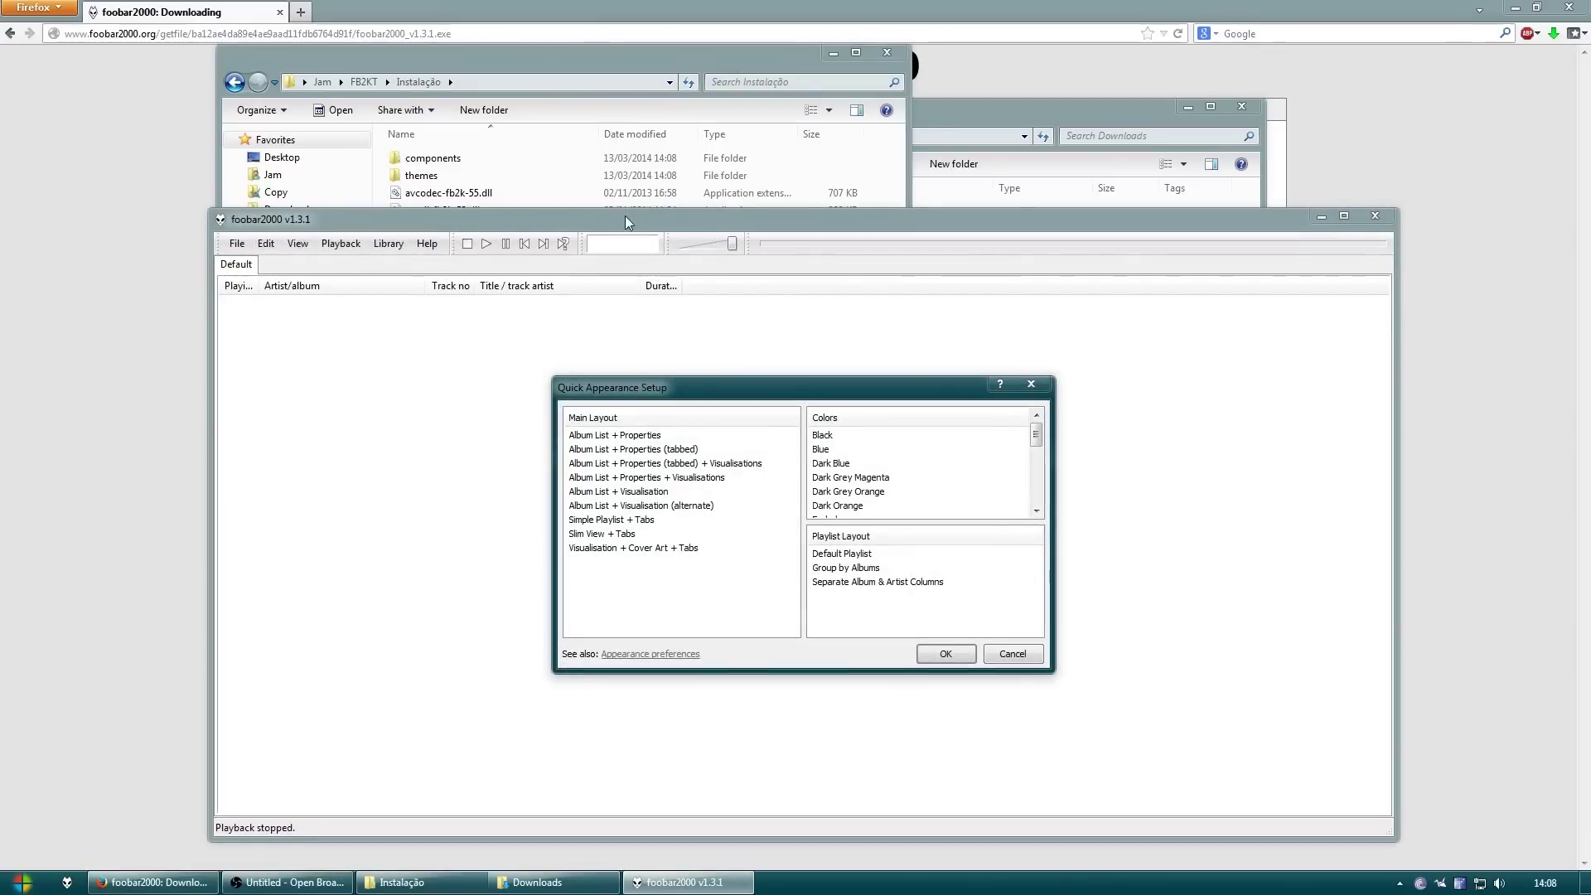
double_click(624, 216)
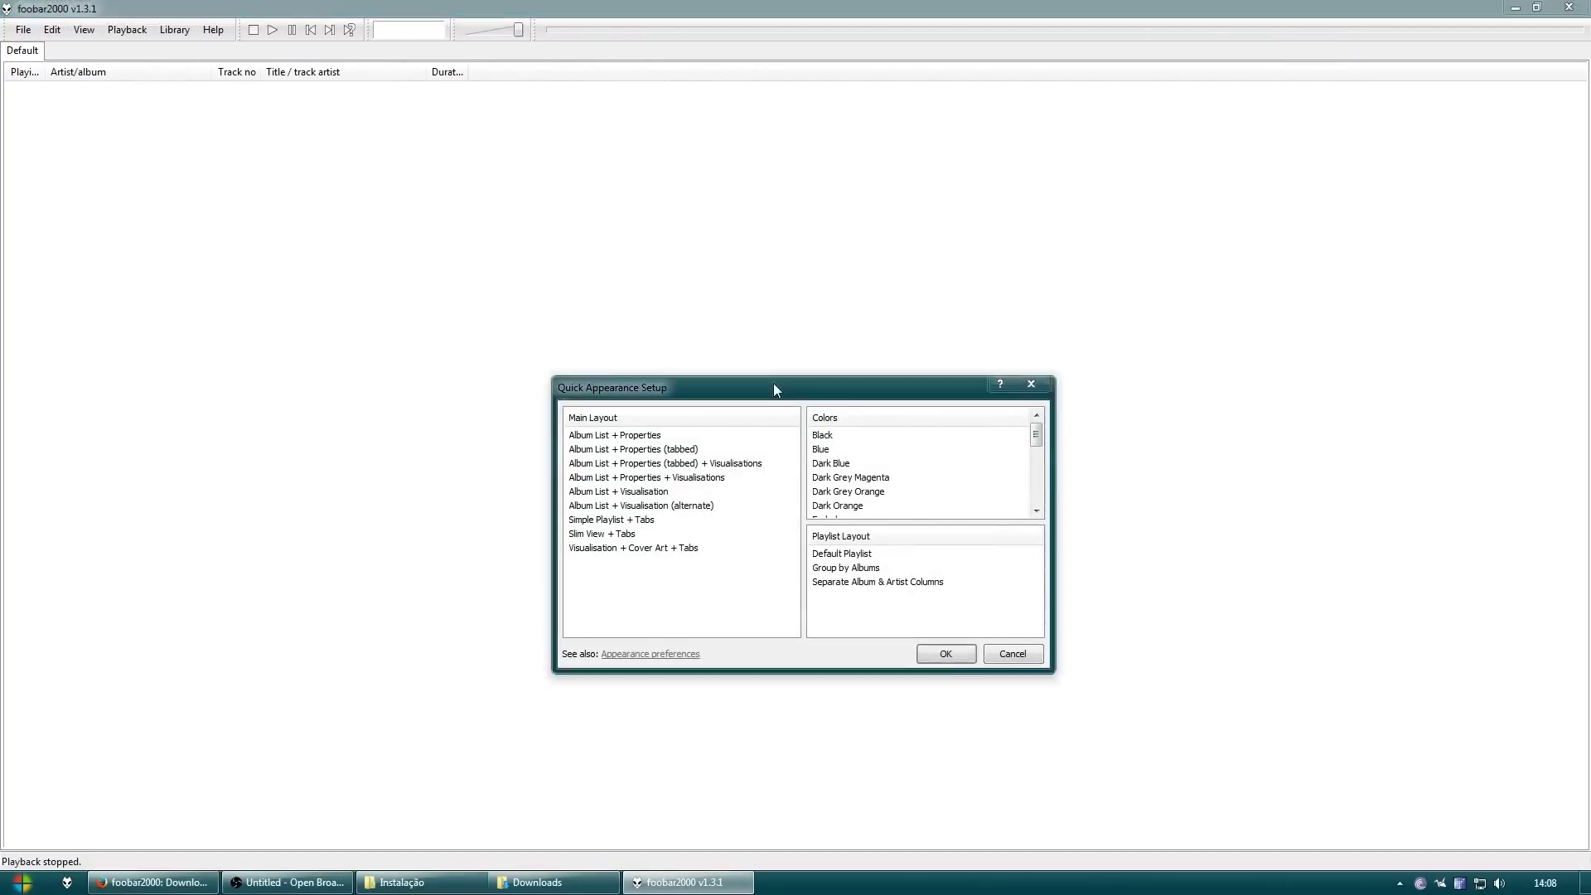
Preview several main layouts in Quick Appearance Setup, including Slim View + Tabs, and dismiss the dialog without applying any
drag(773, 383, 581, 256)
click(464, 307)
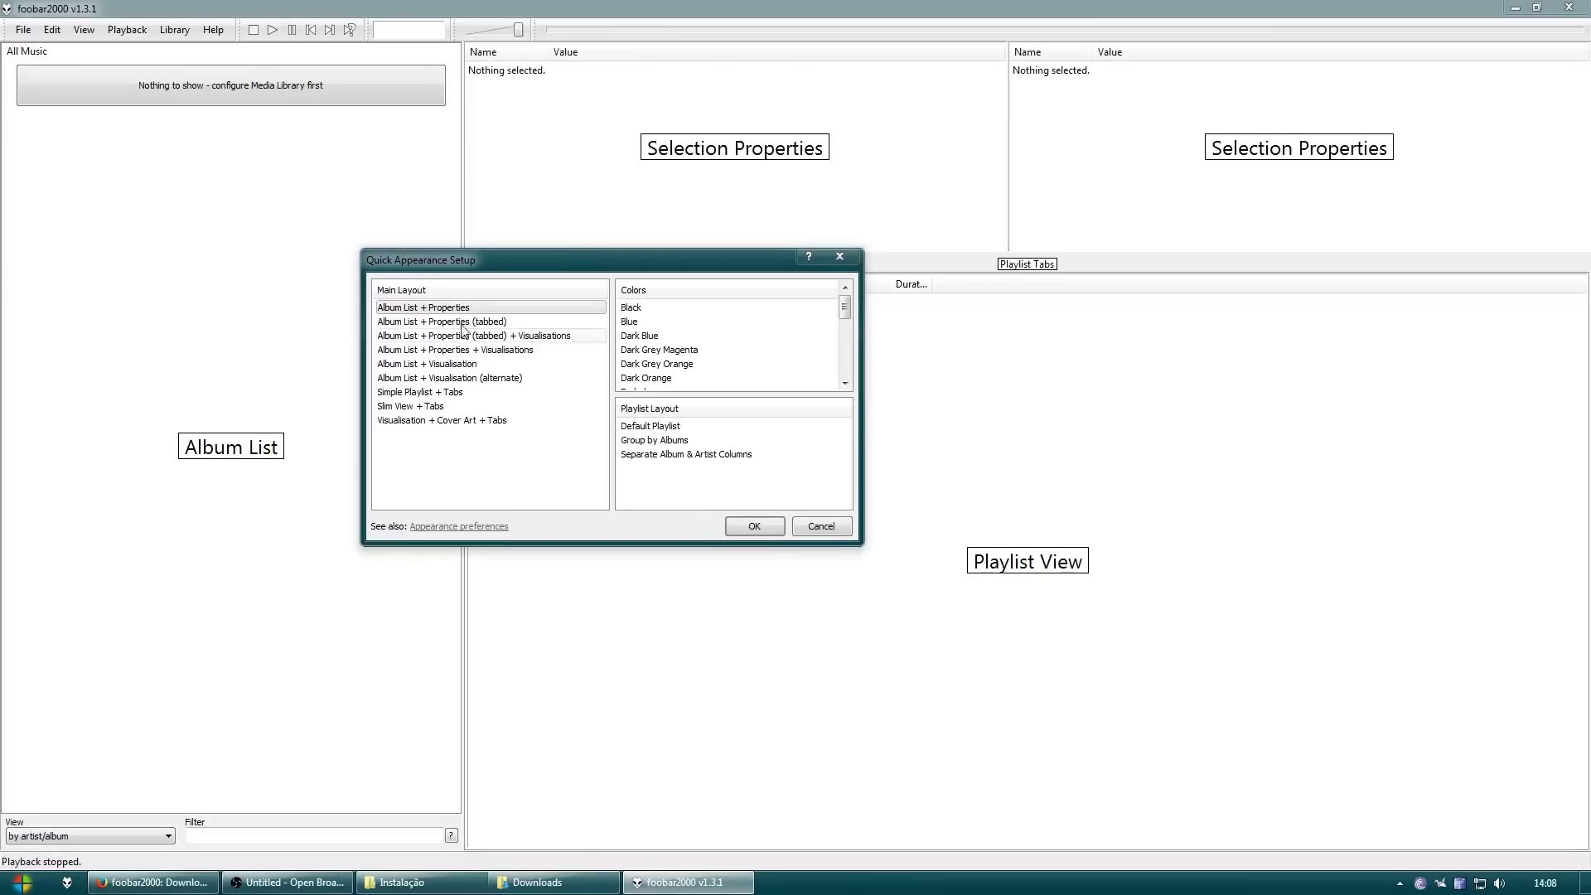
click(464, 336)
click(457, 378)
click(449, 392)
click(441, 406)
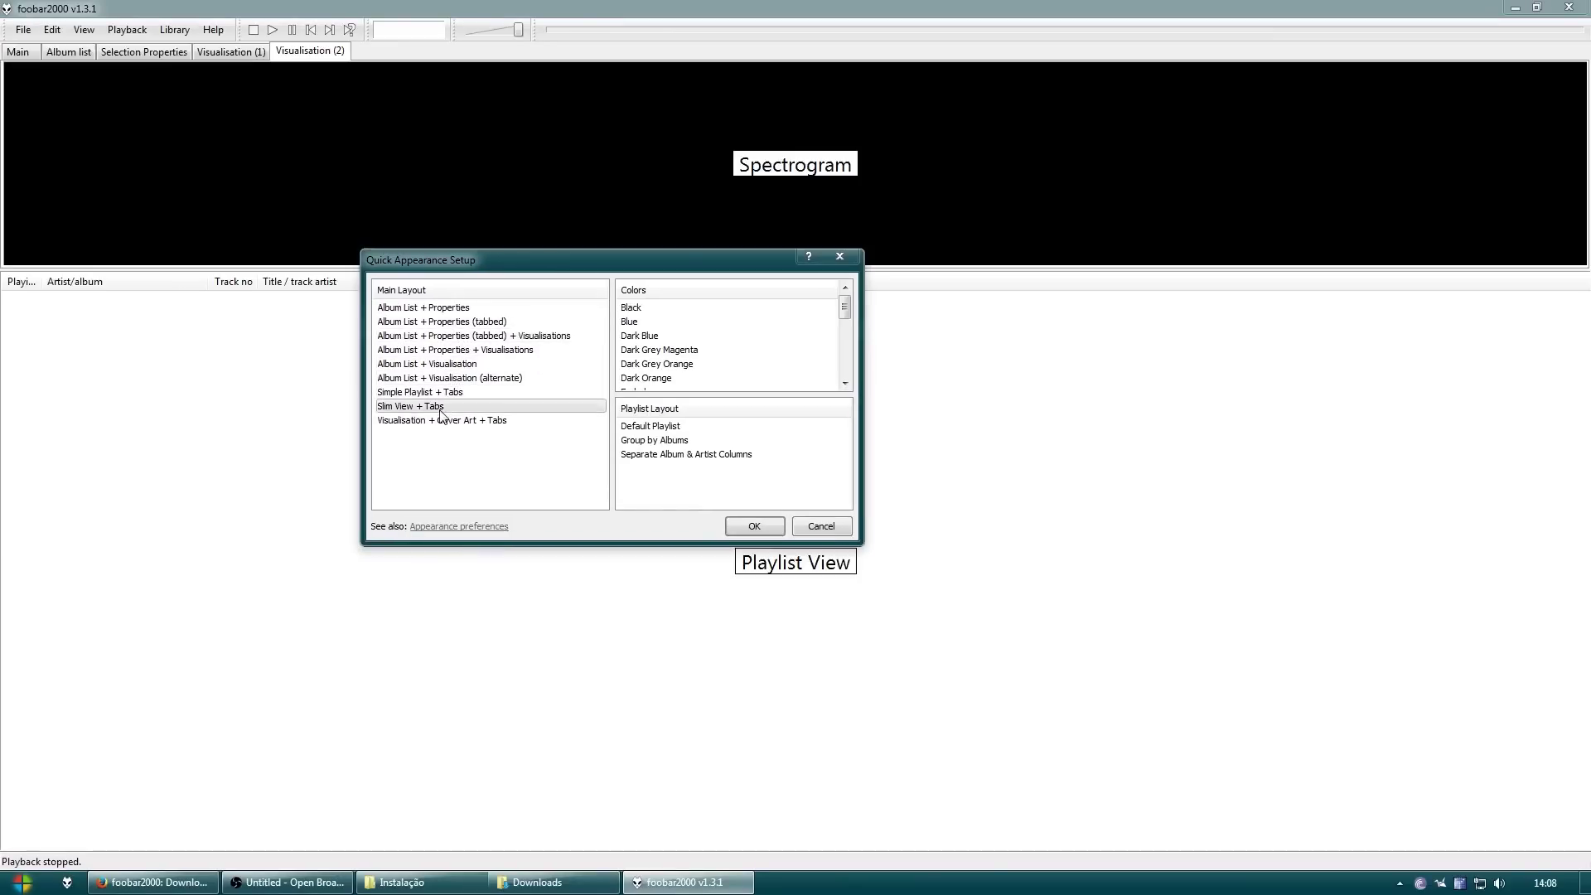
click(440, 420)
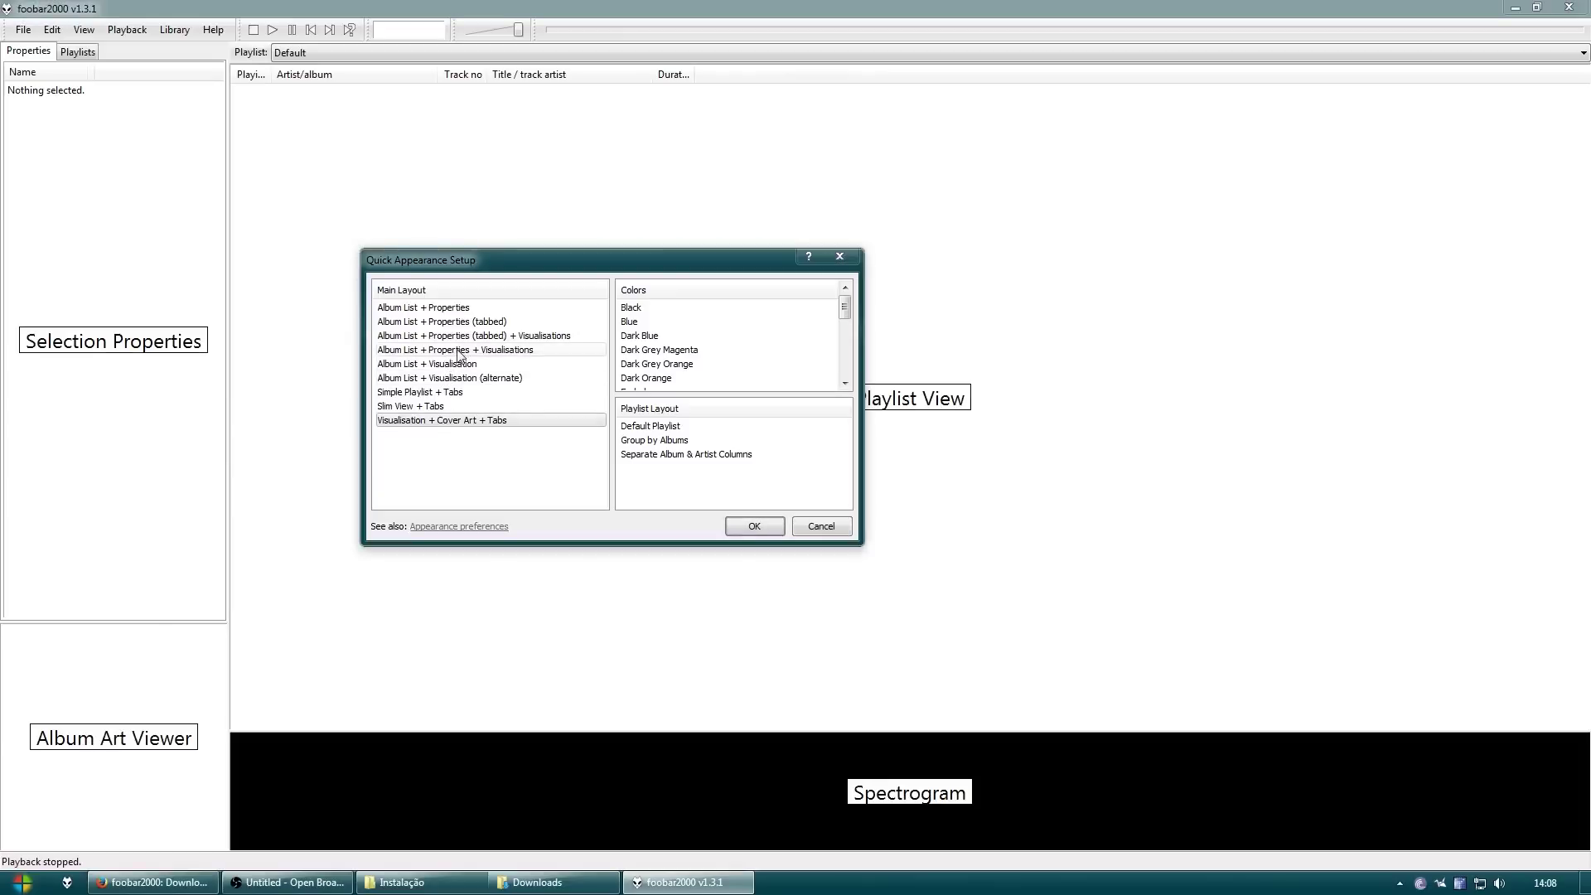
click(447, 308)
click(820, 527)
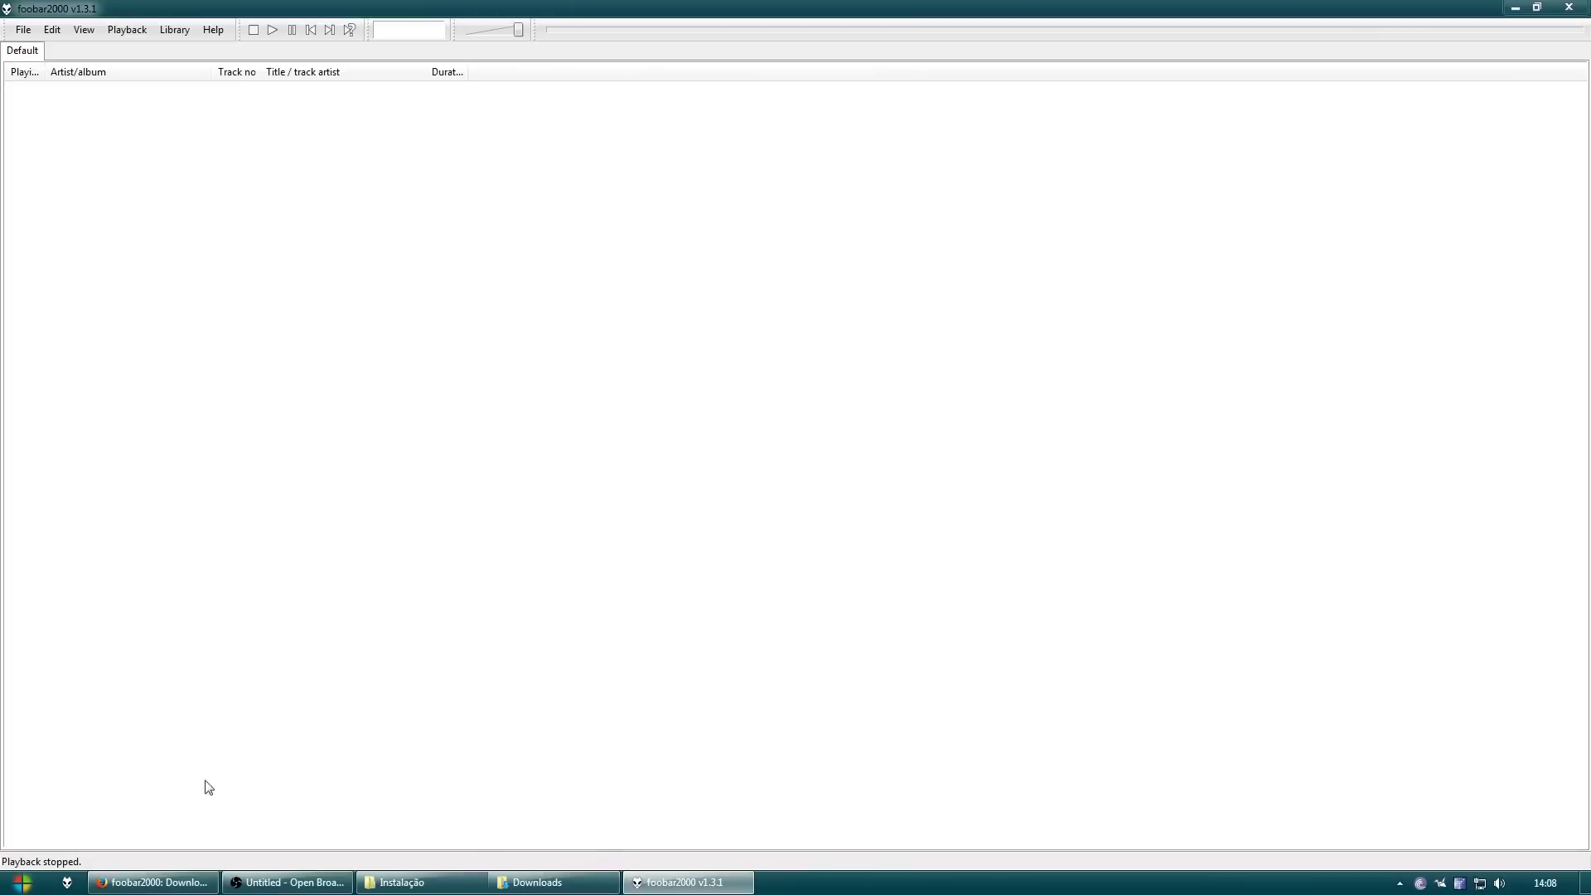
Switch to Firefox, go to the foobar2000 components repository and open the Audioscrobbler 1.4.7 page in a new tab
click(207, 887)
click(726, 115)
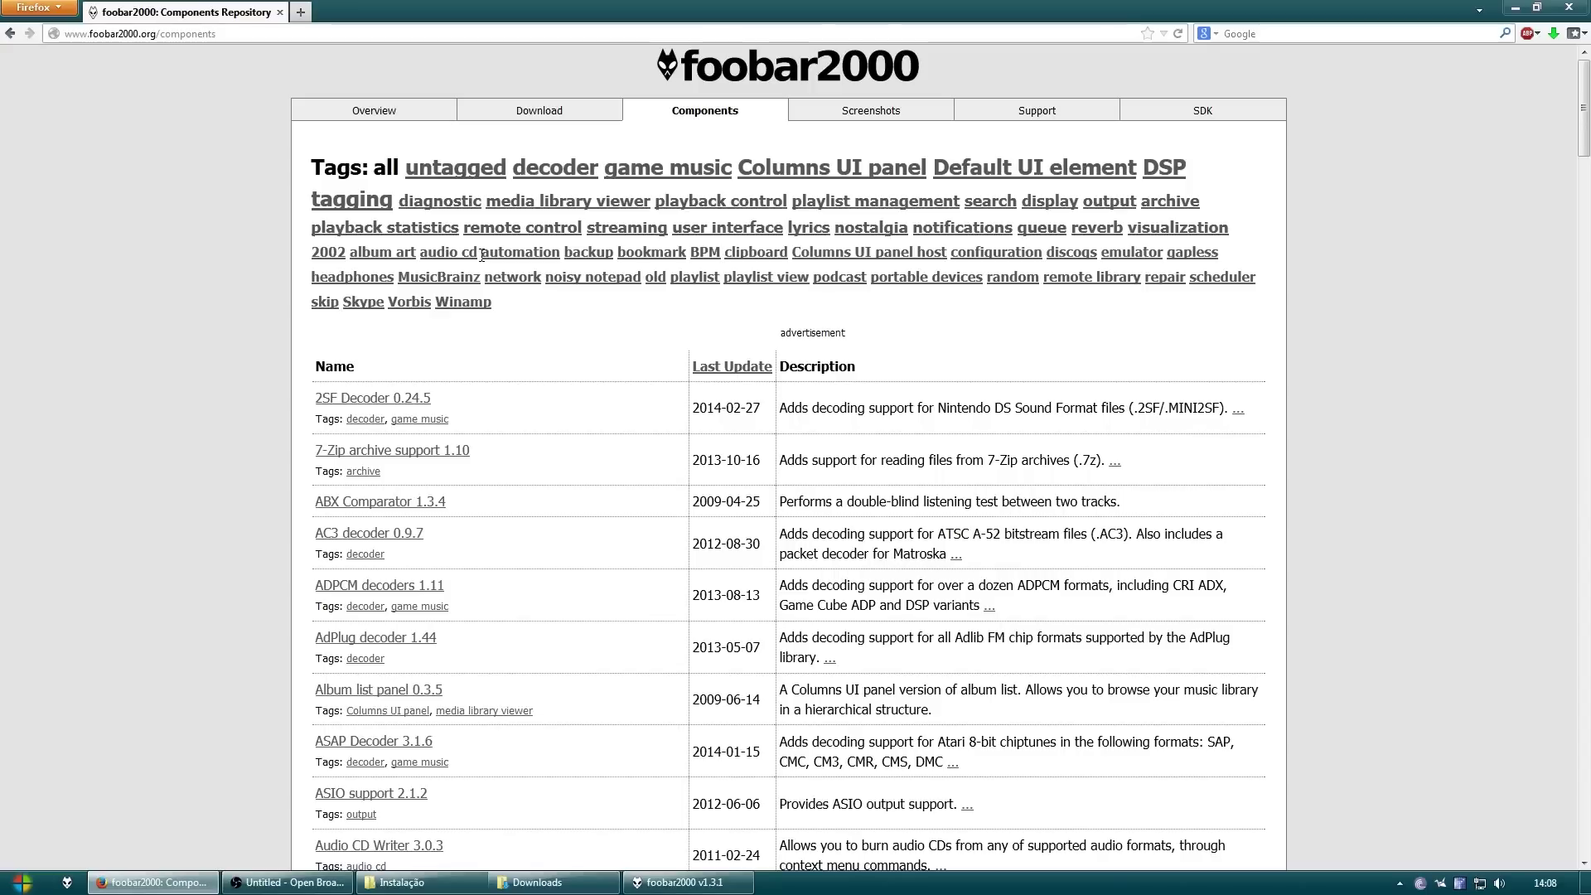
drag(1582, 107, 1584, 196)
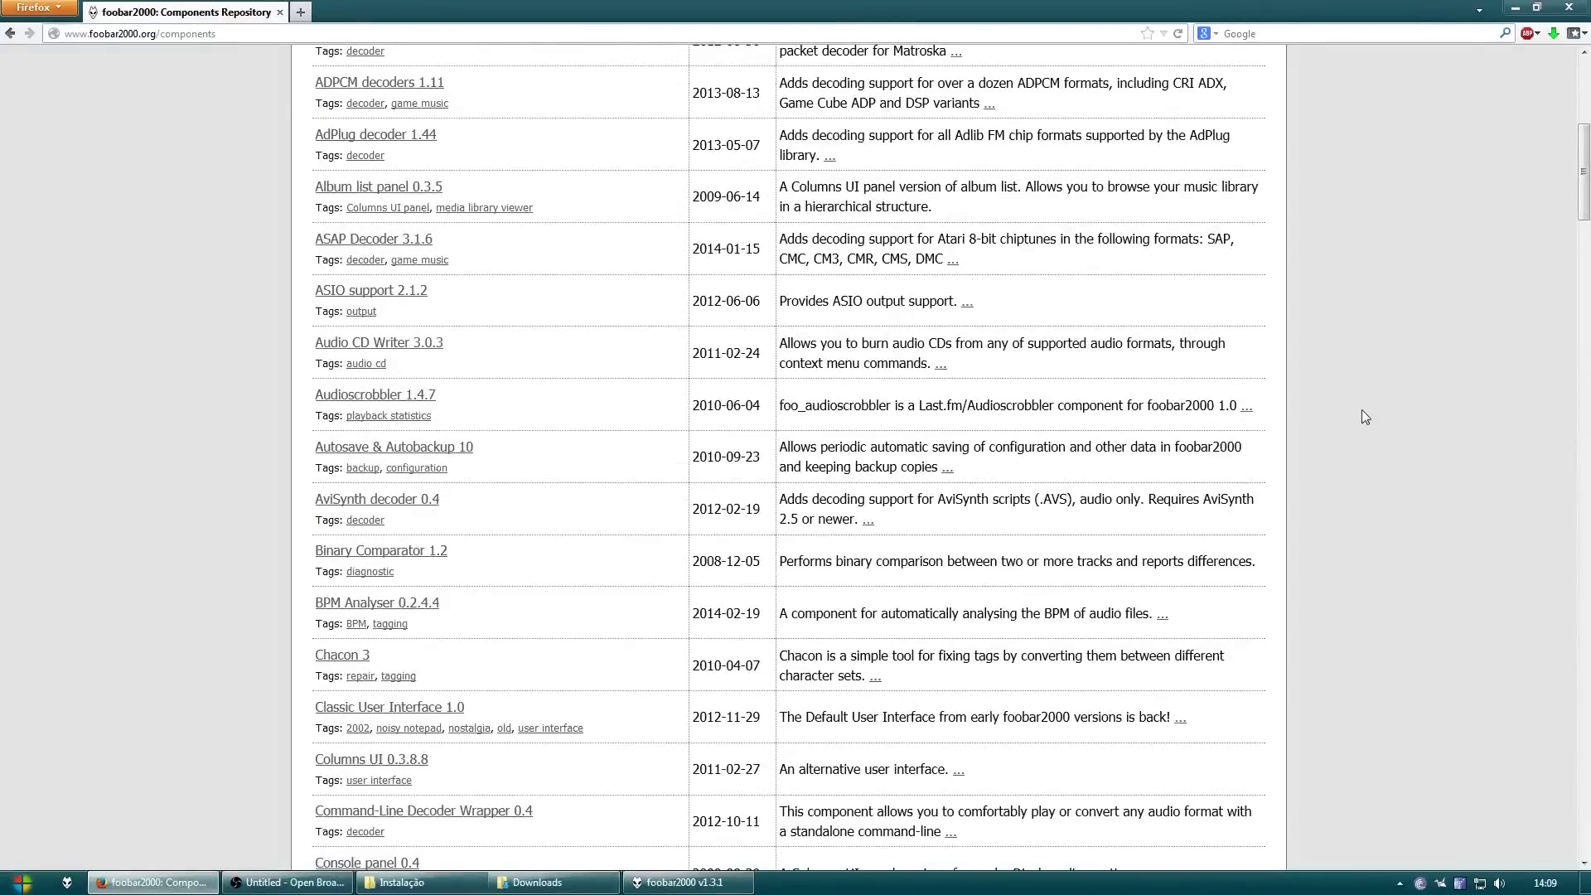
scroll(1365, 409, up, 3)
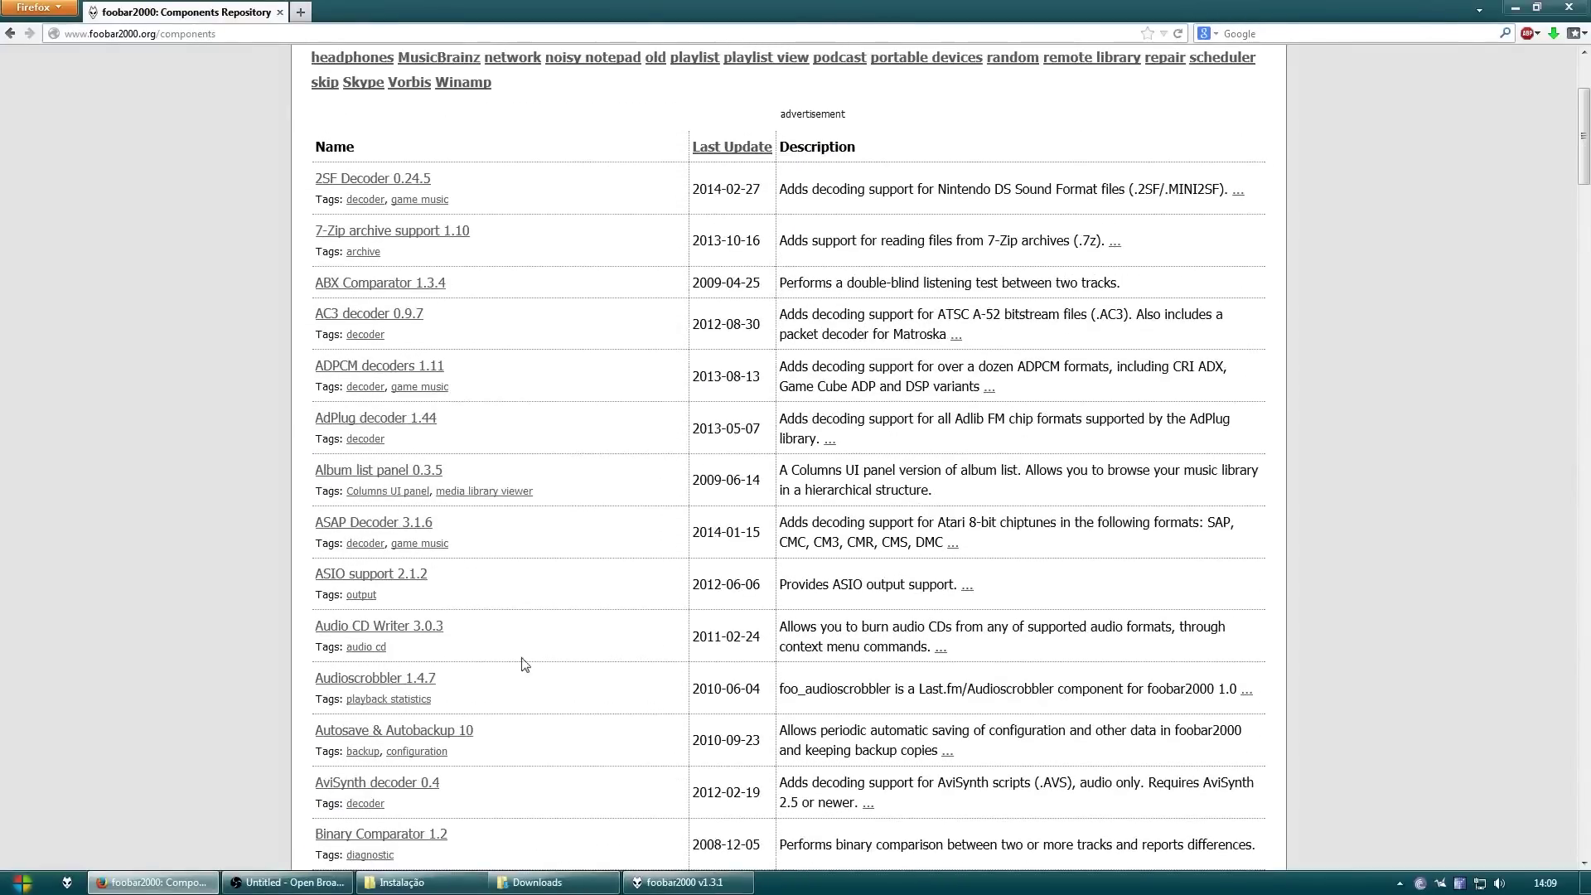
middle_click(348, 687)
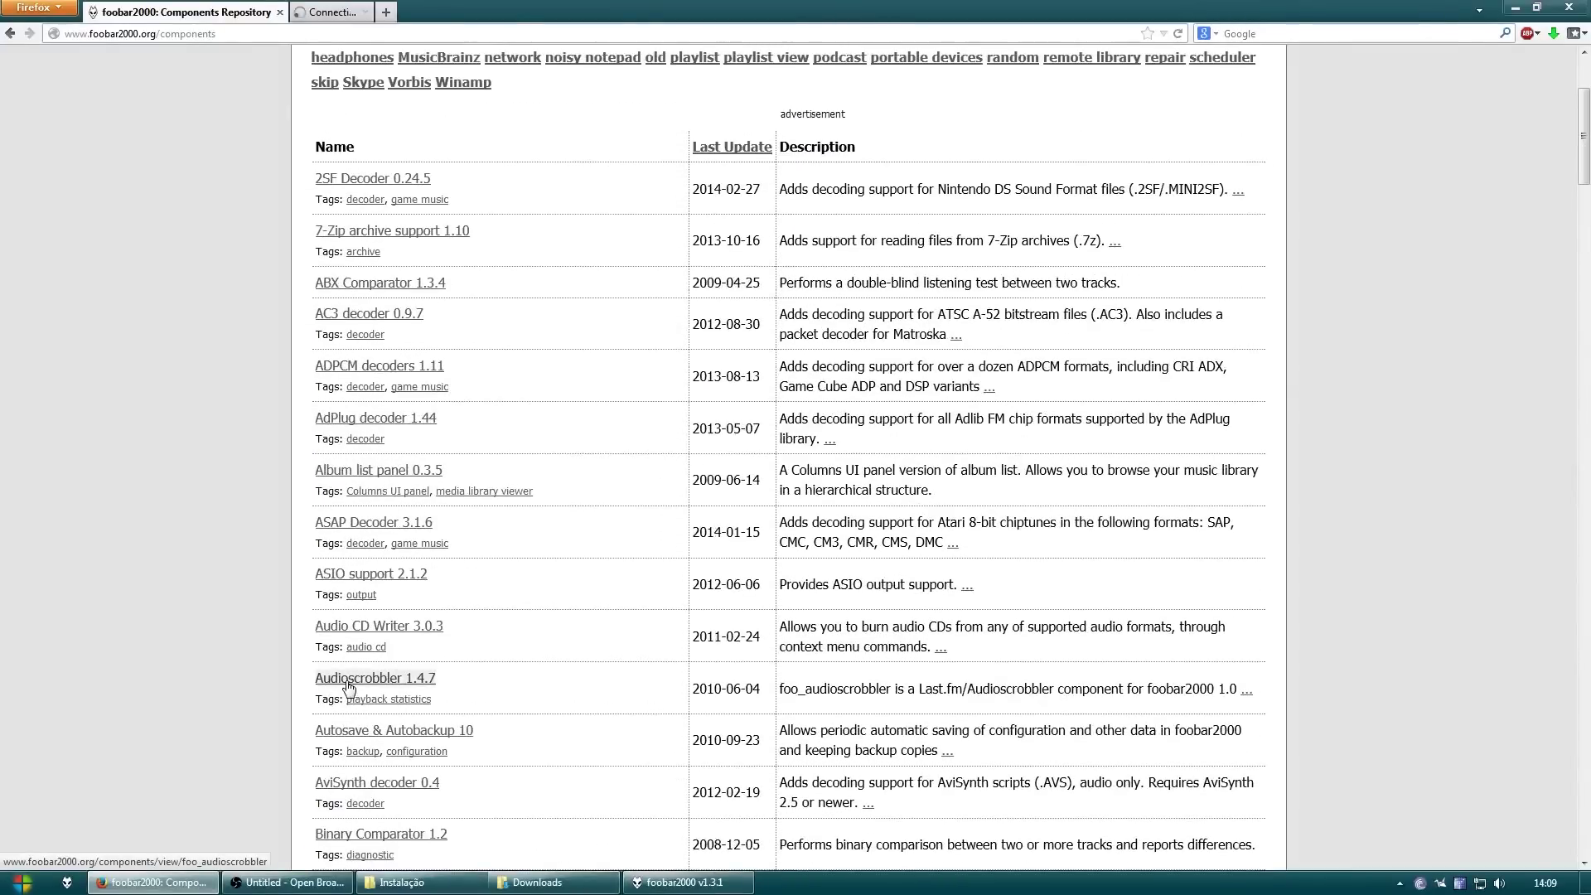
Find Facets 1.0 in the components list and open its page in a new tab
scroll(177, 566, down, 2)
scroll(177, 567, down, 3)
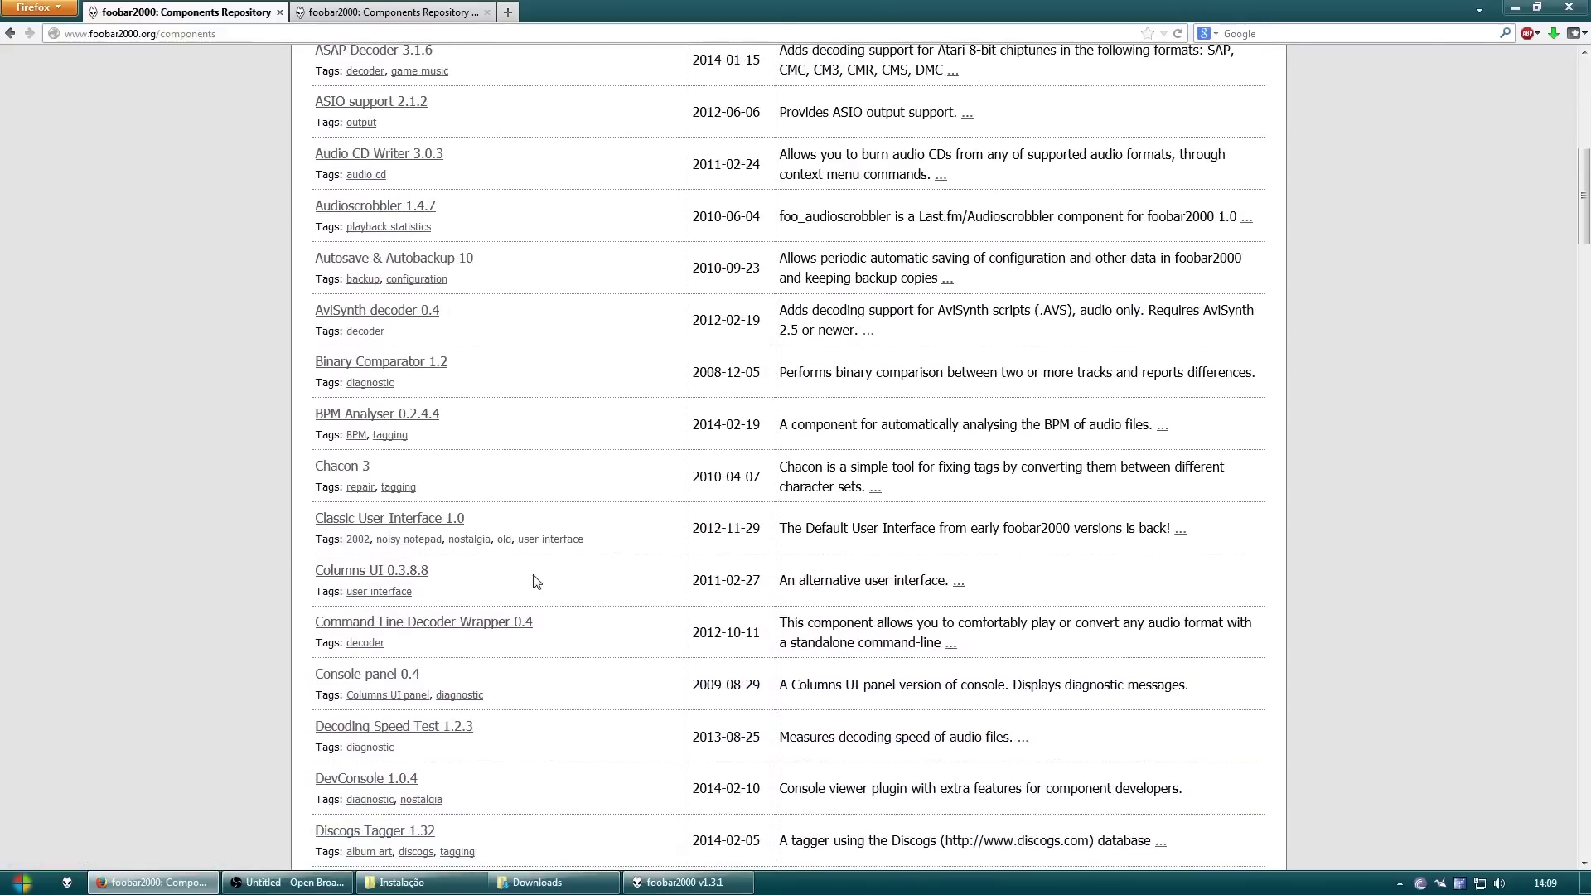
scroll(534, 580, down, 3)
scroll(537, 577, down, 2)
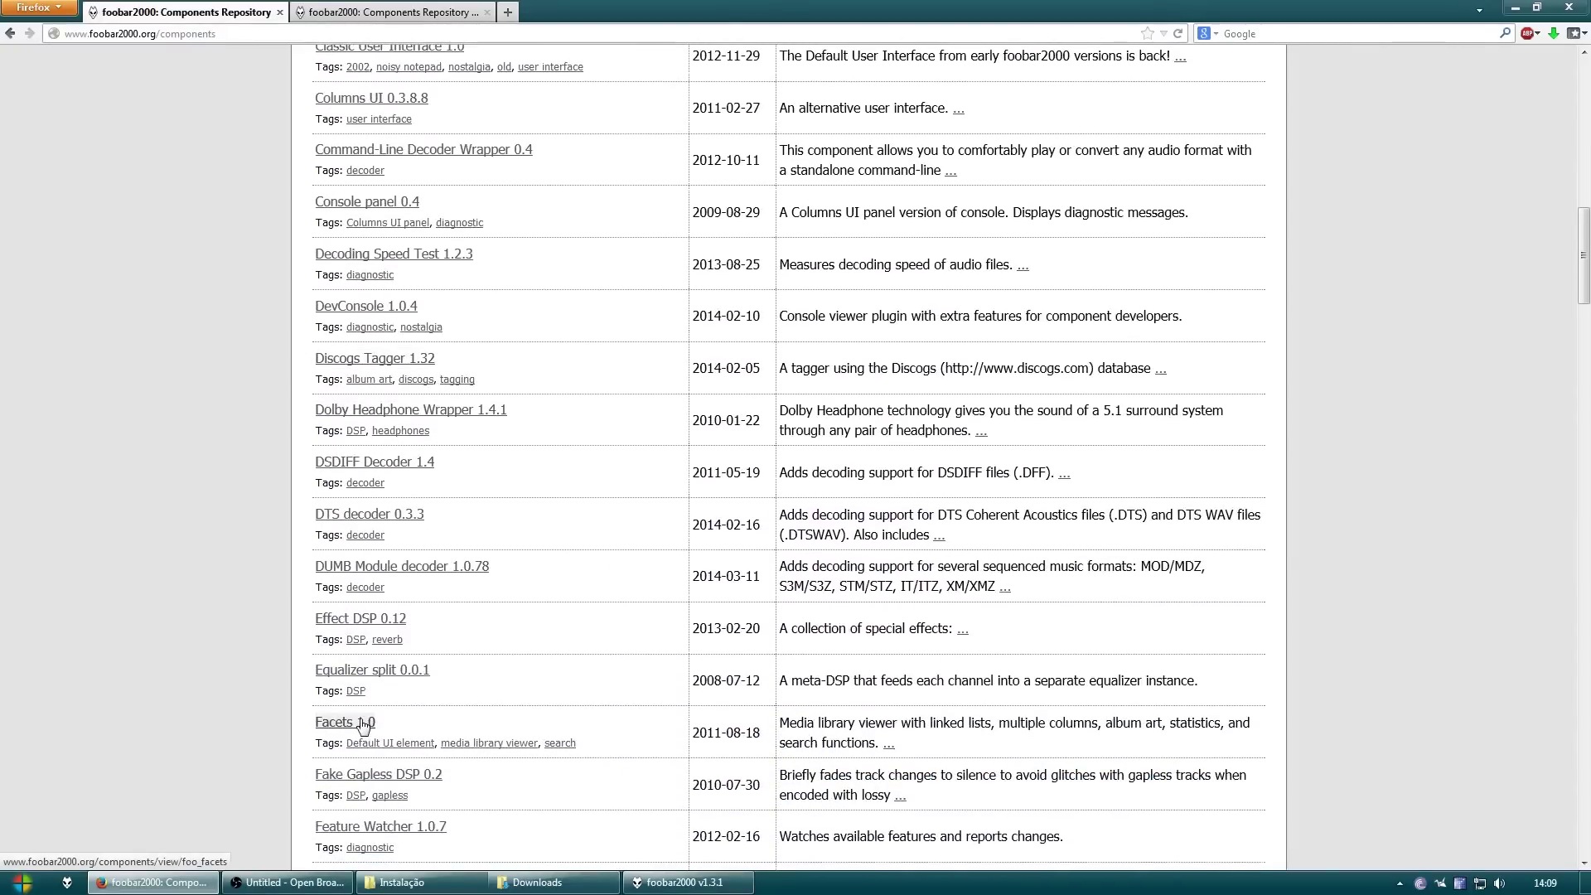
middle_click(369, 724)
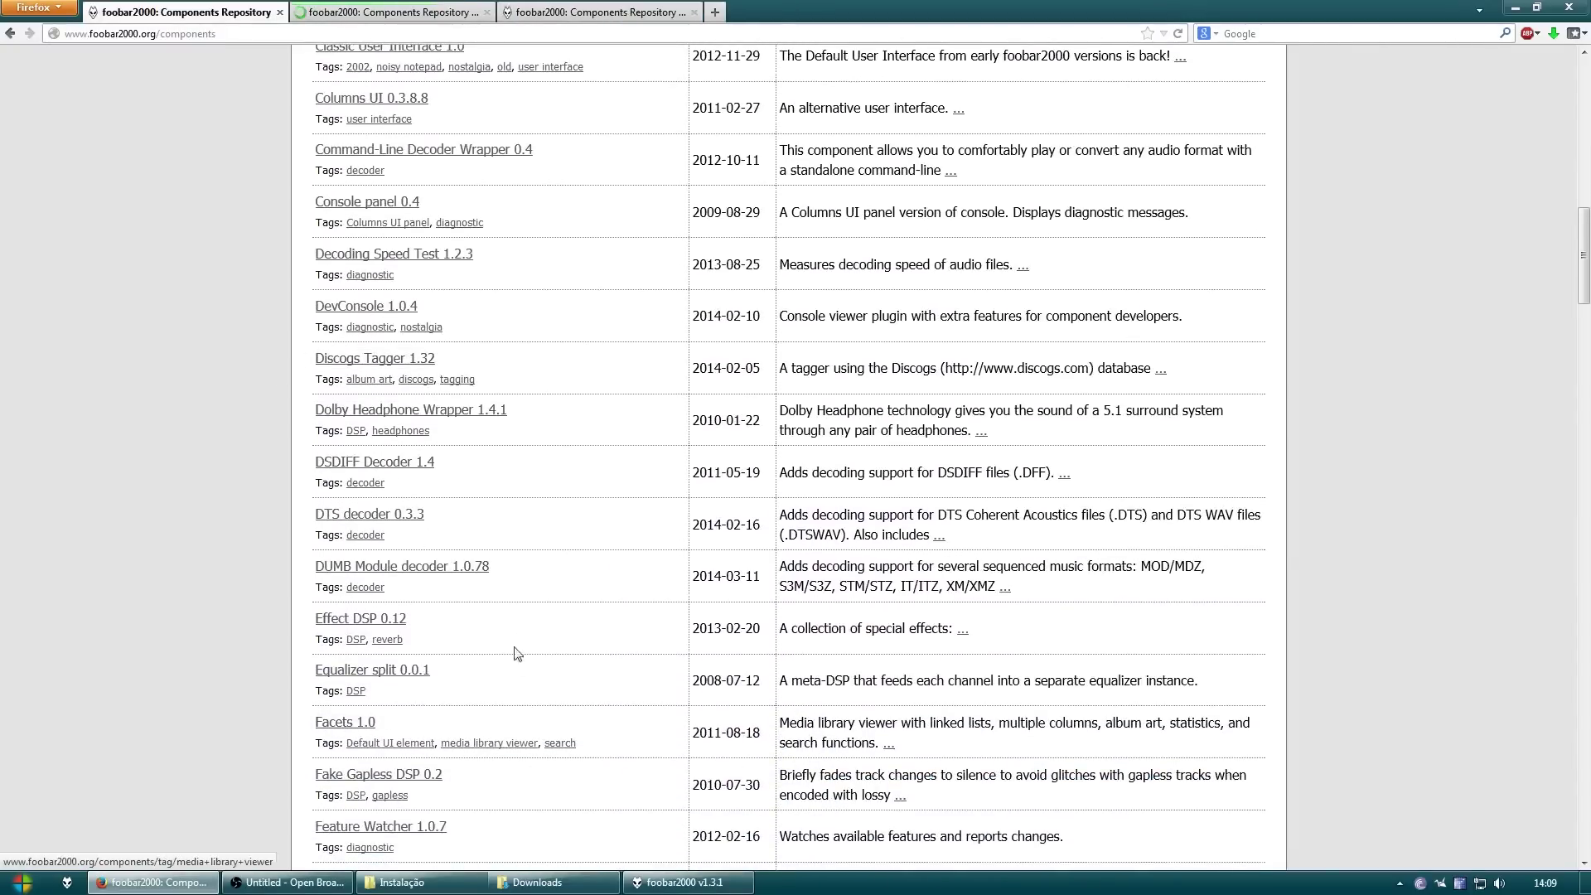
Browse the rest of the components list, from Facets down to WASAPI output support, checking names and descriptions
scroll(550, 580, down, 5)
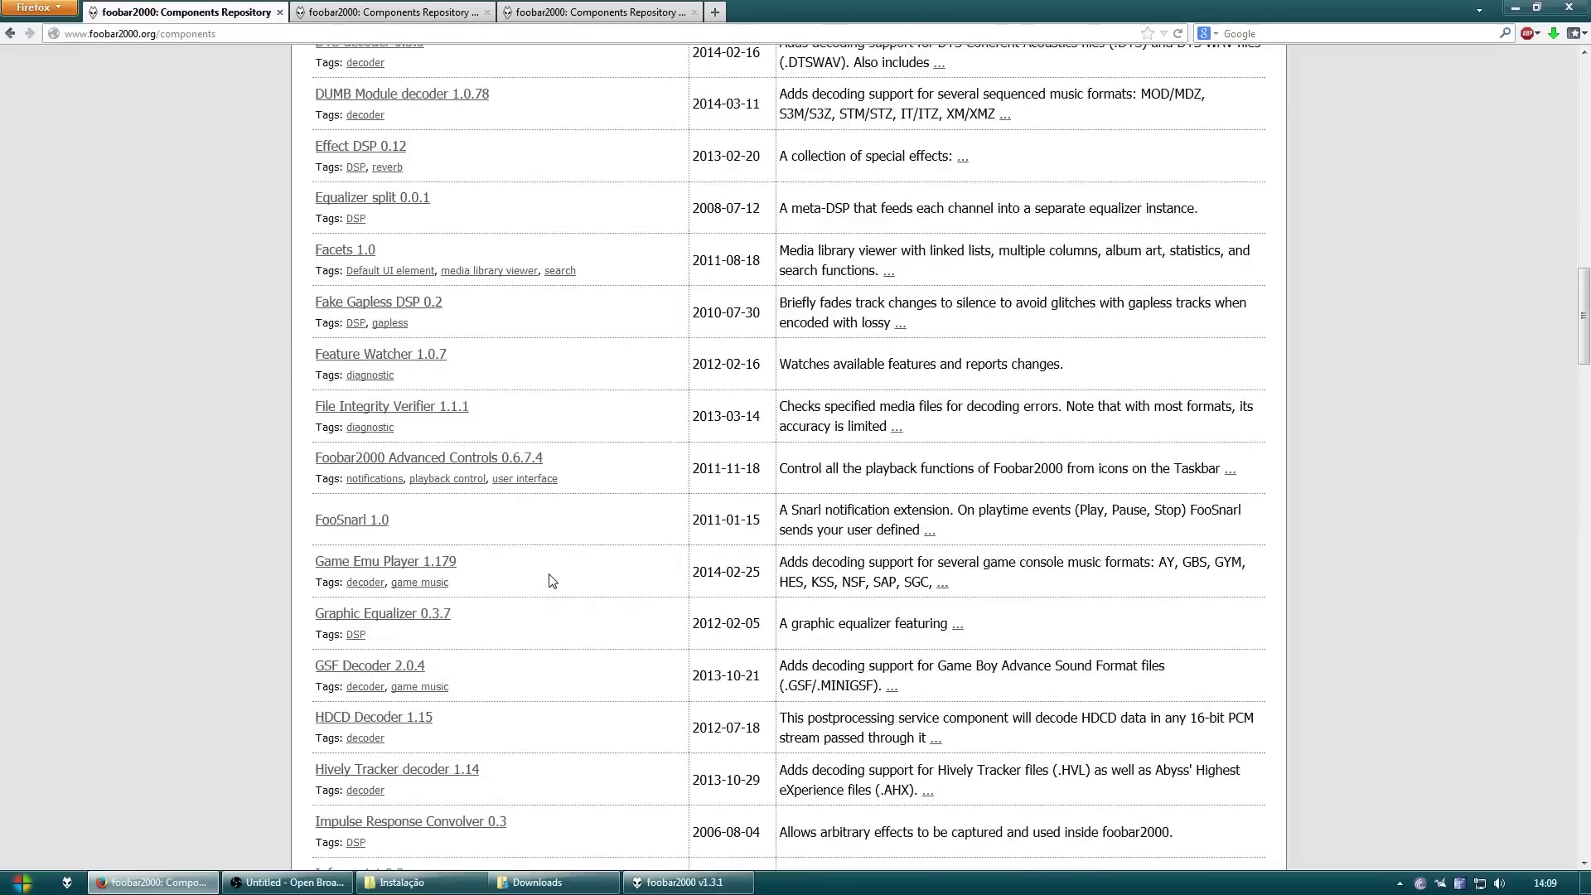
scroll(552, 581, down, 3)
scroll(553, 579, down, 2)
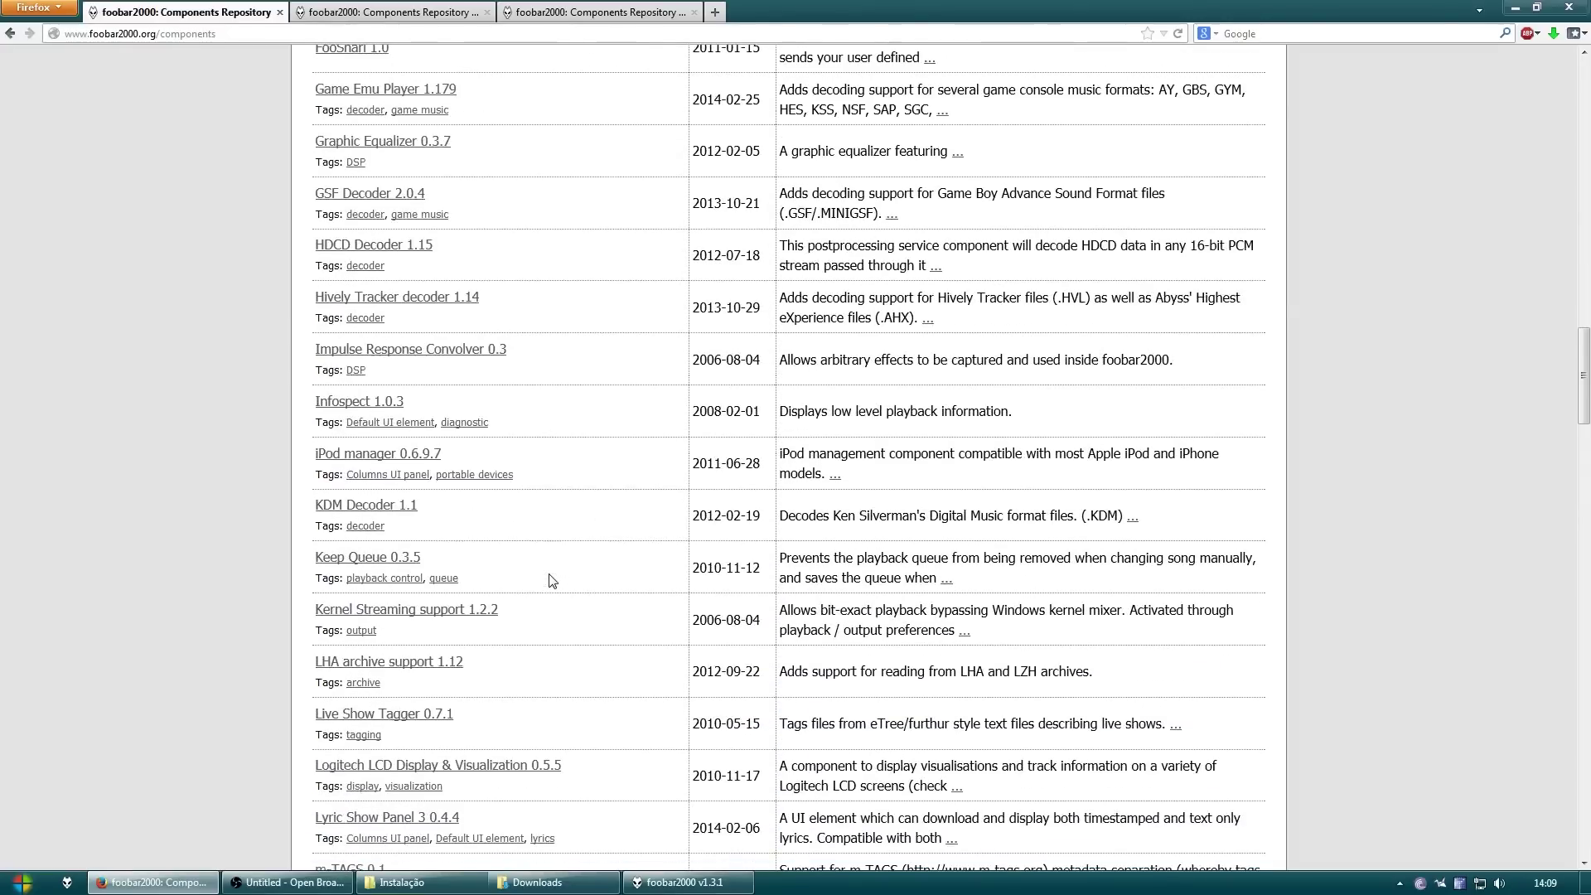
scroll(553, 579, down, 2)
scroll(553, 580, down, 5)
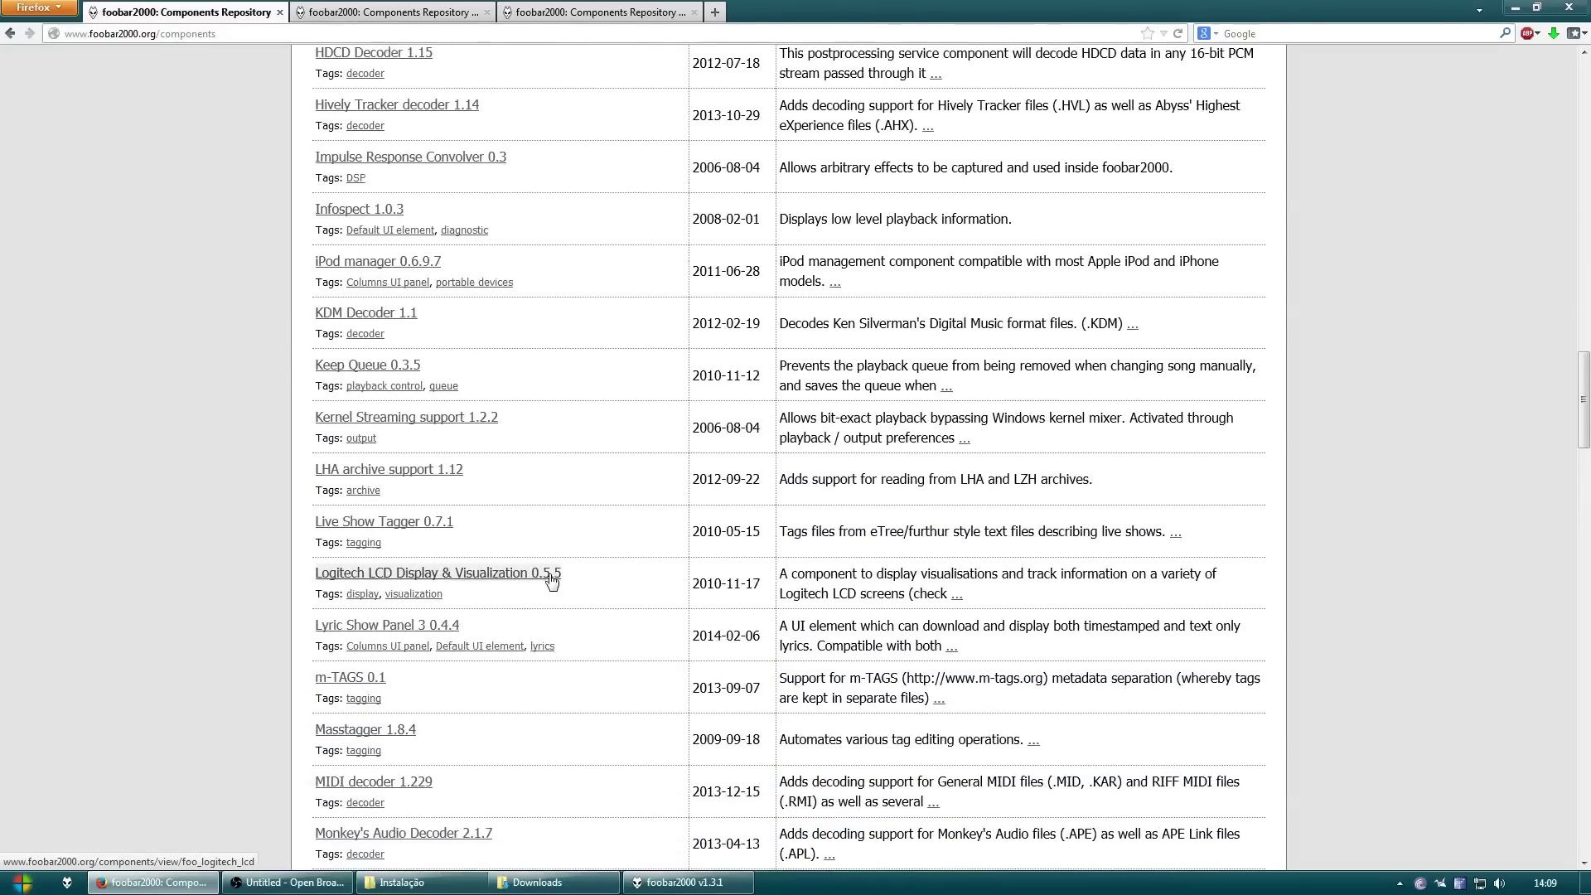
scroll(553, 580, down, 1)
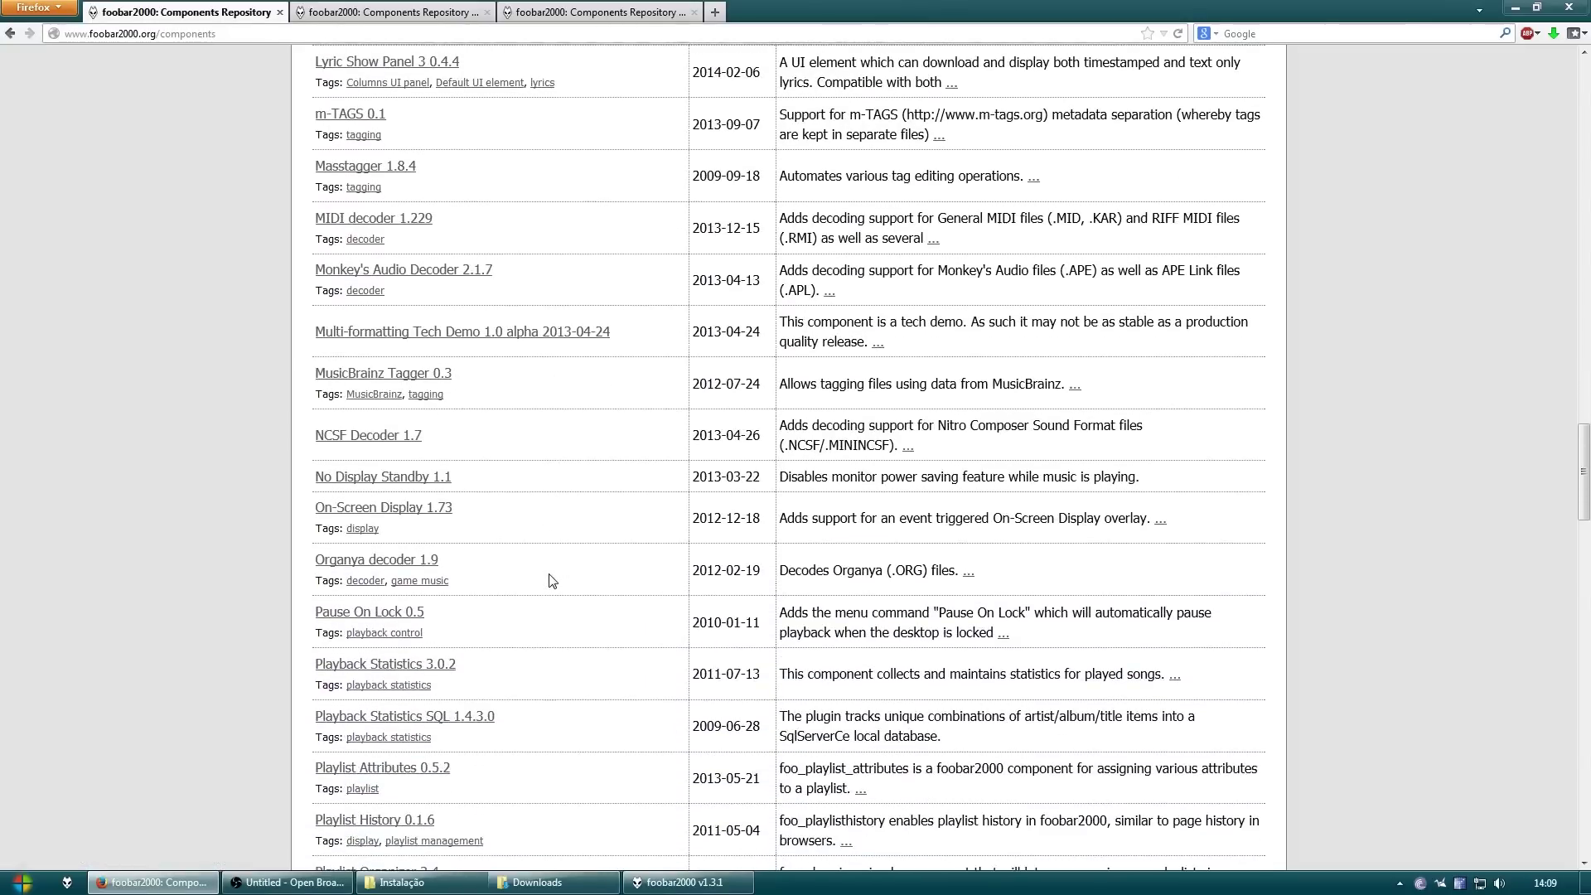
scroll(552, 580, down, 3)
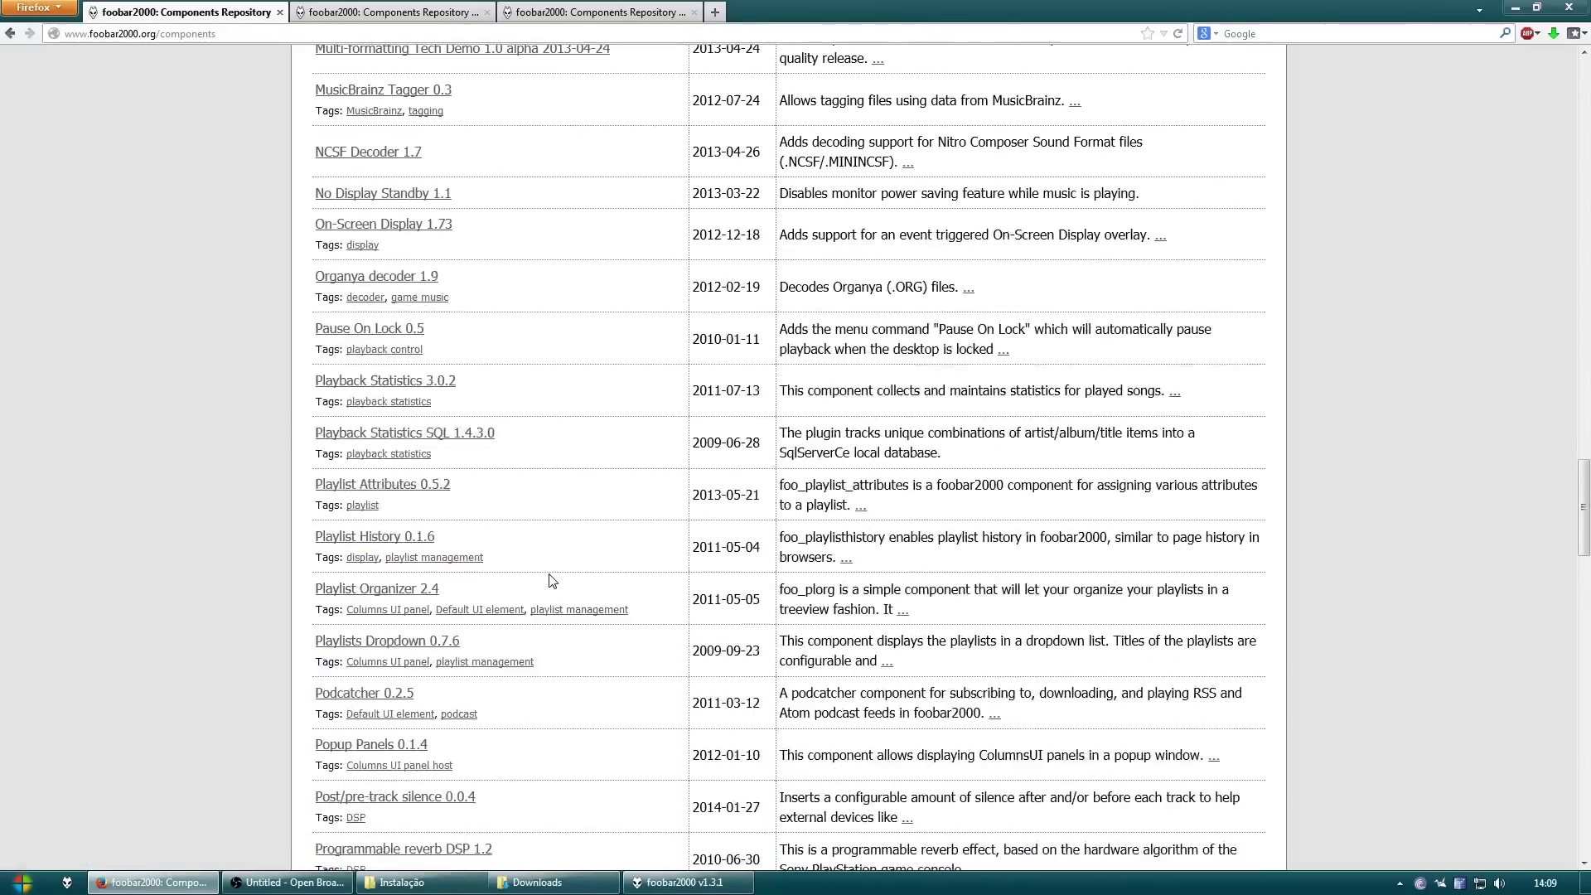
scroll(552, 580, down, 4)
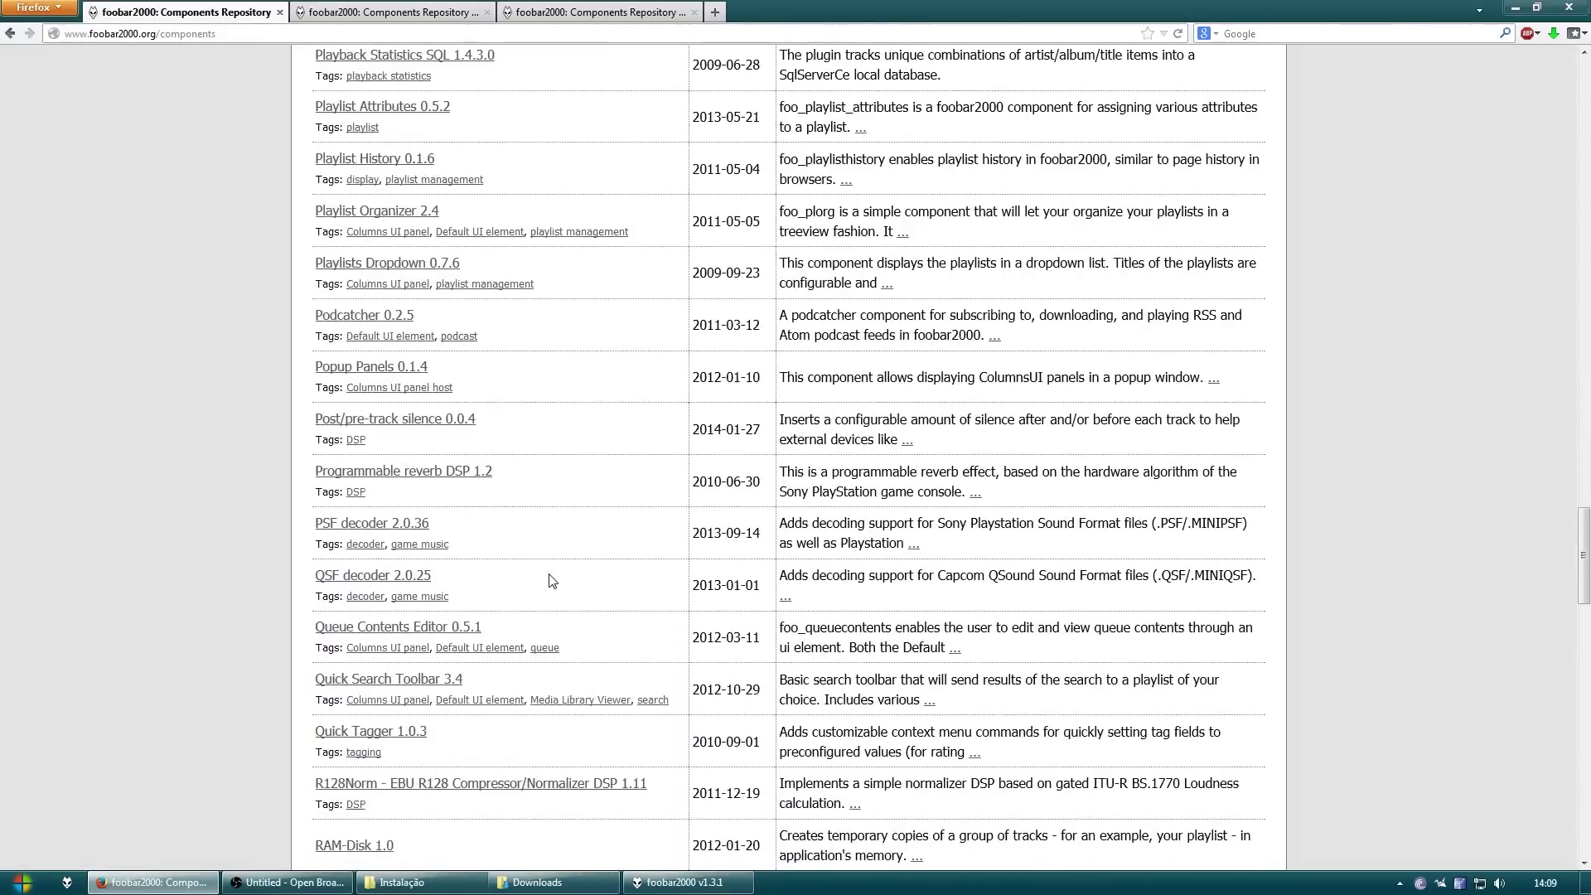
scroll(553, 580, down, 3)
scroll(552, 580, down, 2)
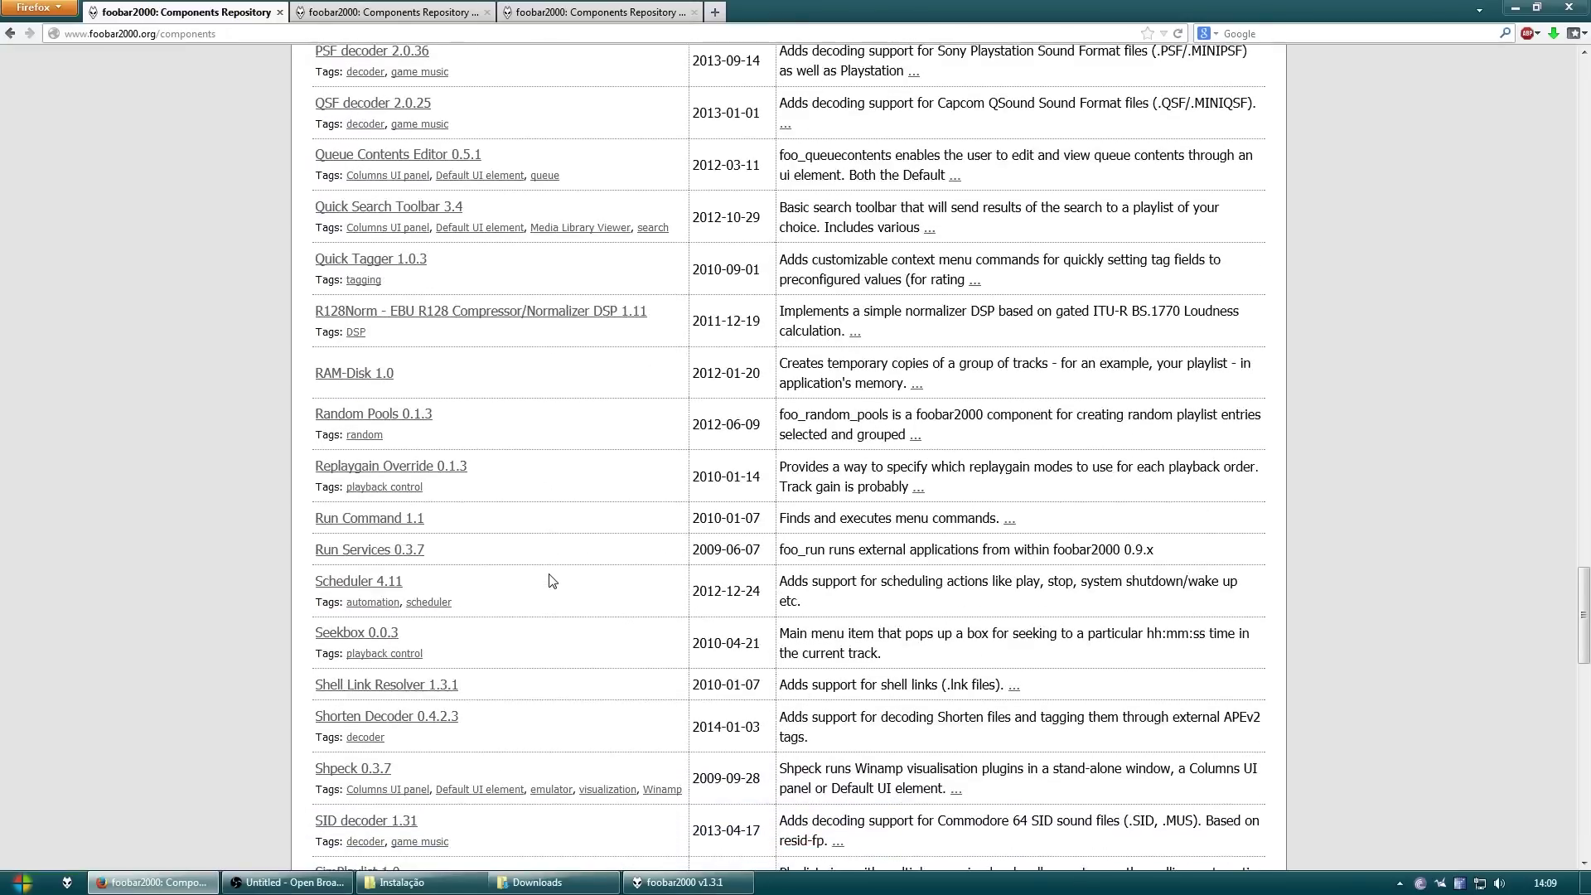
scroll(552, 580, down, 1)
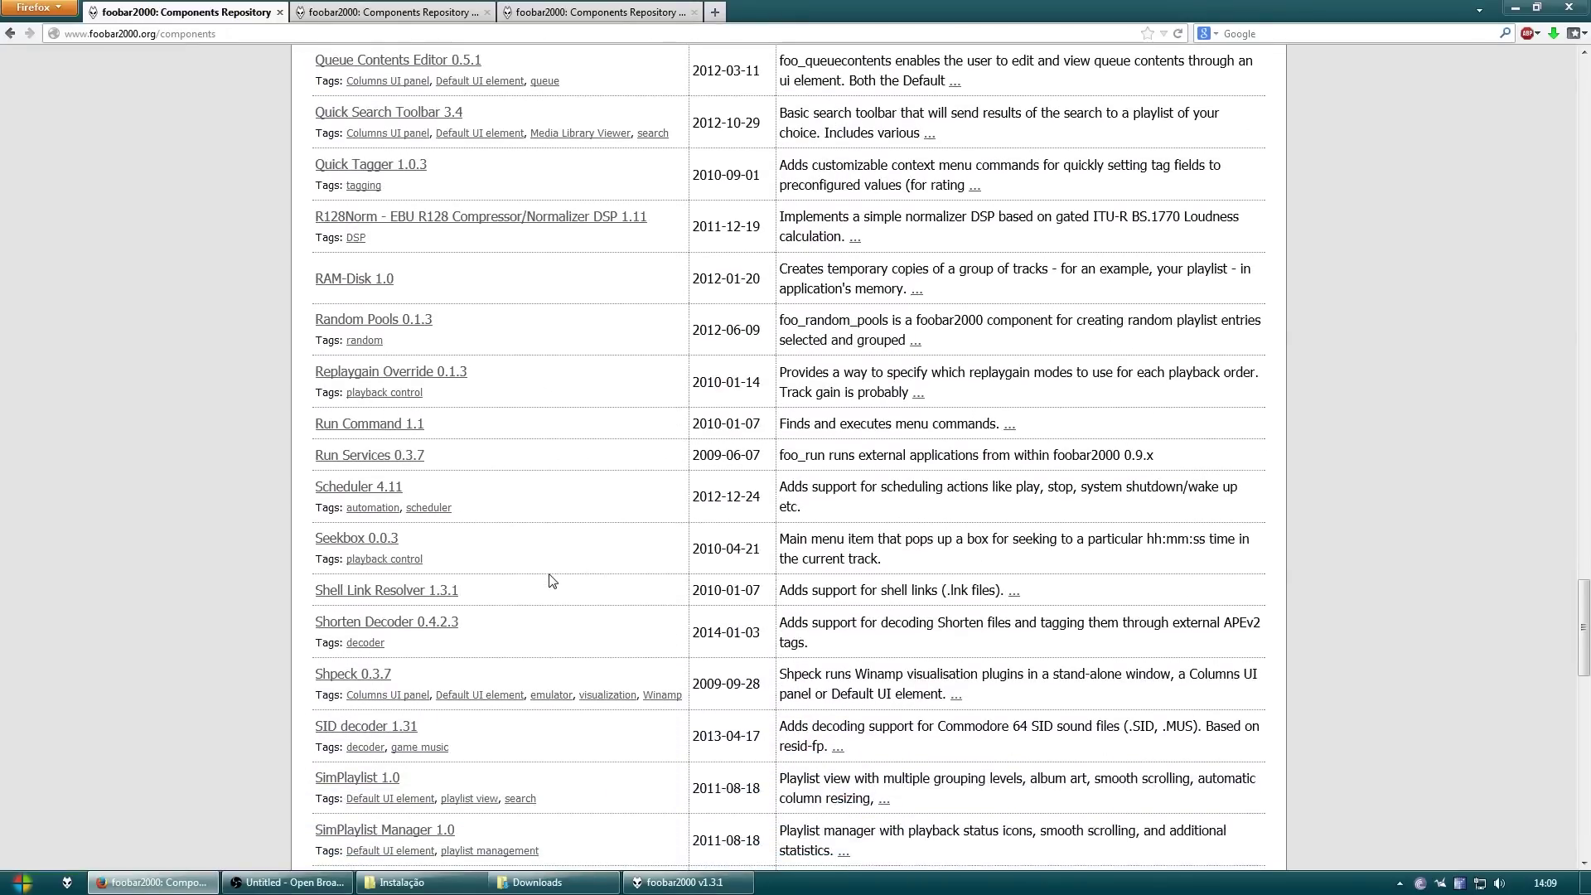
scroll(553, 580, down, 4)
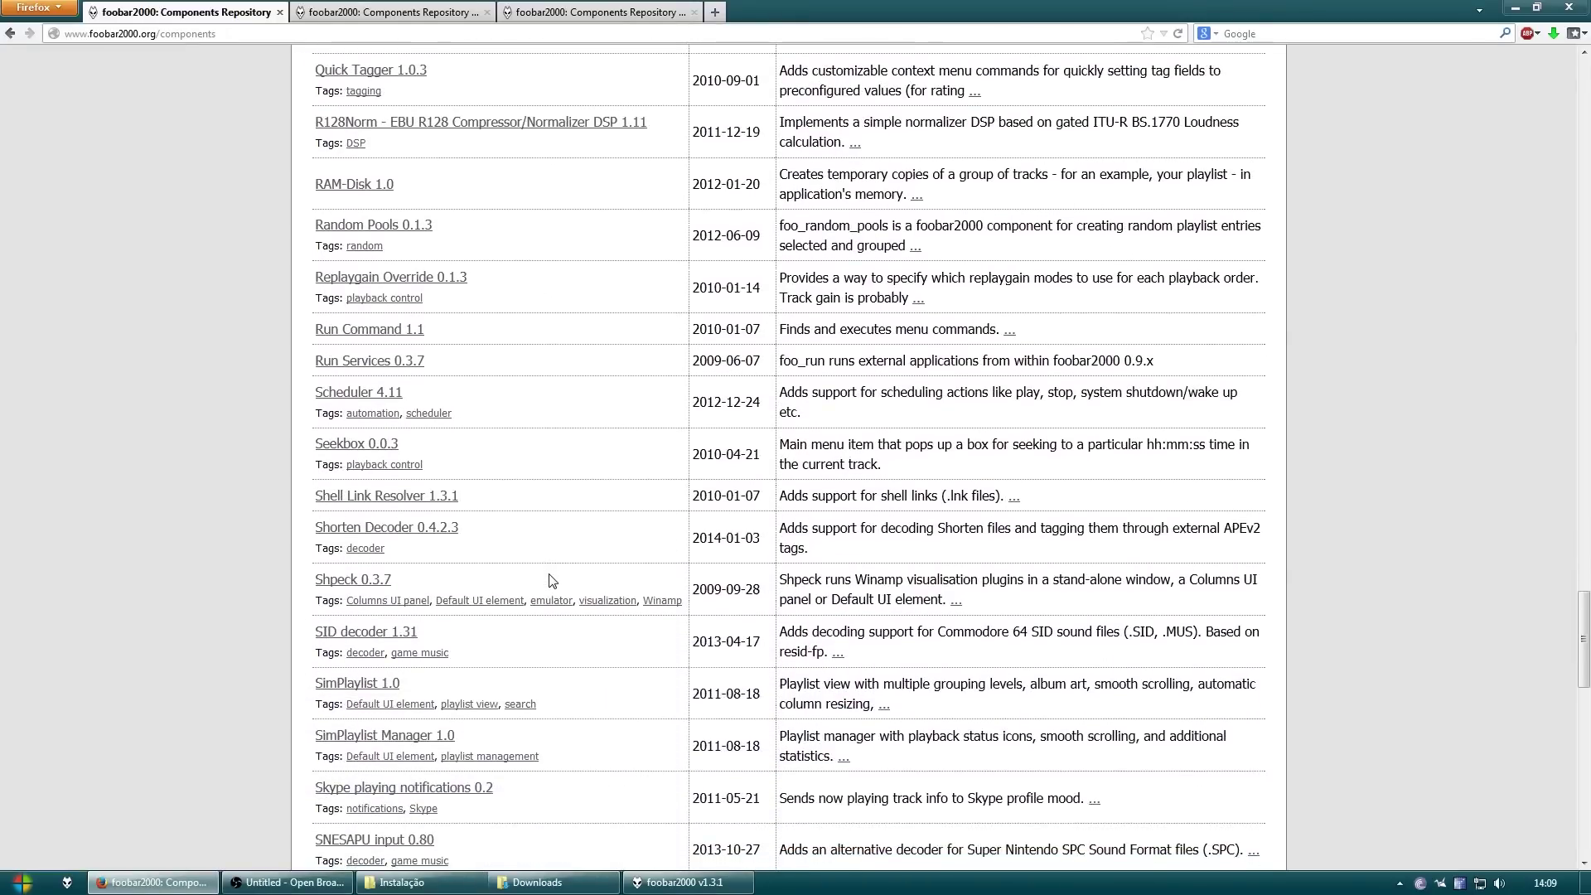
scroll(553, 580, down, 4)
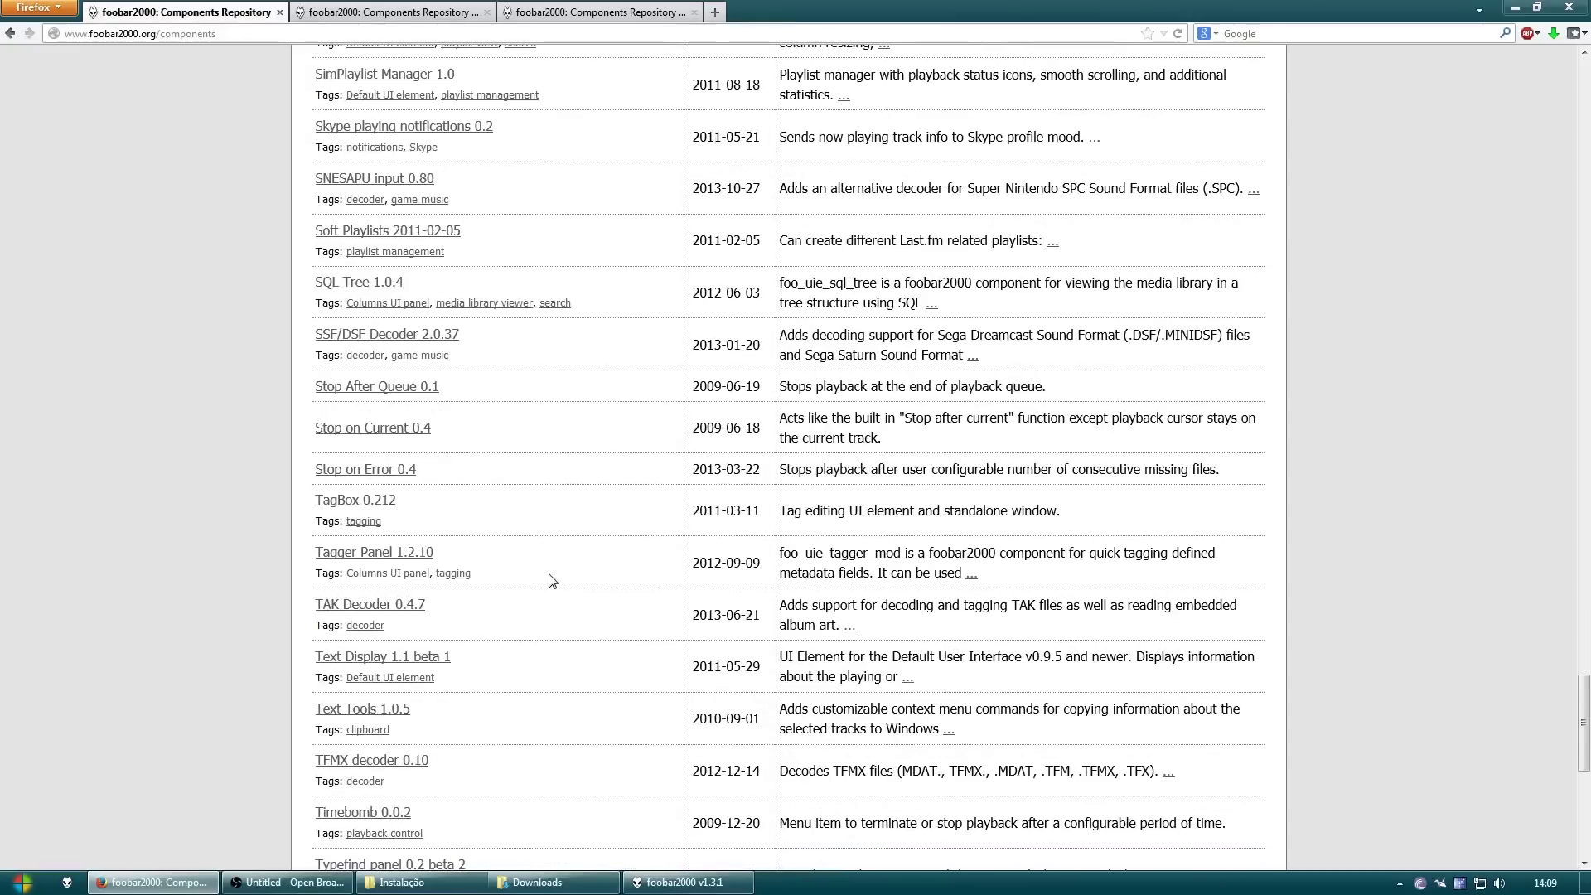
scroll(553, 580, down, 5)
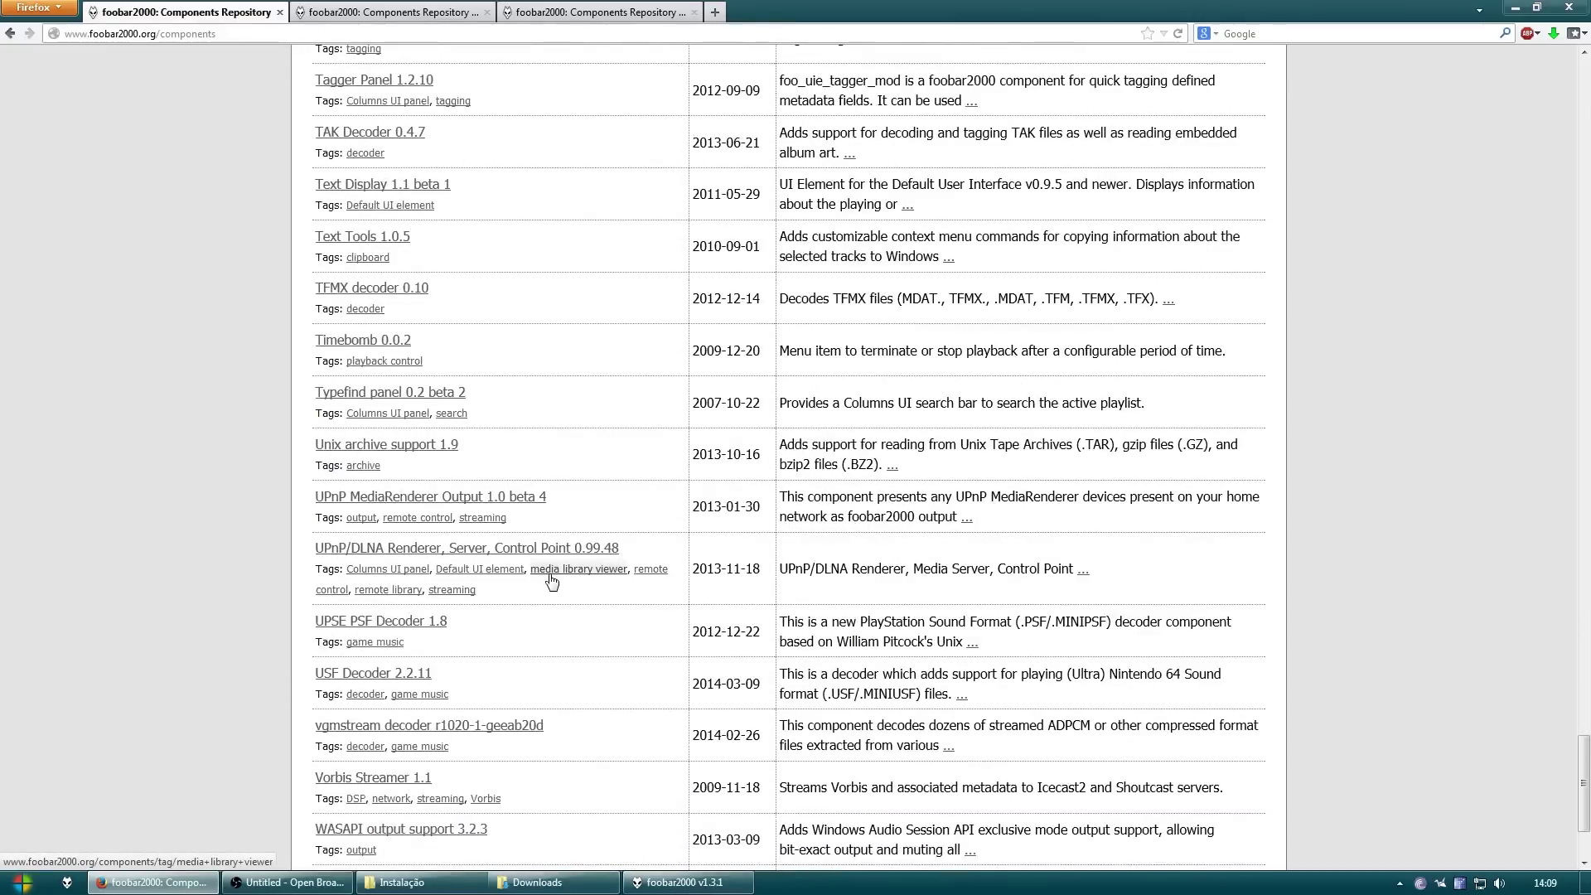
Close the components list and save the Facets download foo_facets.zip from its component page
key(ctrl+w)
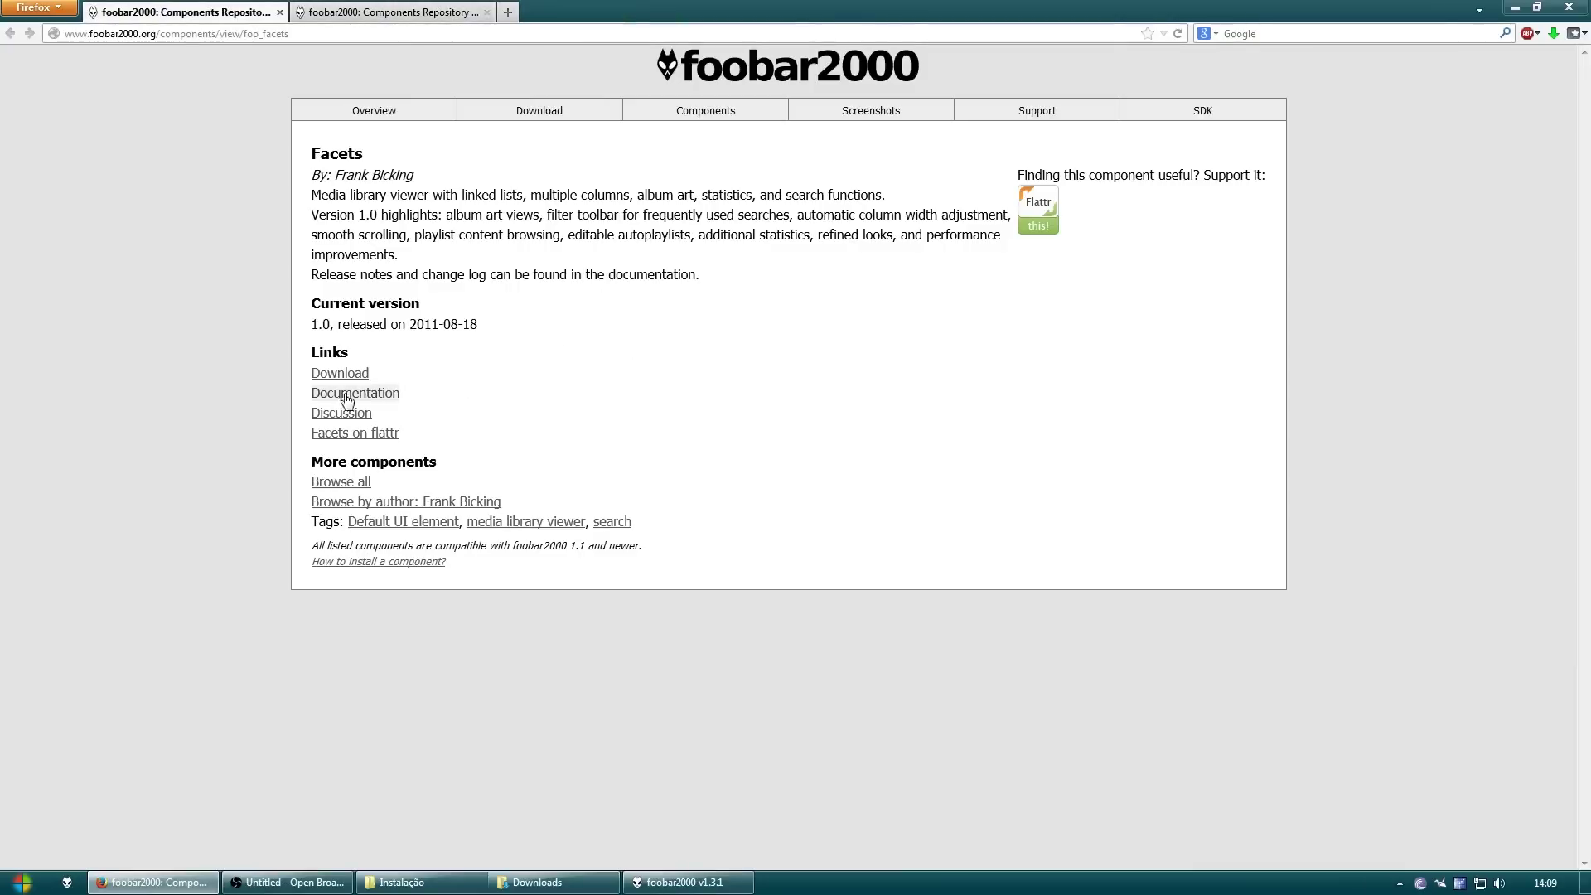
click(325, 372)
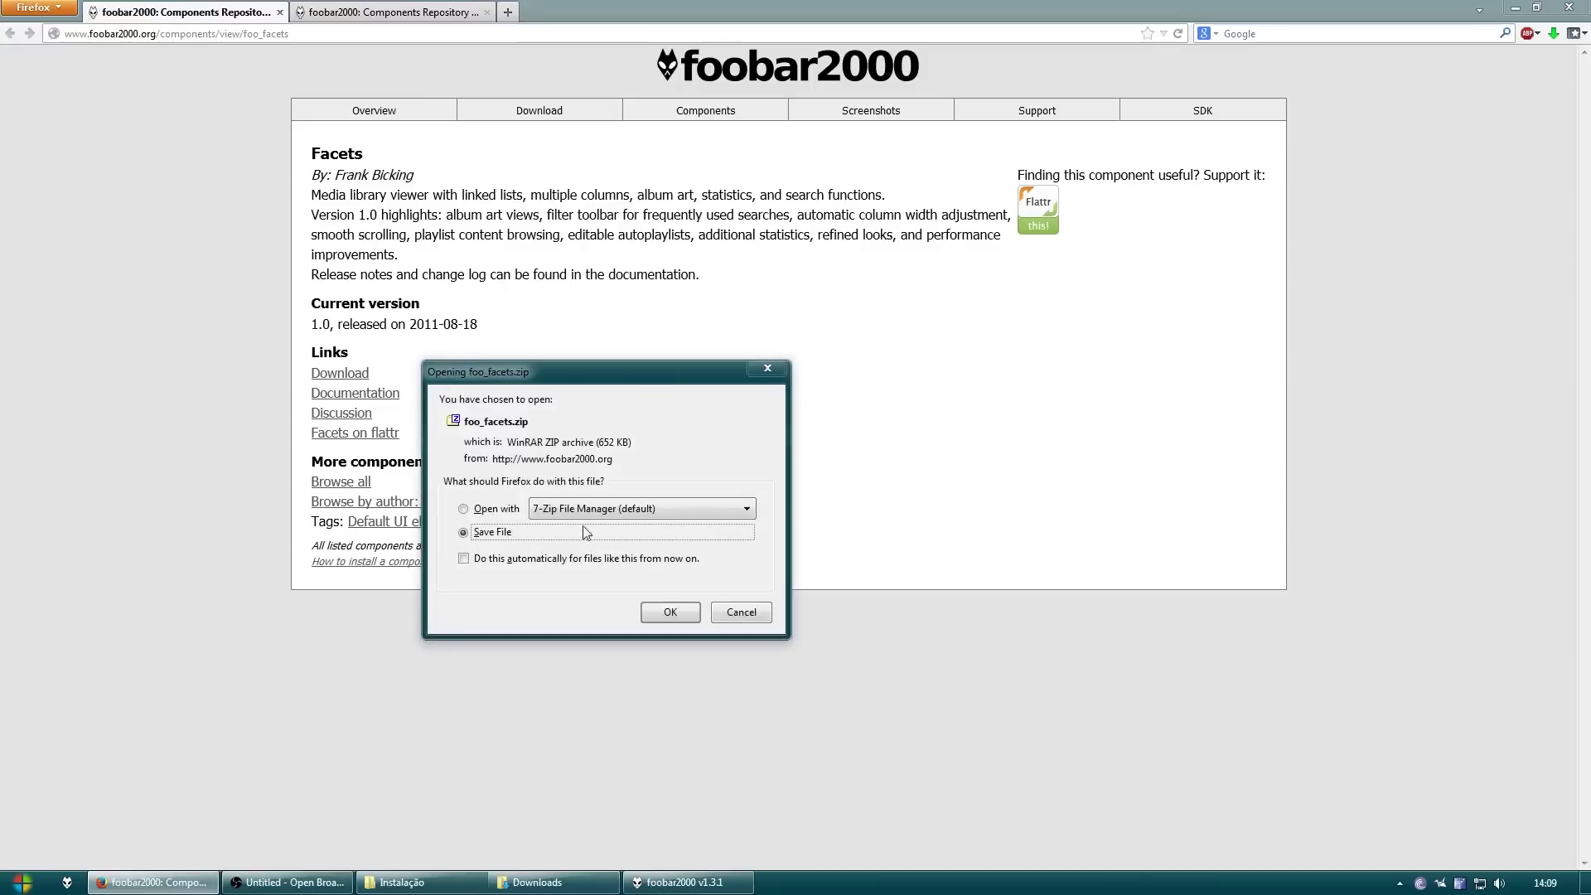
click(671, 613)
Move foo_facets.zip from Downloads into the FB2KT folder, outside the Instalação subfolder, and close the extra Instalação window
click(554, 881)
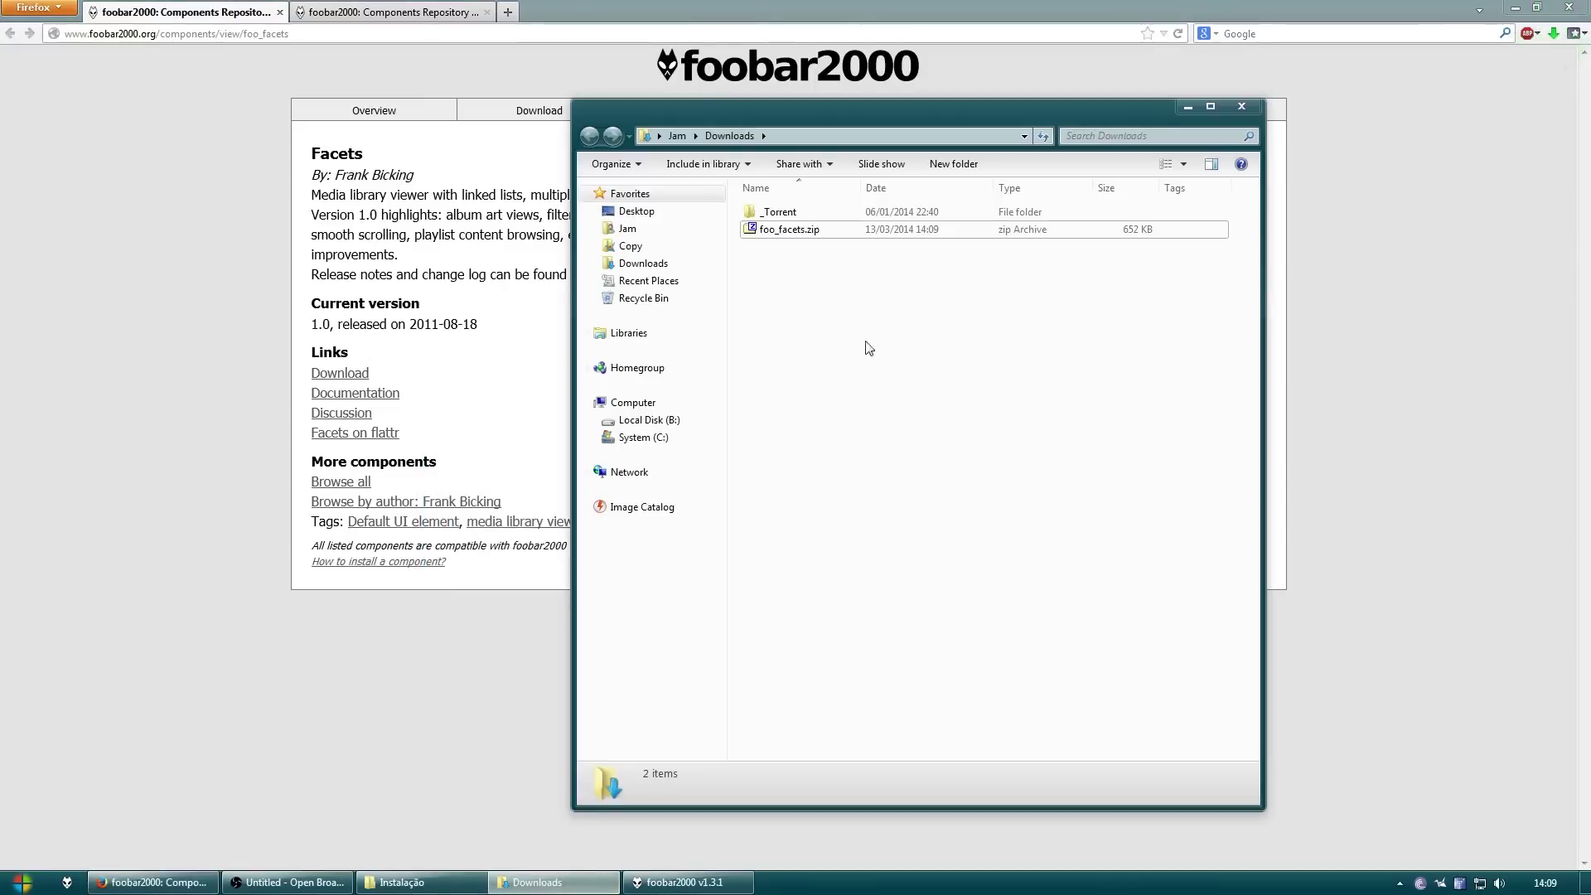
drag(791, 237, 428, 825)
drag(408, 882, 370, 82)
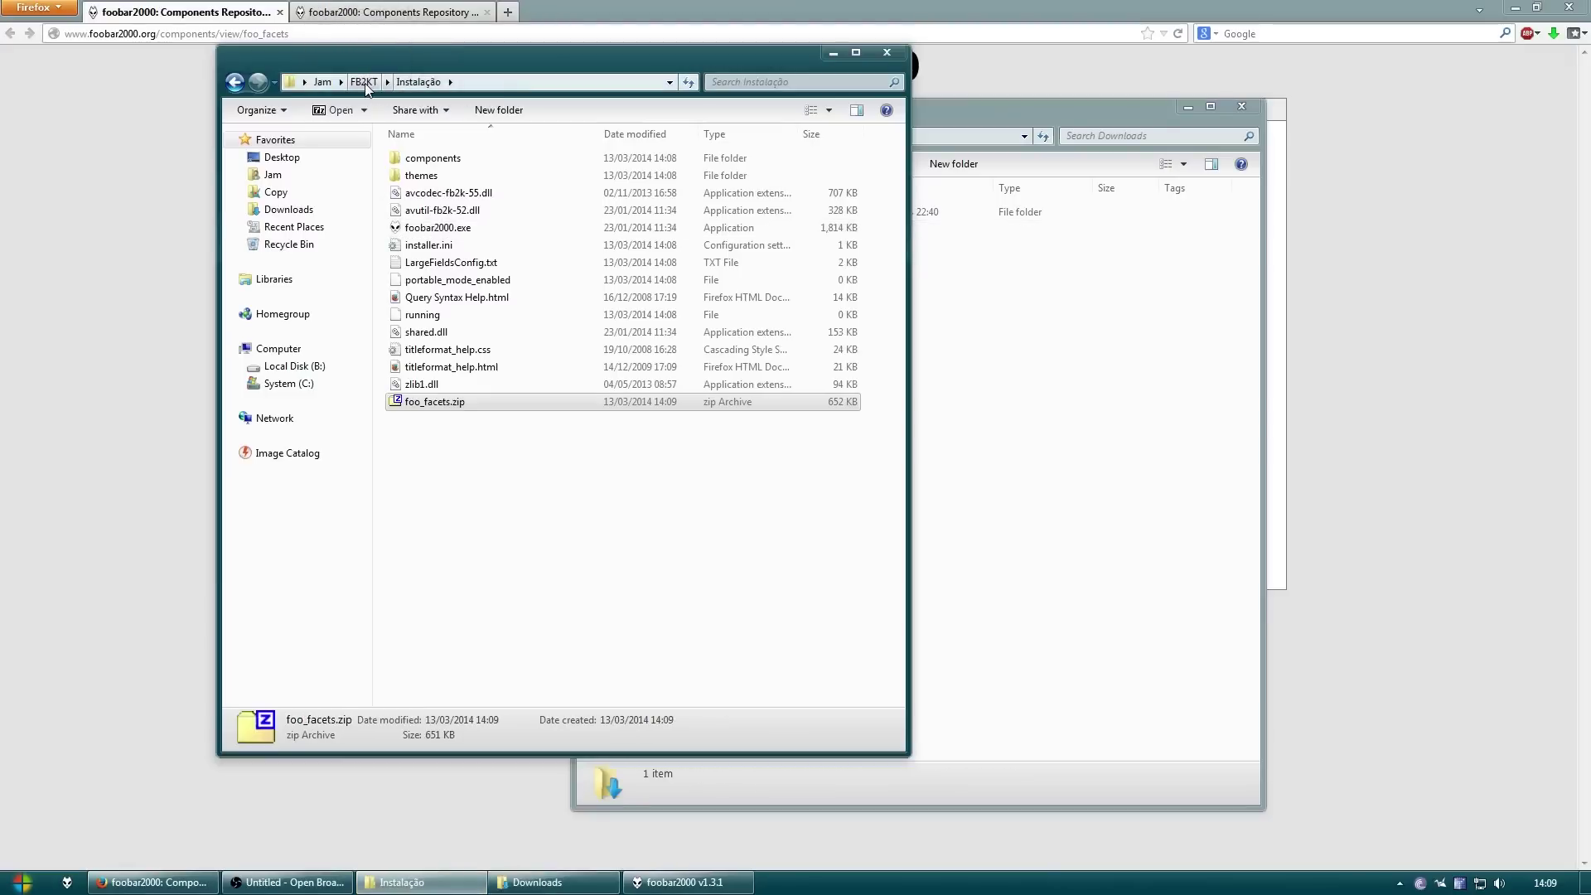
click(363, 81)
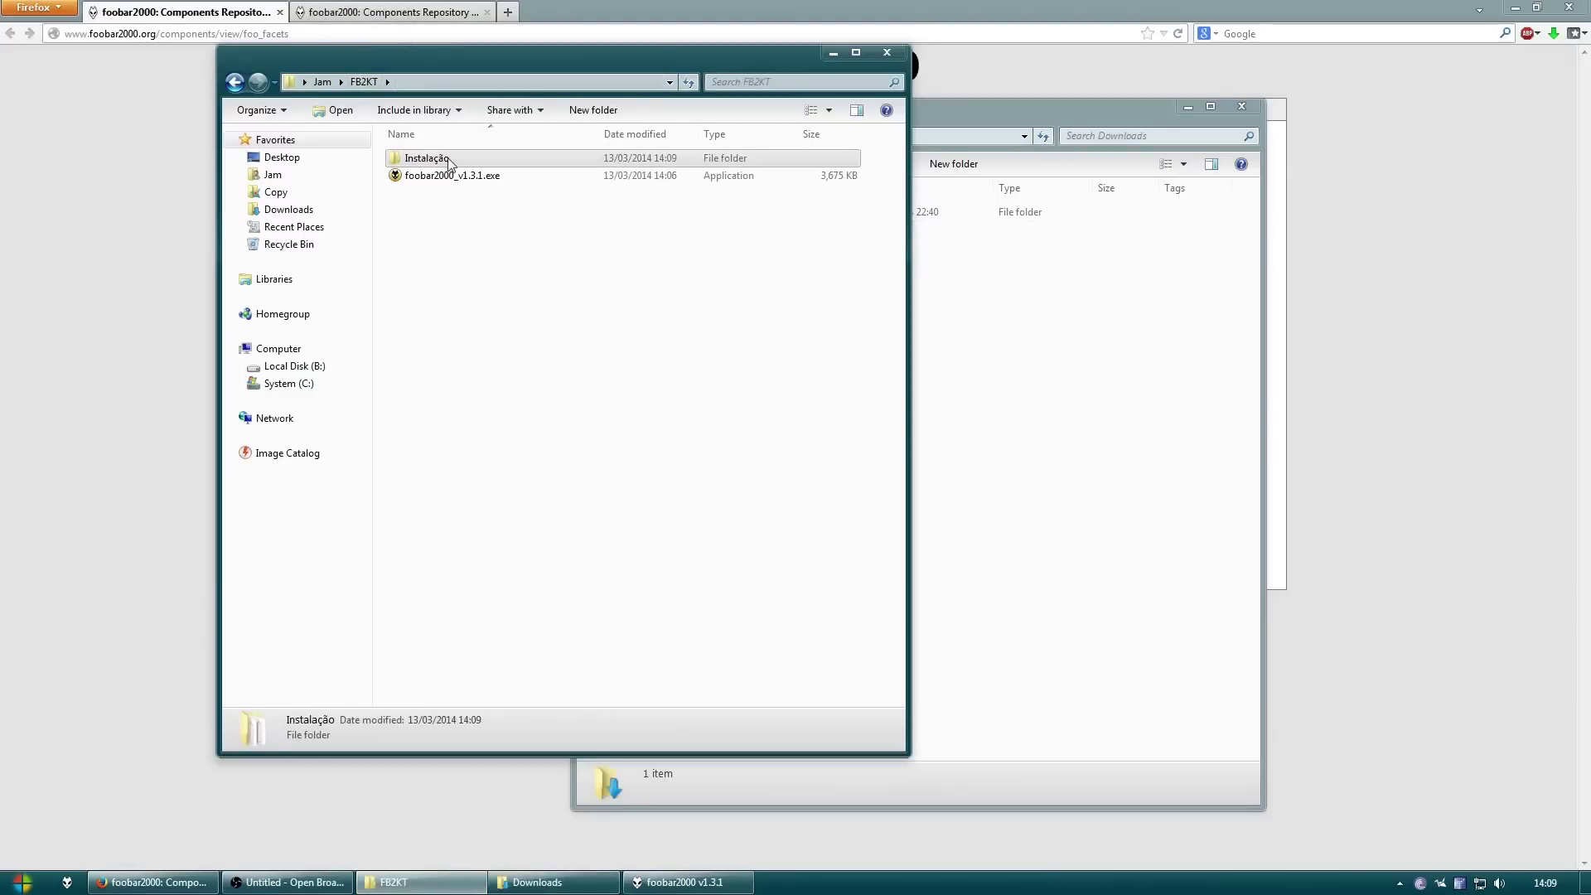
double_click(443, 162)
drag(1160, 355, 824, 334)
drag(1211, 183, 836, 166)
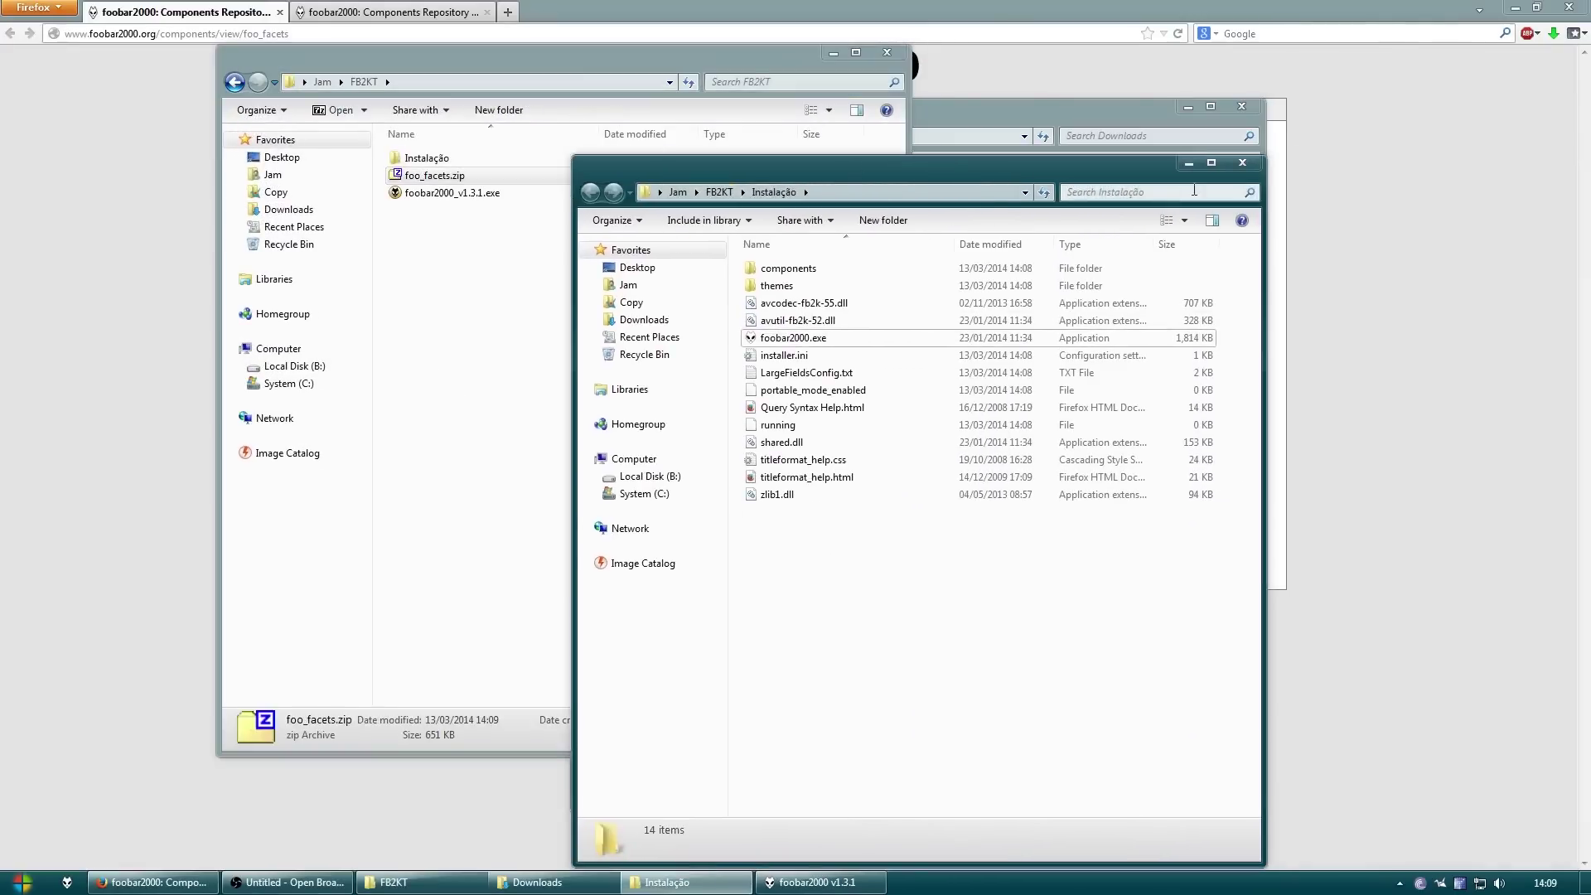
click(1241, 162)
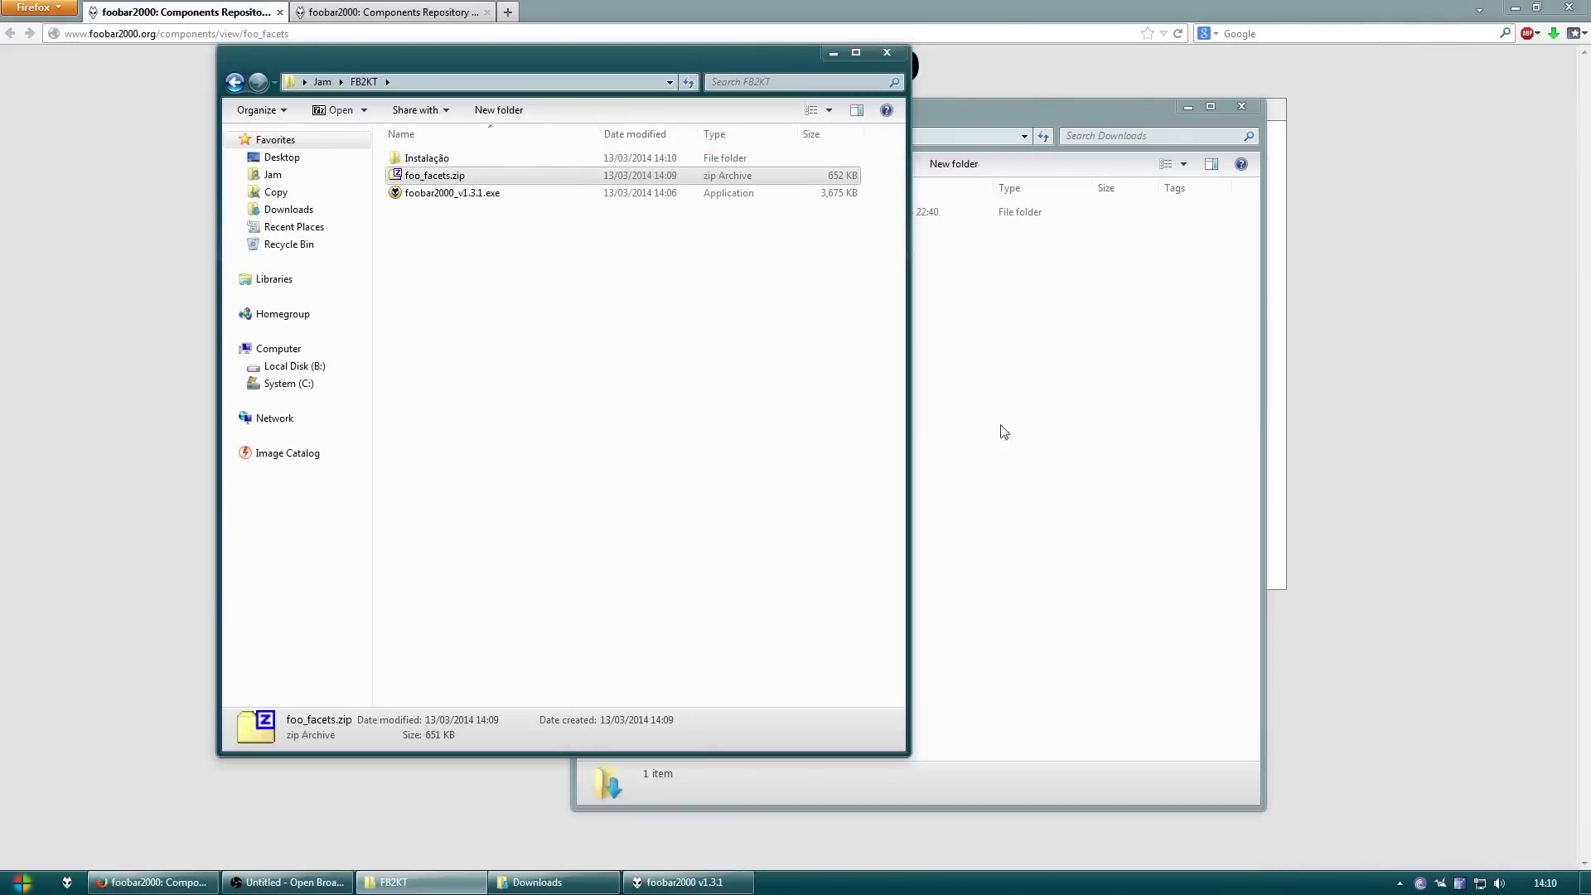
Close the Facets component page and save foo_audioscrobbler-1.4.7.zip from the Audioscrobbler component page
click(1037, 8)
click(364, 11)
middle_click(194, 7)
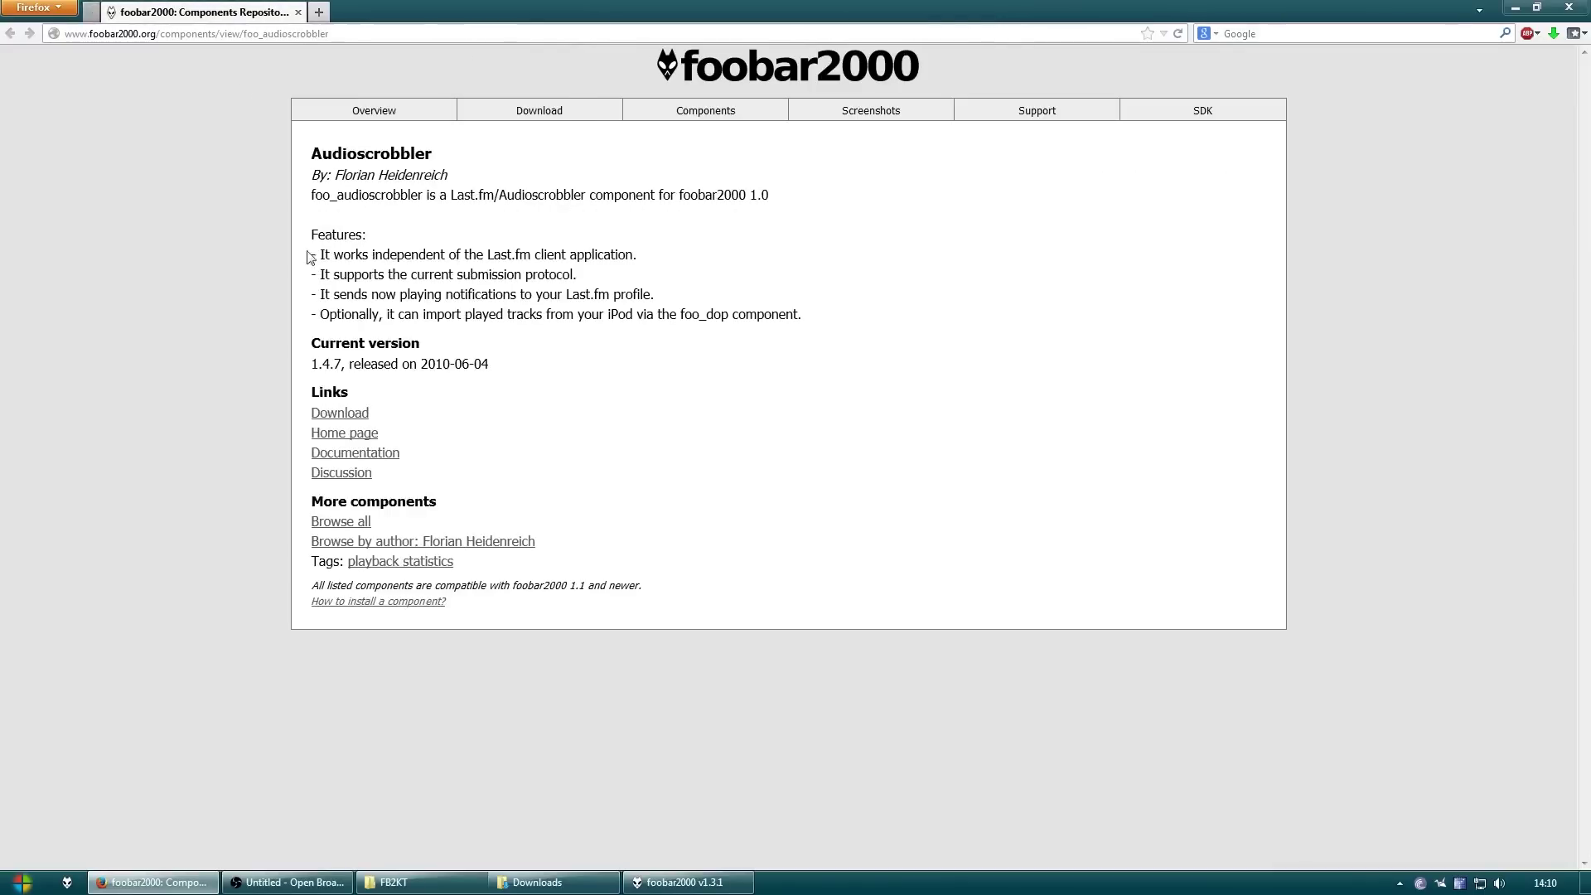
click(360, 417)
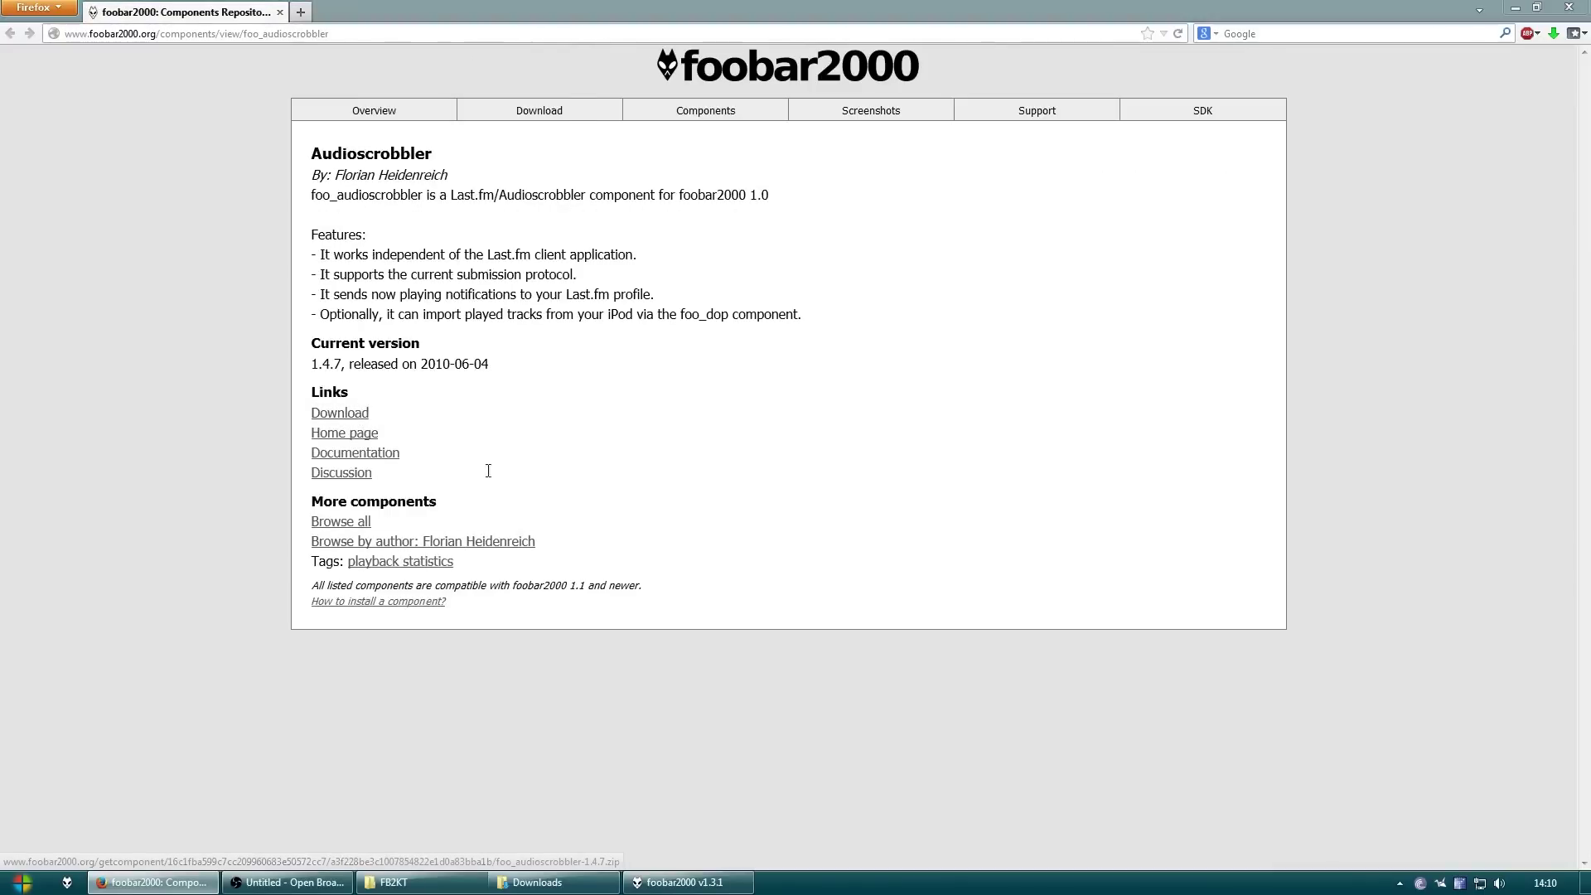
click(675, 627)
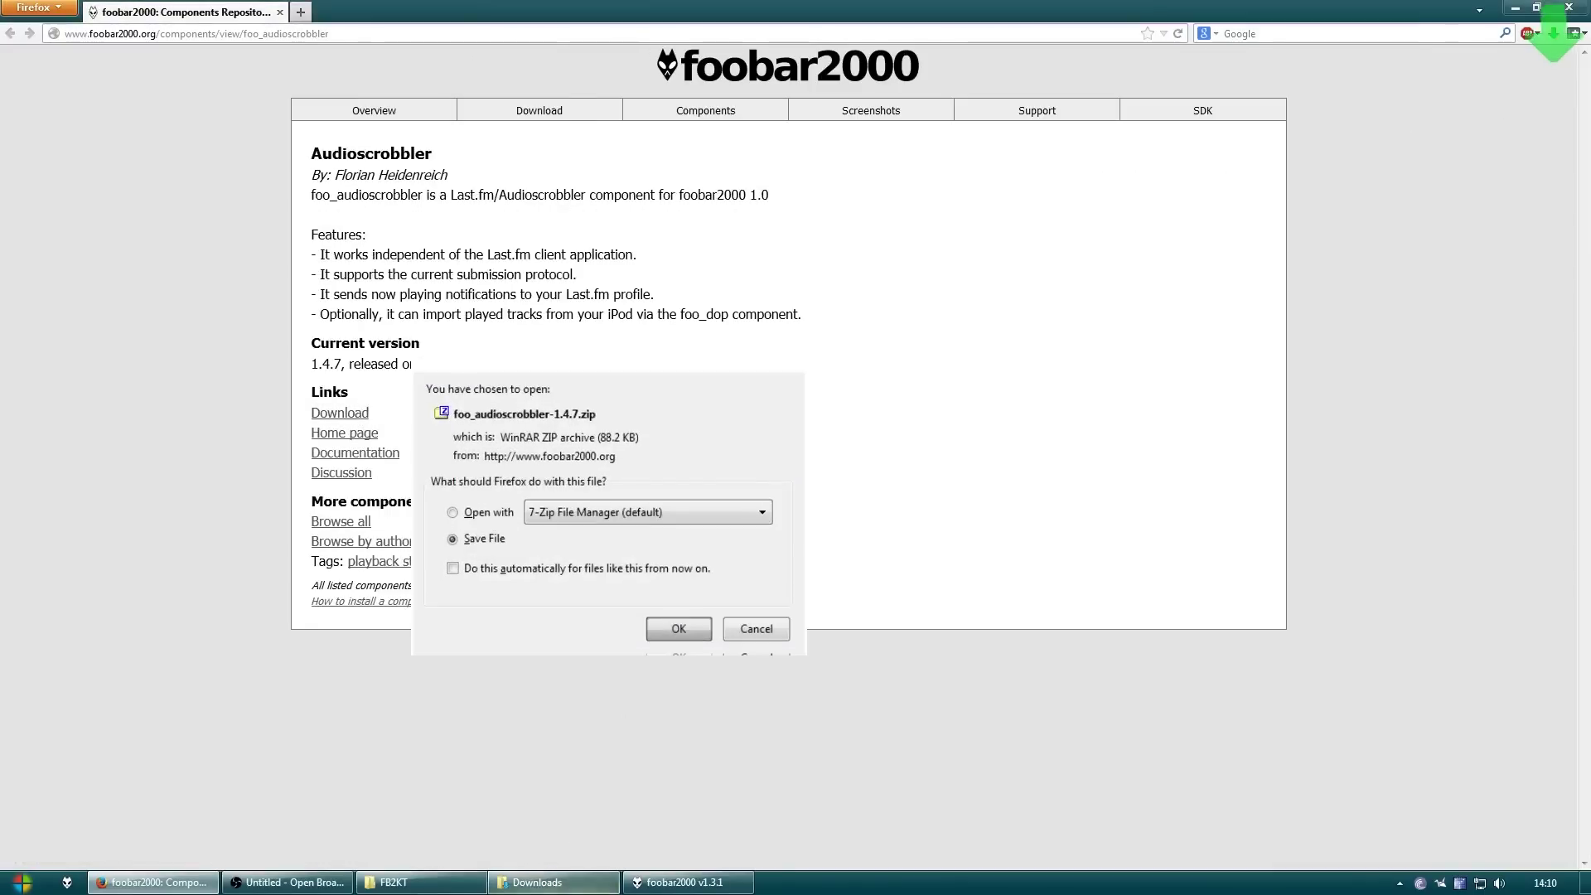
Move foo_audioscrobbler-1.4.7.zip from Downloads into the FB2KT folder and close the Downloads window
click(536, 882)
click(393, 882)
click(1001, 502)
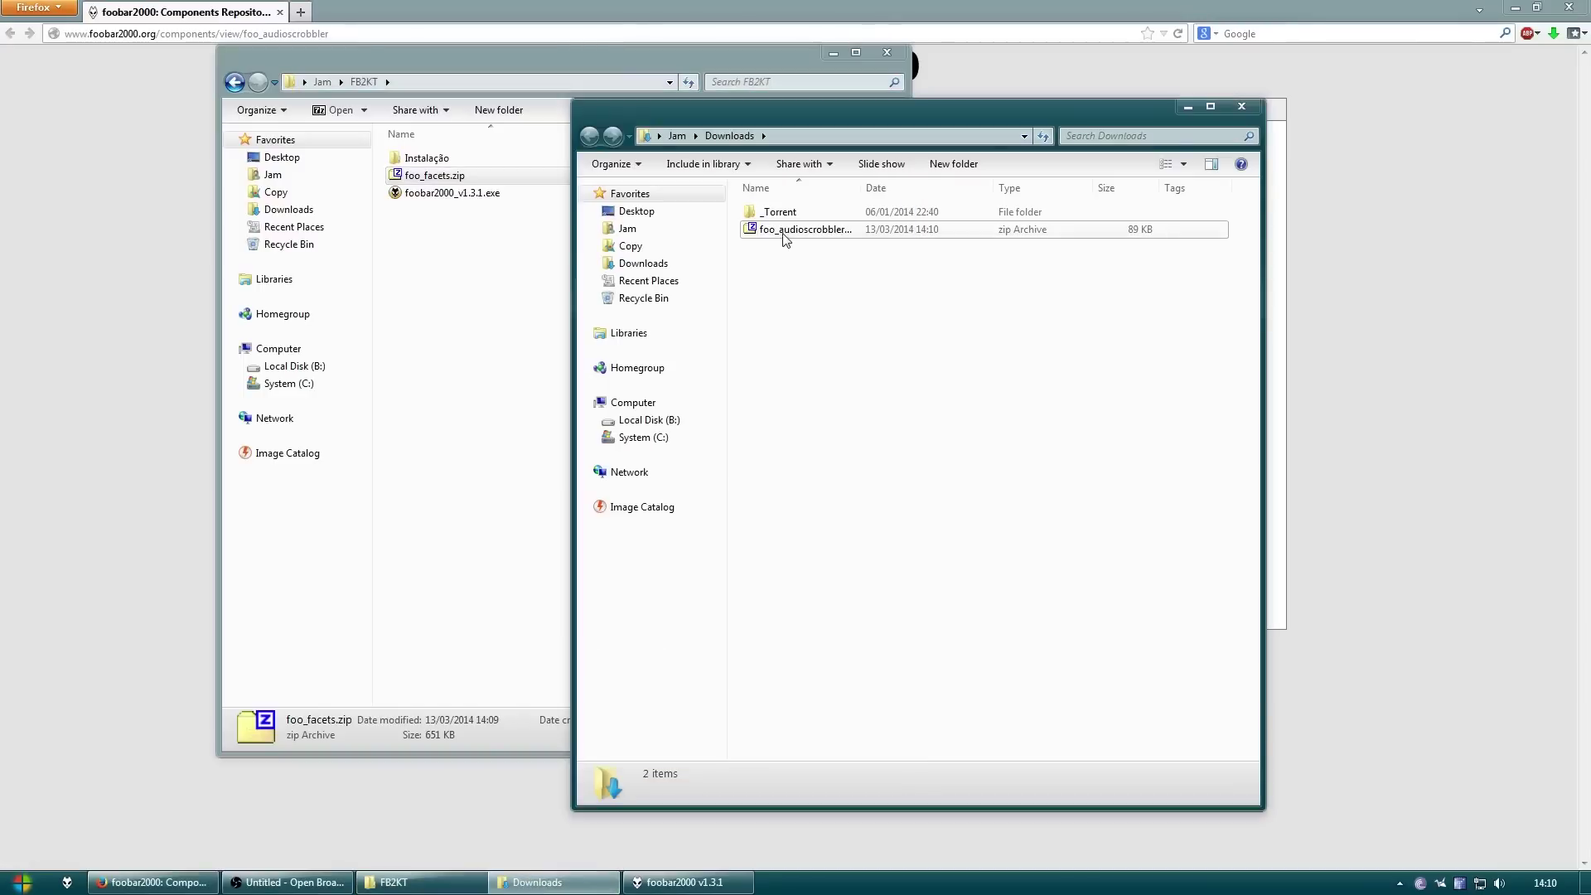
drag(784, 230, 457, 333)
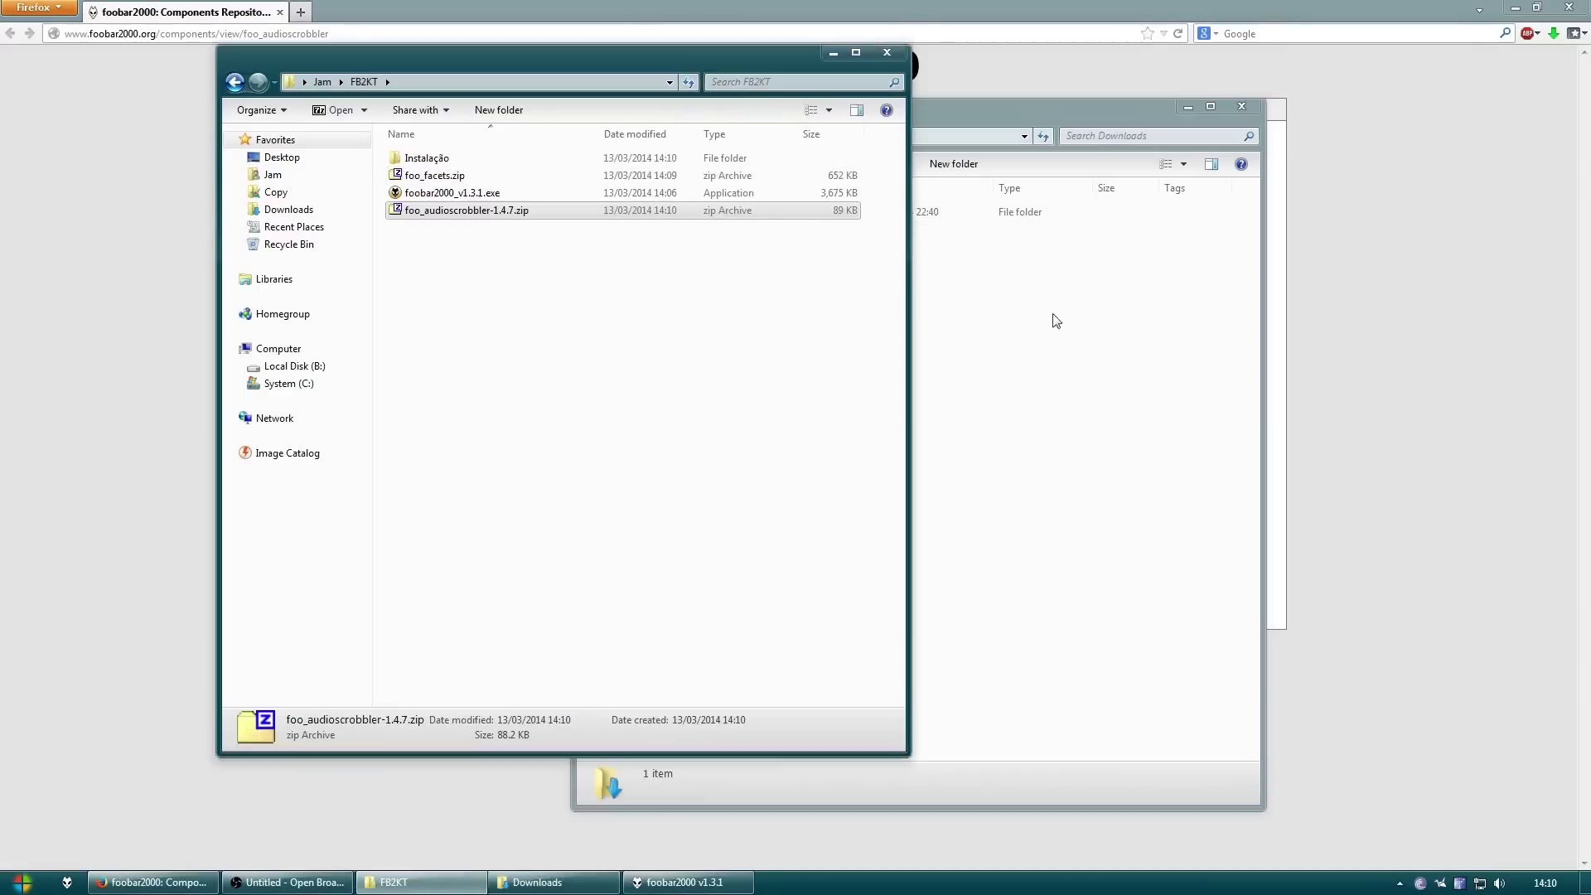
click(1051, 320)
click(1240, 107)
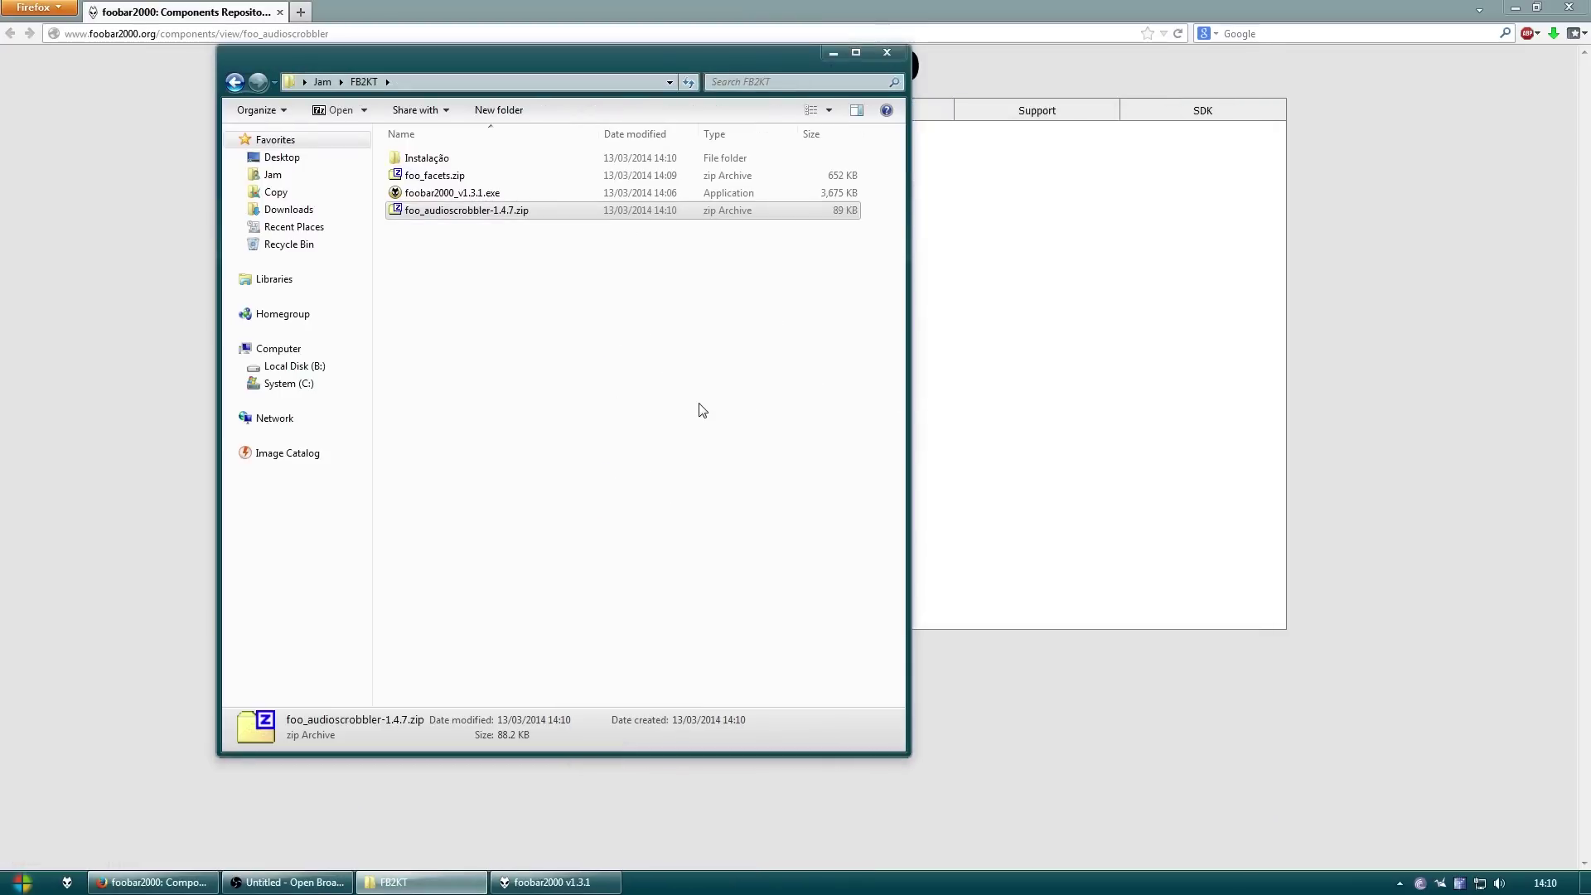
Switch to foobar2000, install foo_audioscrobbler-1.4.7.zip and foo_facets.zip from the FB2KT folder as components, and restart the player to apply them
click(611, 882)
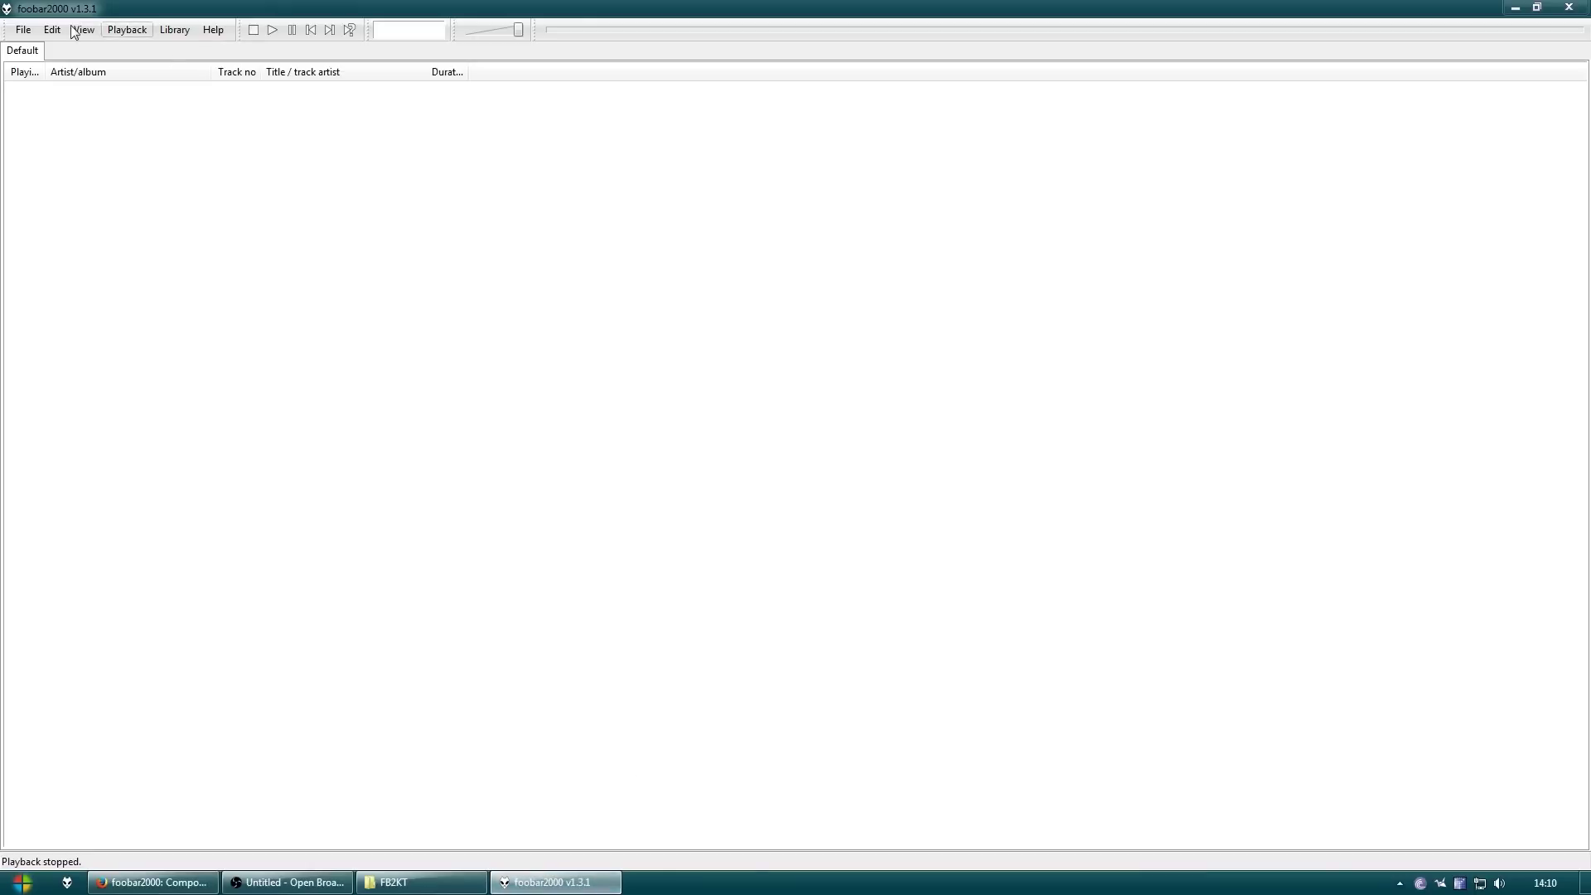
click(20, 31)
click(104, 216)
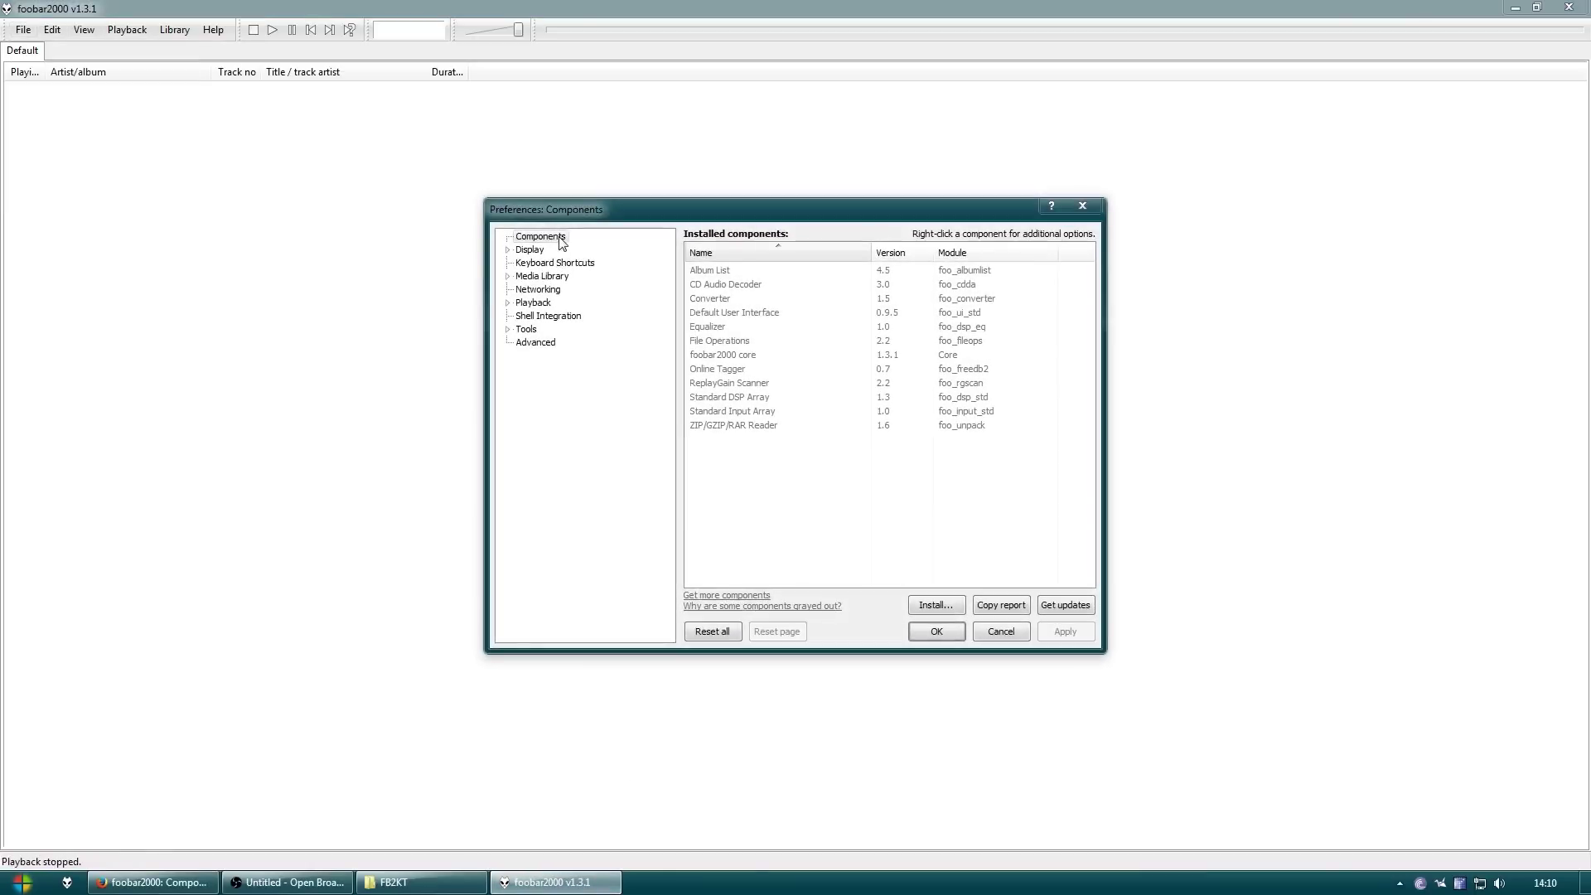
click(939, 600)
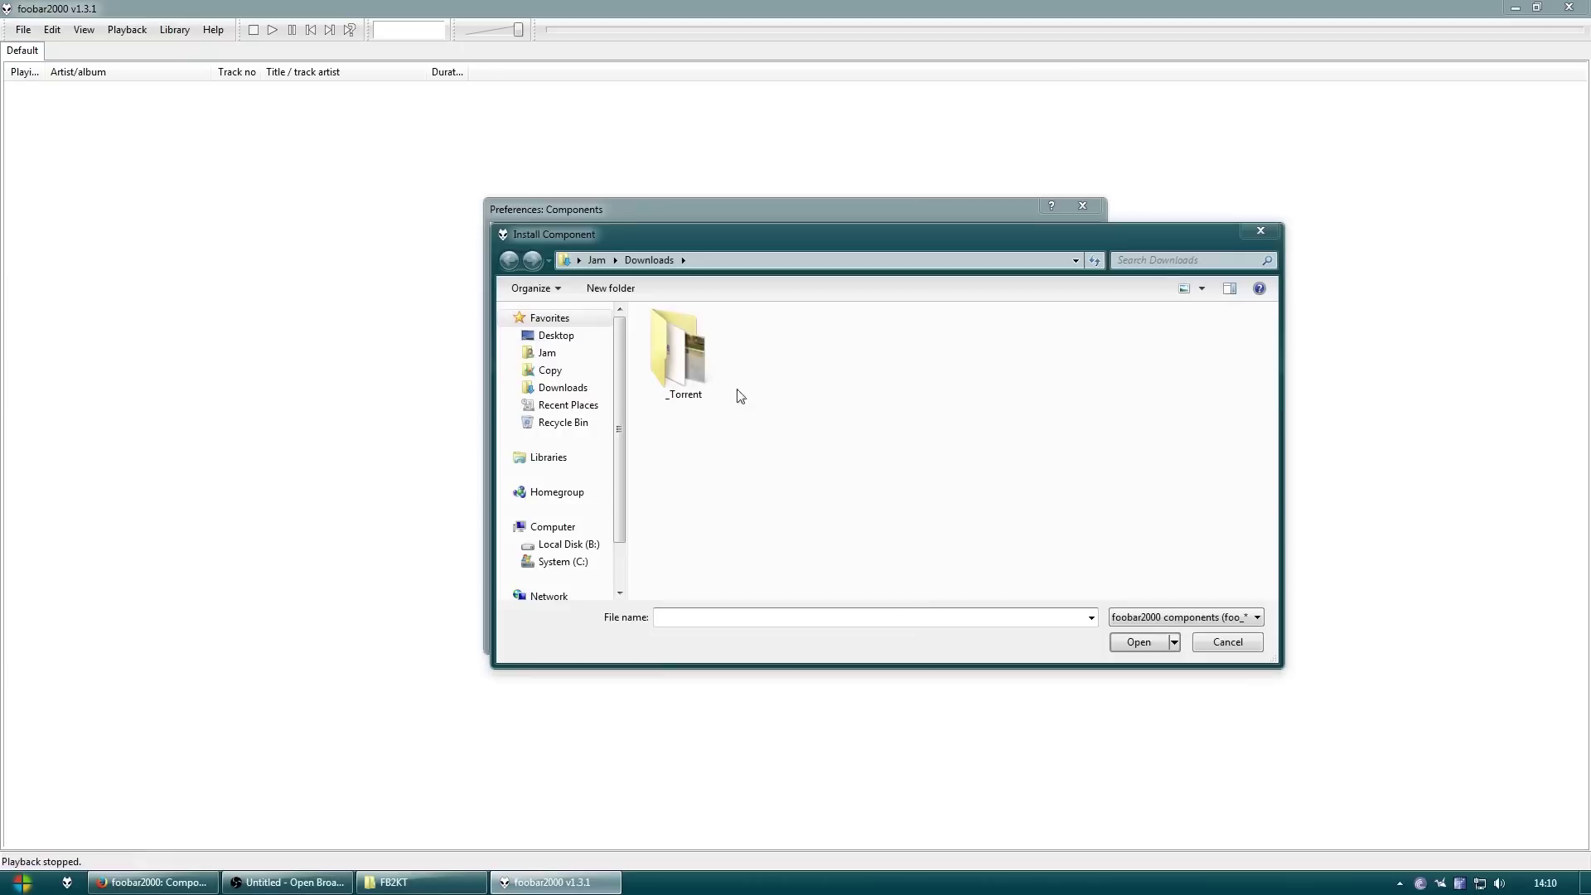
click(546, 353)
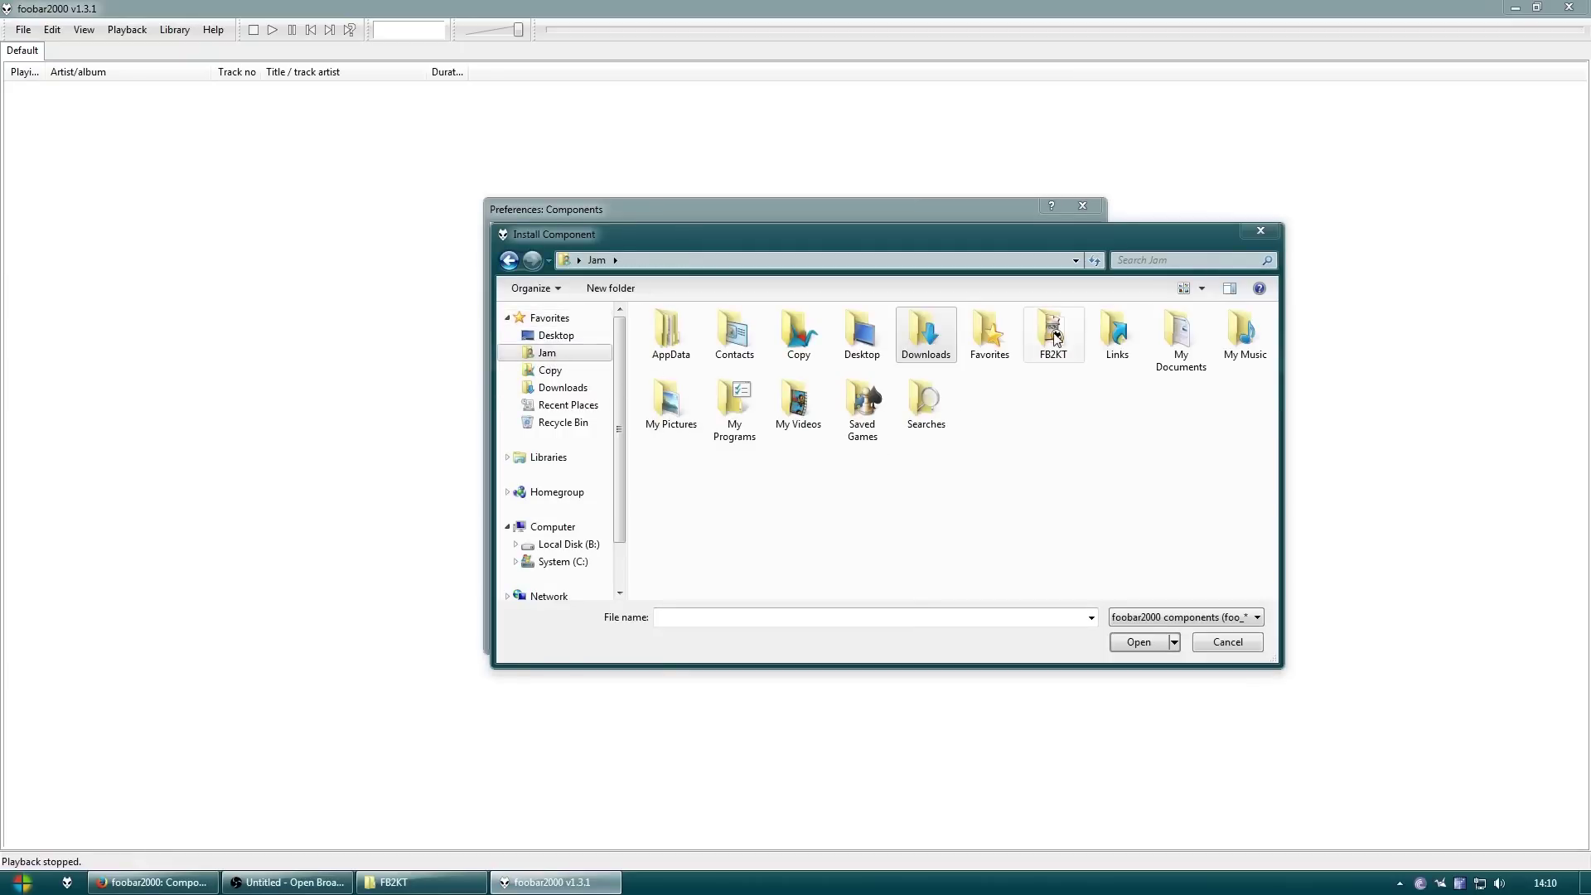
double_click(1075, 339)
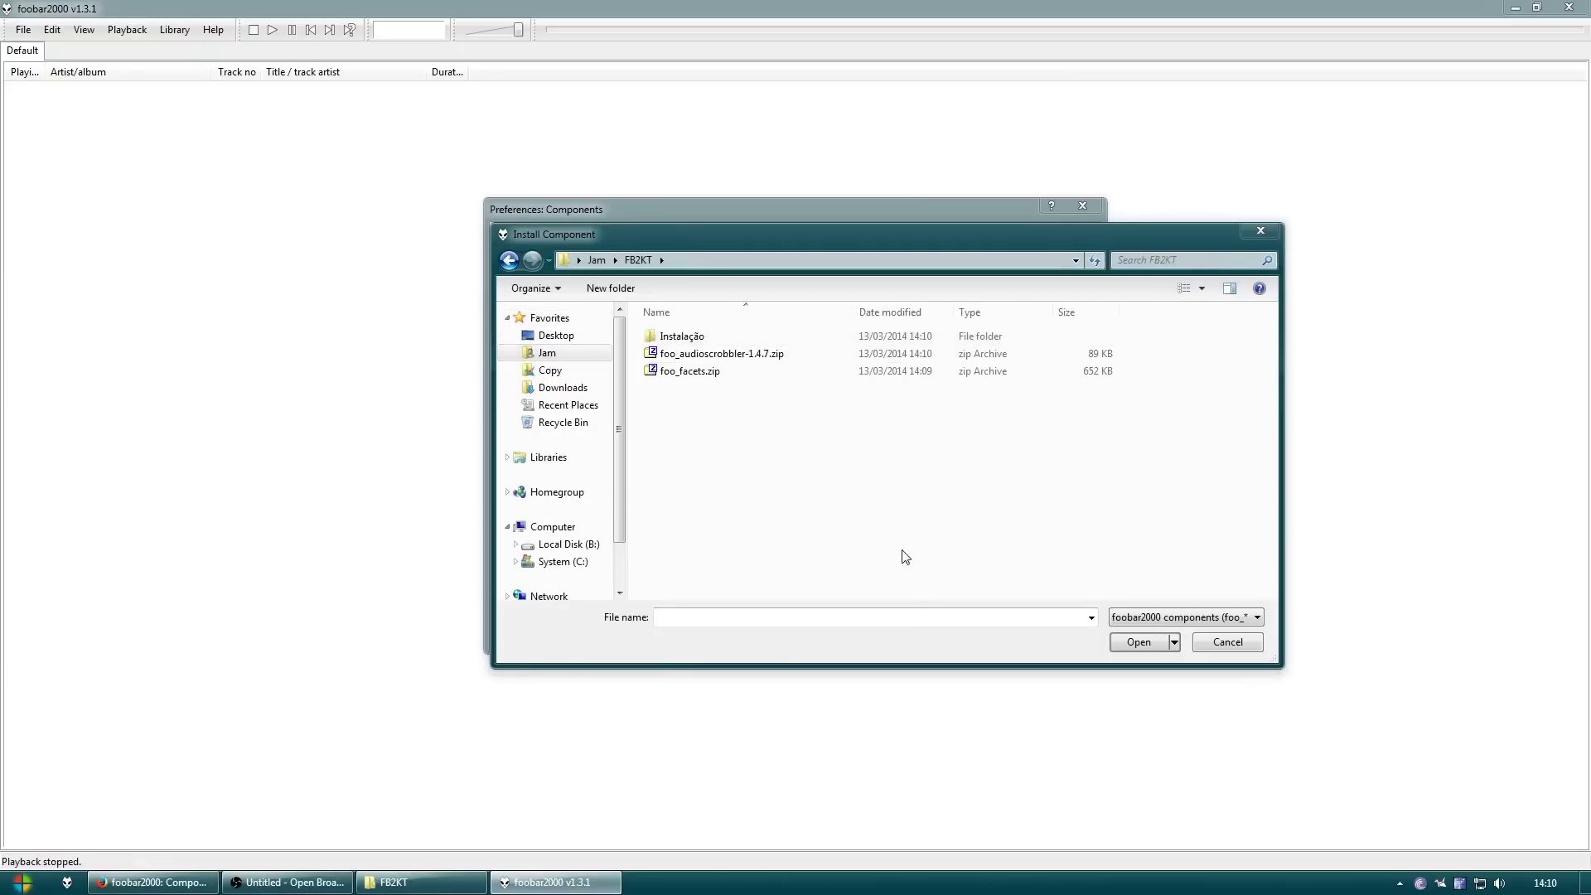
click(700, 355)
ctrl+click(696, 371)
click(1137, 642)
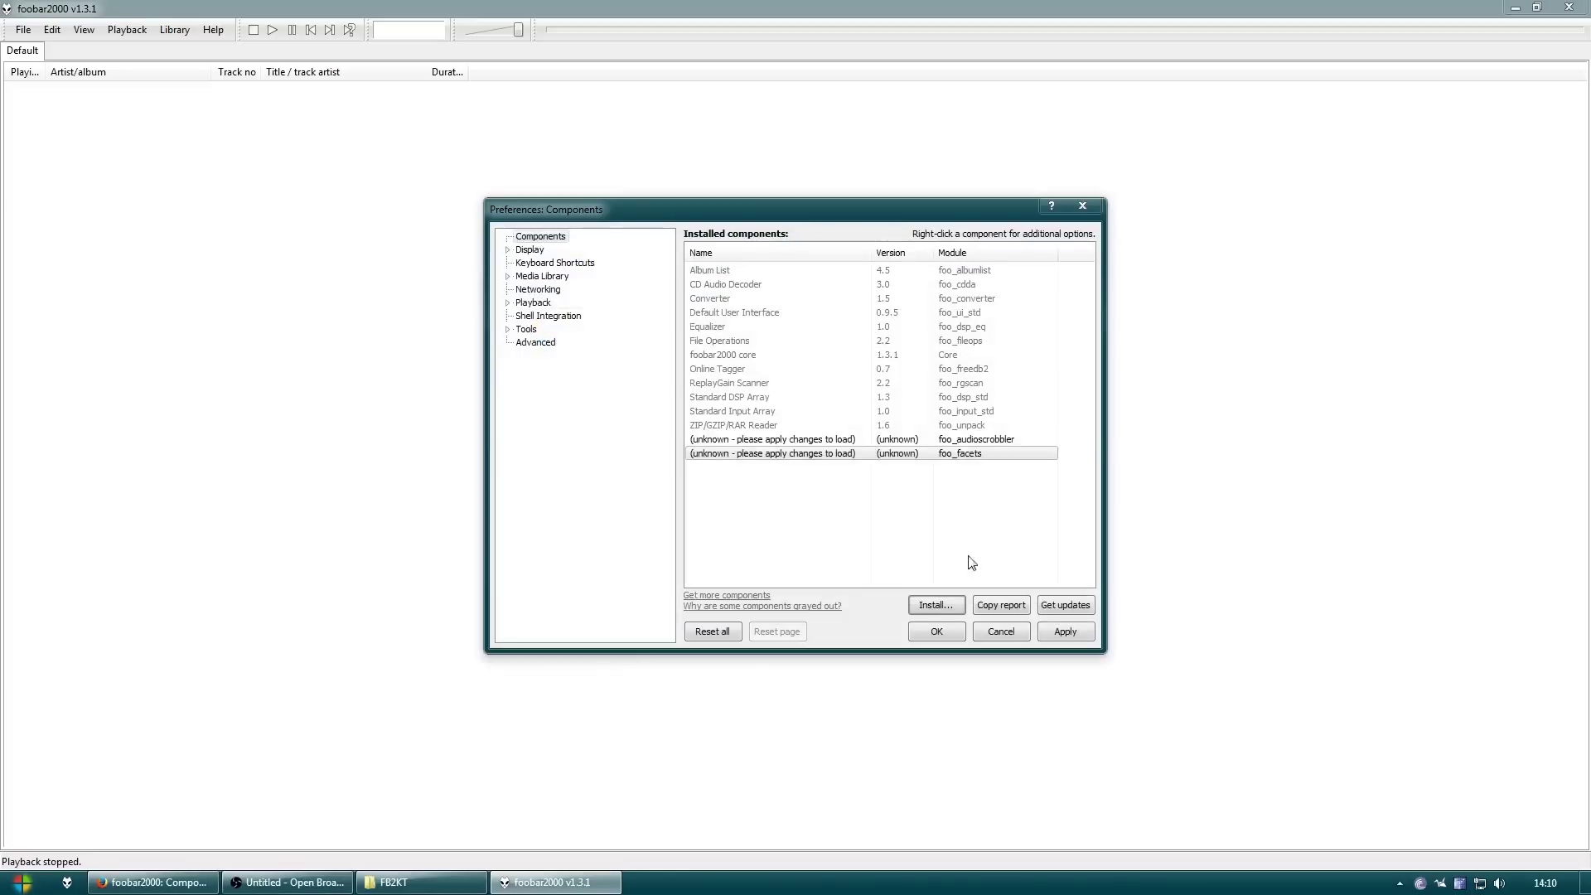
click(946, 636)
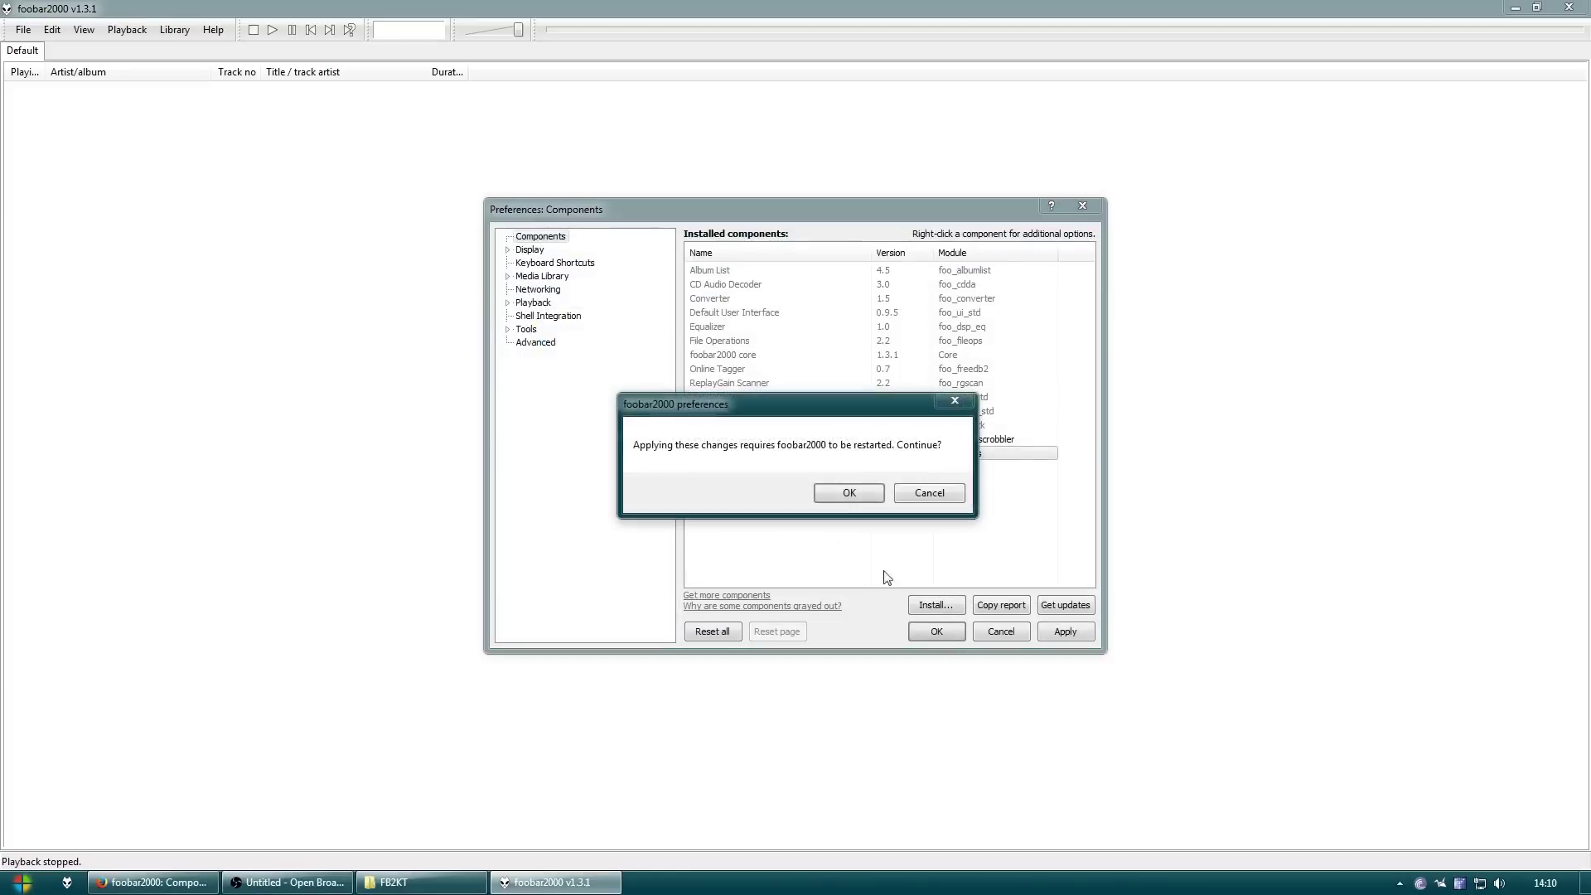
click(848, 493)
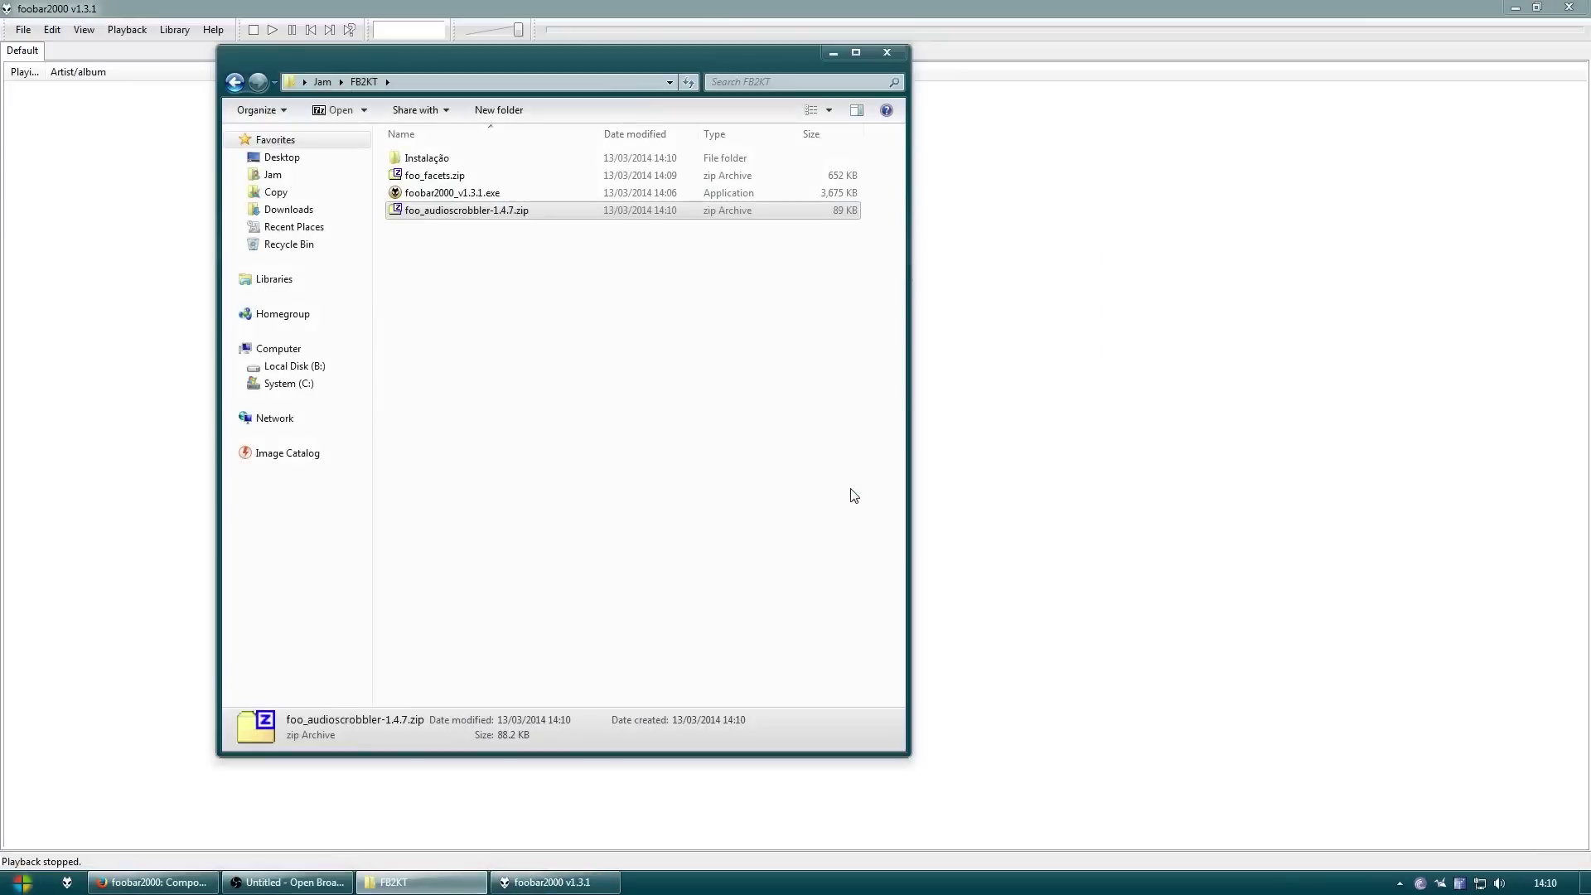
Check the installed components list in the preferences for Audioscrobbler and Facets, and close it
click(1137, 8)
click(23, 30)
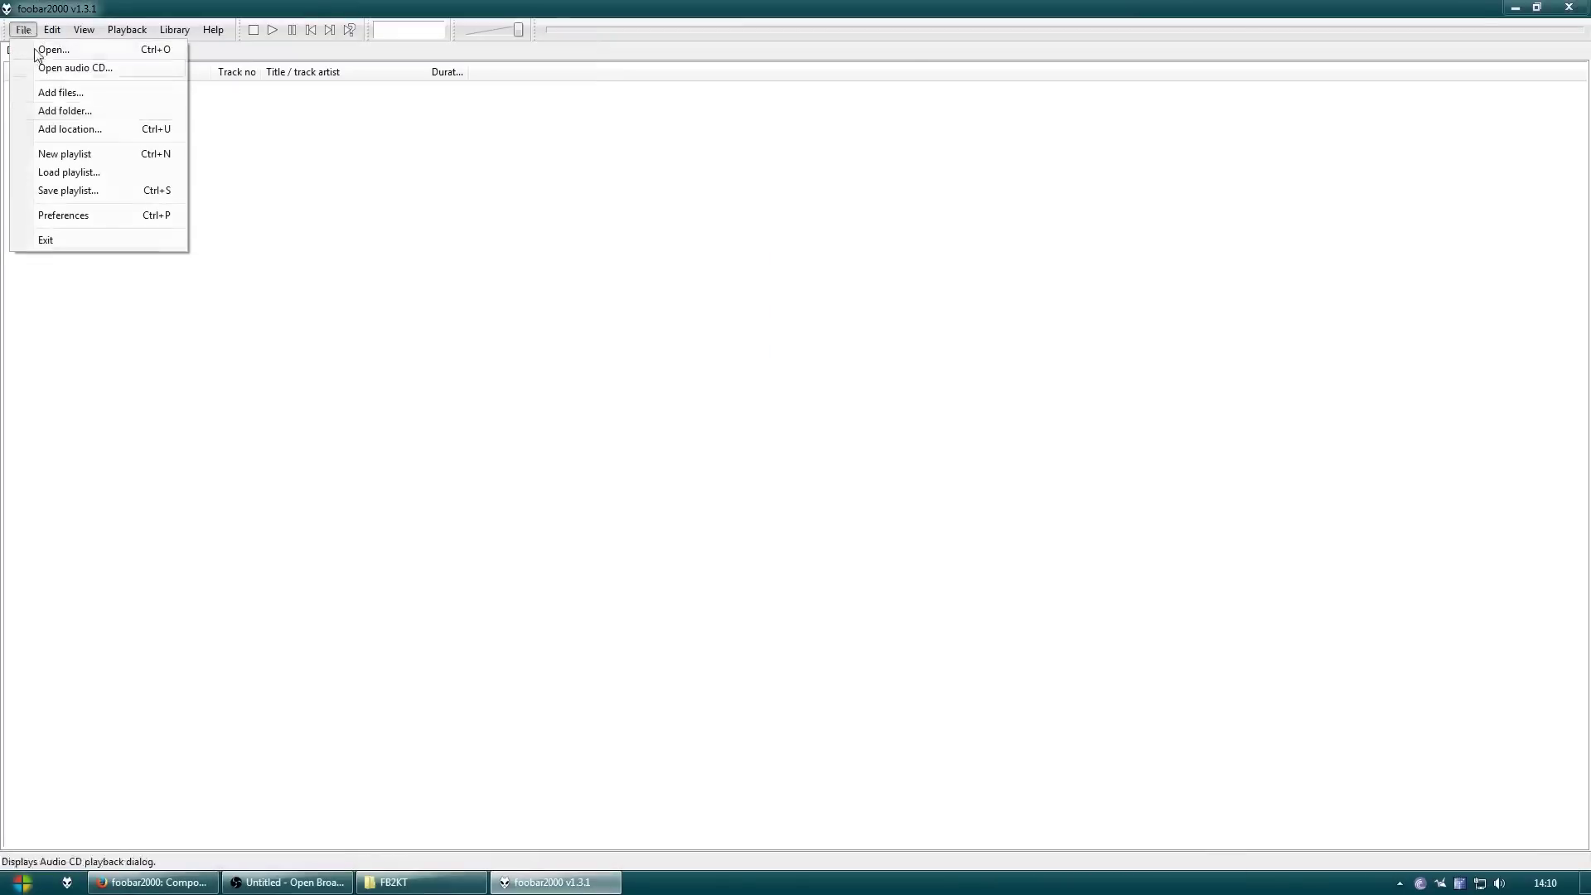
click(116, 218)
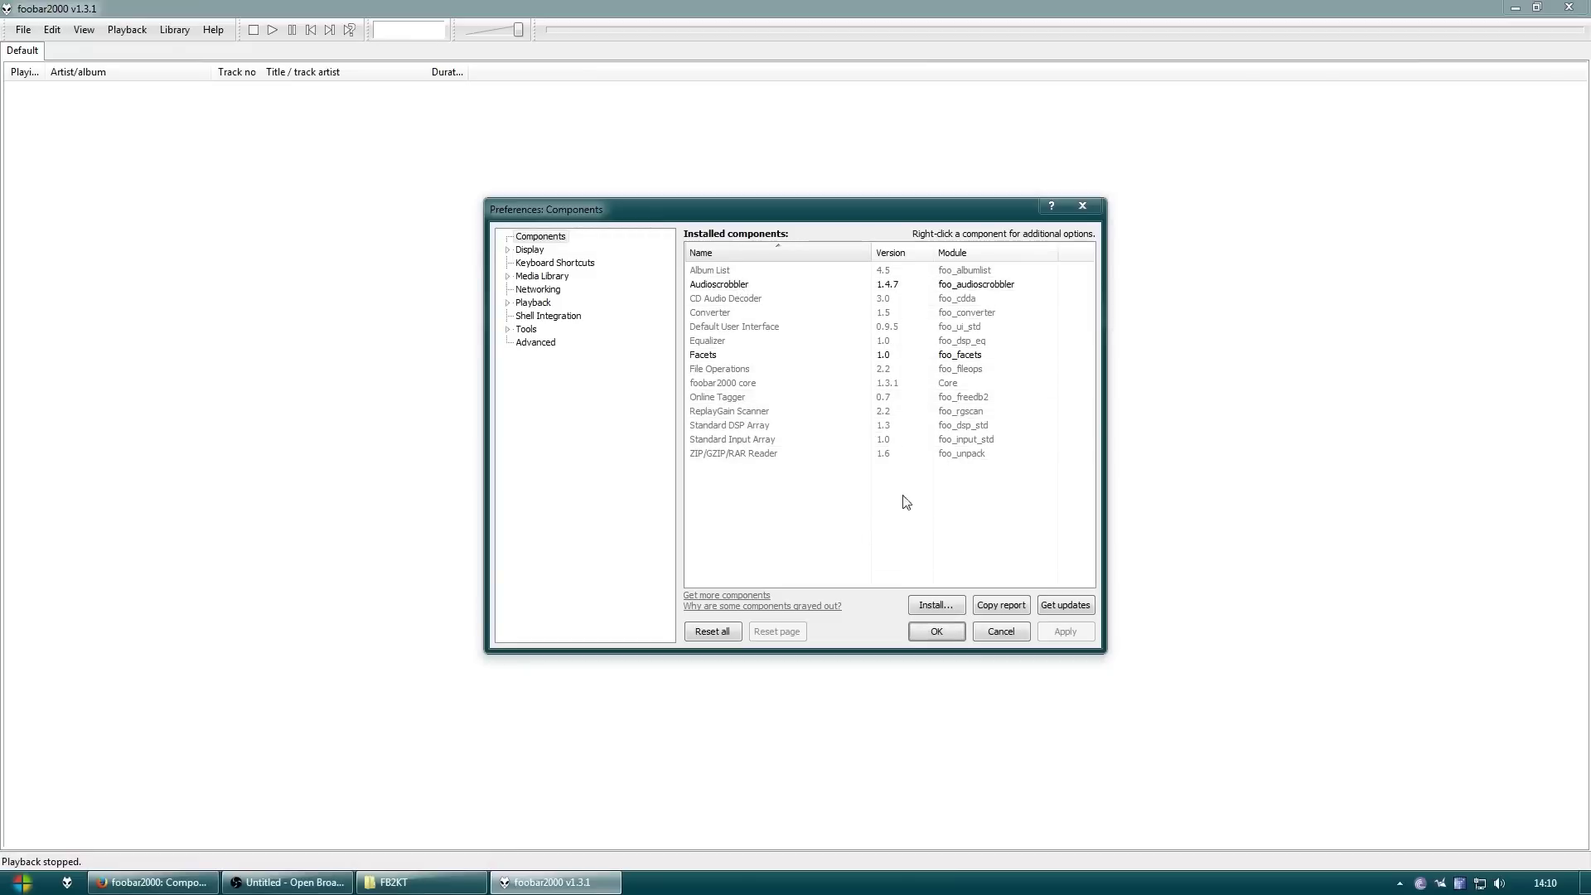
click(1081, 206)
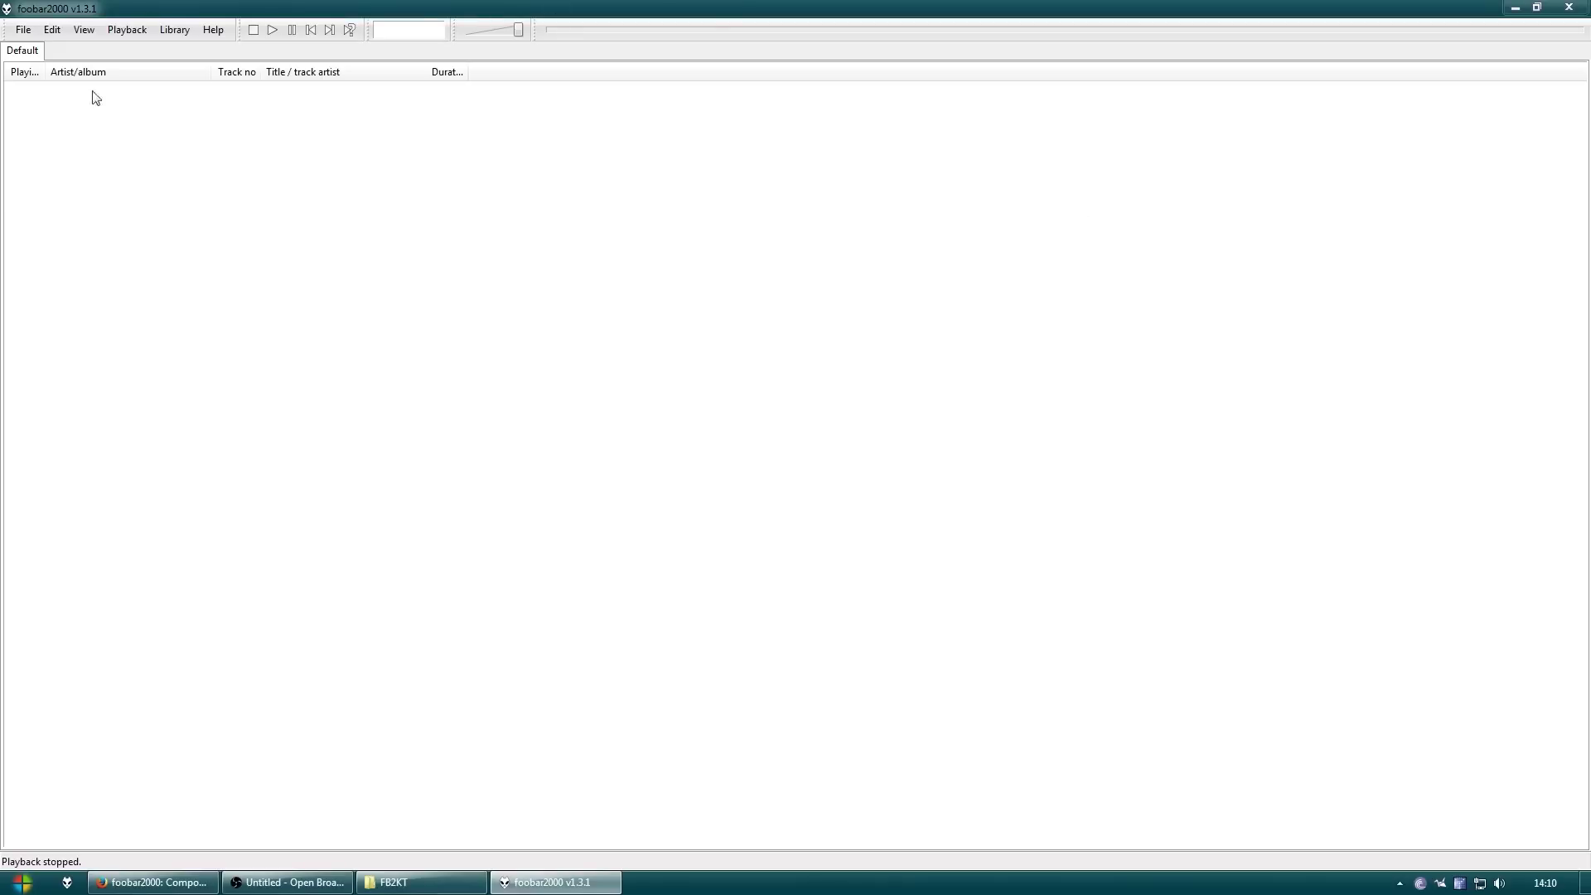
Look through the Display and Keyboard Shortcuts preferences and open the Audioscrobbler settings under Tools
click(23, 30)
click(79, 215)
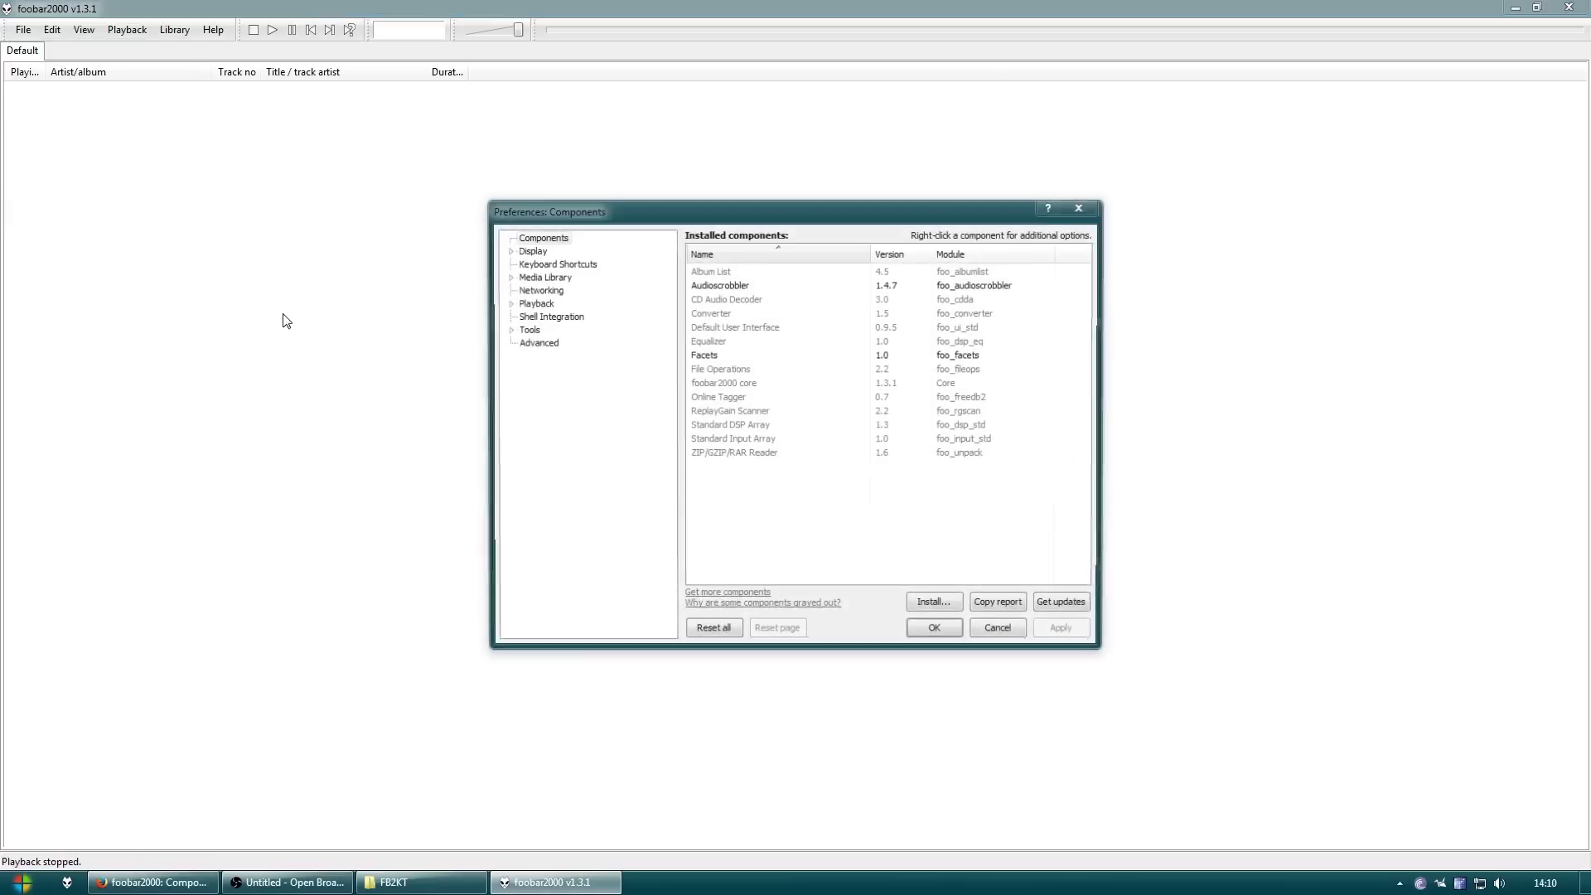
click(508, 329)
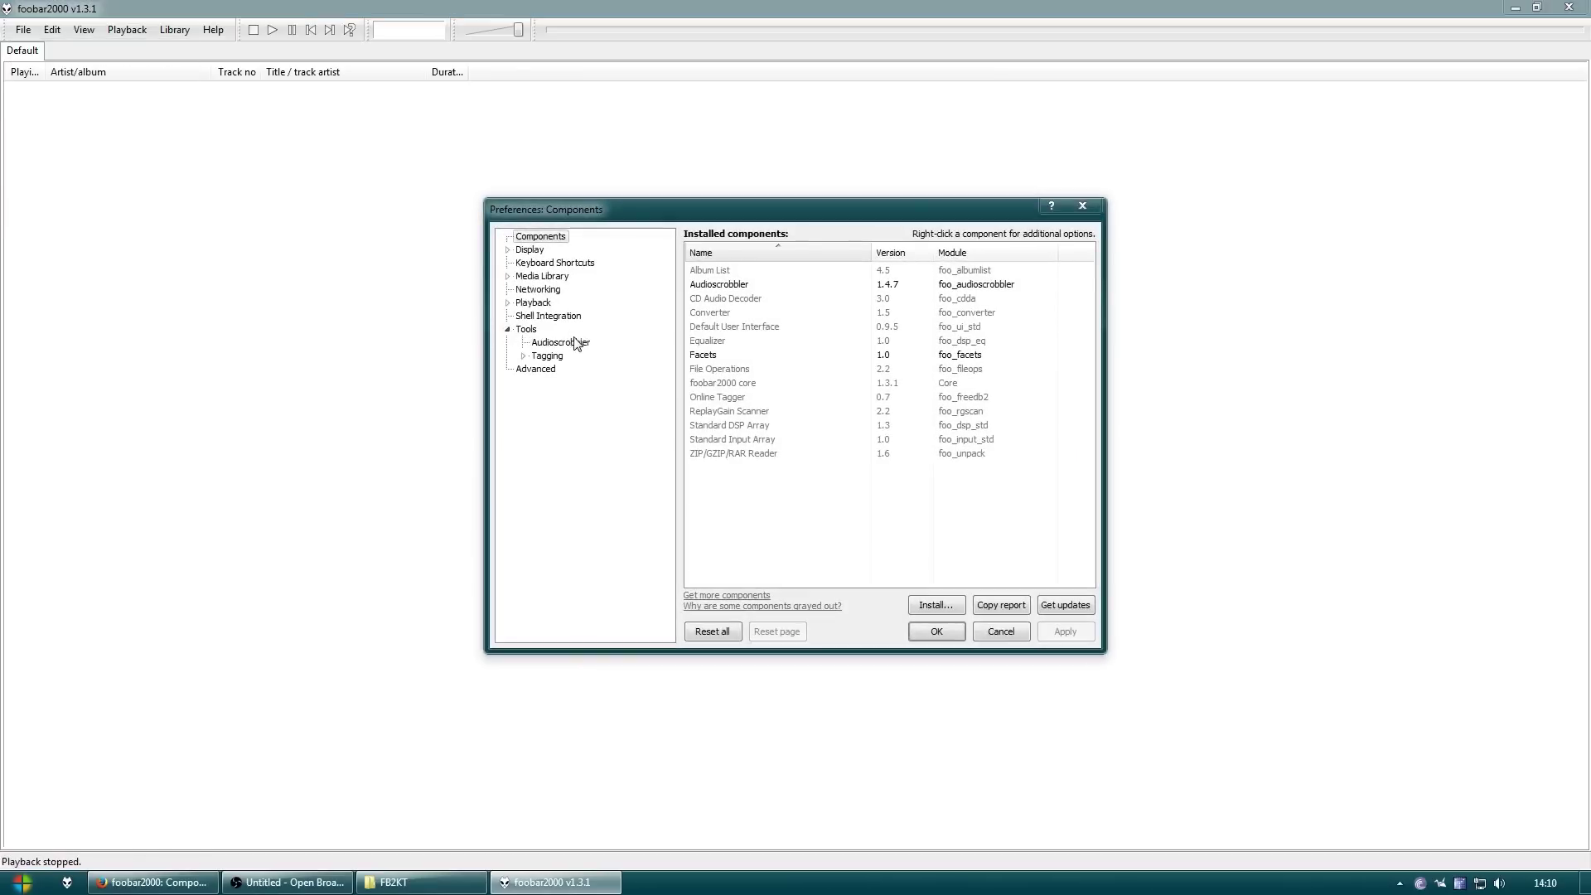
click(571, 342)
click(544, 238)
click(530, 250)
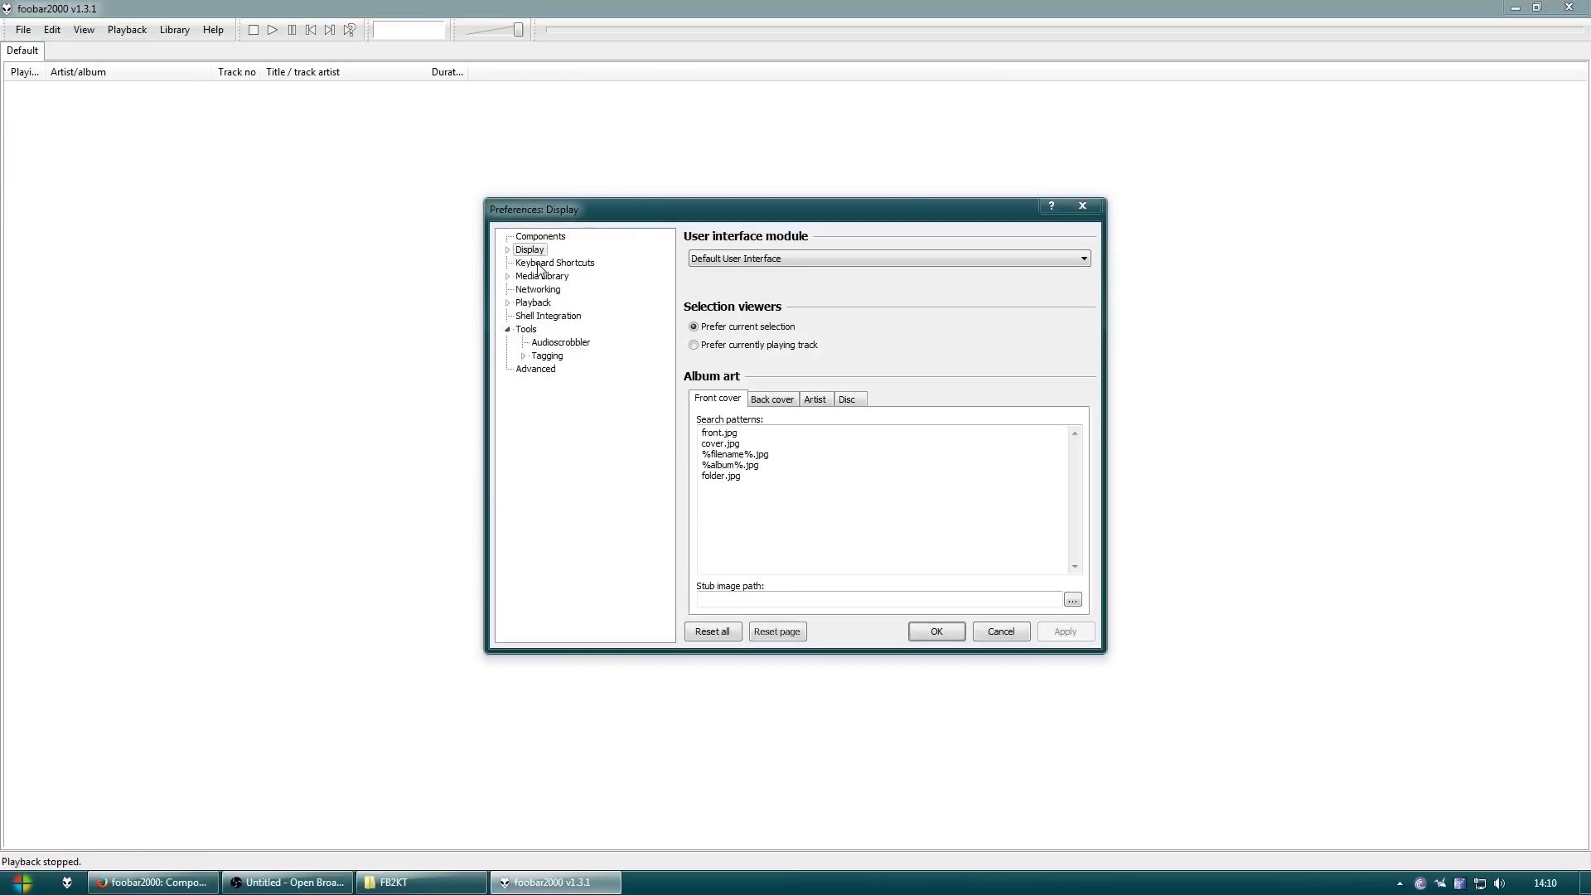
click(537, 263)
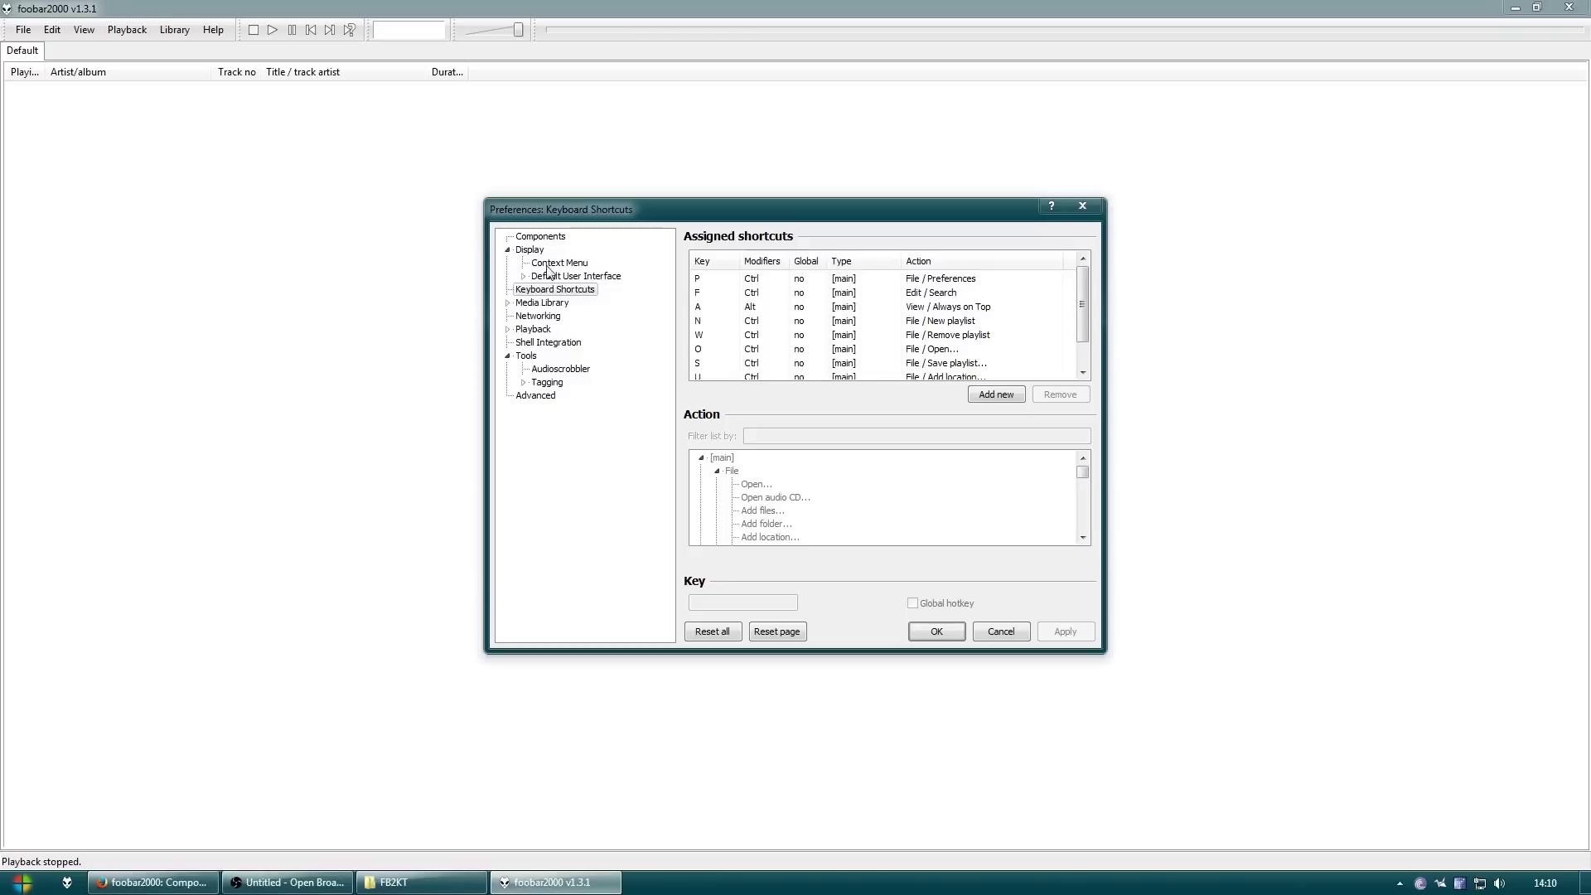
click(507, 251)
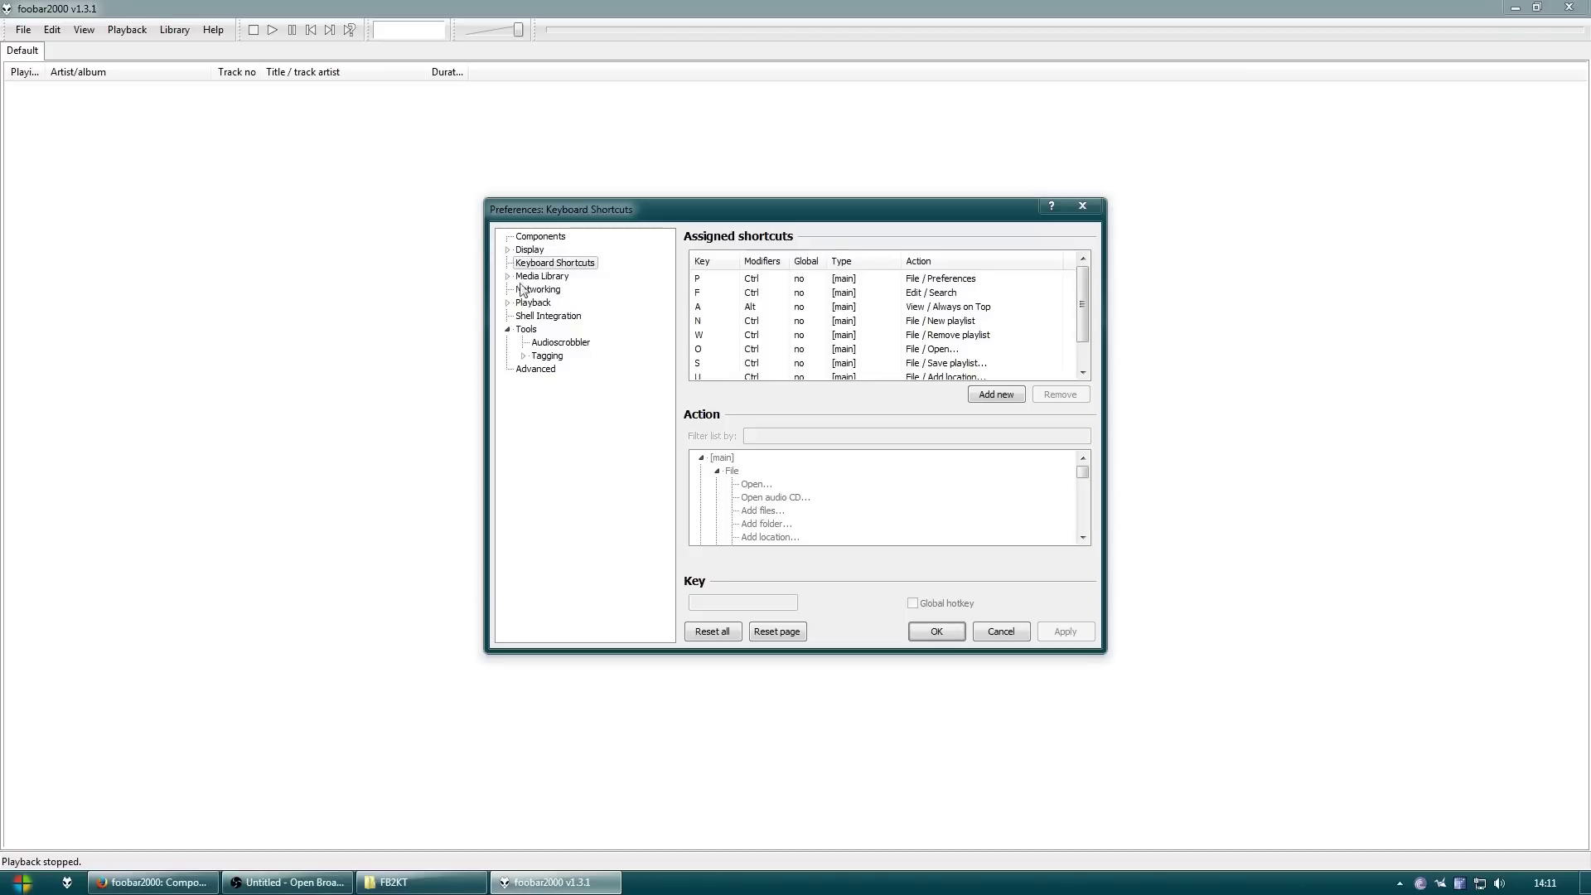
click(537, 330)
click(550, 345)
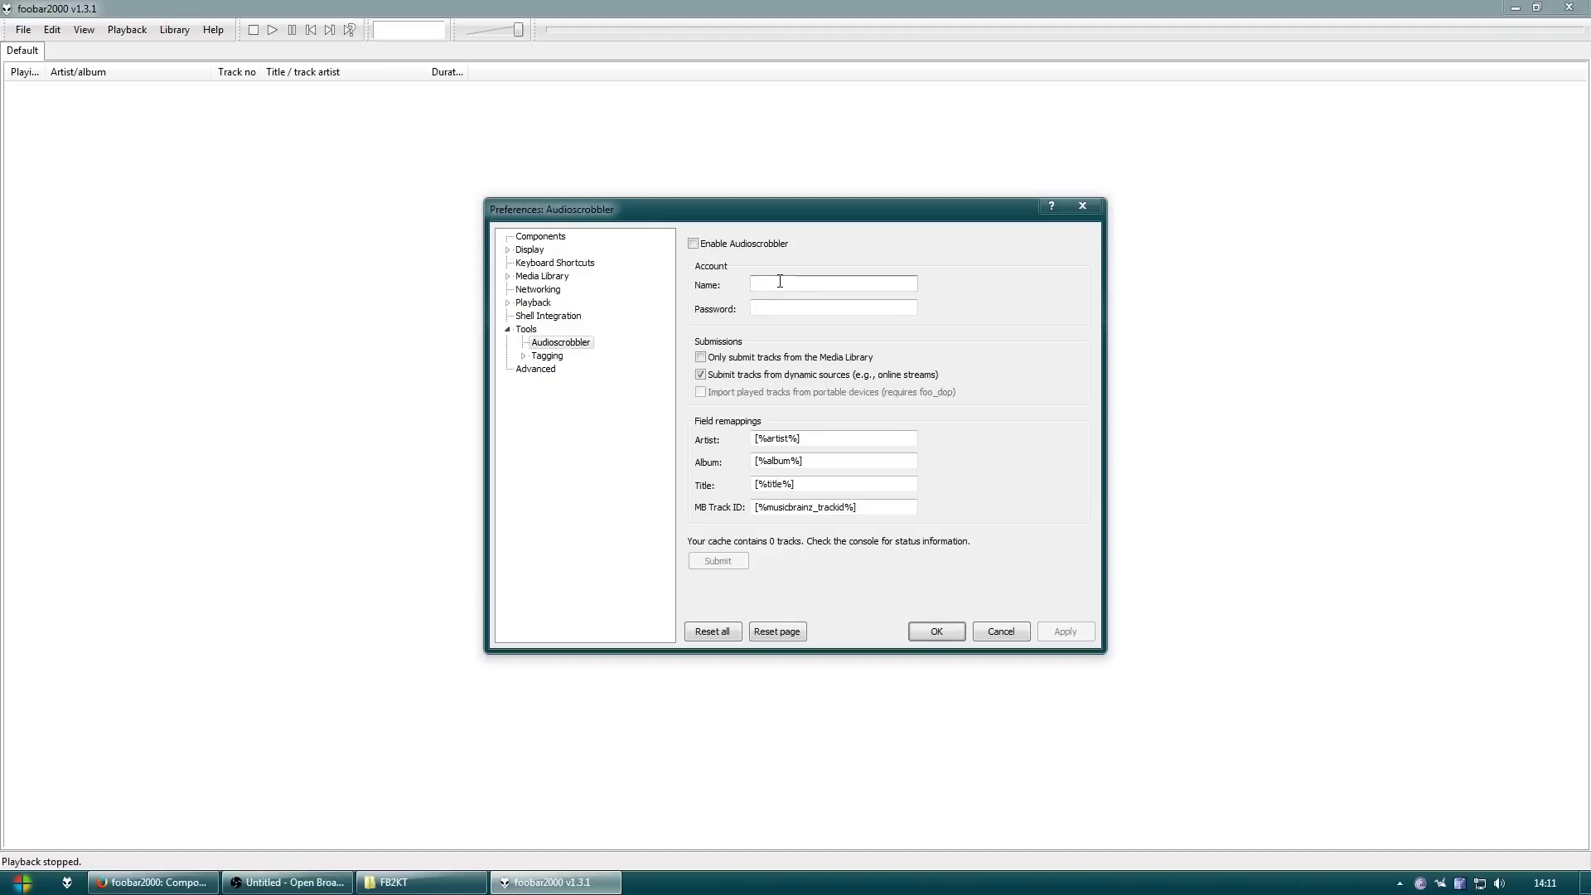
Try enabling Audioscrobbler with submissions limited to Media Library tracks, inspect the account fields, and discard the changes
click(711, 245)
click(733, 377)
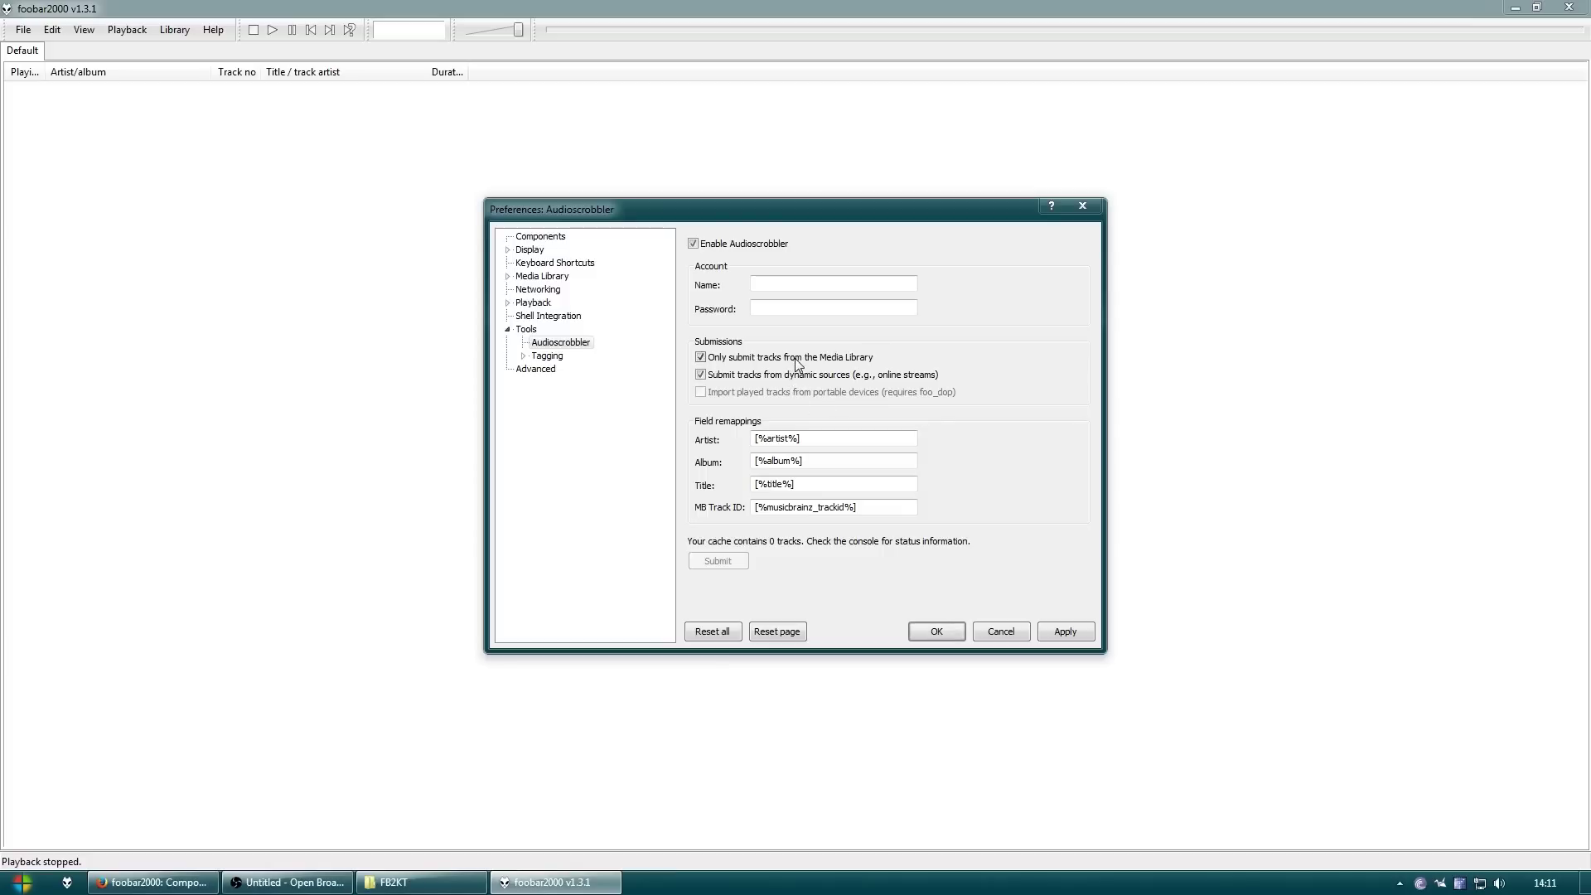
click(743, 375)
click(788, 284)
click(784, 307)
click(705, 245)
click(1001, 632)
Create a layout scratchbox, enlarge its window and reposition it near the middle of the main window
click(24, 30)
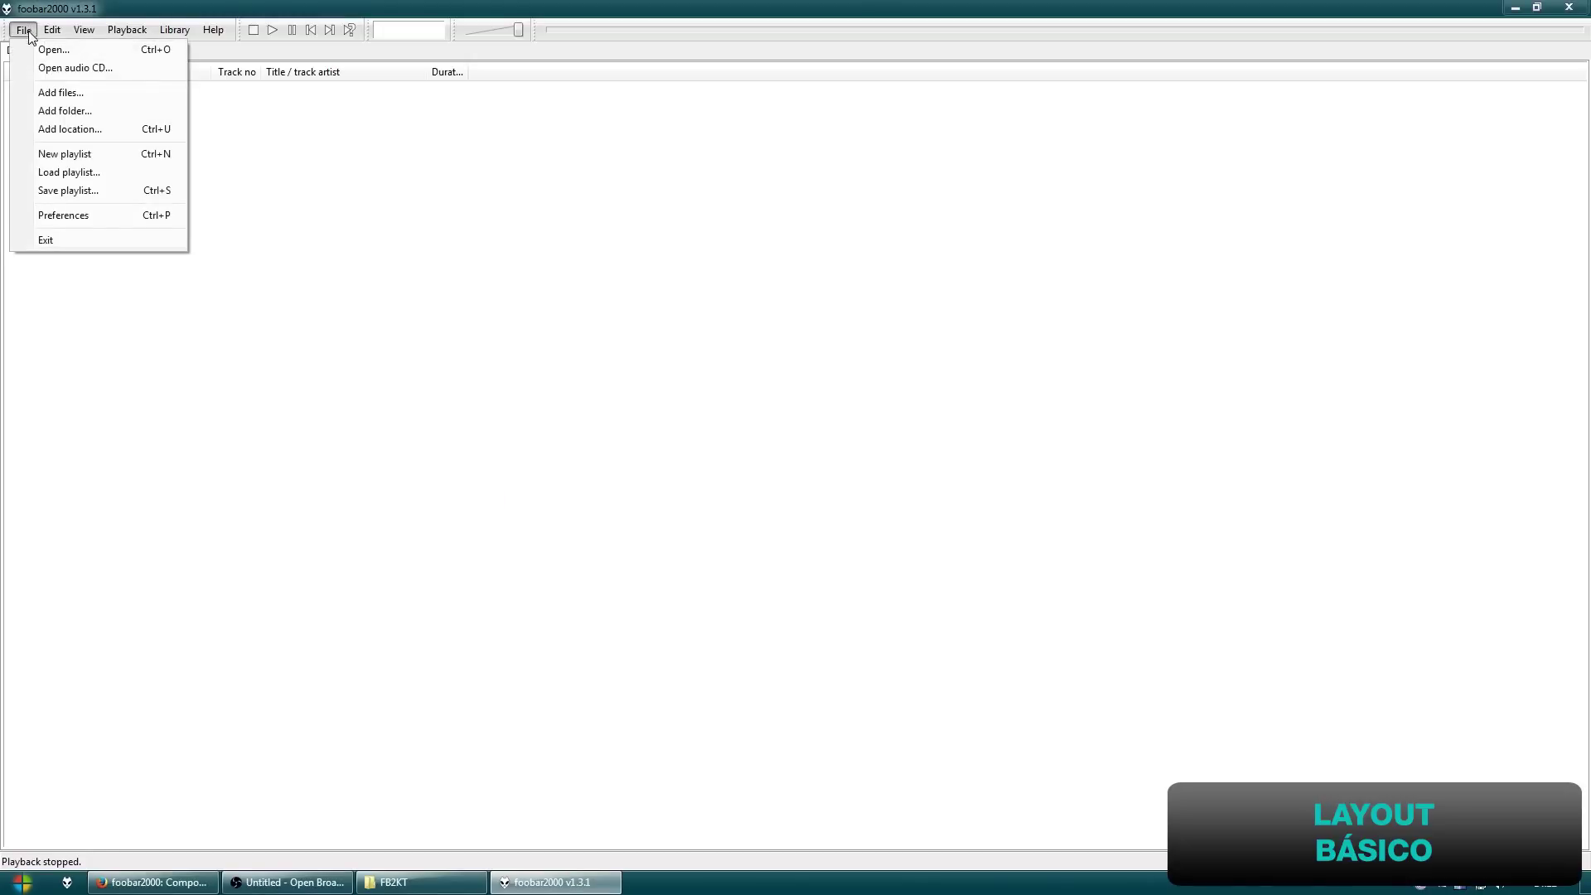
mouse_move(82, 35)
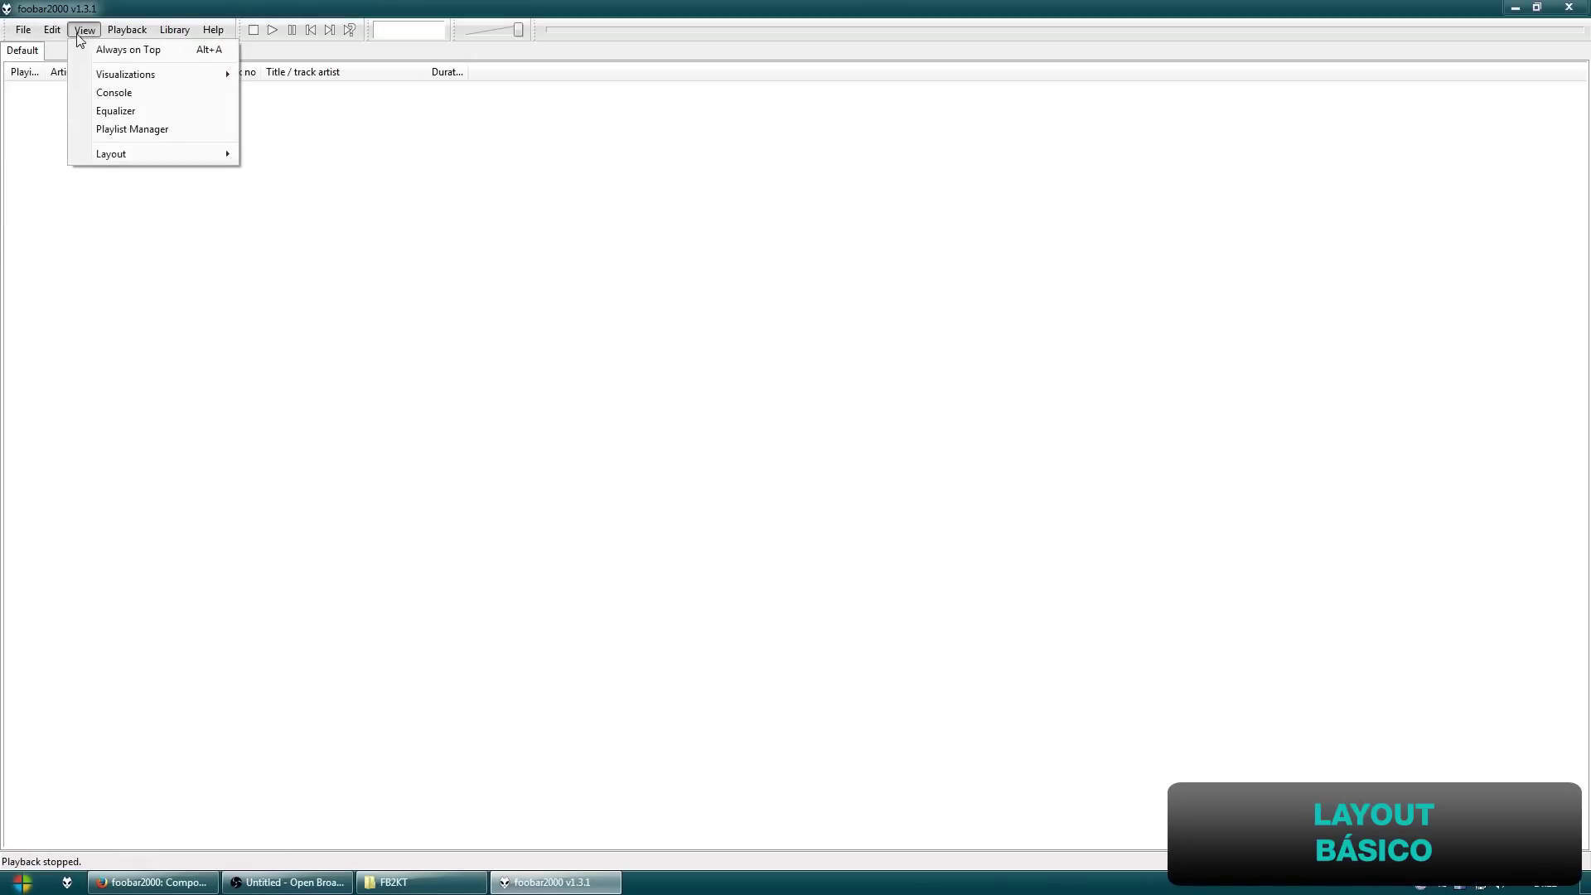
mouse_move(108, 154)
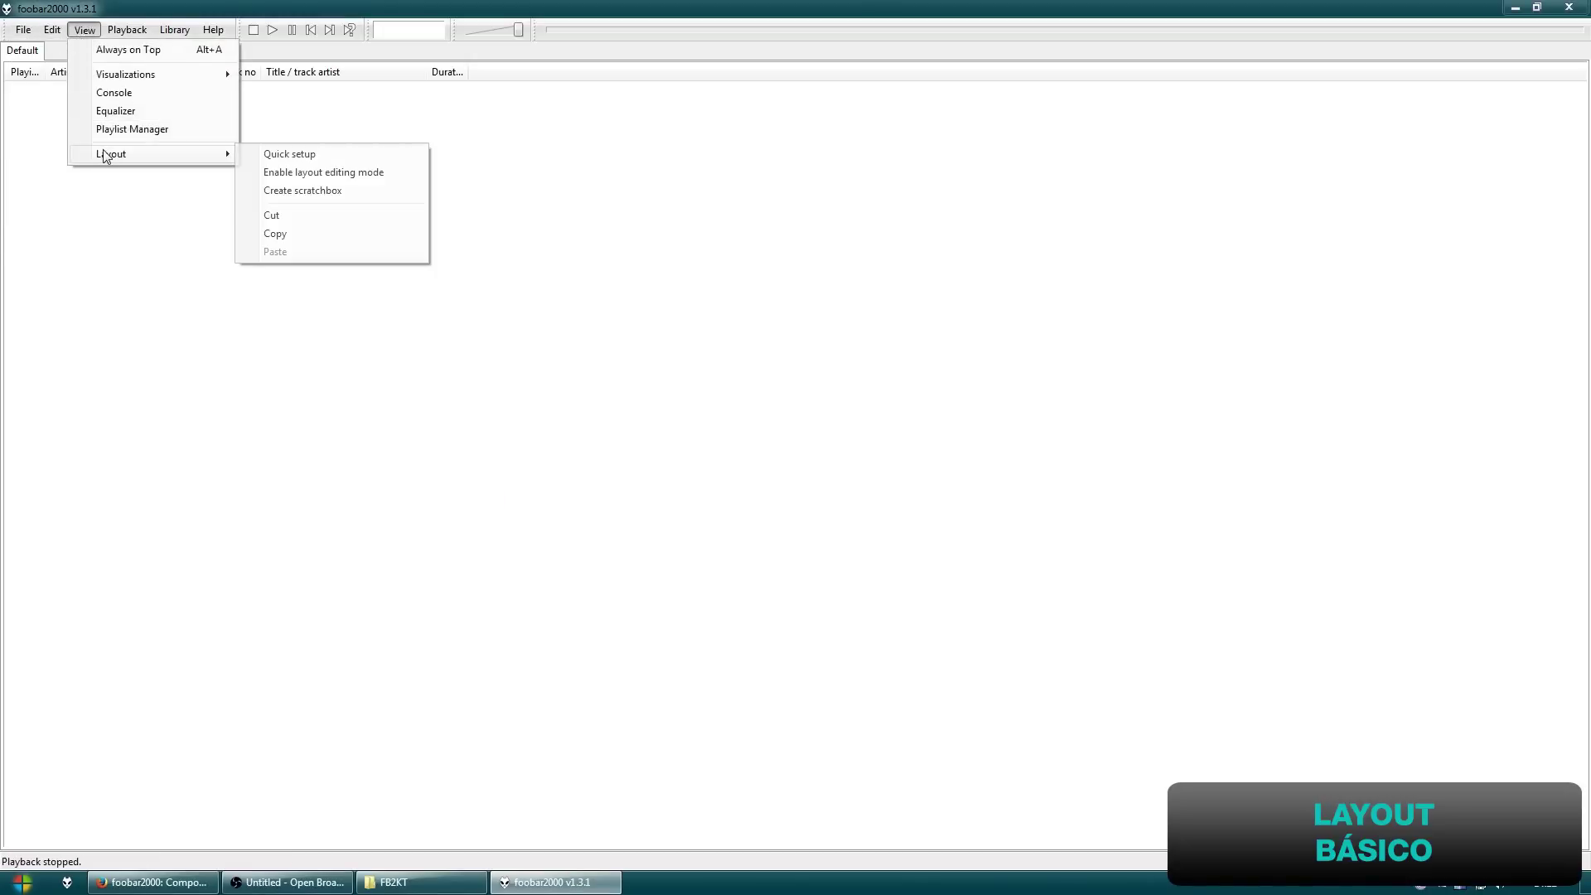
click(335, 192)
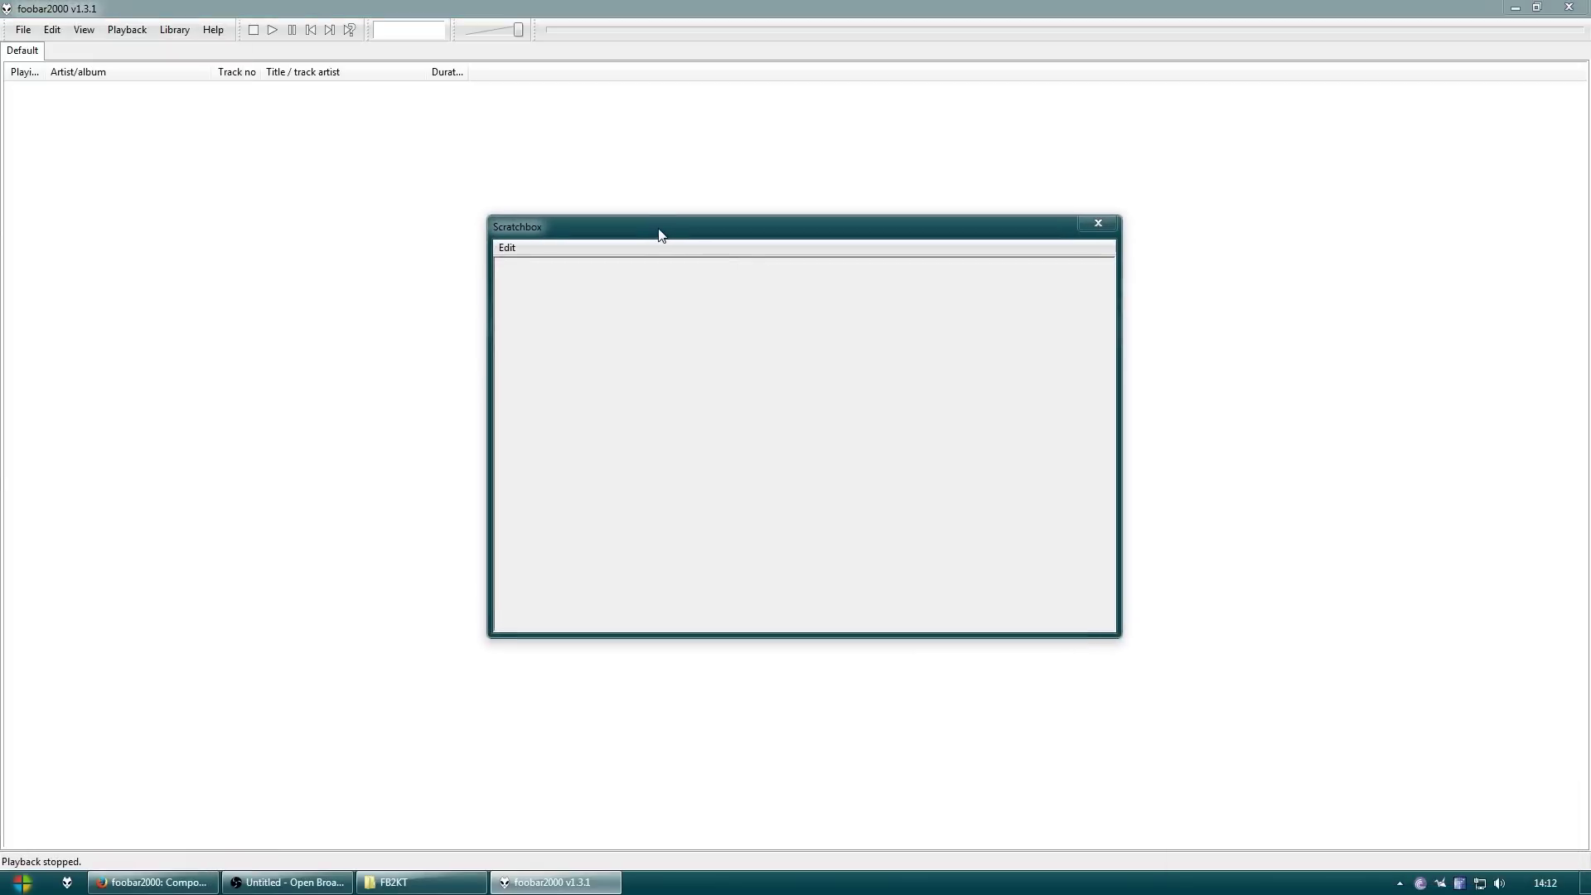
drag(1135, 613, 1431, 832)
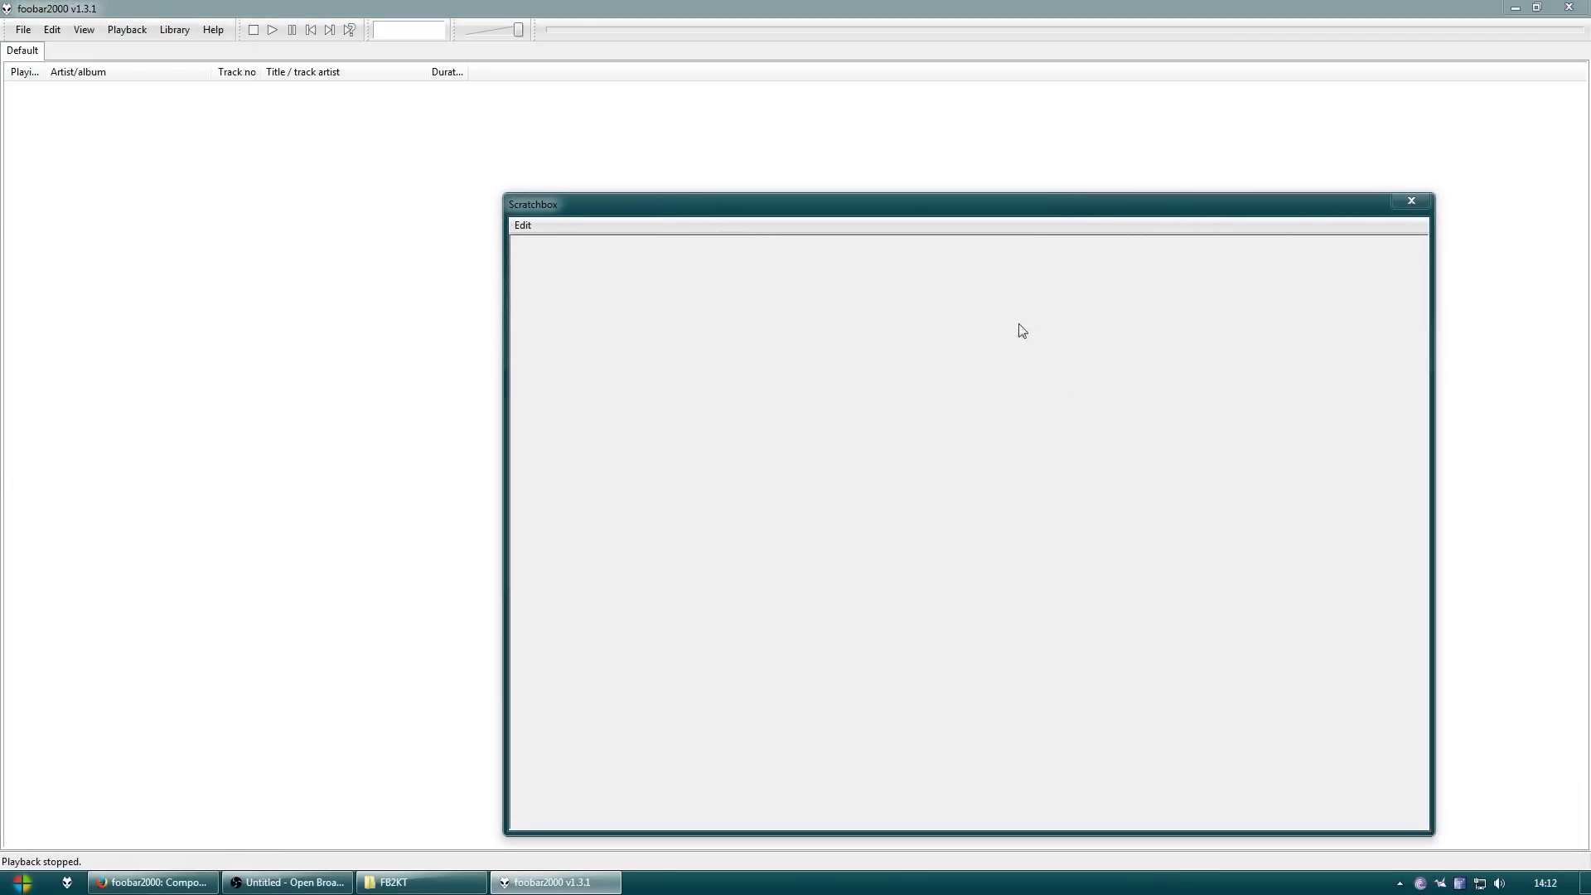
drag(880, 207, 675, 137)
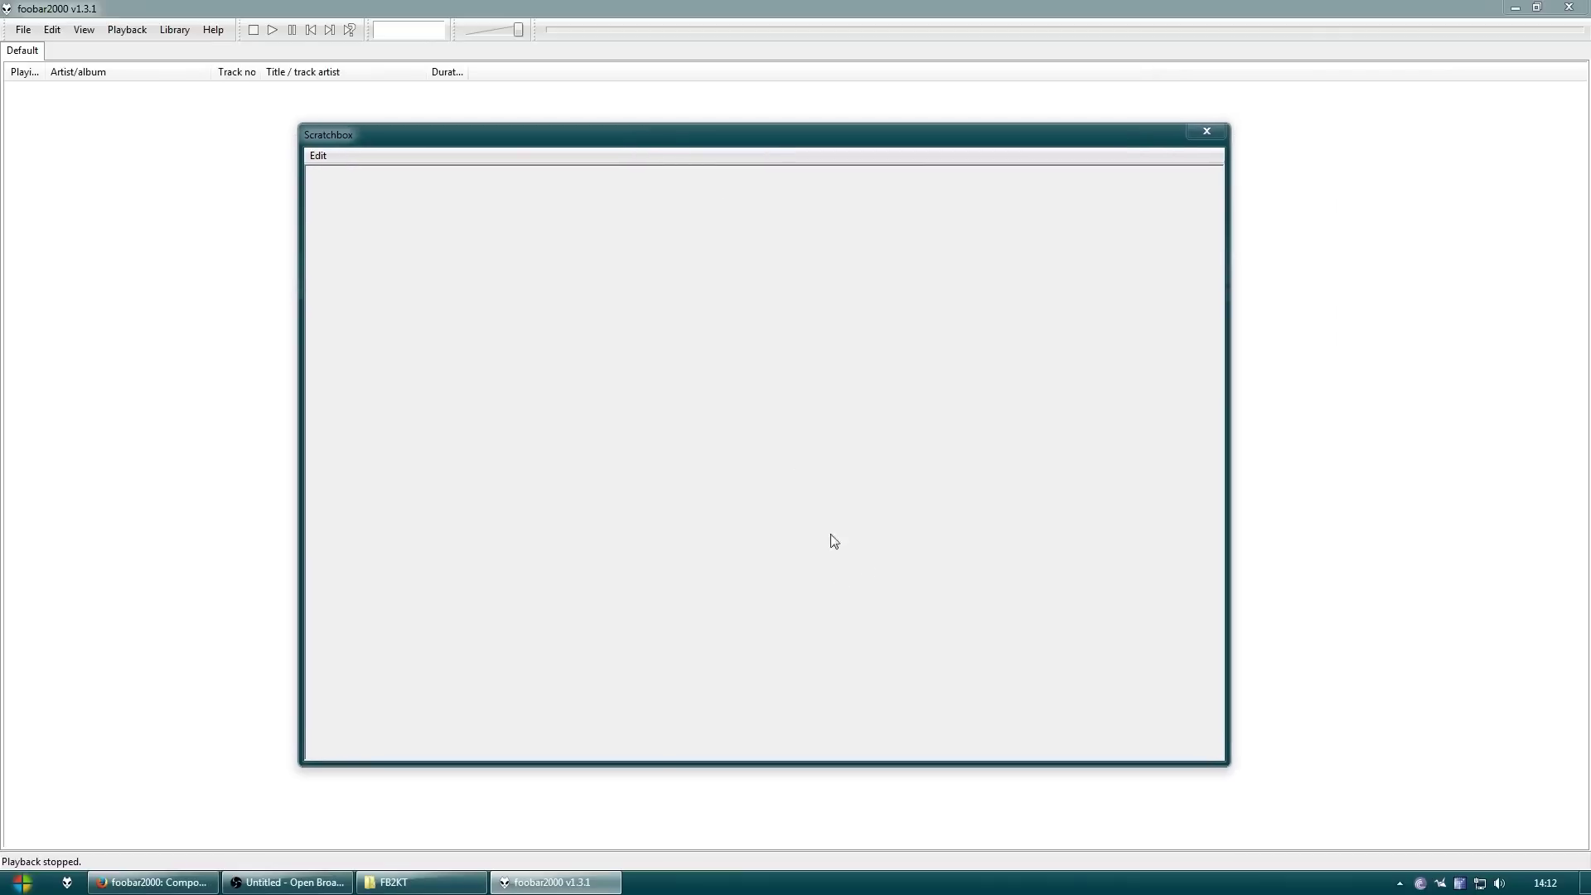
Add a Splitter (left/right) element to the scratchbox and narrow its left pane to about a fifth of the width
right_click(587, 323)
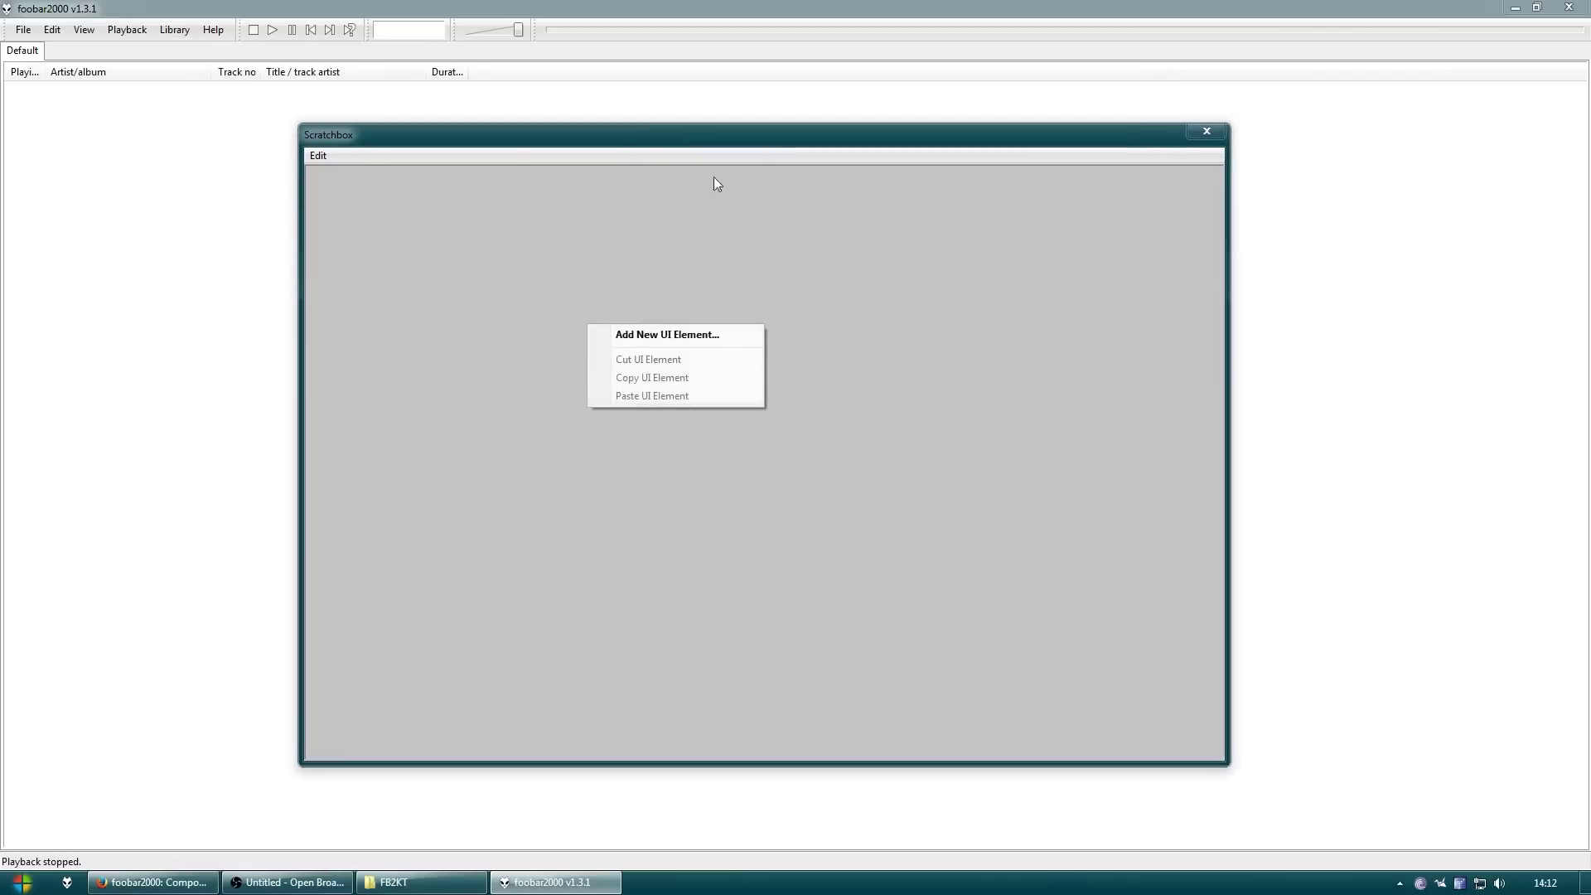
click(655, 336)
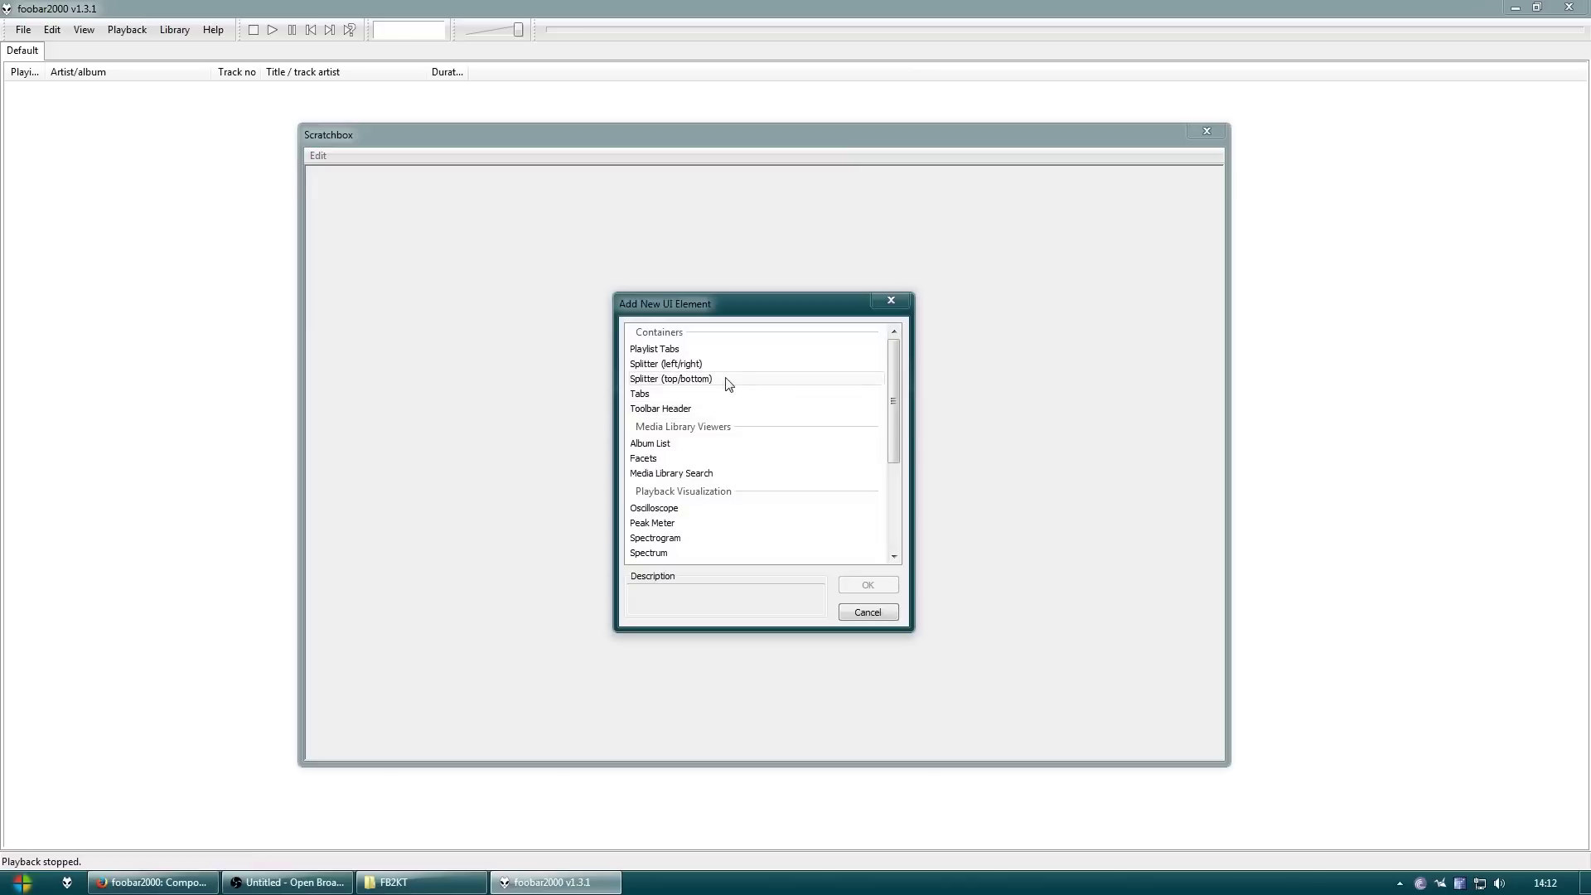
click(704, 364)
click(870, 586)
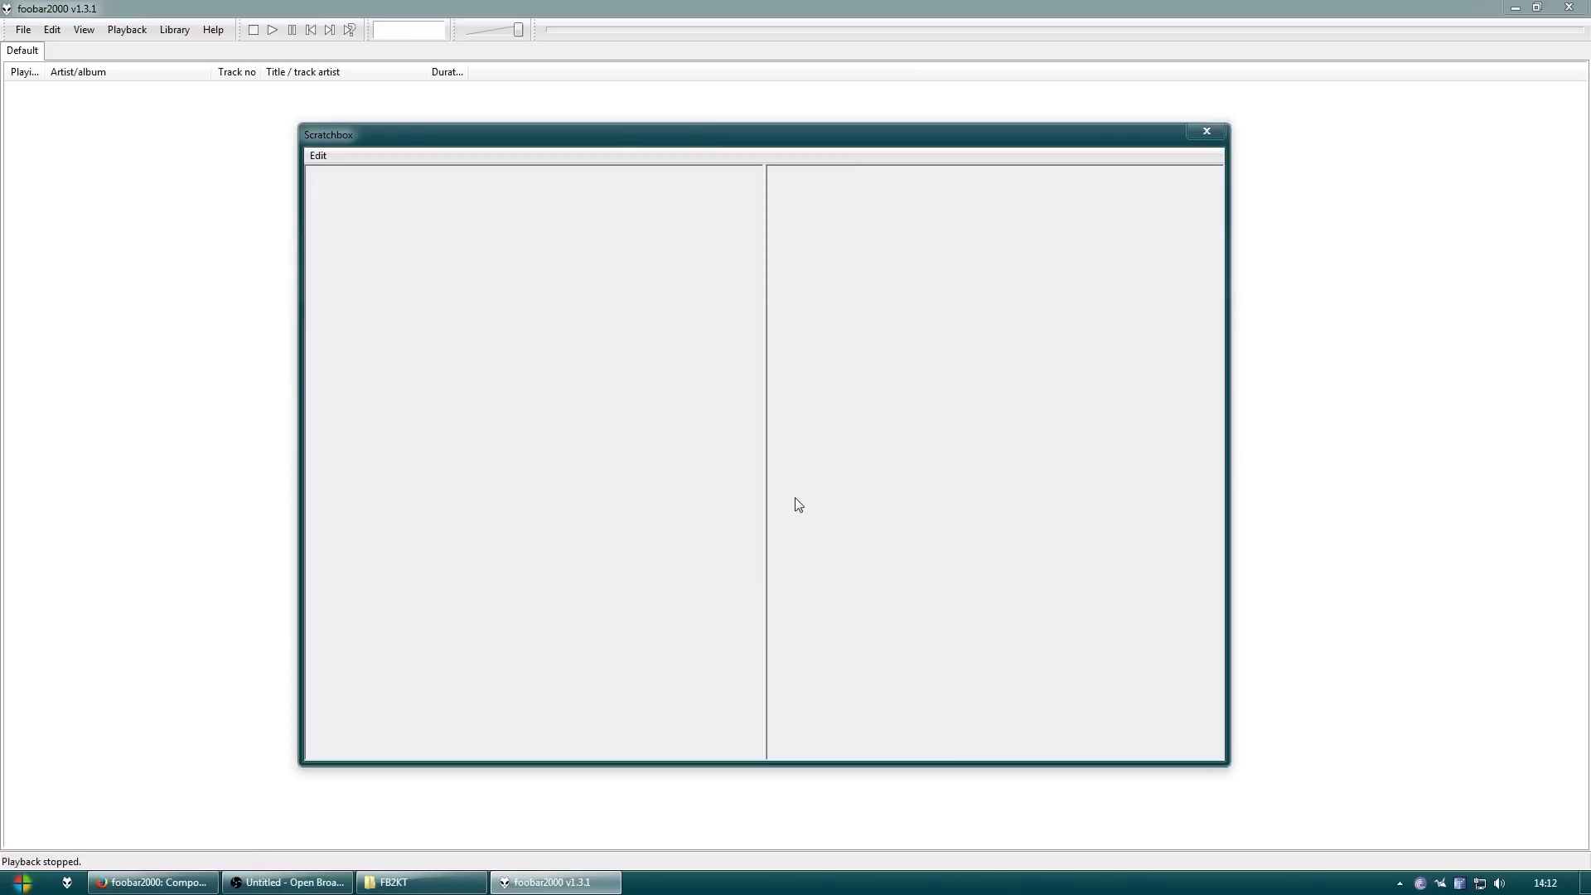
drag(764, 506, 493, 479)
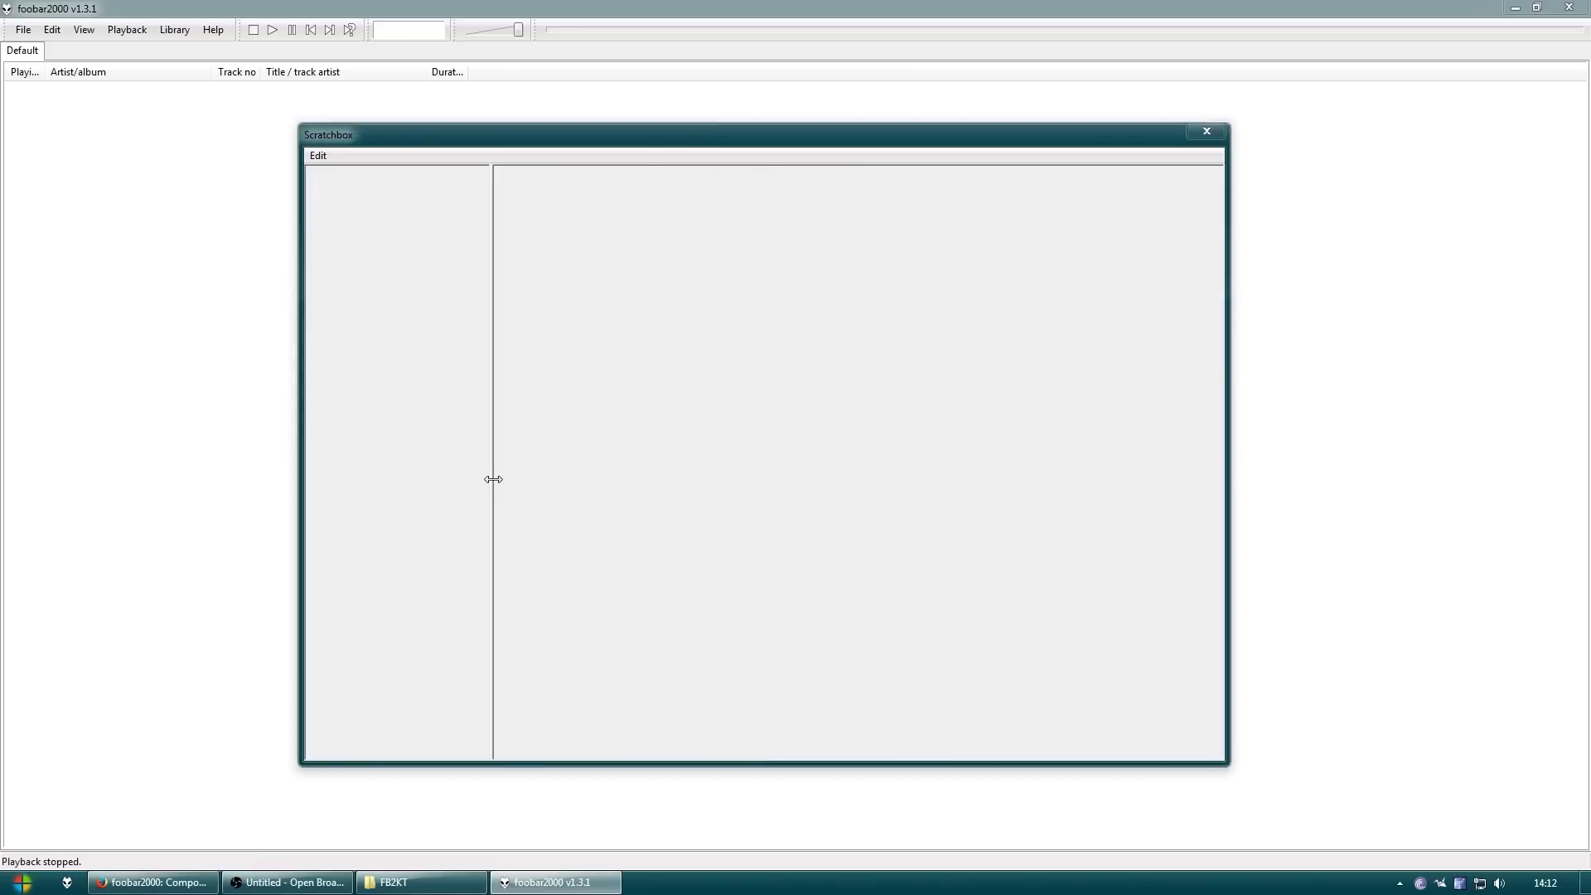
Add a Tabs element to the narrow left pane of the scratchbox and remove its third tab
right_click(370, 313)
click(415, 323)
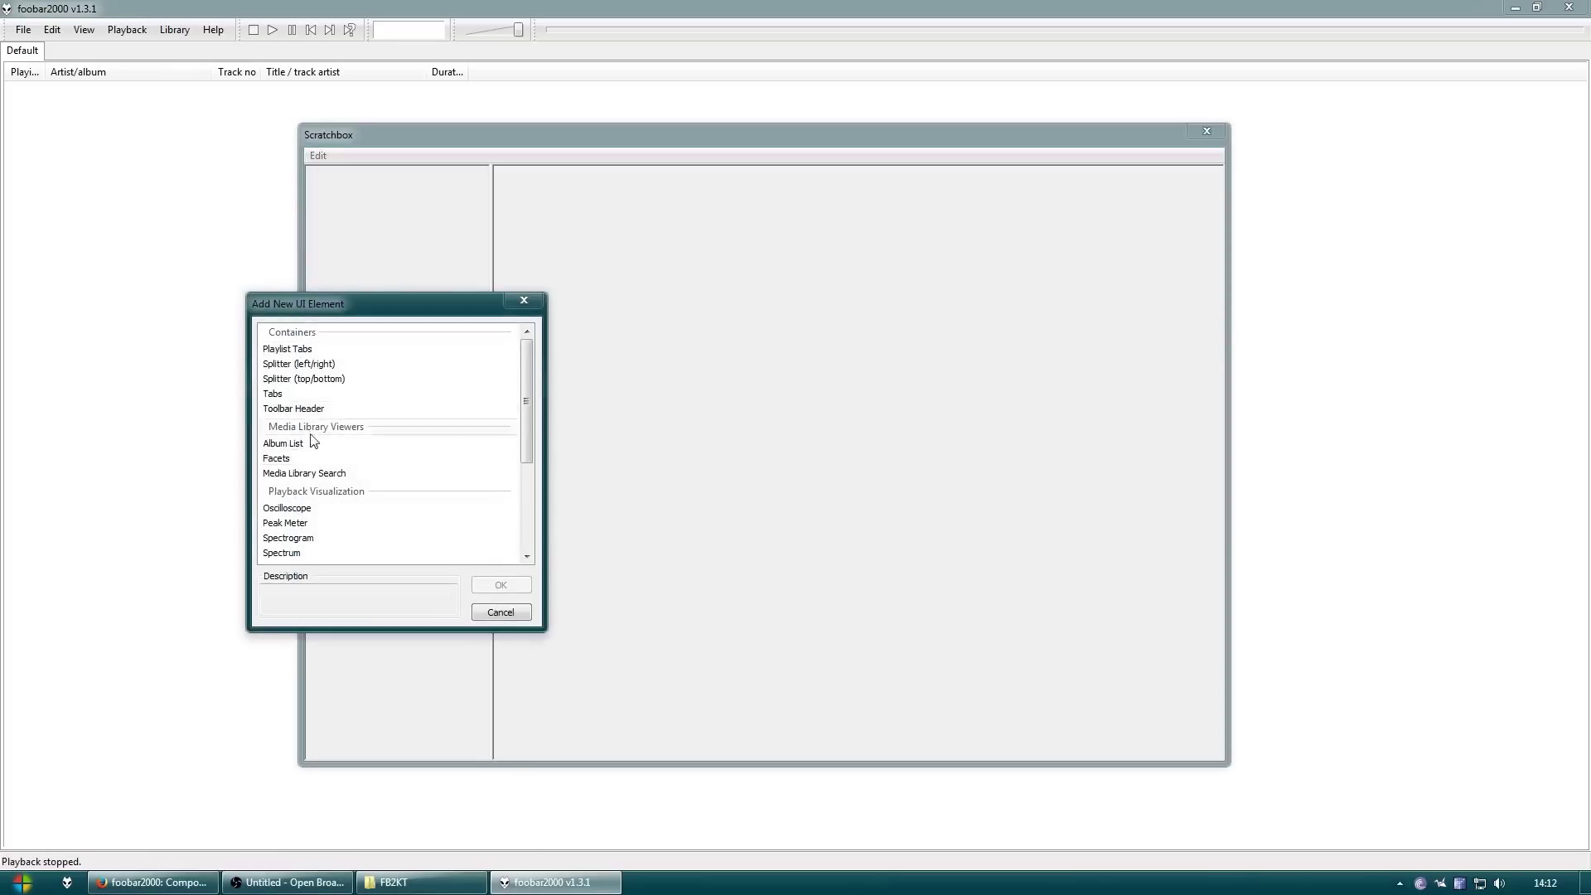
click(286, 394)
click(501, 584)
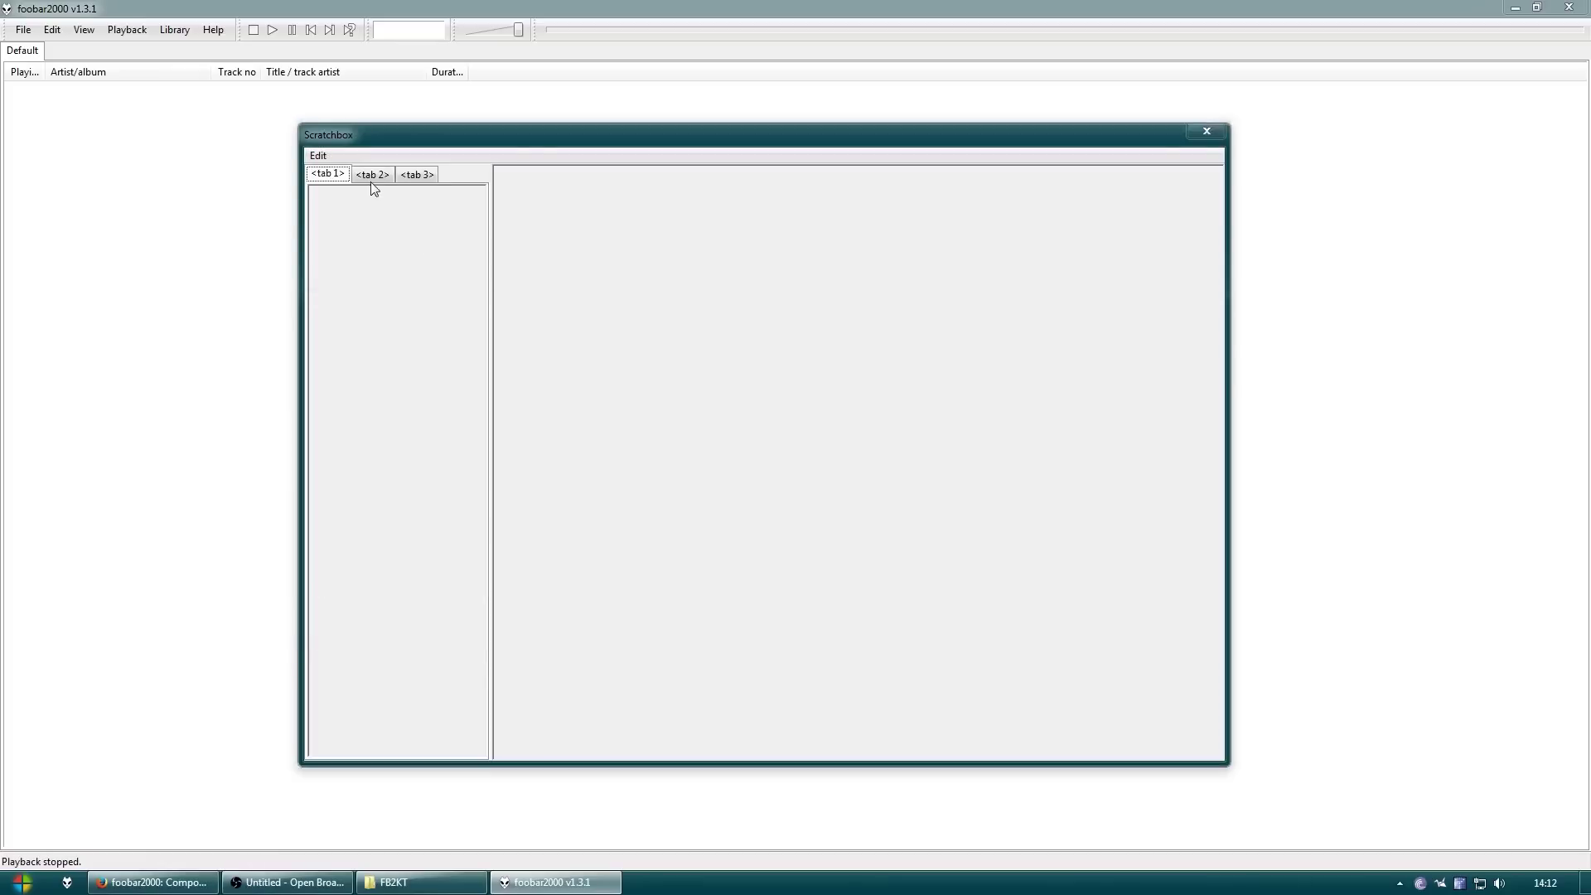
click(403, 175)
right_click(417, 175)
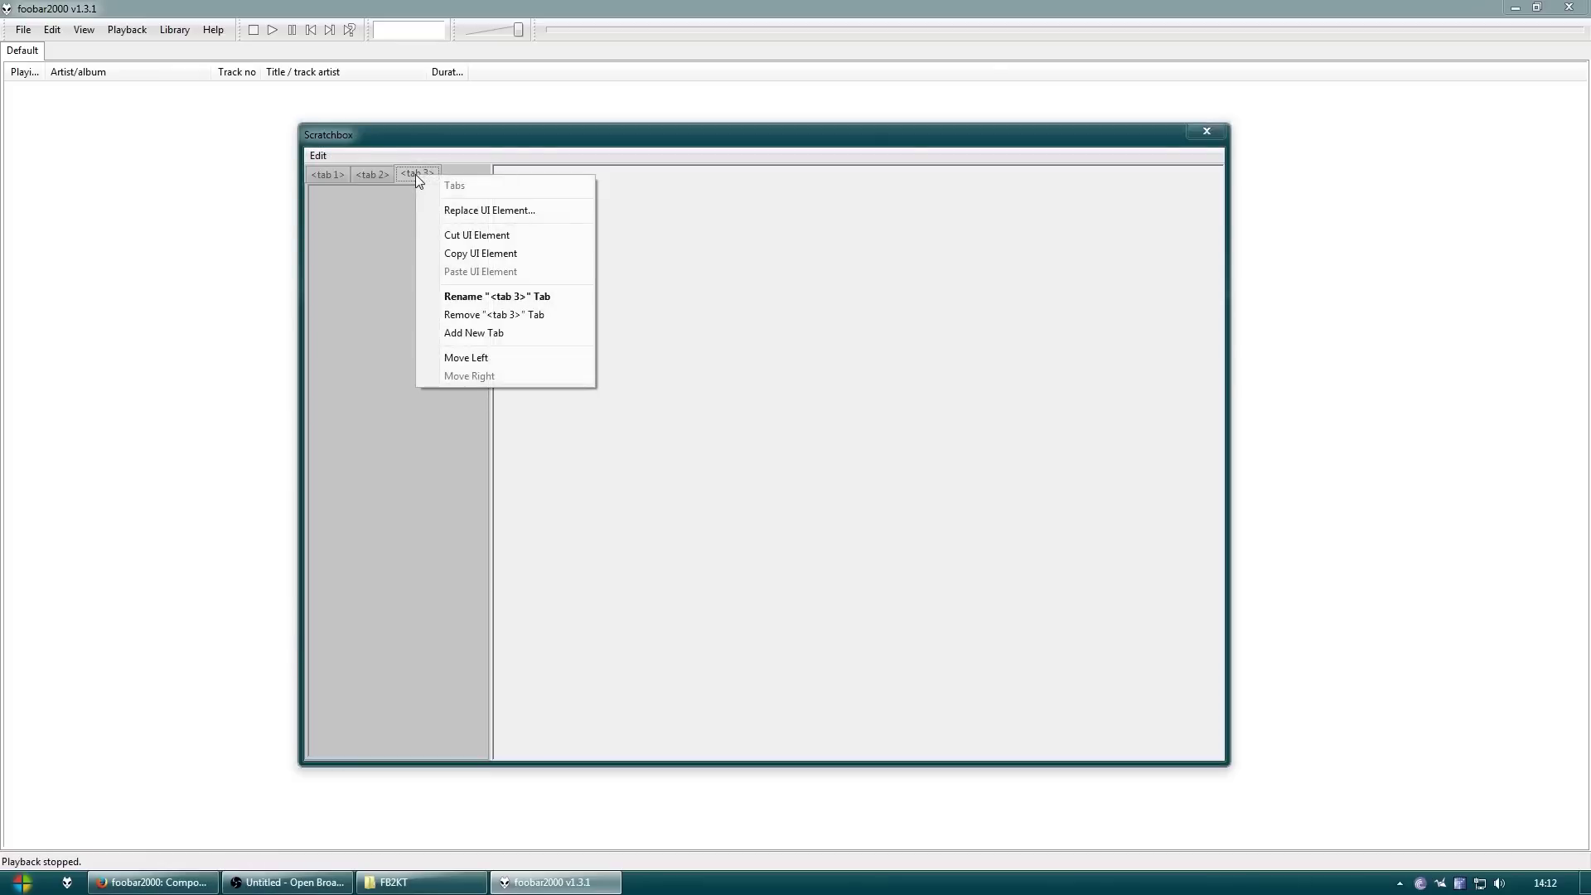
click(530, 314)
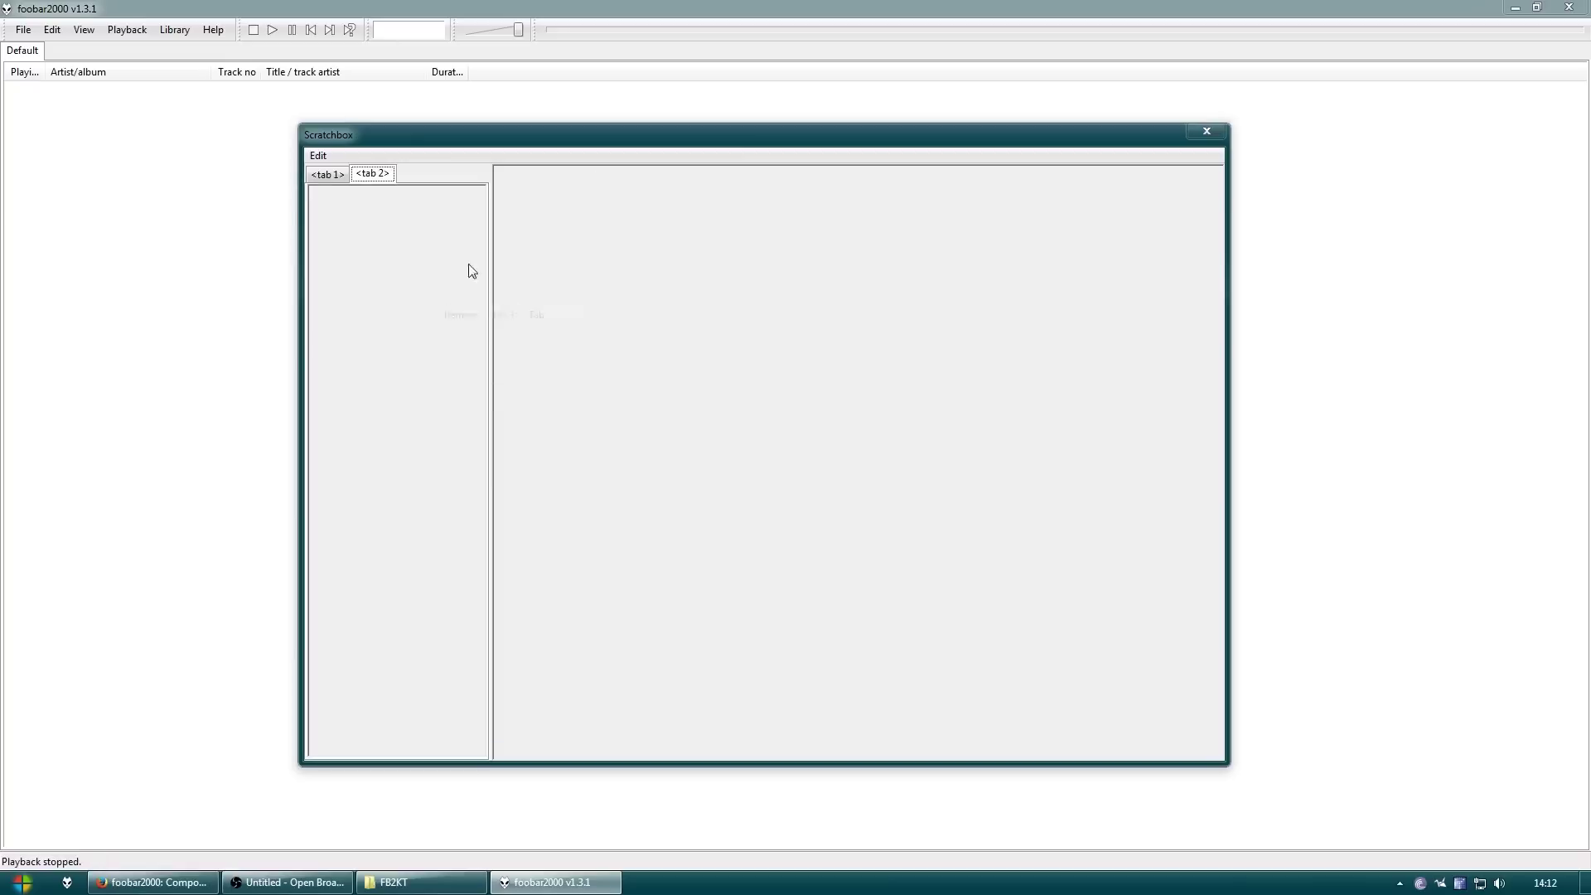
Rename the first tab to Metadata and the second tab to Playlists
click(331, 174)
right_click(338, 179)
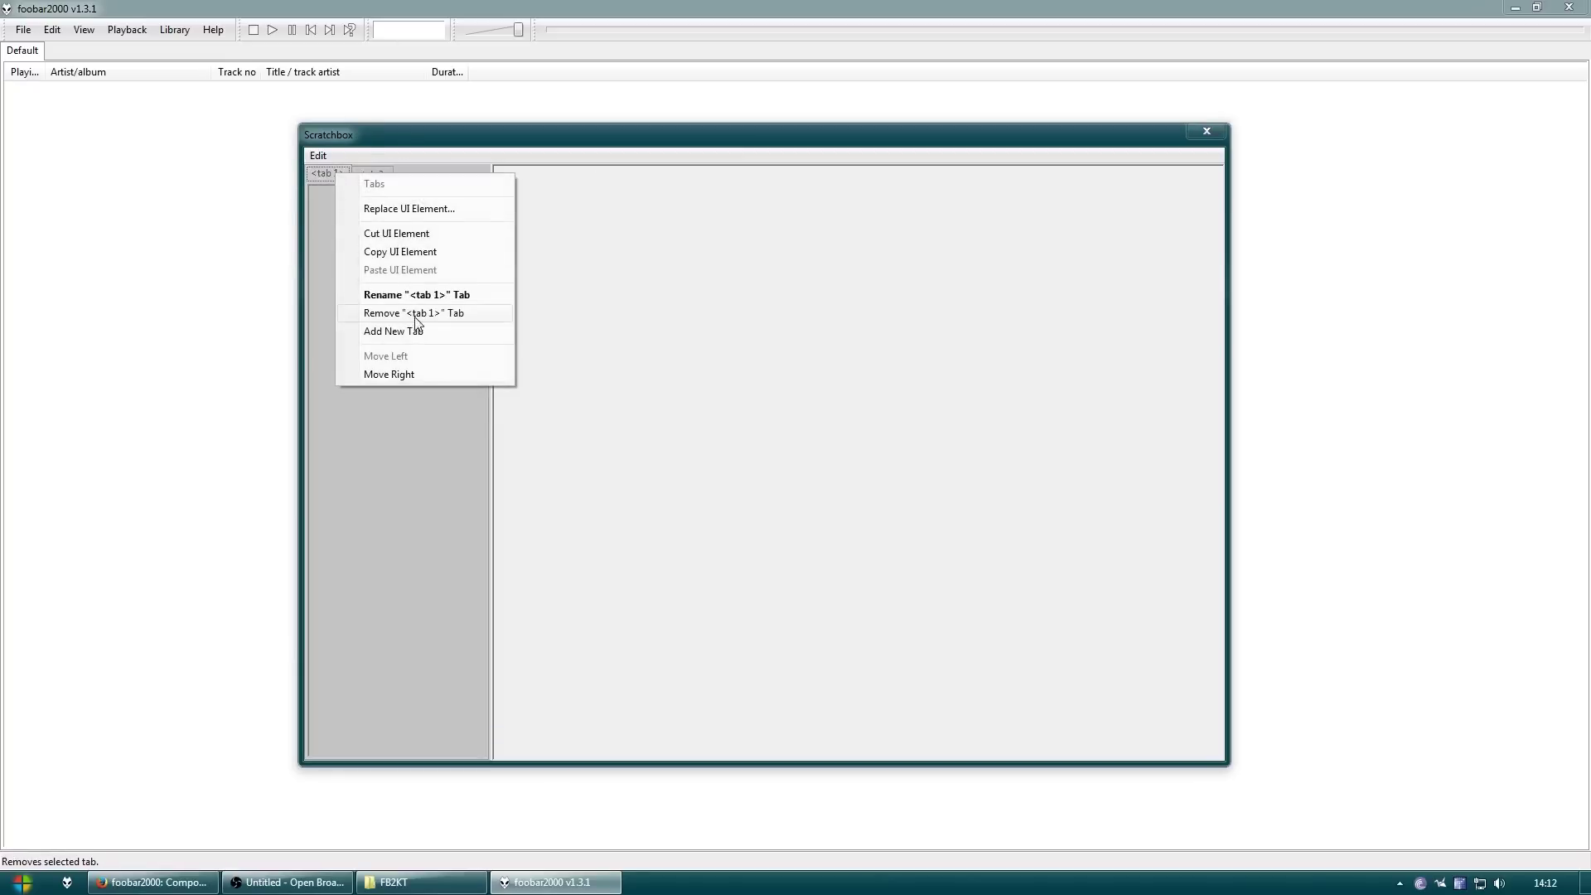
click(416, 312)
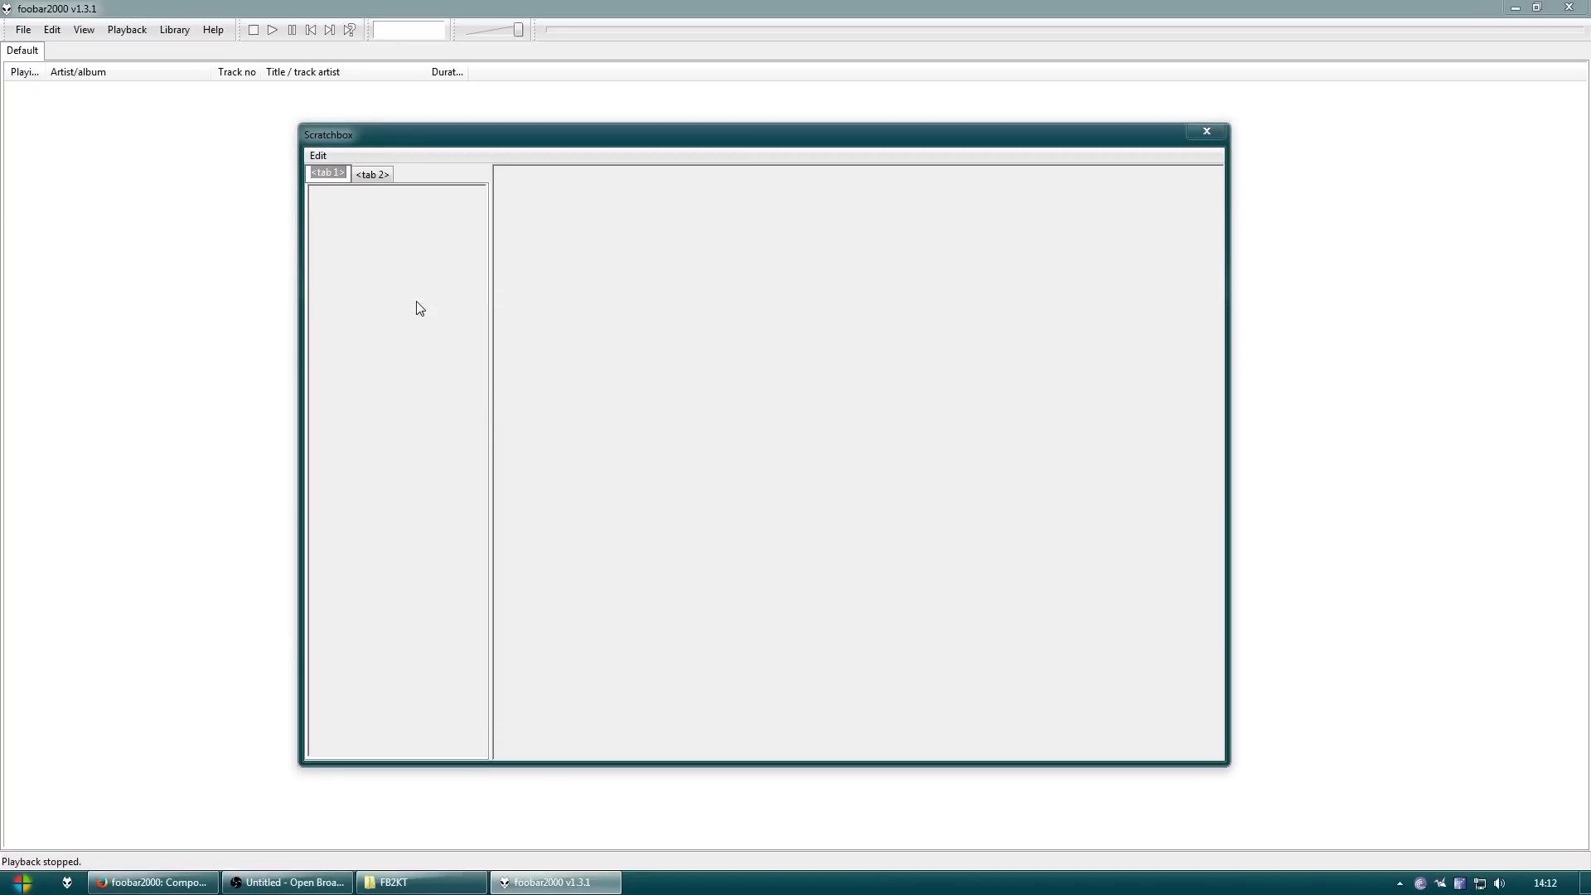
text(Metadata)
key(Return)
right_click(380, 173)
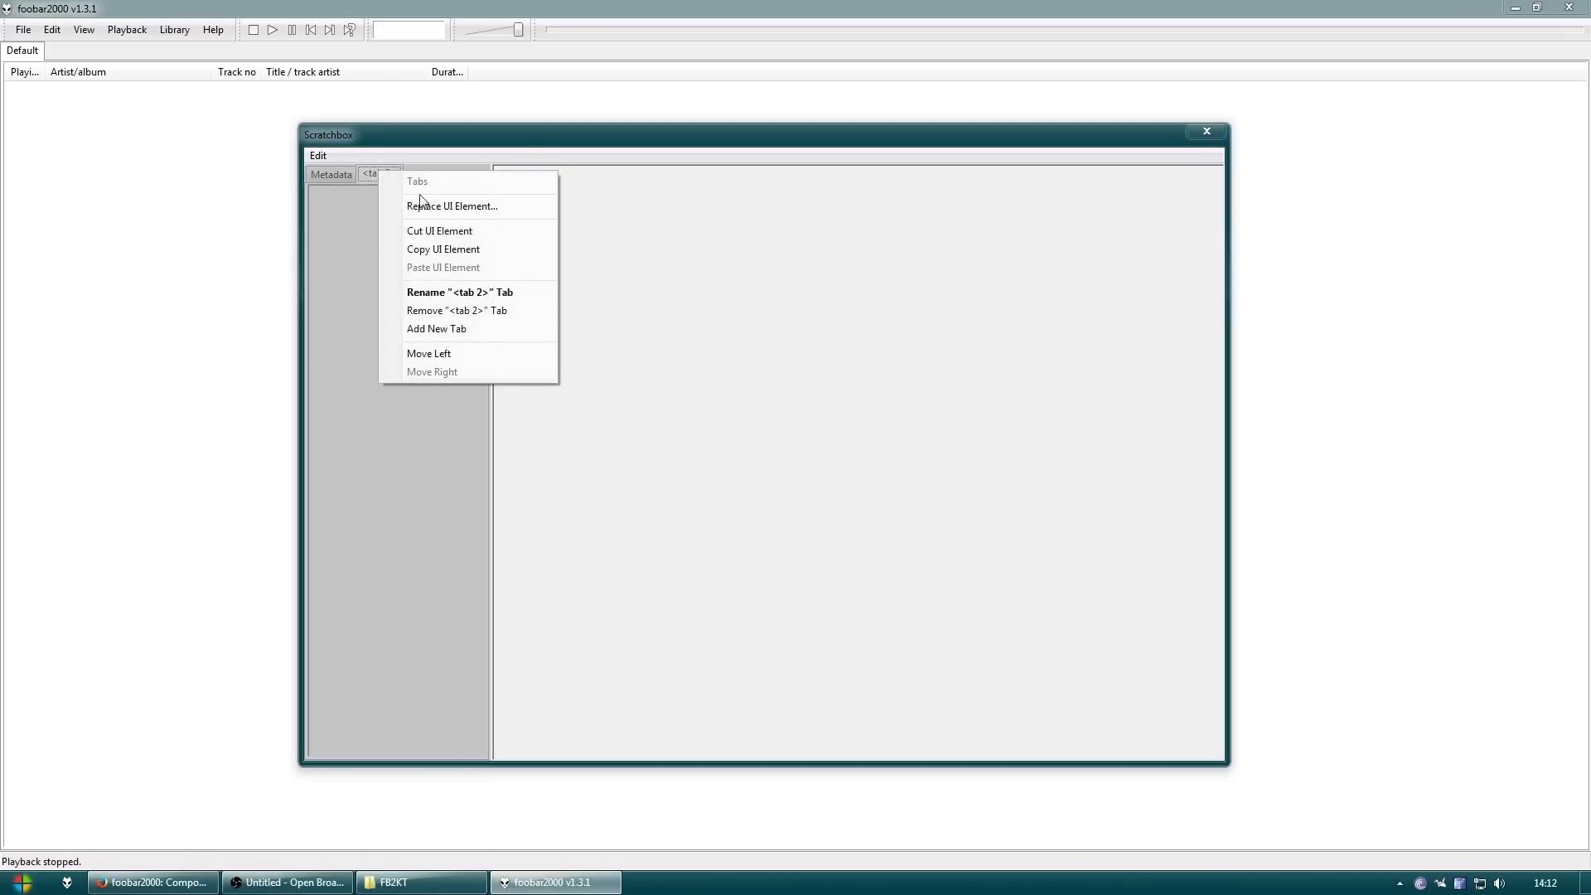
click(467, 292)
text(Playlists)
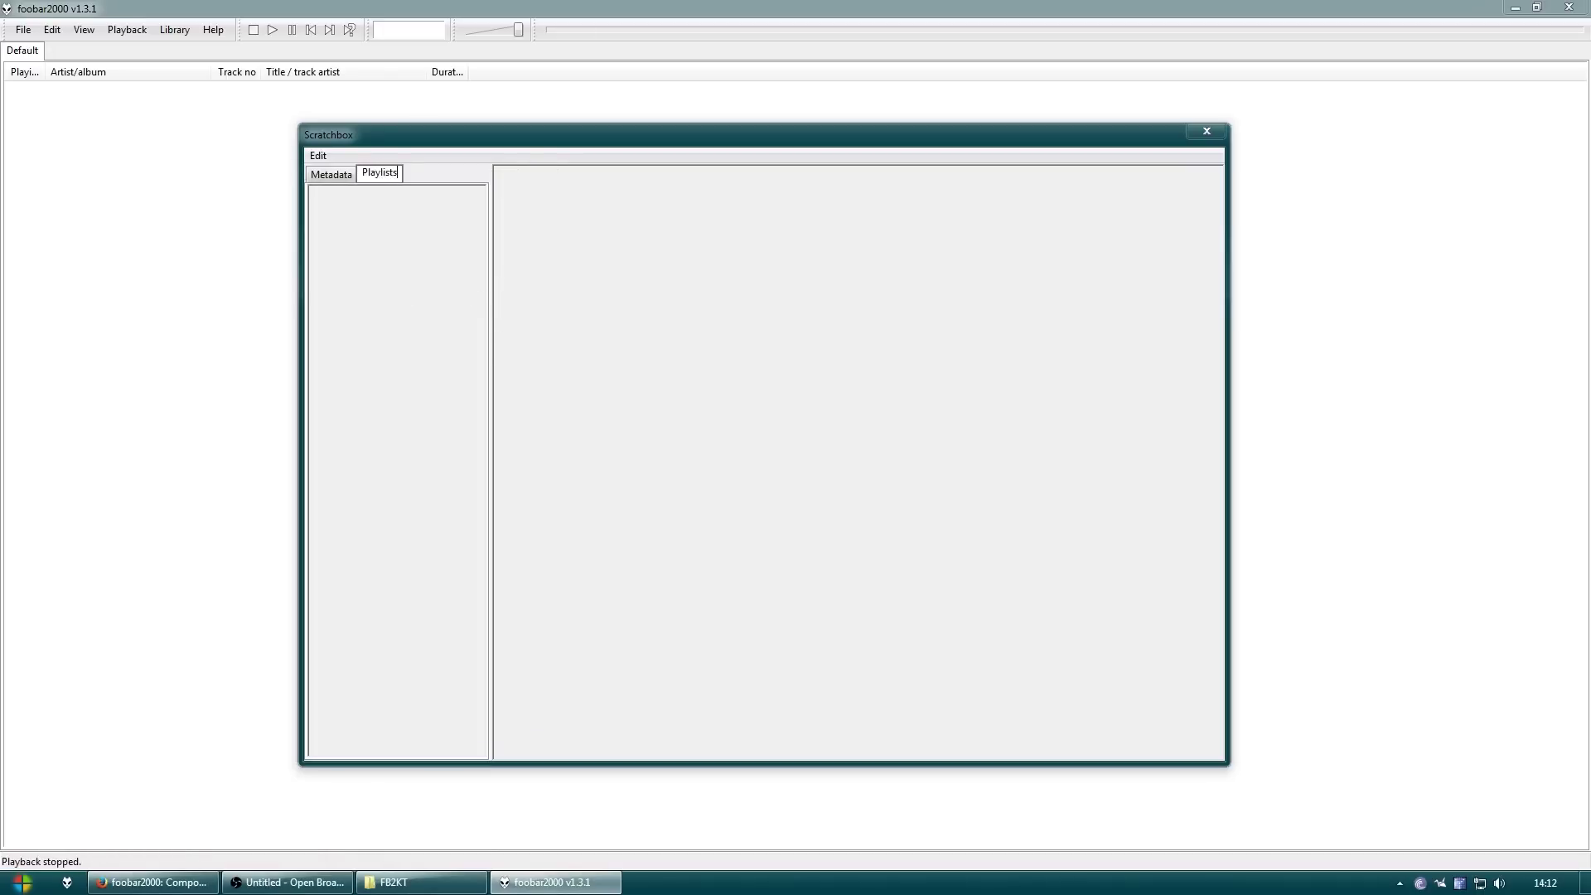
key(Return)
Add a Splitter (top/bottom) element to the Metadata tab and shrink its upper pane to a little over a quarter of the height
click(419, 285)
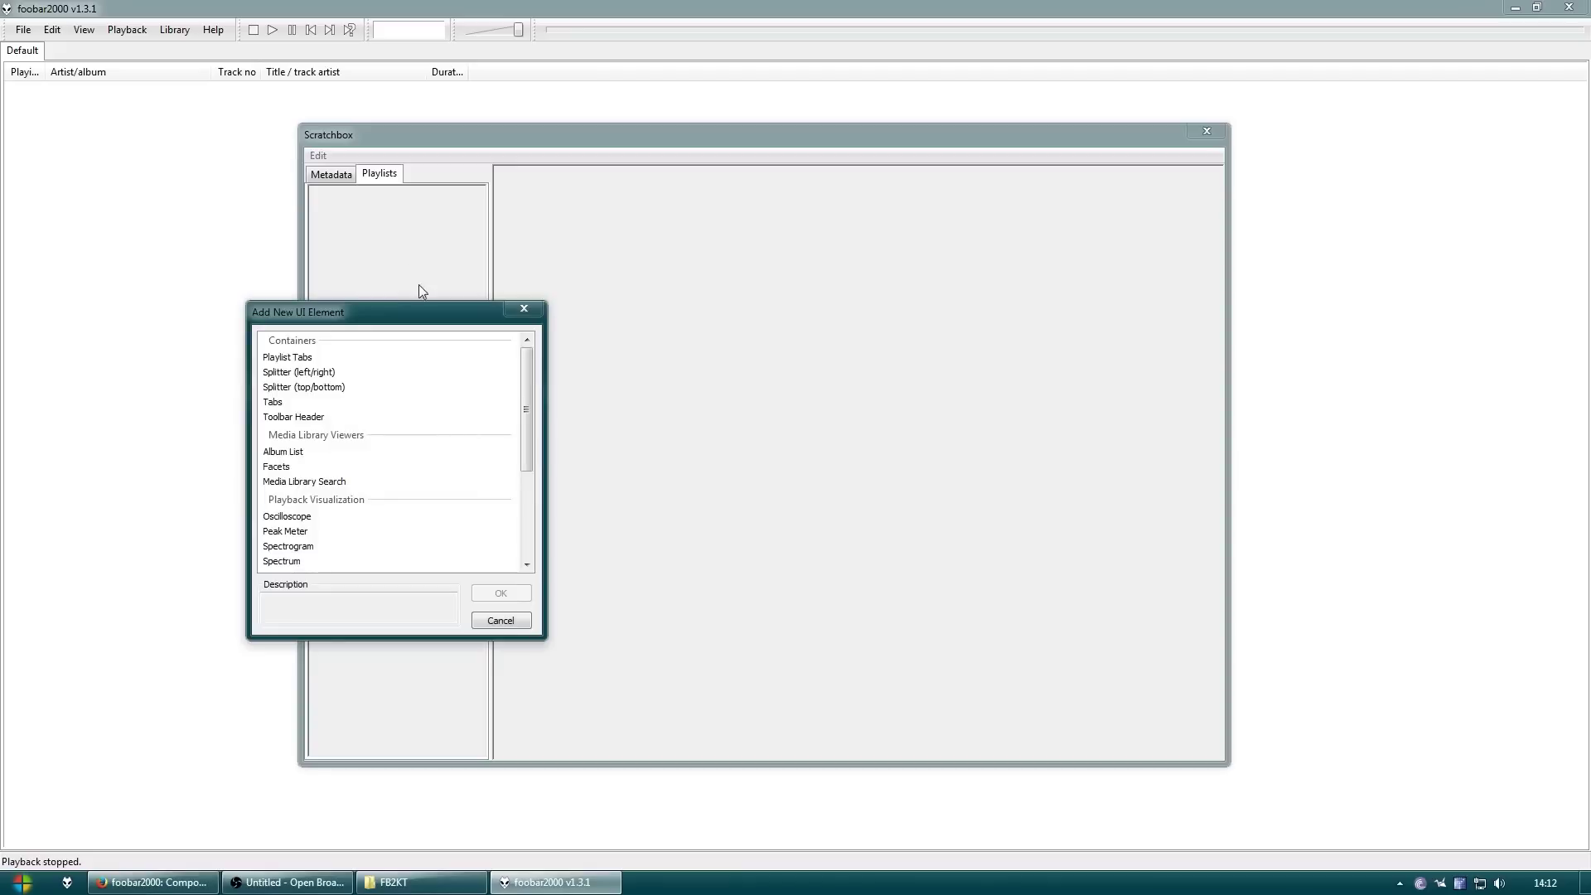
click(533, 313)
click(331, 175)
click(381, 339)
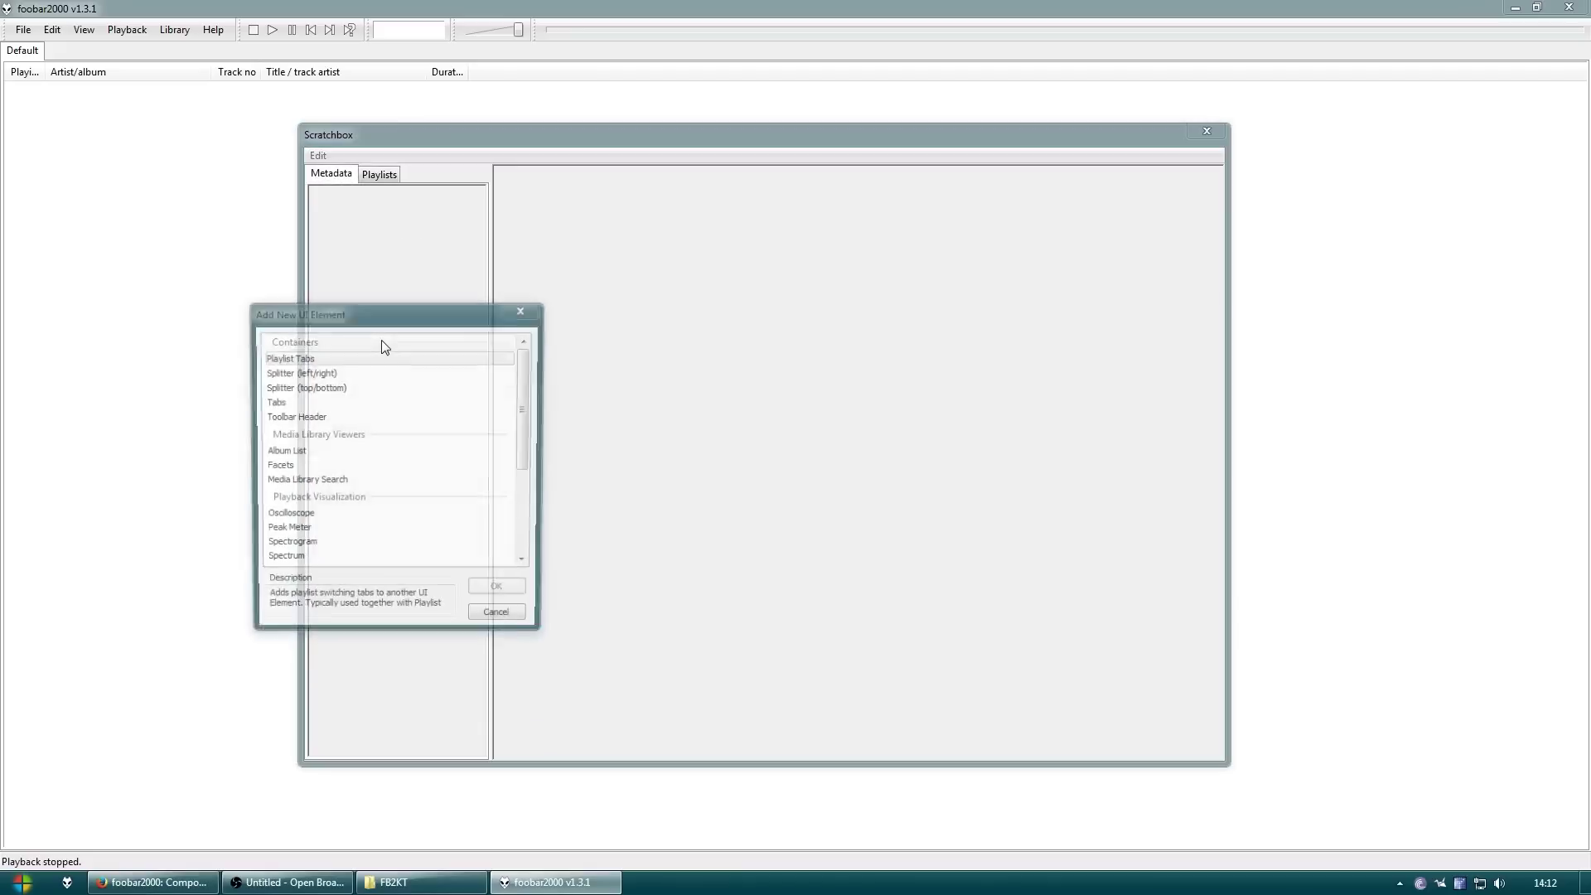
click(345, 388)
click(523, 588)
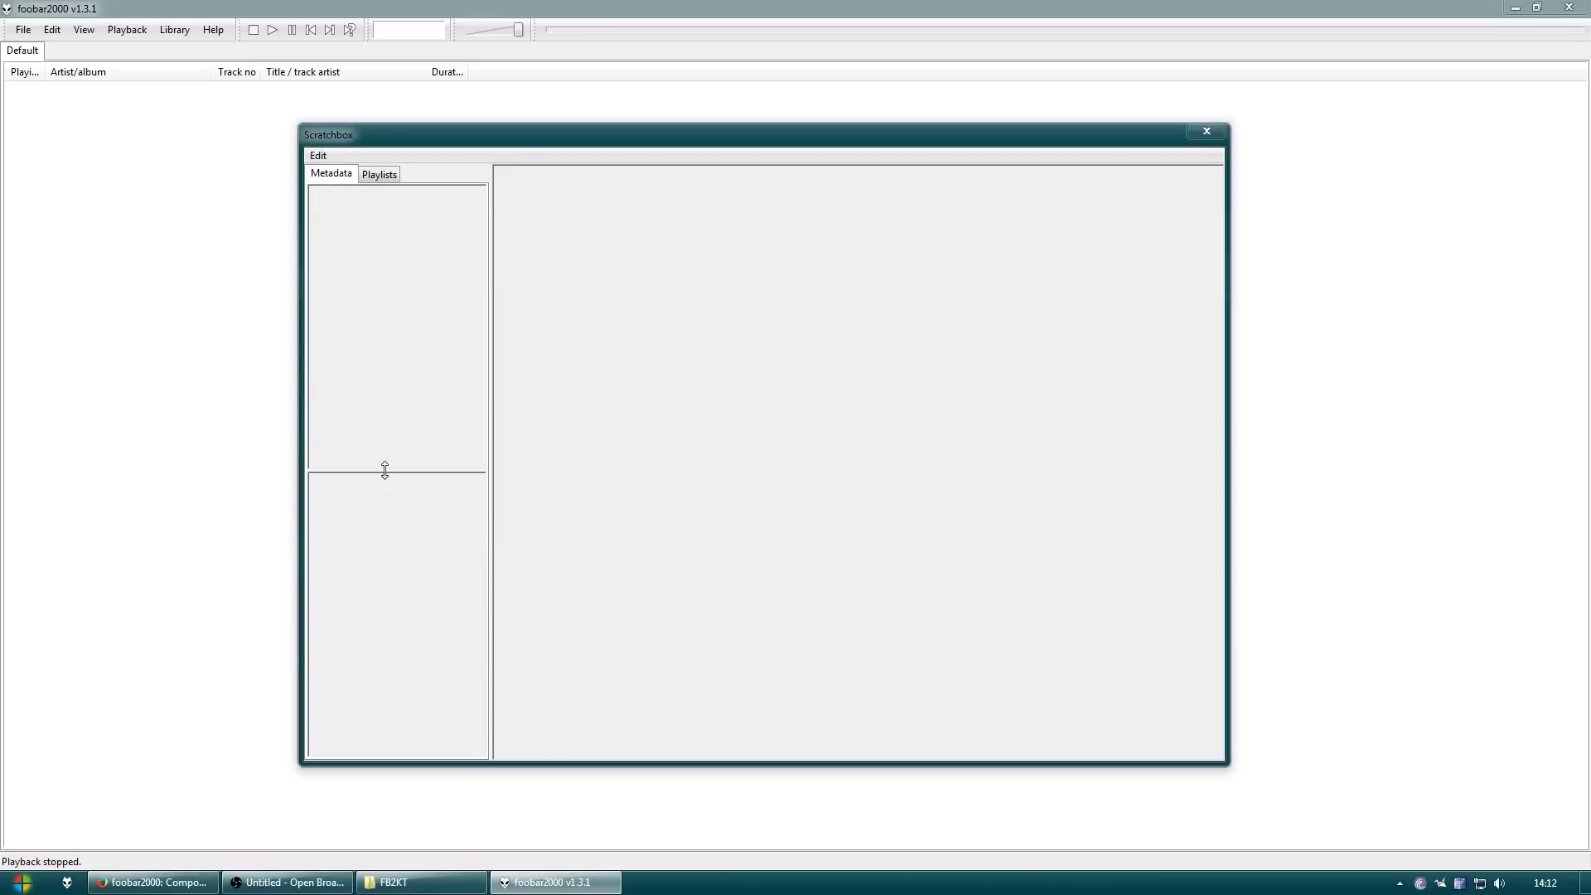
drag(385, 469, 383, 343)
Add an Album Art Viewer element to the upper pane of the Metadata tab
right_click(383, 272)
click(419, 282)
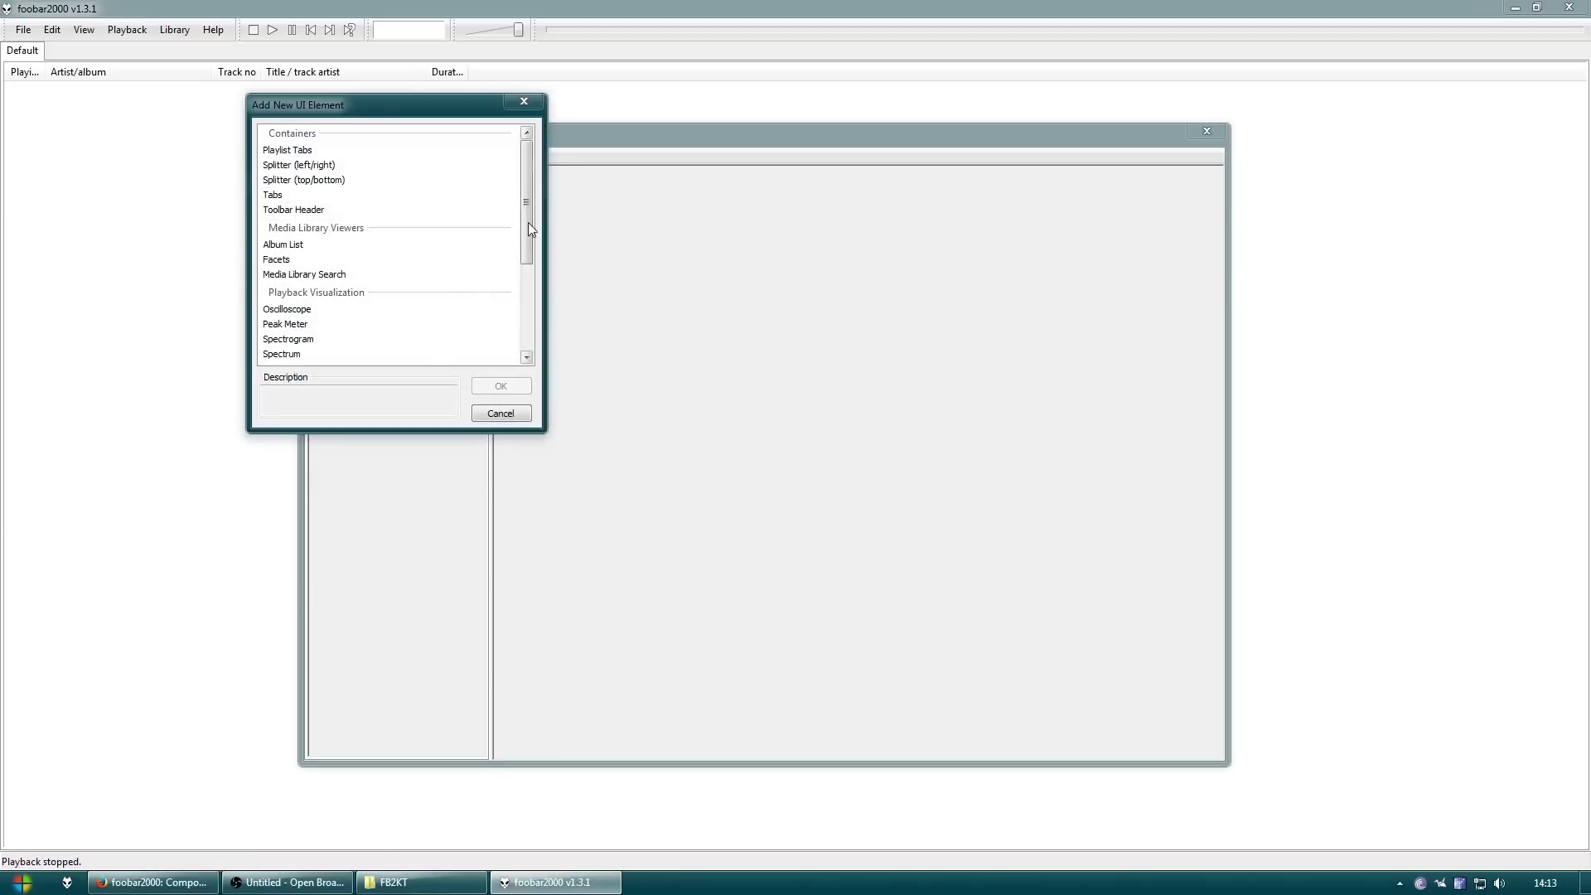
drag(528, 222, 525, 302)
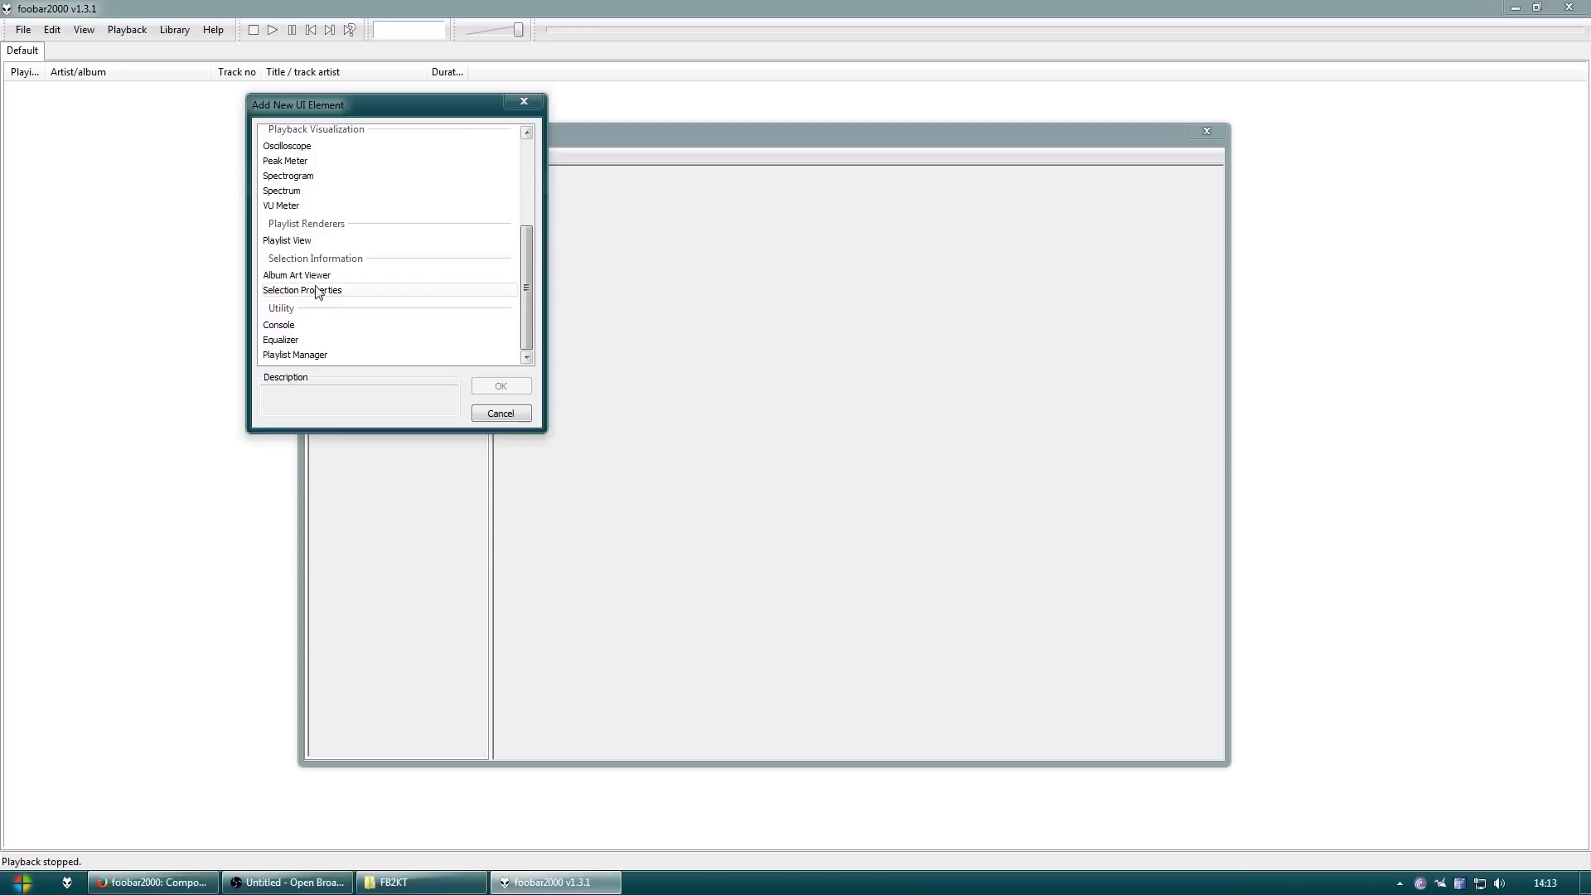
click(297, 275)
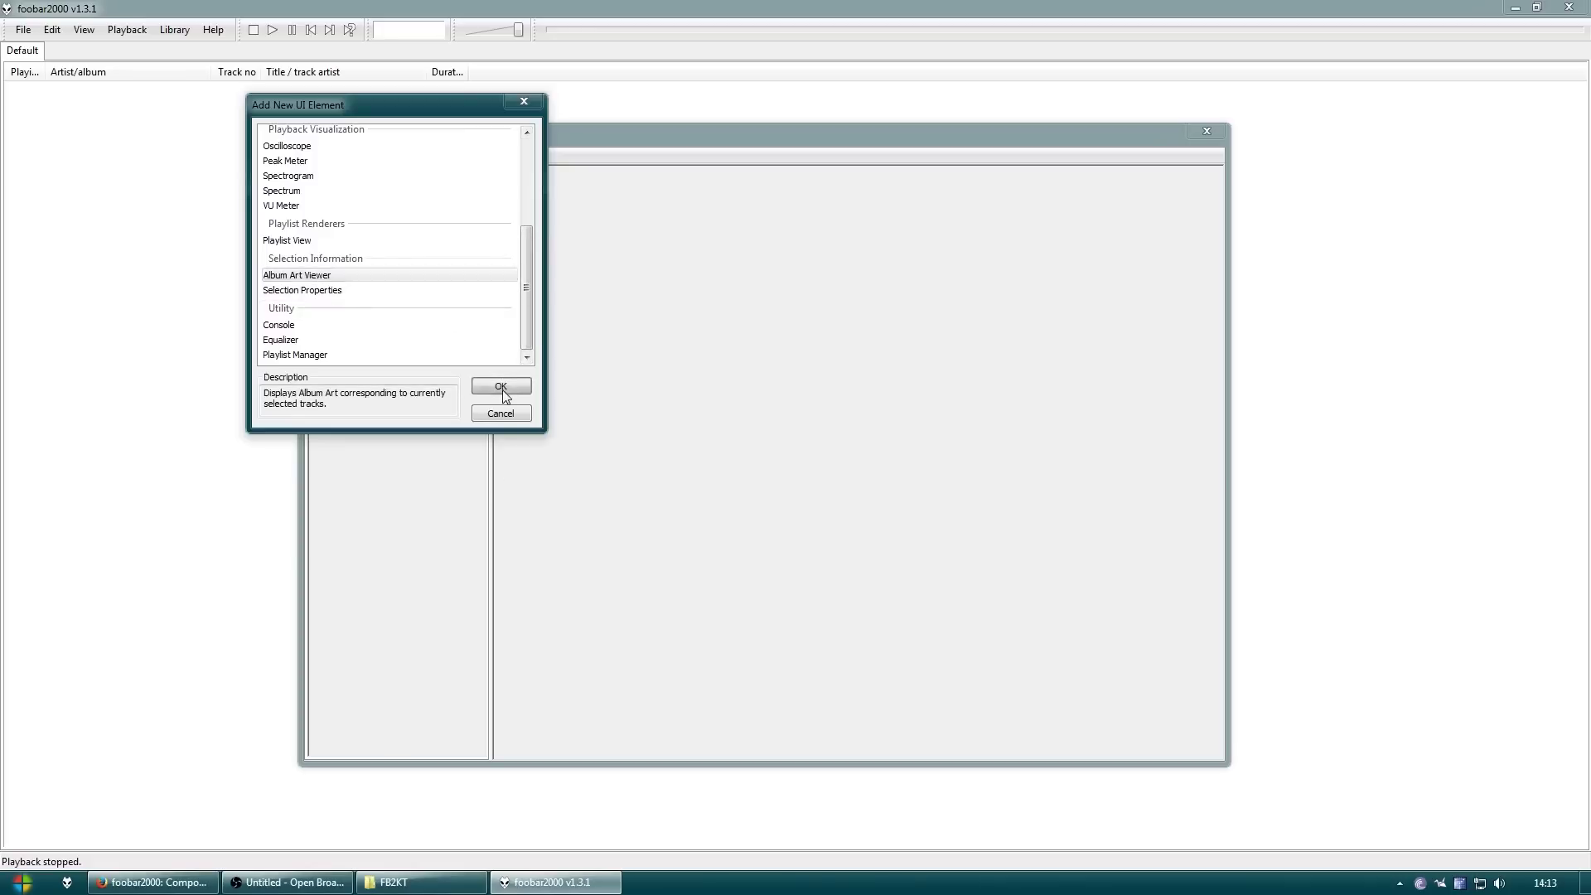
click(500, 386)
Add a Selection Properties element to the lower pane of the Metadata tab
right_click(409, 466)
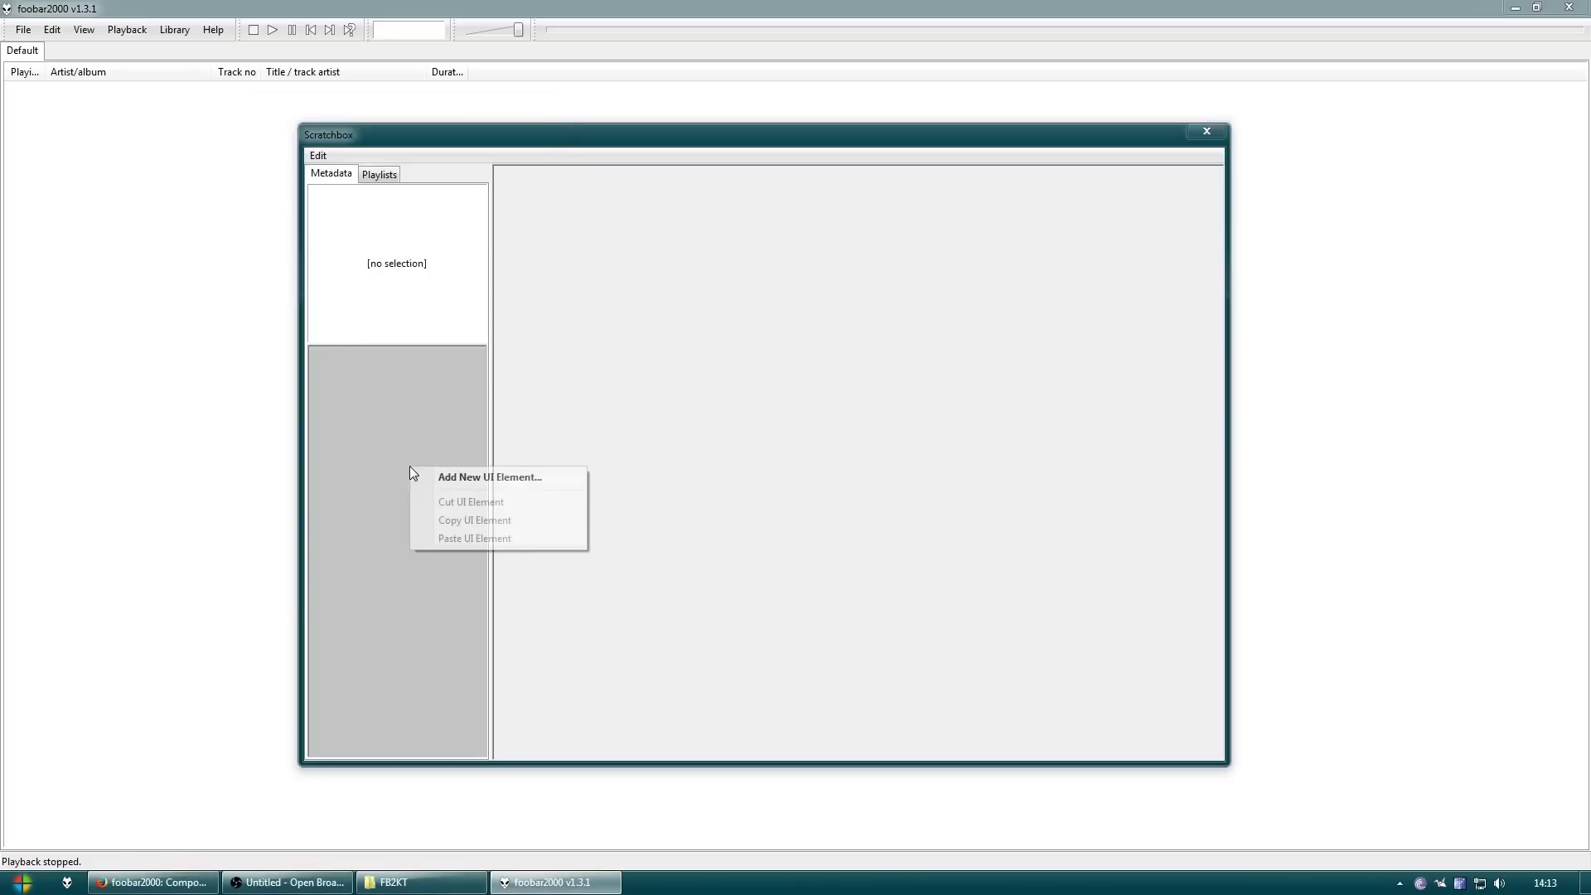
click(477, 478)
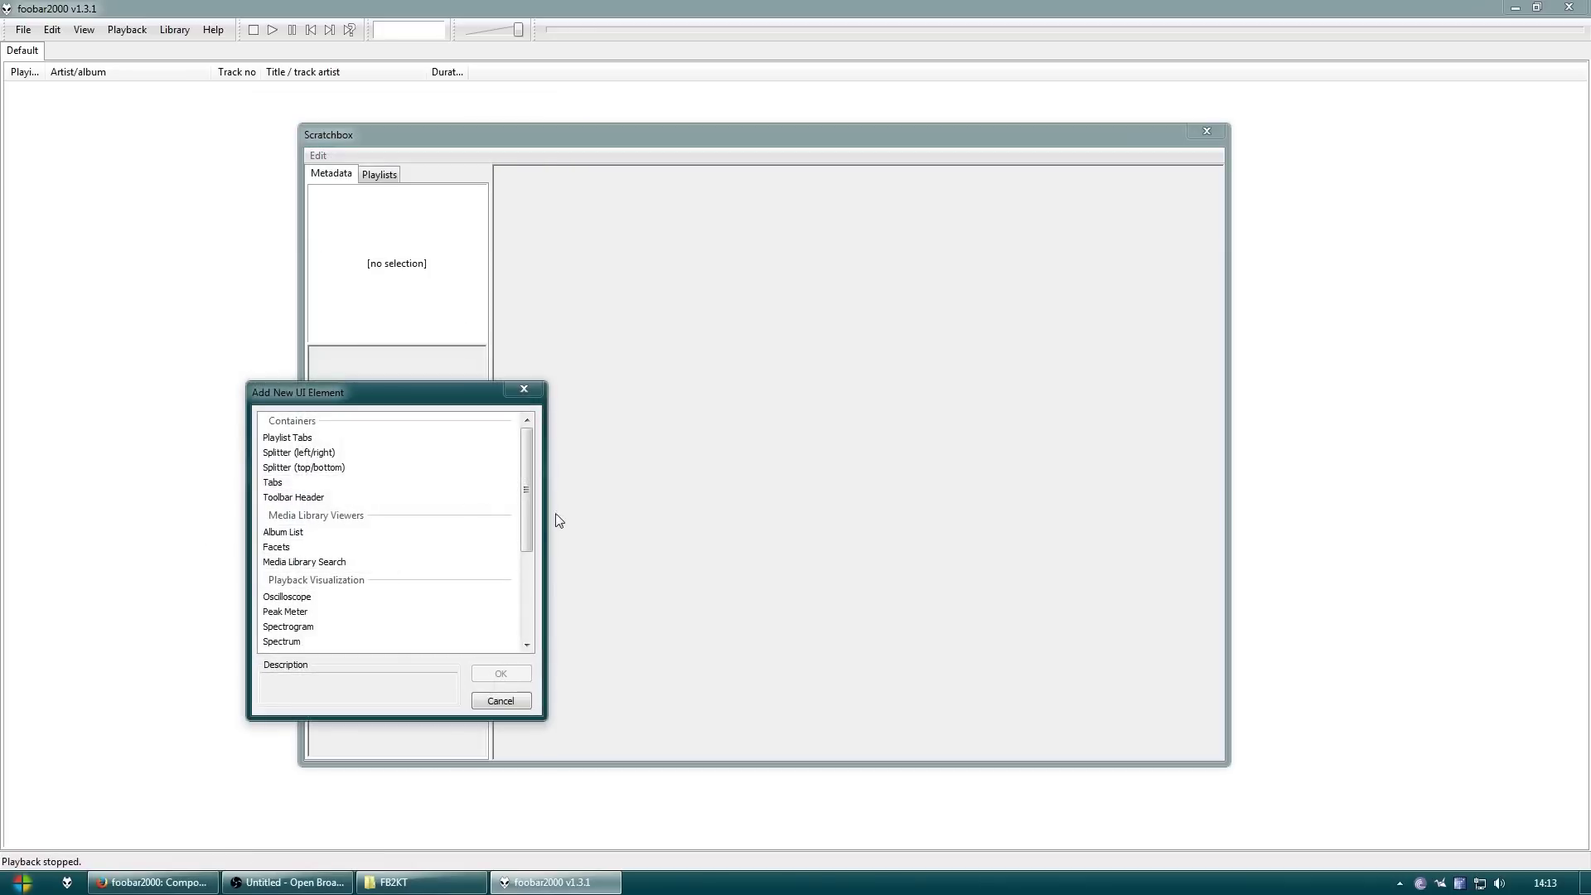
drag(526, 494, 523, 571)
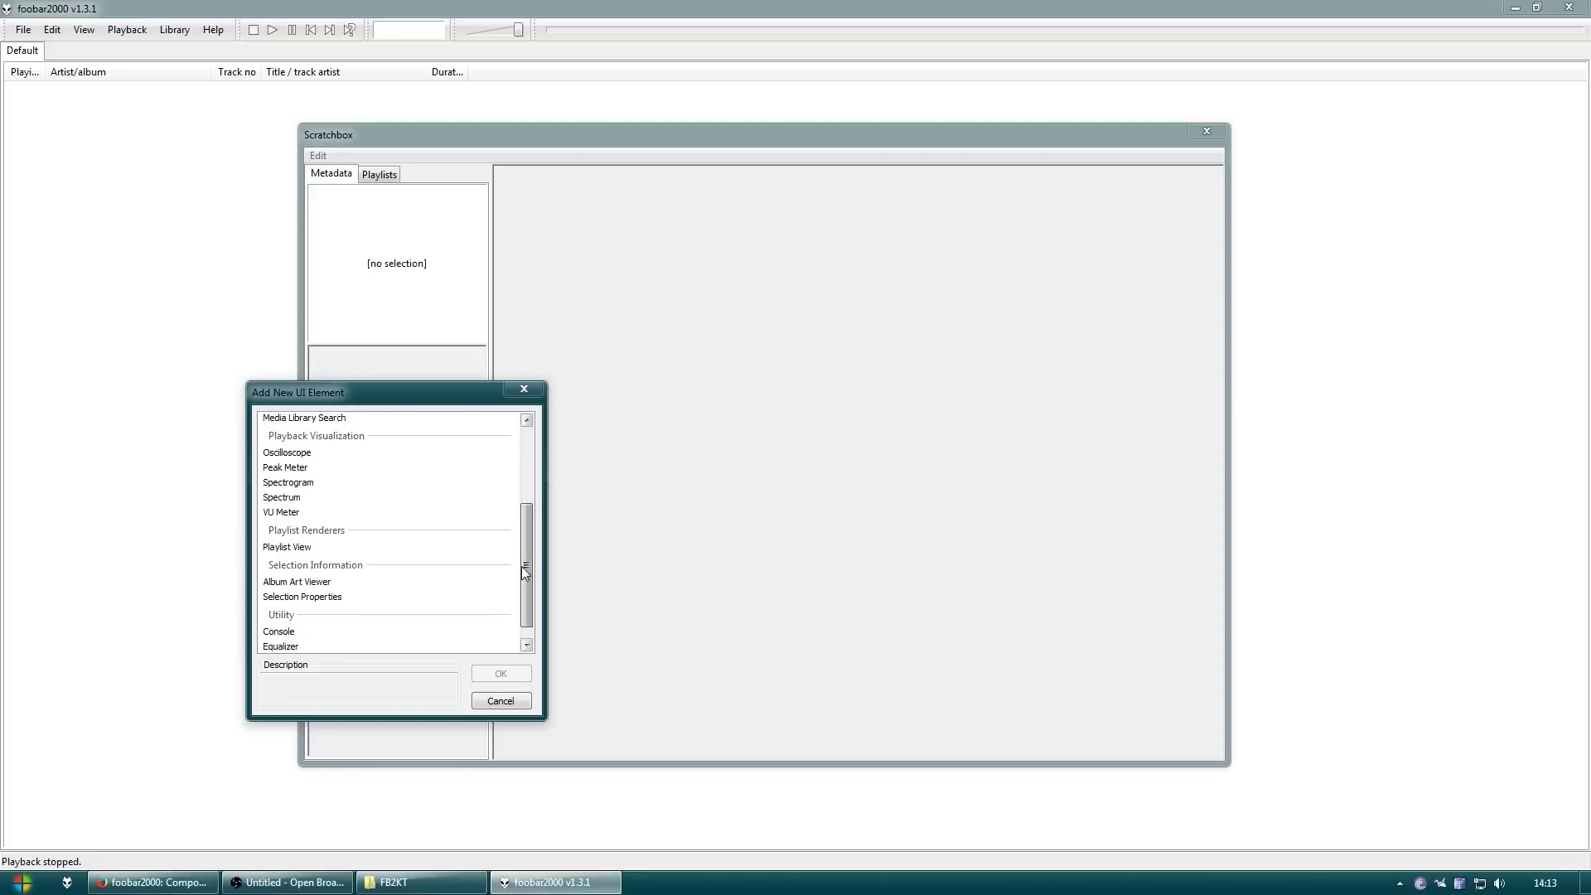
click(352, 601)
click(501, 673)
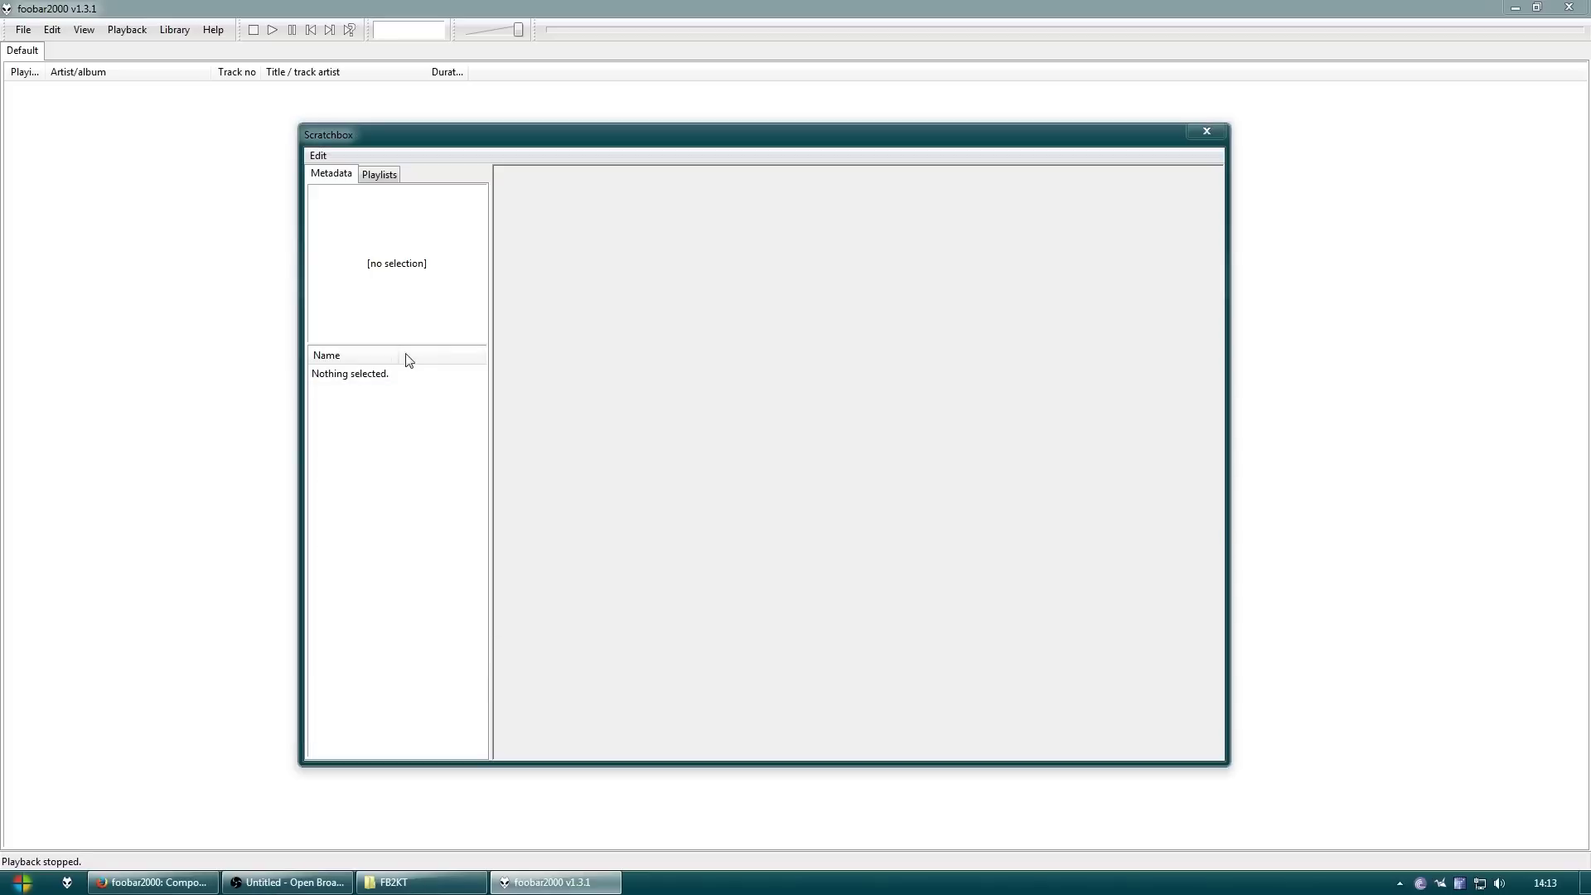
Add a Playlist Manager element to the Playlists tab and fit its Playlist name and Items columns within the pane
click(380, 174)
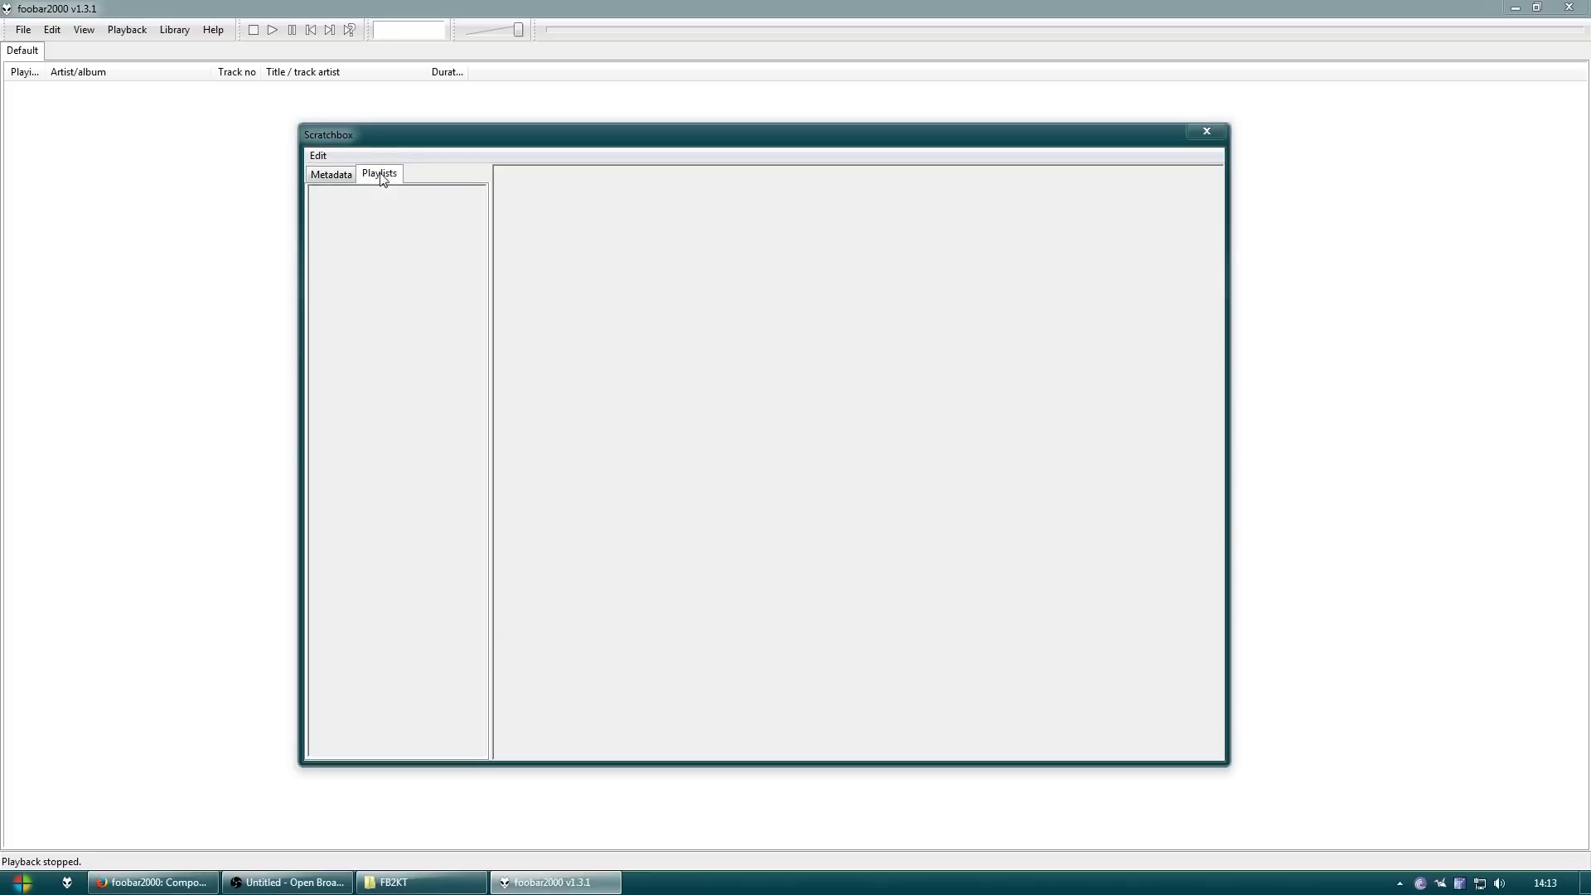
click(406, 270)
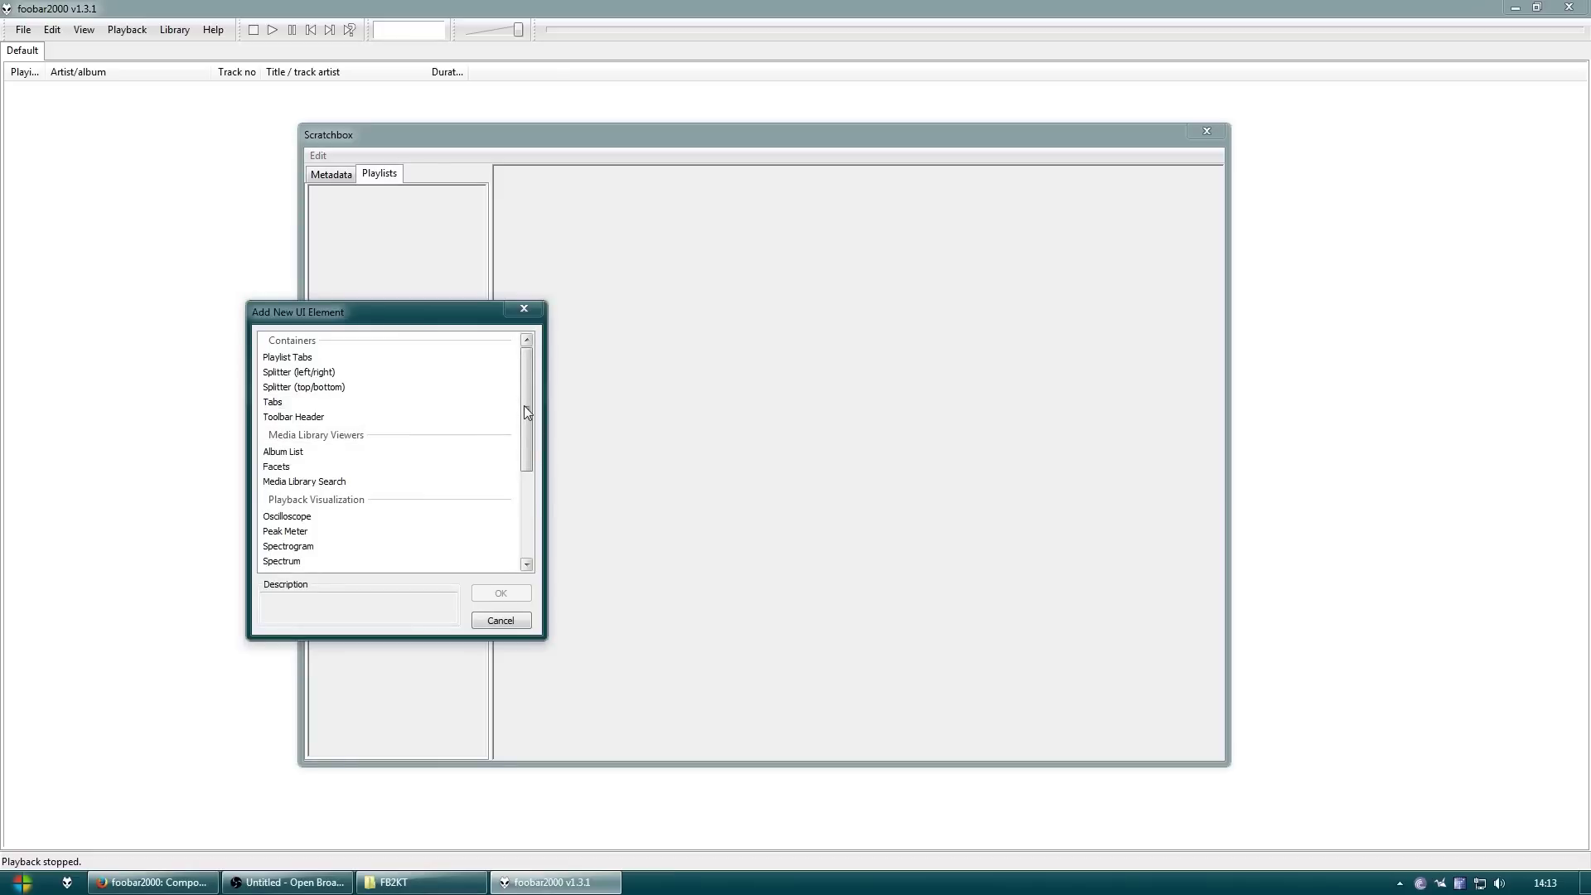
drag(524, 405, 522, 496)
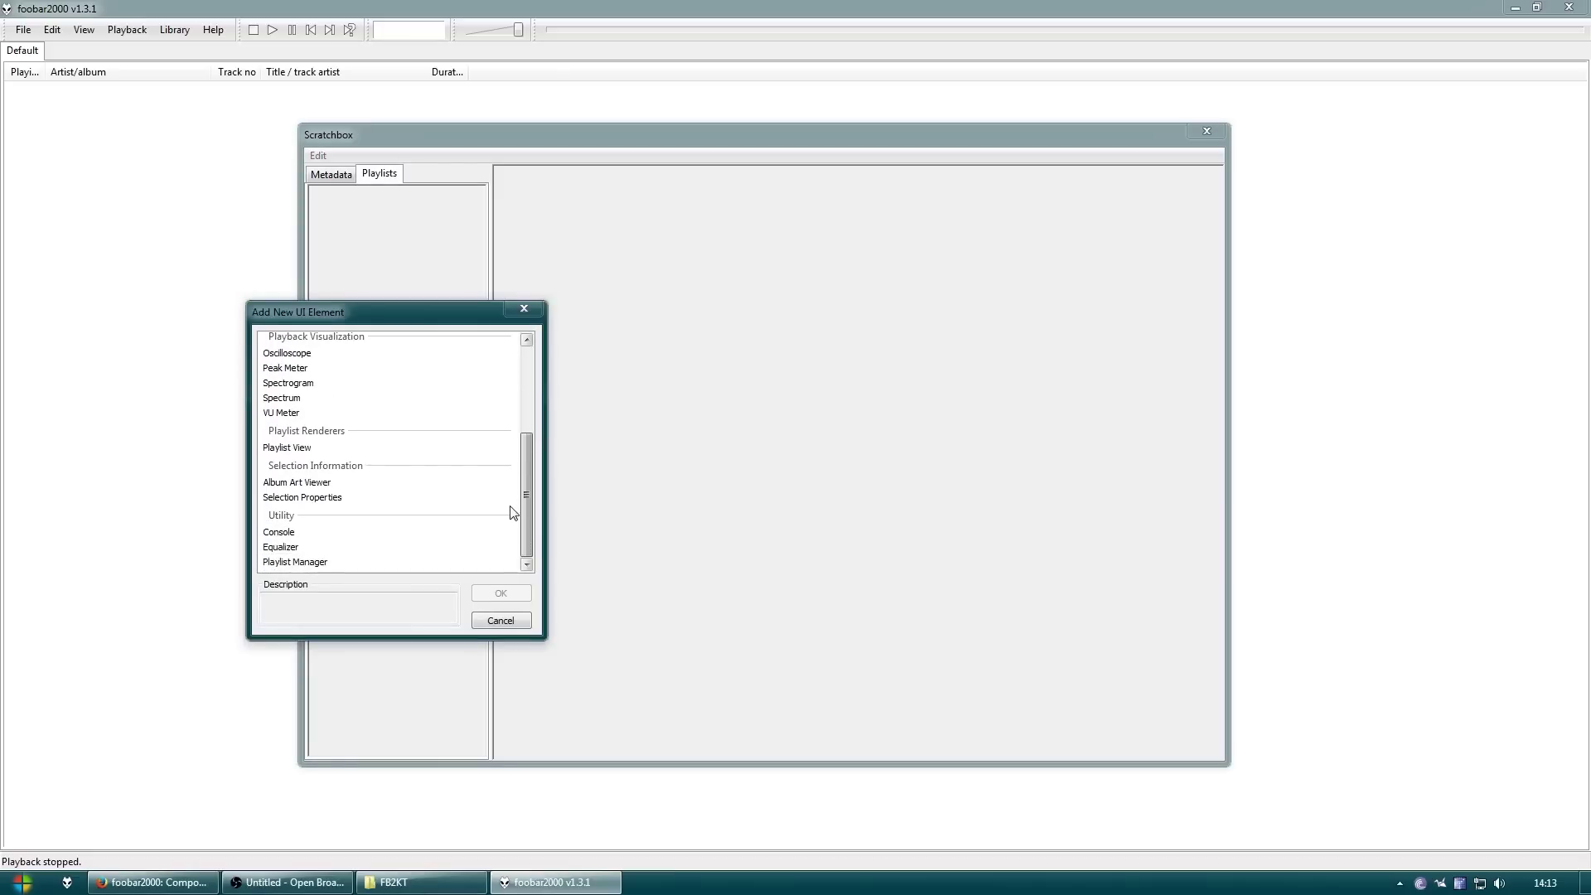
click(339, 562)
click(491, 591)
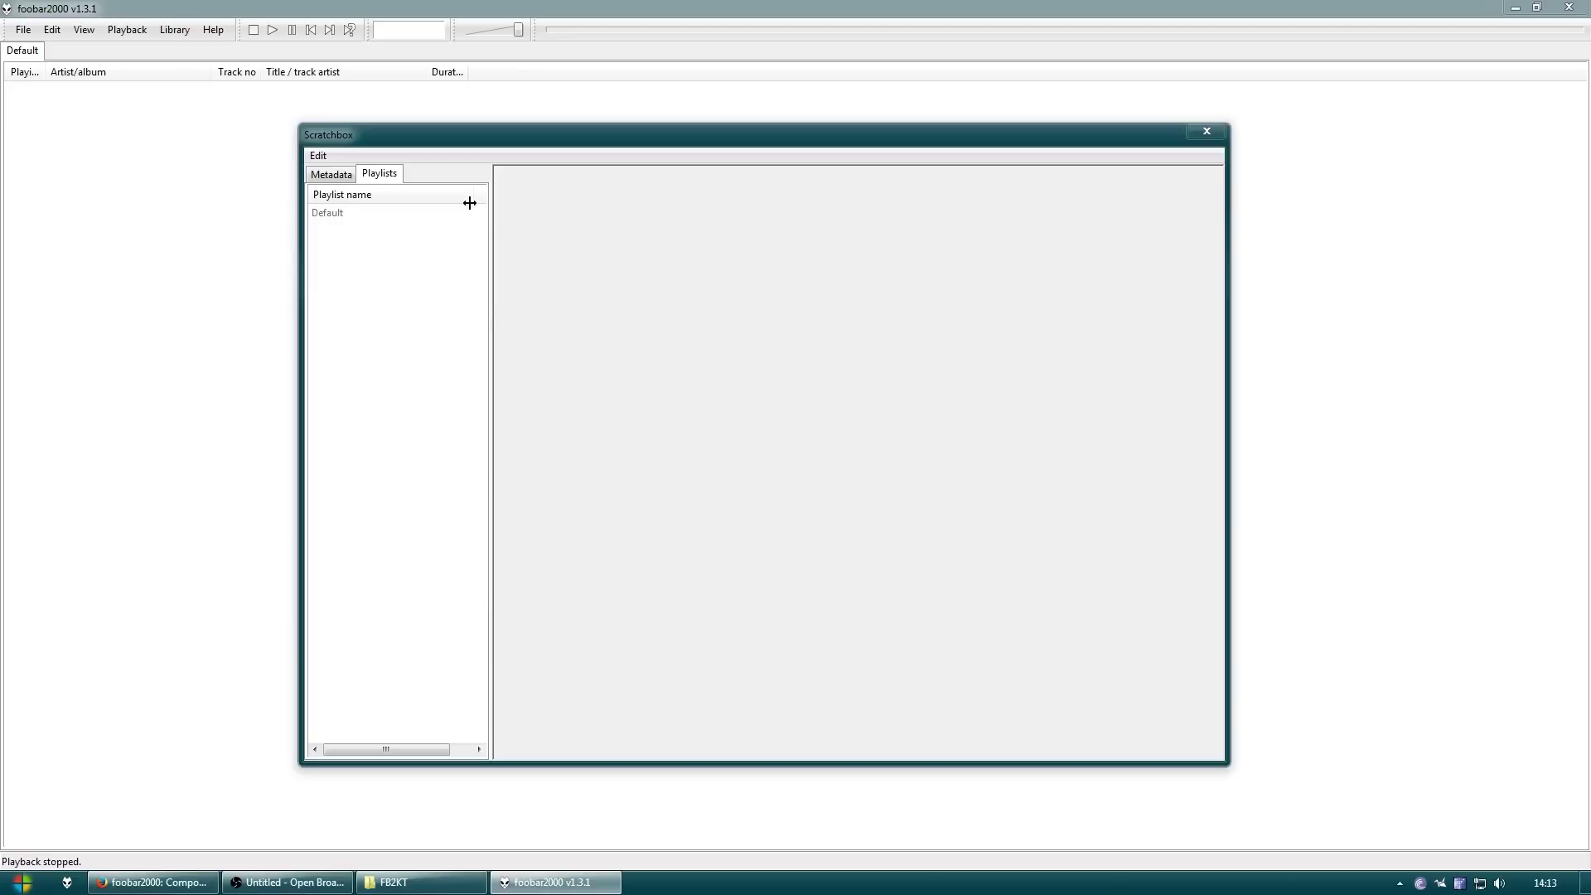
mouse_move(470, 203)
mouse_down()
mouse_move(423, 197)
mouse_move(483, 210)
mouse_up()
click(340, 177)
click(383, 175)
double_click(479, 195)
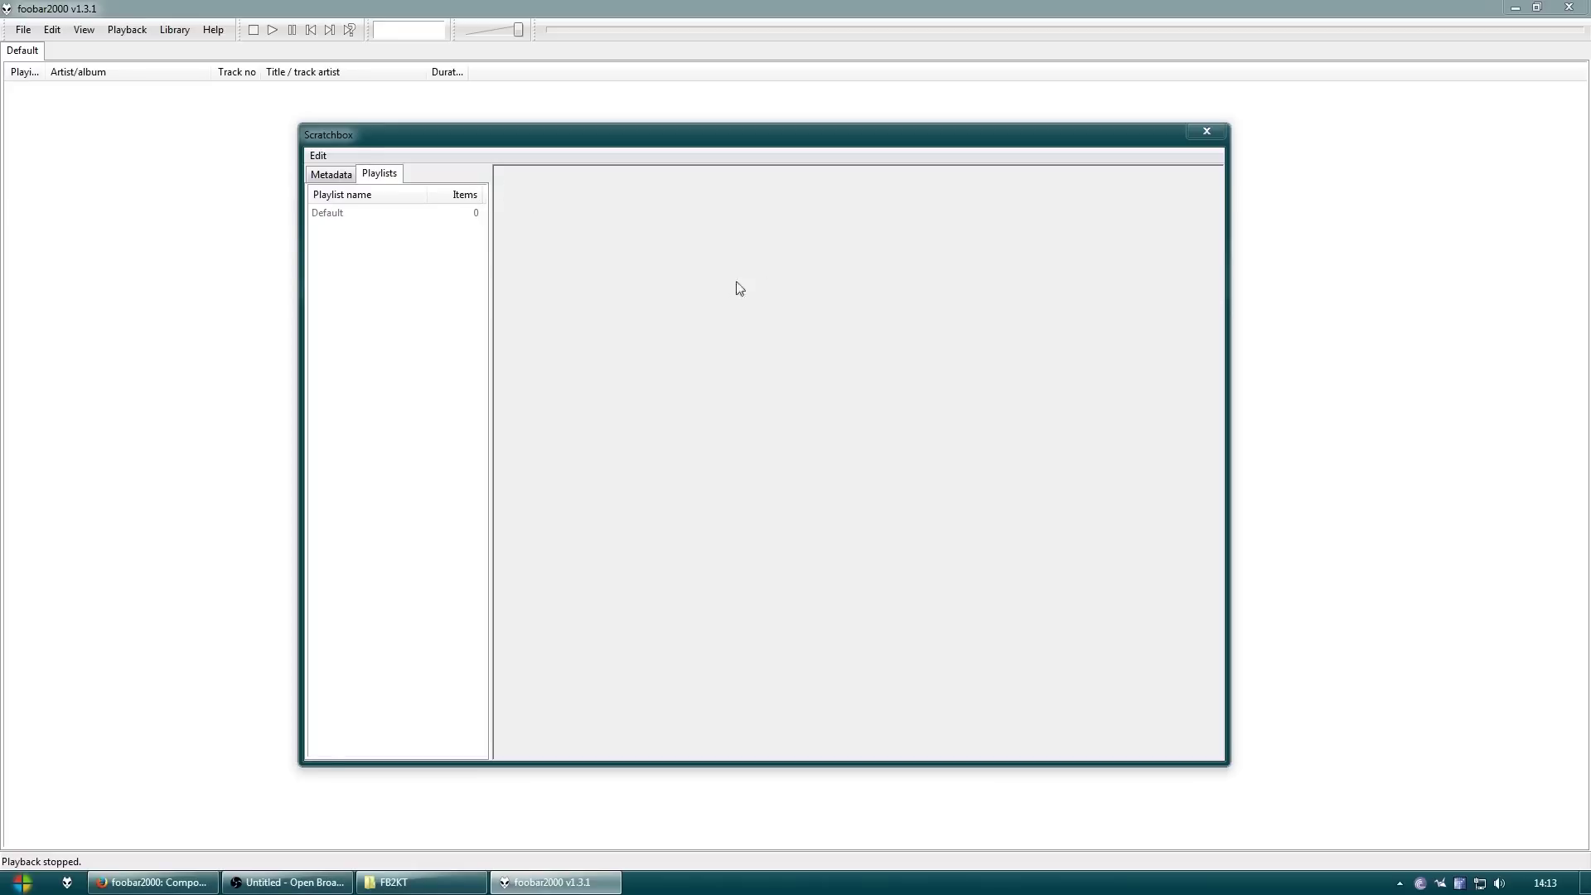
Add a Splitter (top/bottom) element to the large right pane and shrink its upper part to a little over a quarter of the height
right_click(674, 394)
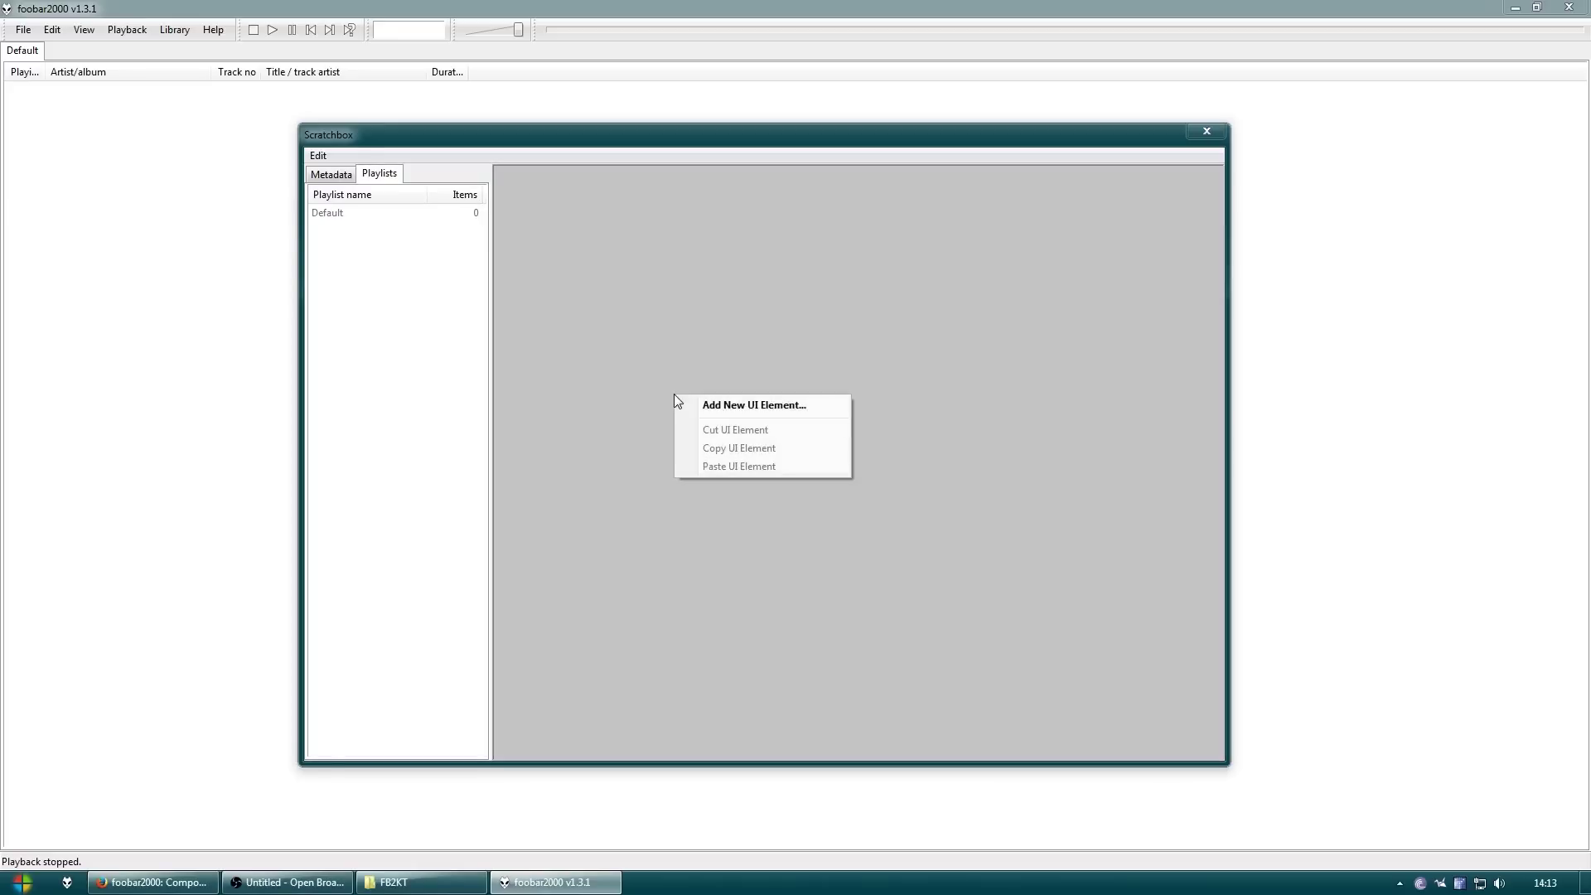
click(704, 405)
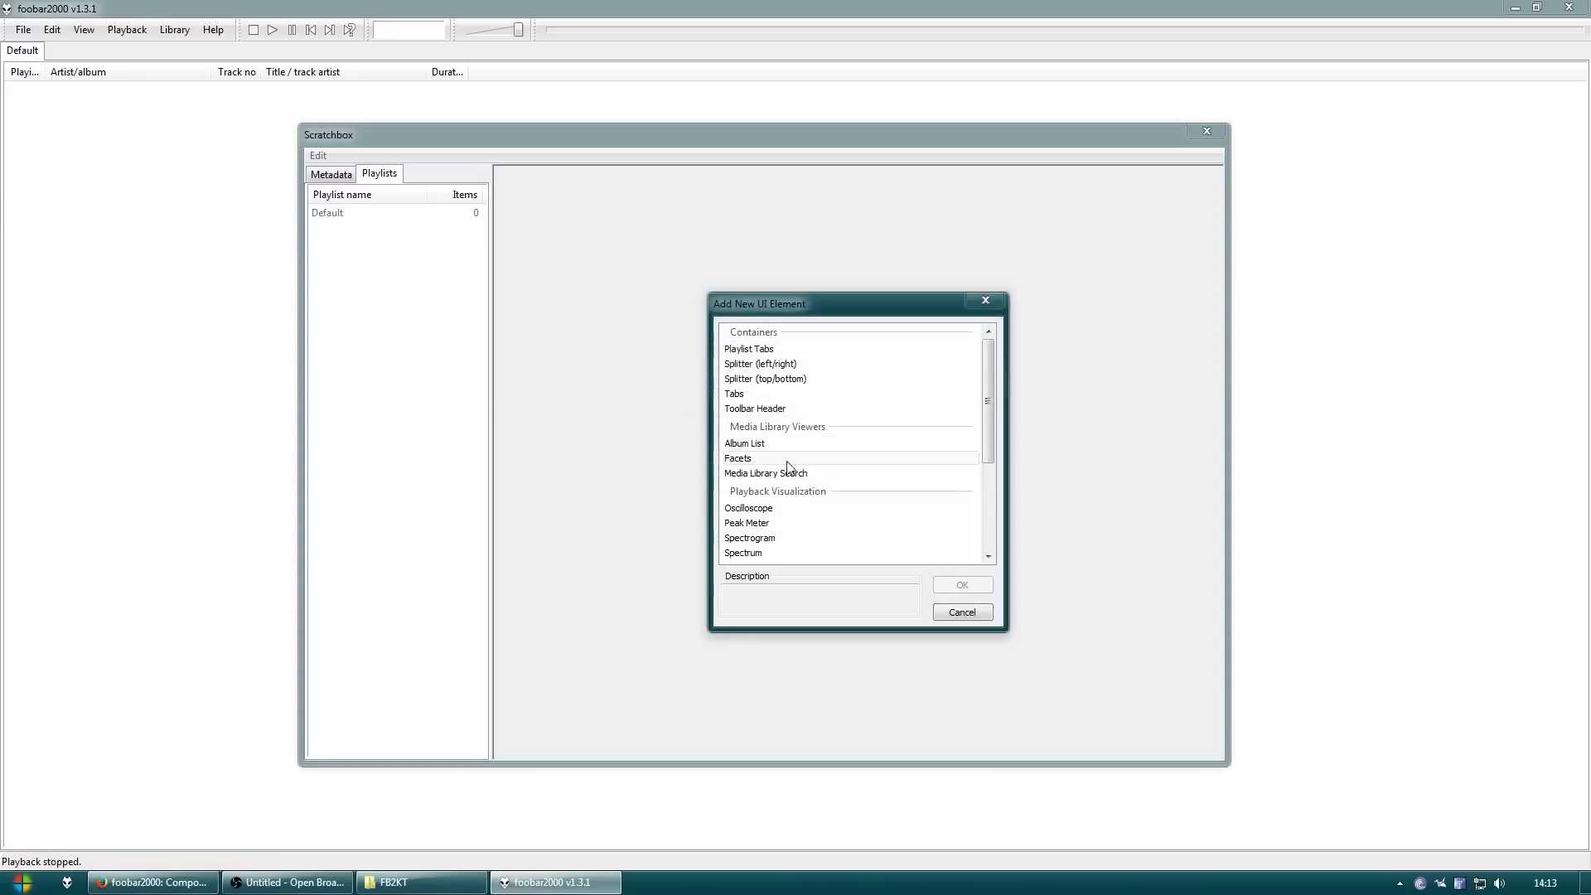
click(795, 379)
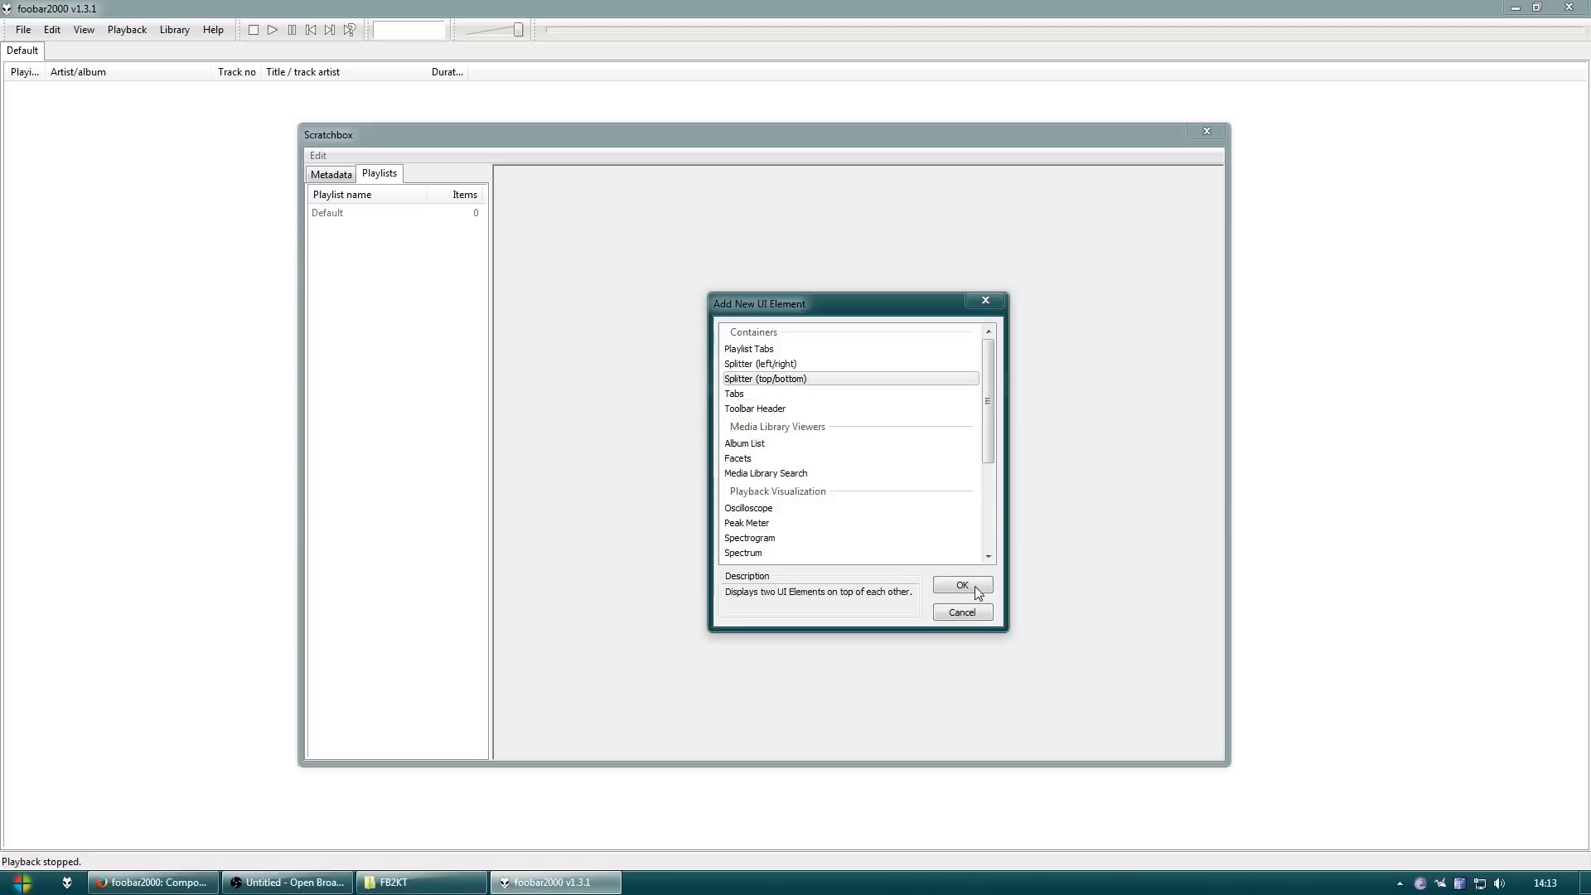
click(962, 585)
drag(804, 462, 806, 330)
Add a Facets element to the upper part of the large right pane
right_click(804, 258)
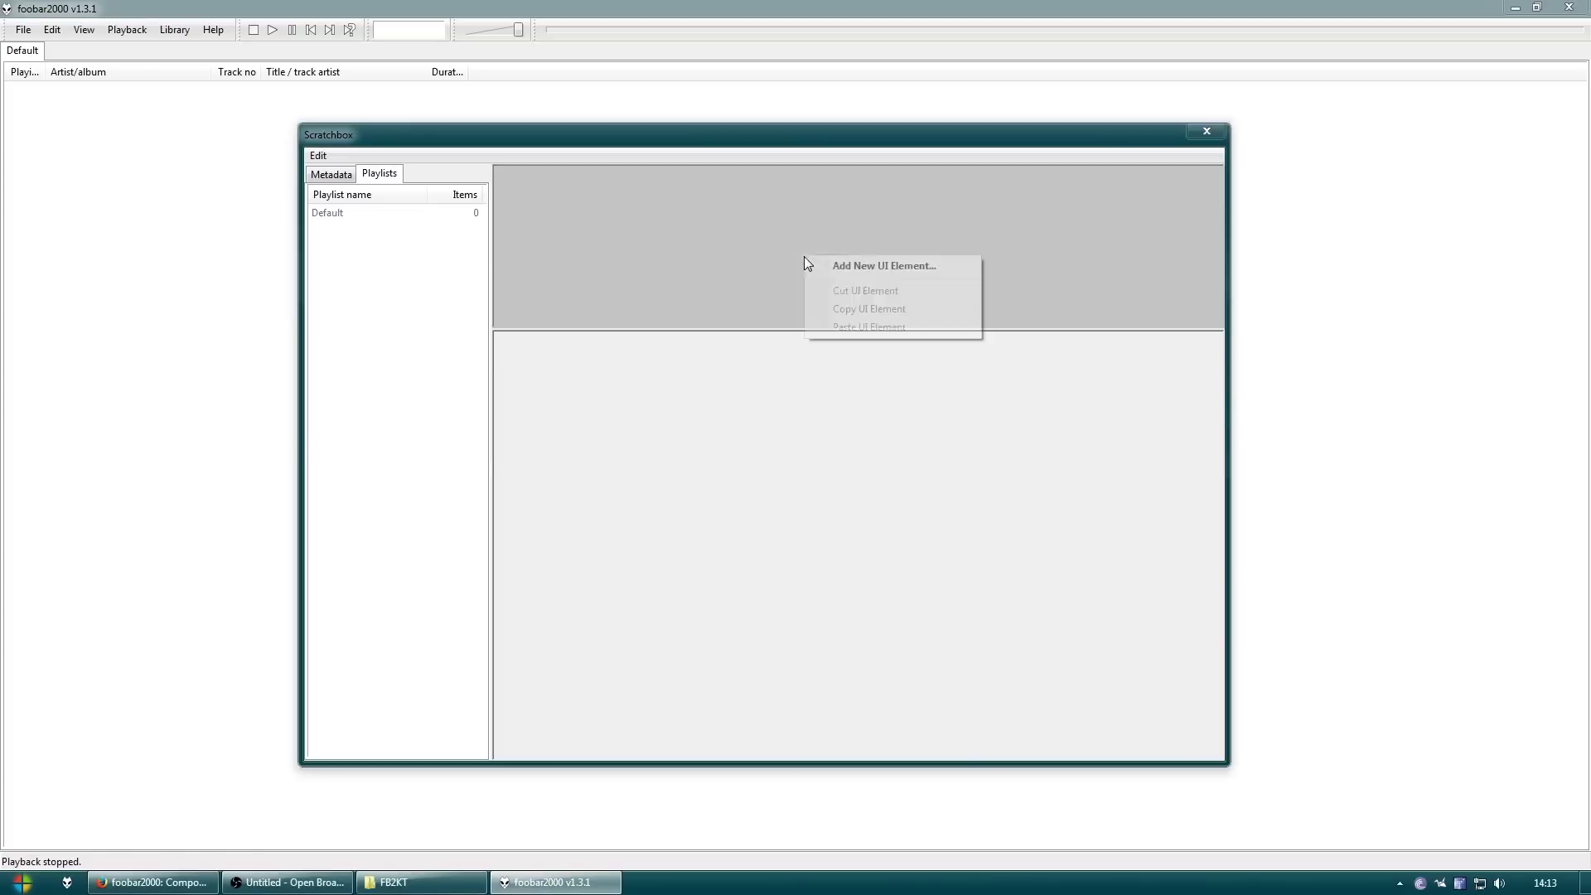
click(859, 267)
click(762, 242)
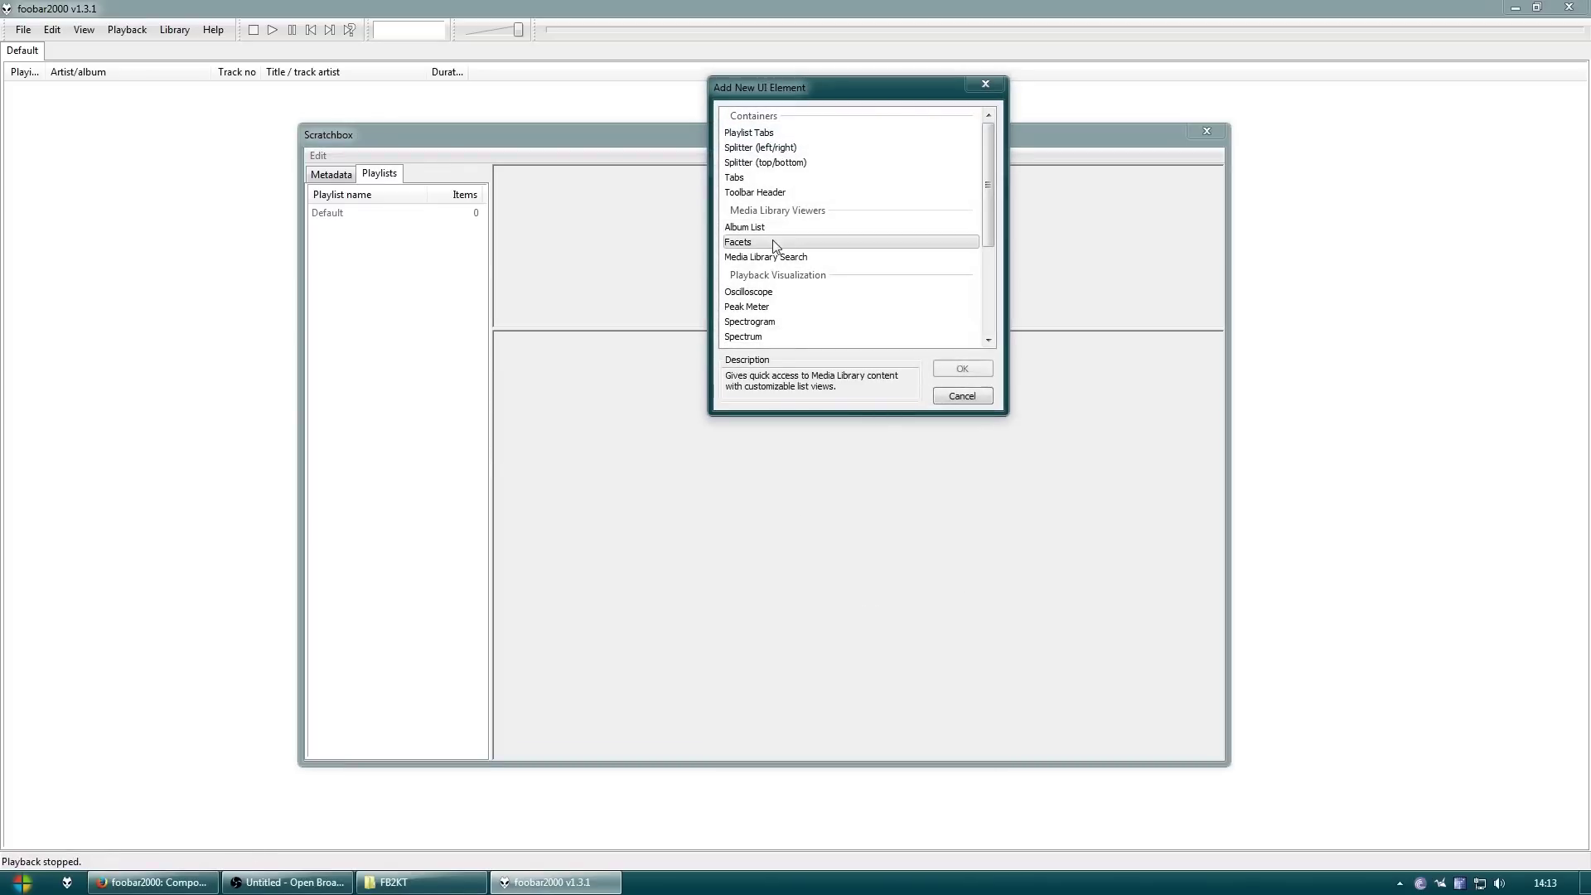
click(966, 368)
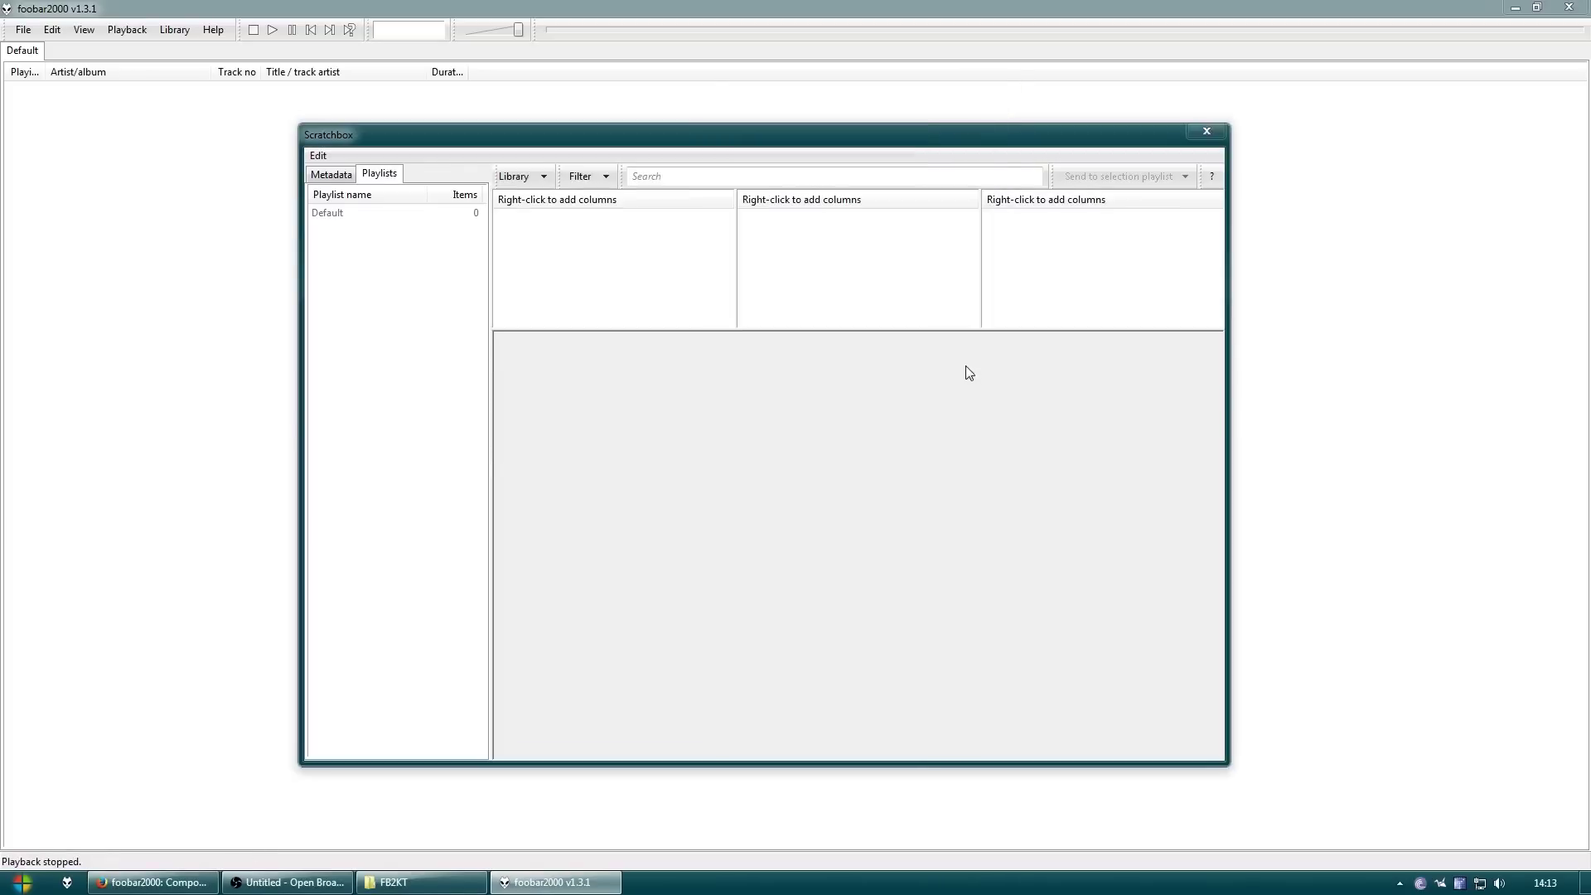
Assign the Genre, Artist and Album columns to the three empty Facets panes, in that order
right_click(577, 198)
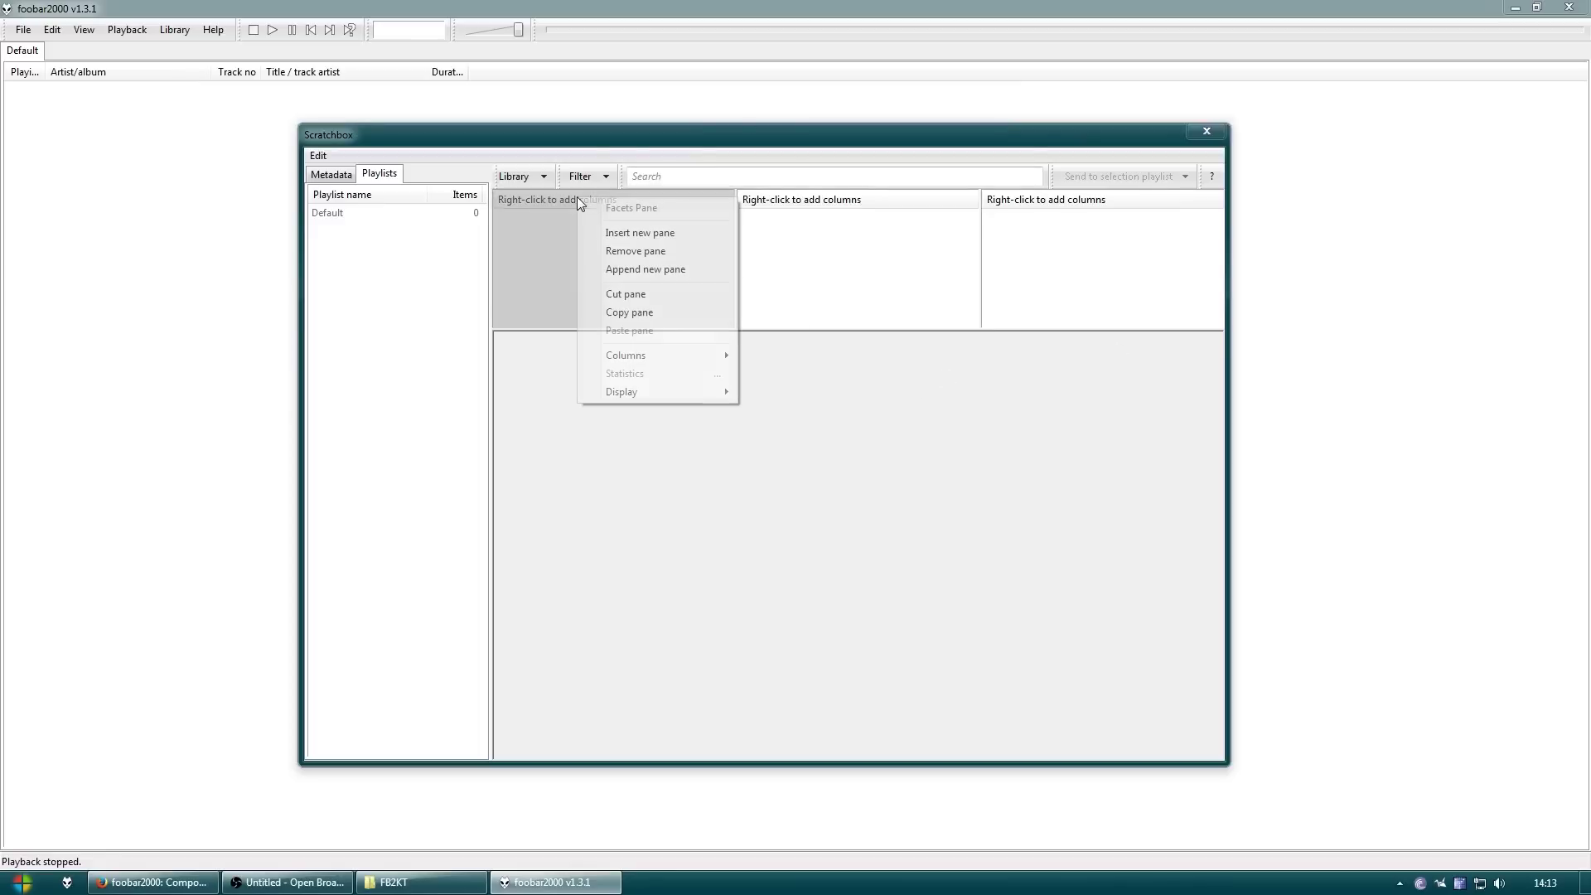
mouse_move(692, 362)
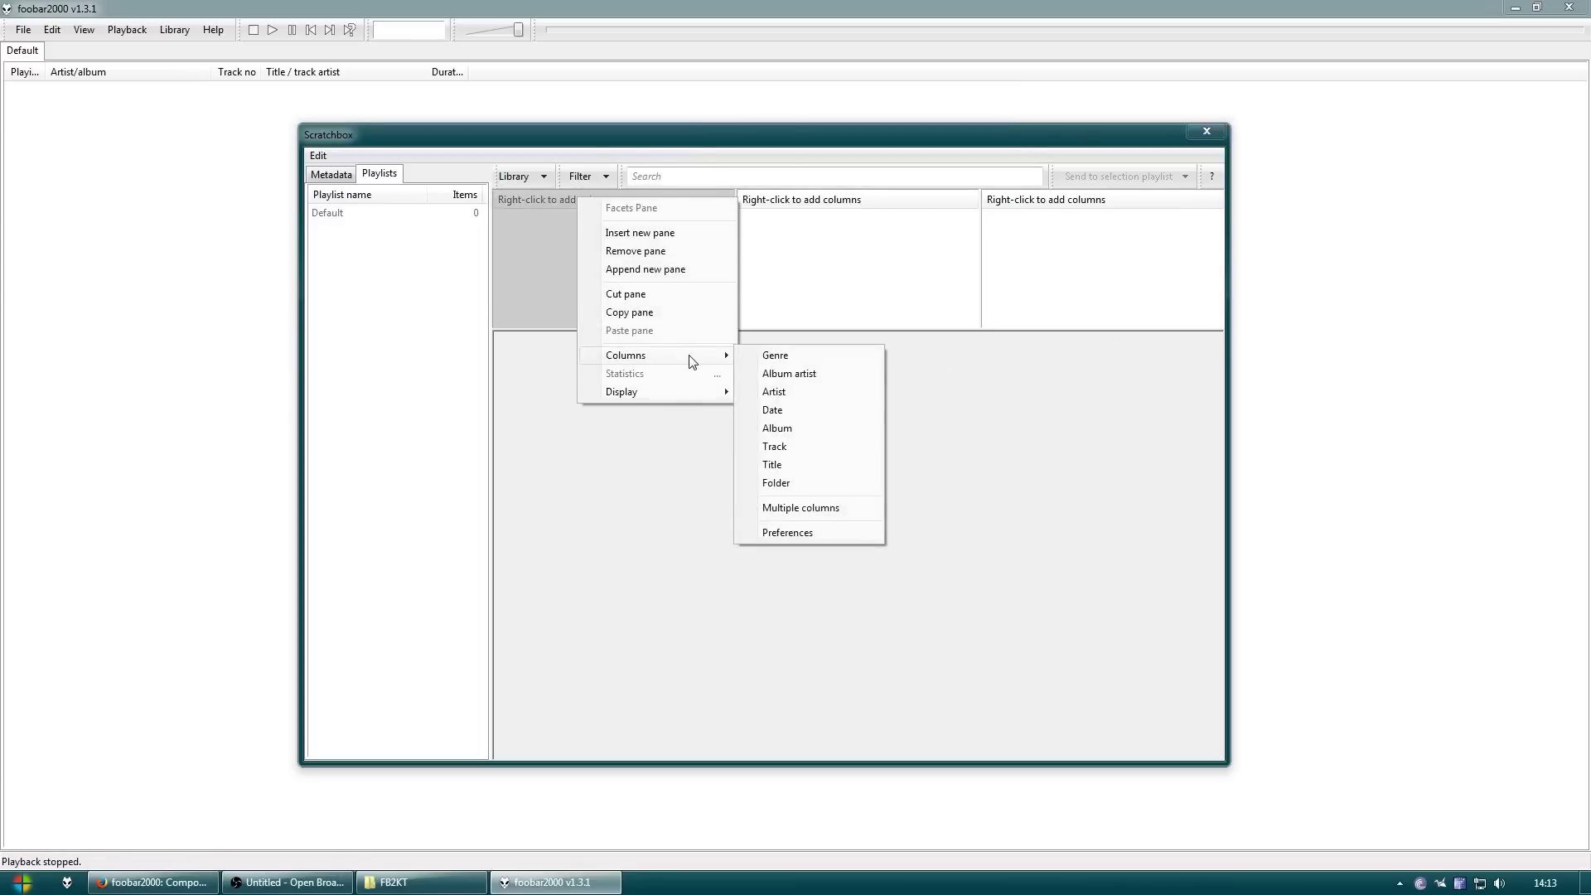
click(754, 356)
right_click(787, 205)
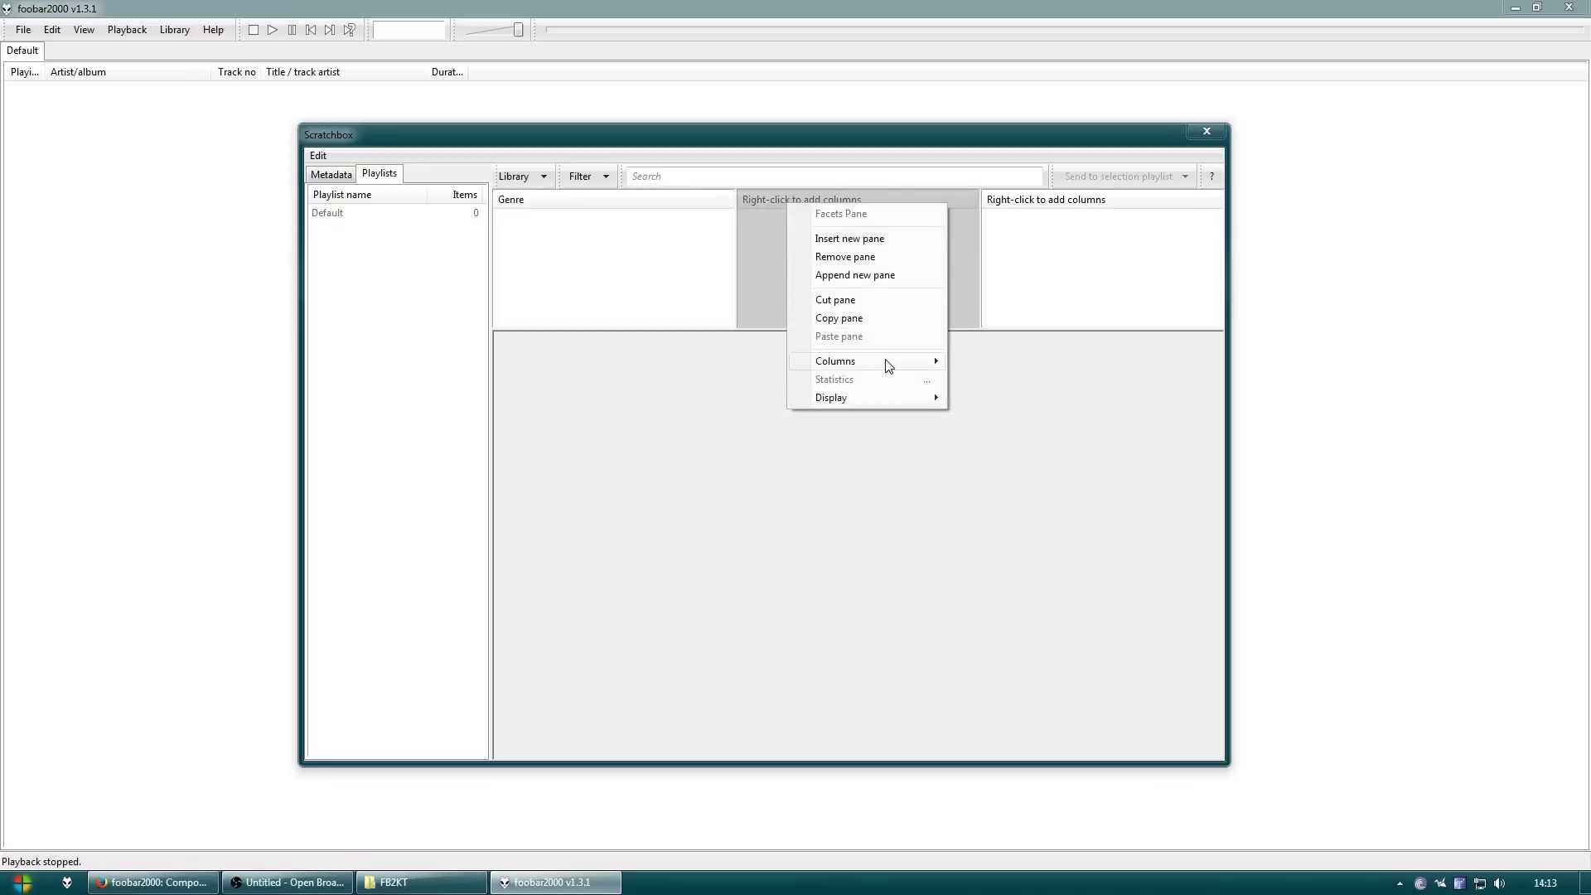
mouse_move(888, 366)
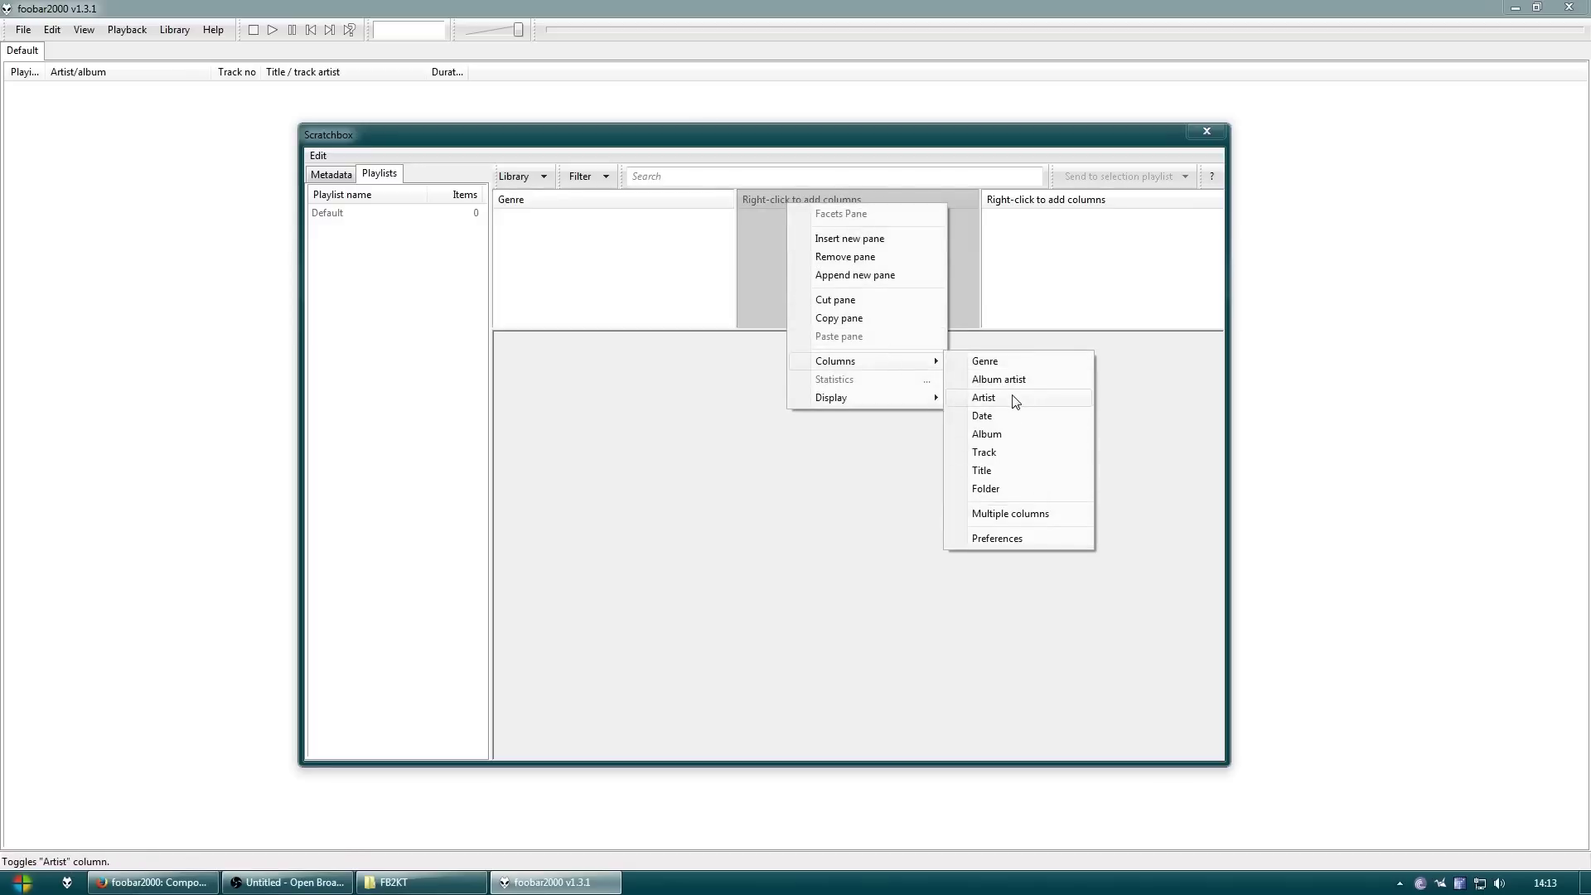
click(1015, 398)
right_click(1035, 197)
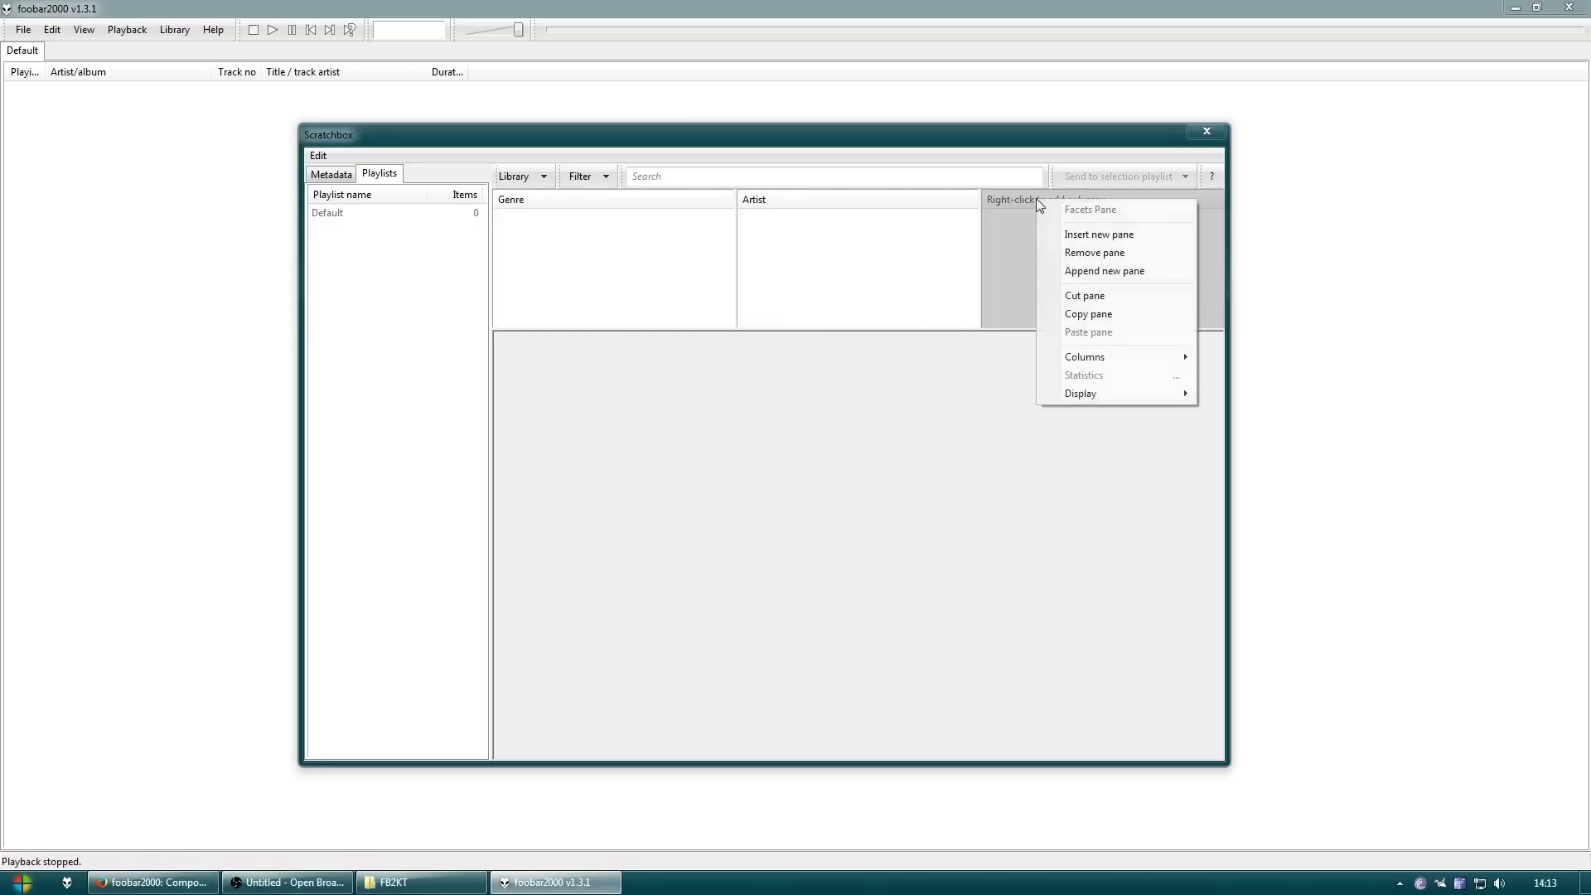
mouse_move(1092, 364)
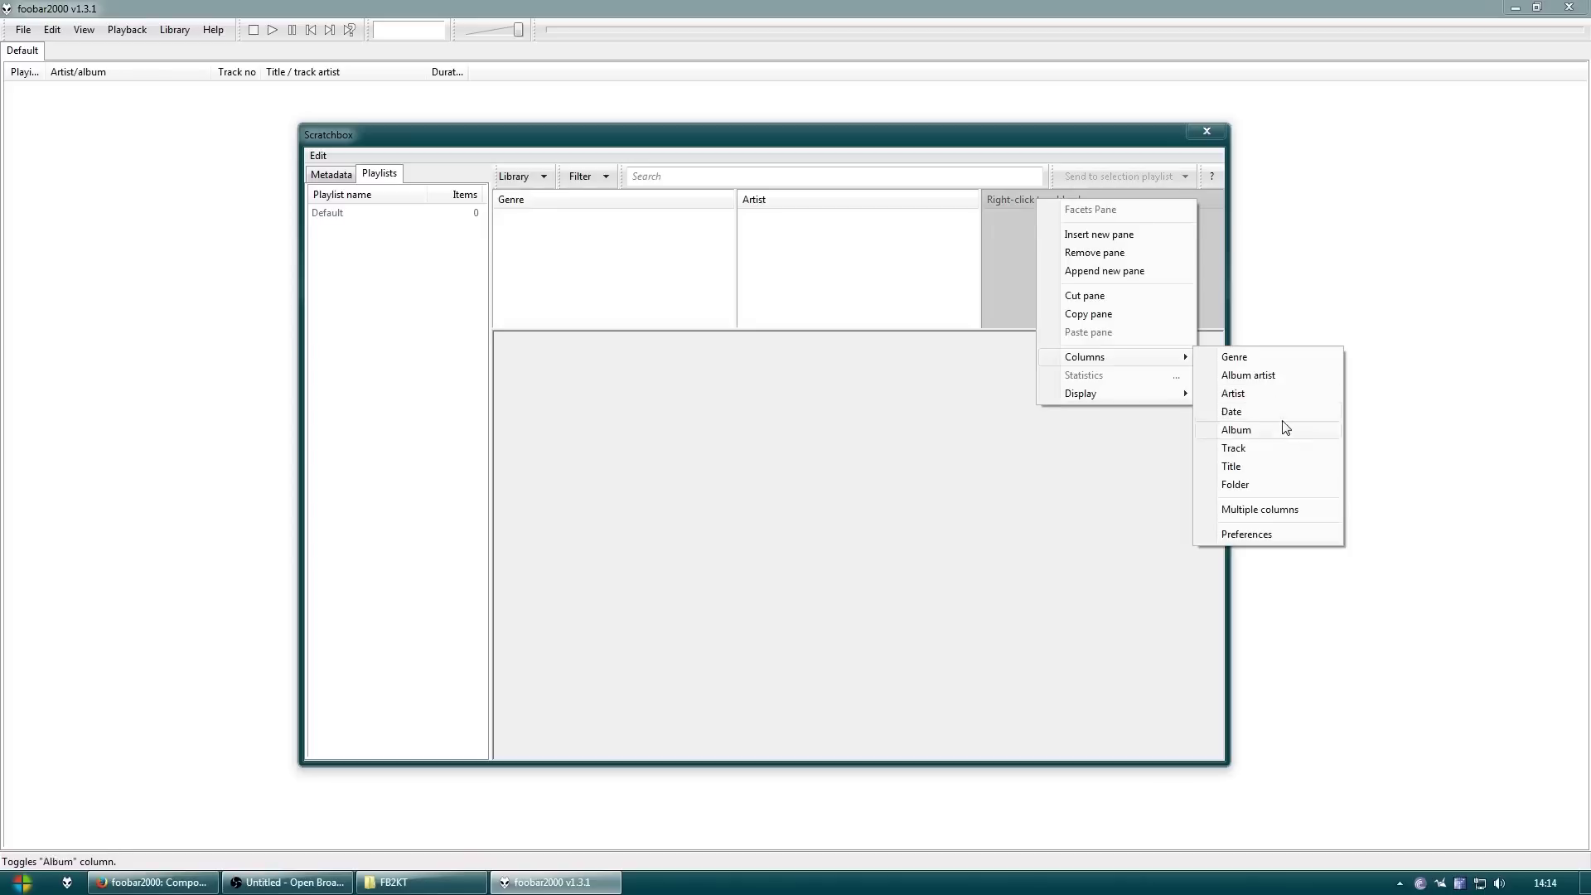
click(1249, 428)
Change the middle Facets pane's column to Album artist
right_click(878, 203)
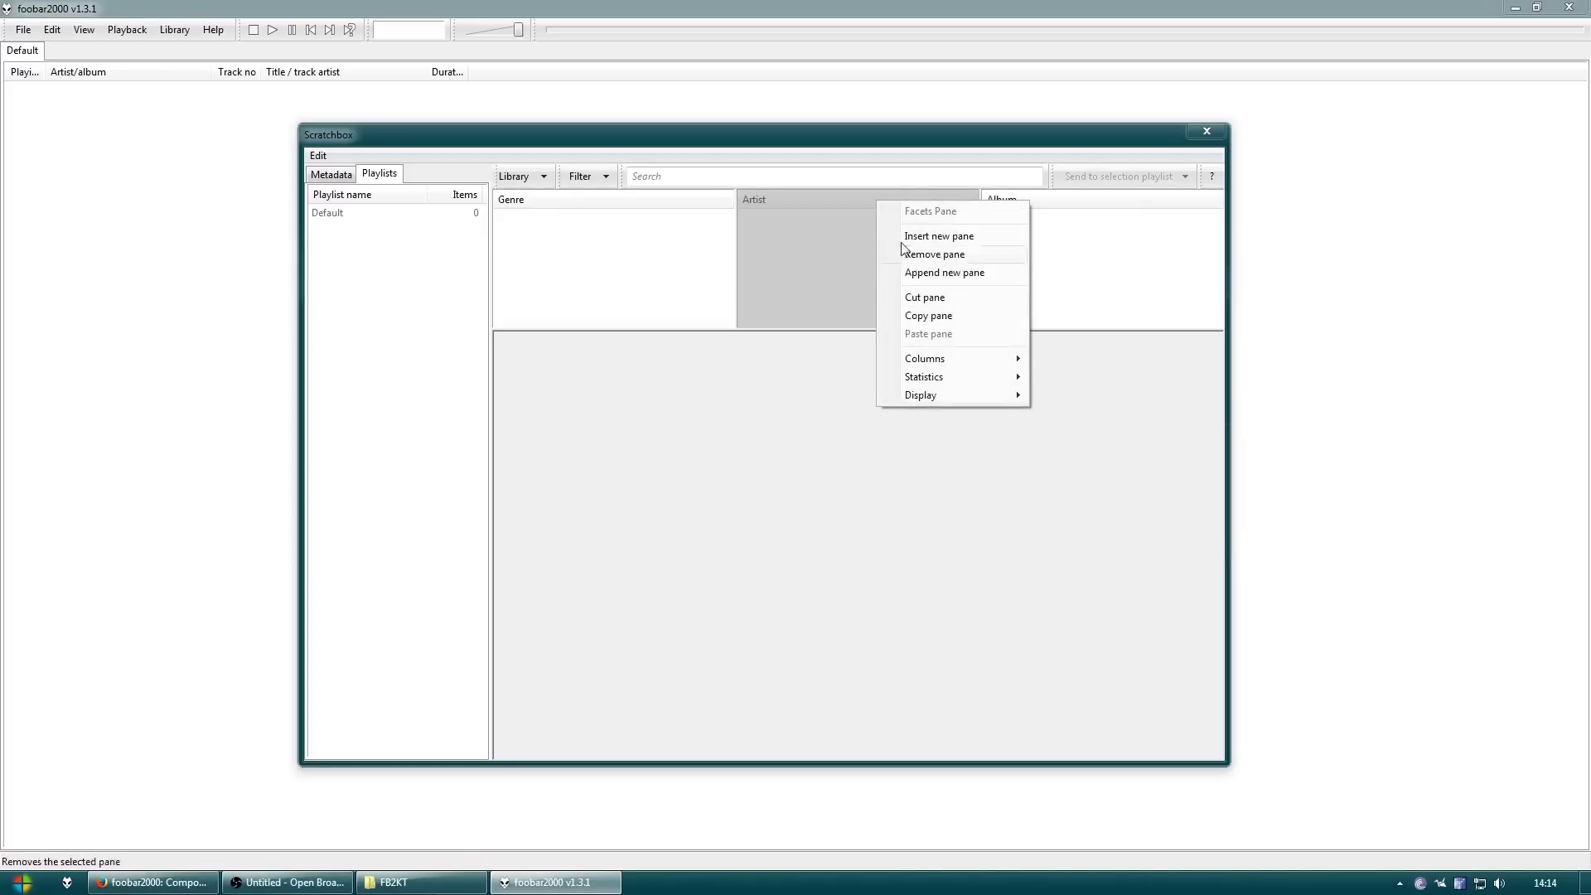
mouse_move(975, 362)
click(1087, 377)
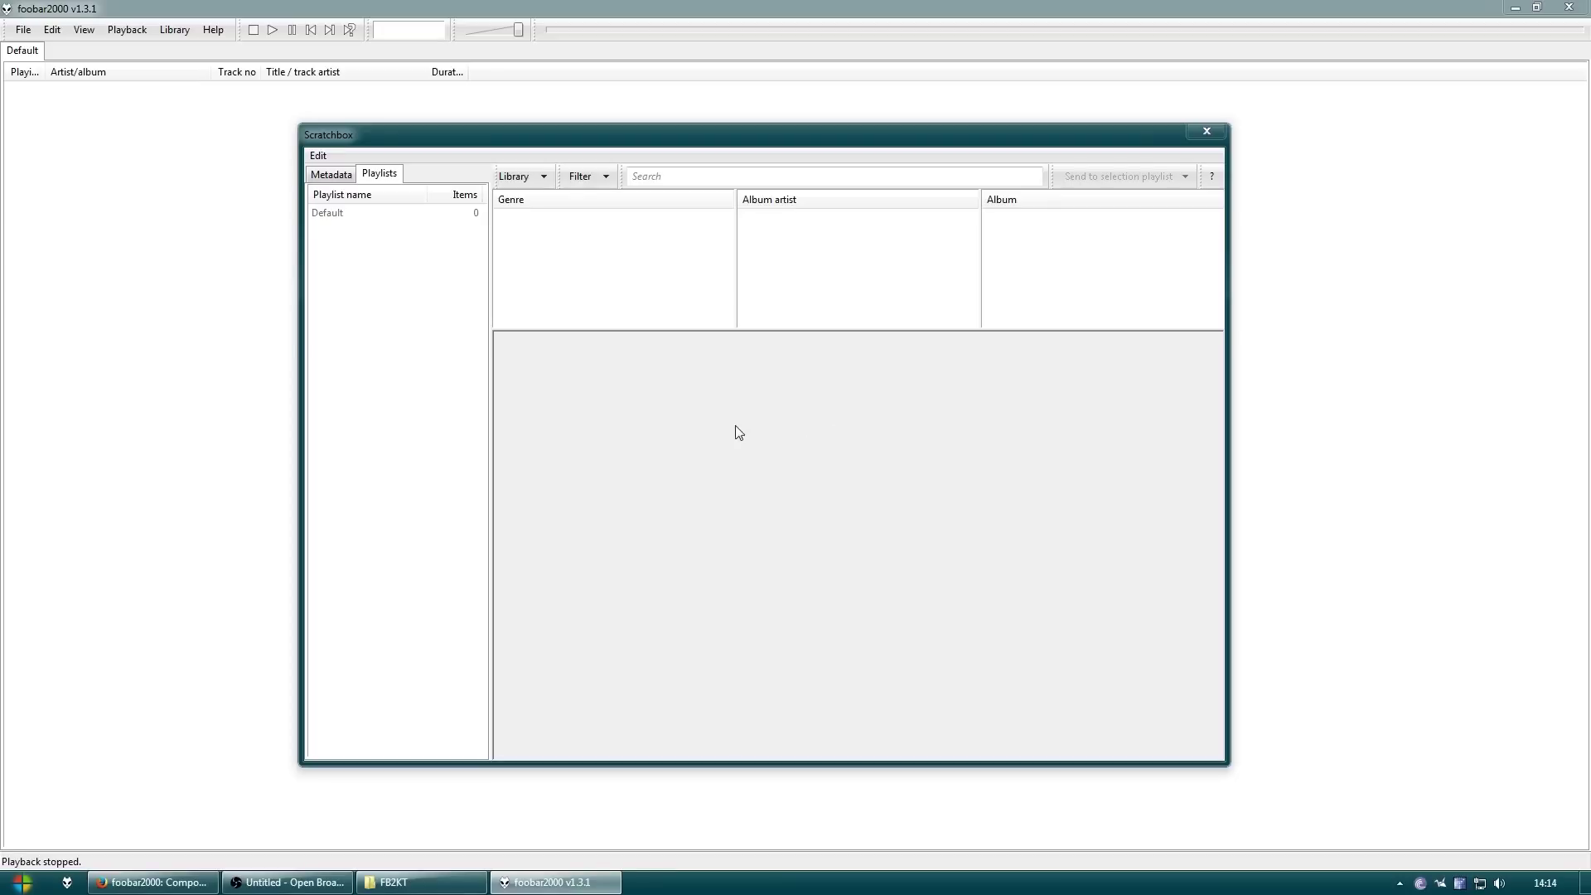
Add a Splitter (top/bottom) element to the empty pane below Facets and enlarge its upper part to about four fifths of the height
right_click(745, 484)
click(797, 489)
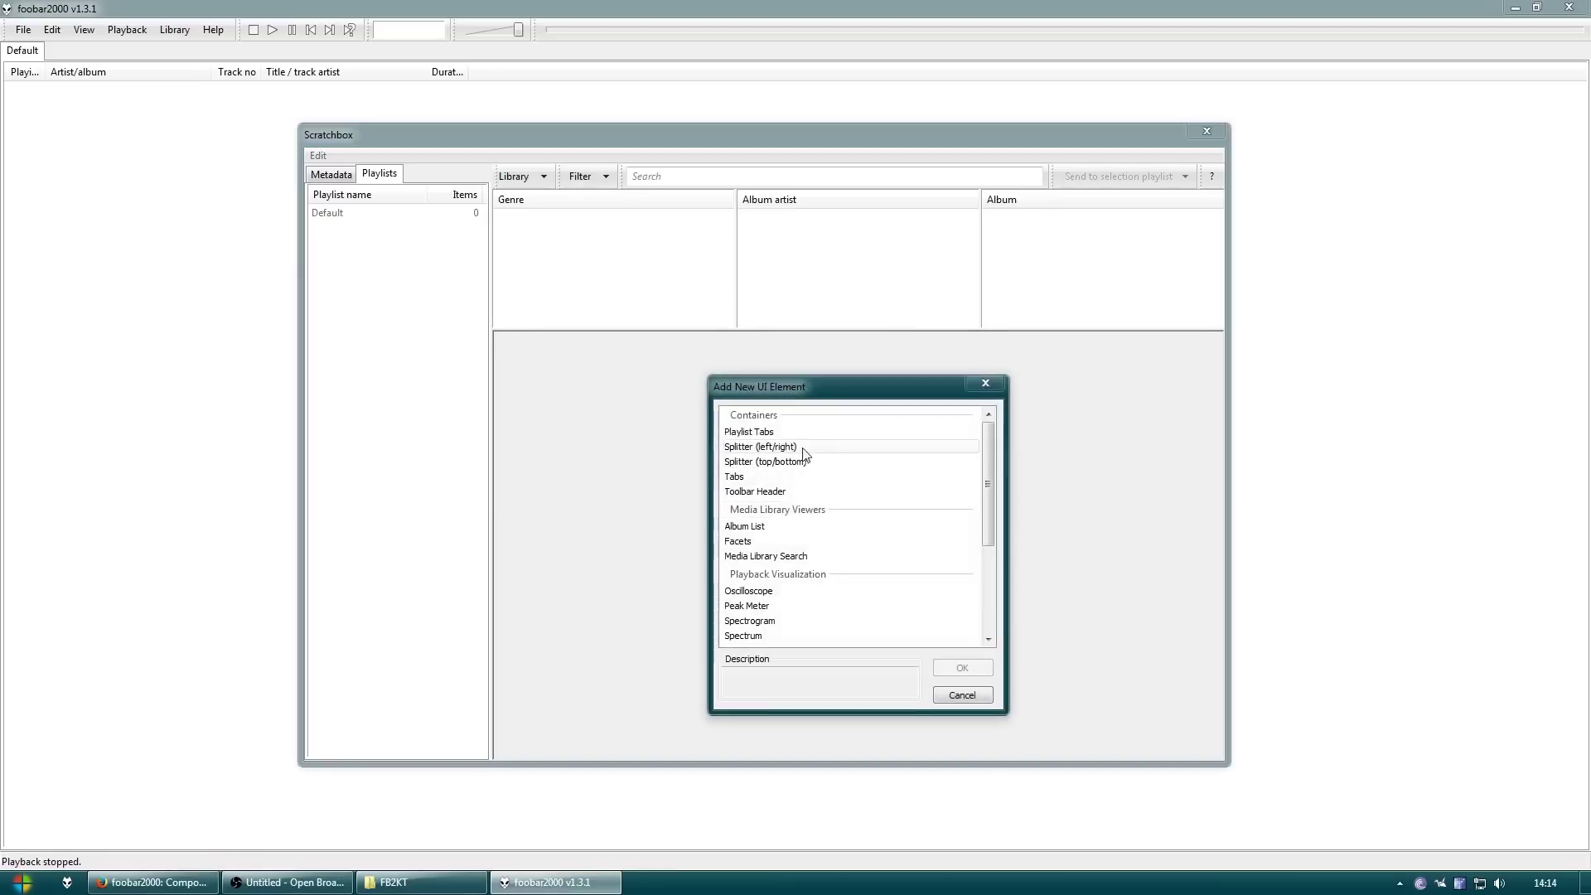
click(820, 462)
key(Return)
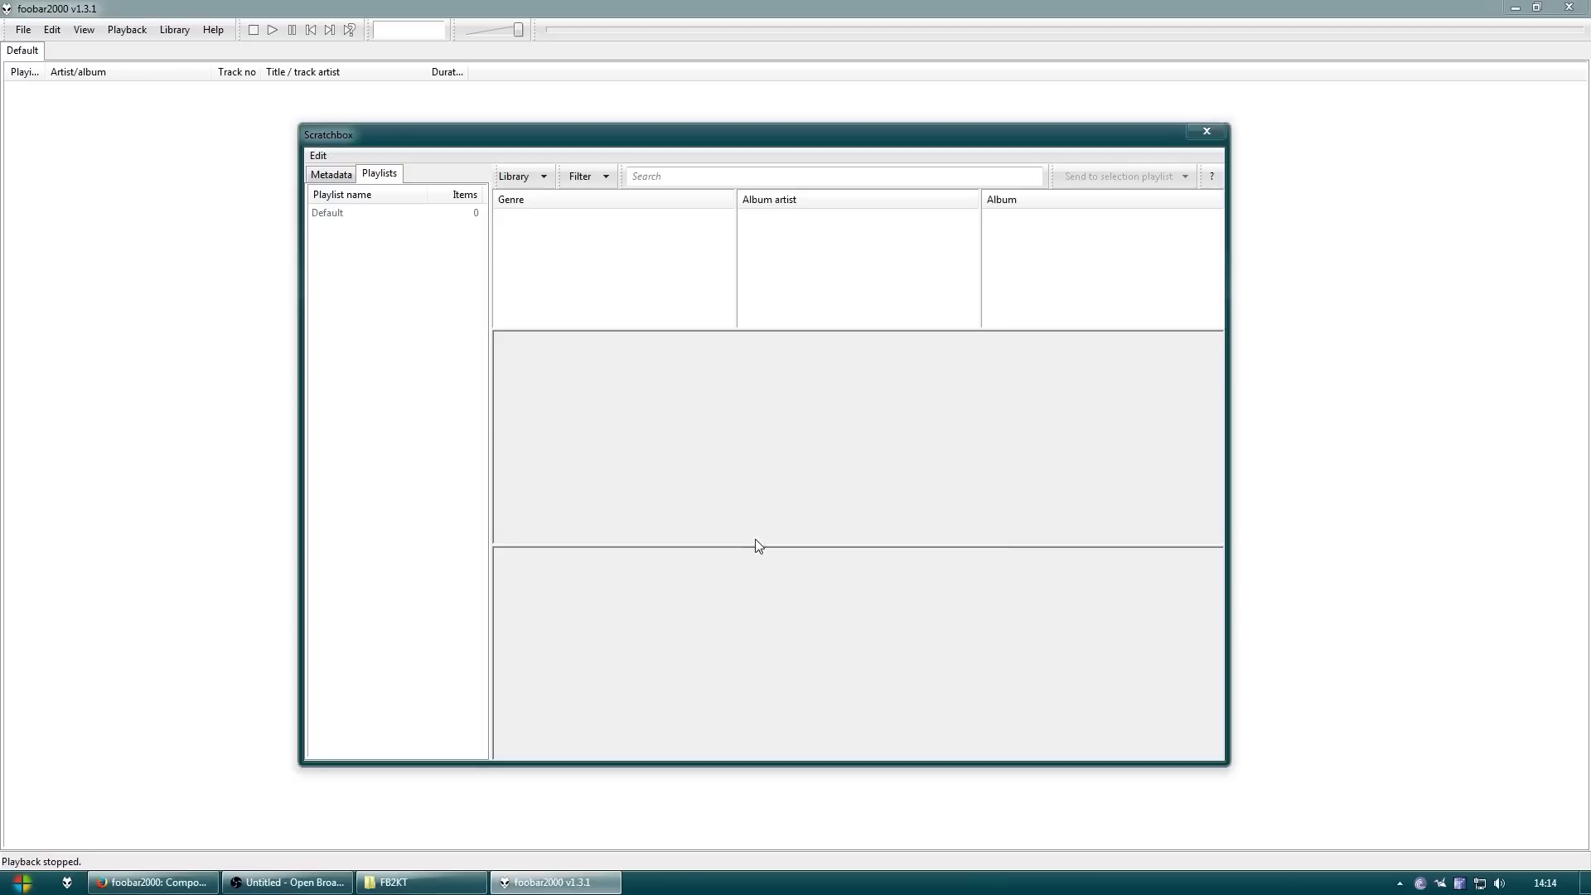
drag(768, 545, 775, 673)
Add a Playlist View element to the larger empty pane directly below Facets
right_click(745, 458)
click(813, 466)
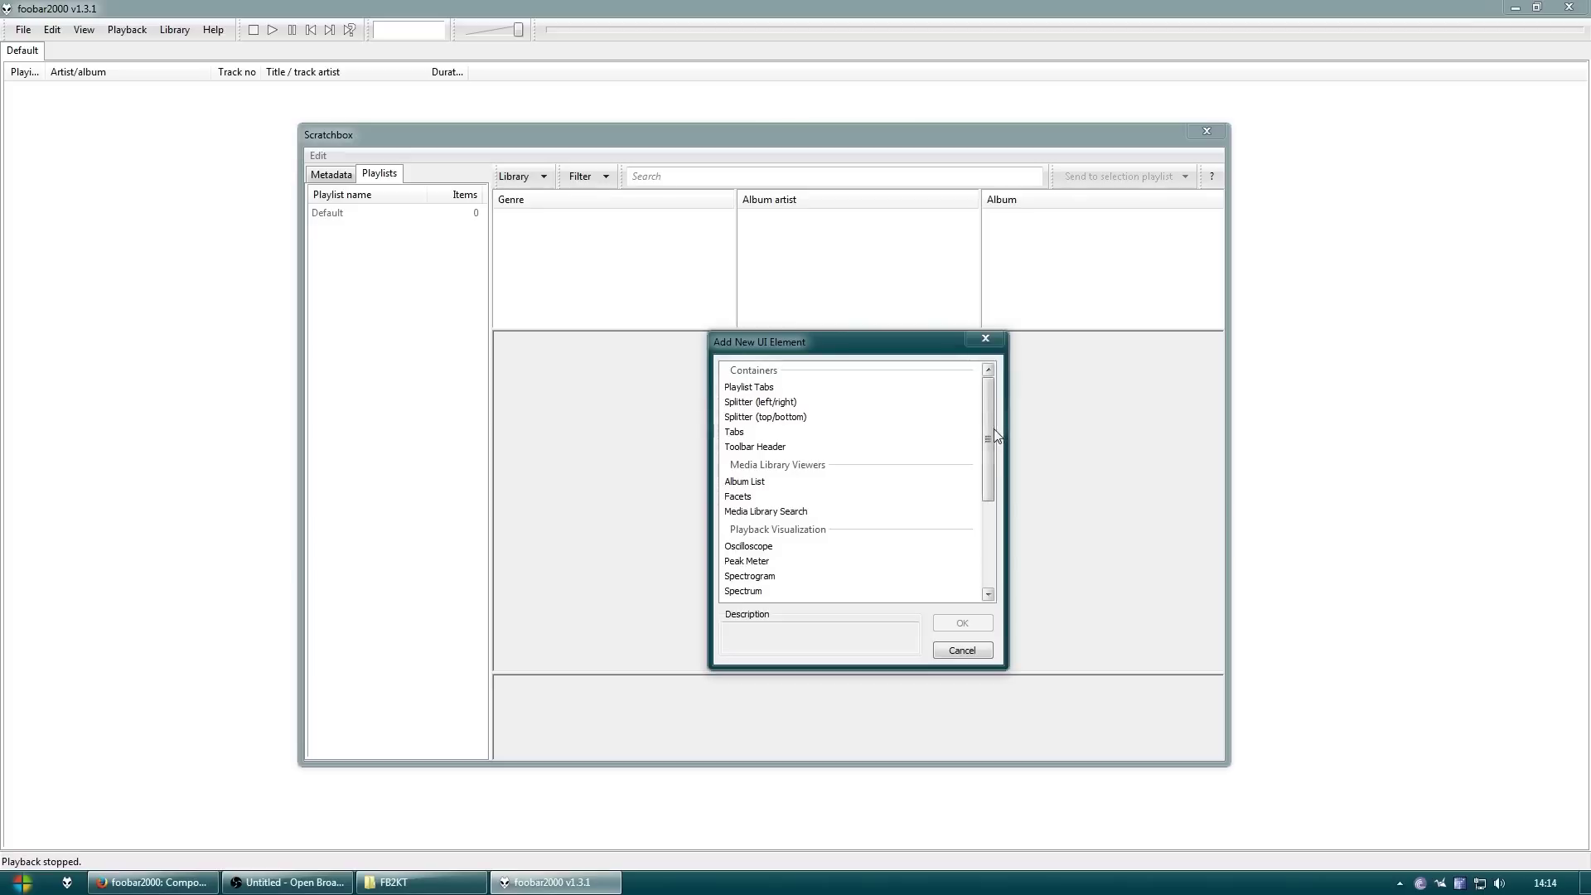
drag(990, 437, 1002, 486)
click(887, 543)
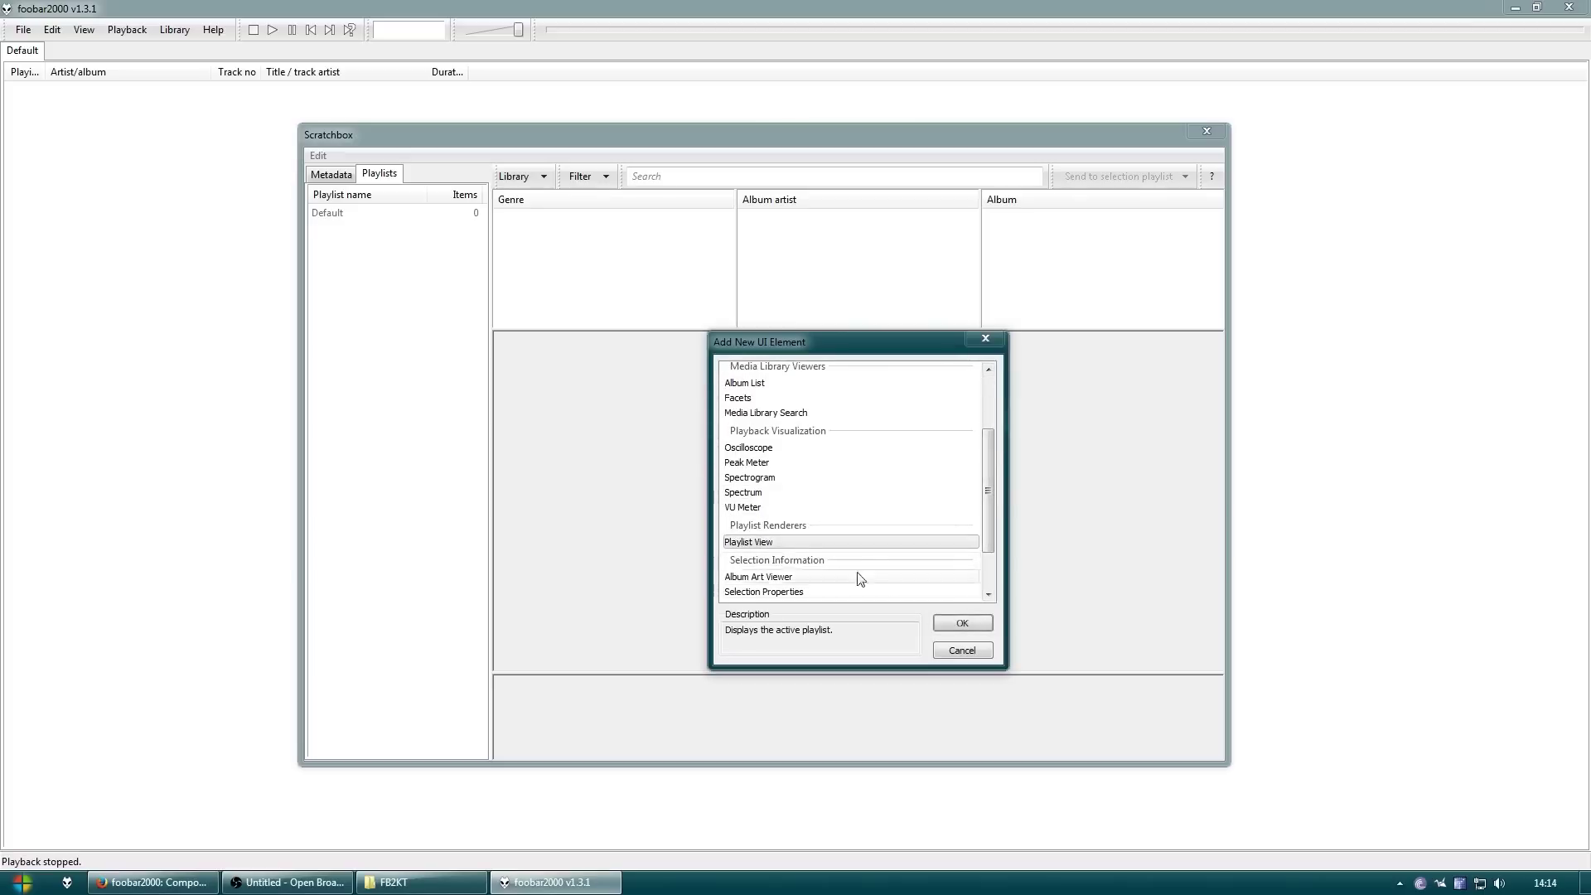
click(987, 576)
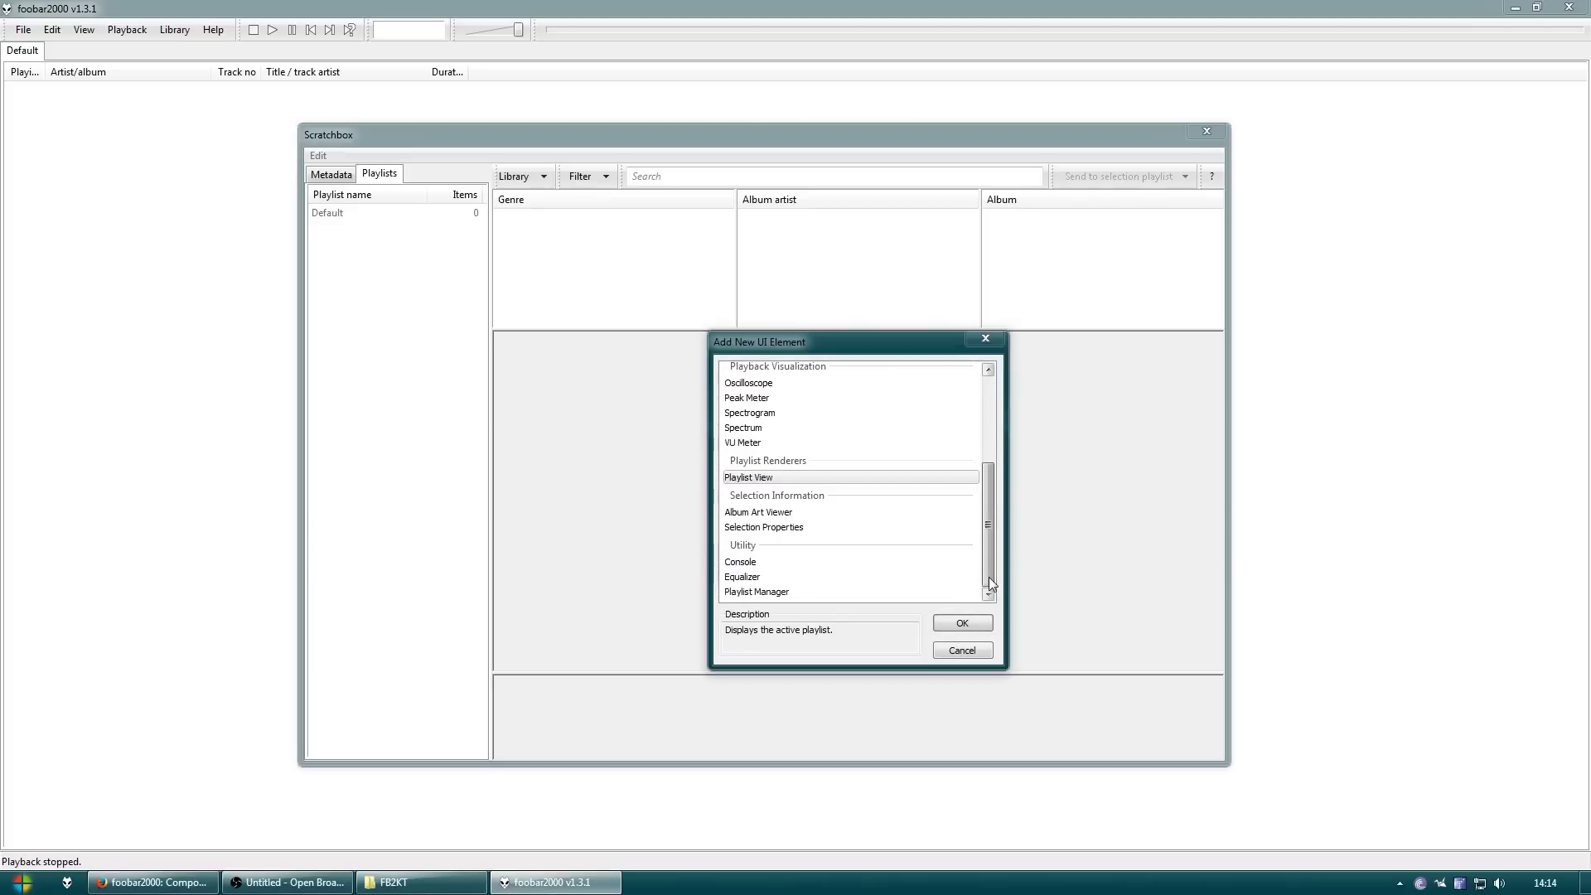
click(961, 623)
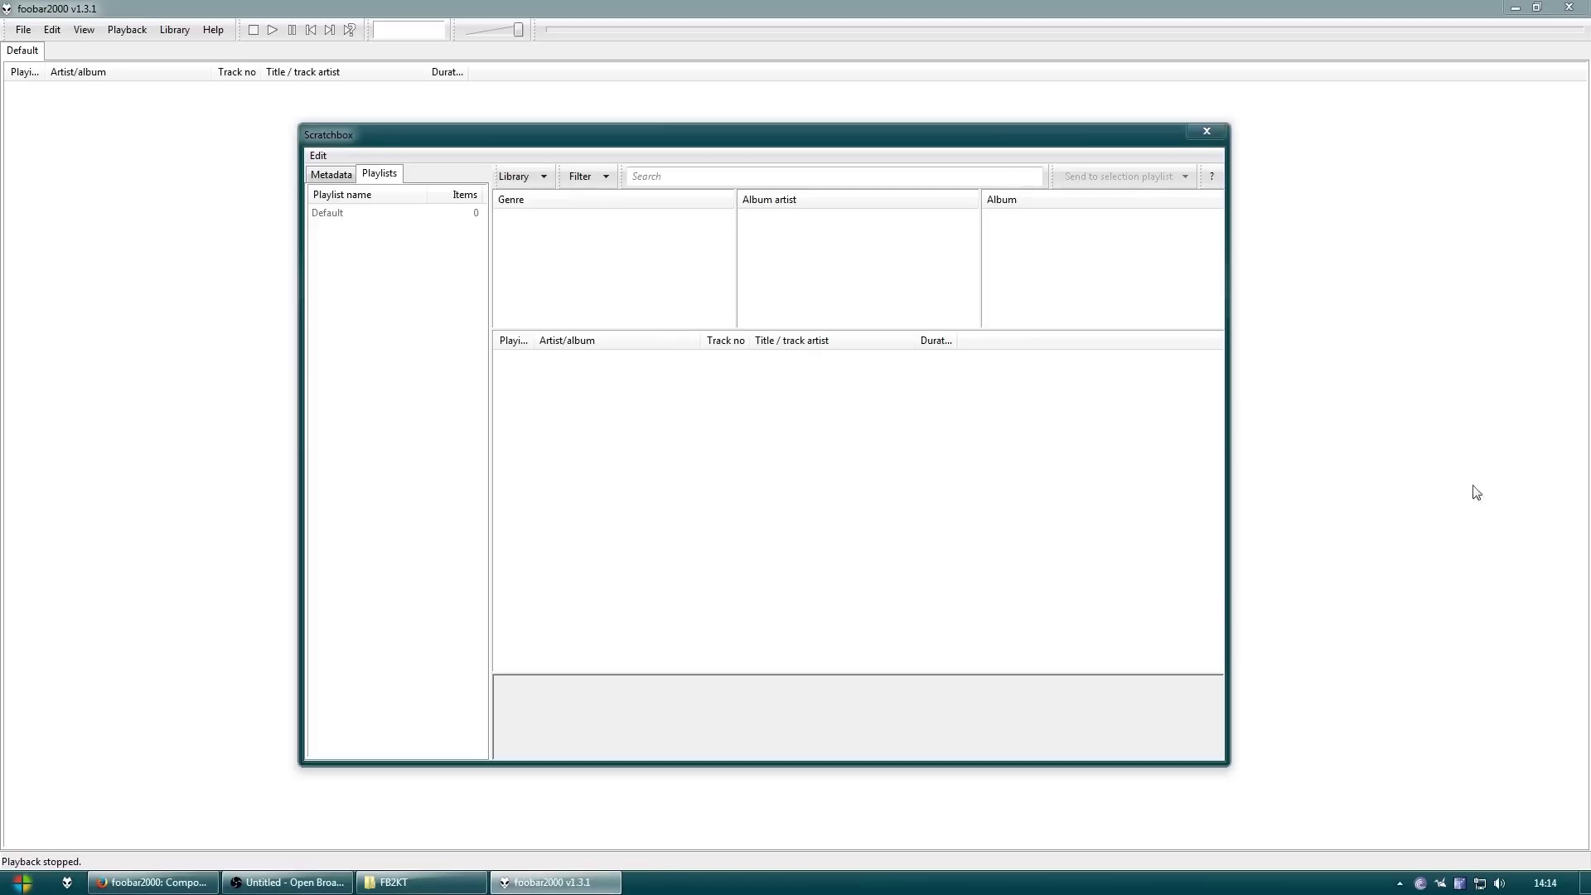
Fit the playlist's Playing column to its header and move Track no directly after it
double_click(535, 342)
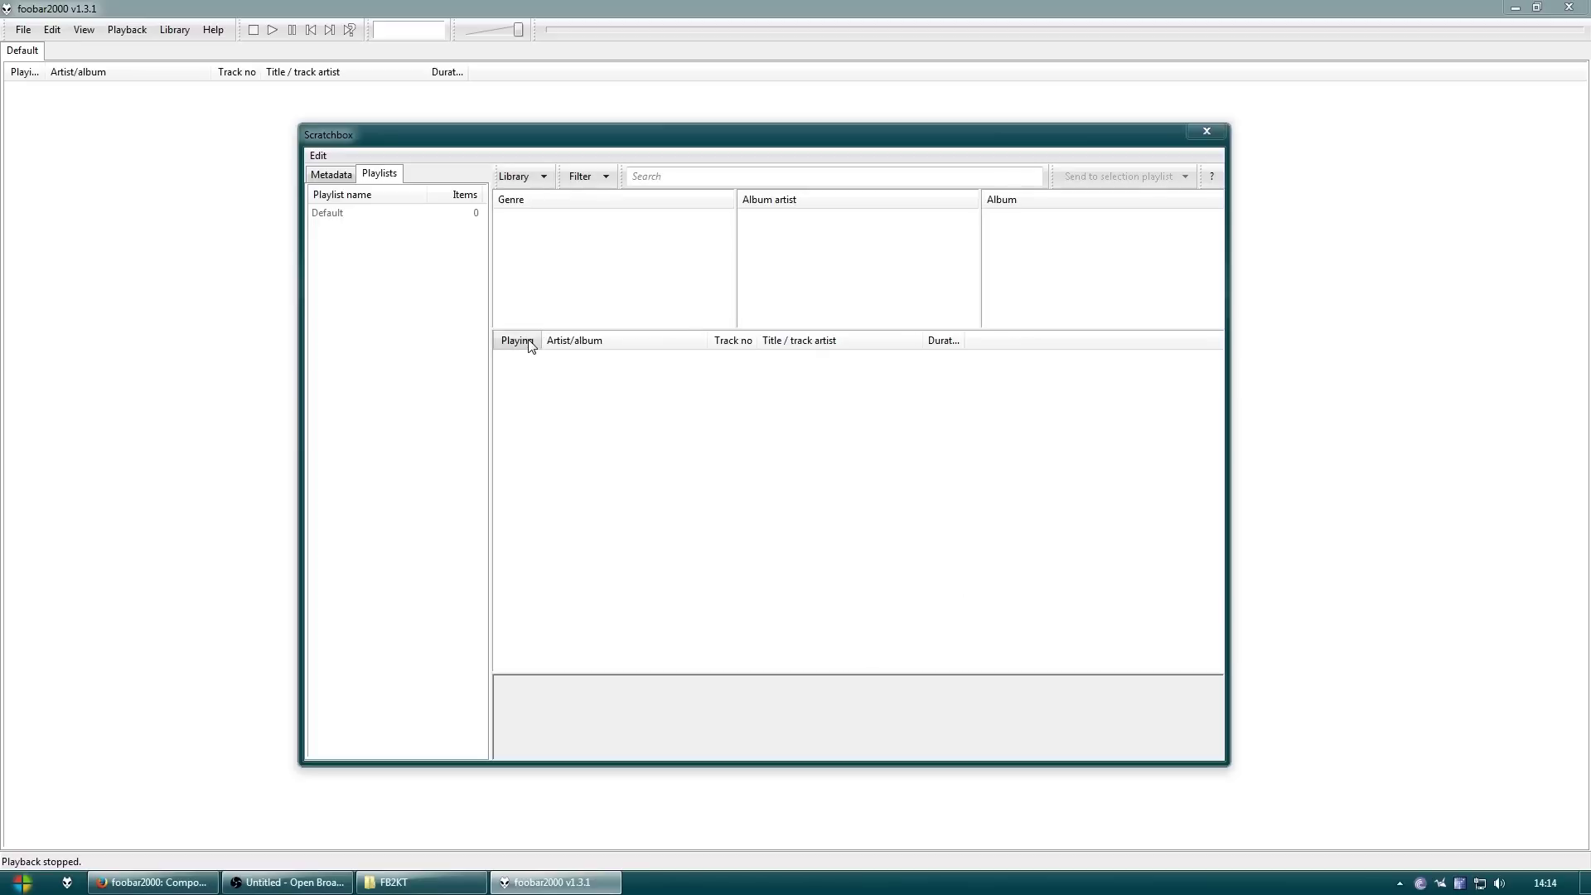
drag(745, 341, 629, 355)
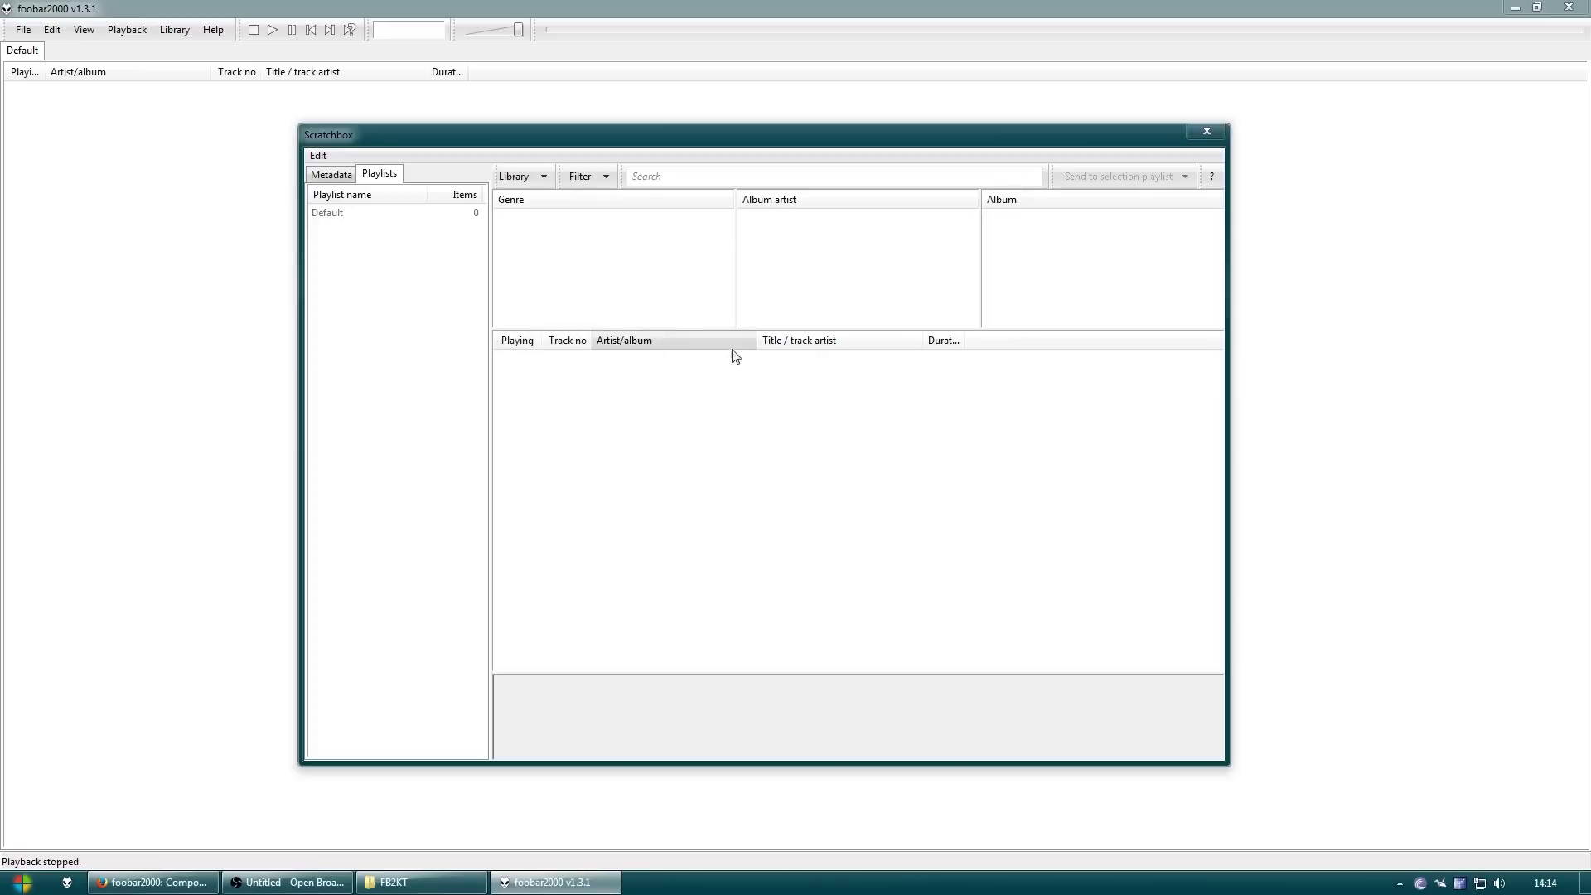
Replace the playlist's Title / track artist column with Title, placing Title and Duration ahead of Artist/album
right_click(876, 350)
mouse_move(915, 469)
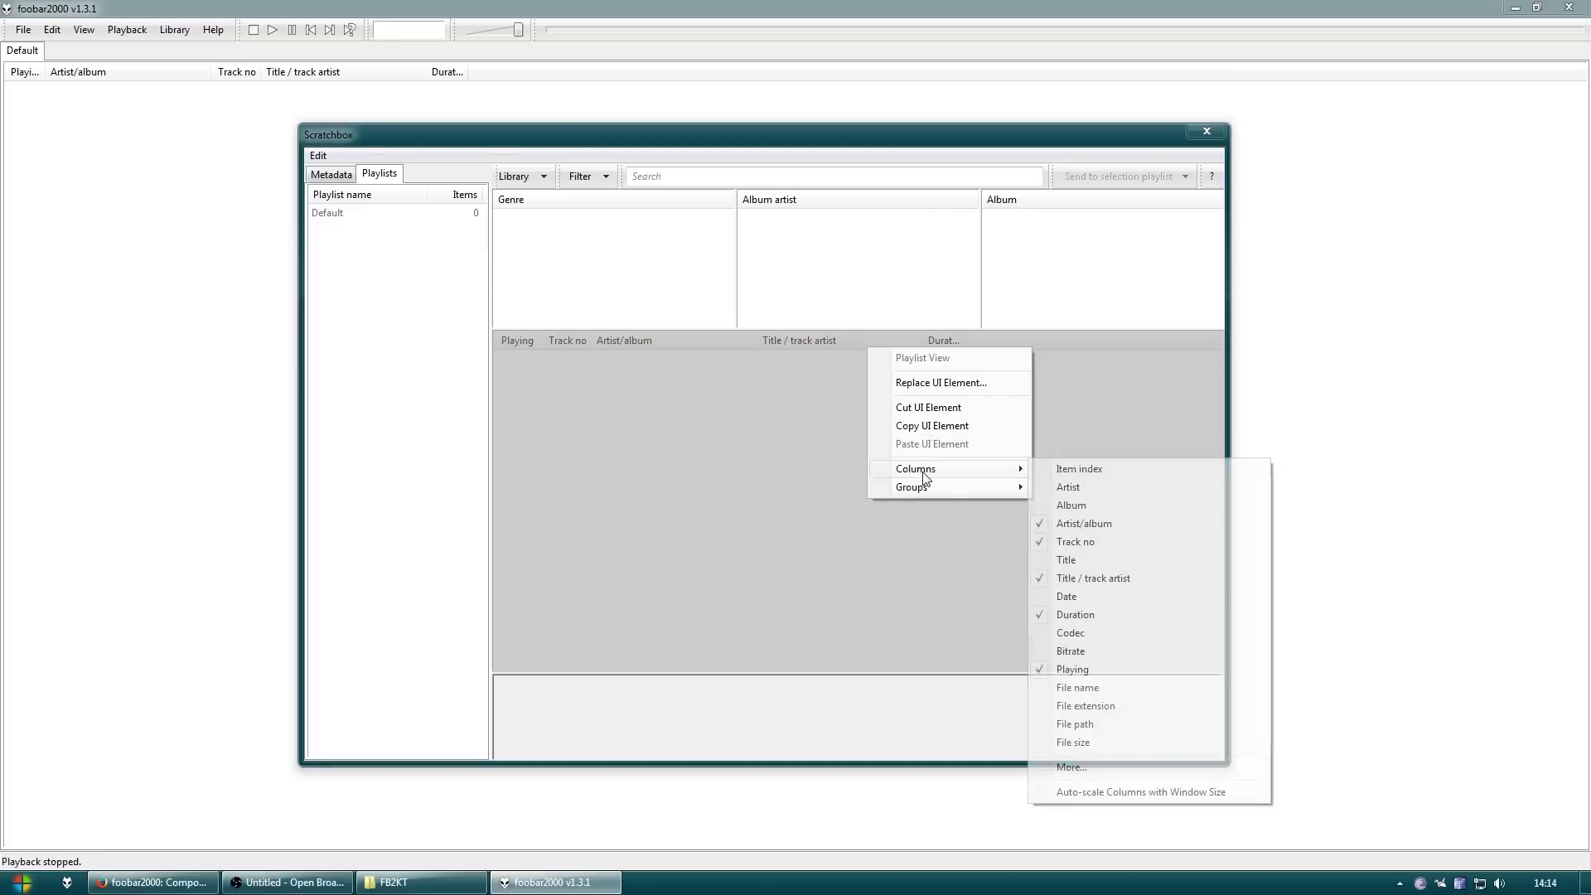
click(1126, 578)
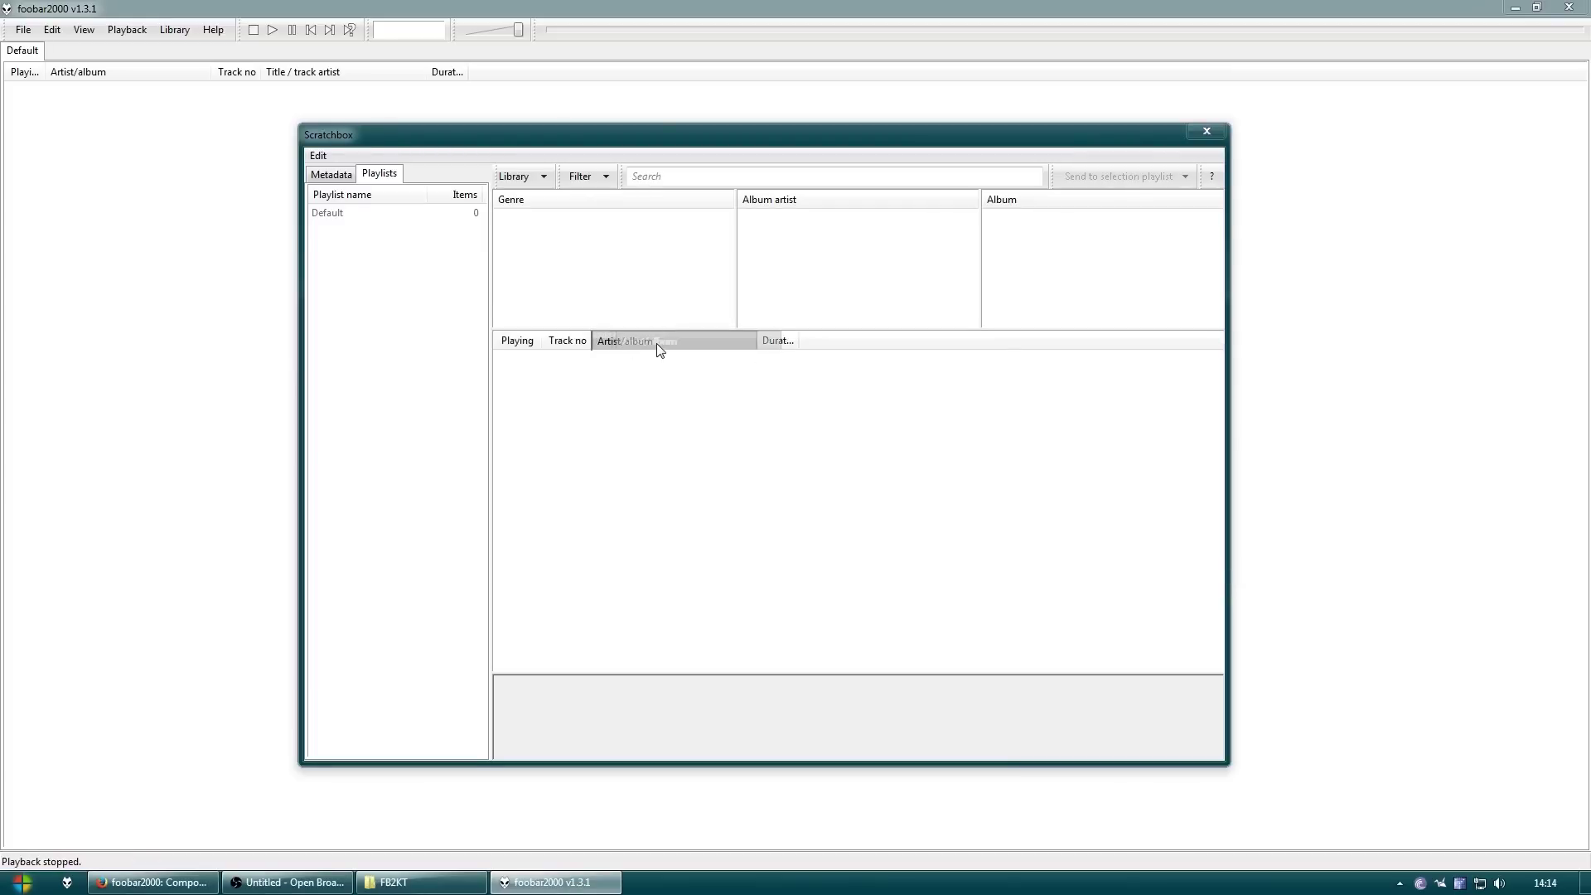
shift+right_click(618, 340)
mouse_move(690, 458)
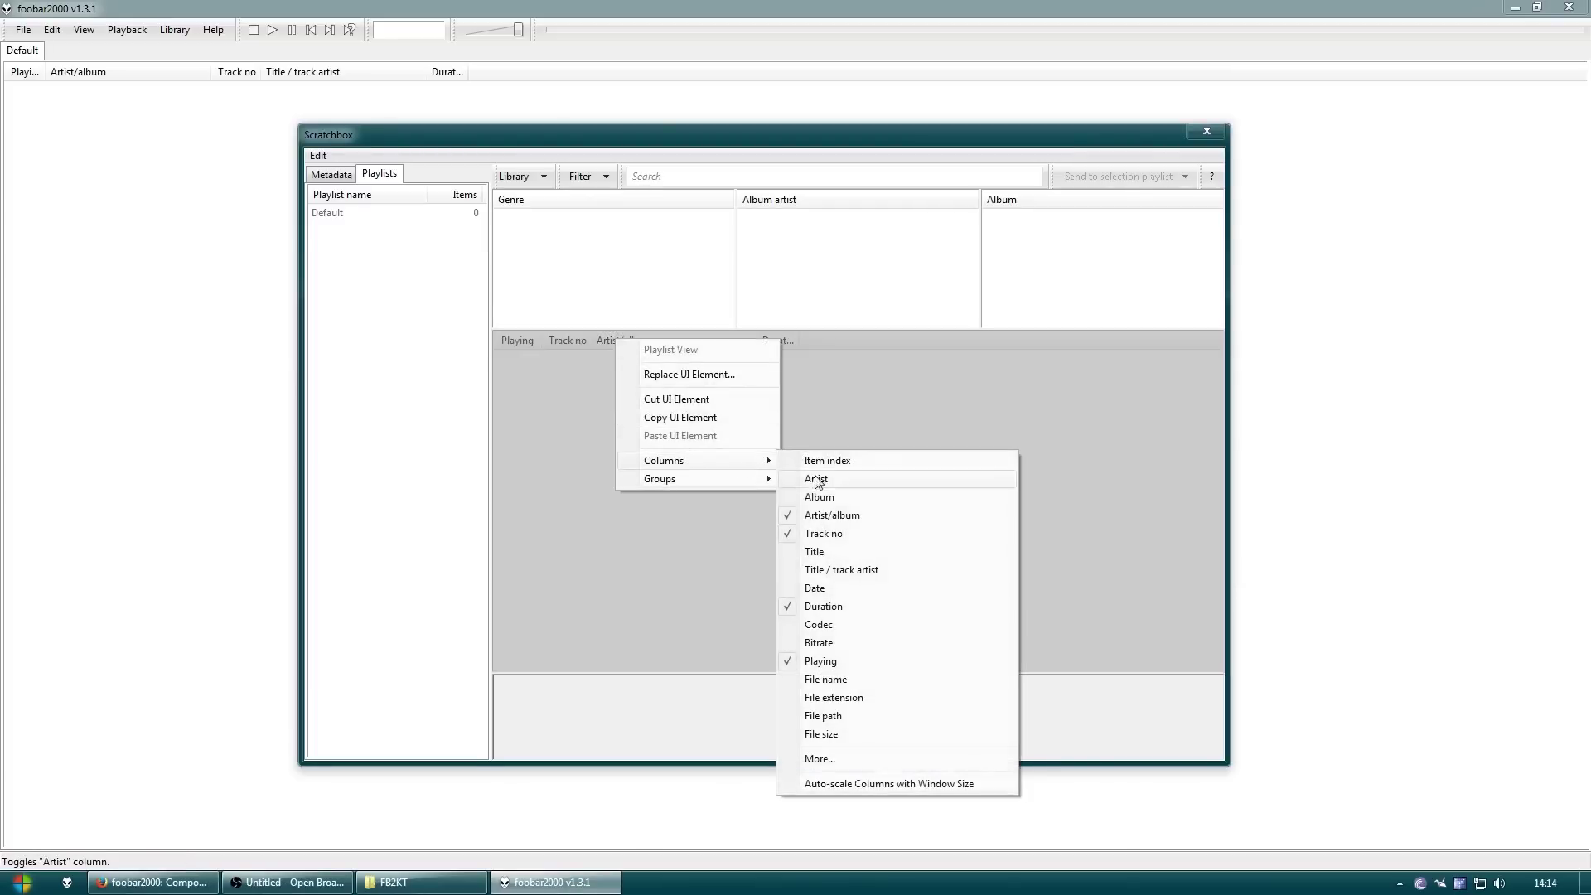
click(889, 551)
drag(820, 340, 788, 345)
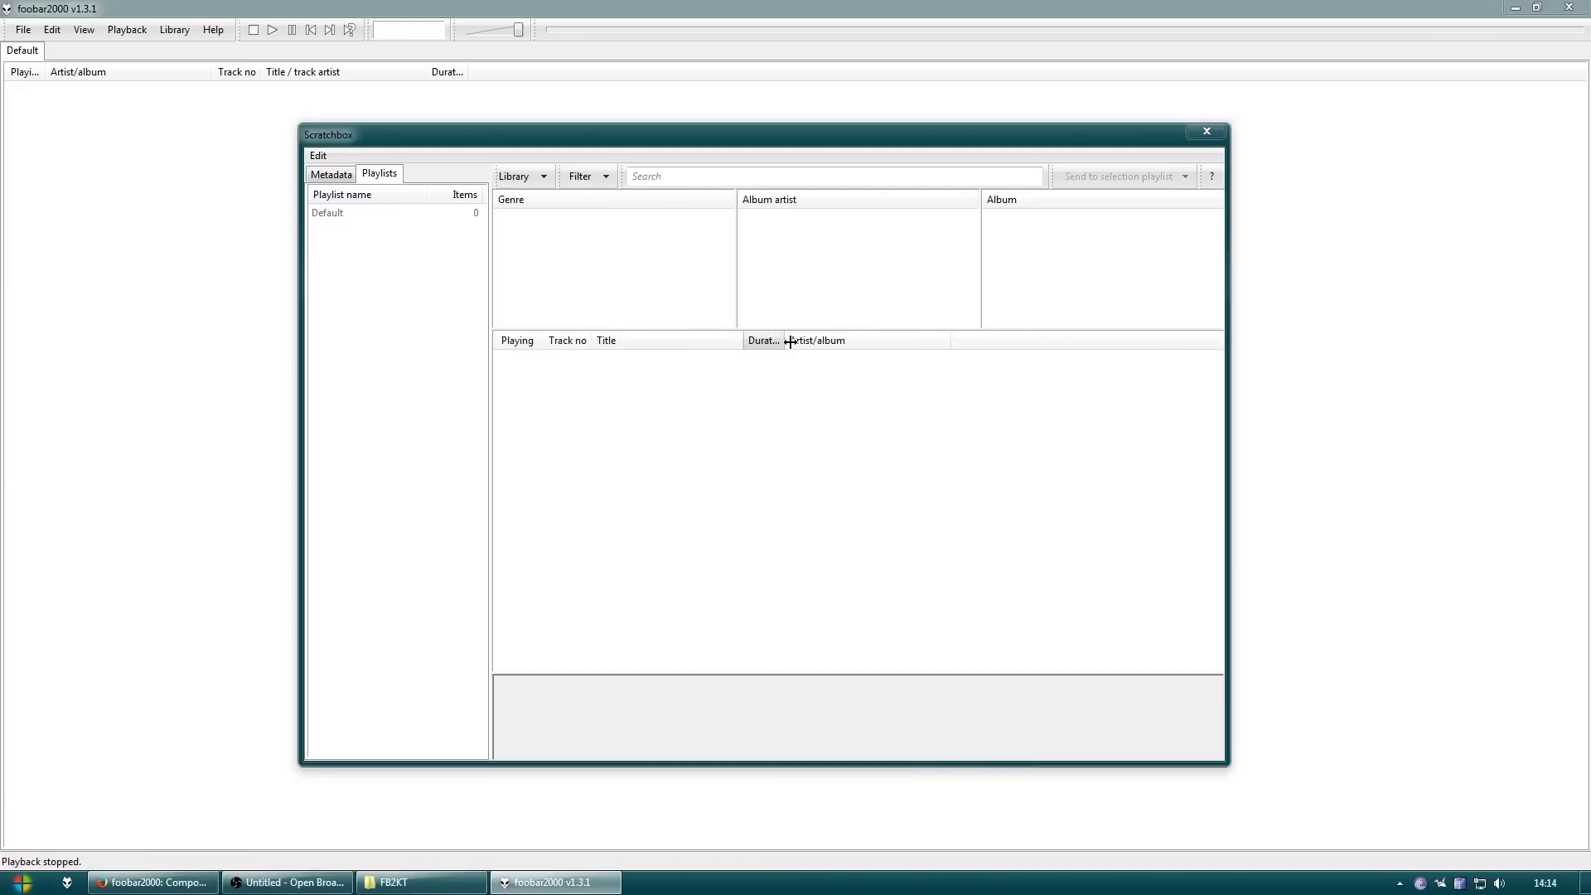
Add Date and Bitrate columns to the playlist view
right_click(1027, 341)
mouse_move(1095, 467)
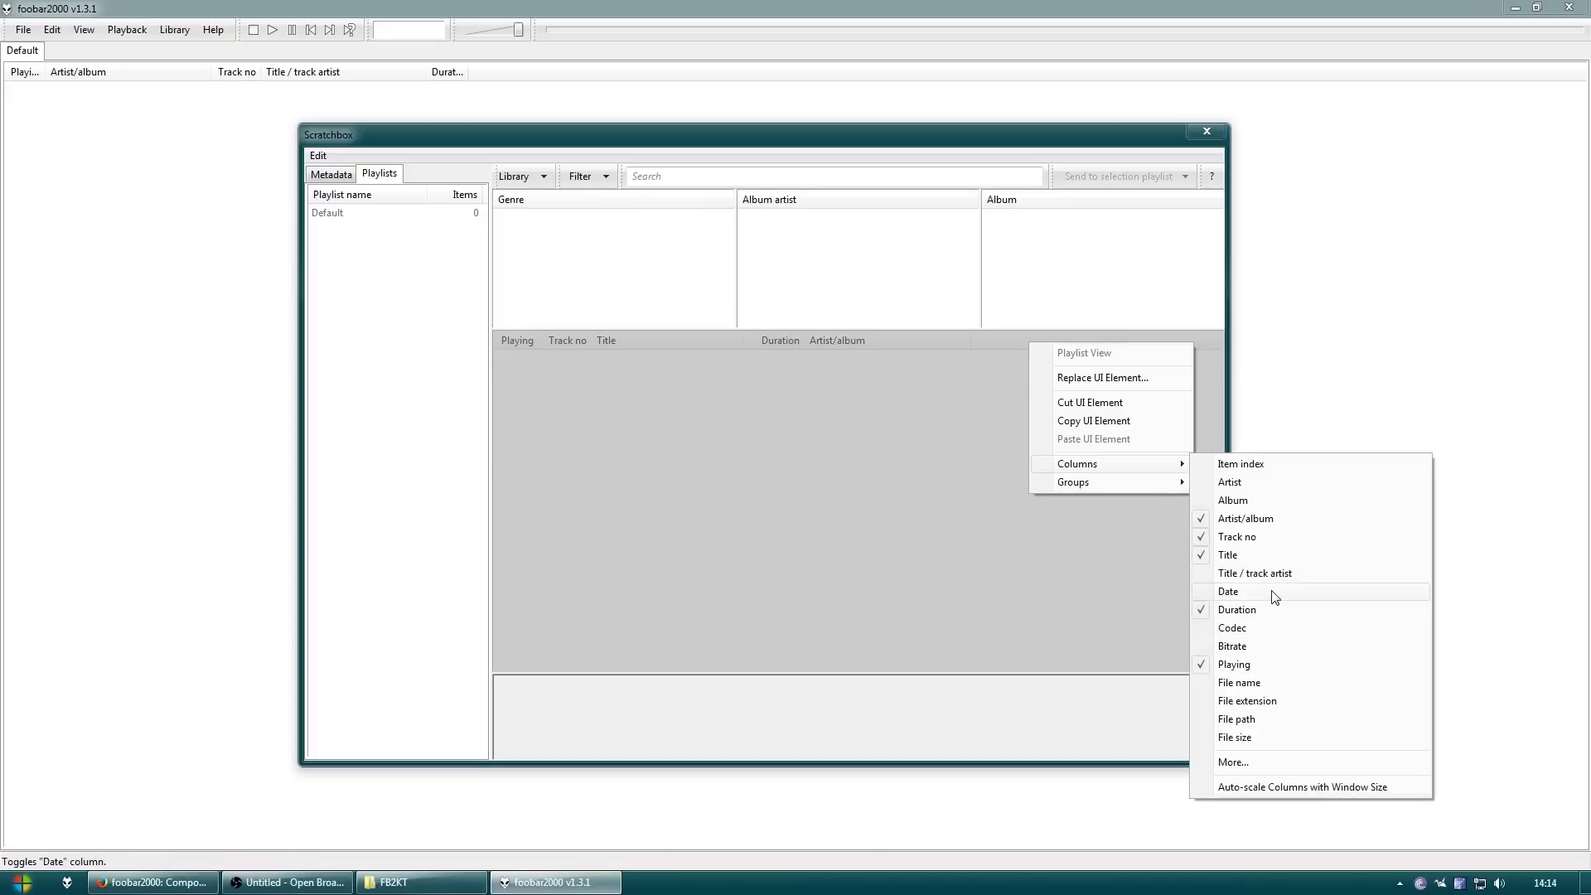
click(1226, 591)
right_click(1095, 340)
mouse_move(1164, 460)
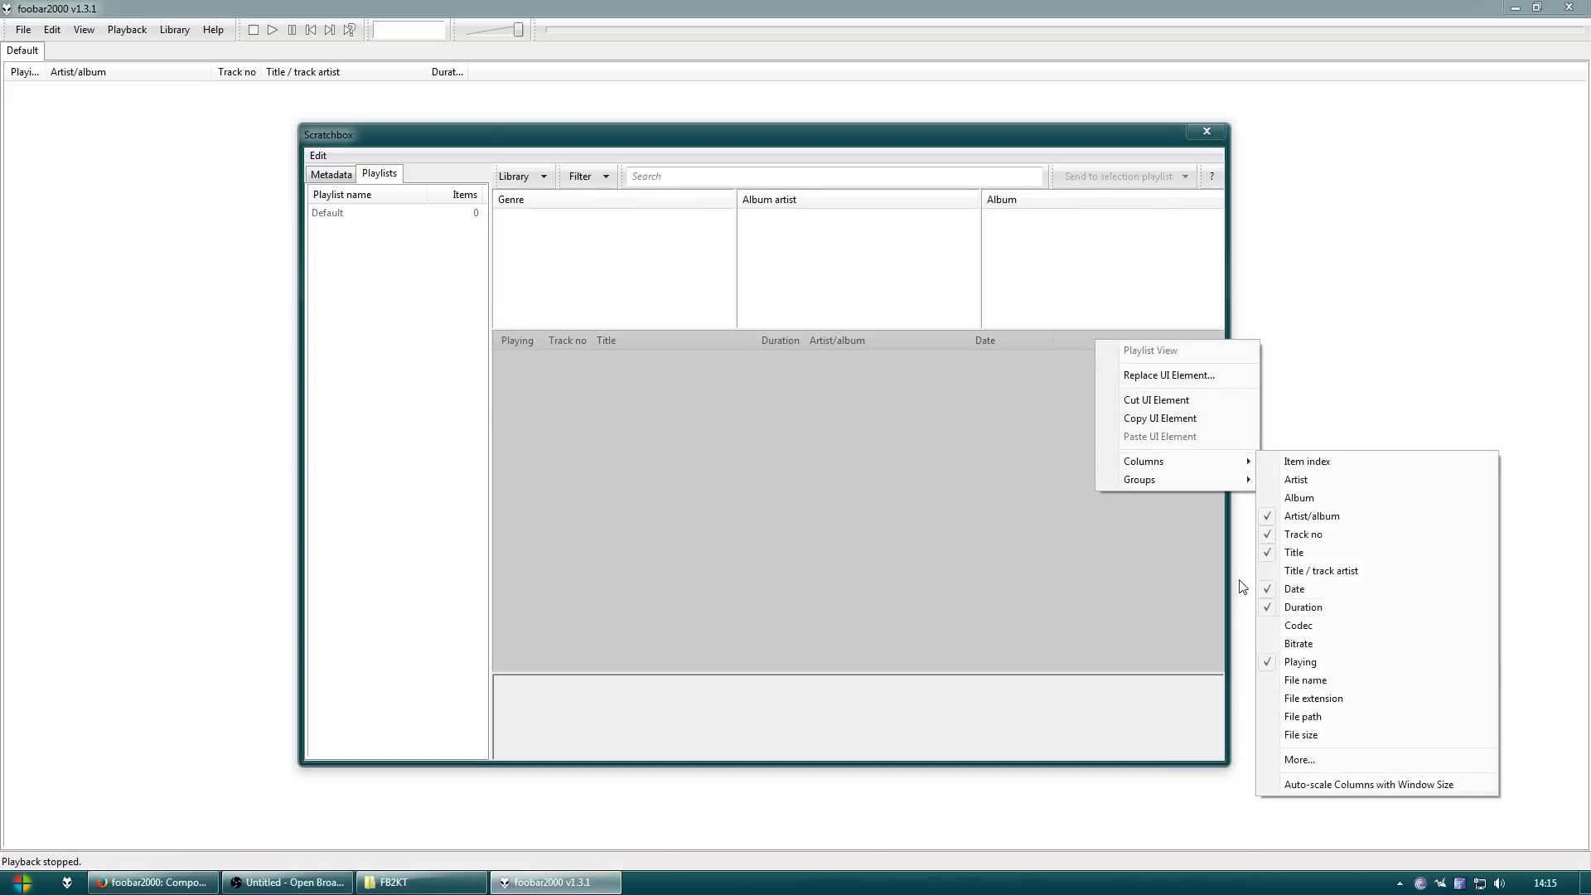
click(1313, 644)
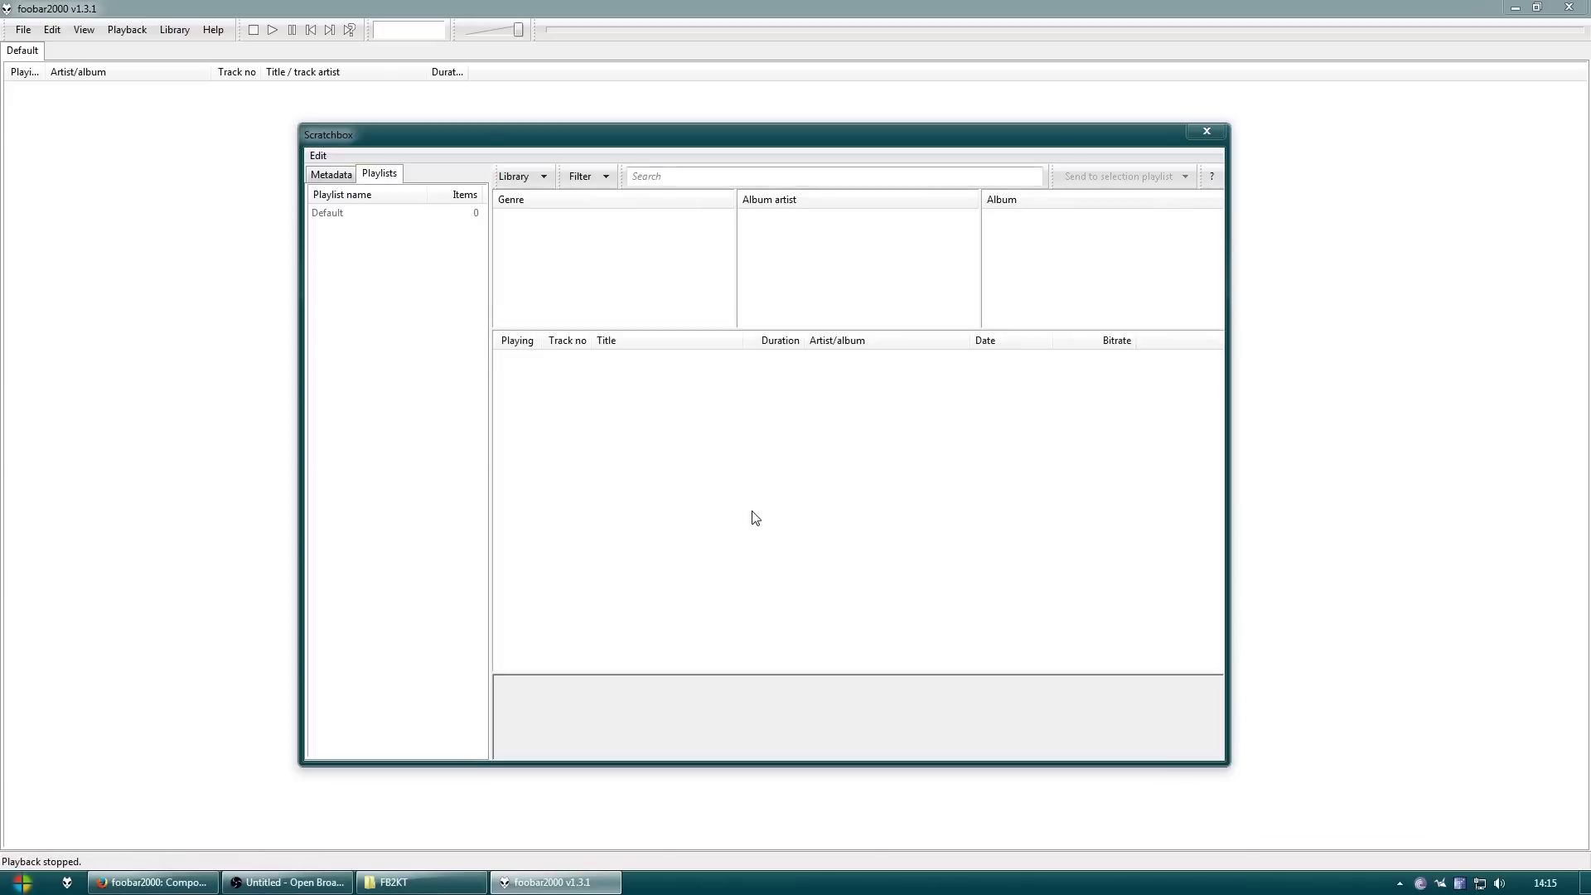
Add a Spectrum visualization element to the empty pane below the playlist view
right_click(797, 703)
click(839, 711)
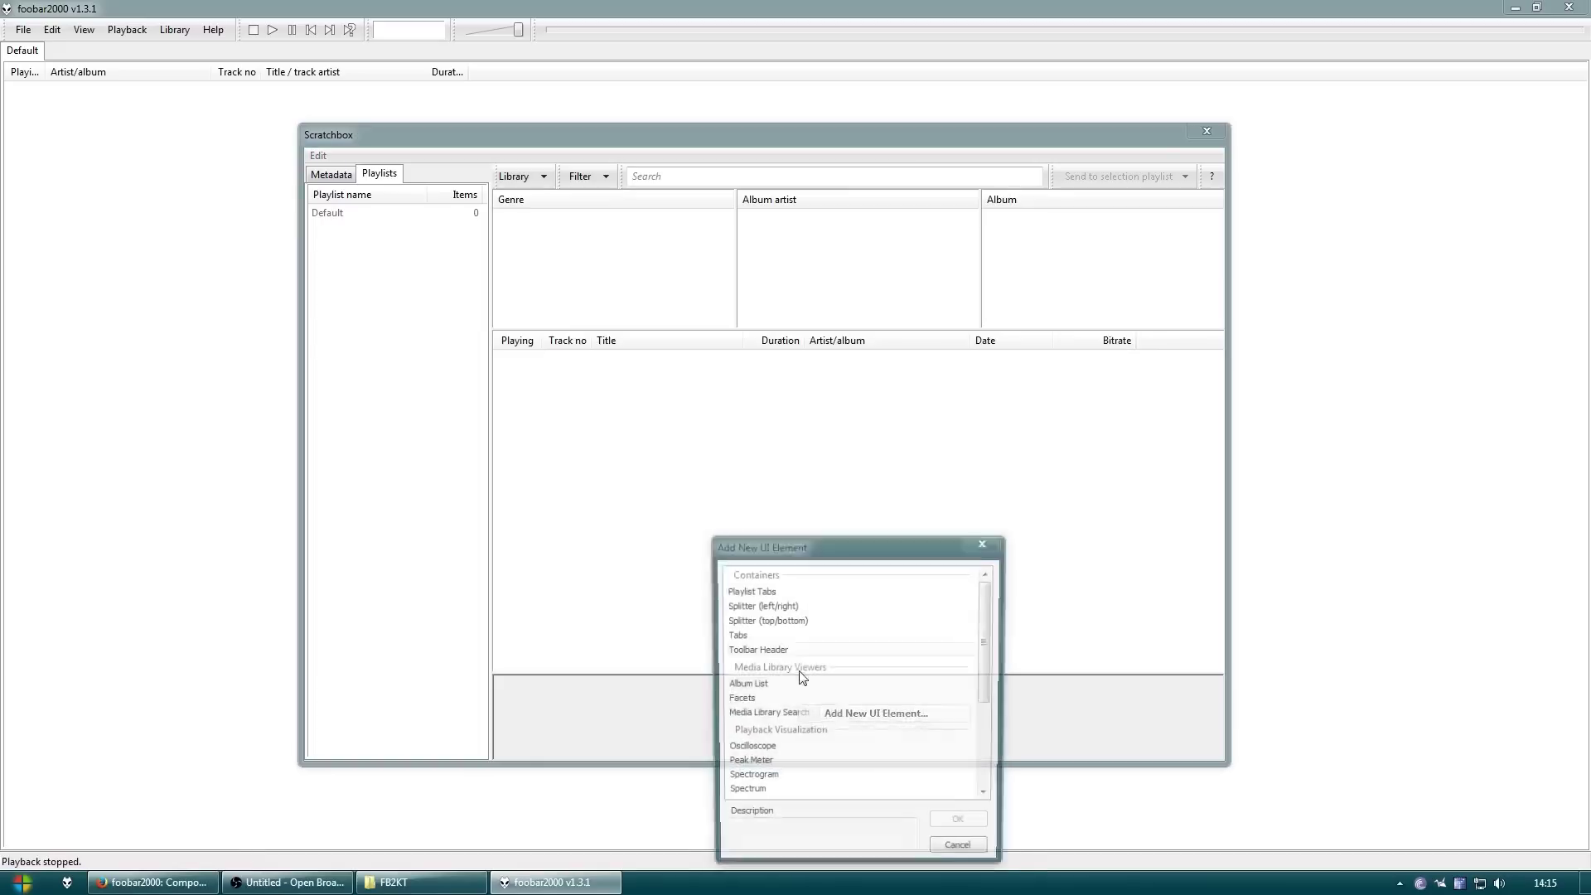
drag(880, 559, 861, 416)
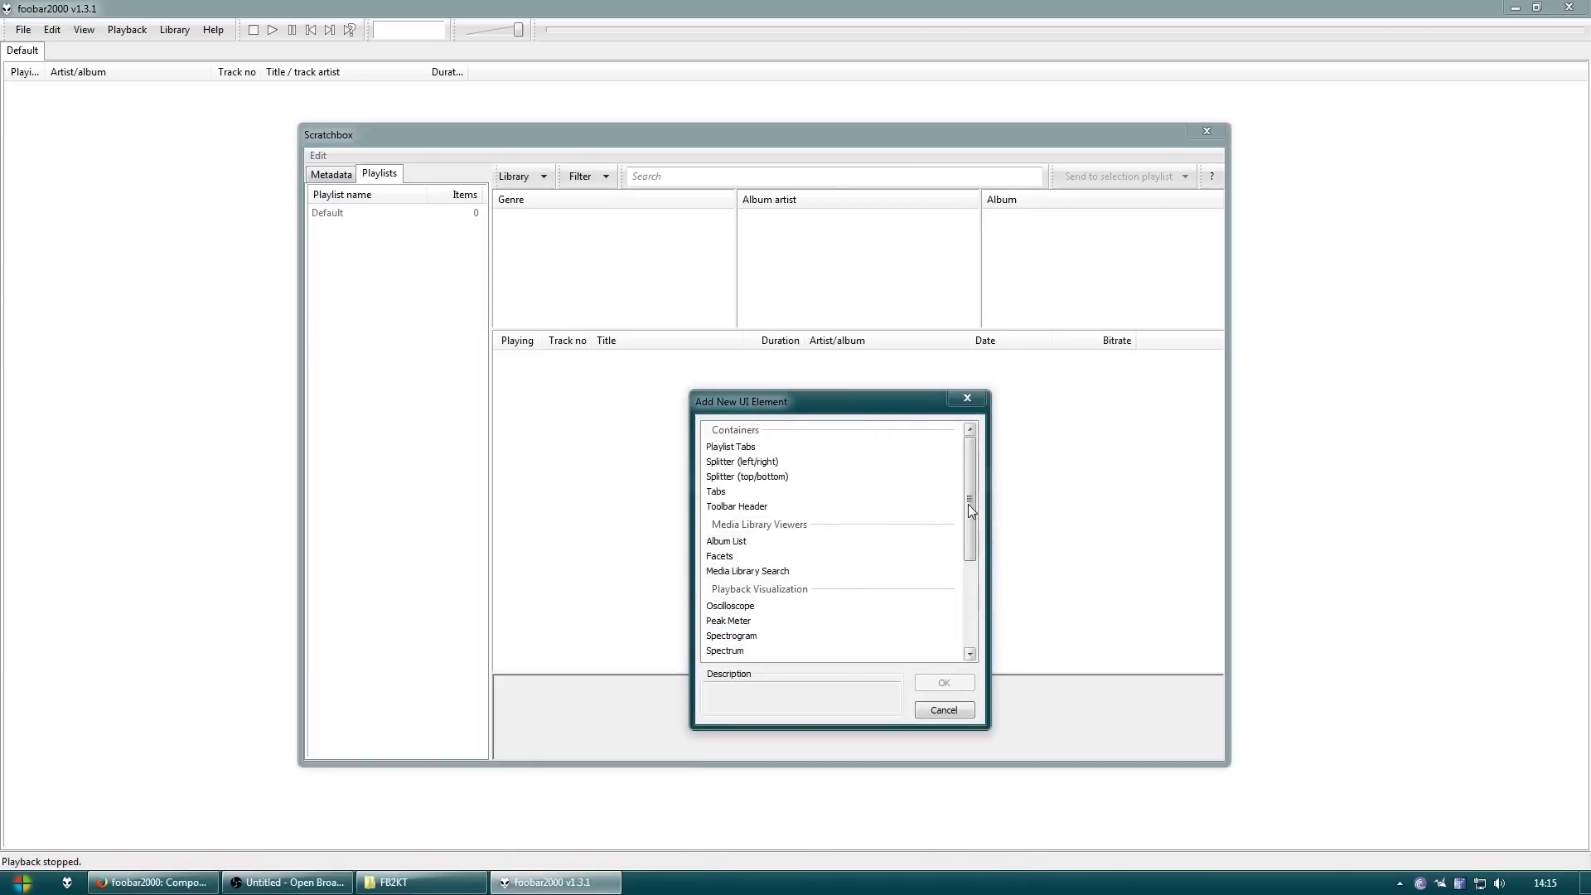
drag(968, 504, 972, 523)
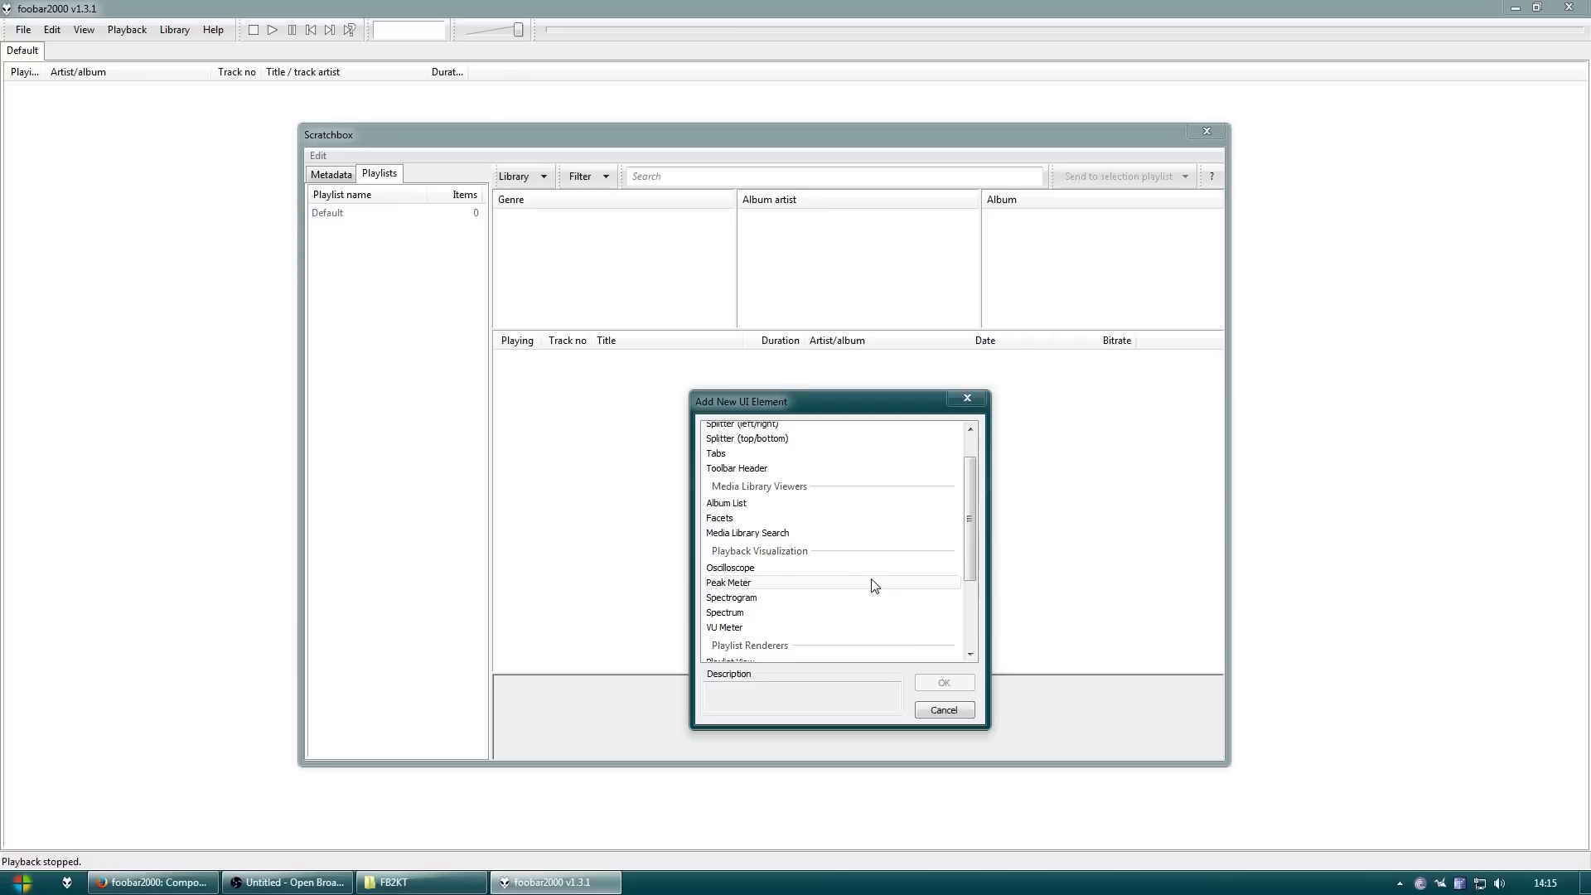
click(843, 613)
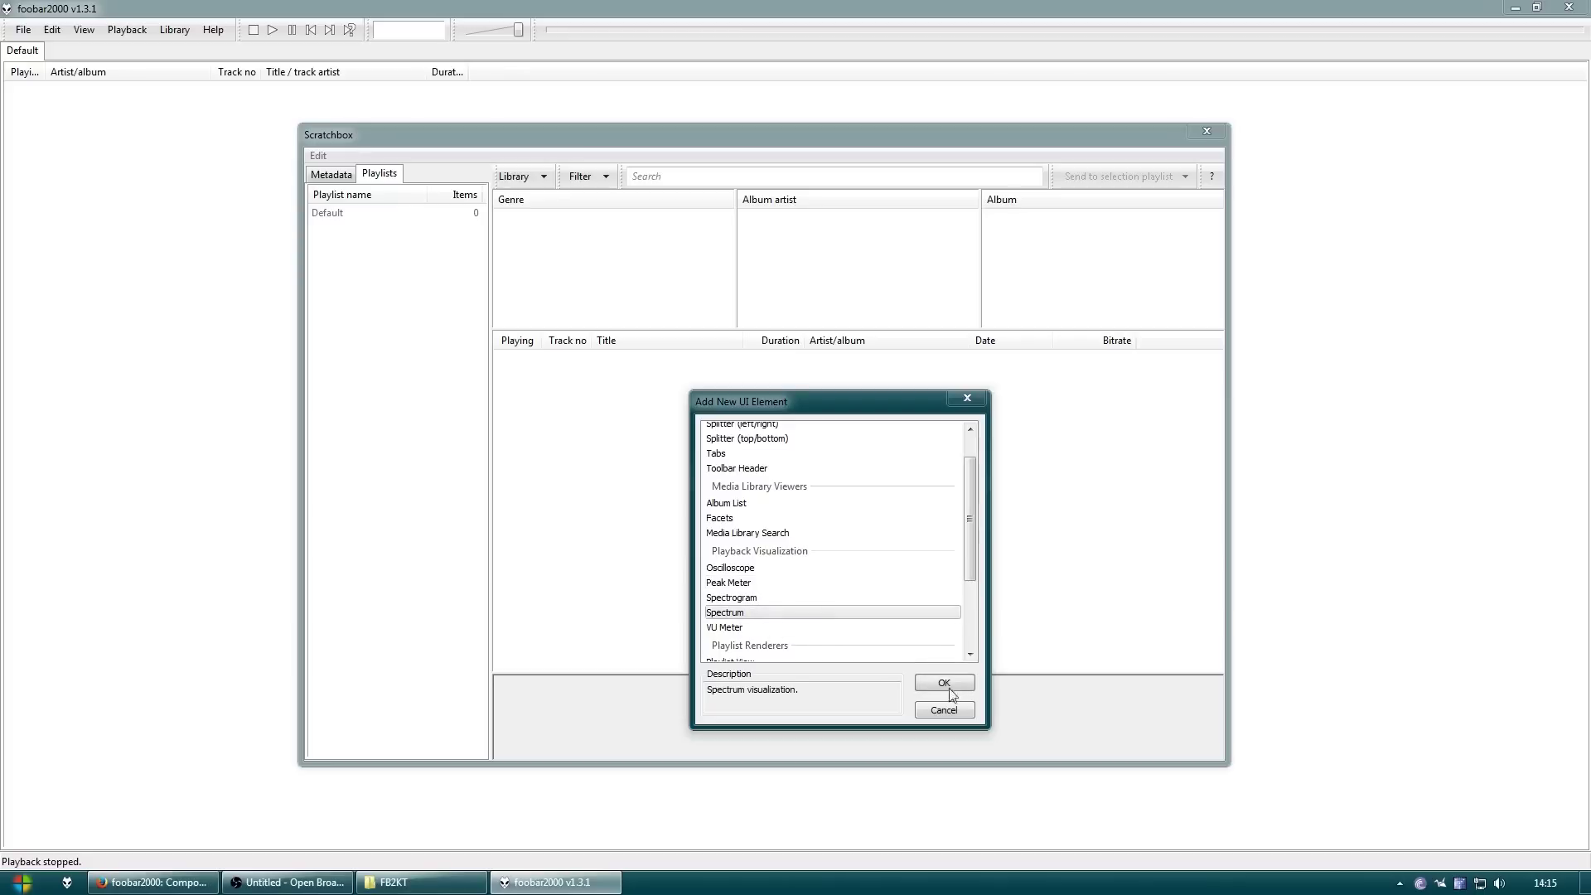
click(944, 683)
Set the Spectrum element to 160 bands and shrink its pane to a thin strip about half its height
right_click(907, 723)
mouse_move(953, 709)
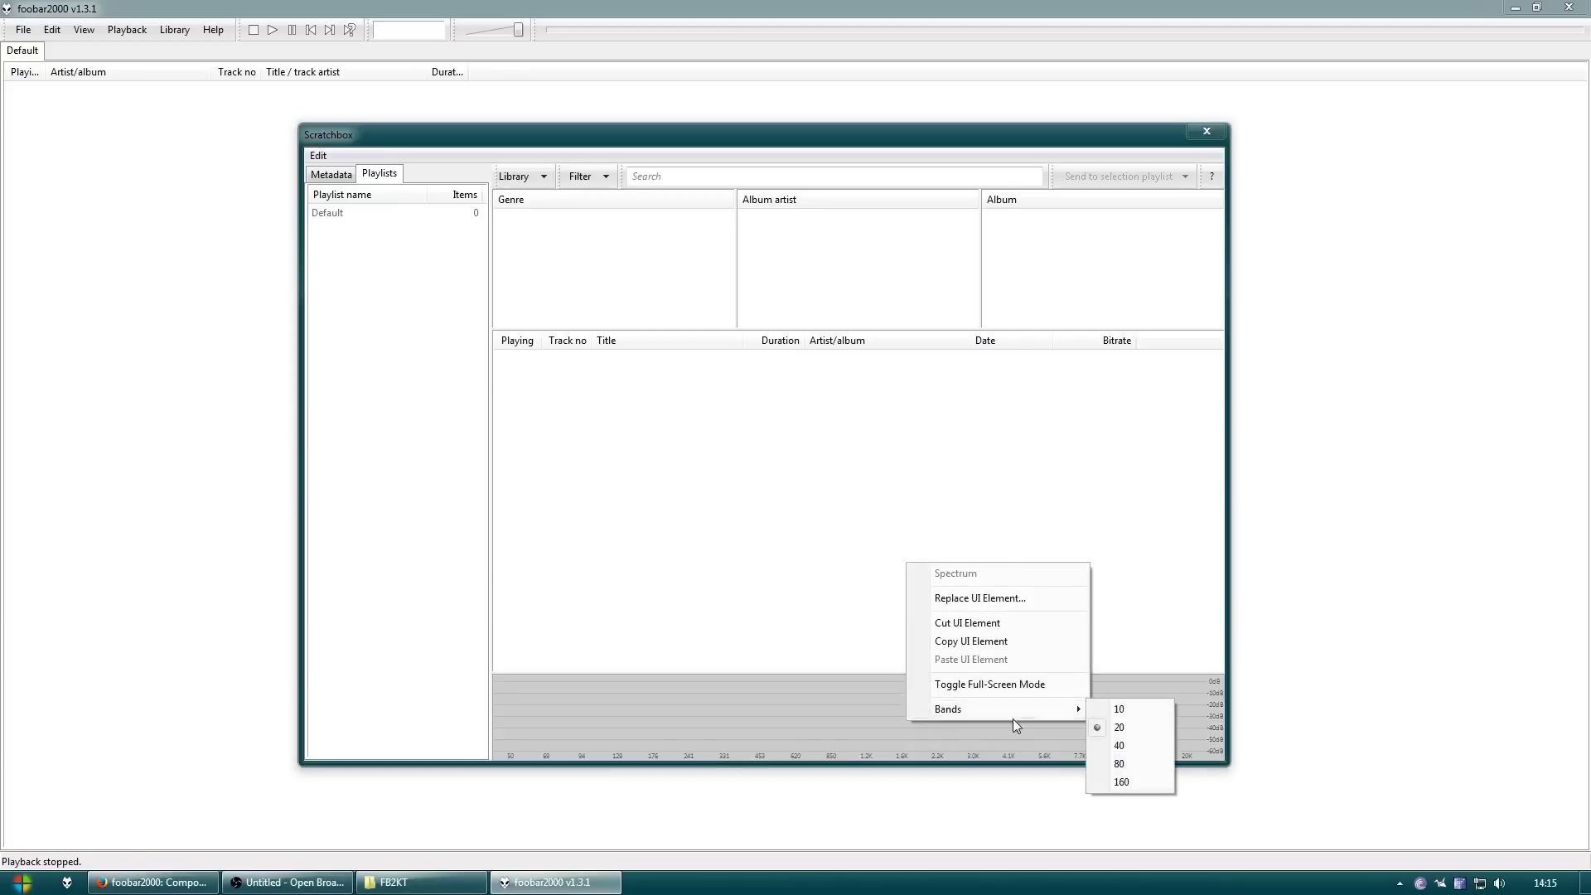
click(1125, 782)
drag(1024, 676, 1029, 718)
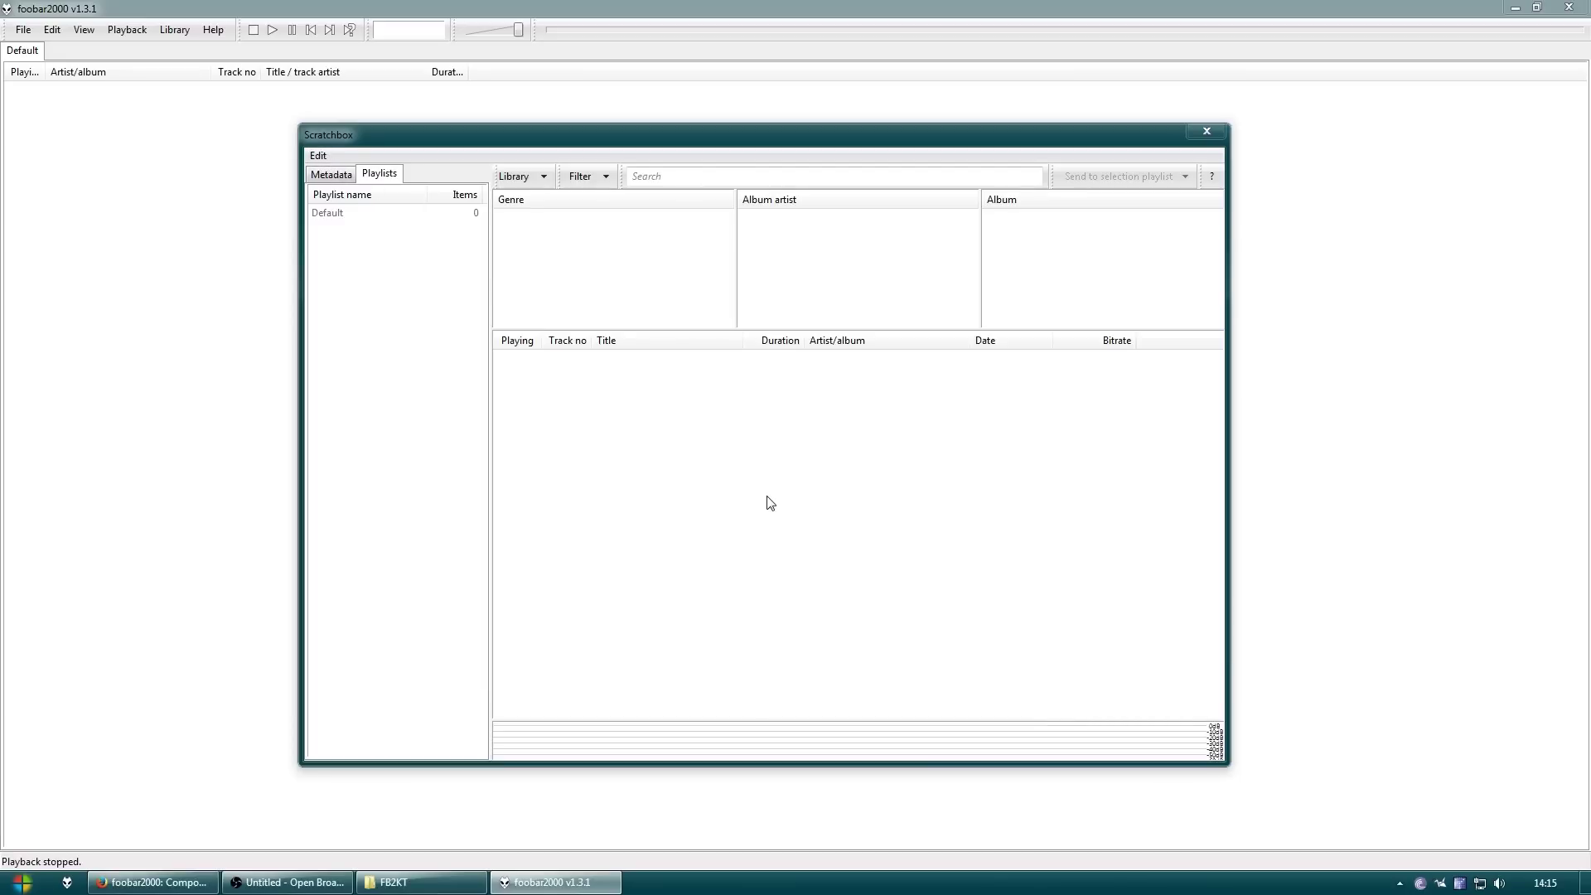
Apply the scratchbox layout to the main window, accepting the overwrite, and close the scratchbox
click(318, 156)
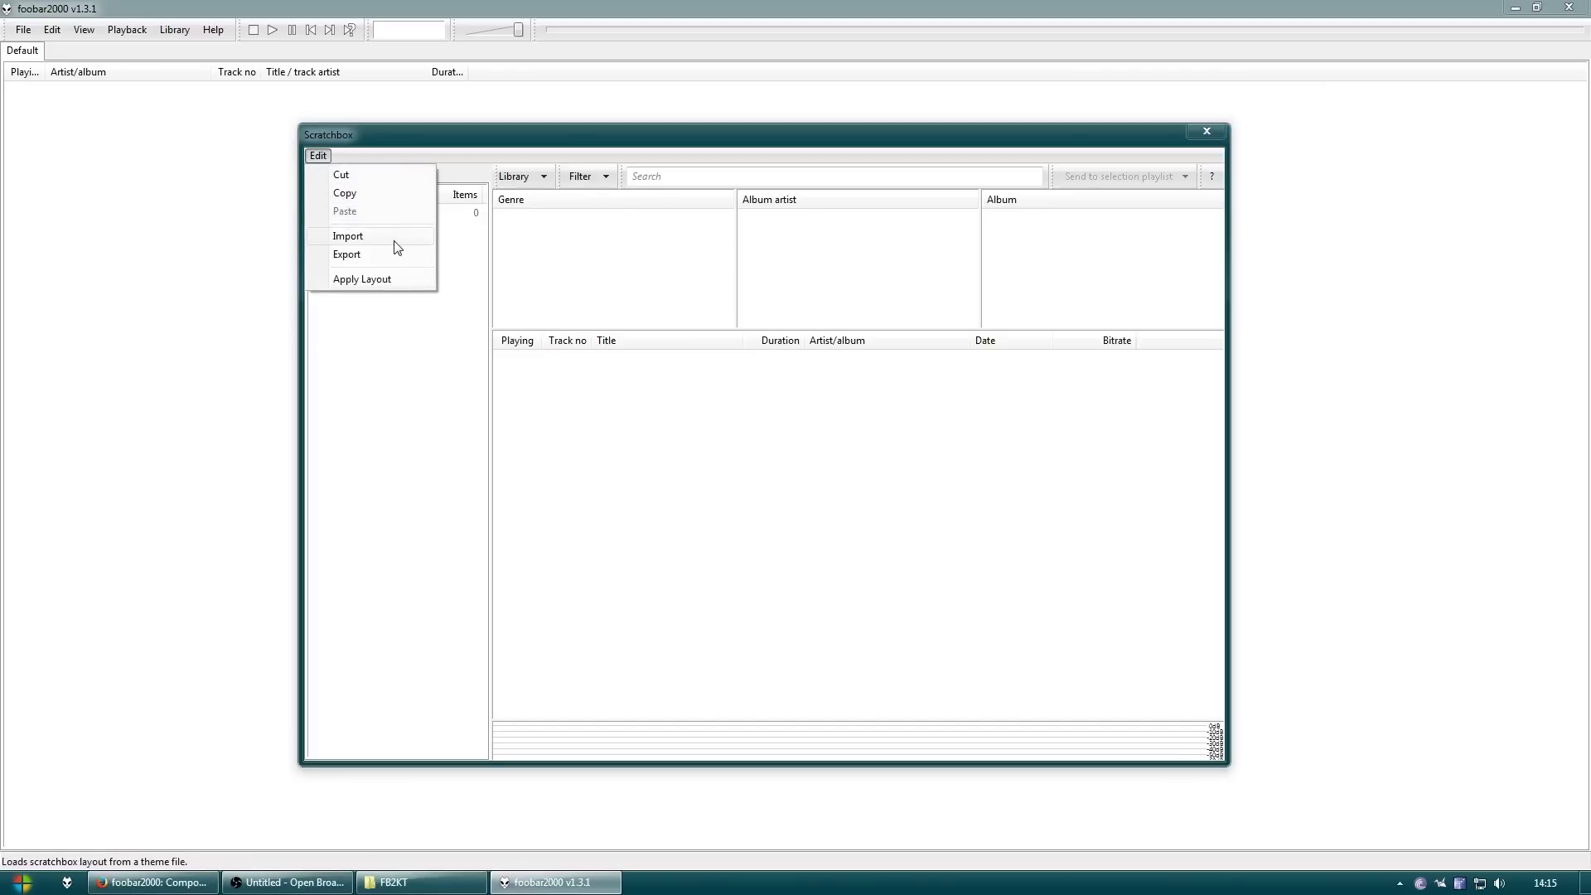
click(390, 280)
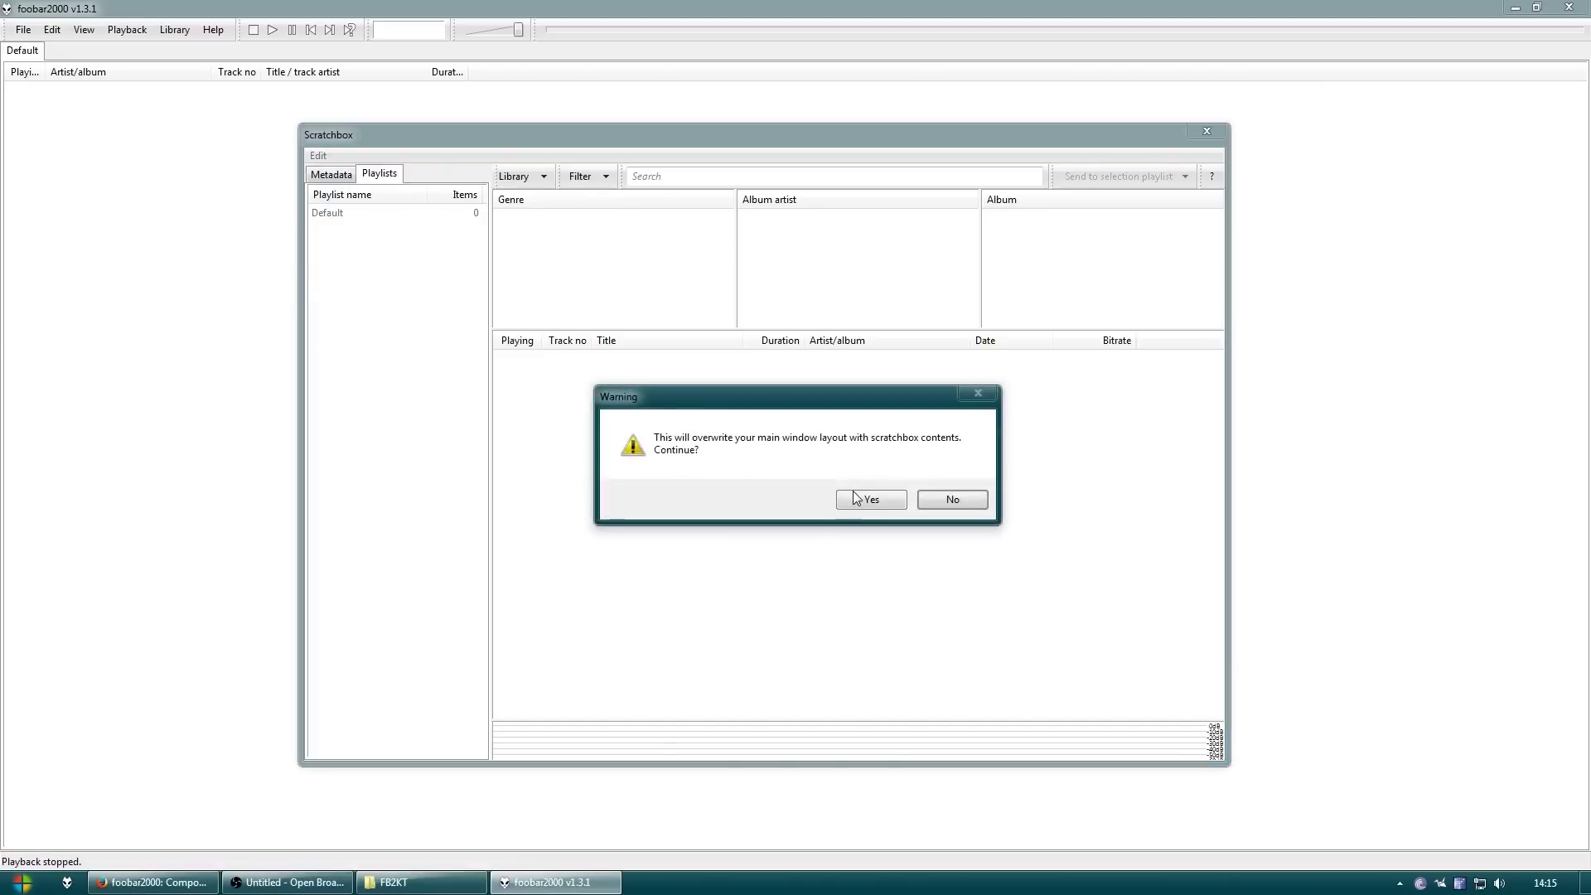
click(861, 502)
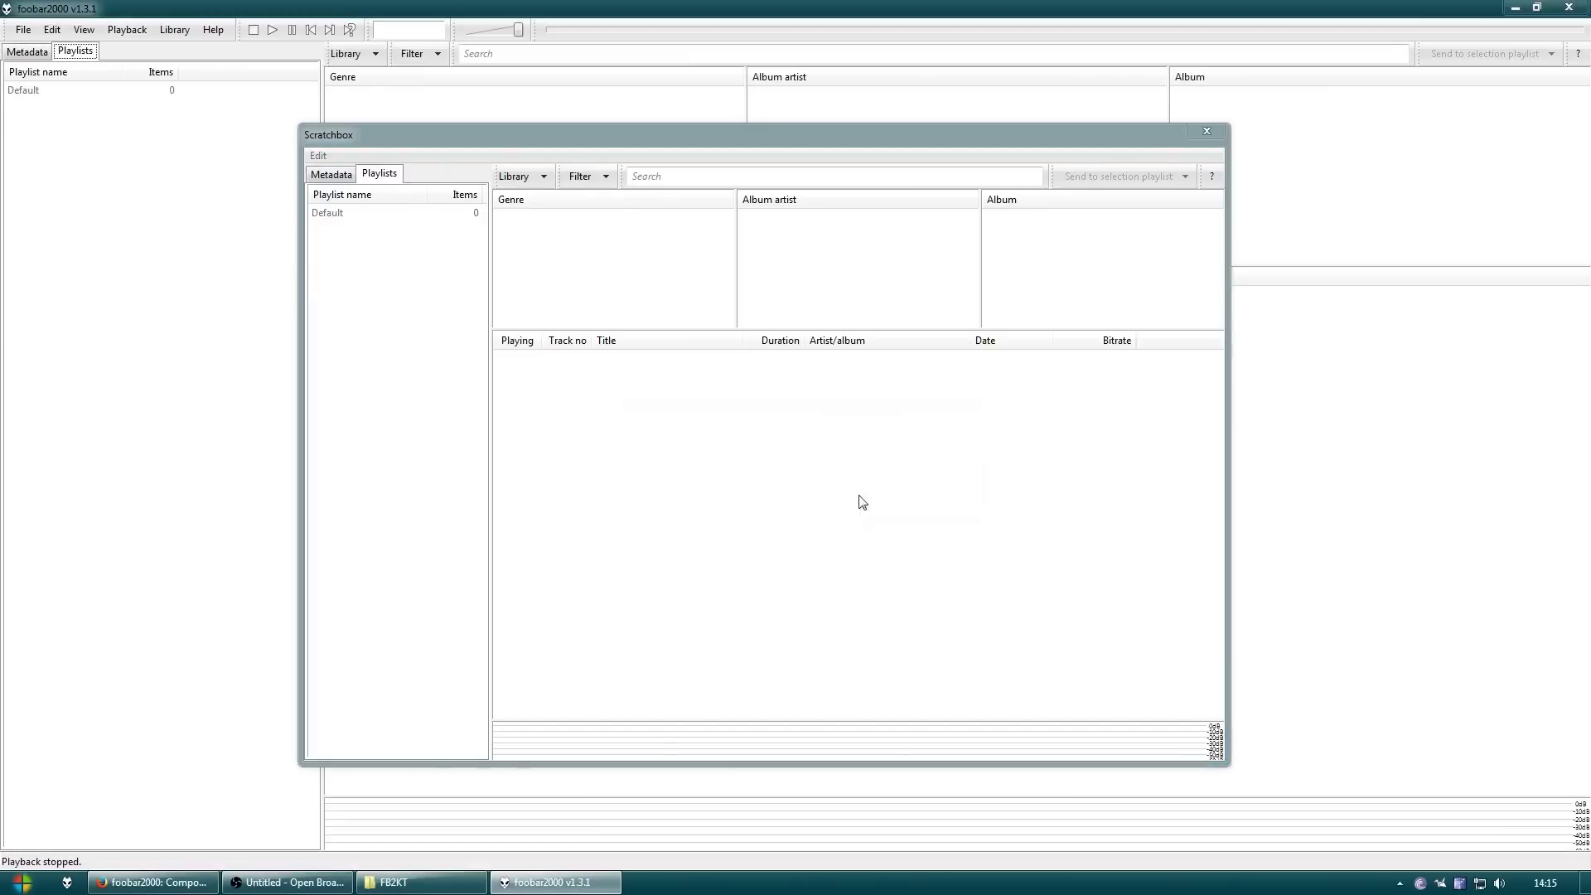
click(1209, 131)
Narrow the main window's tabbed side pane to about an eighth of the width and fit the Metadata tab's art area and property columns
drag(320, 333, 207, 329)
click(29, 53)
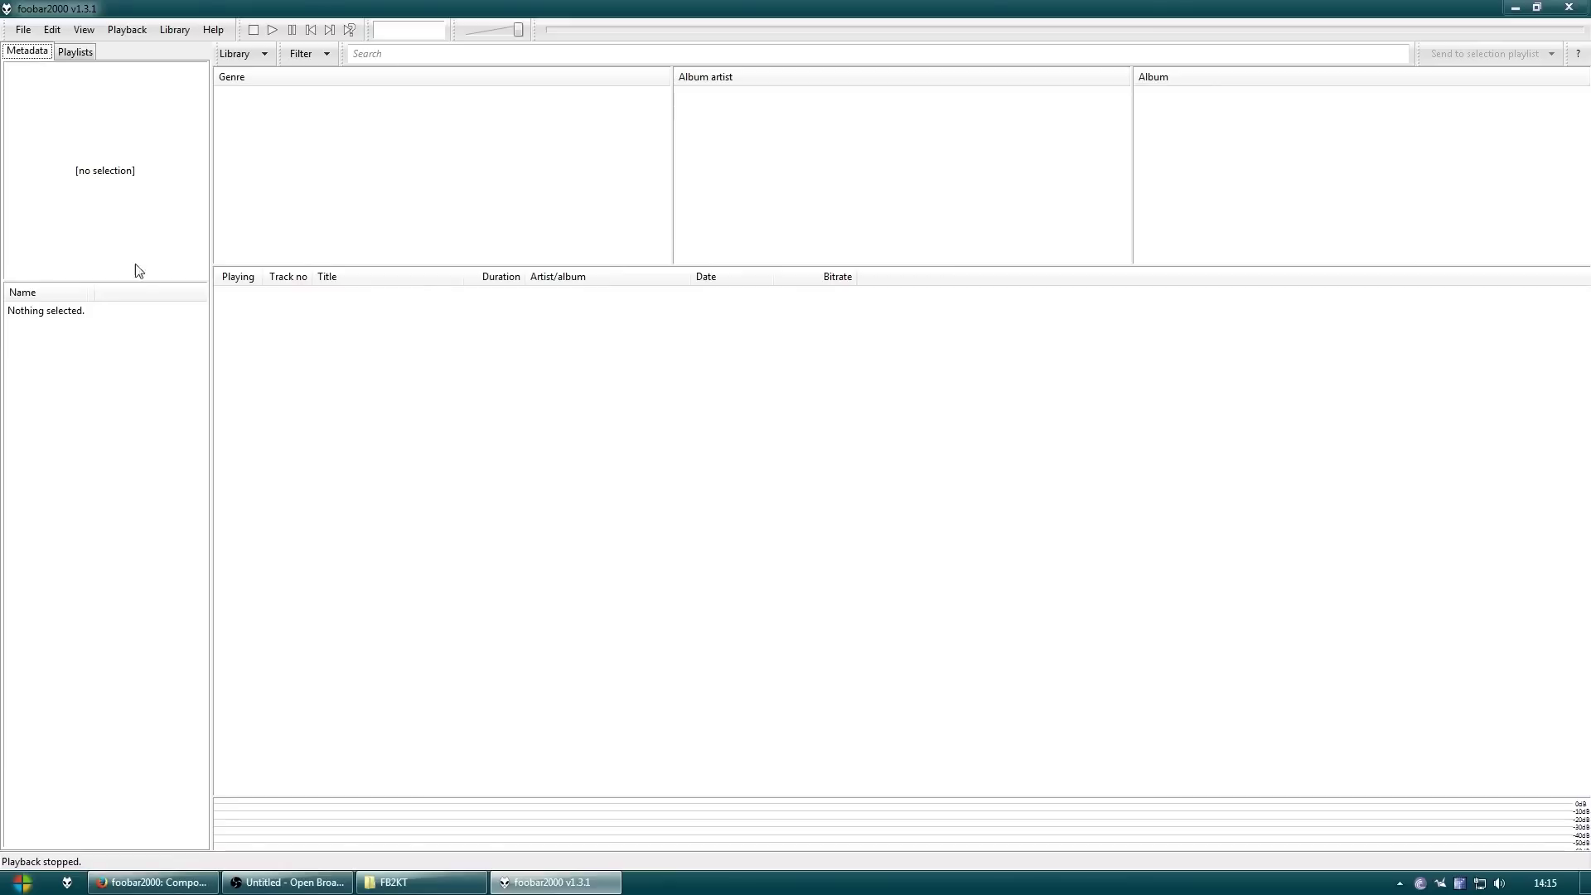
drag(123, 285, 203, 276)
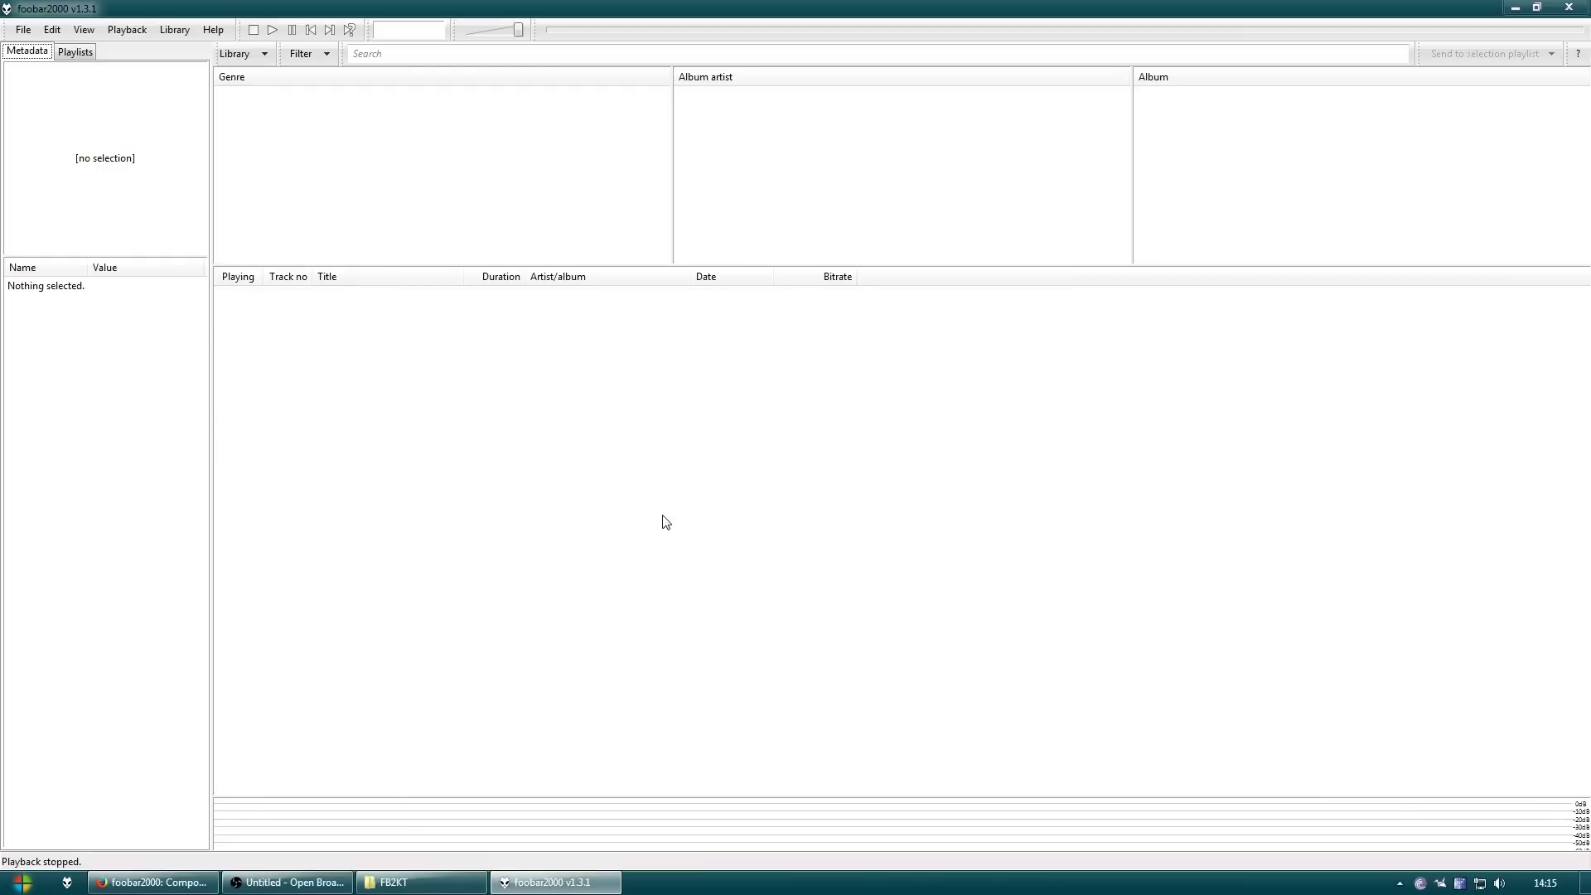
Switch to the file manager and open the Nine Inch Nails folder under My Music\foobar2000\Library in a new window
key(alt+Tab)
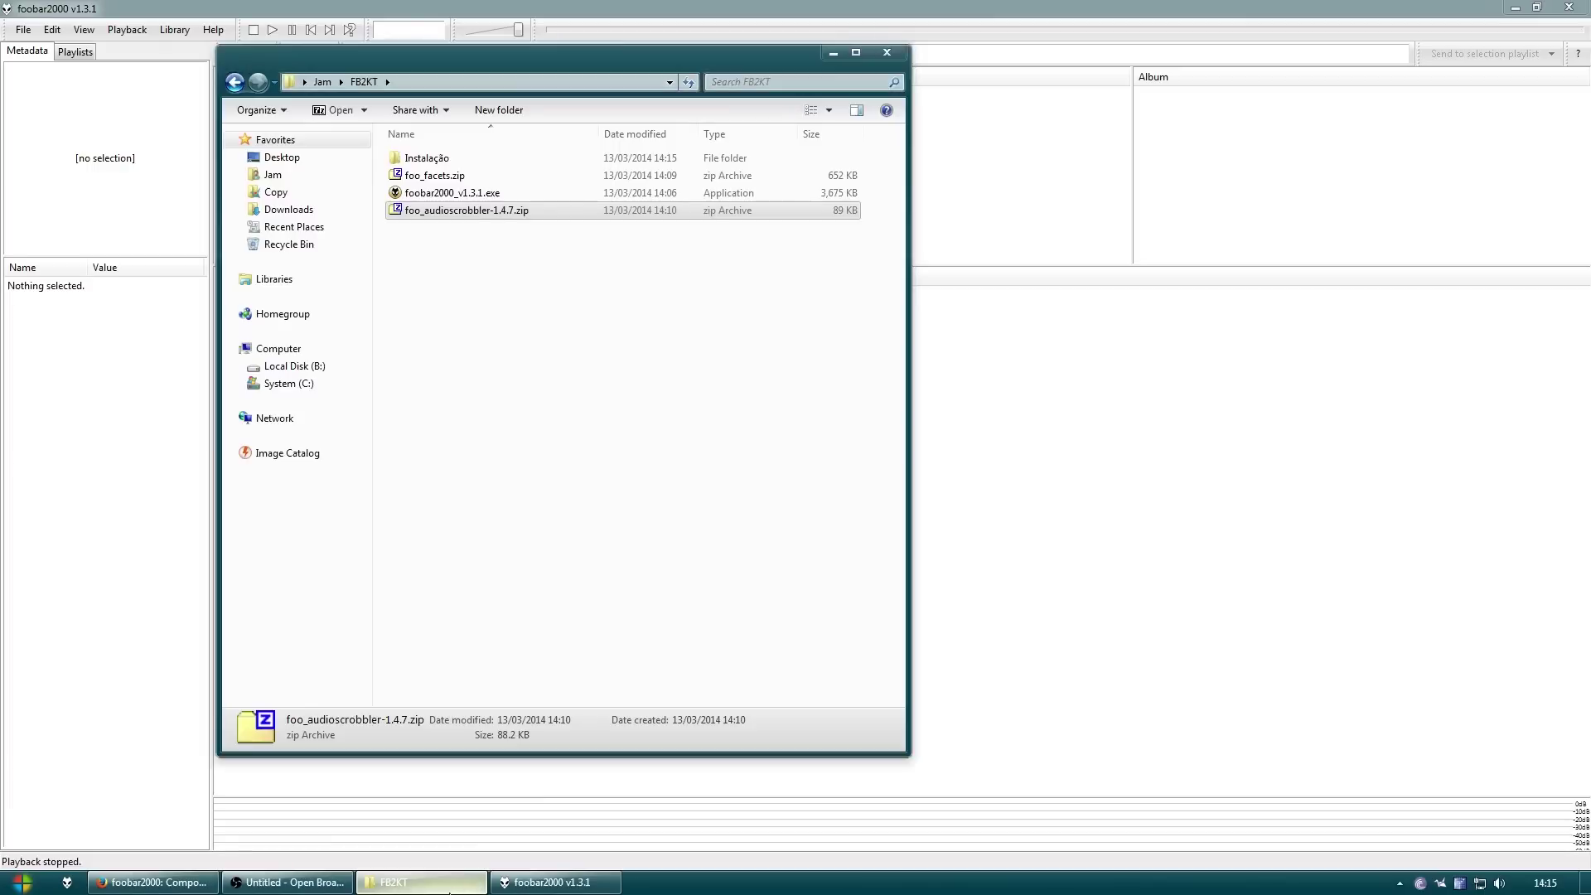
key(super)
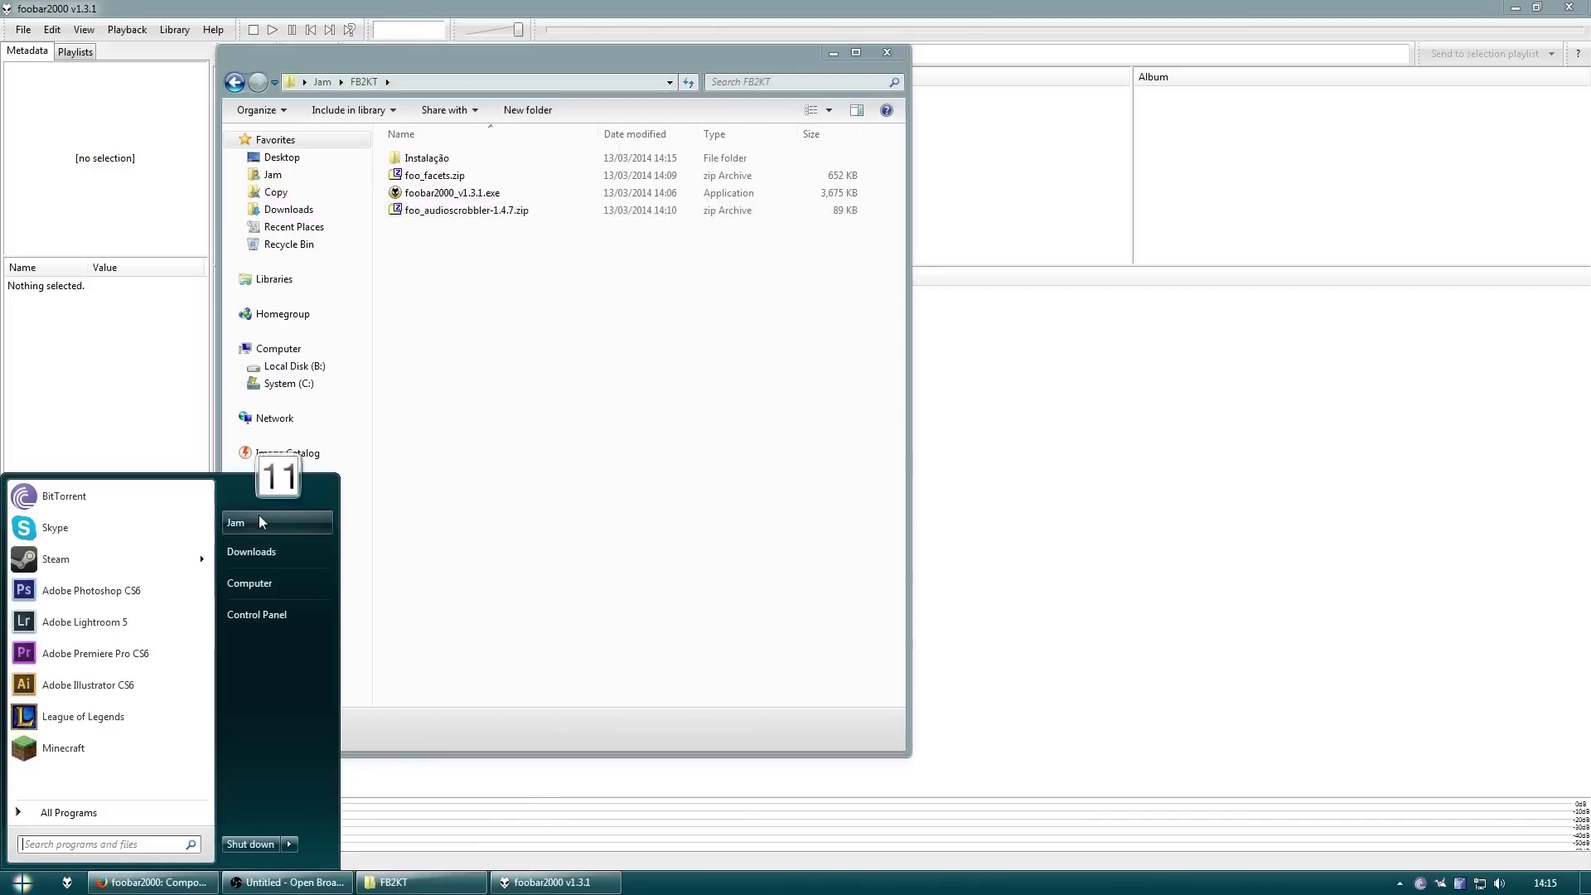
click(258, 514)
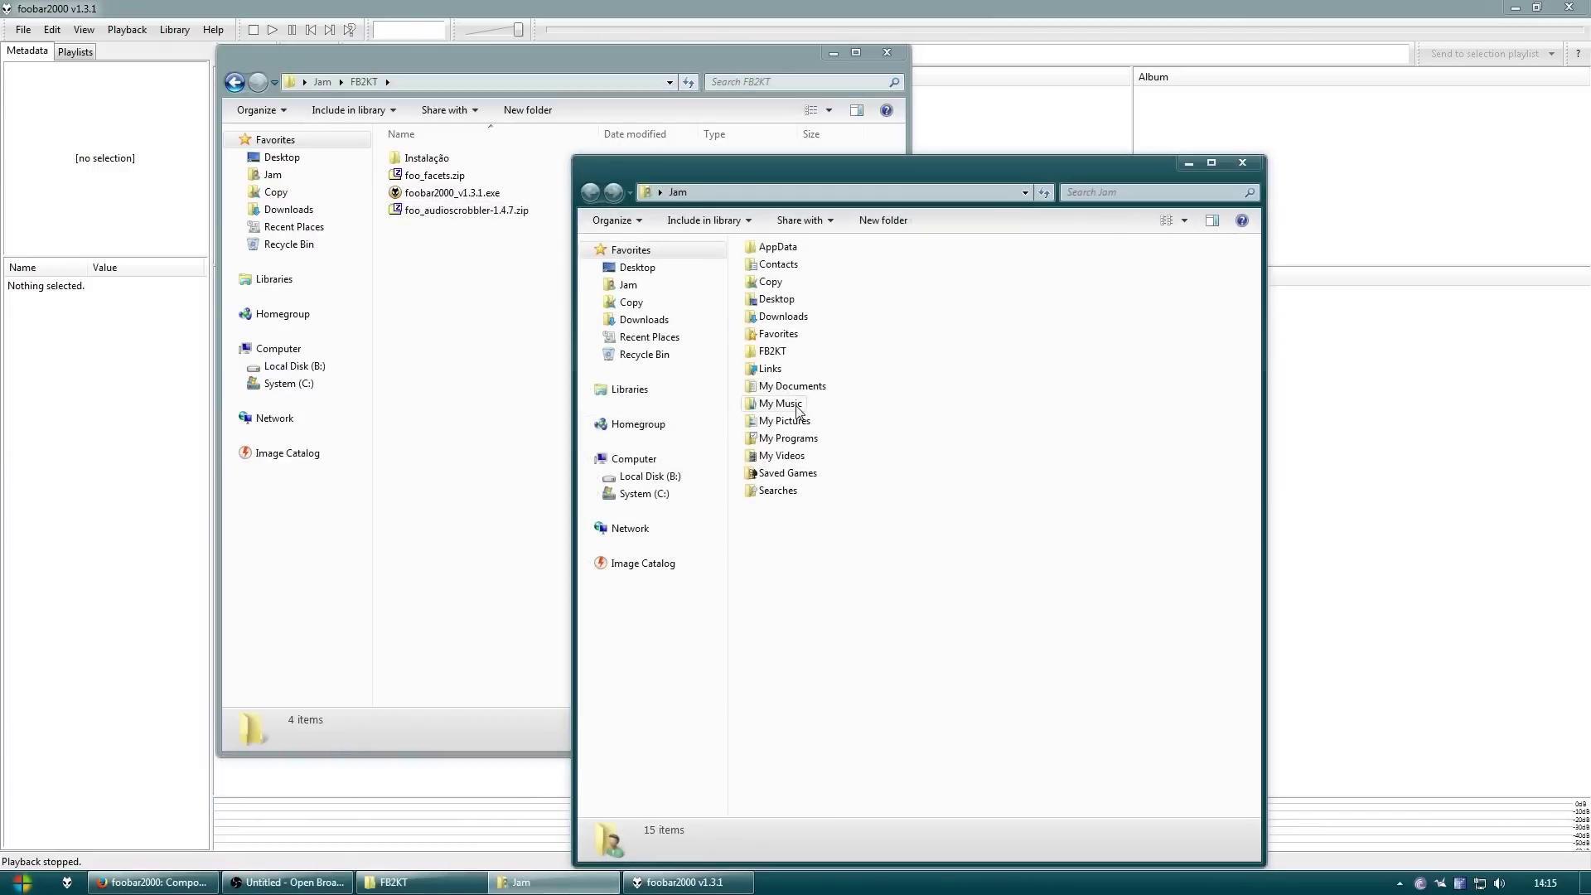
double_click(783, 404)
double_click(778, 246)
double_click(783, 285)
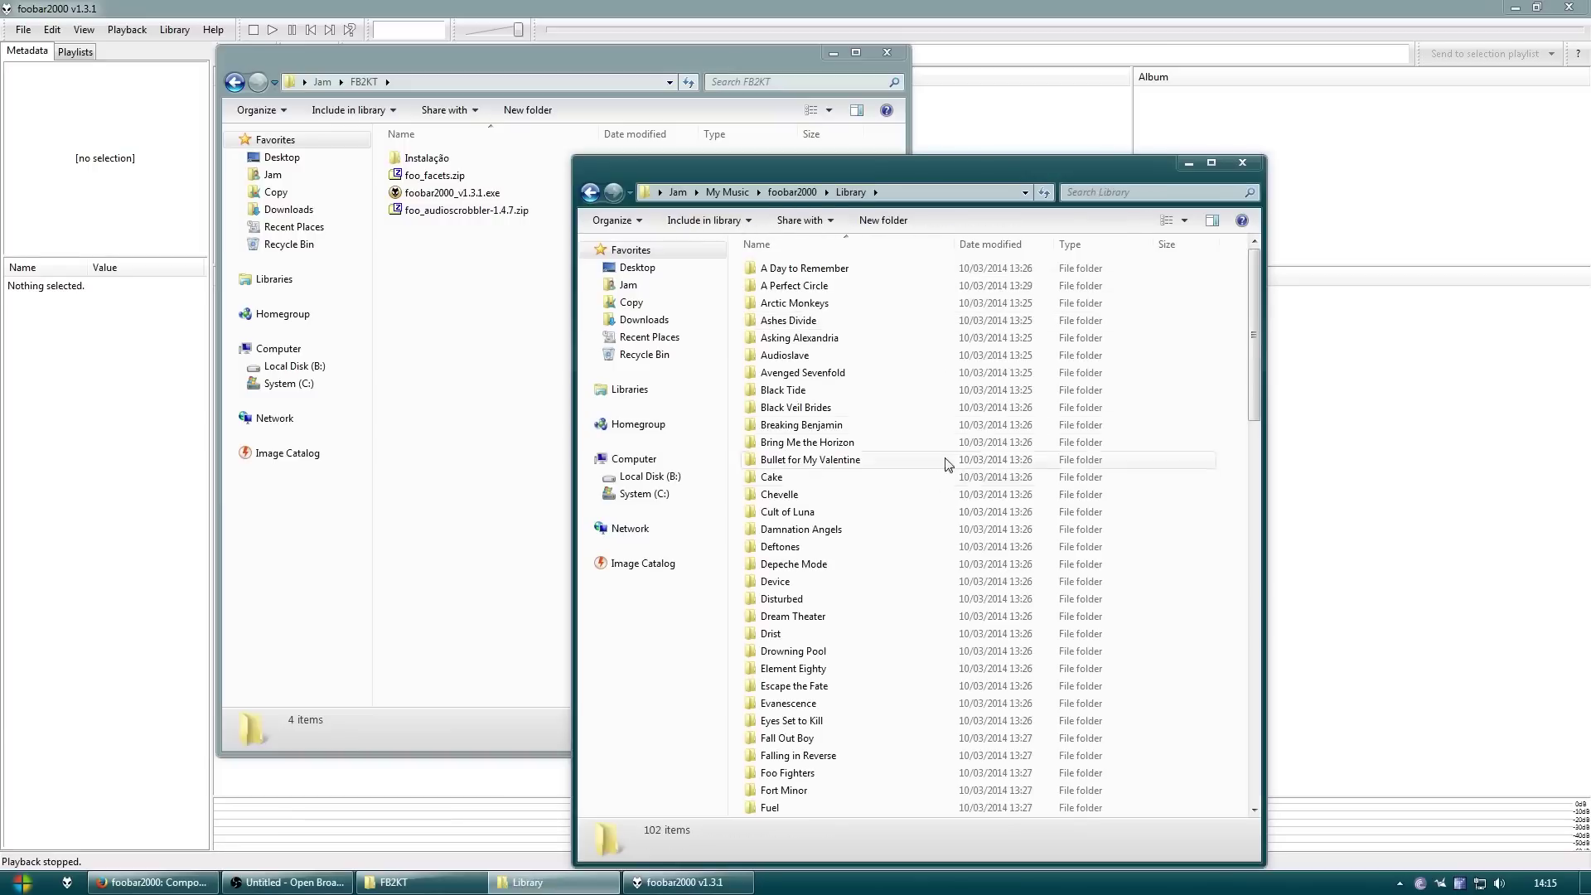
scroll(948, 464, down, 6)
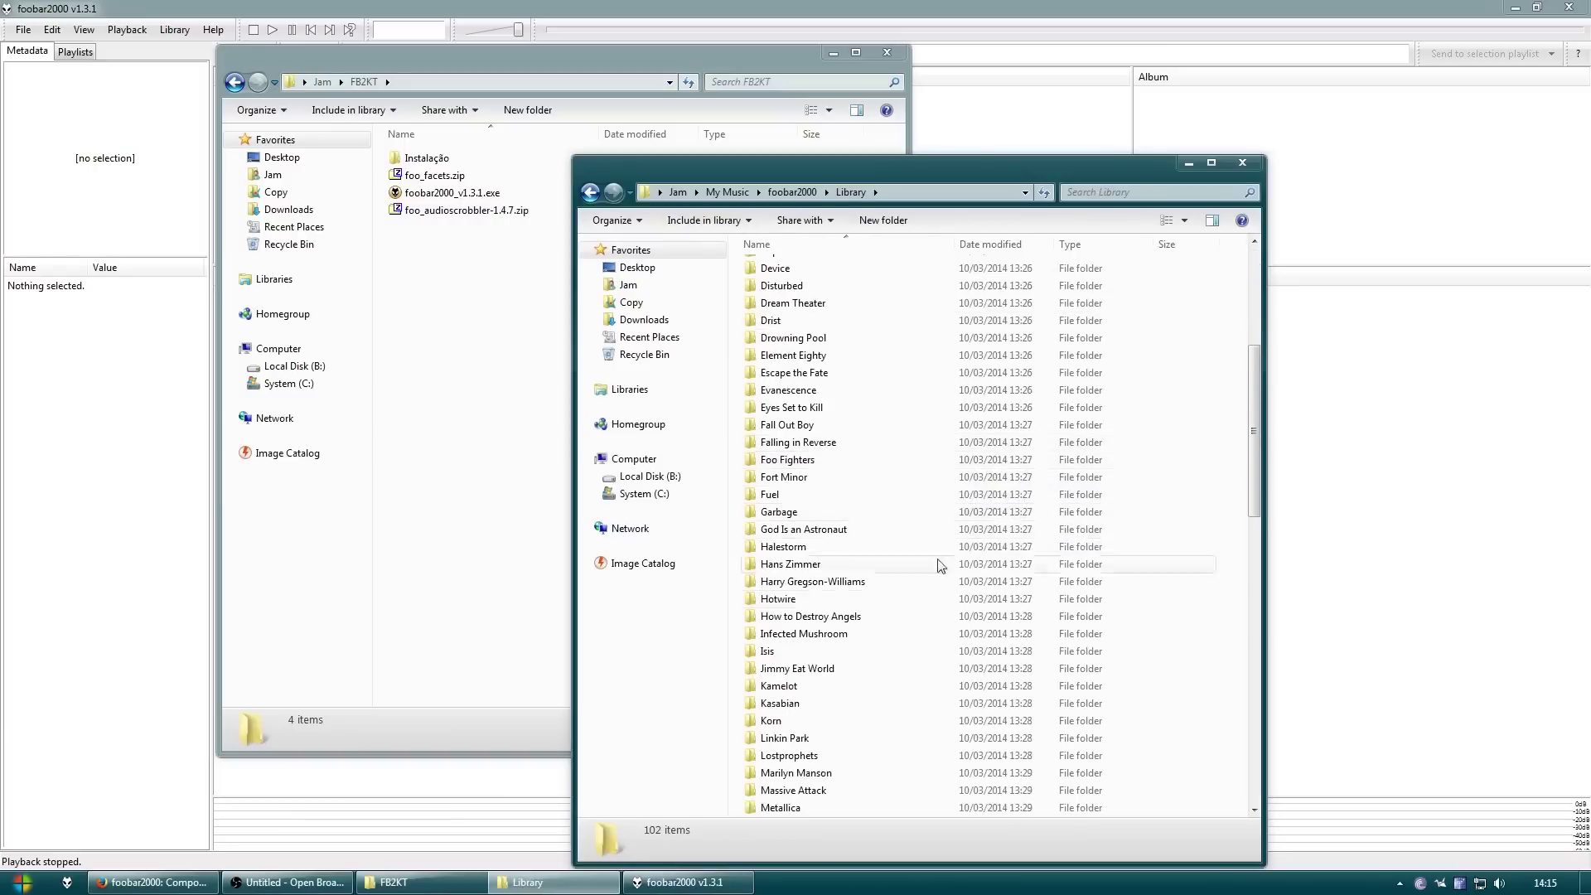
scroll(928, 721, down, 5)
scroll(919, 700, up, 2)
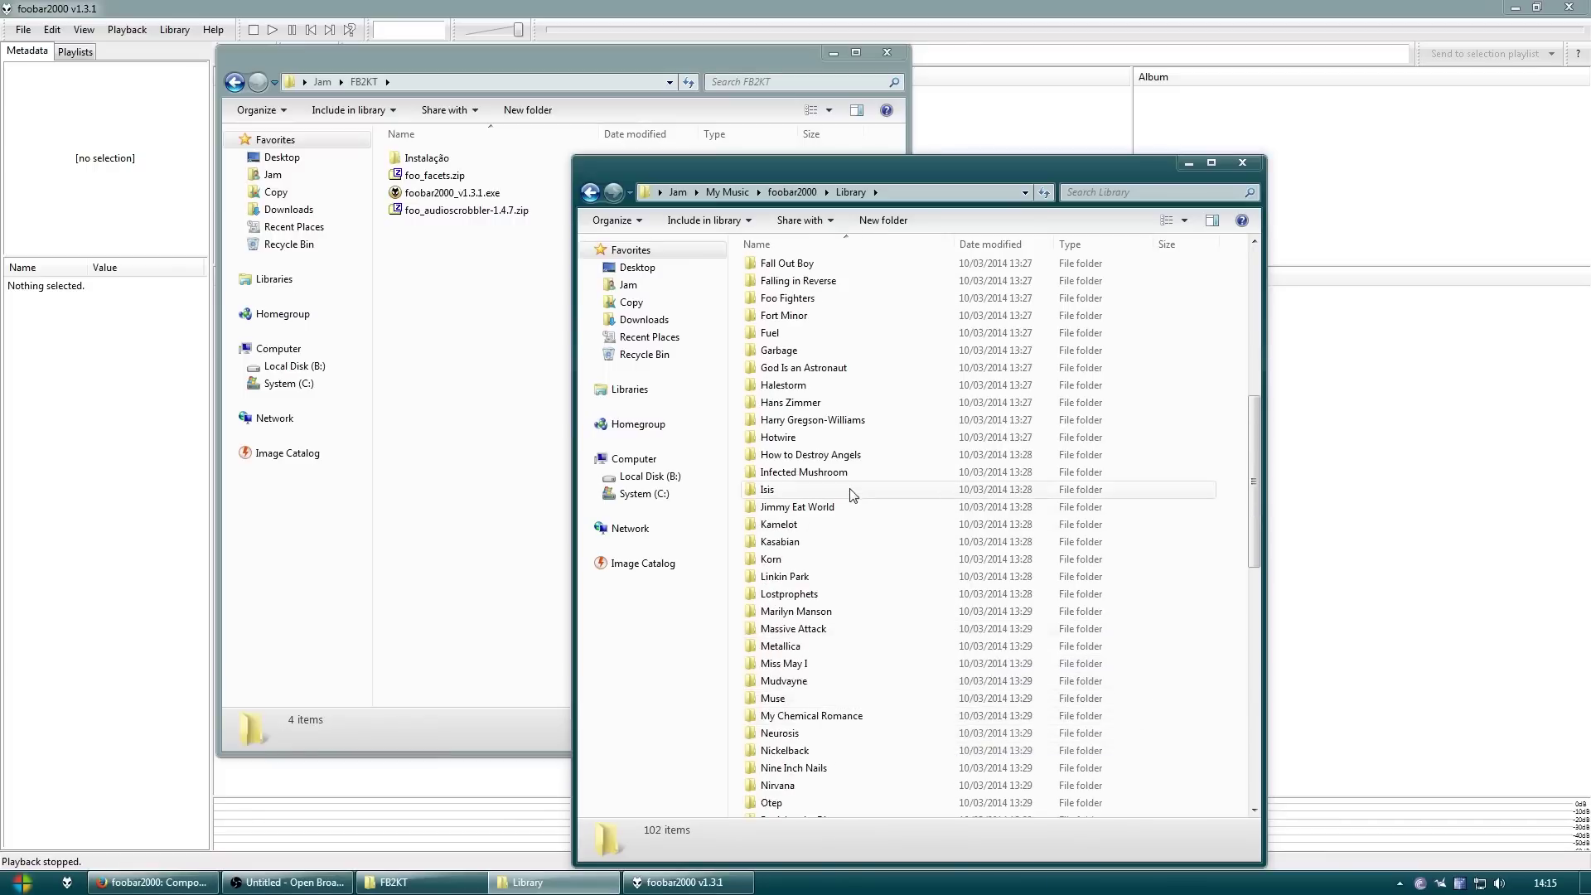
double_click(847, 765)
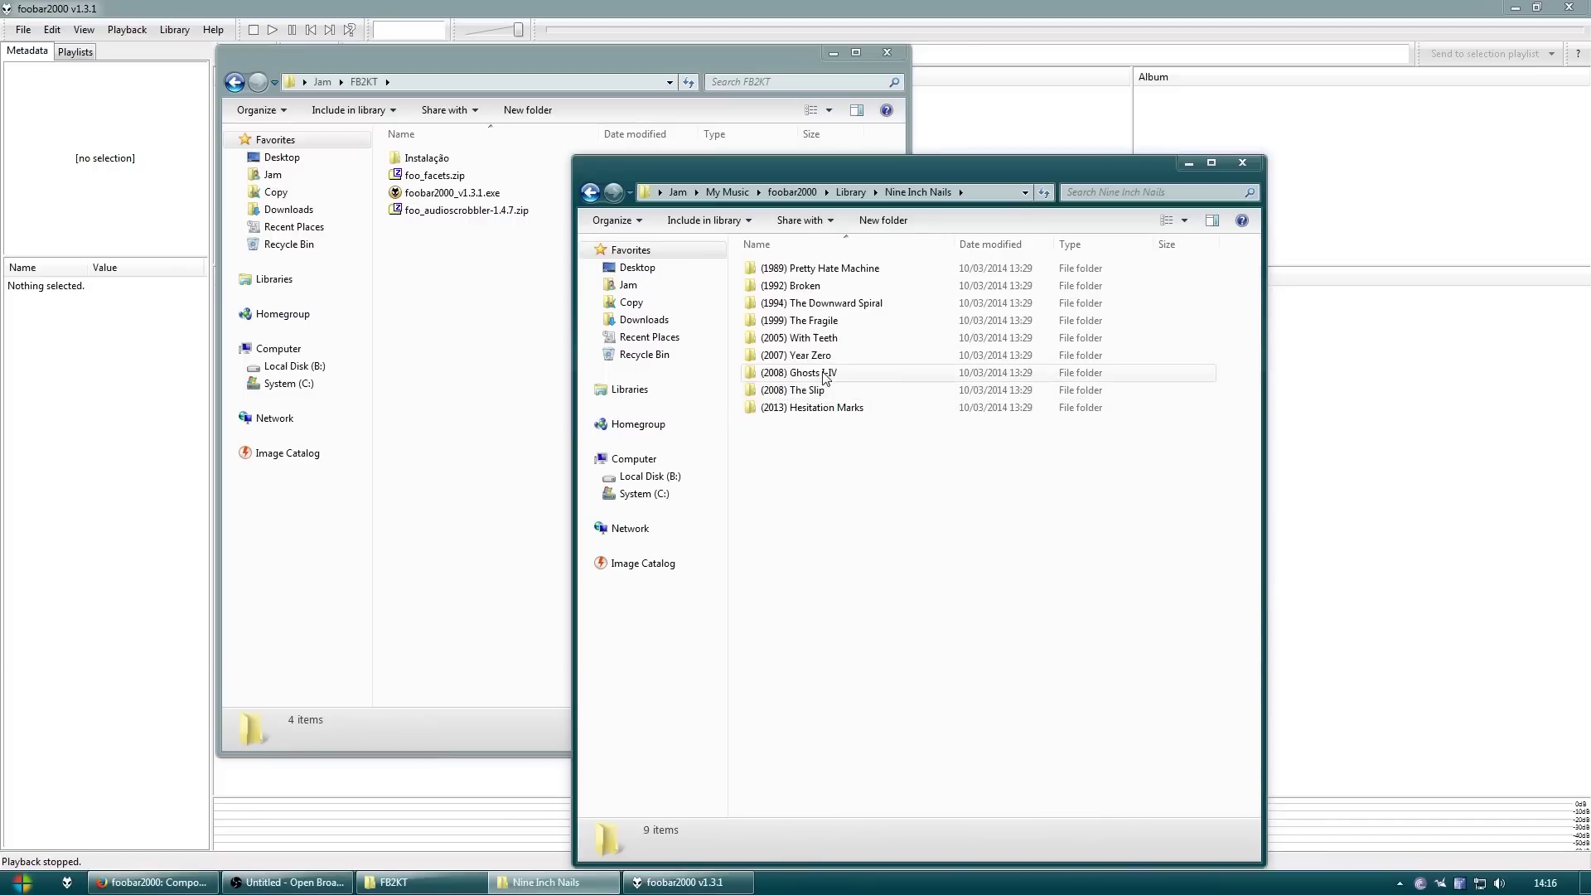
drag(826, 377, 513, 298)
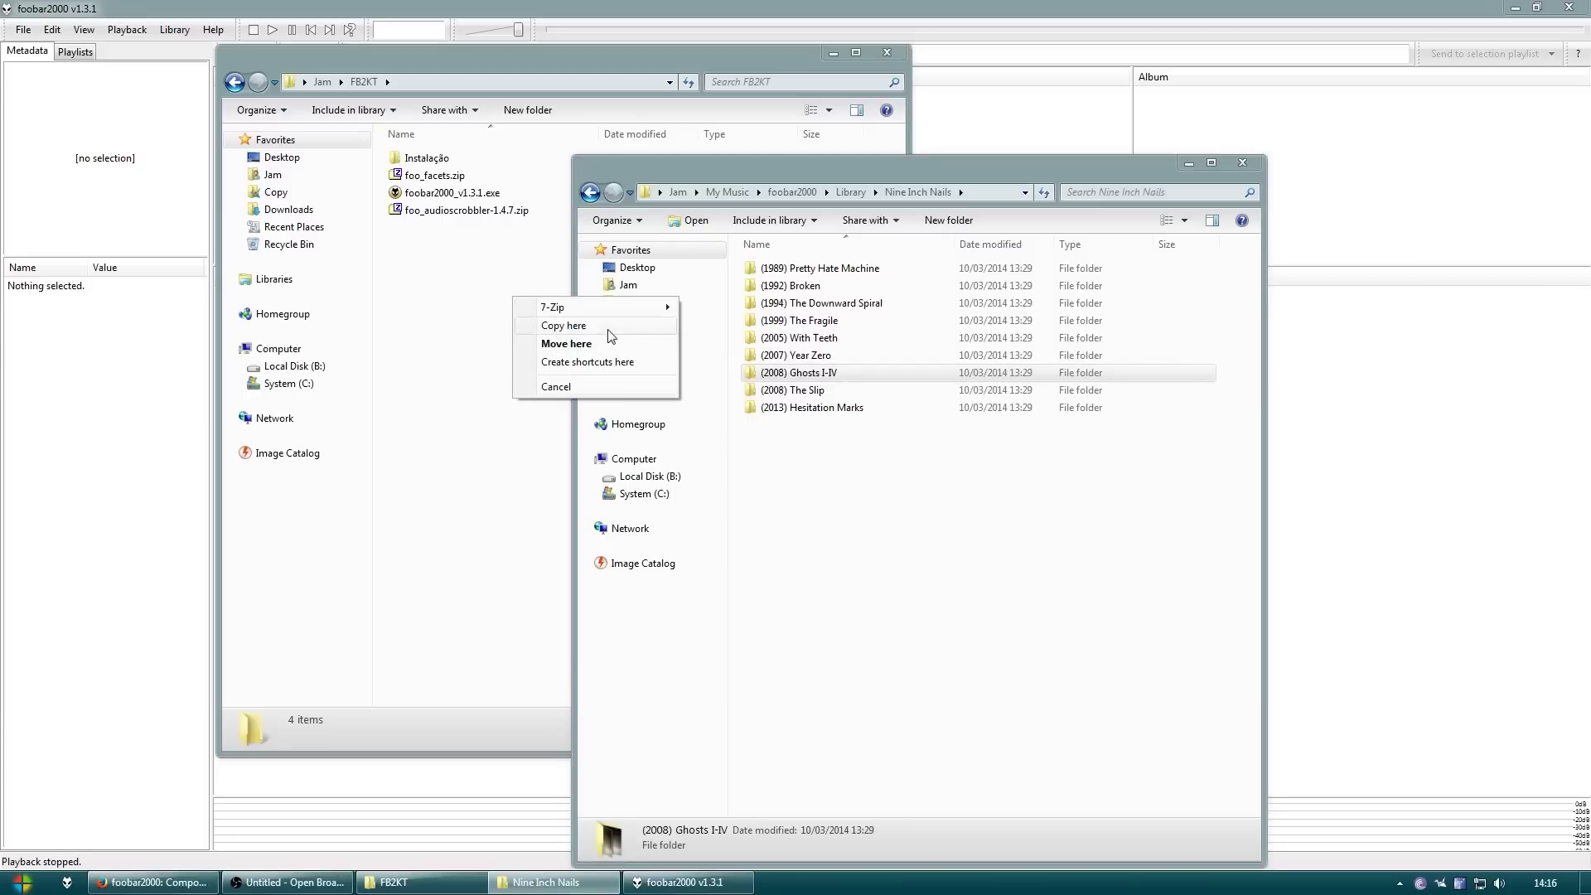
right_click(874, 530)
click(853, 497)
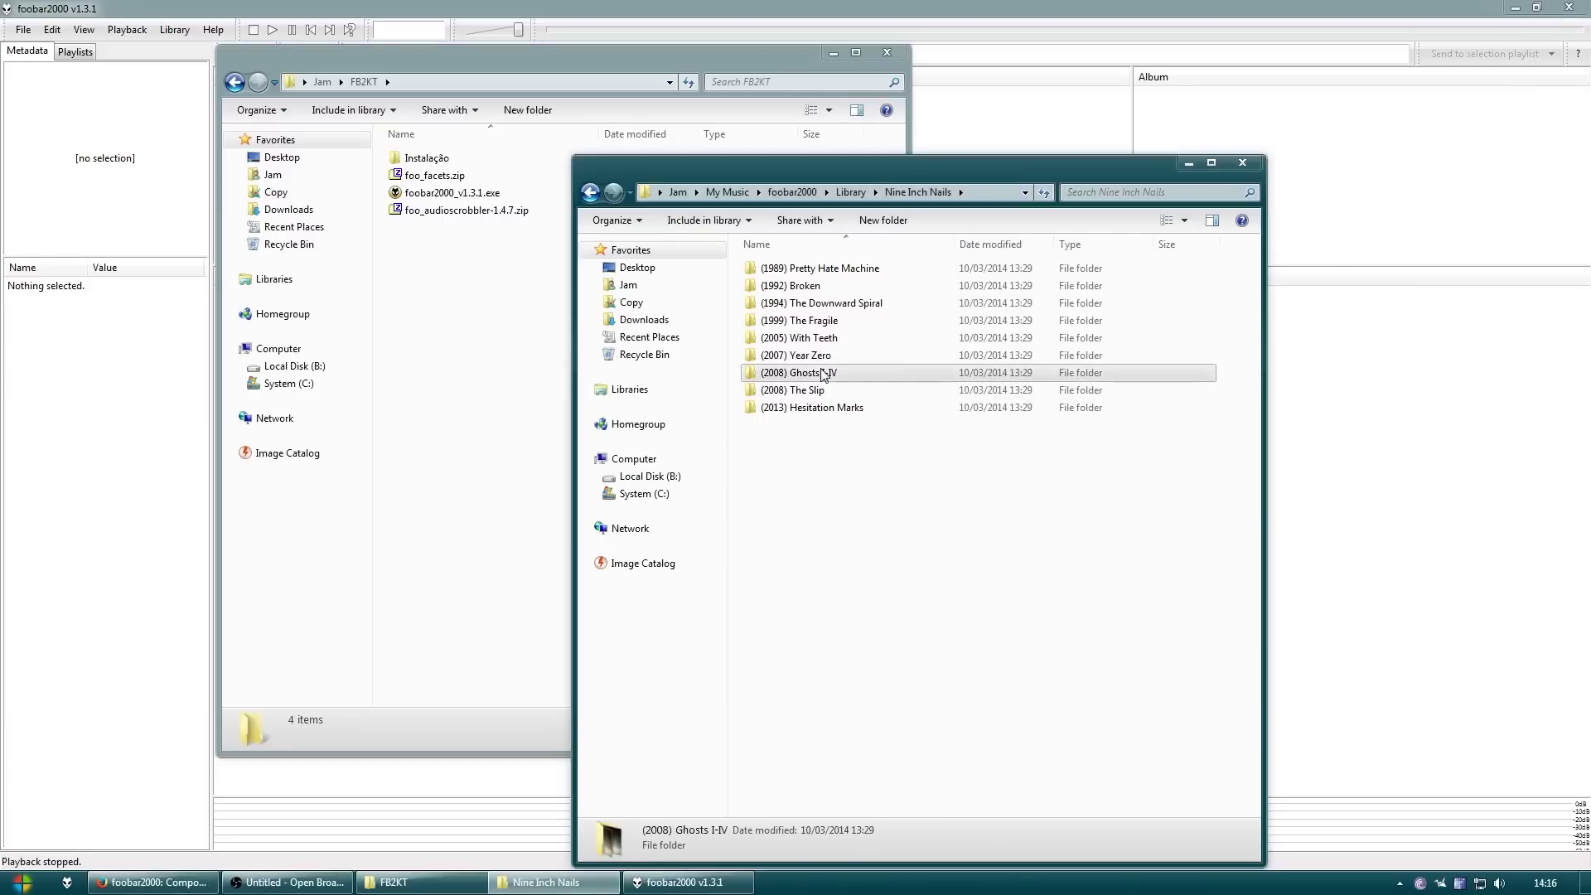
Add the (2008) Ghosts I-IV album folder to the foobar2000 playlist and select the track 1 Ghosts I
drag(824, 375, 1319, 437)
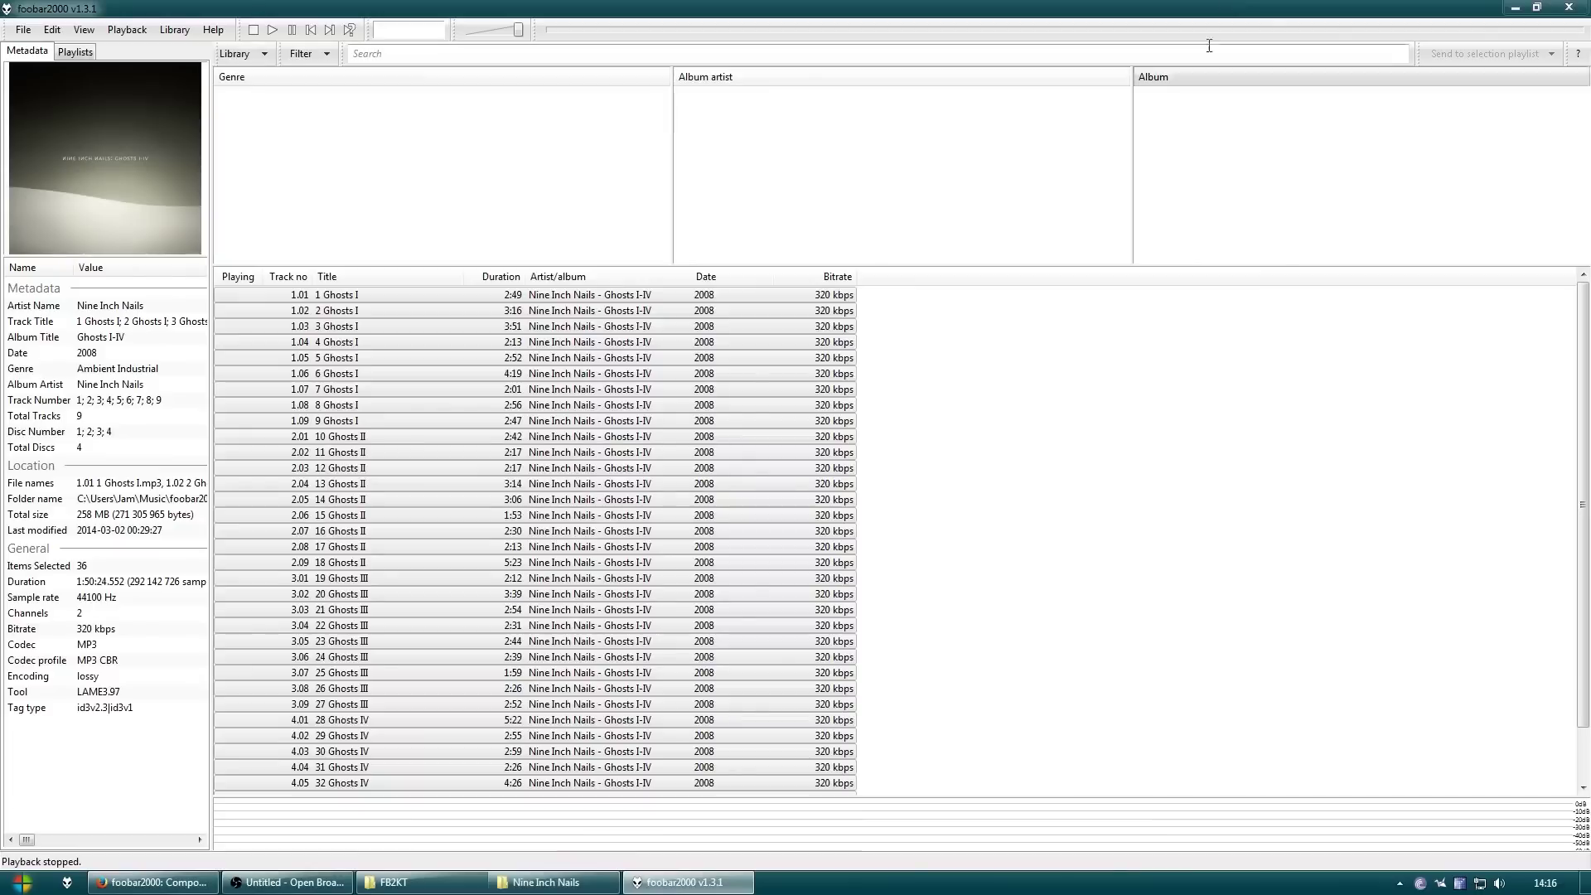
click(1239, 478)
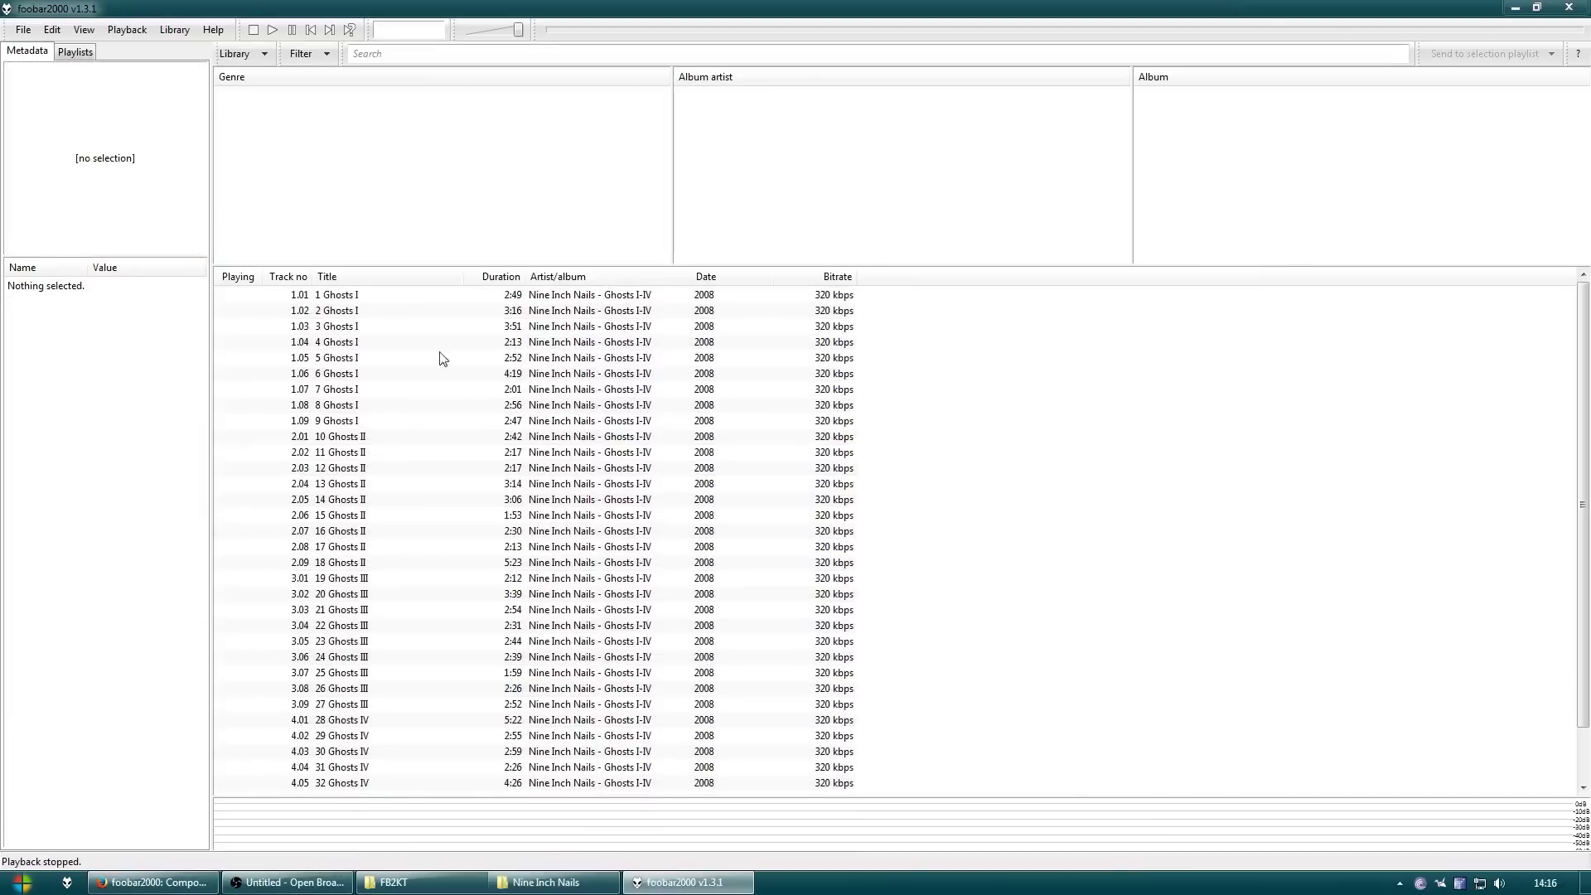
click(414, 297)
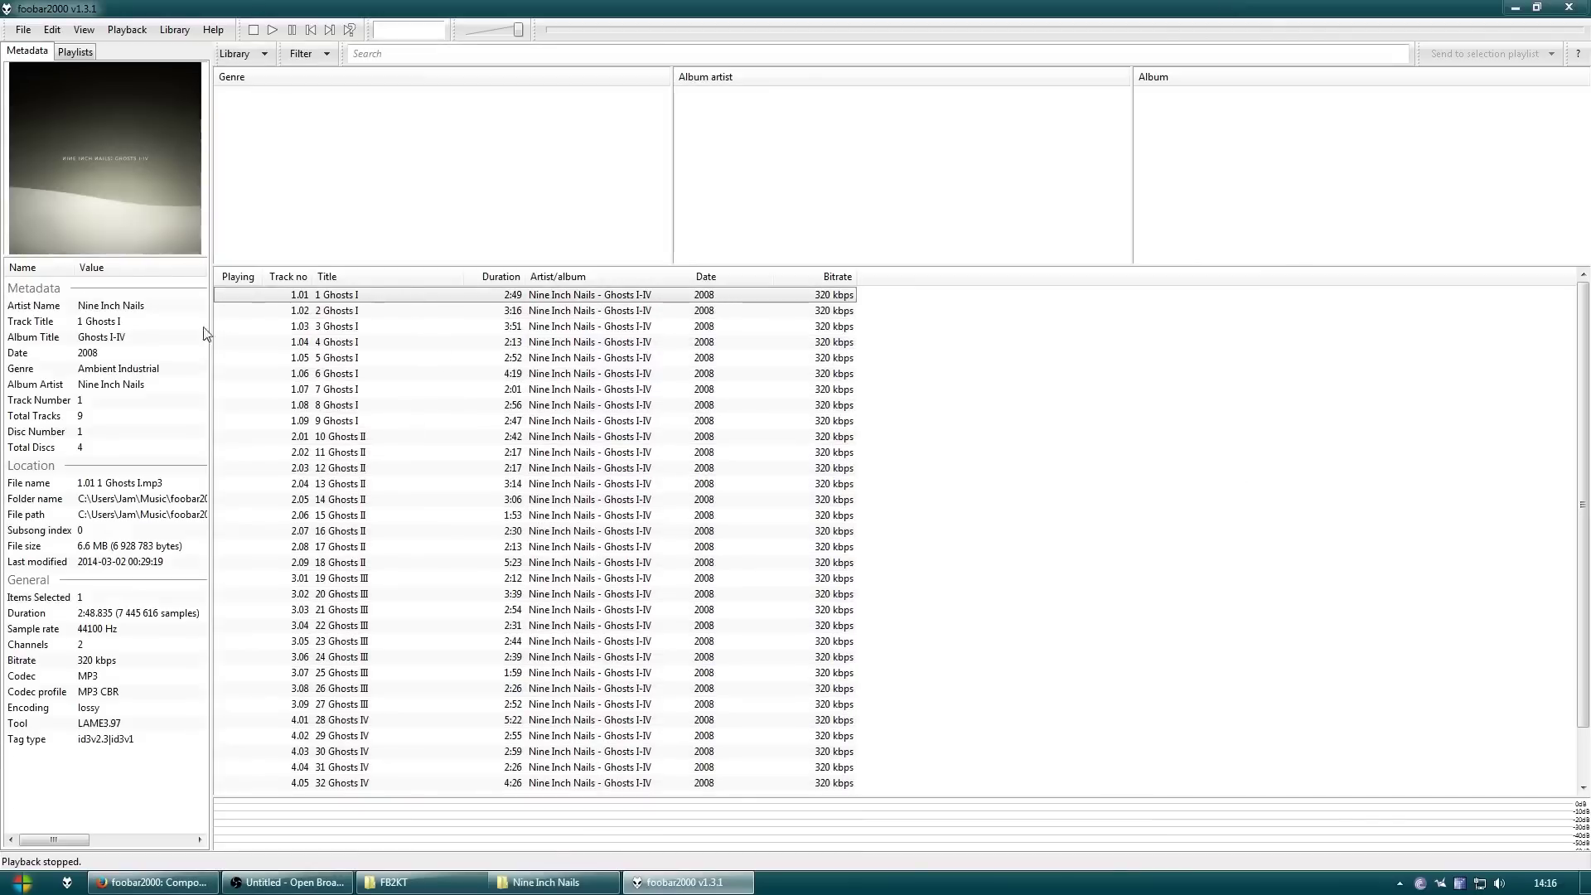
Hide the Location group in the Metadata tab's selection properties and enable the ReplayGain and Other groups
drag(82, 840, 45, 862)
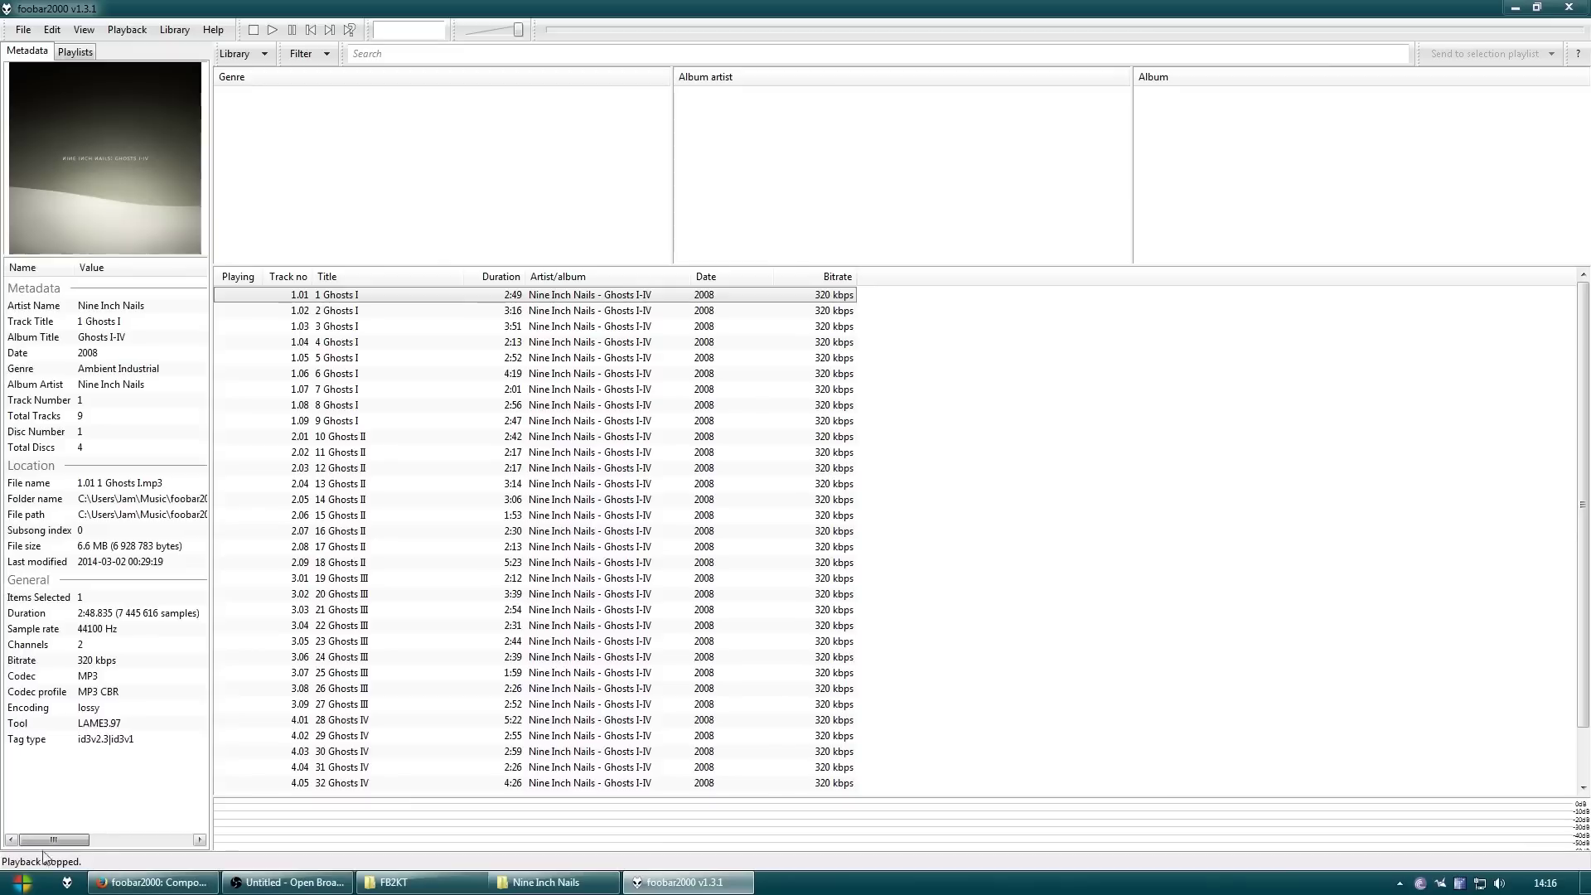
right_click(113, 385)
click(177, 410)
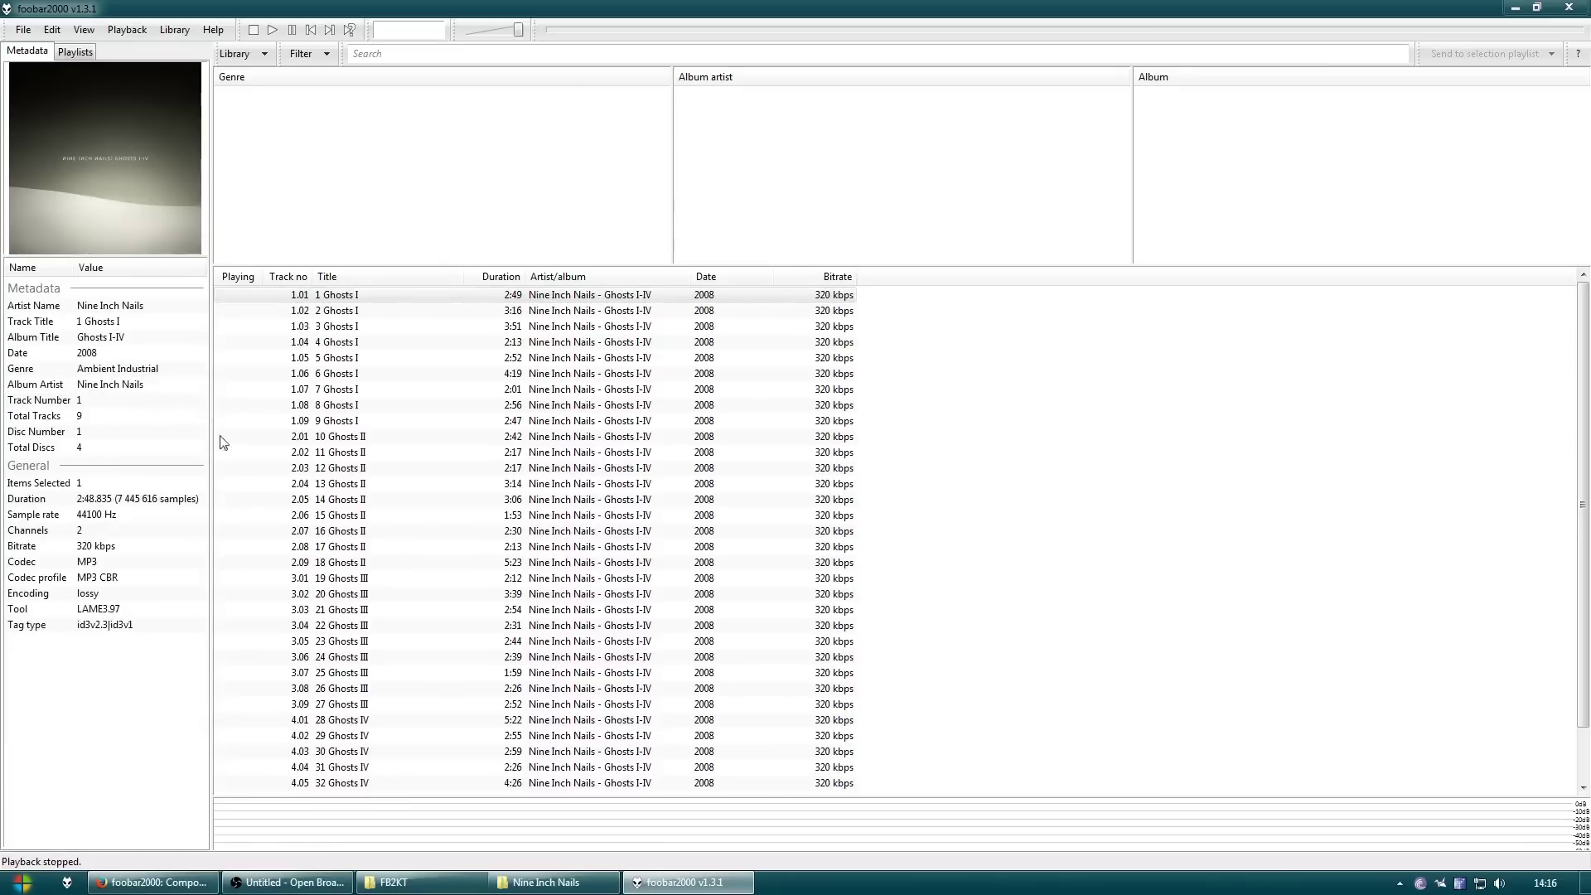
right_click(113, 565)
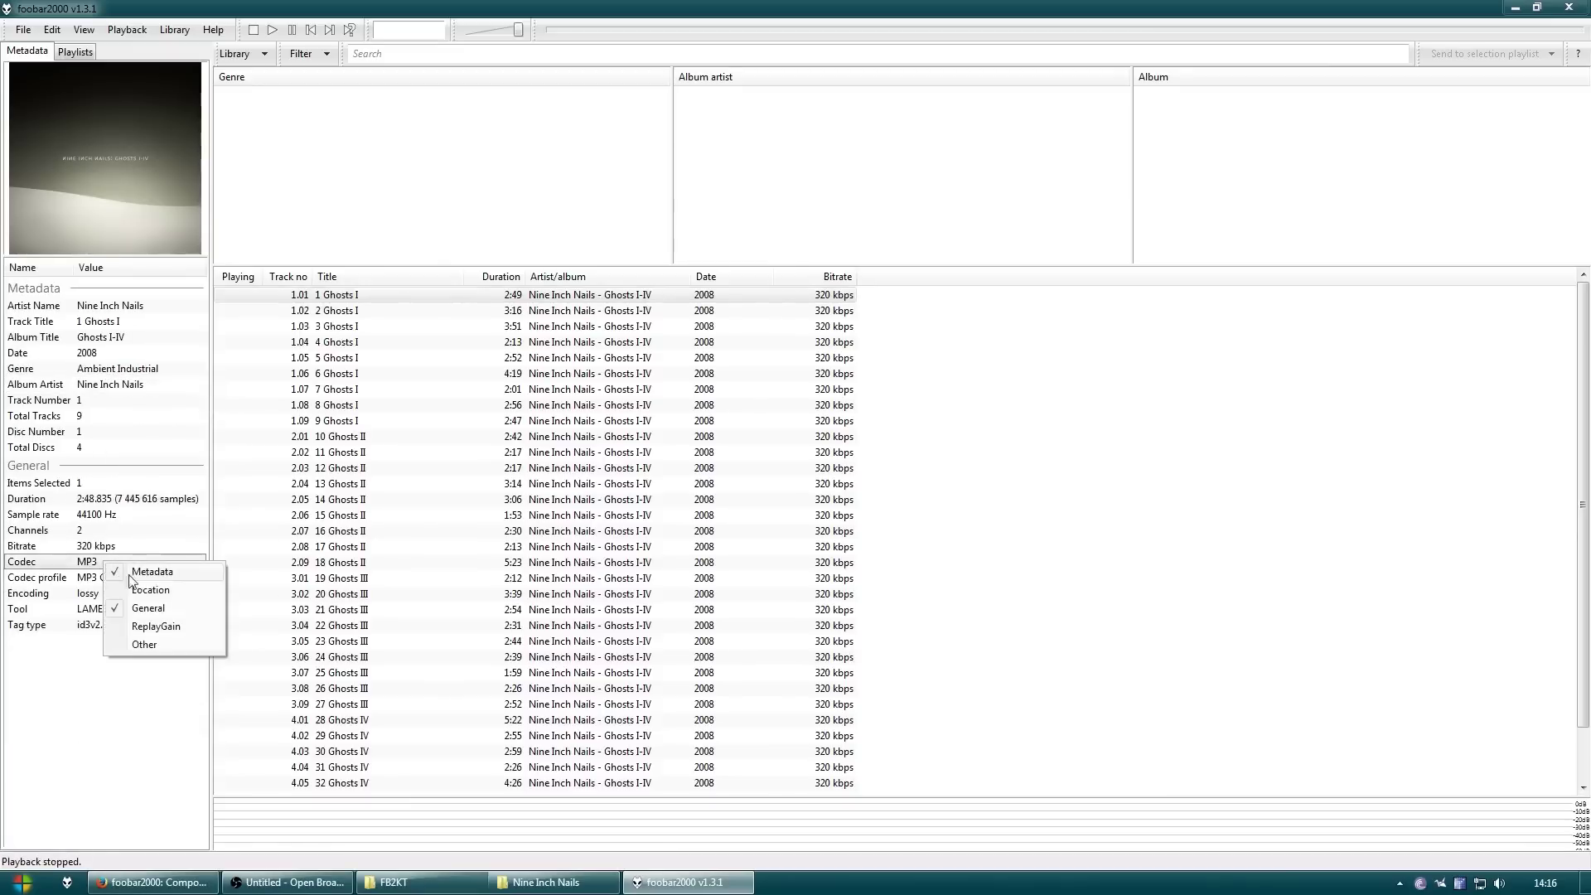
click(196, 627)
right_click(165, 726)
click(232, 810)
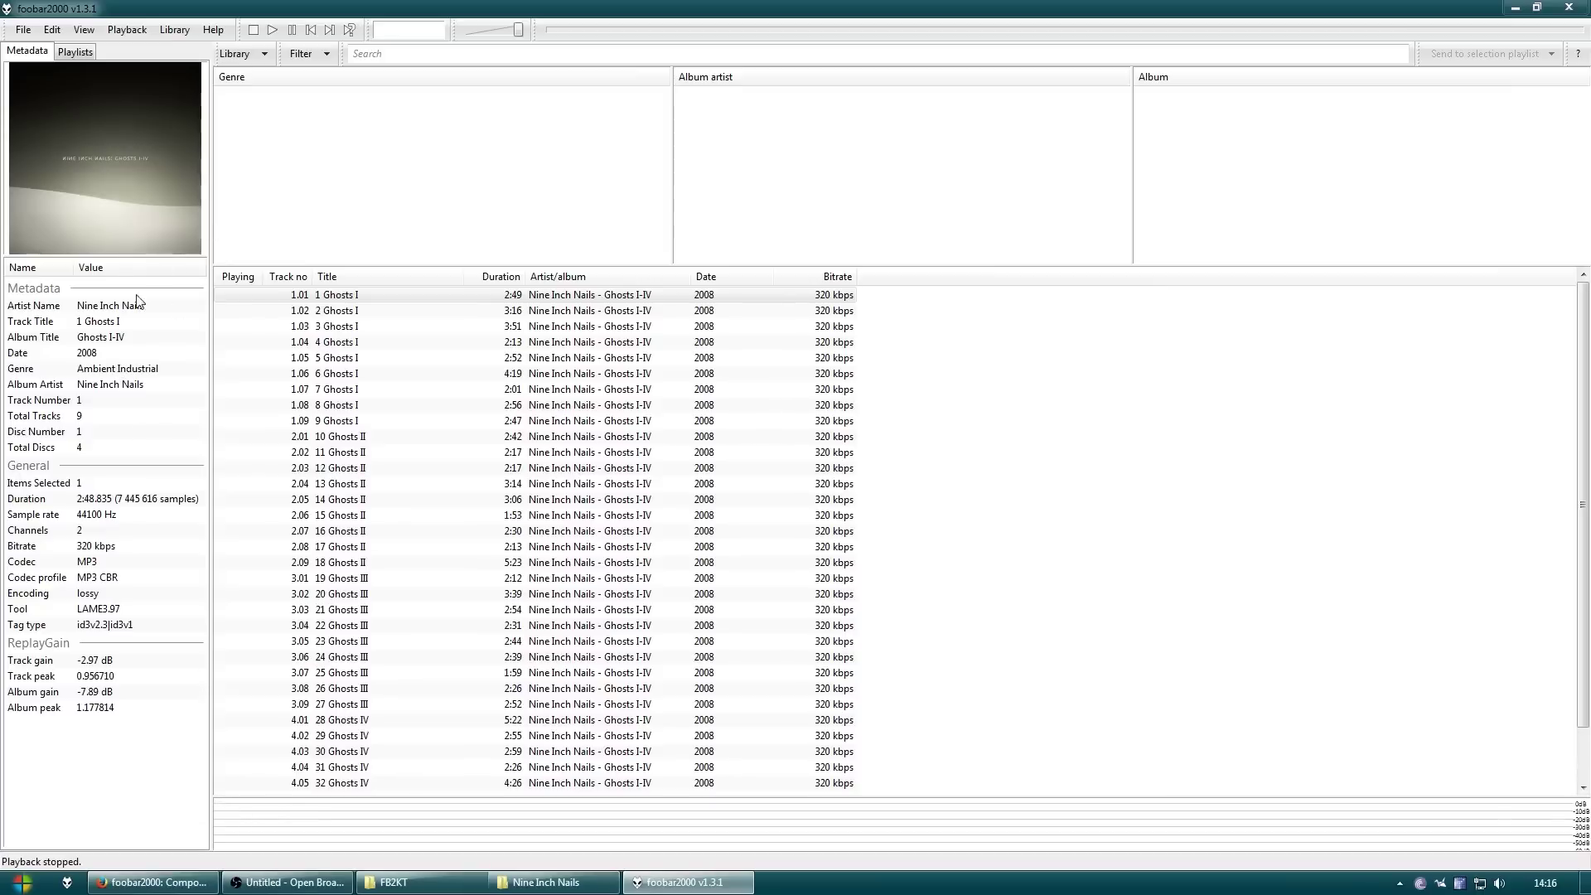
Enlarge the album art pane slightly so the cover fills its width, and enable layout editing mode
drag(116, 256, 125, 264)
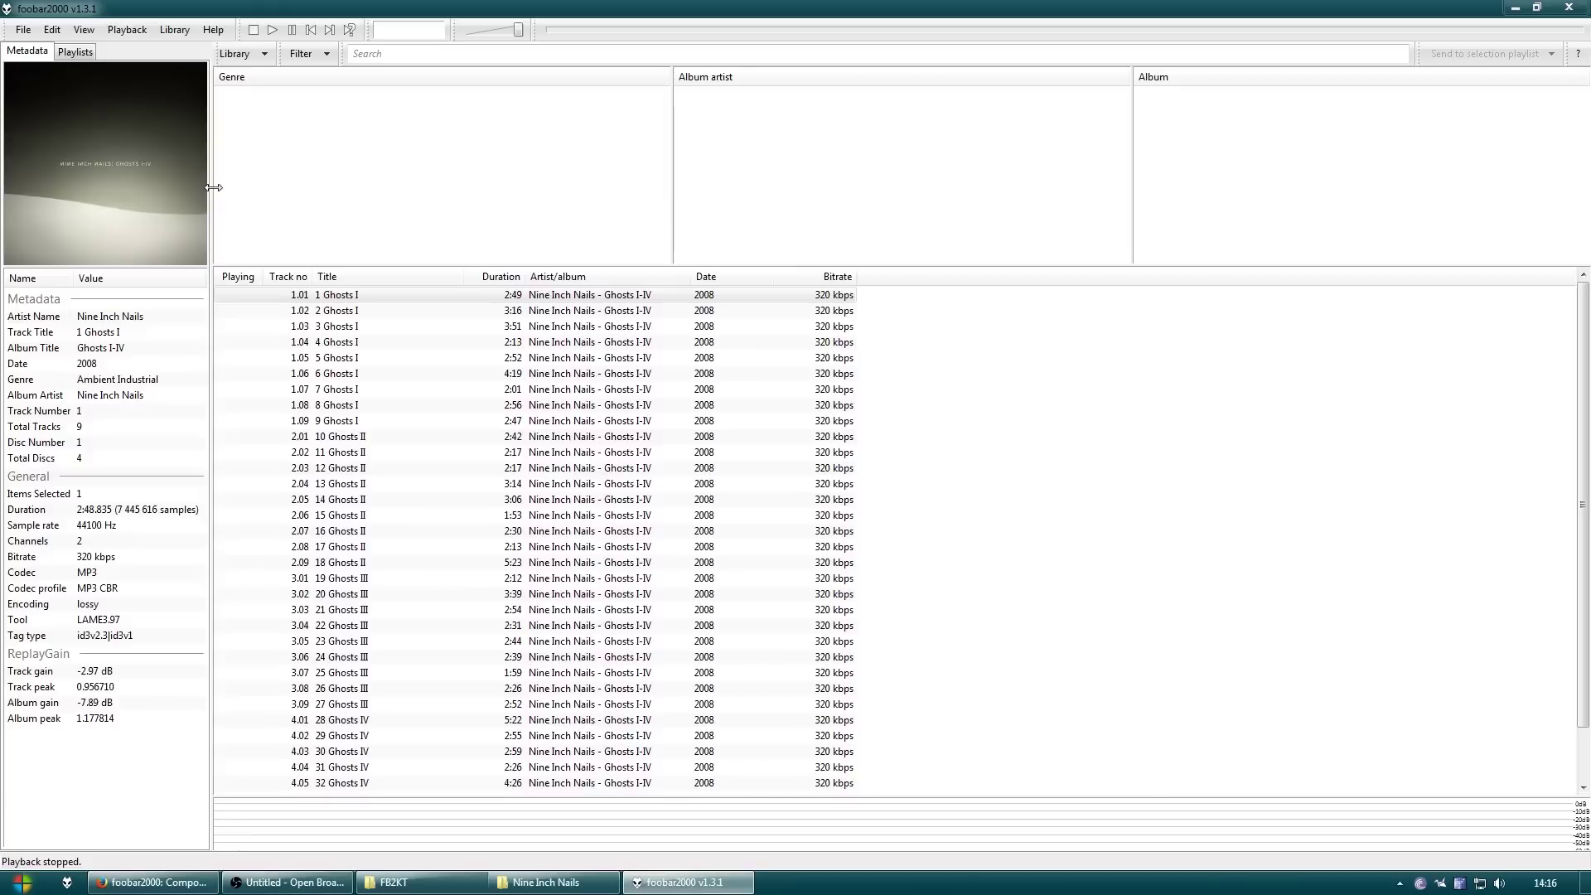
drag(214, 188, 213, 188)
click(84, 30)
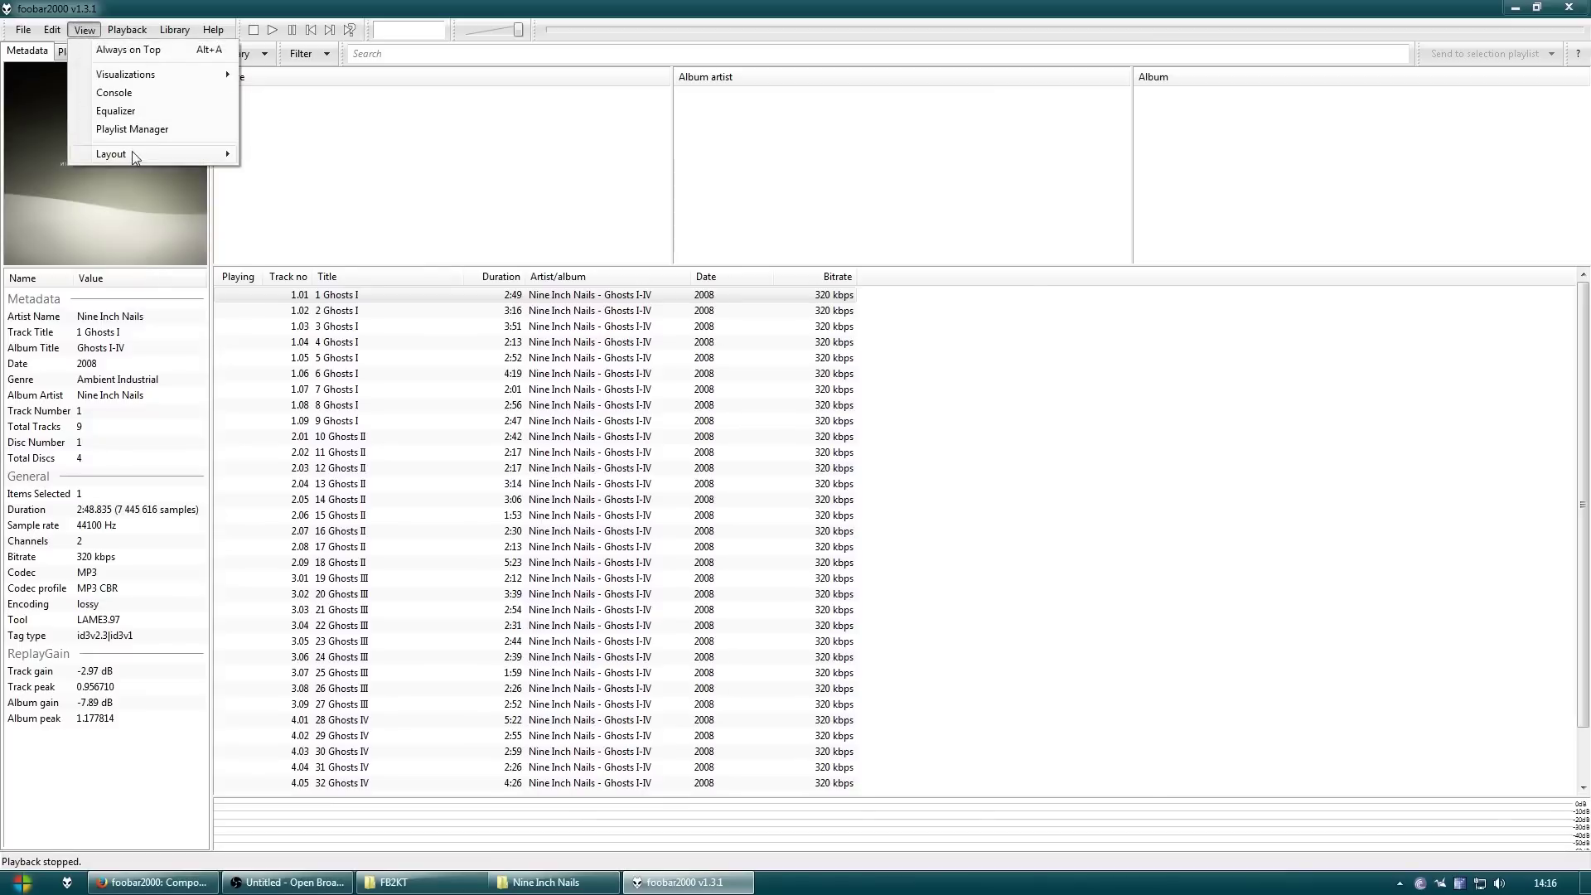
mouse_move(132, 151)
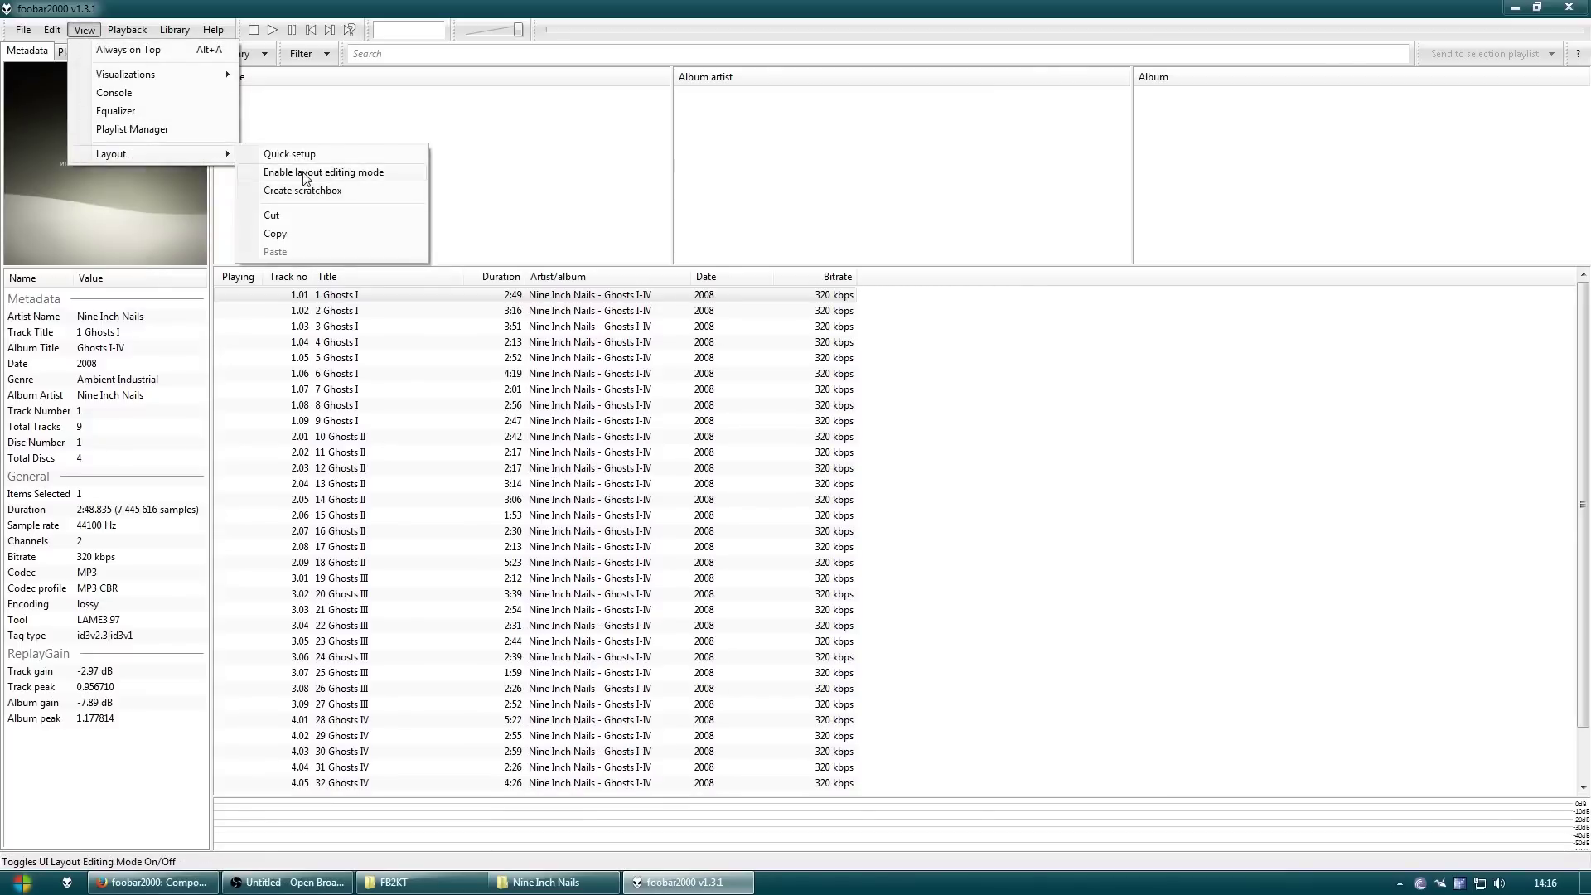
click(306, 176)
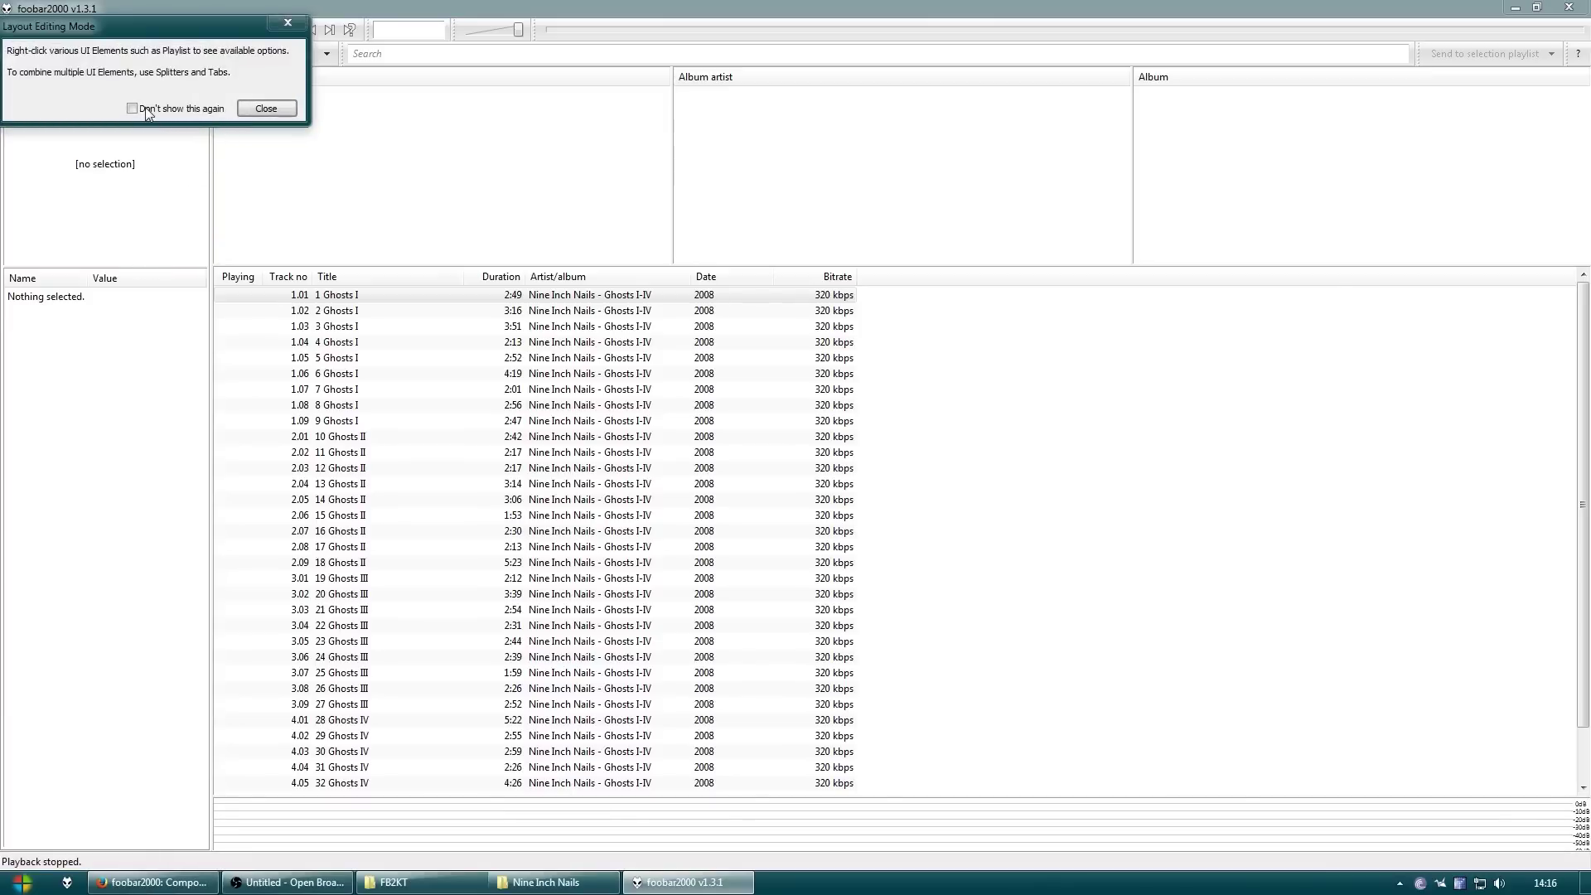
click(274, 109)
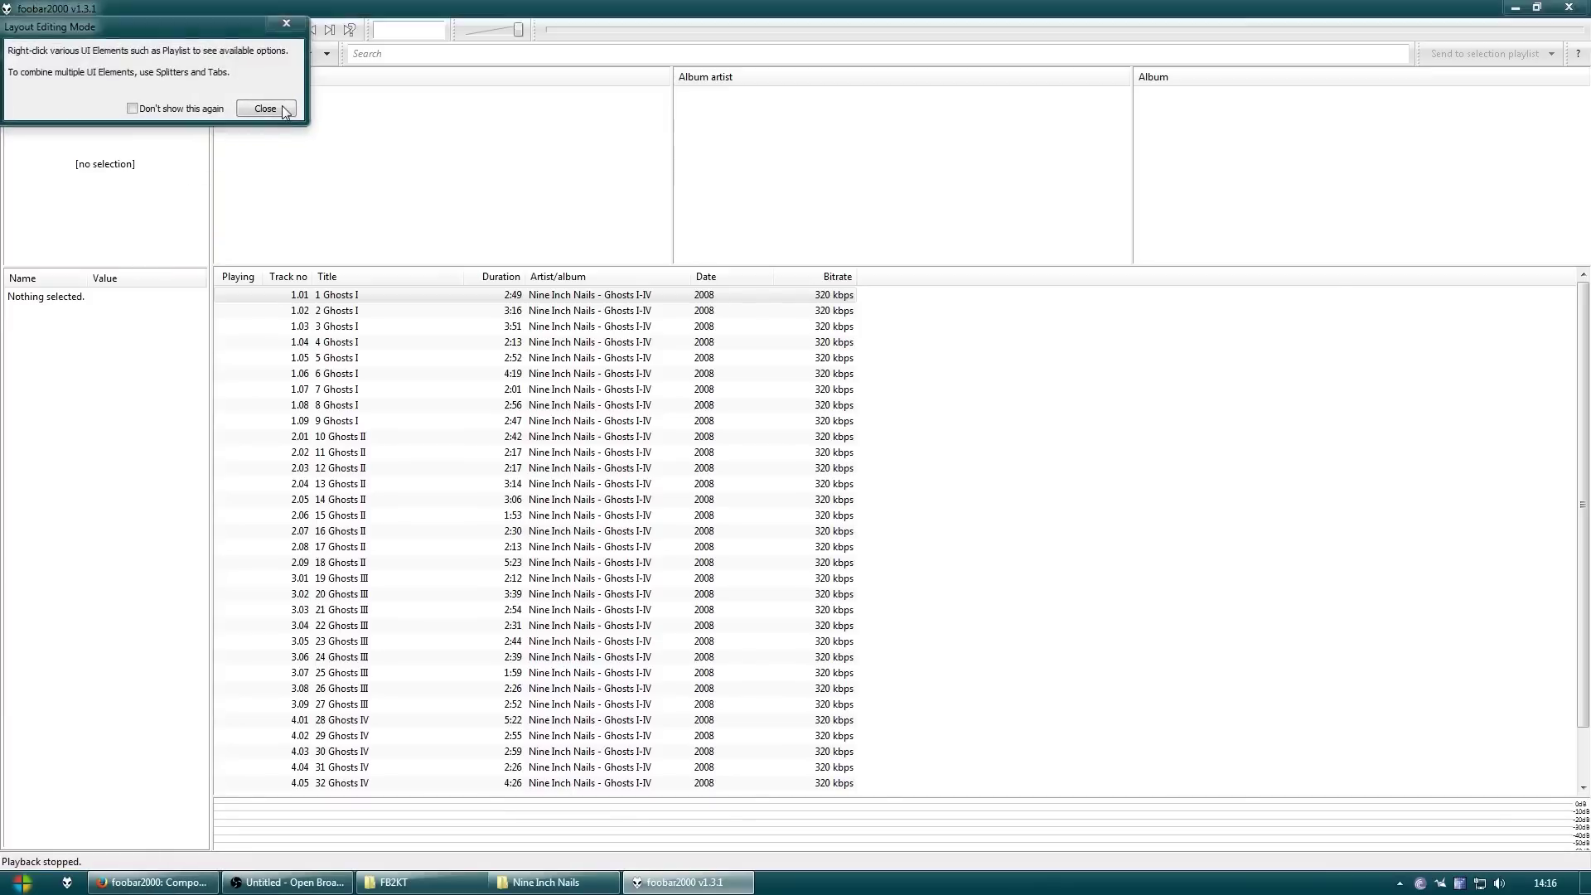
Lock the top pane height of the splitter between the album art and the selection properties
right_click(98, 270)
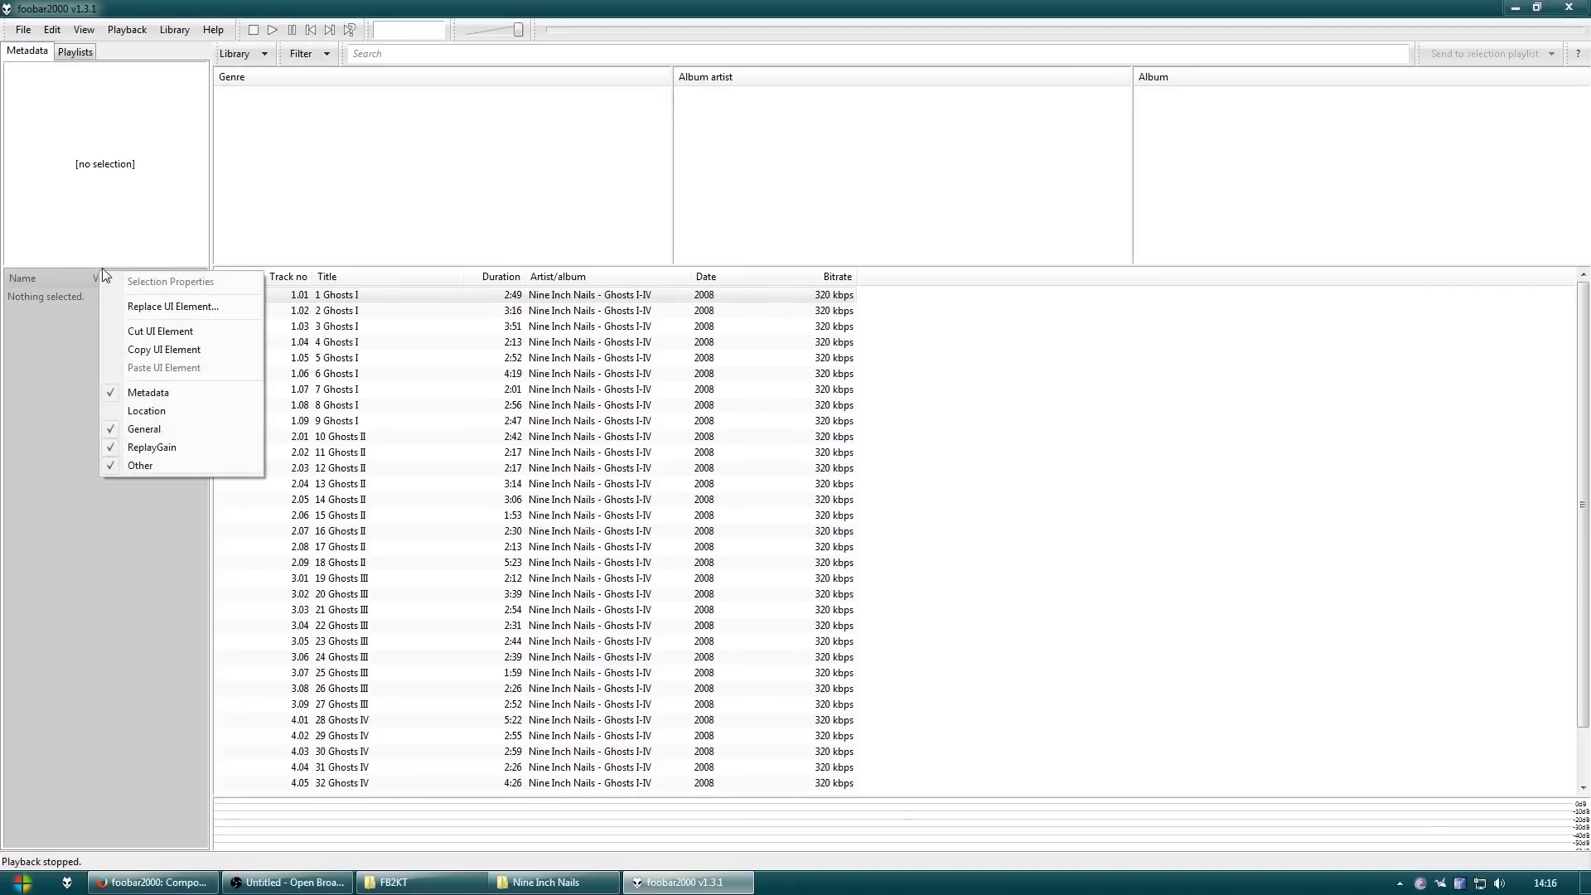
key(Escape)
right_click(114, 267)
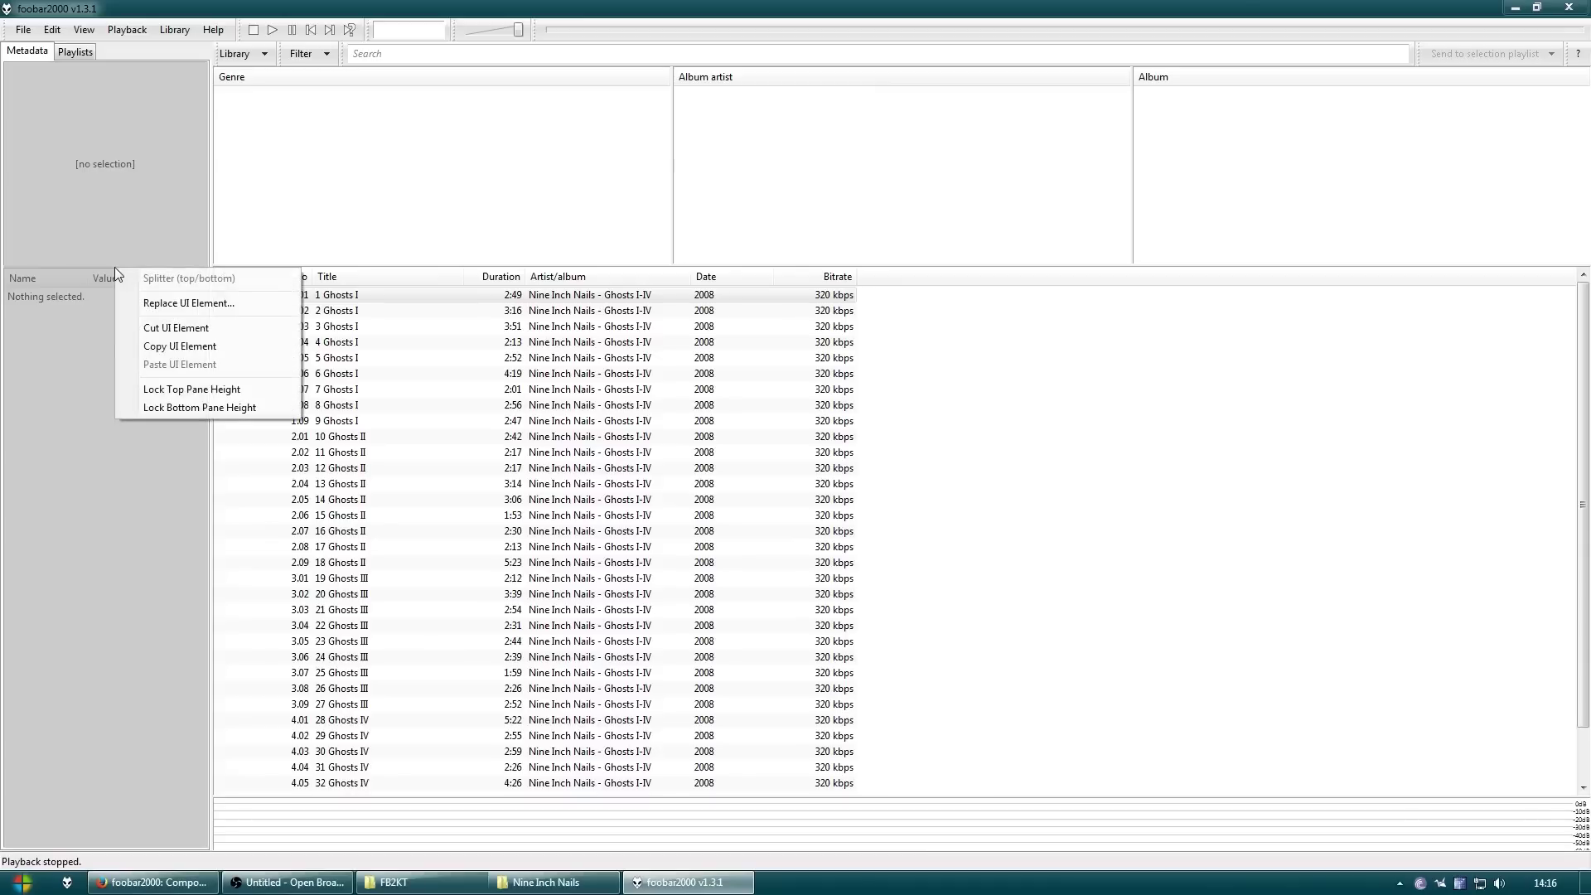
click(214, 393)
Lock the left pane width of the splitter between the tabbed side pane and the playlist area
right_click(211, 175)
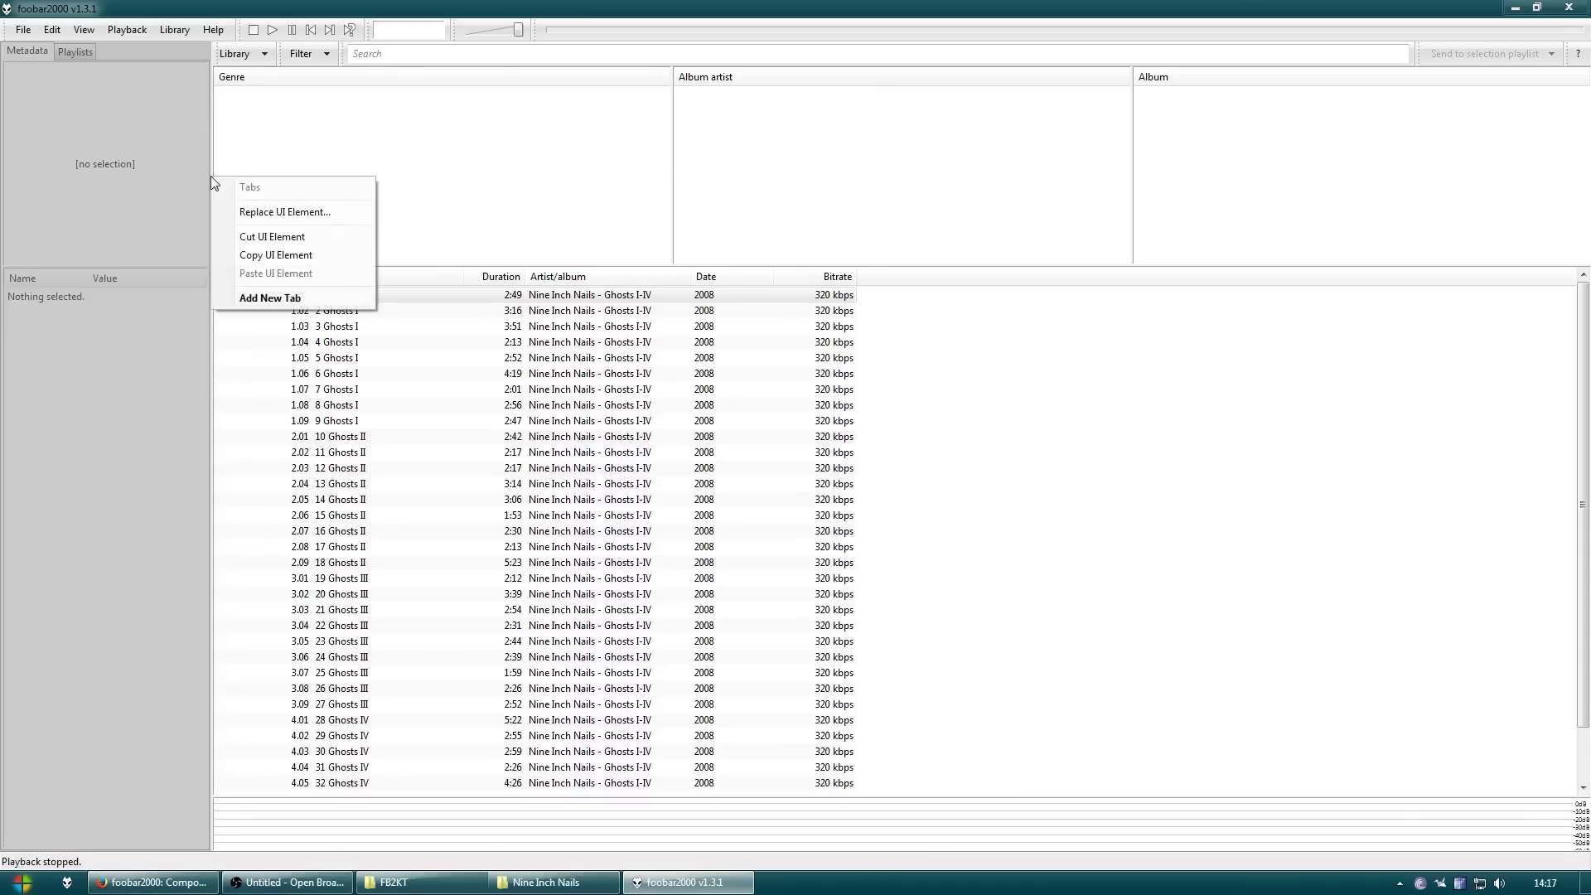
right_click(213, 66)
right_click(212, 163)
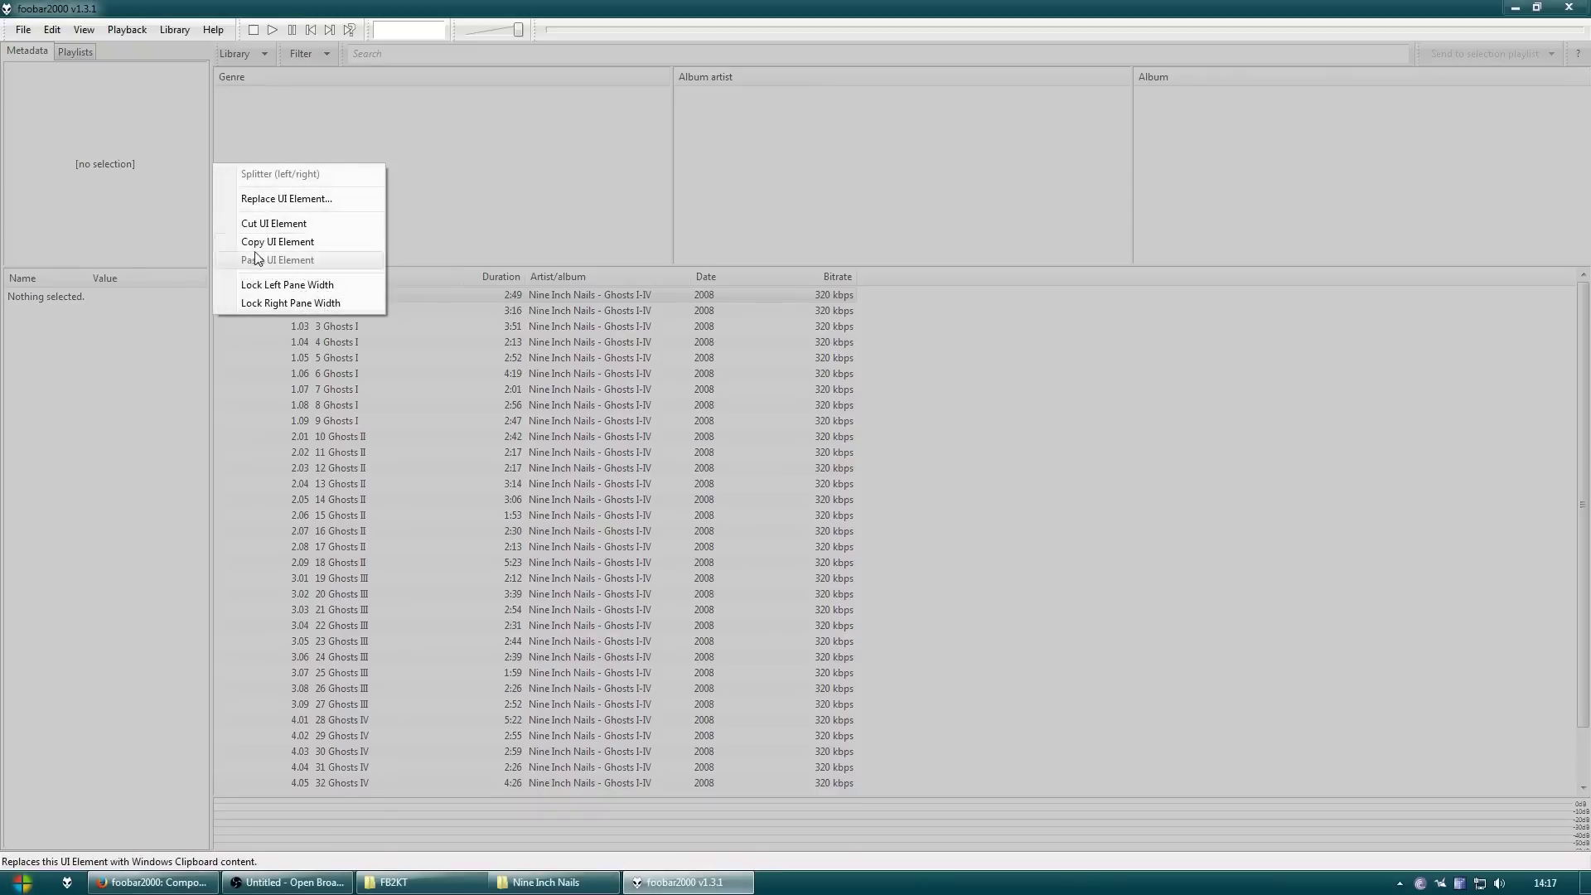
click(276, 286)
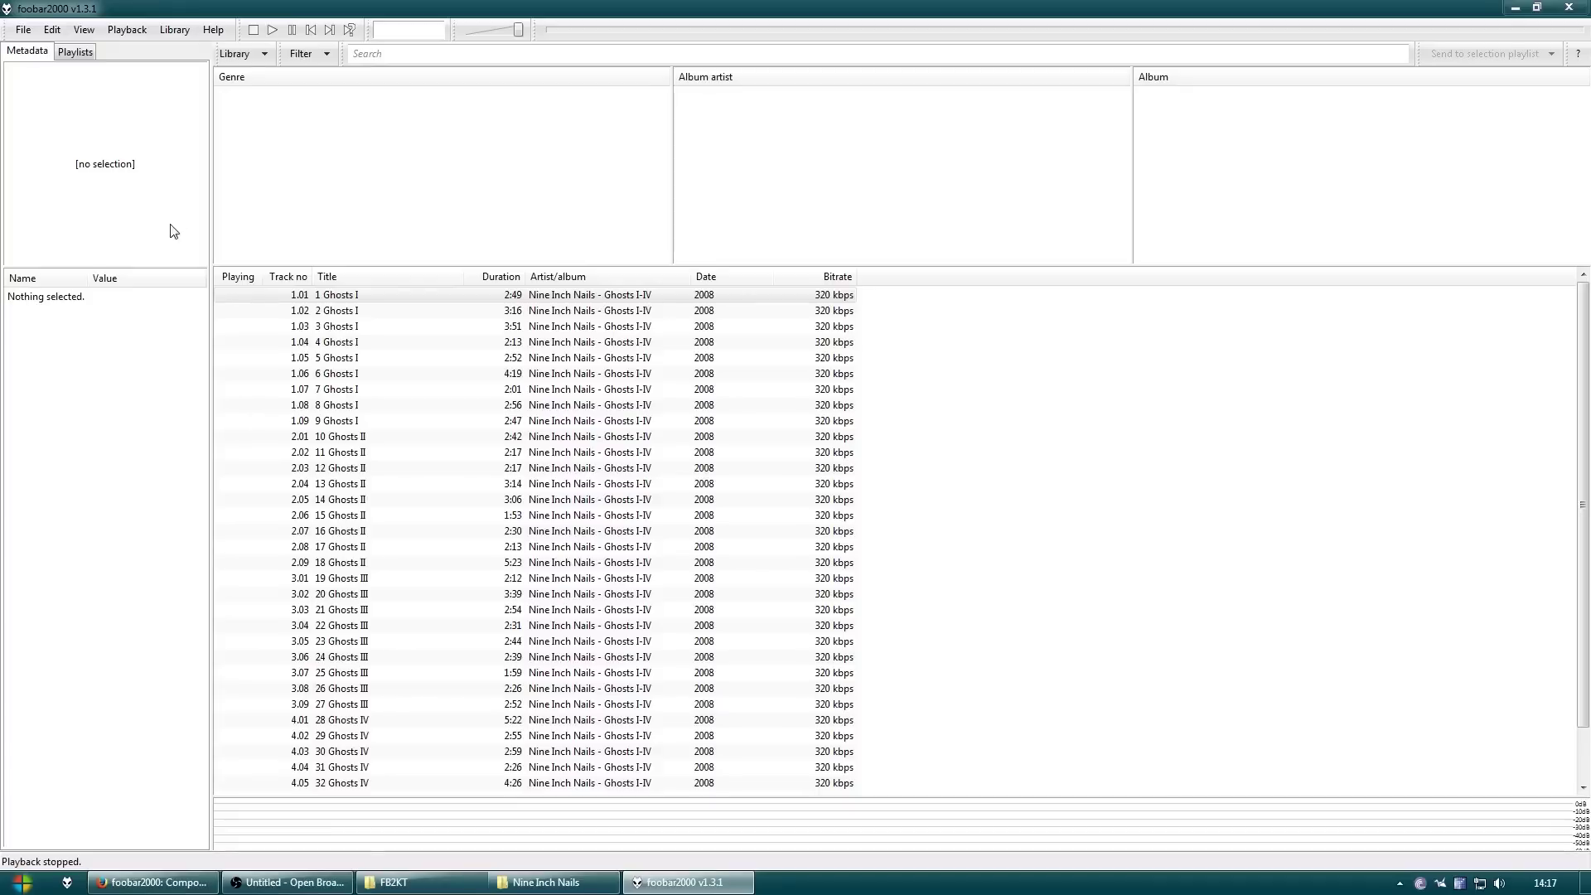
Shrink the spectrum pane below the playlist view to about half its height and lock its bottom pane height
click(340, 452)
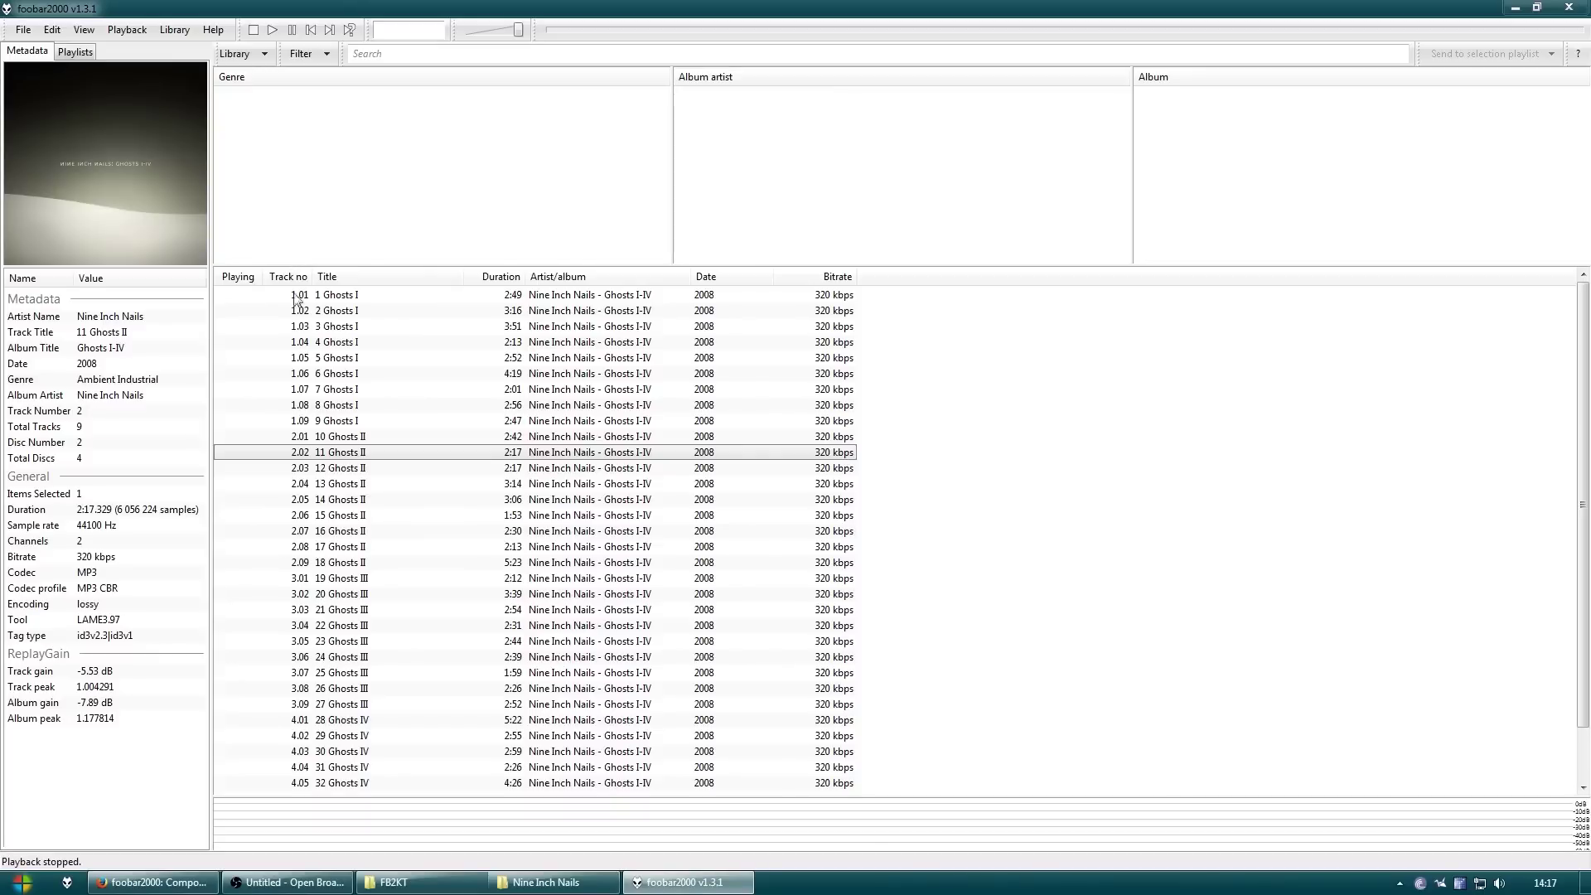
drag(496, 797, 497, 824)
right_click(499, 822)
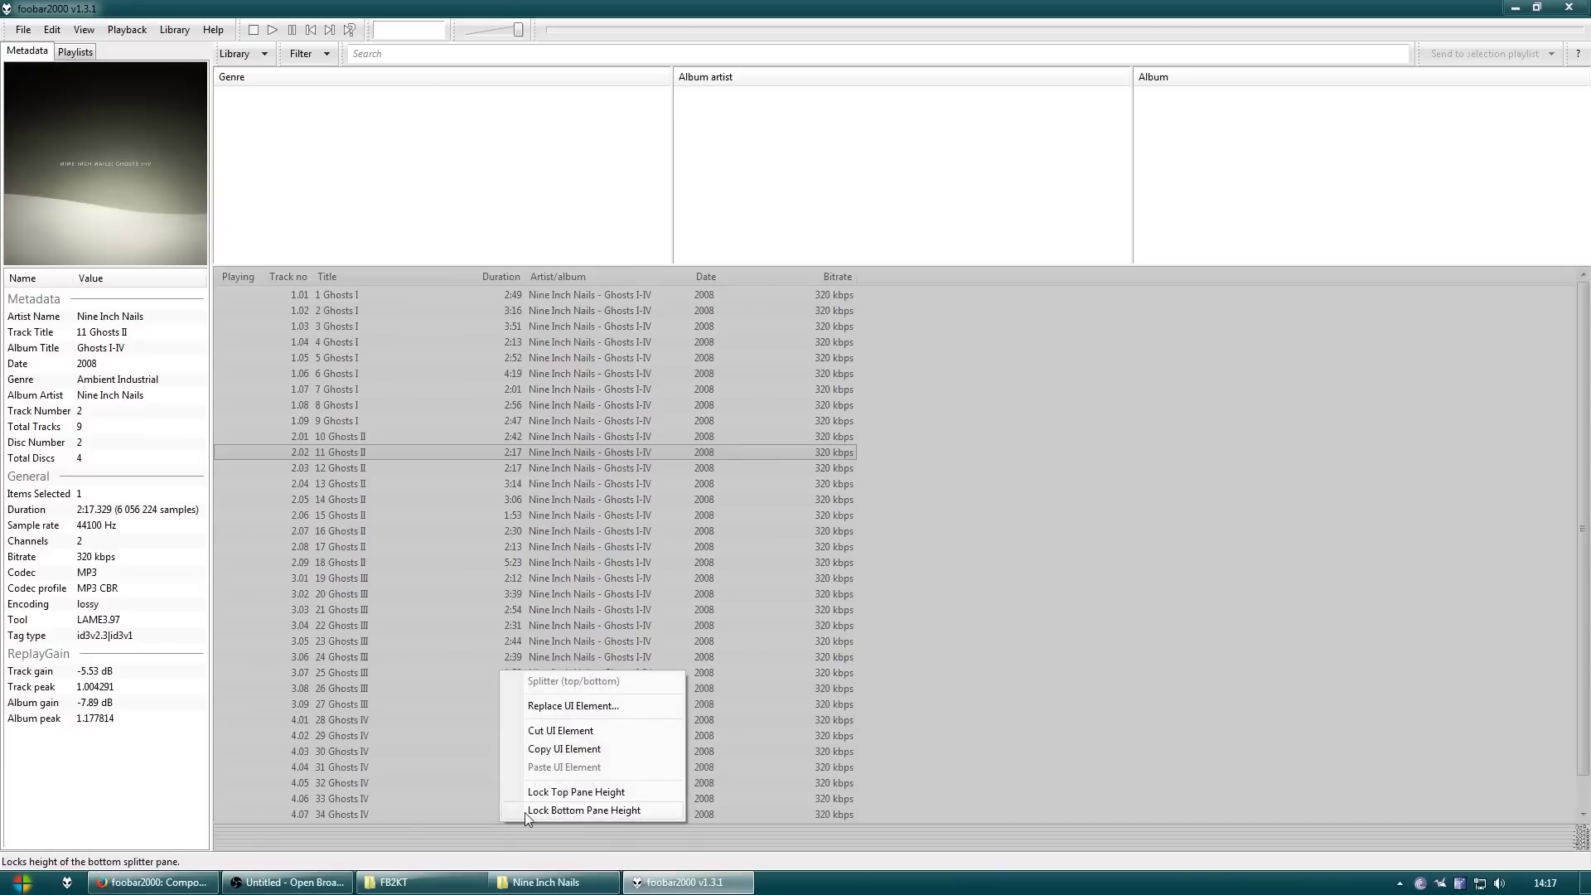
click(525, 812)
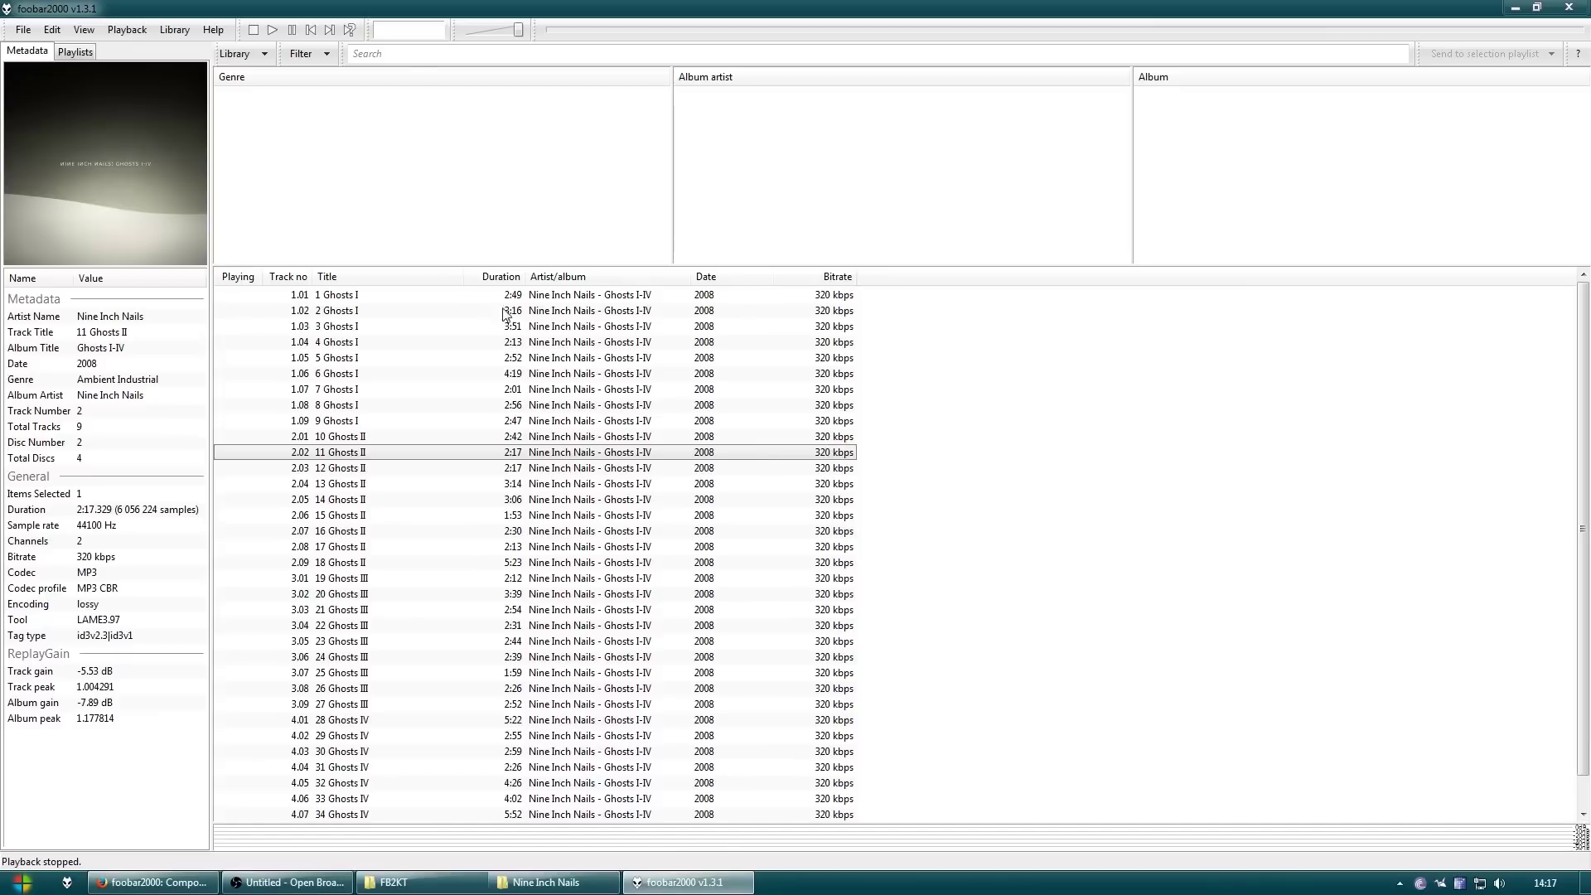
Widen the playlist view's Title column and roughly double the width of its Artist/album column
drag(464, 277, 543, 277)
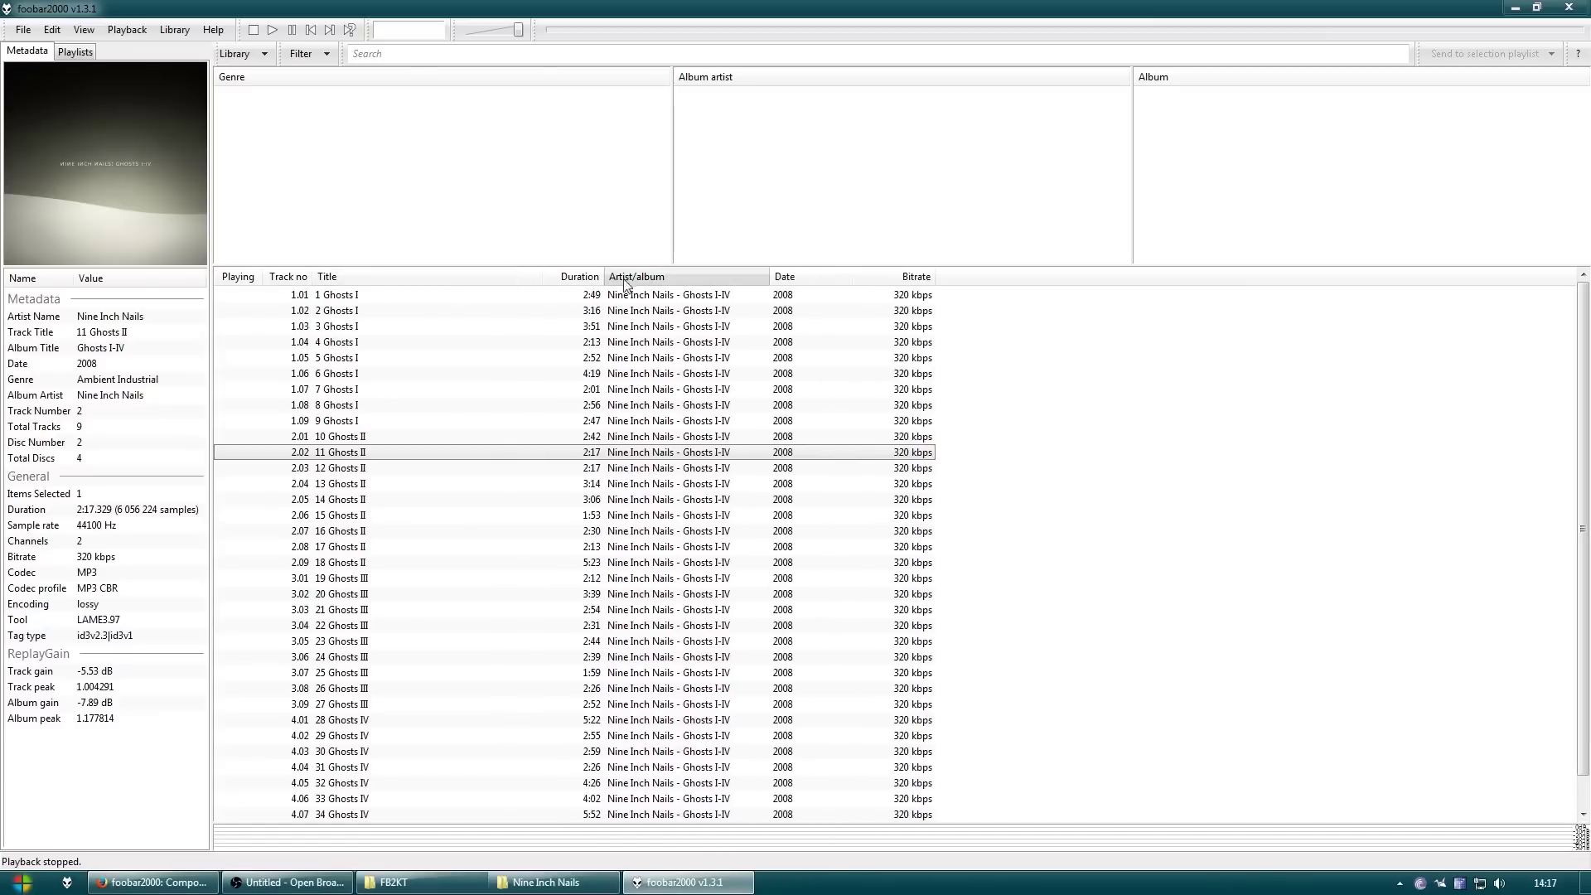
drag(770, 277, 1092, 277)
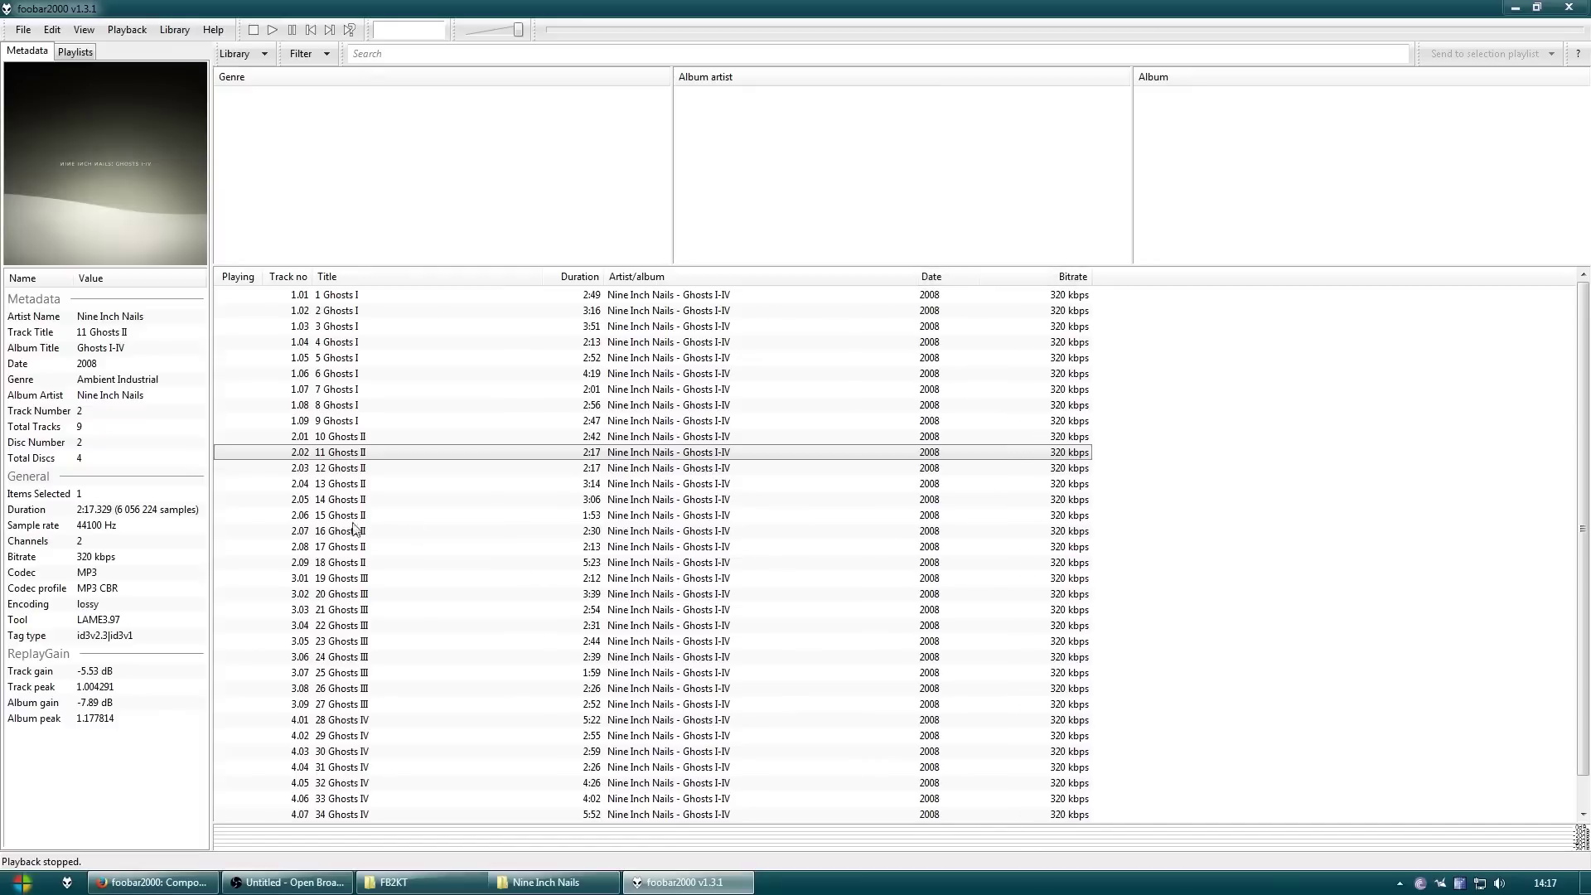
Set the Facets browser's source to Playlist and activate the Library selection playlist in the Playlists tab
click(74, 52)
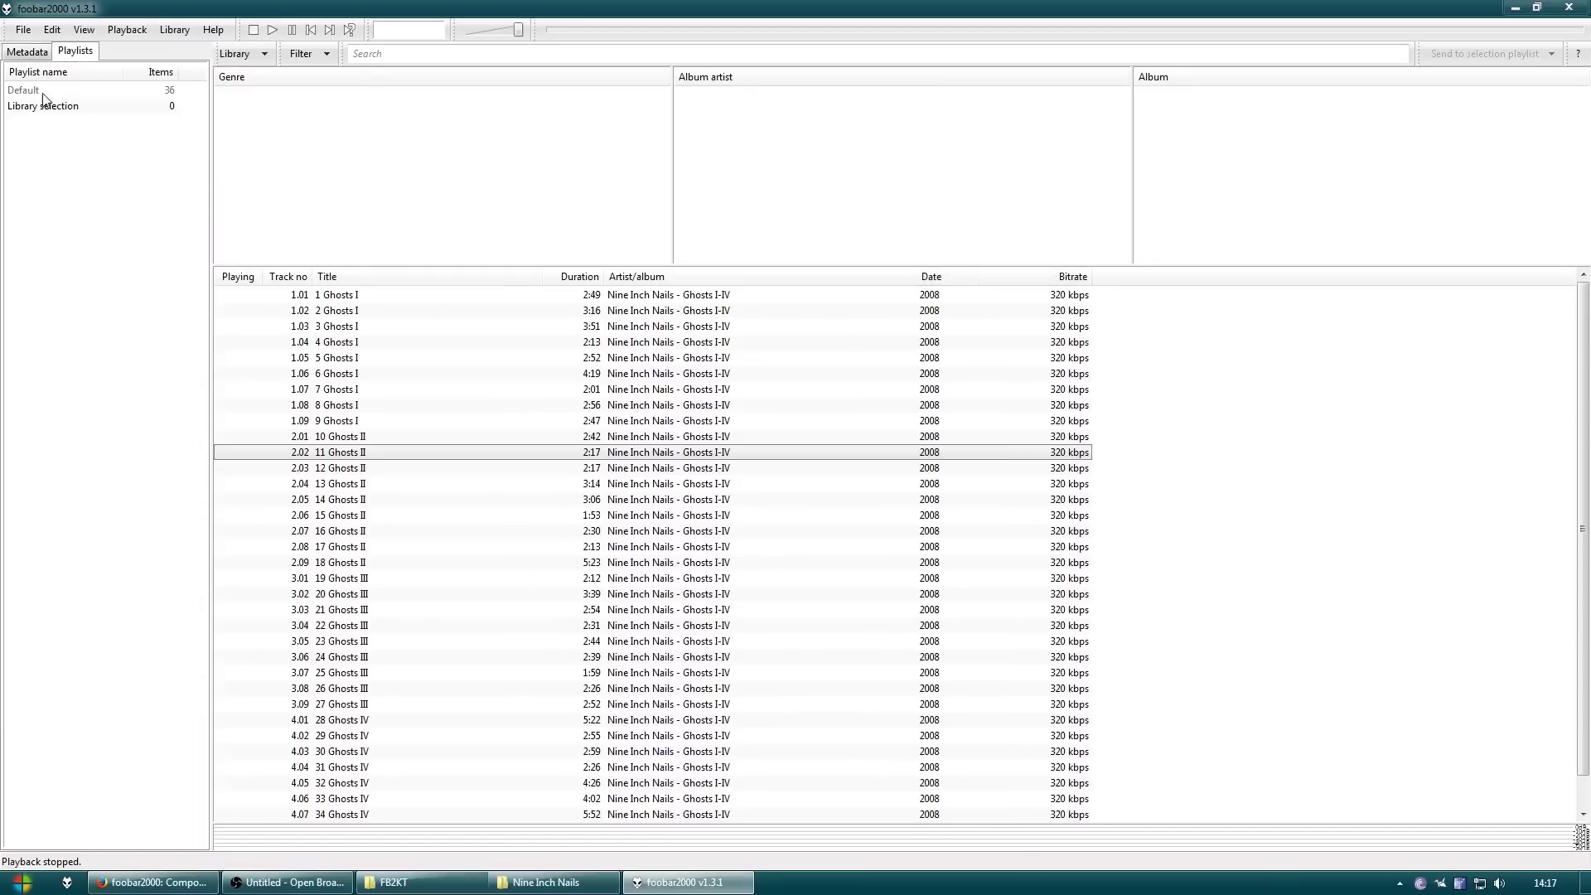
click(46, 103)
click(47, 105)
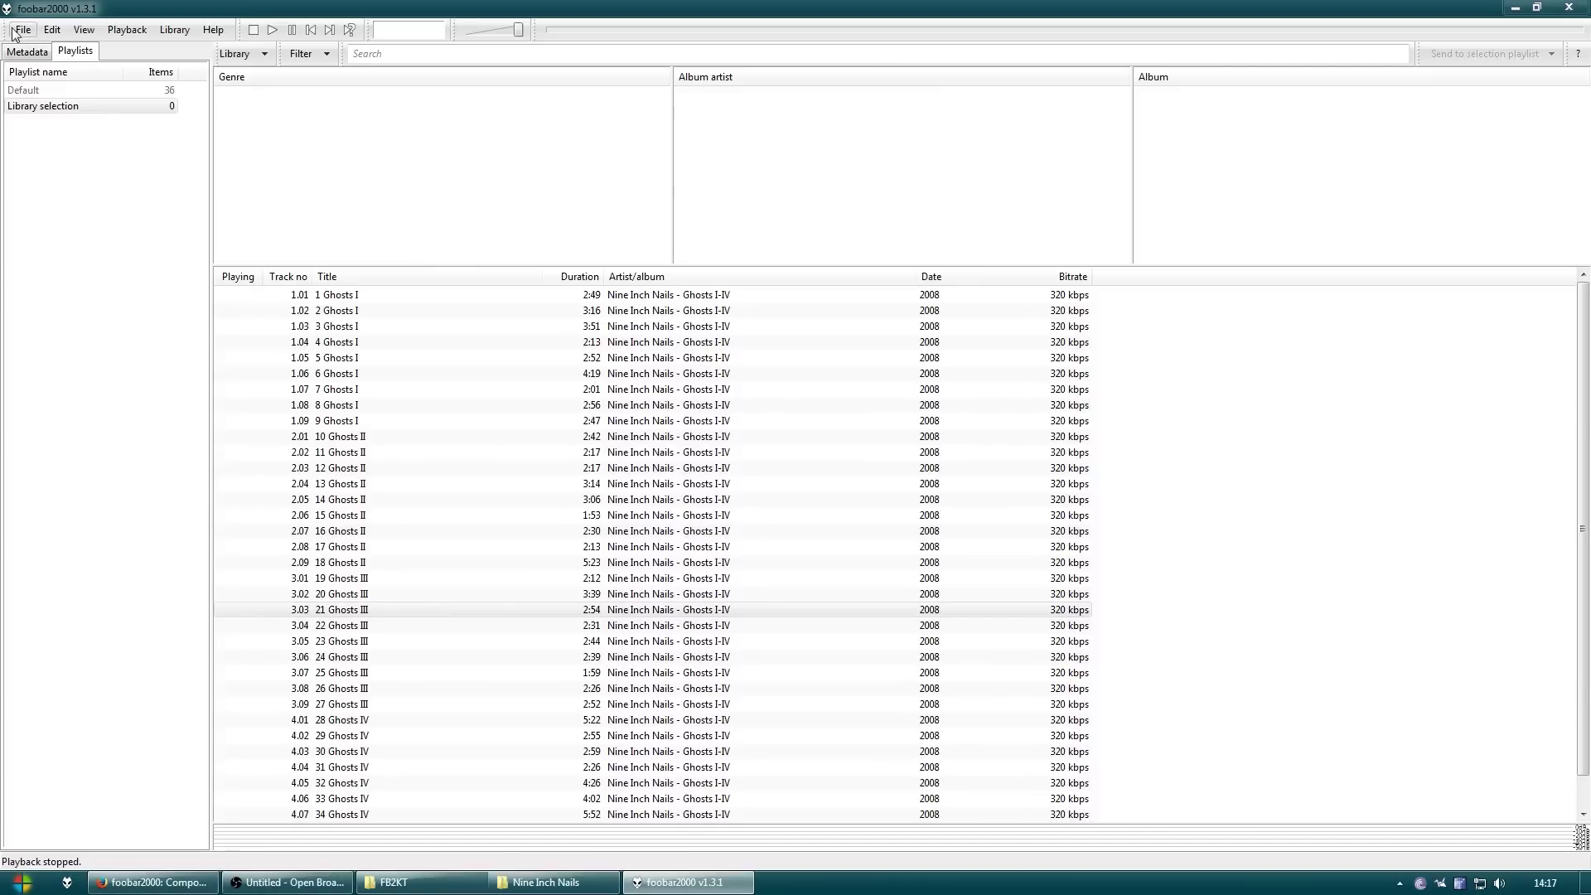
click(265, 54)
click(262, 121)
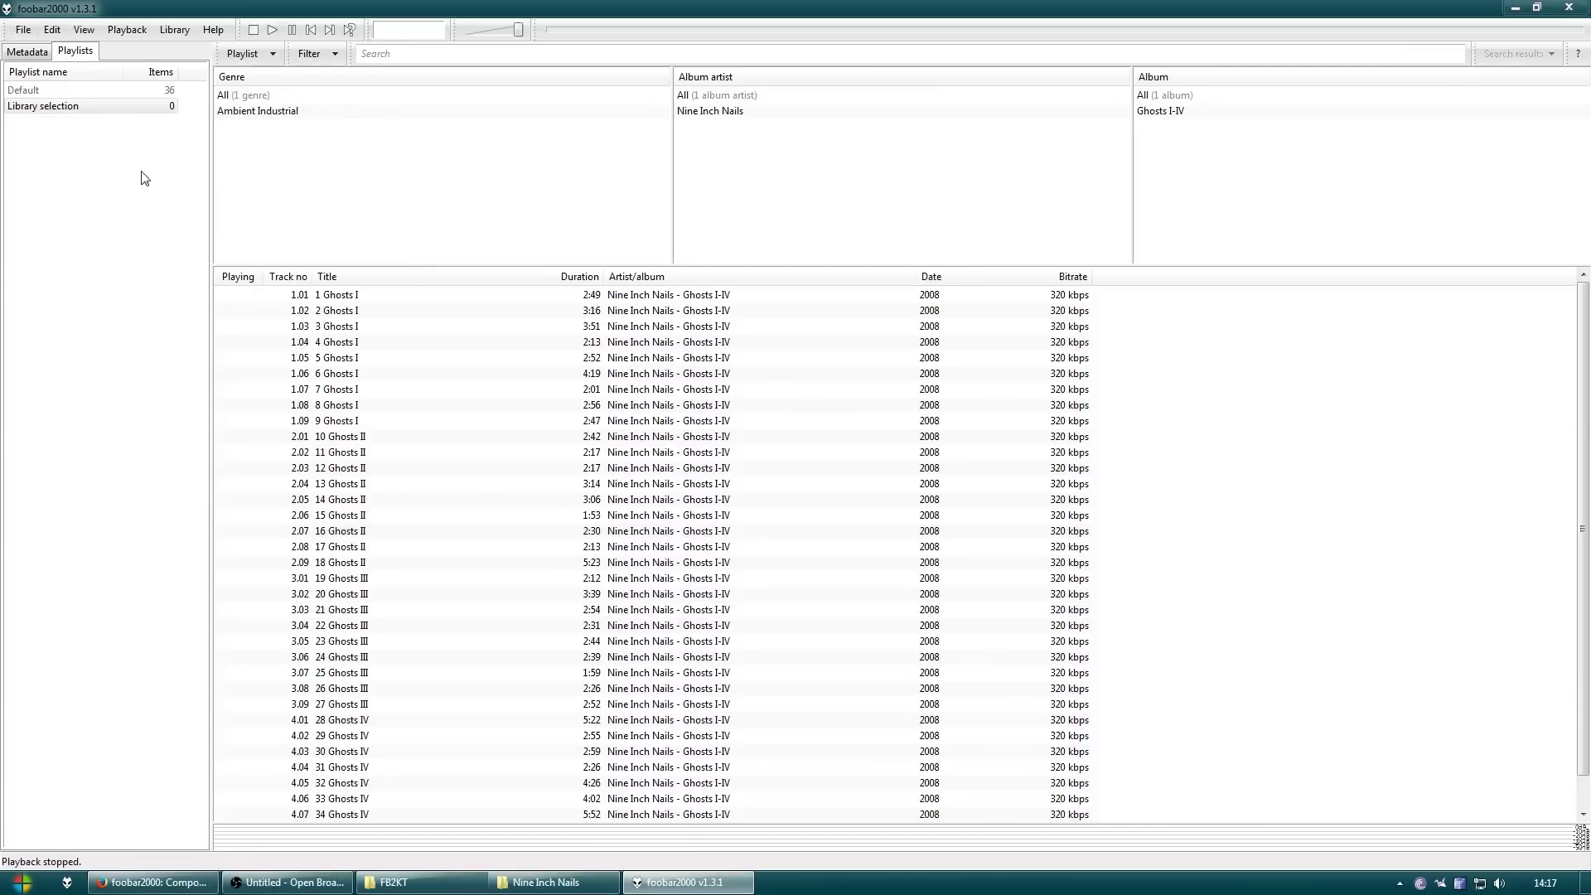
click(70, 106)
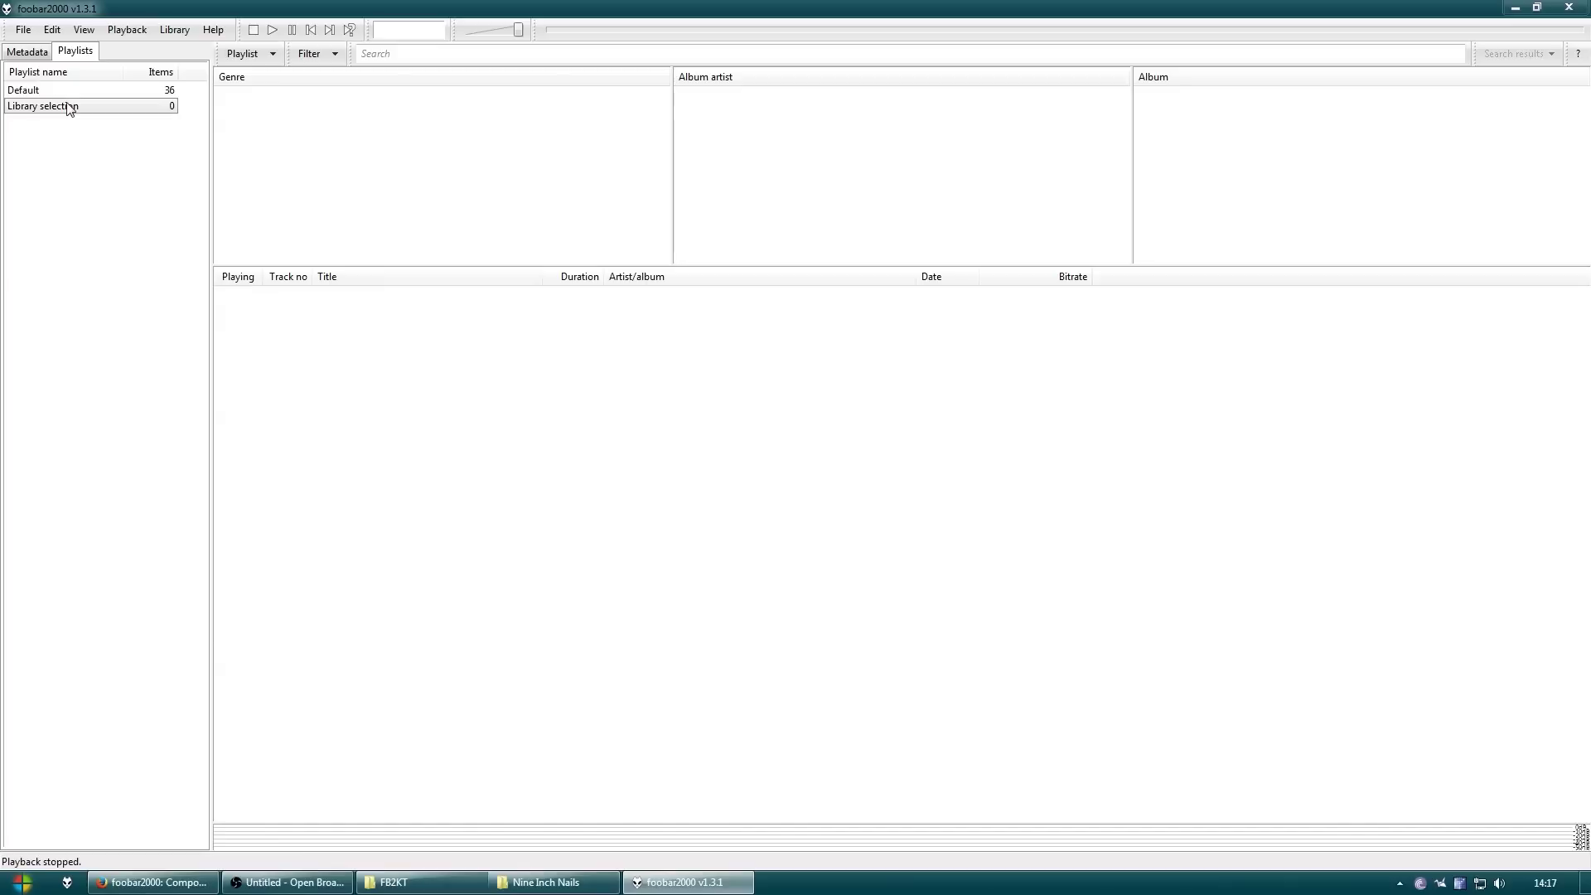
Empty the Default playlist by removing all of its tracks
click(74, 91)
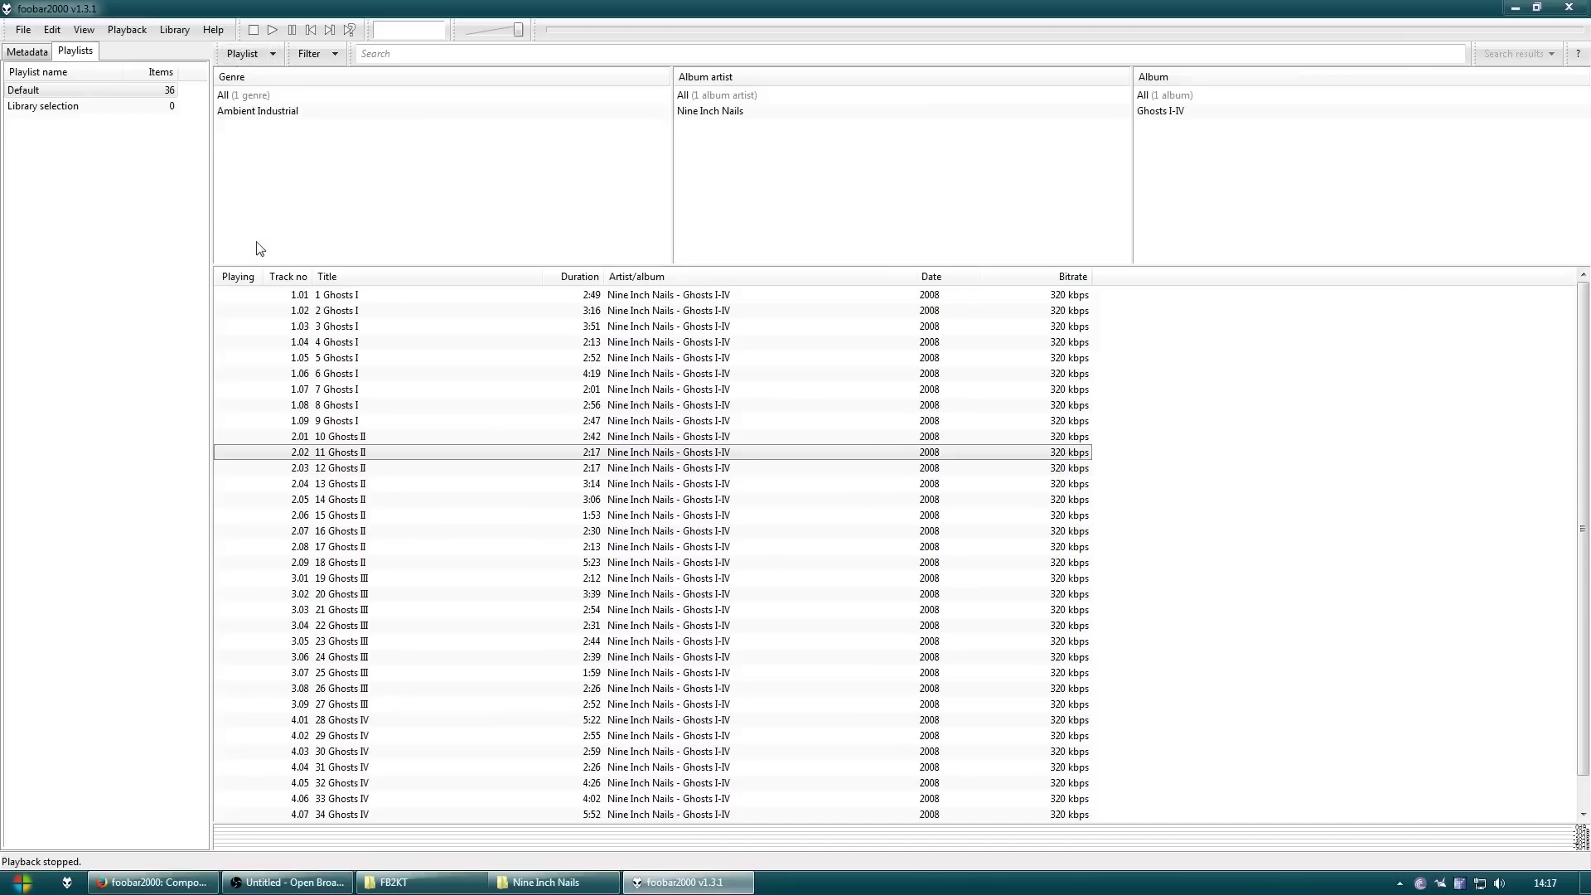
scroll(508, 667, down, 1)
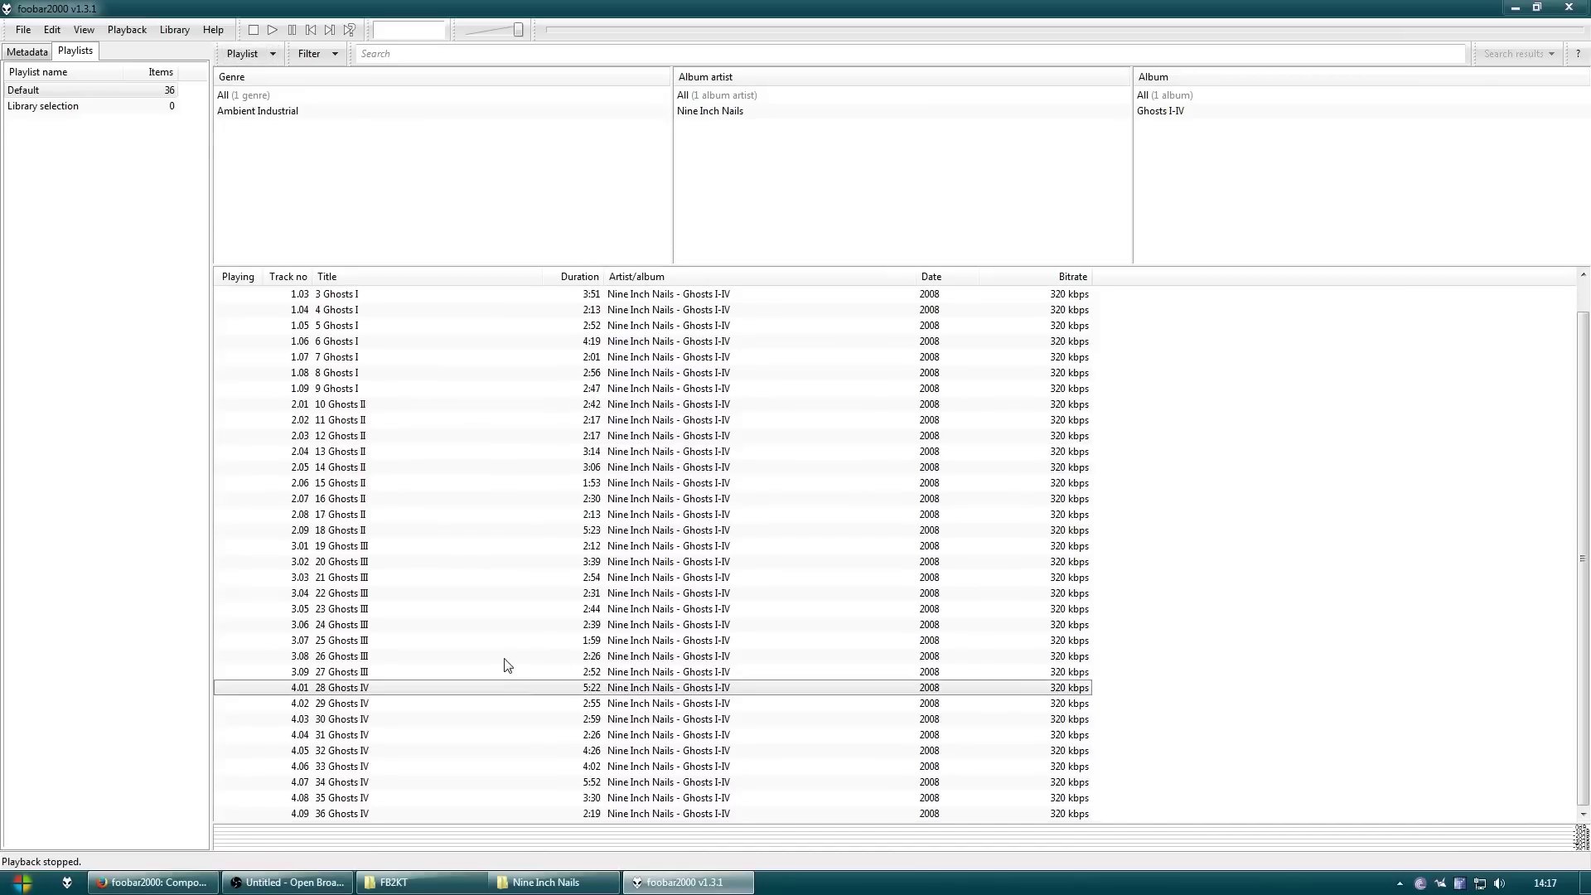
key(ctrl+a)
key(Delete)
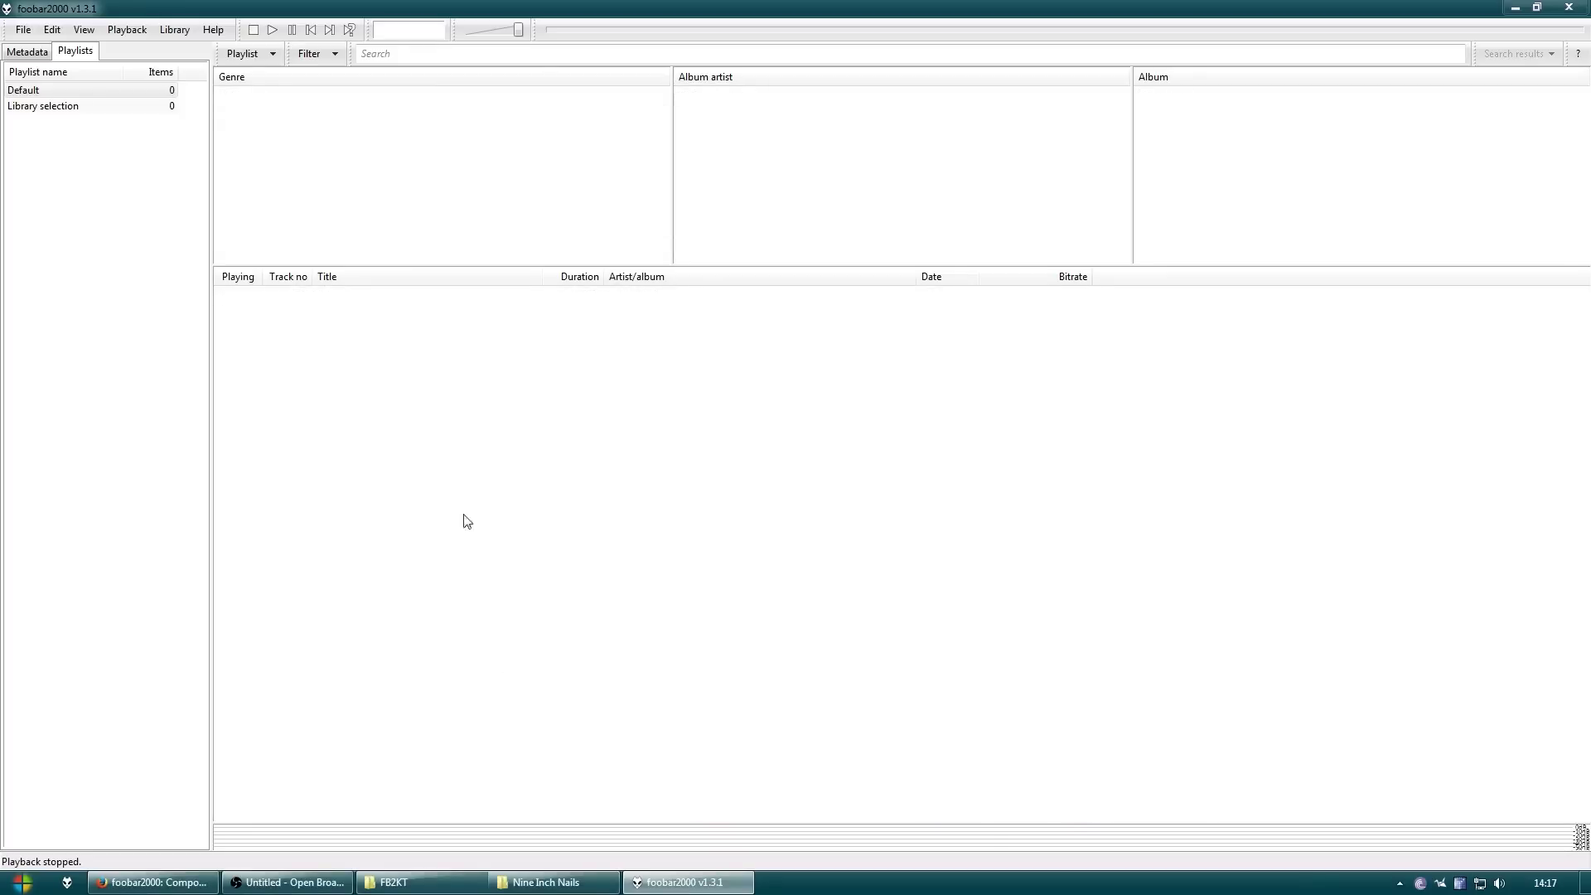
Add the My Music\foobar2000\Library folder to the media library's music folders in the preferences and apply it
click(51, 29)
click(23, 29)
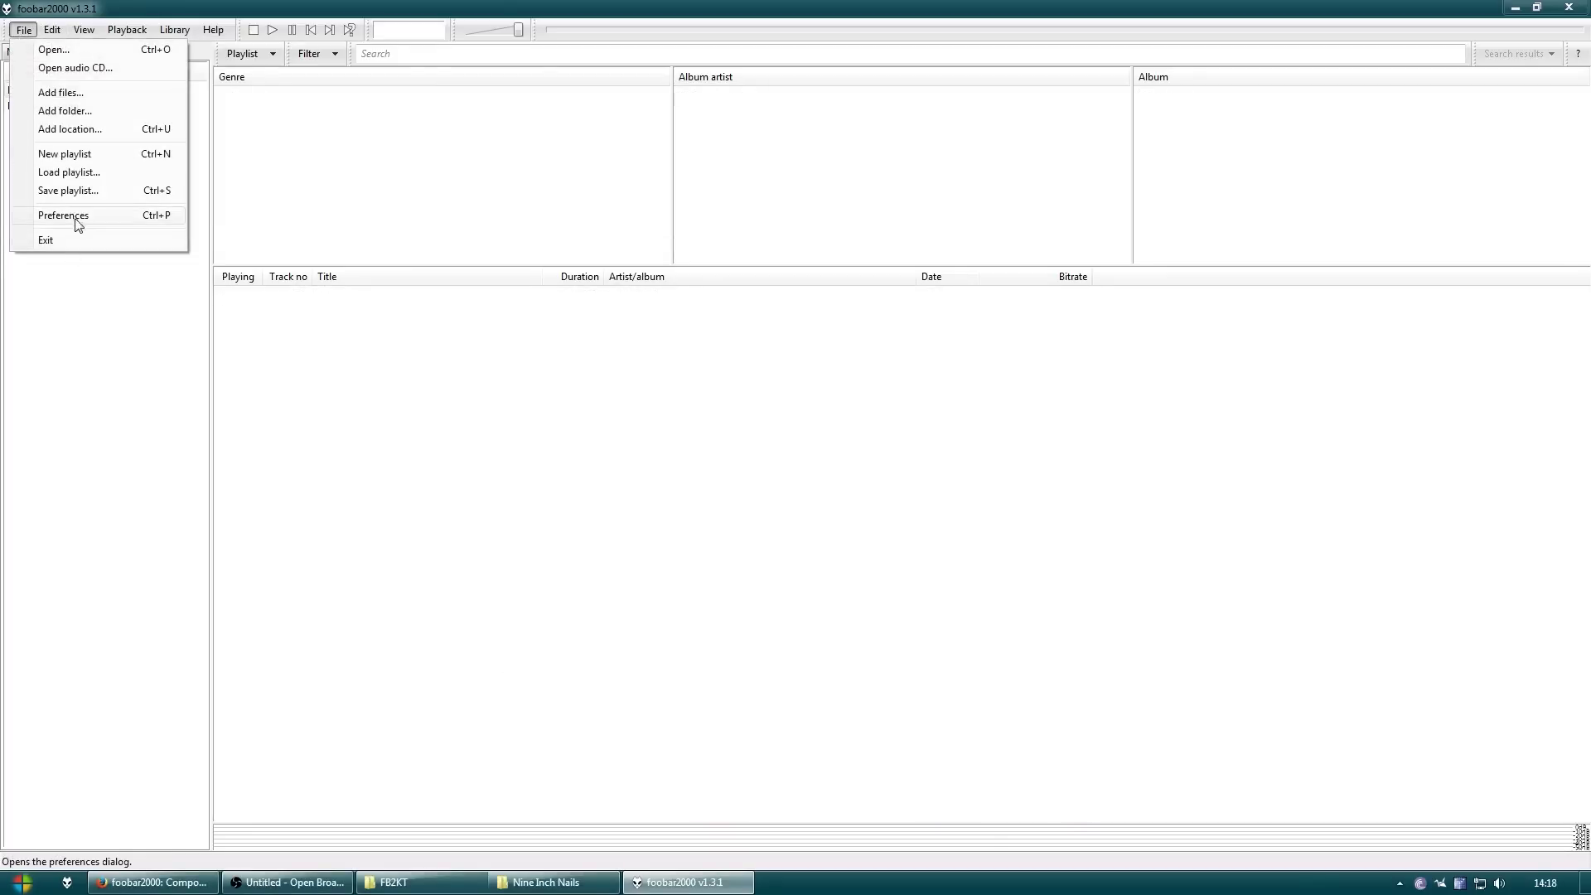
click(75, 214)
click(542, 276)
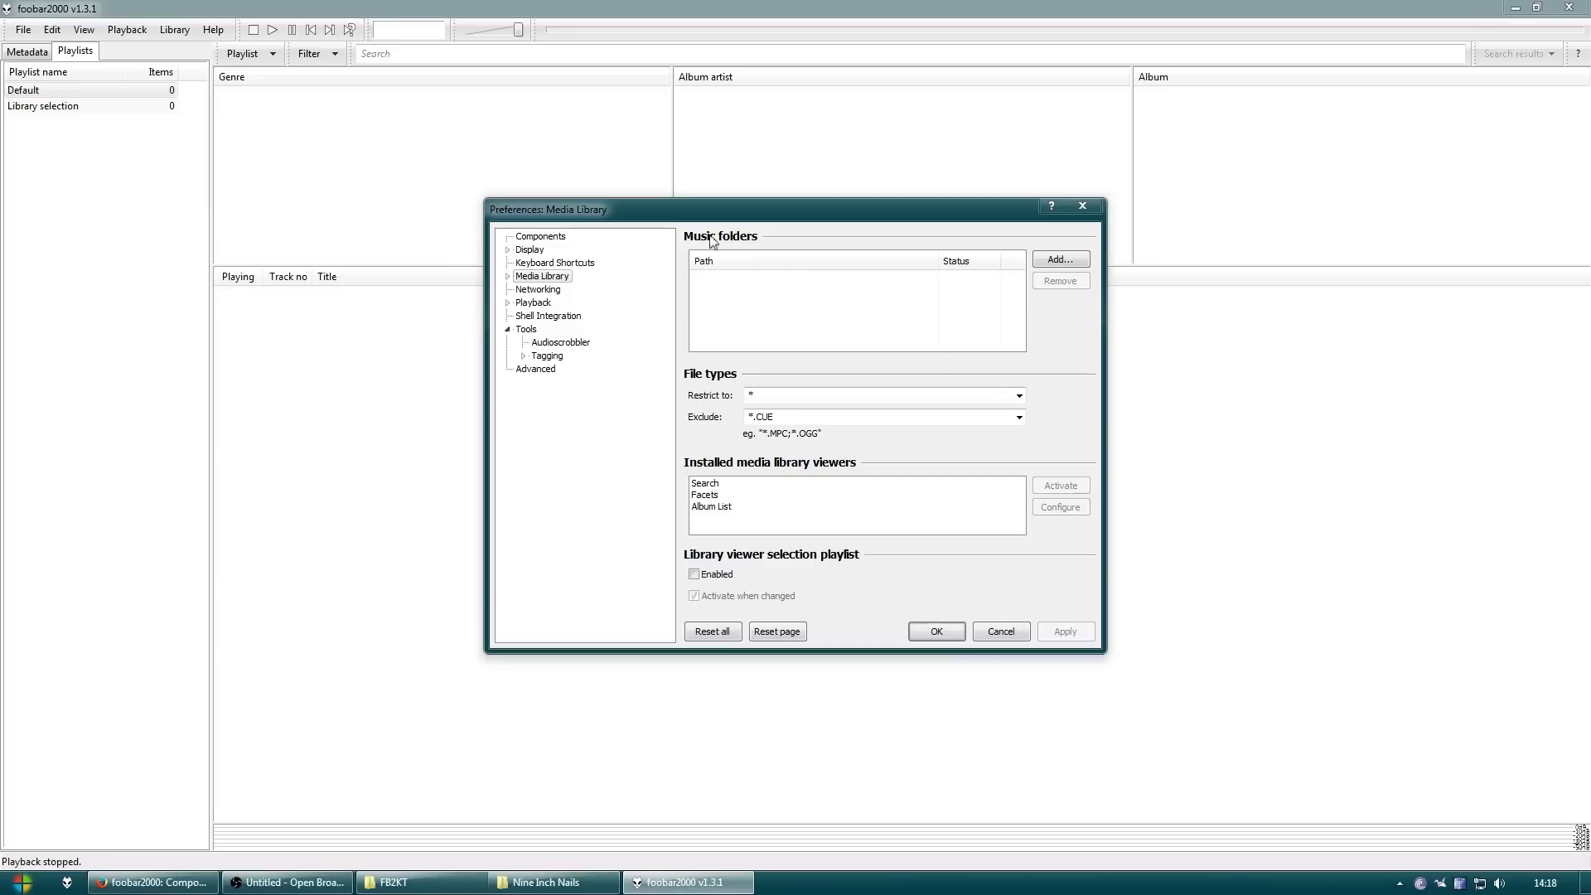
click(1059, 259)
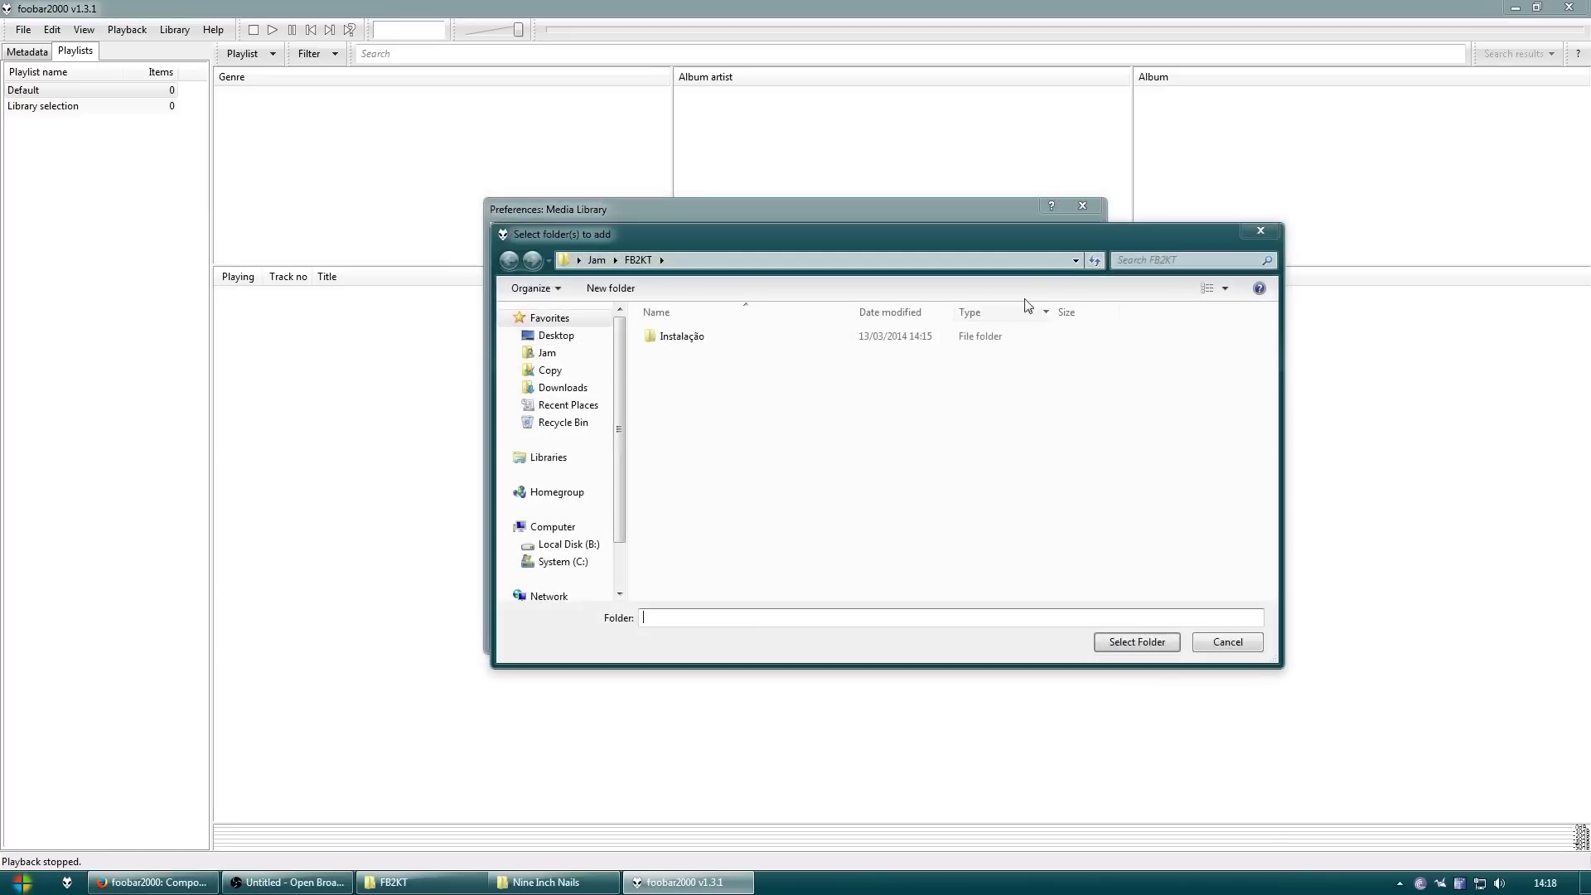
click(596, 260)
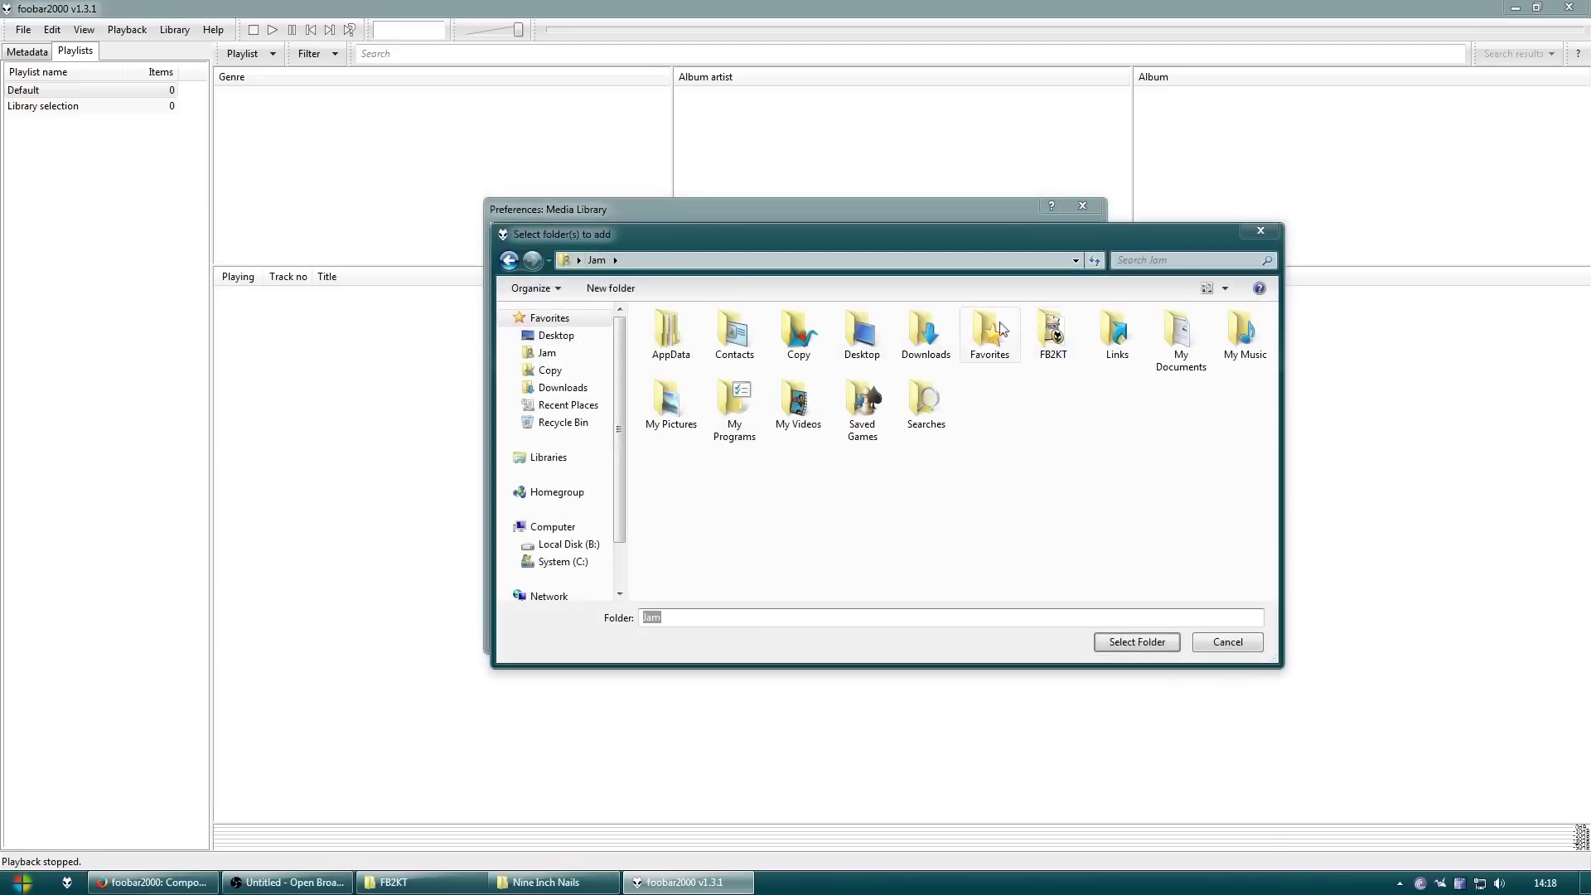
double_click(1253, 336)
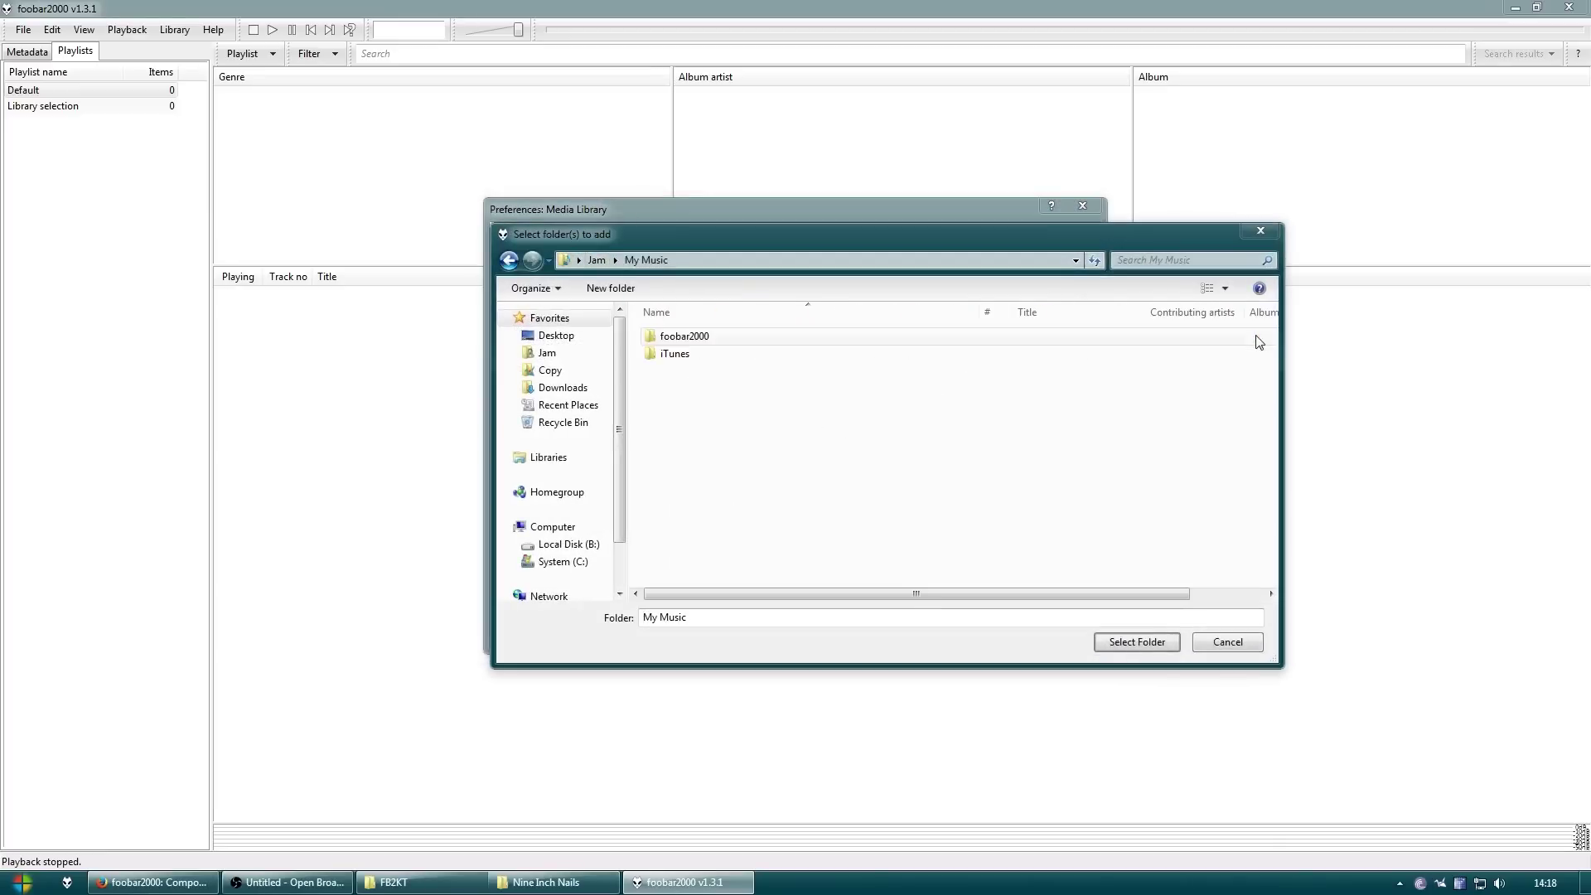
double_click(703, 340)
click(705, 354)
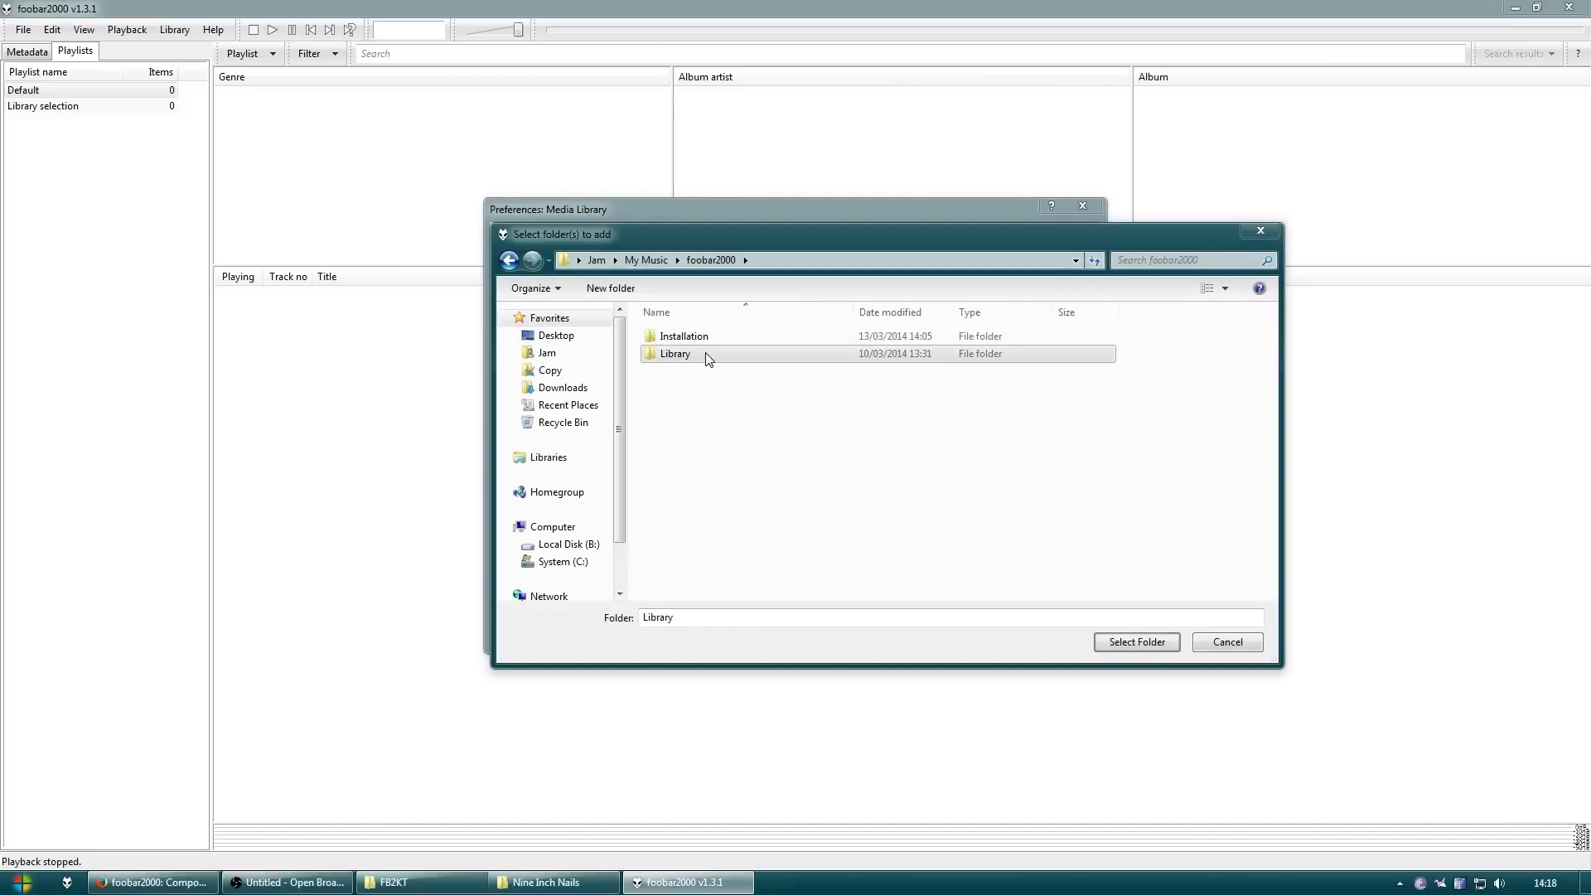
click(1142, 643)
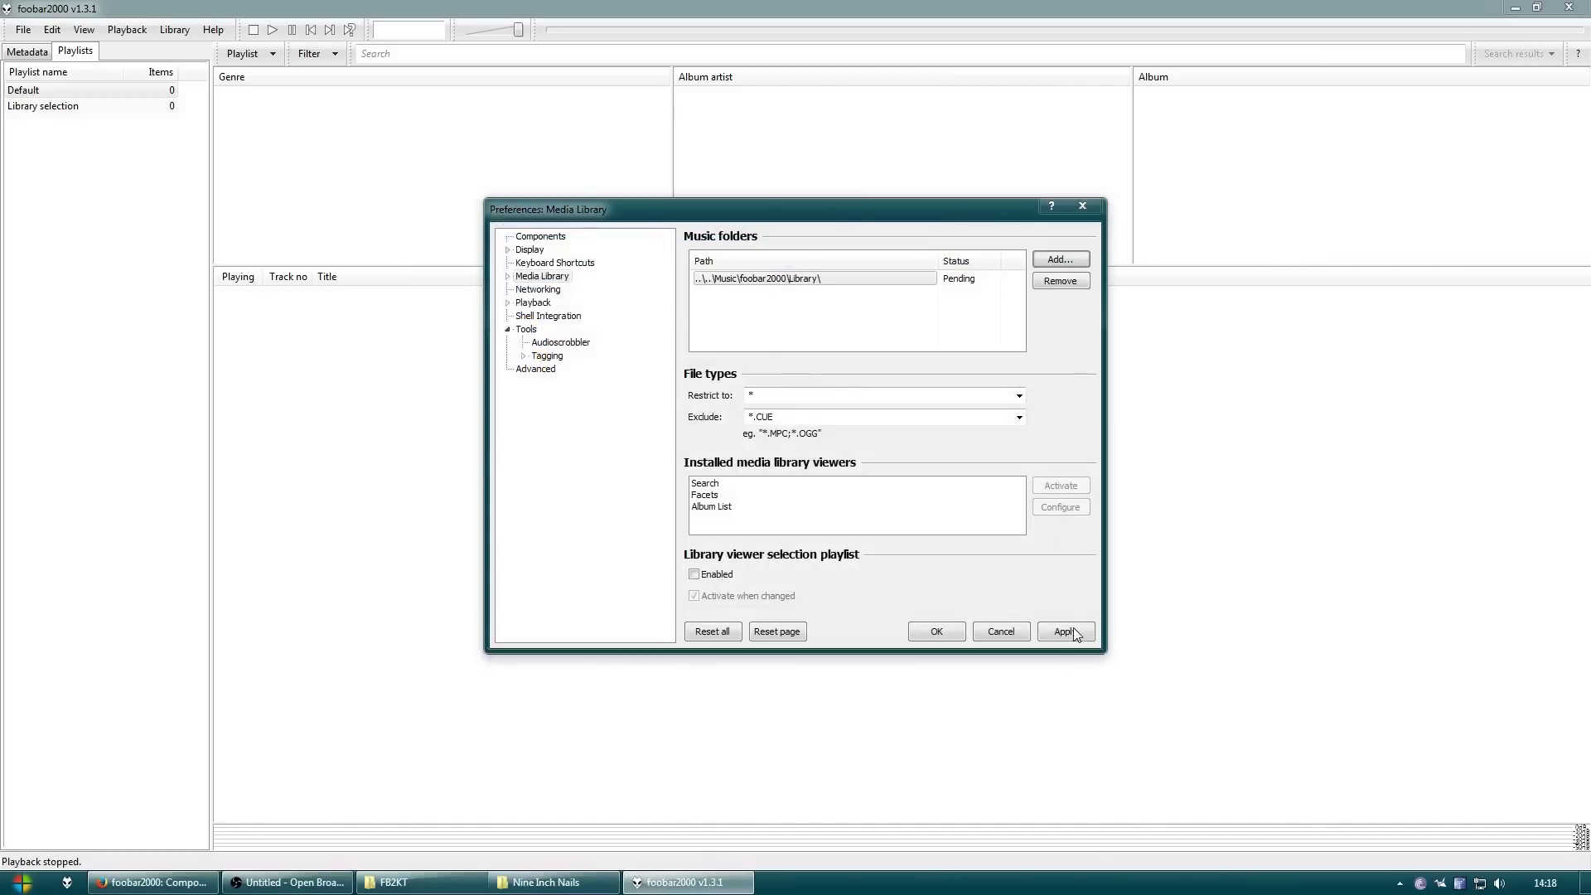
click(1073, 632)
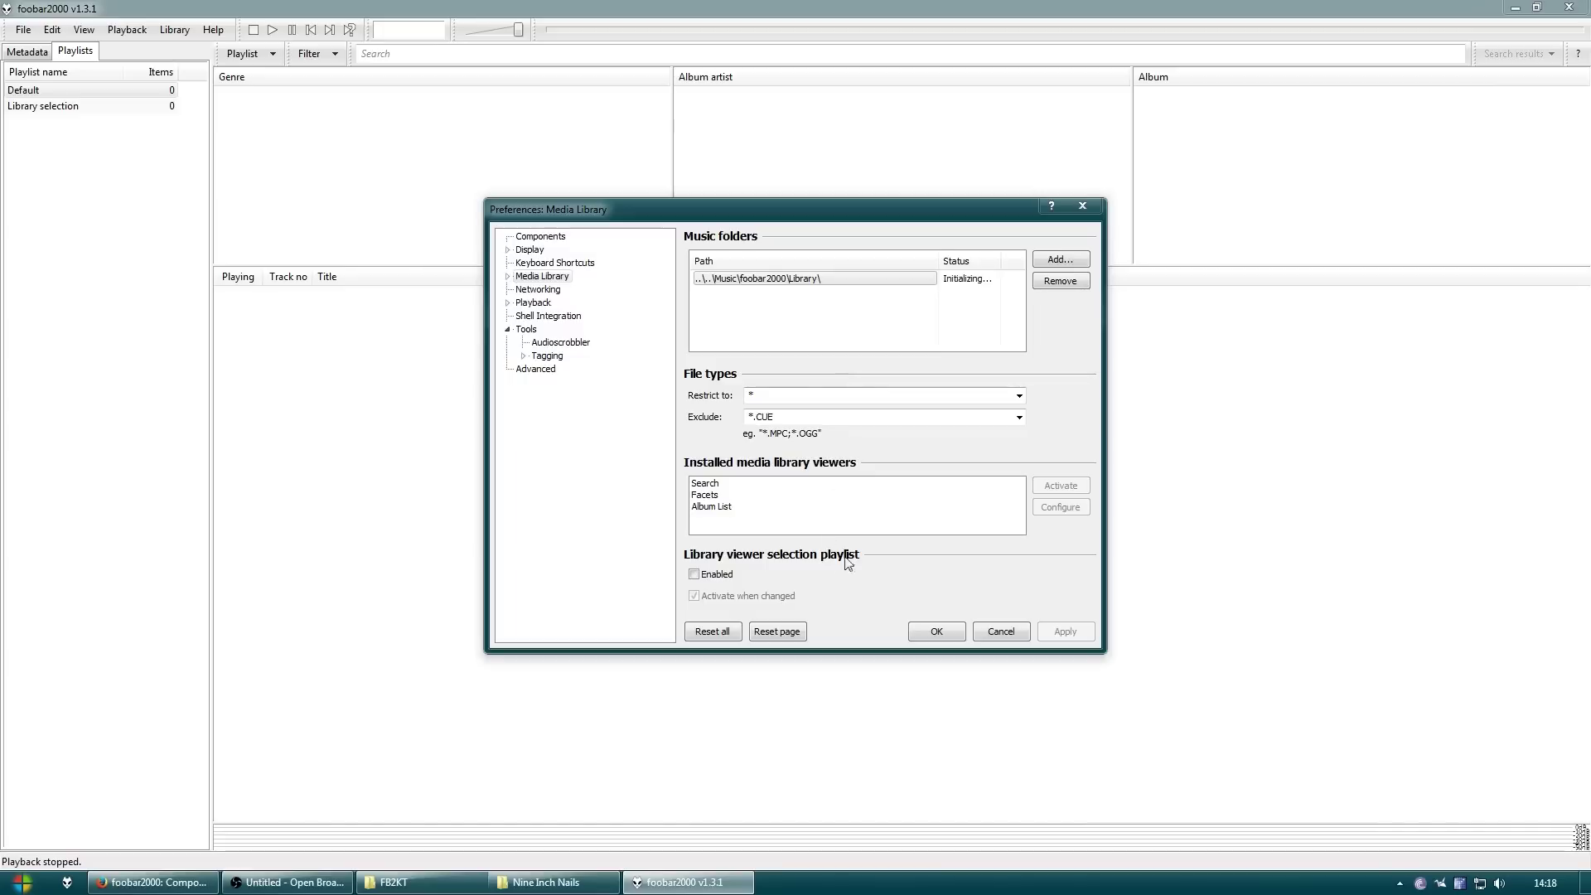
click(937, 633)
Check the Default playlist, the Metadata tab and the Library folder's status in the Media Library preferences
click(74, 91)
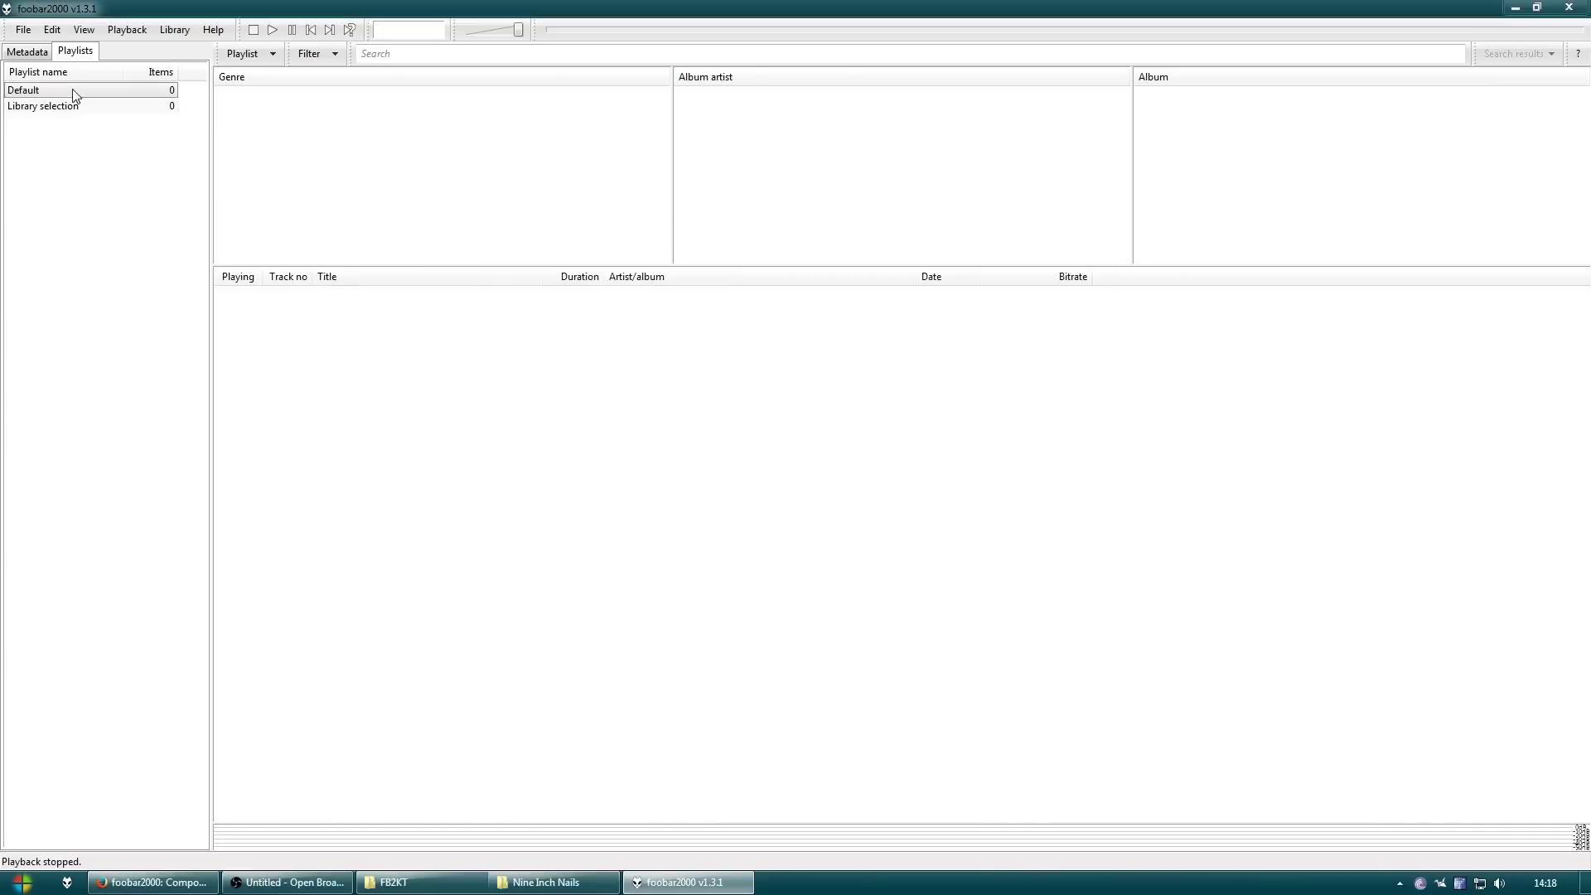
click(27, 53)
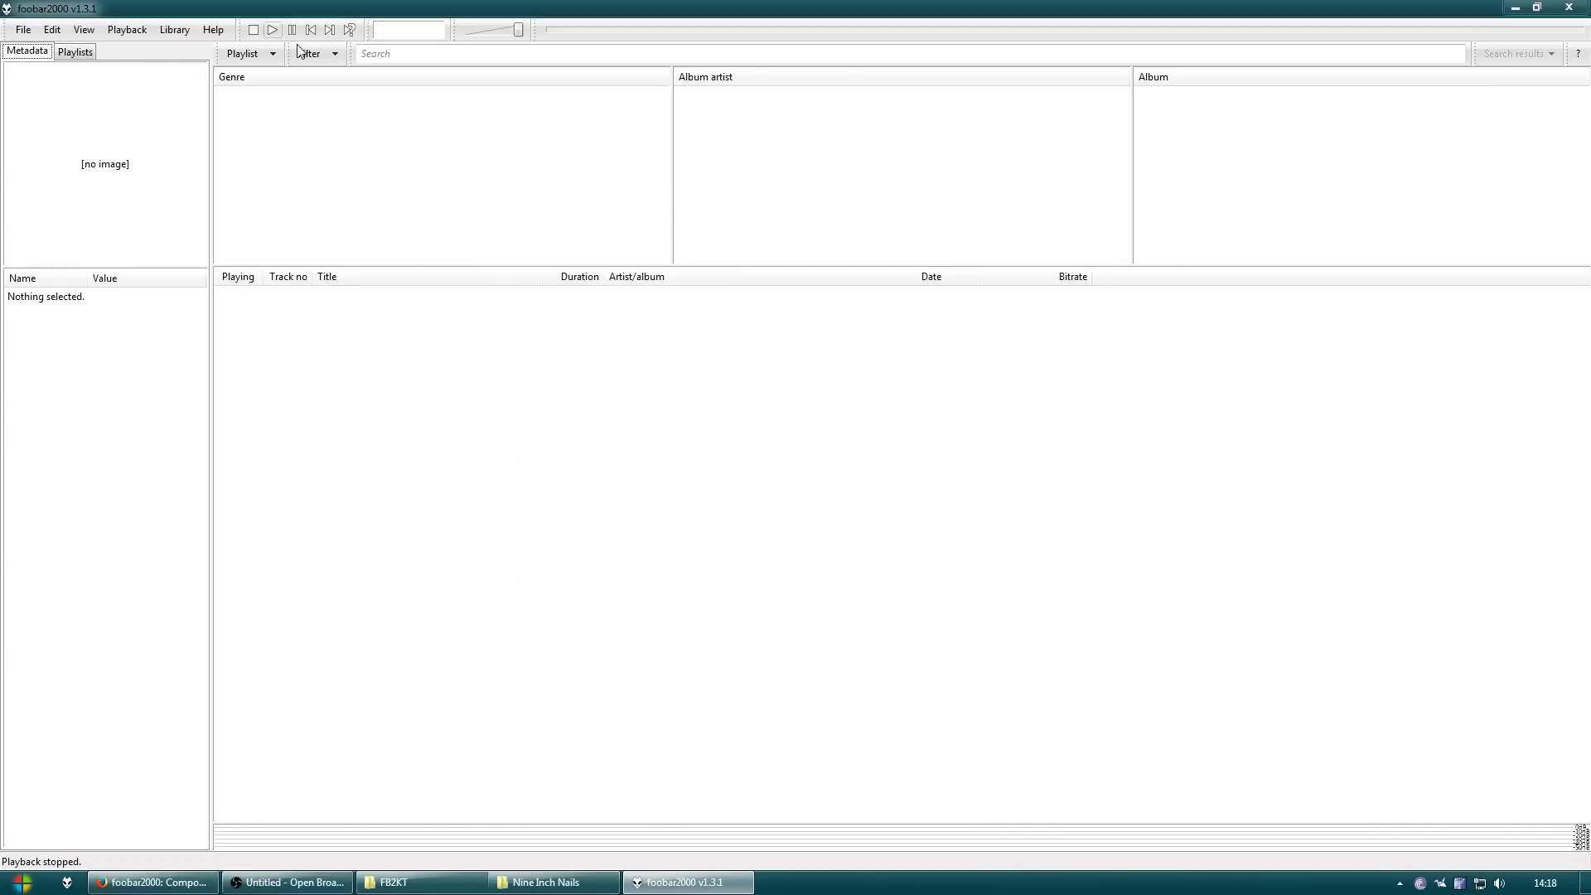
click(24, 30)
click(99, 216)
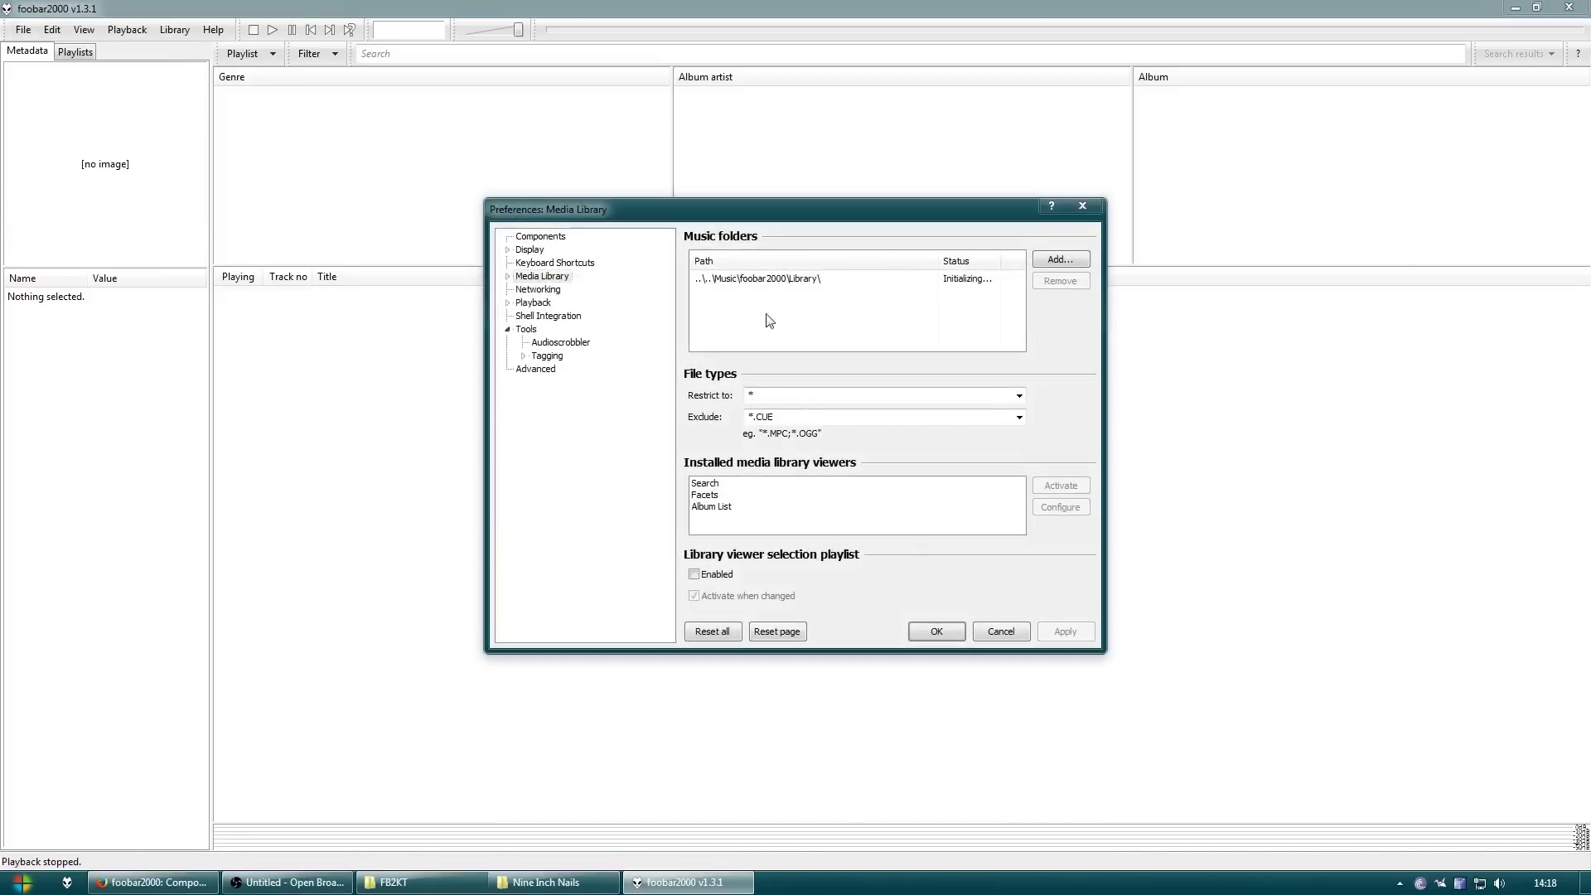
click(900, 280)
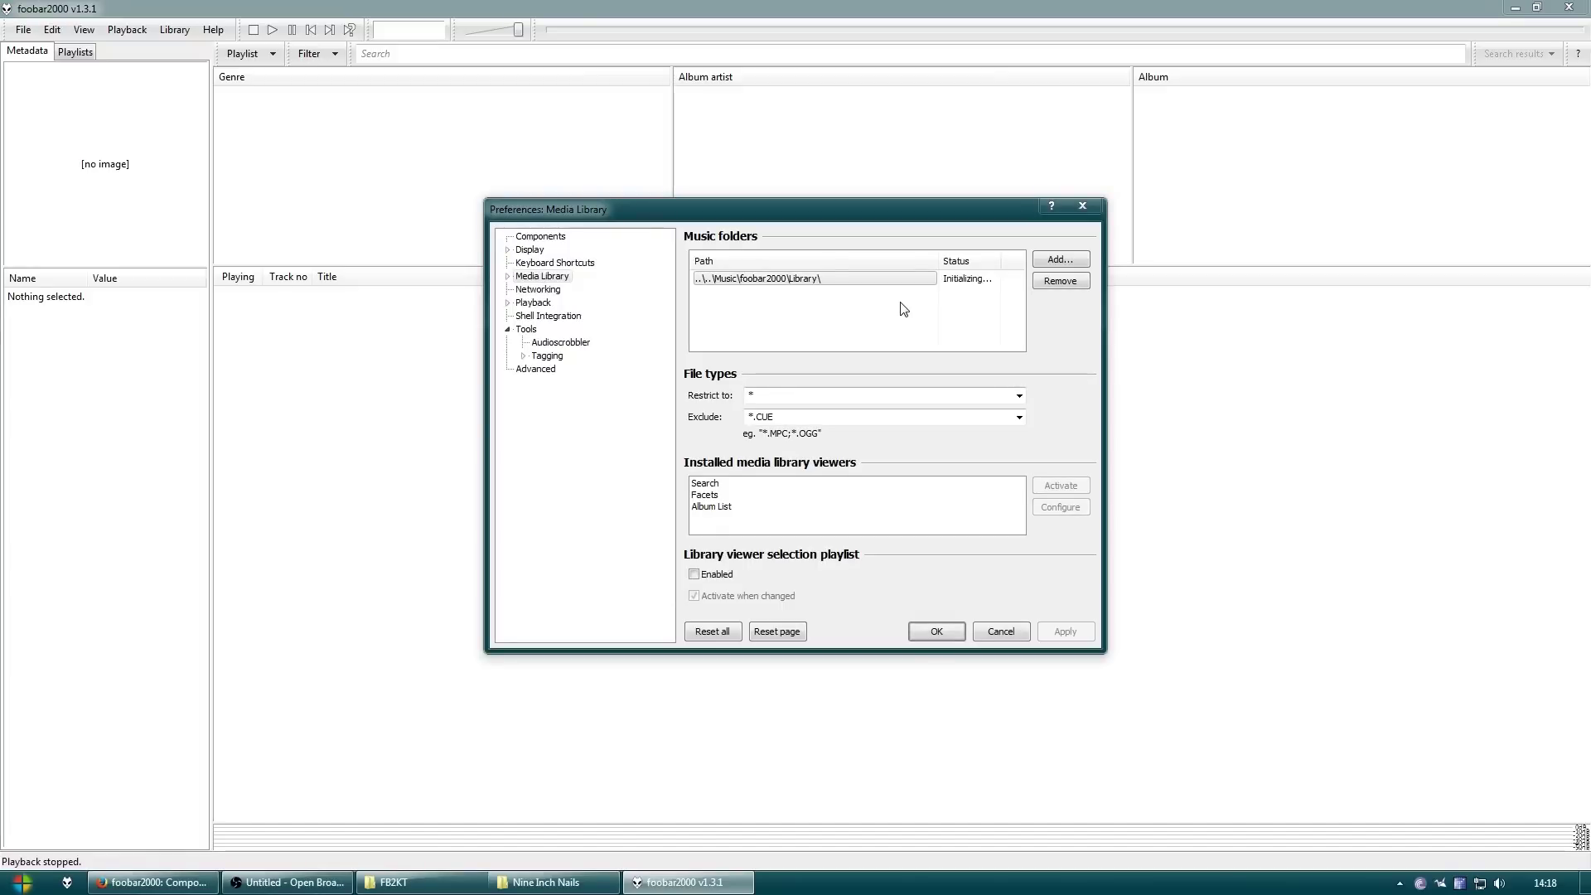
click(937, 631)
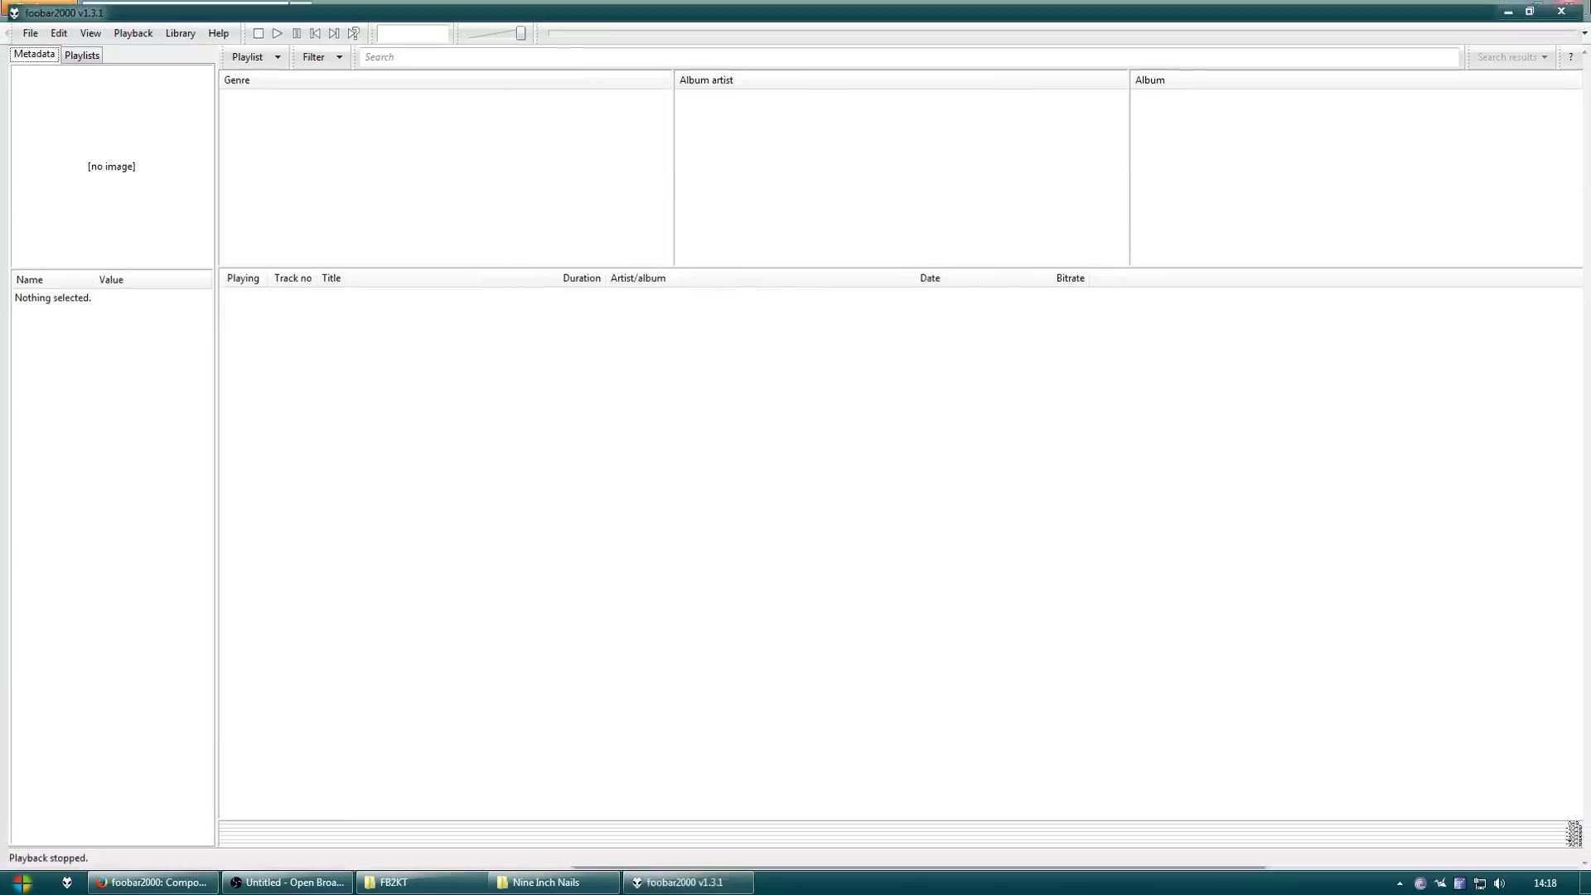
Restart foobar2000 from the Instalação folder and show the Default playlist in the Playlists tab
click(1568, 7)
double_click(427, 157)
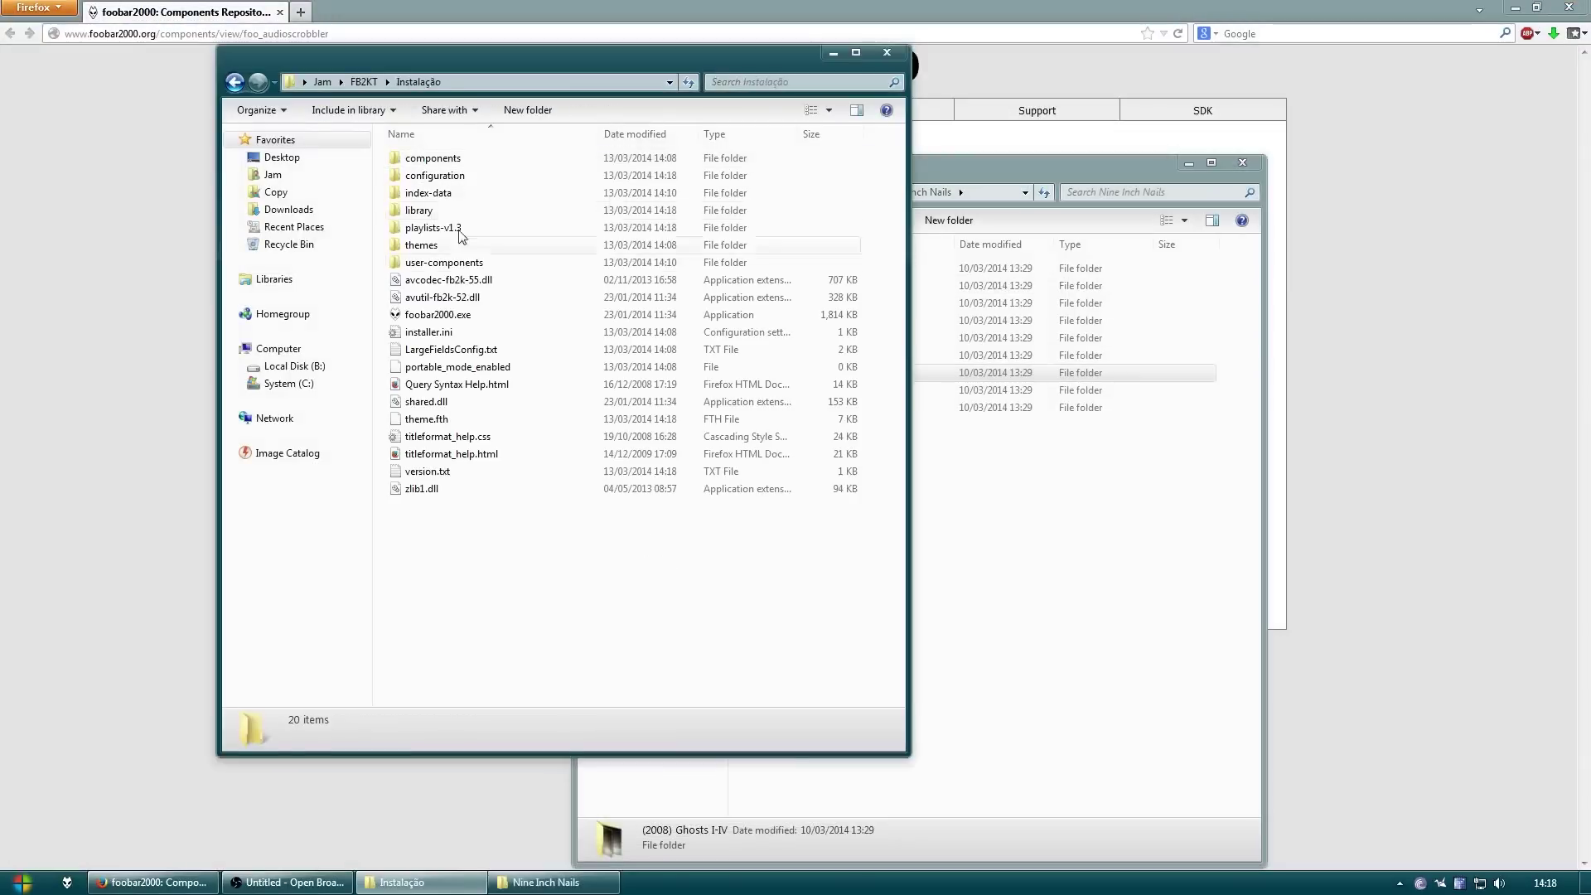
double_click(439, 313)
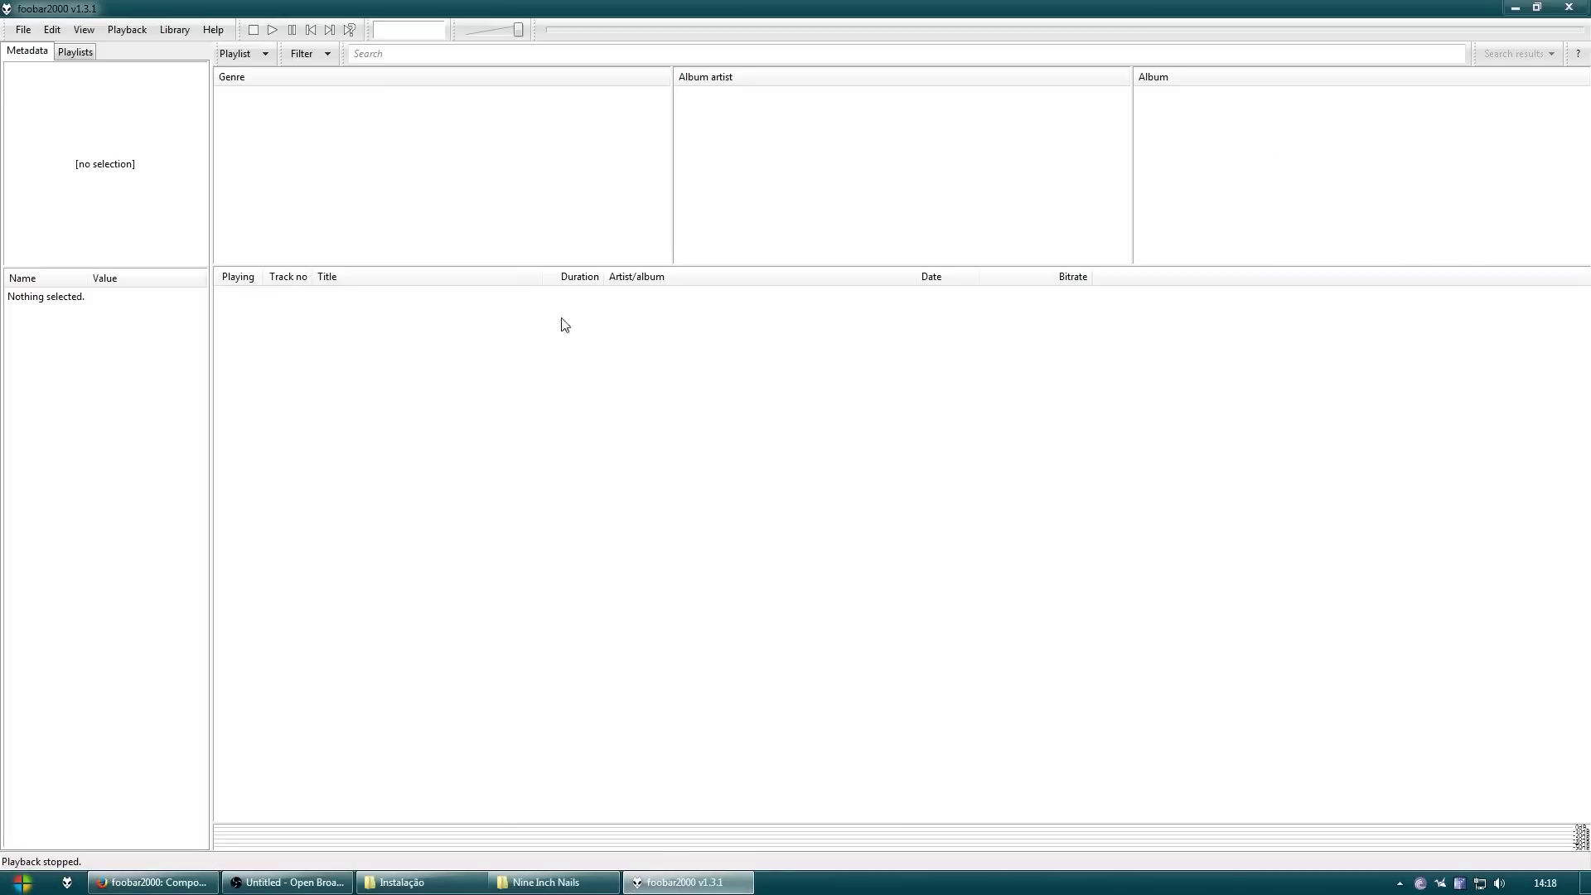
click(85, 58)
click(53, 91)
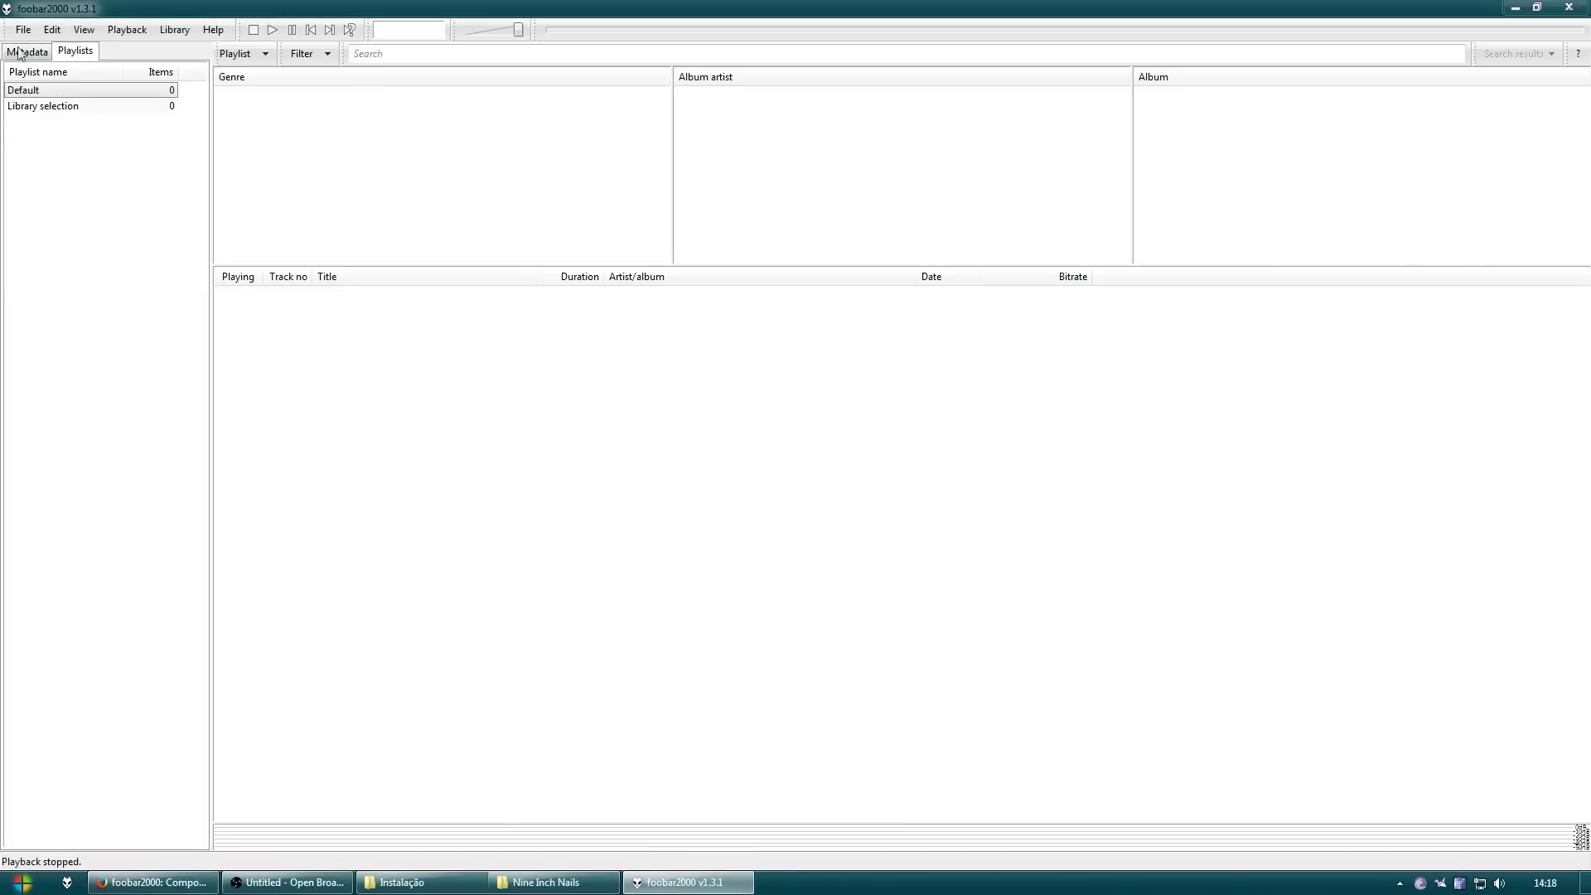
Add the foobar2000\Library folder a second time to the media library's music folders and apply the change
click(22, 30)
click(89, 215)
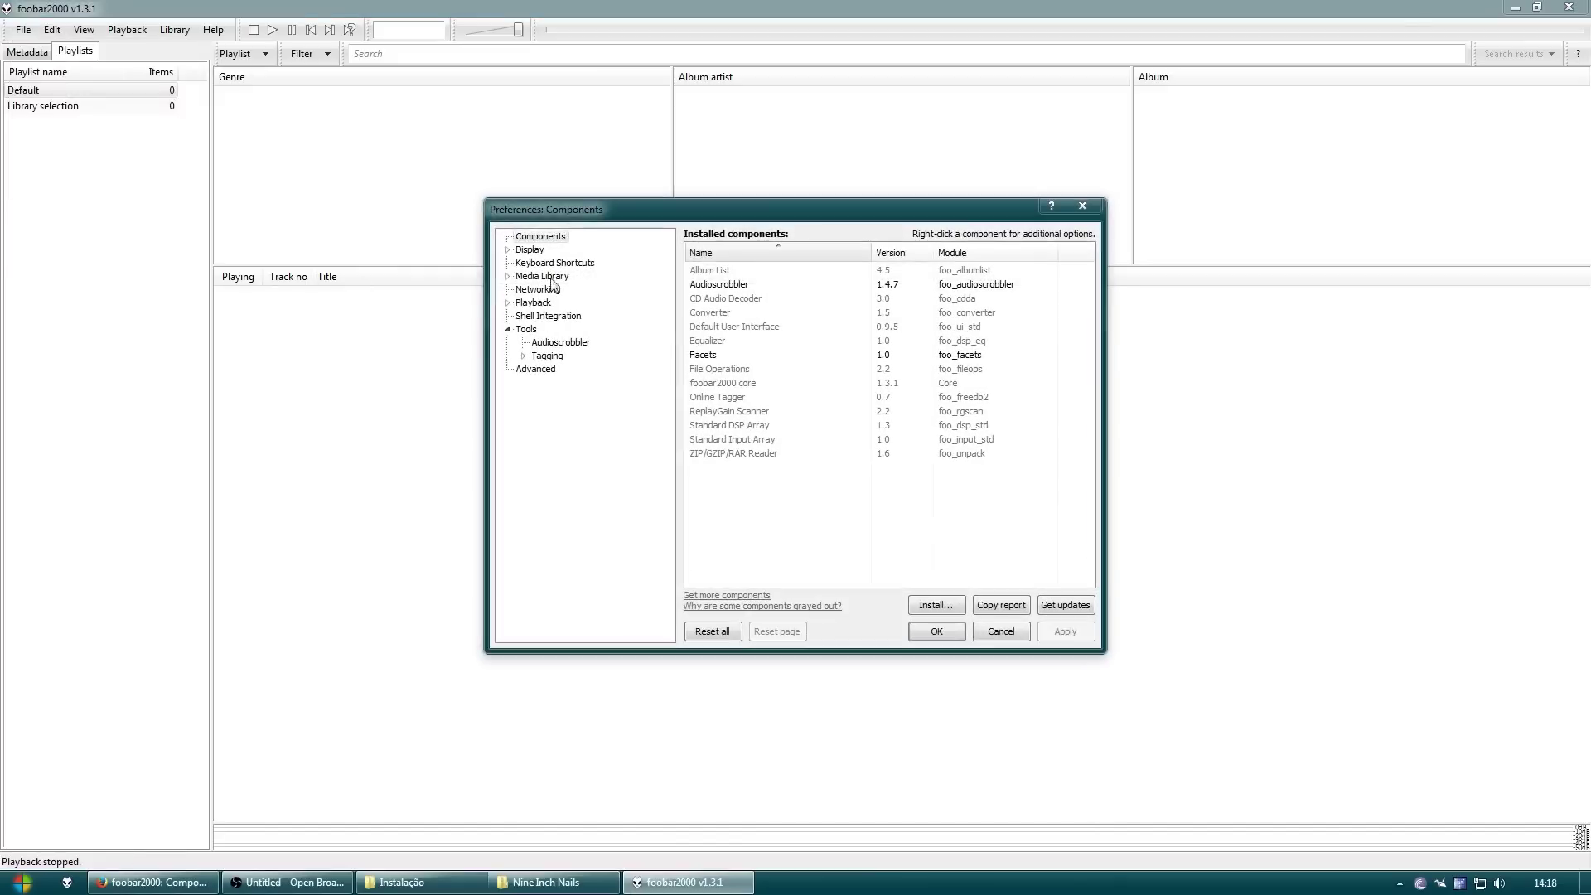
click(550, 279)
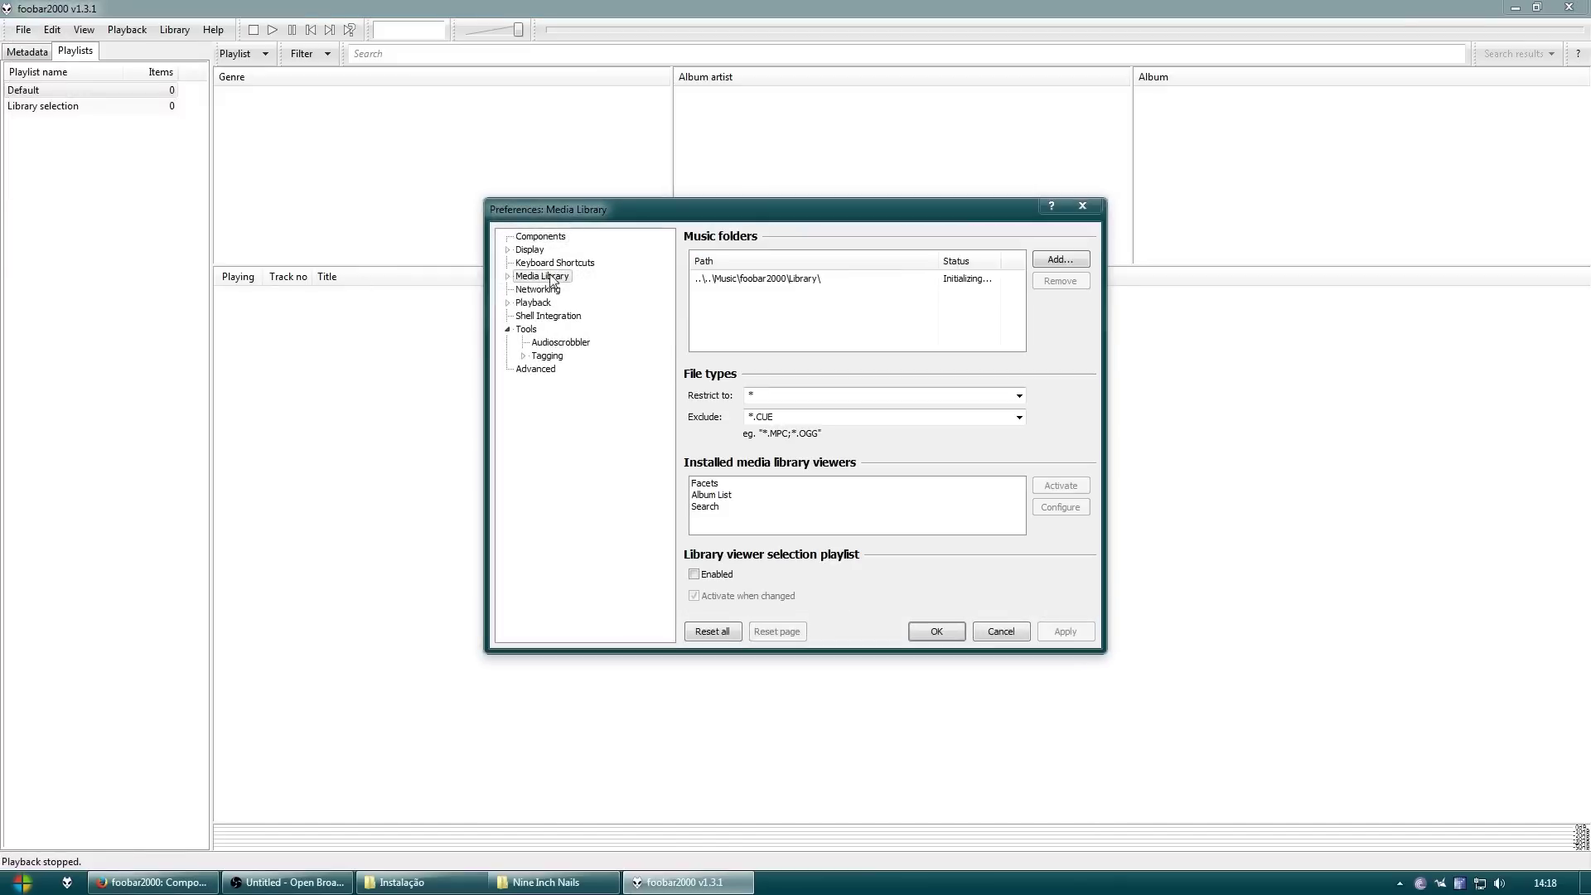
click(811, 286)
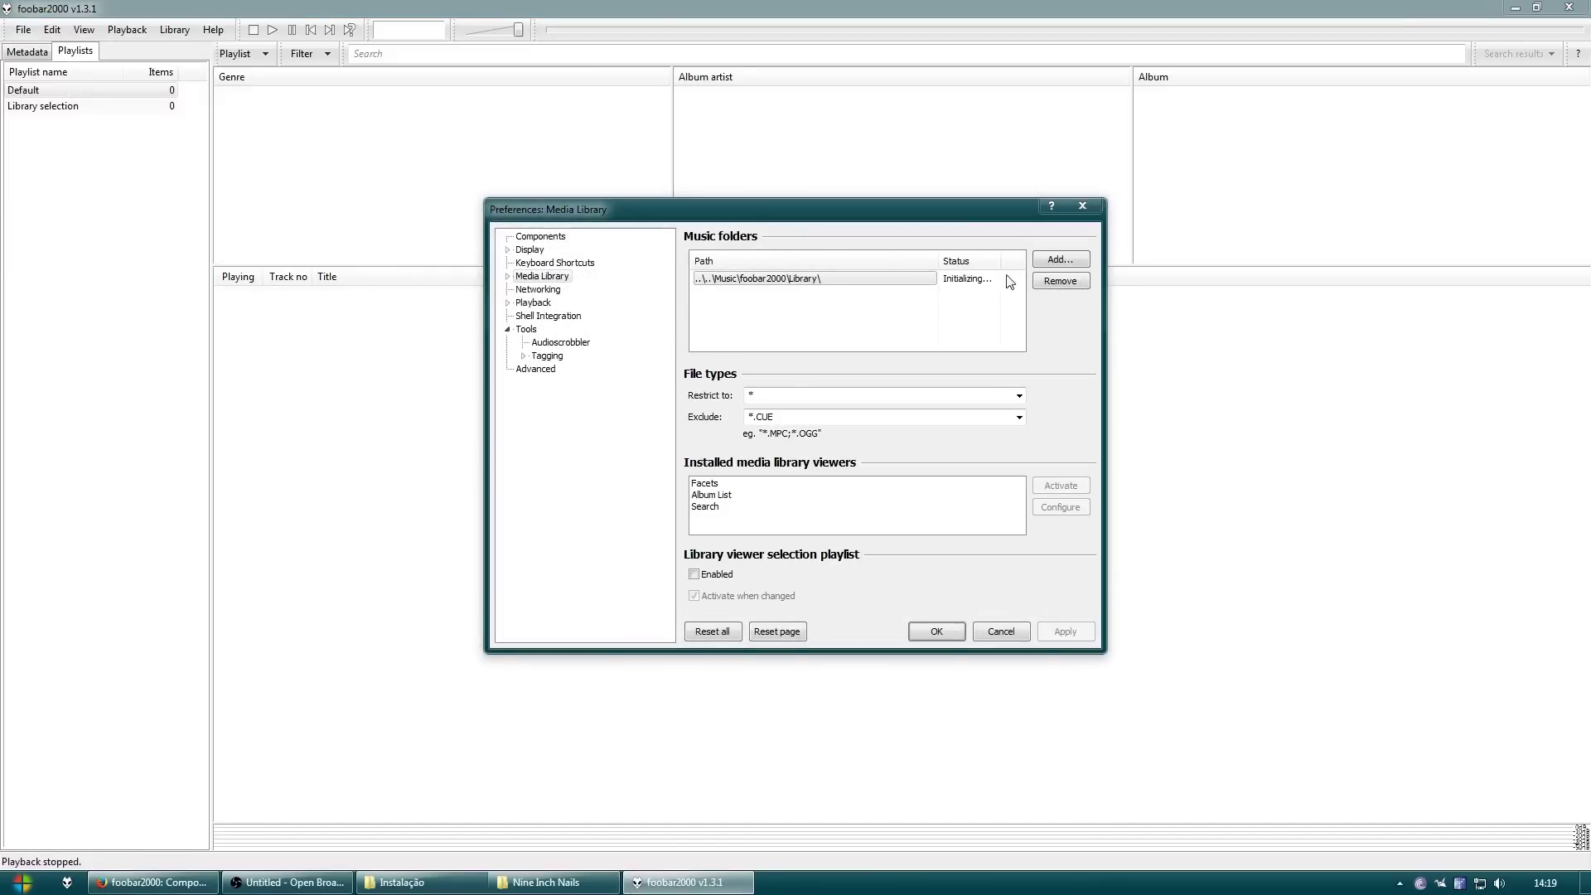
click(1060, 260)
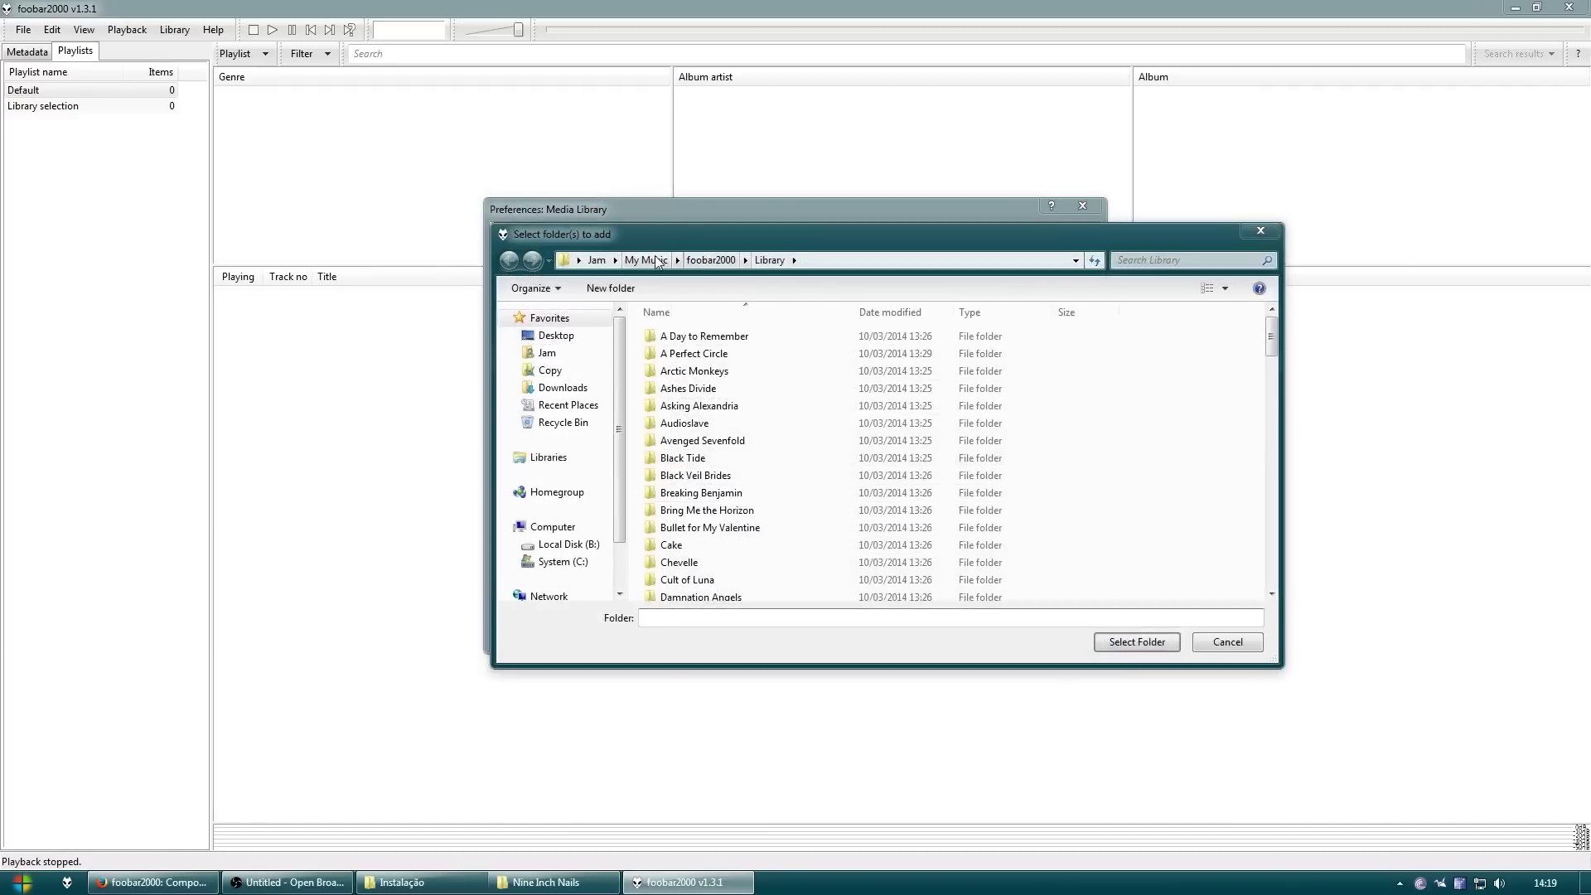
click(721, 260)
click(708, 355)
click(1164, 642)
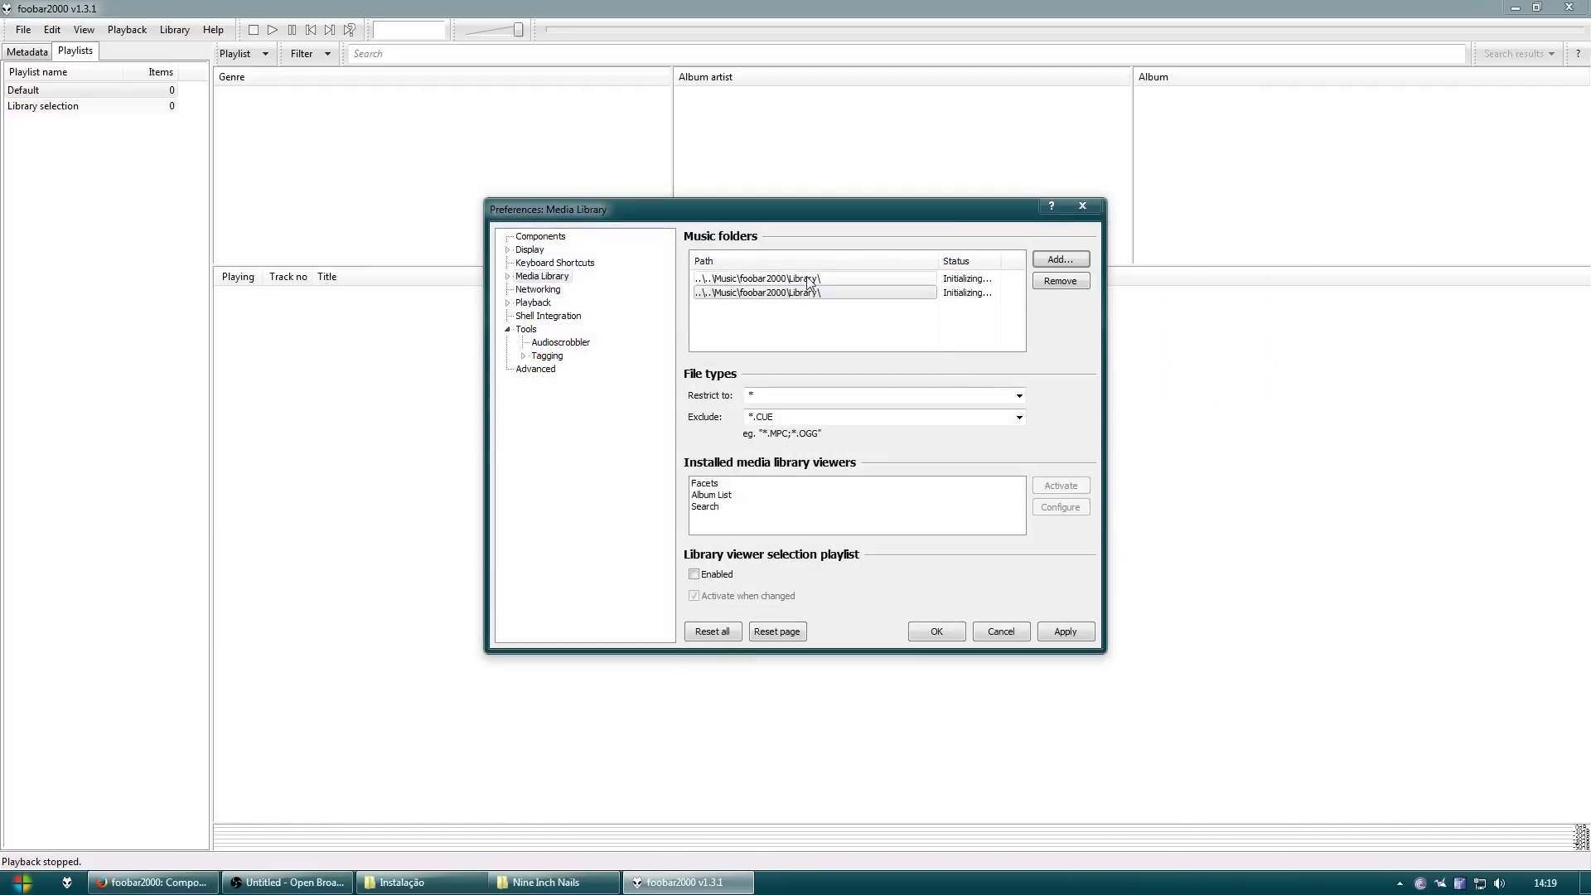
click(1059, 636)
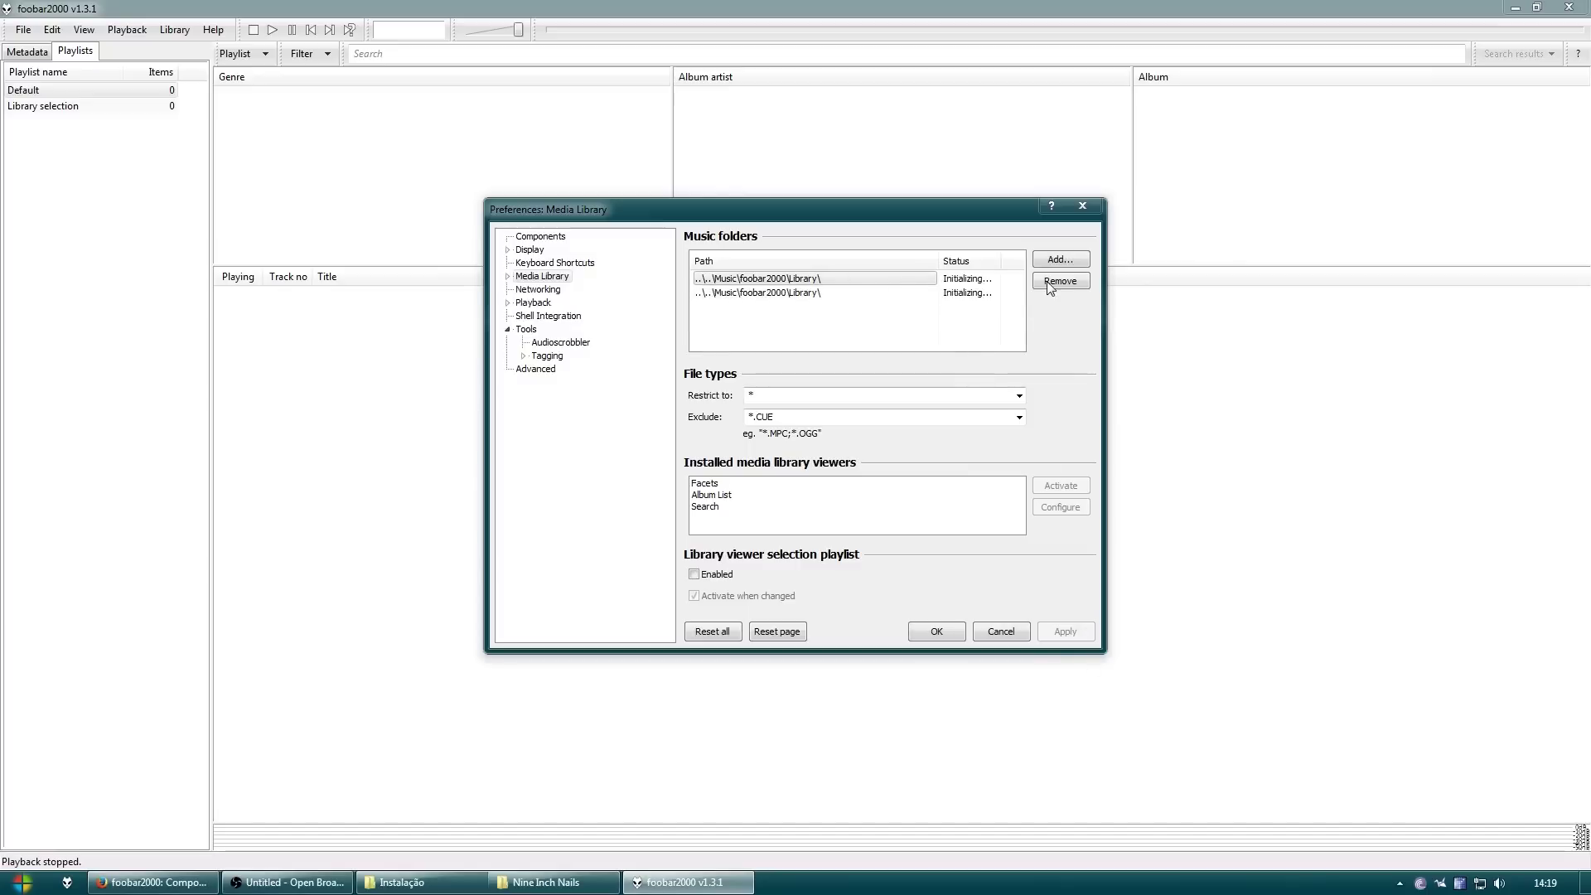
Remove both Library entries from the media library's music folders, applying each removal
click(1046, 281)
click(1074, 634)
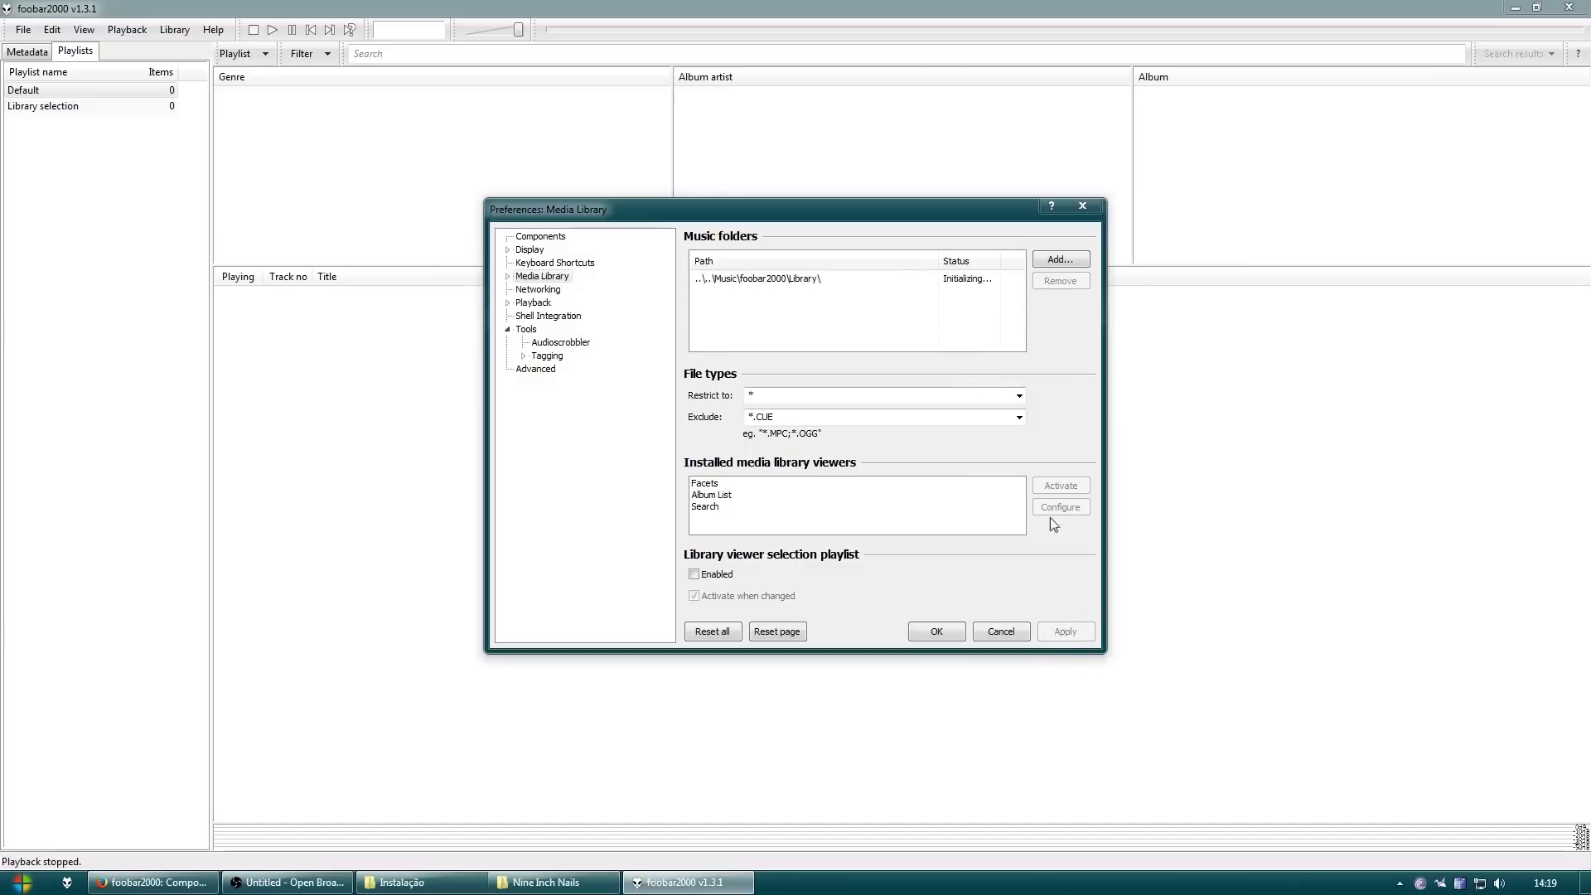
click(808, 279)
click(1043, 283)
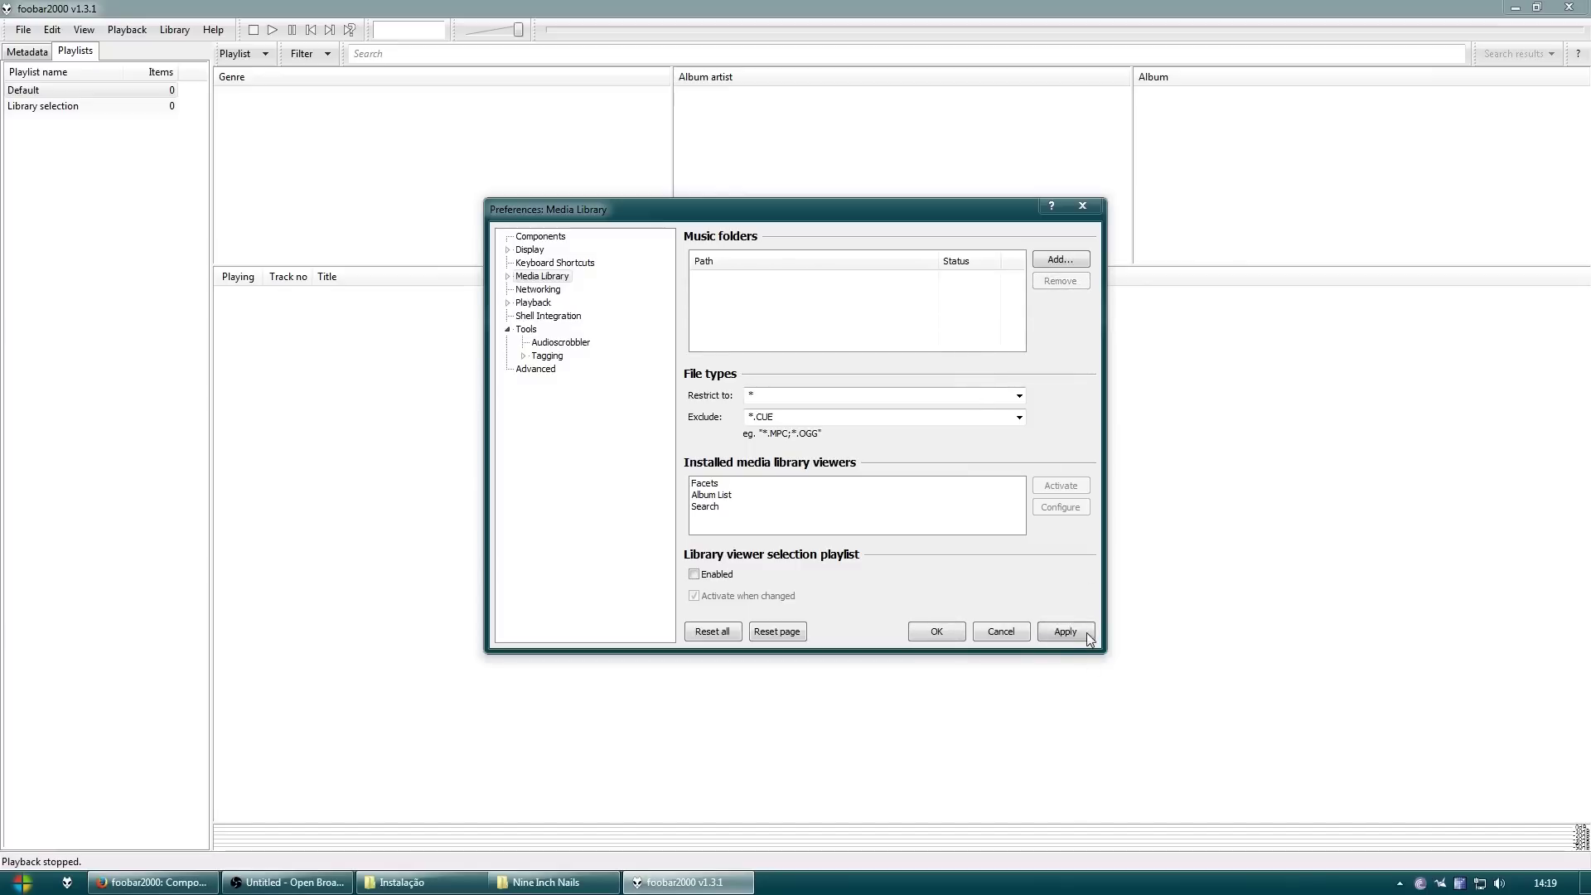
click(1081, 630)
Add only the A Day to Remember subfolder of Library as a music folder and apply it
click(1060, 259)
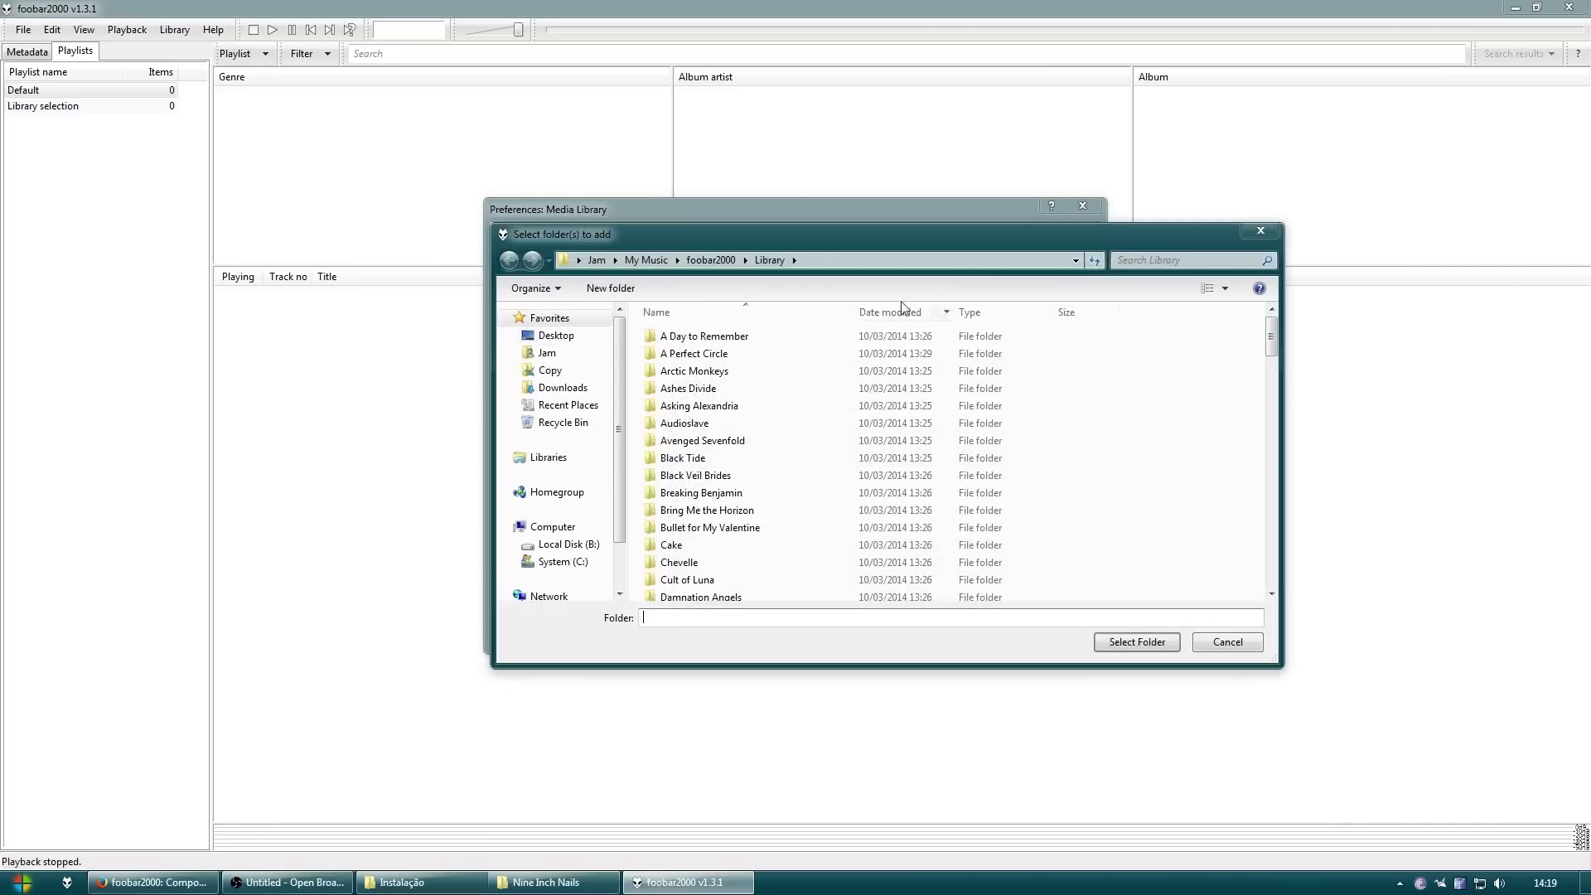
click(704, 337)
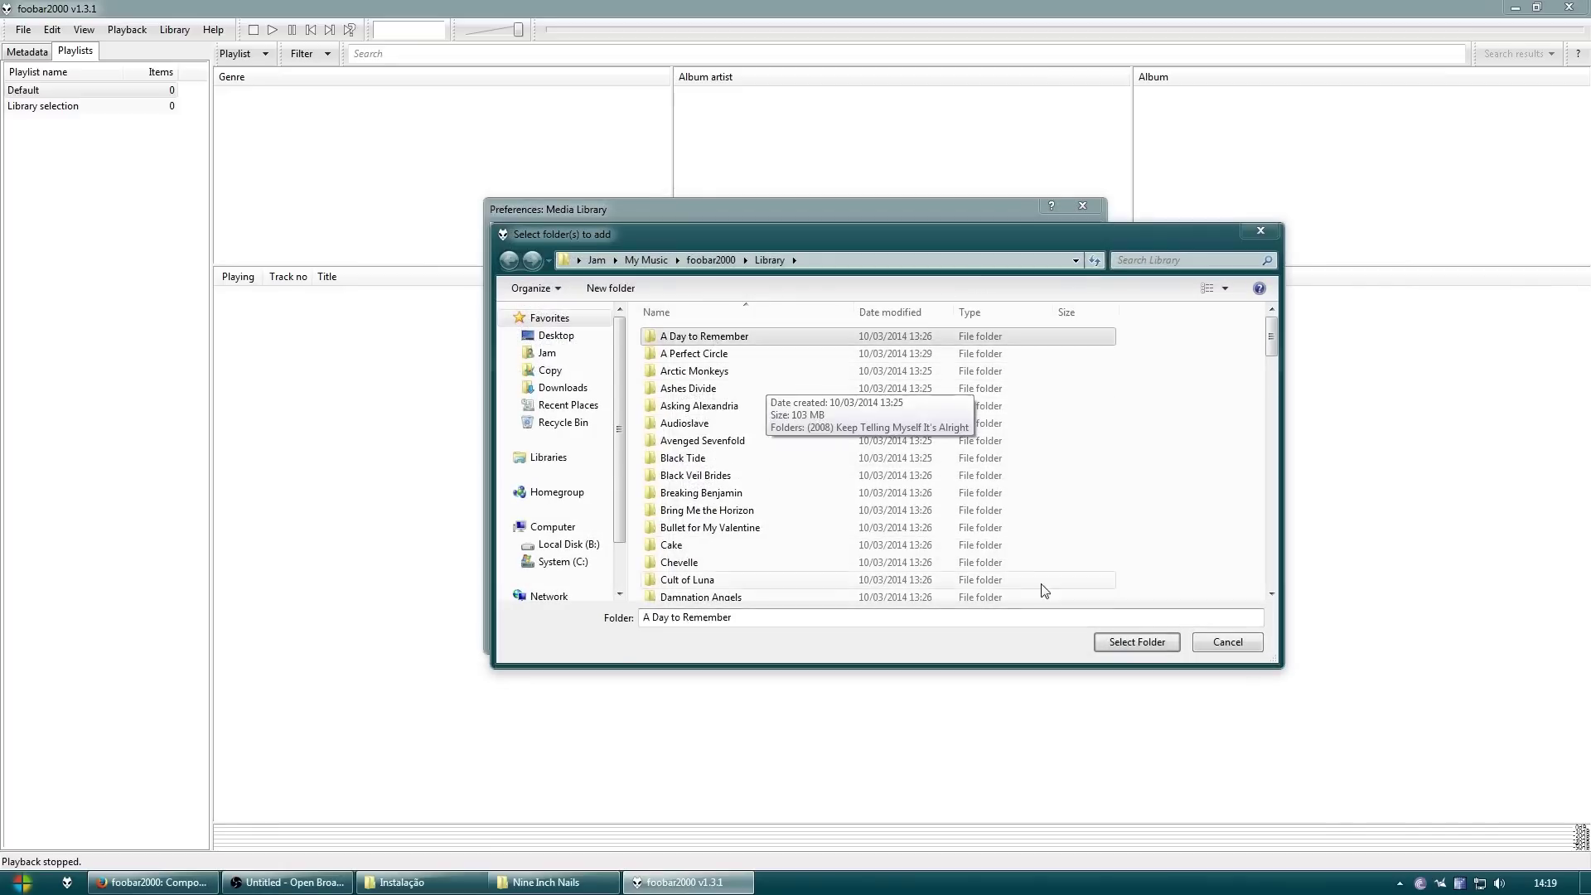
click(1114, 640)
click(1071, 632)
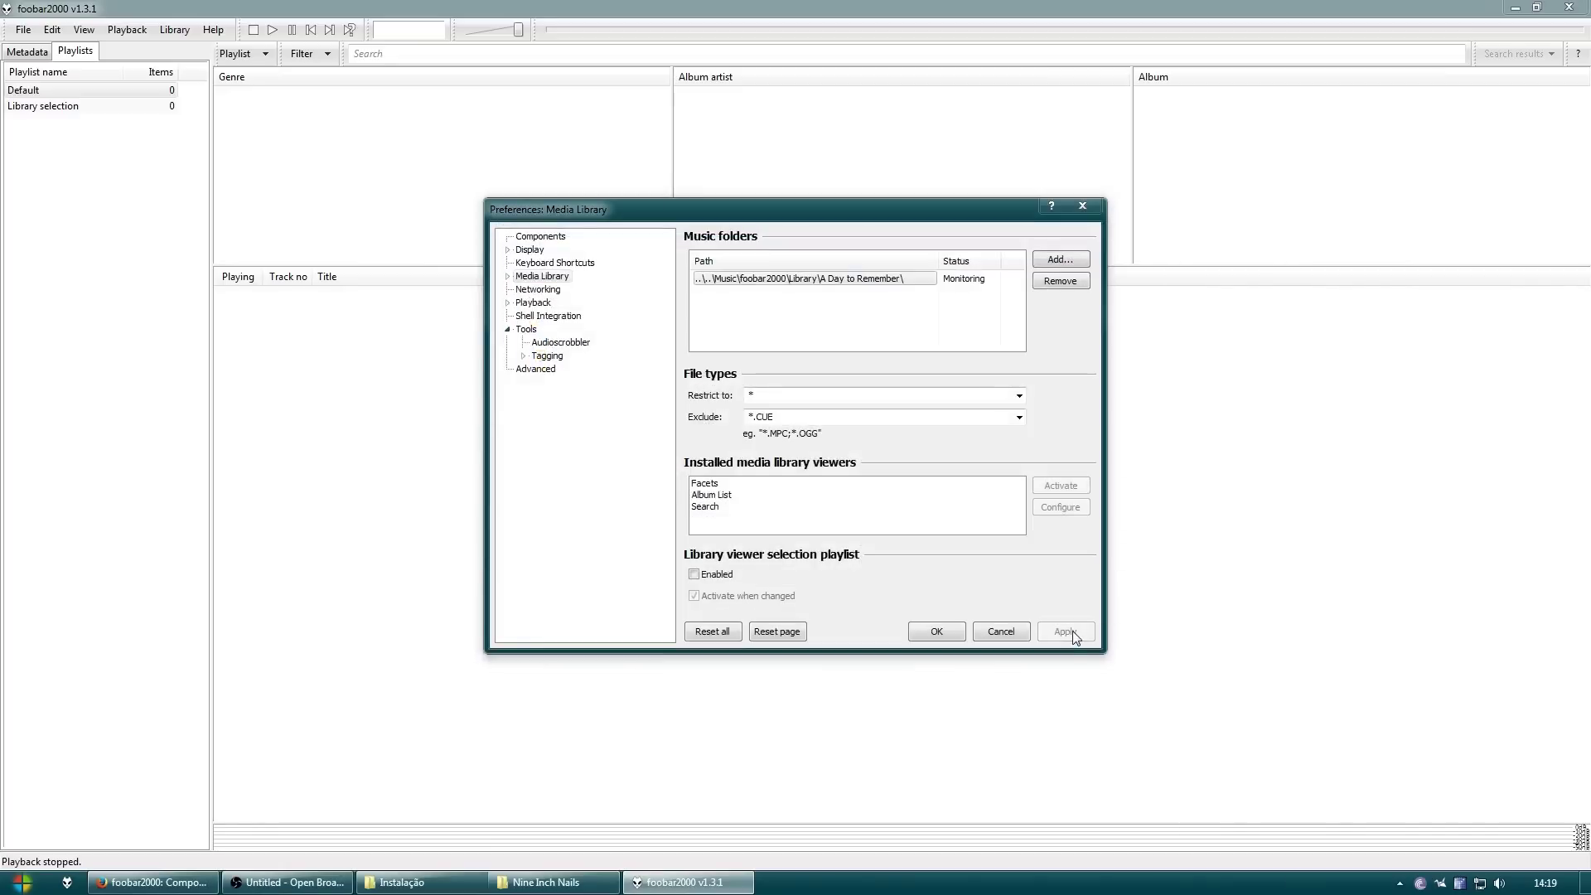
Set the Facets browser's source to Library and activate the Default playlist
click(62, 106)
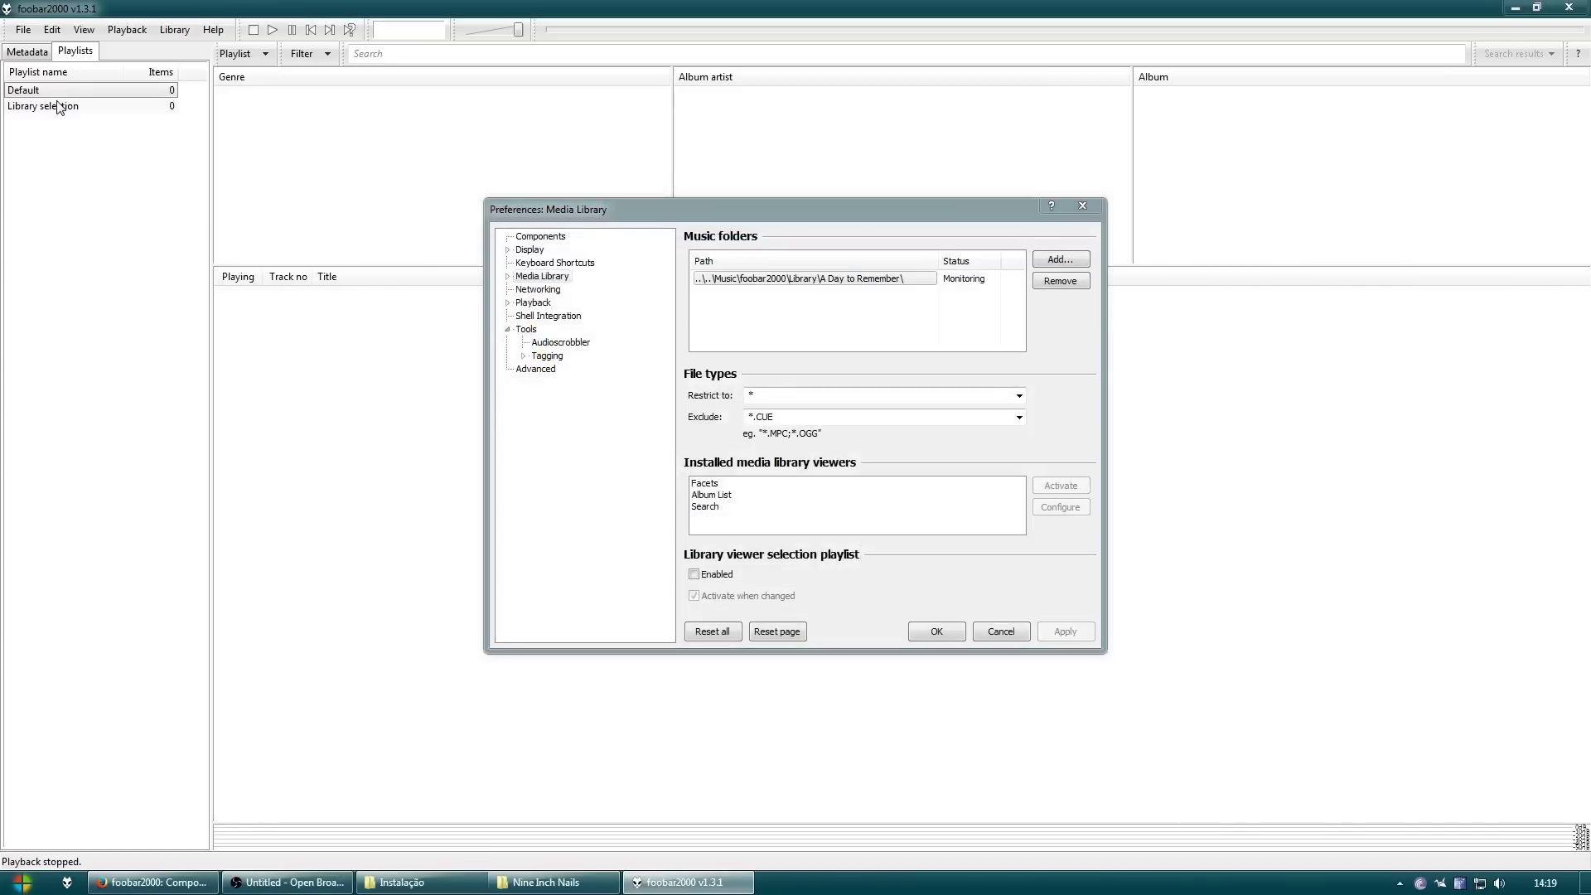
click(123, 92)
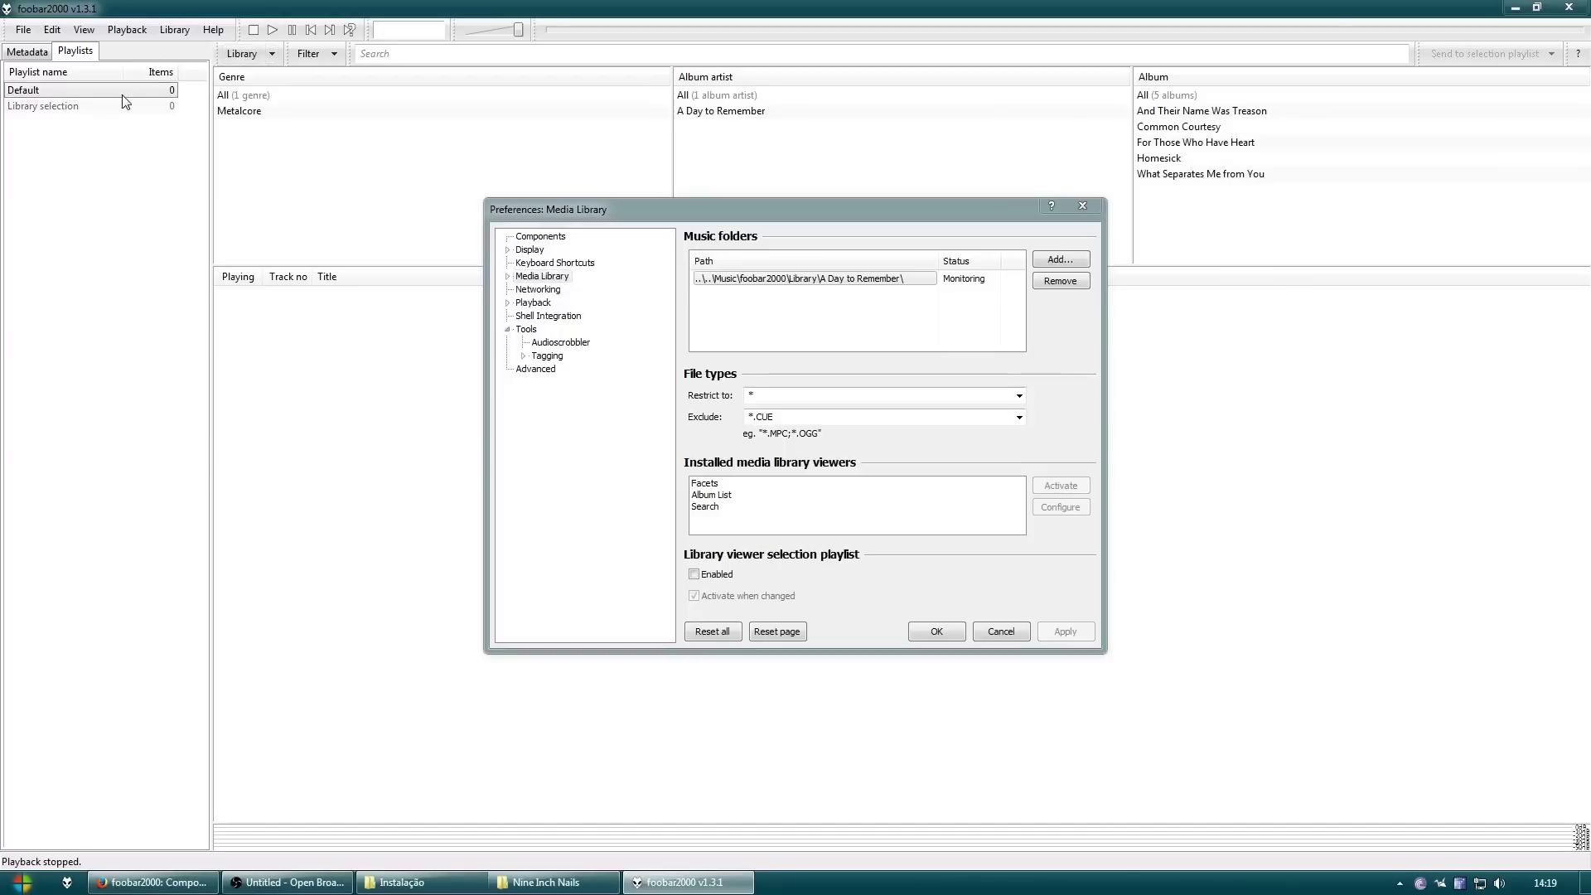
Replace the A Day to Remember music folder with the whole foobar2000\Library folder, apply it and close the preferences
click(1059, 281)
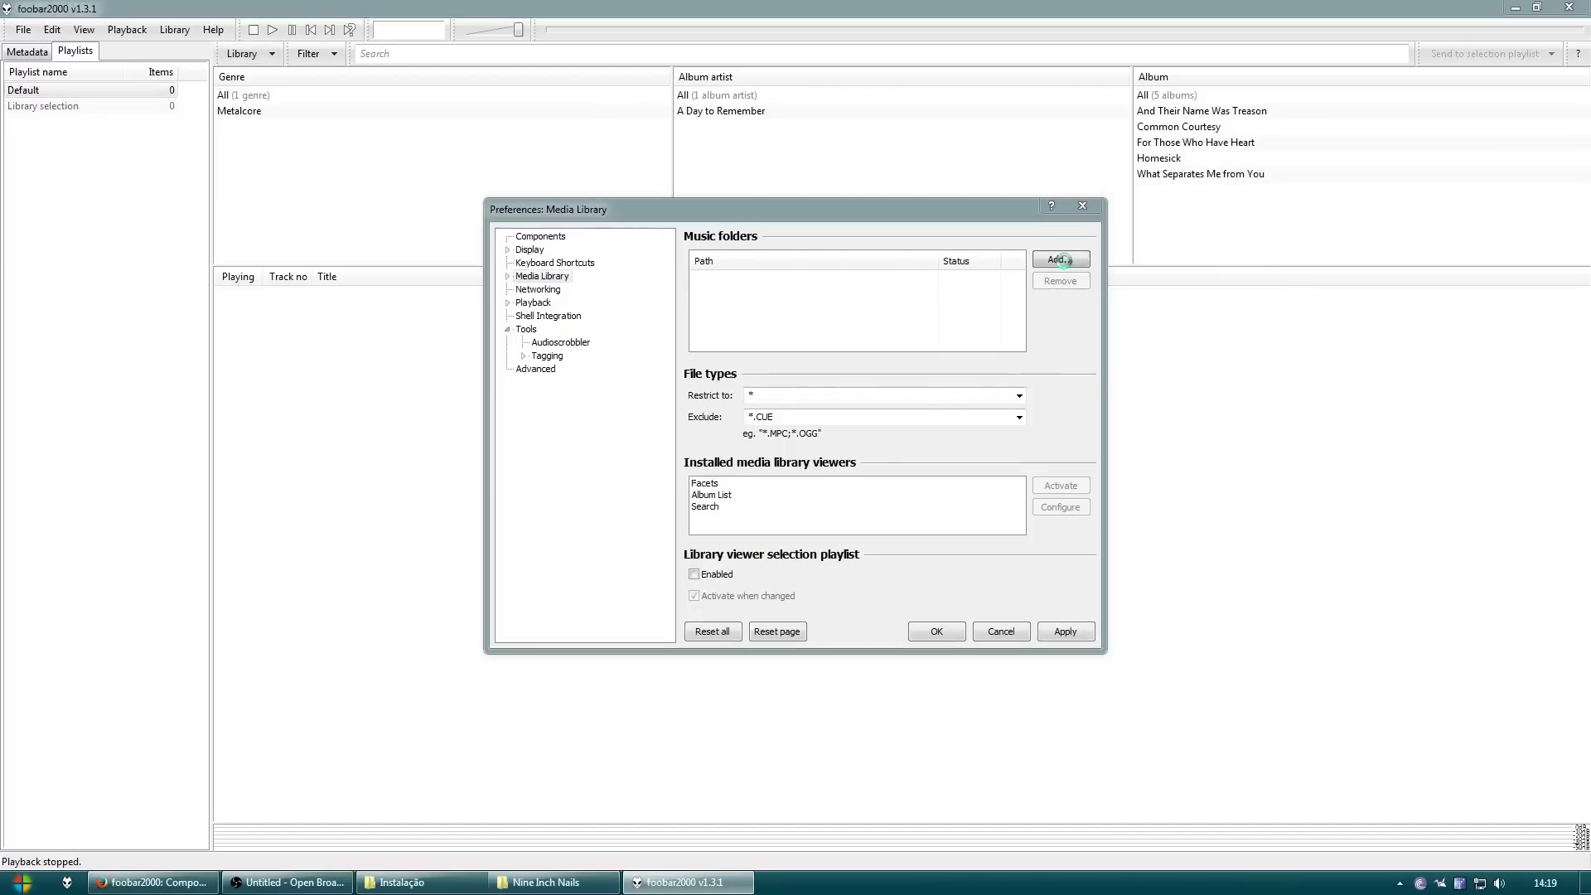
click(1060, 259)
click(769, 259)
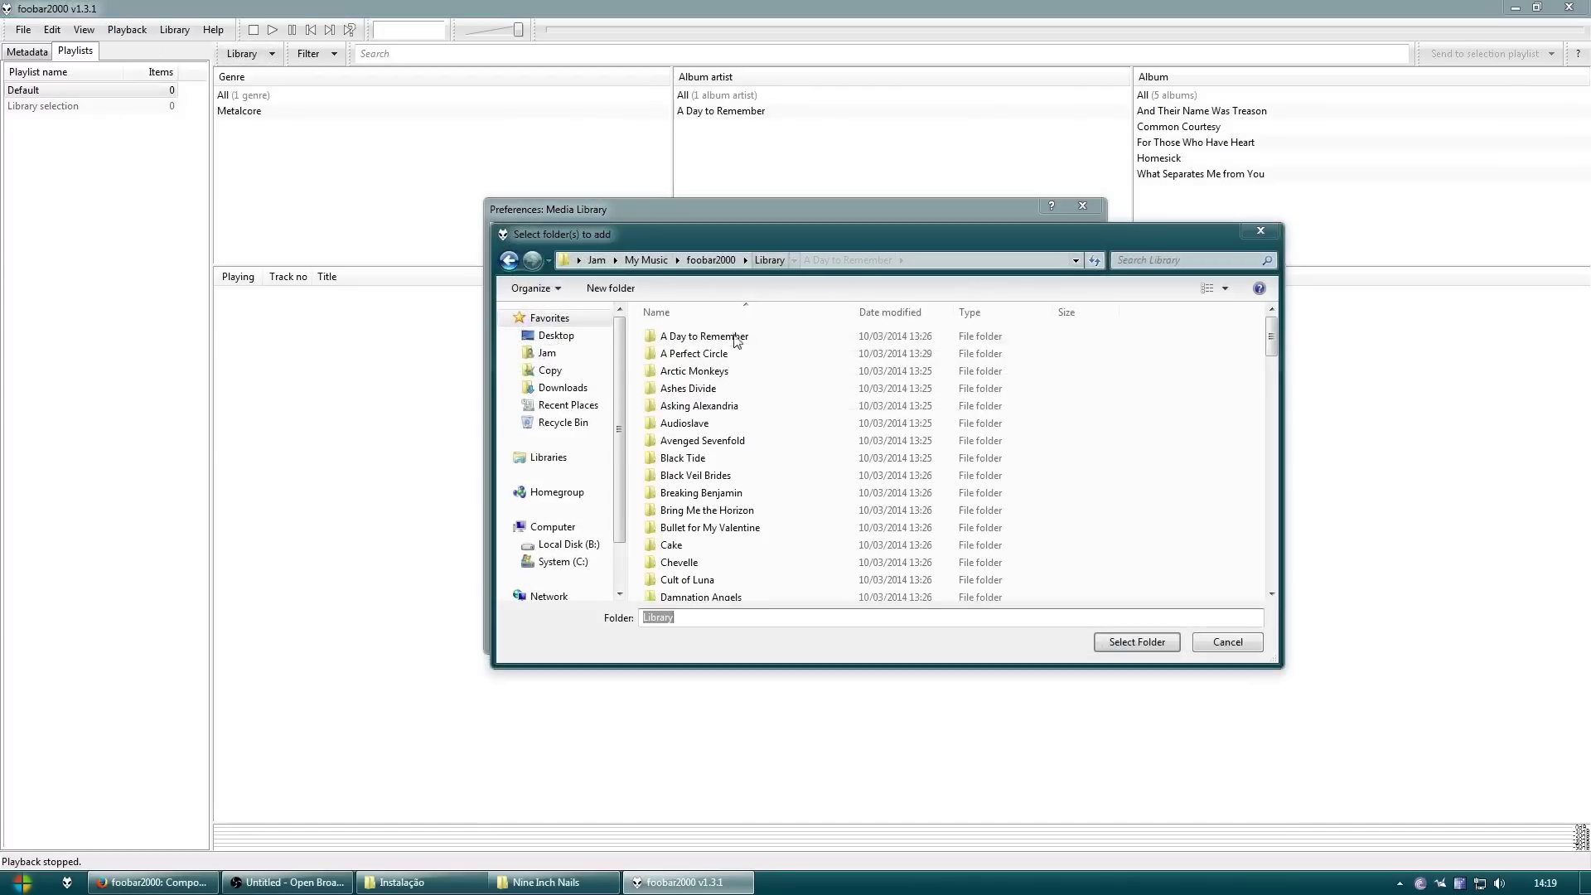
click(710, 259)
click(703, 356)
click(1117, 645)
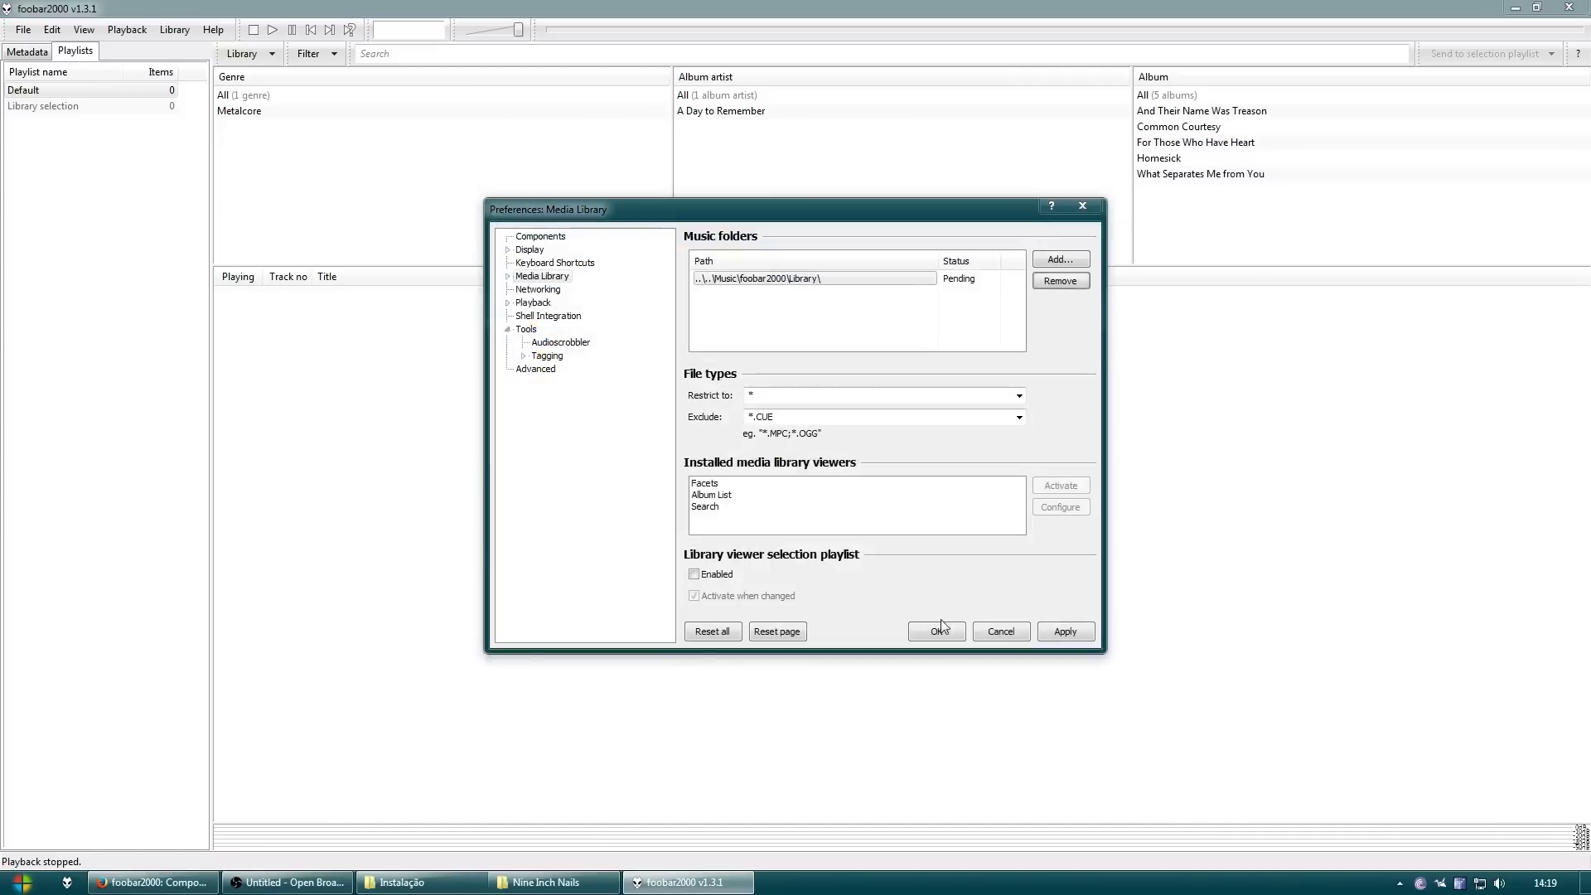
click(1081, 632)
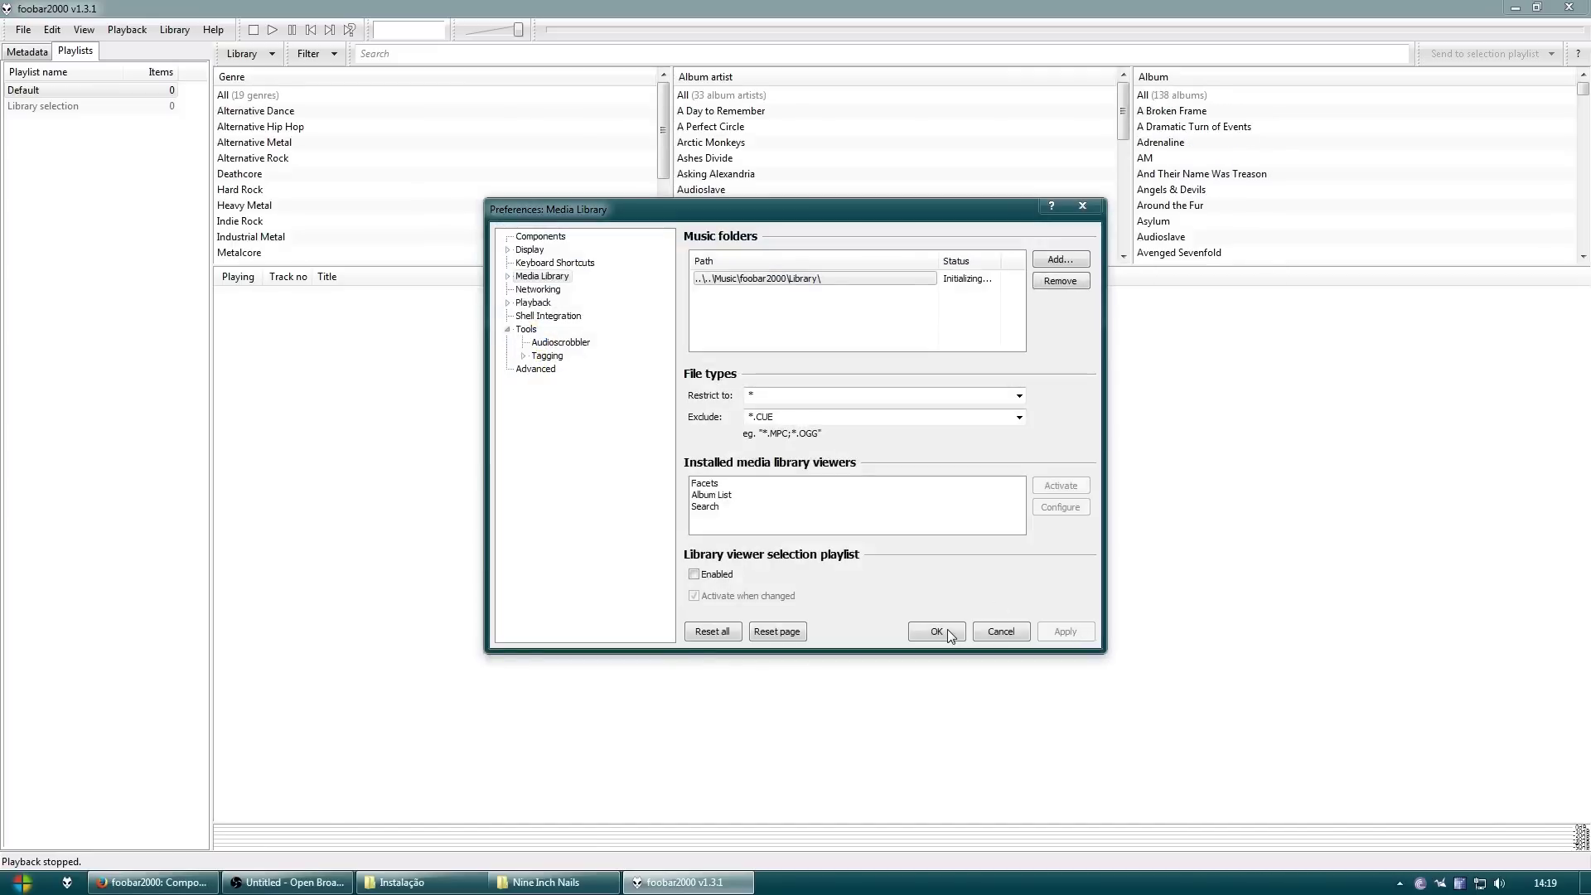
click(946, 630)
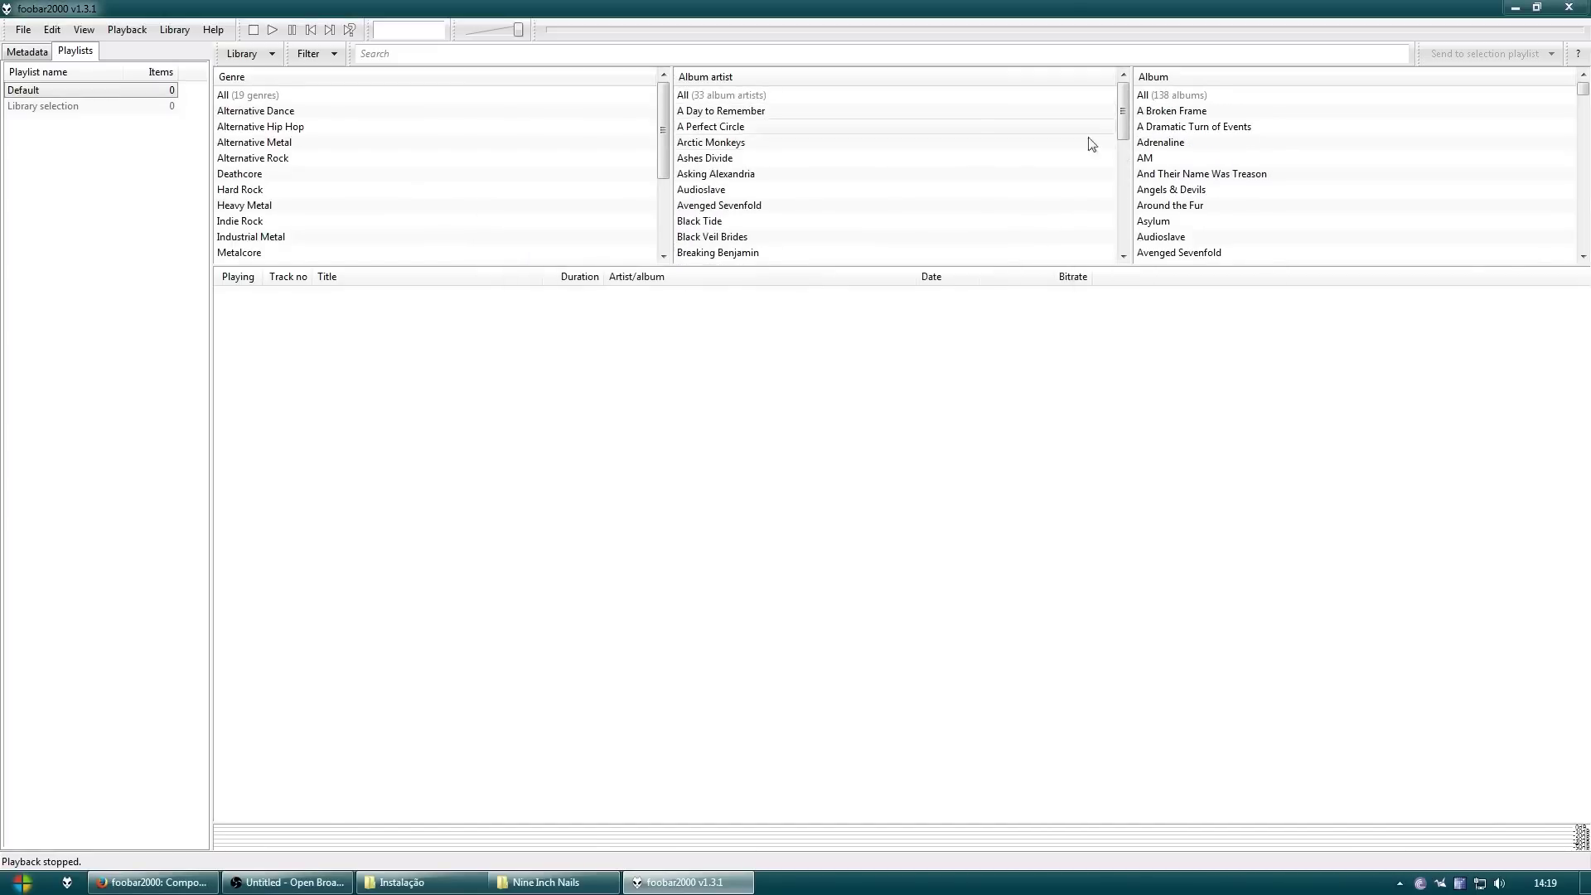
Narrow the Album artist facet slightly and display the Album facet as album art without labels, with larger thumbnails
mouse_move(1120, 132)
mouse_down()
mouse_move(1140, 276)
mouse_move(1126, 102)
mouse_up()
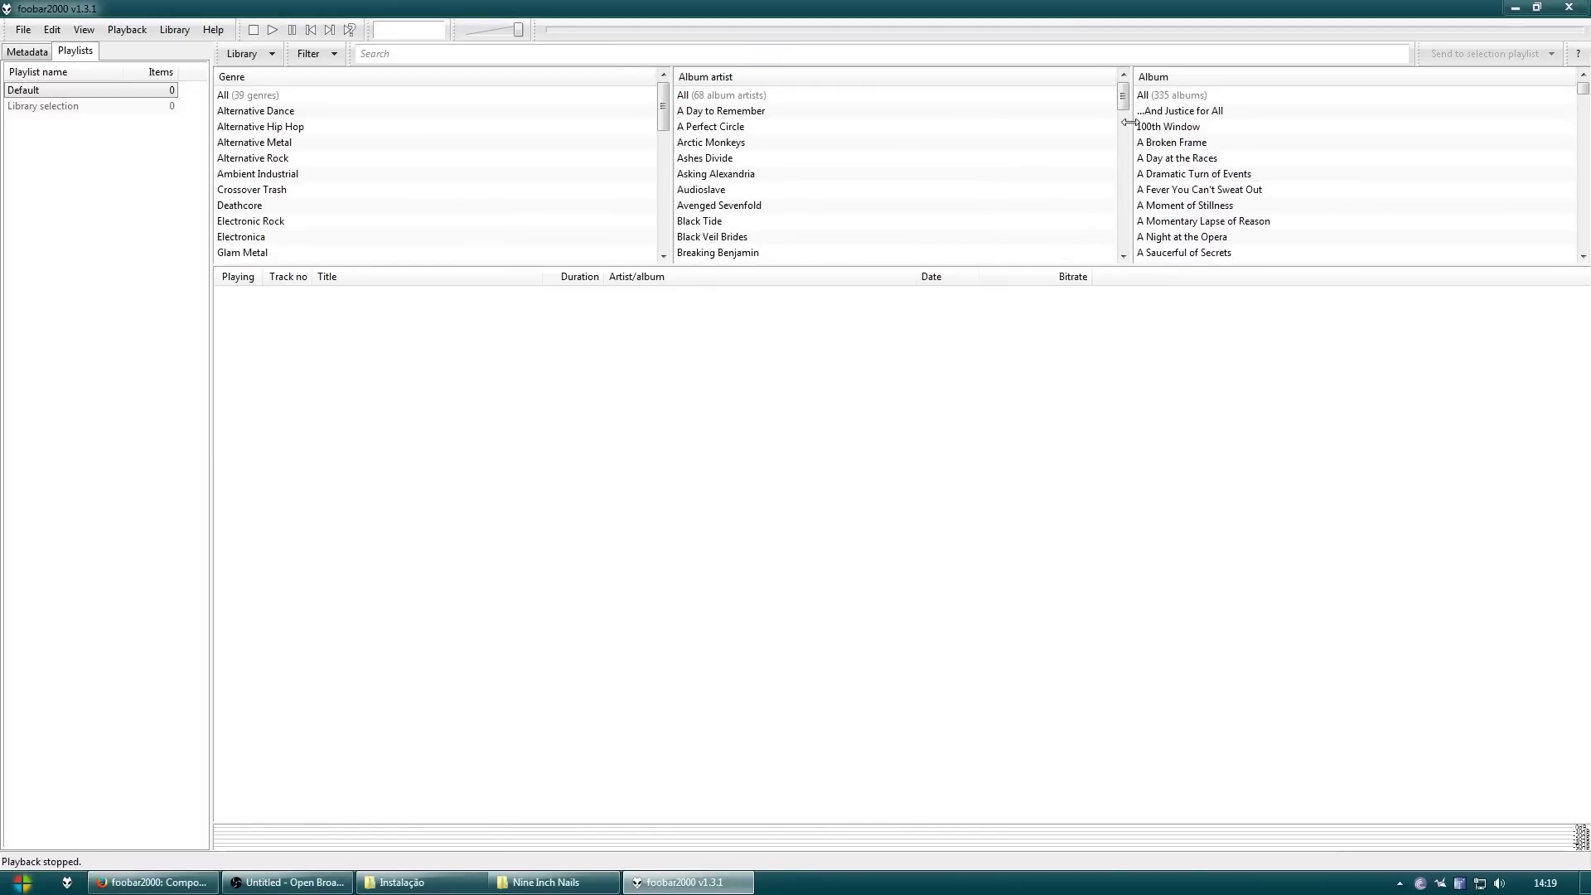
drag(1129, 118, 1109, 118)
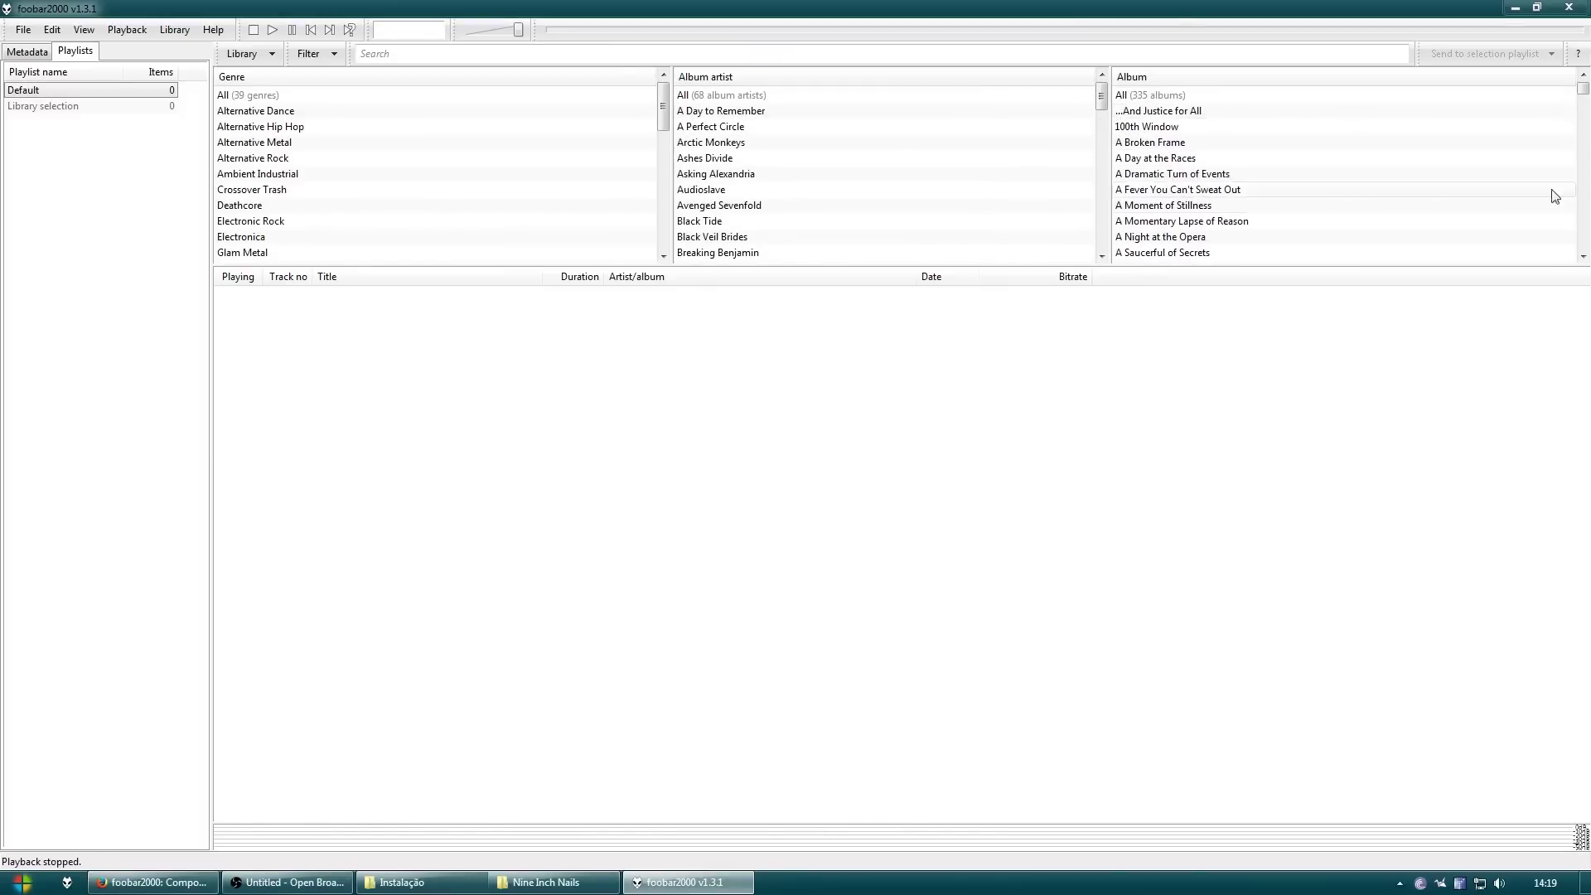
right_click(1277, 127)
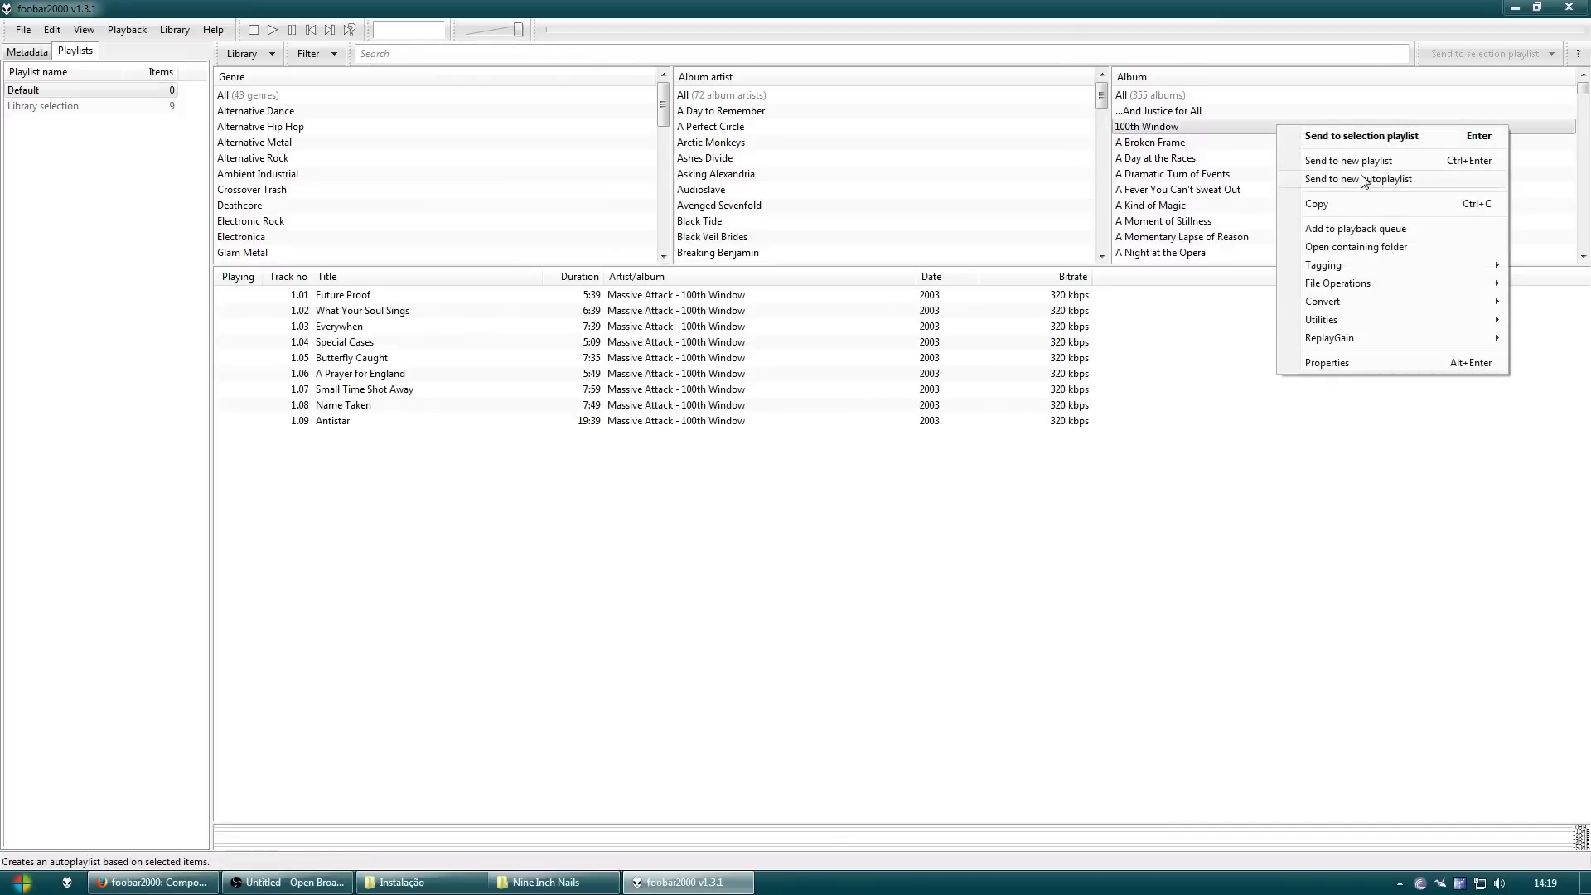
mouse_move(1351, 274)
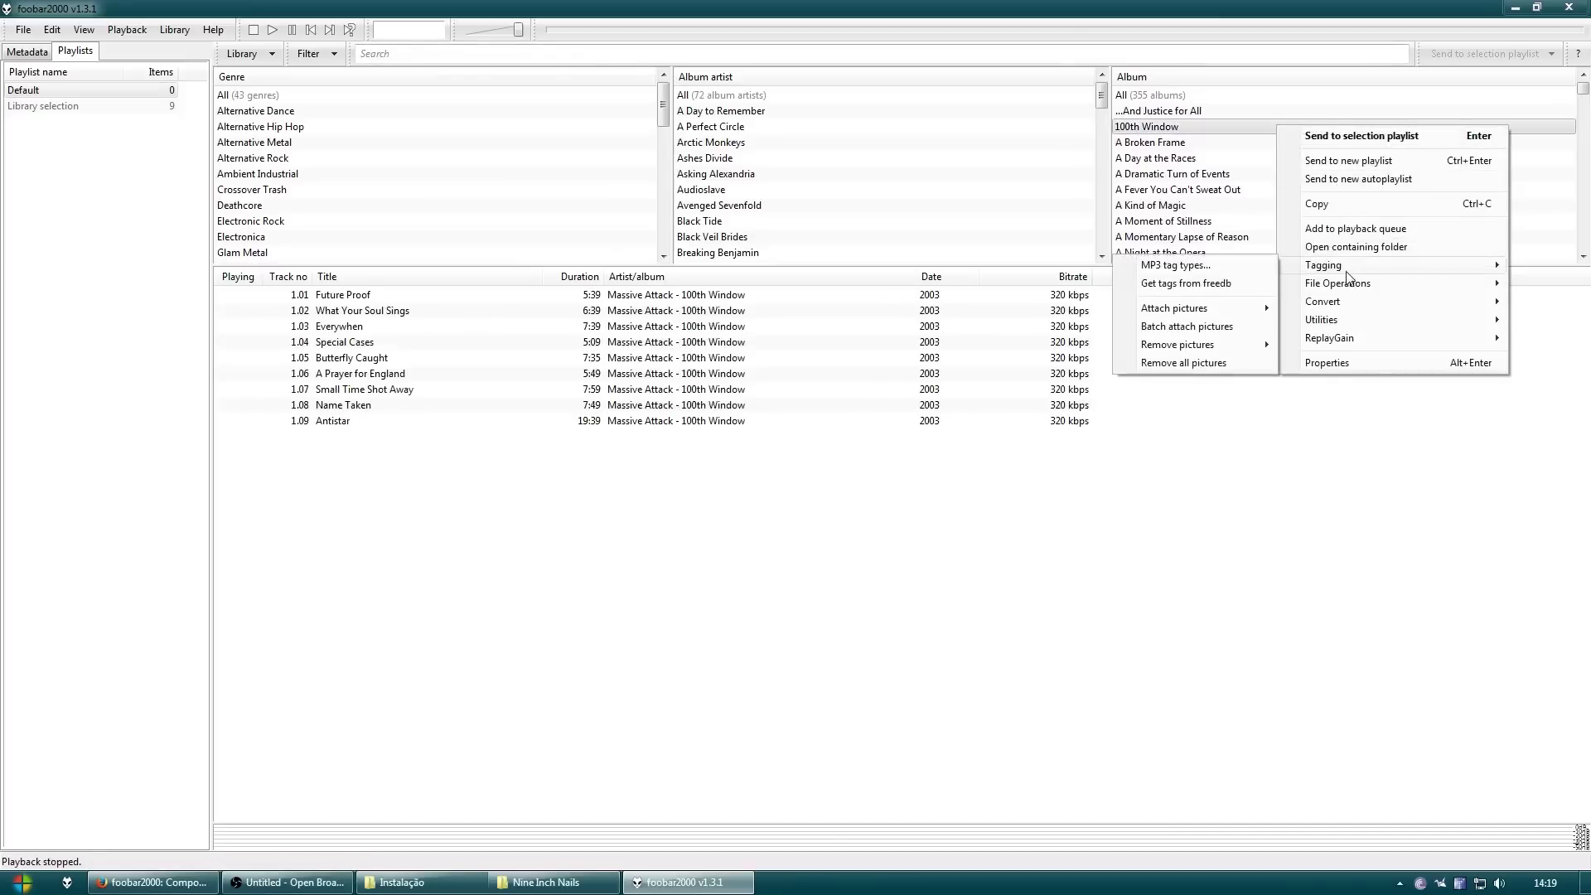
right_click(1279, 79)
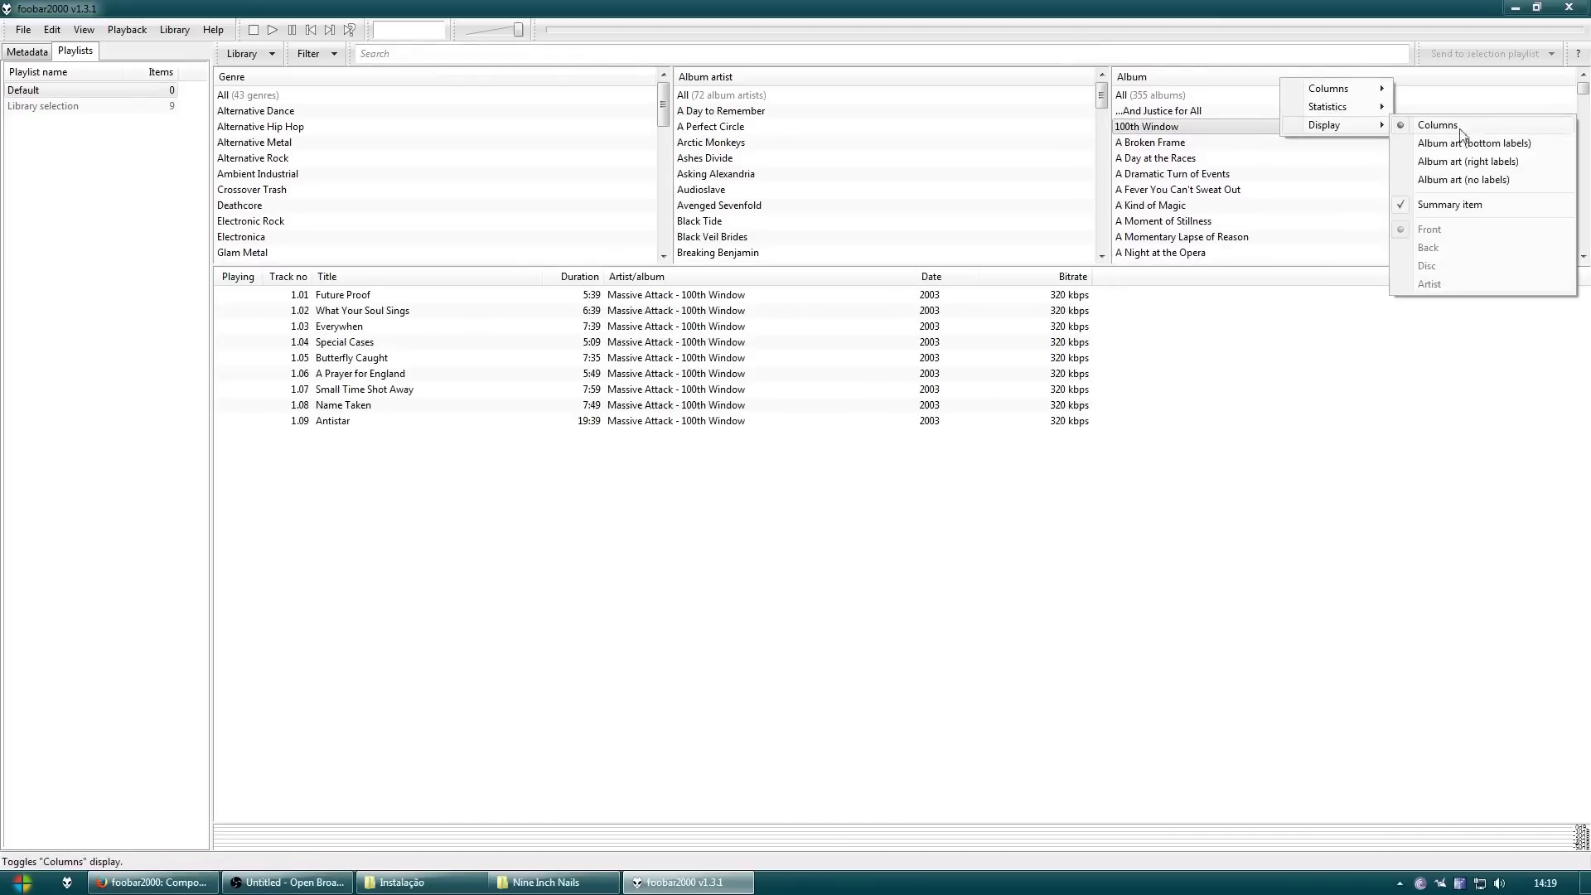
click(1511, 182)
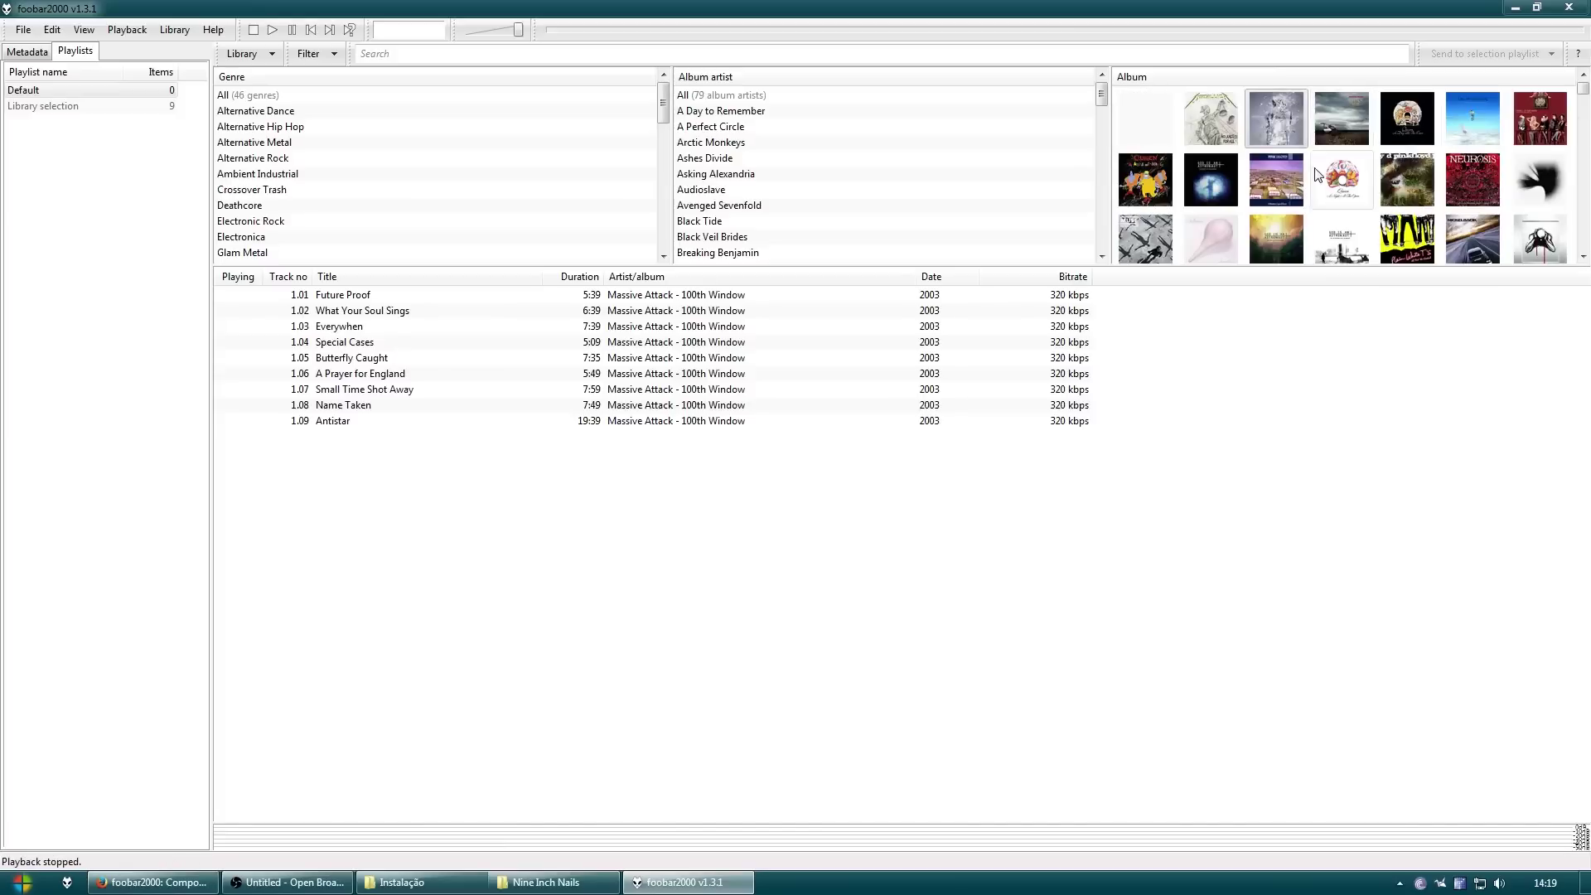
scroll(1320, 181, up, 3)
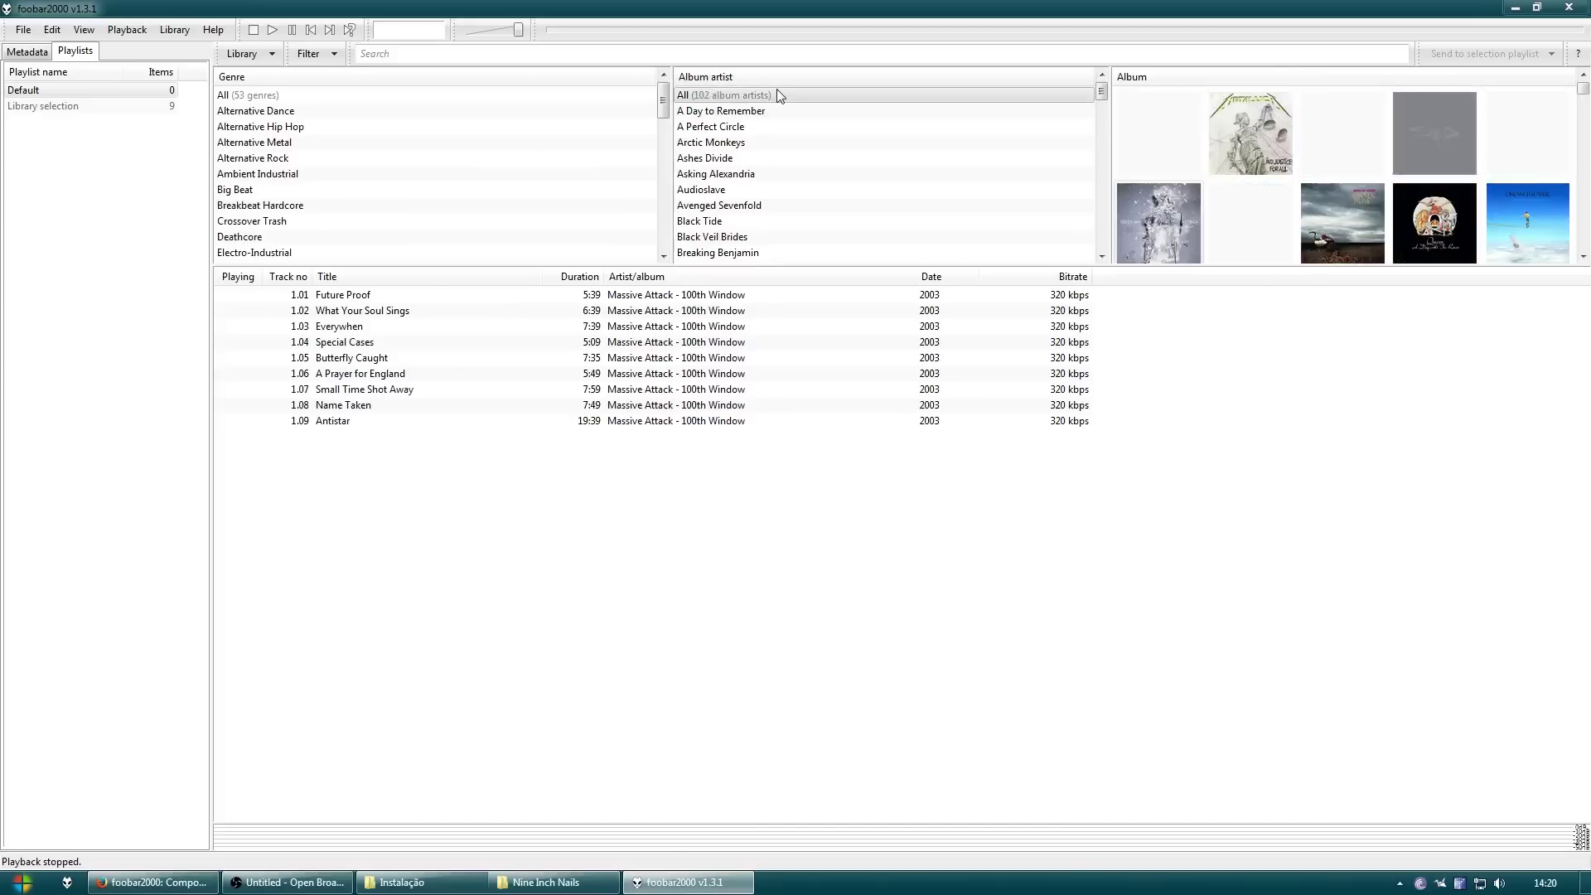
List all library tracks in the selection playlist and group them by artist/date/album
click(1131, 128)
middle_click(1222, 646)
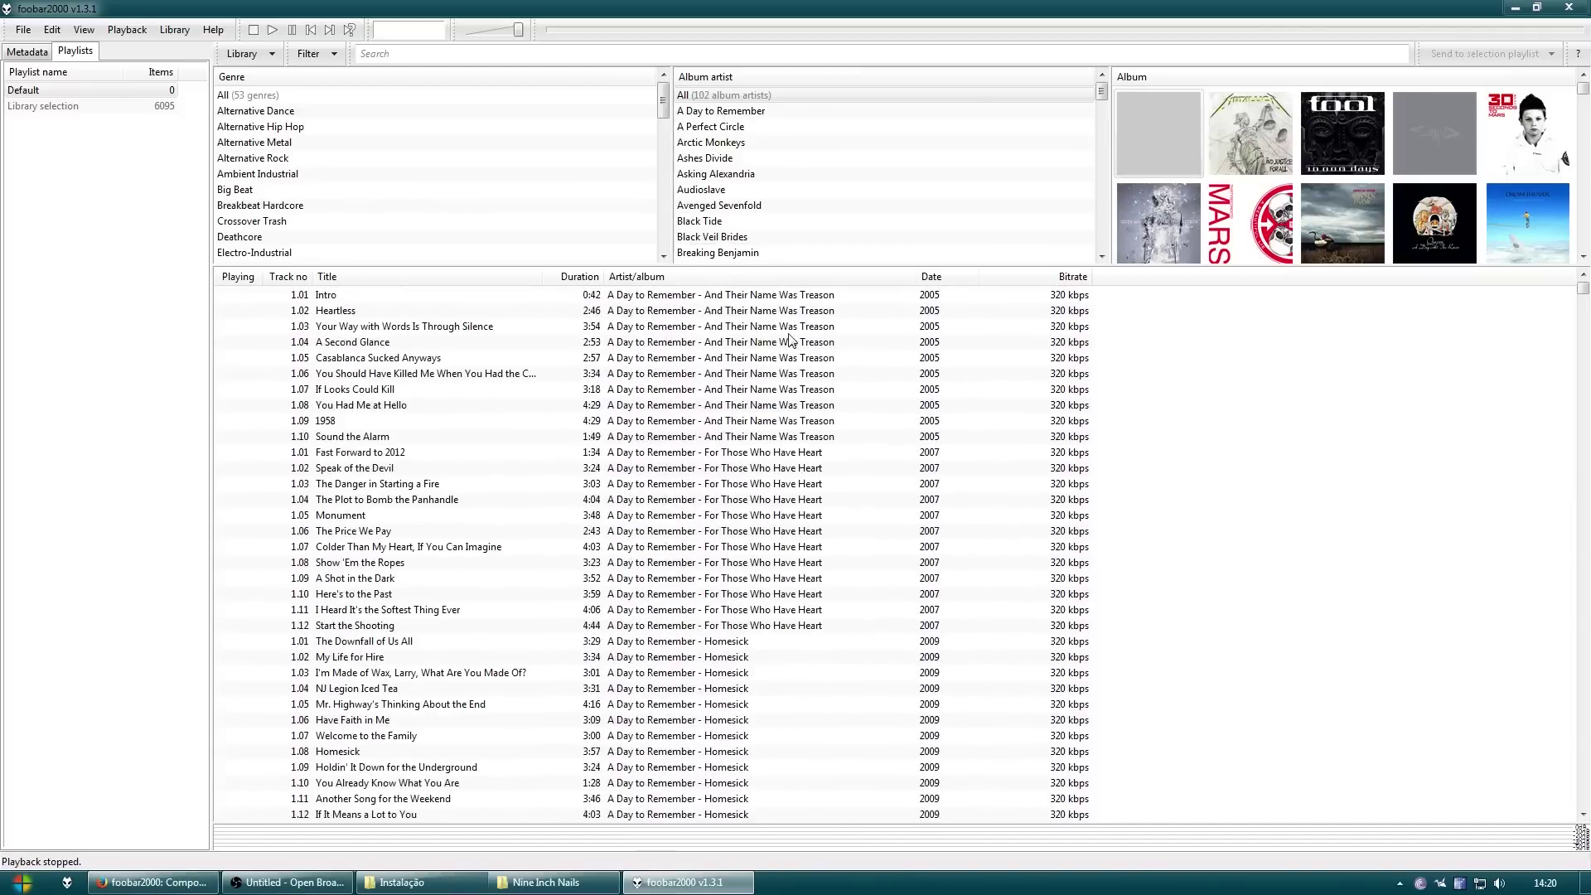
right_click(524, 288)
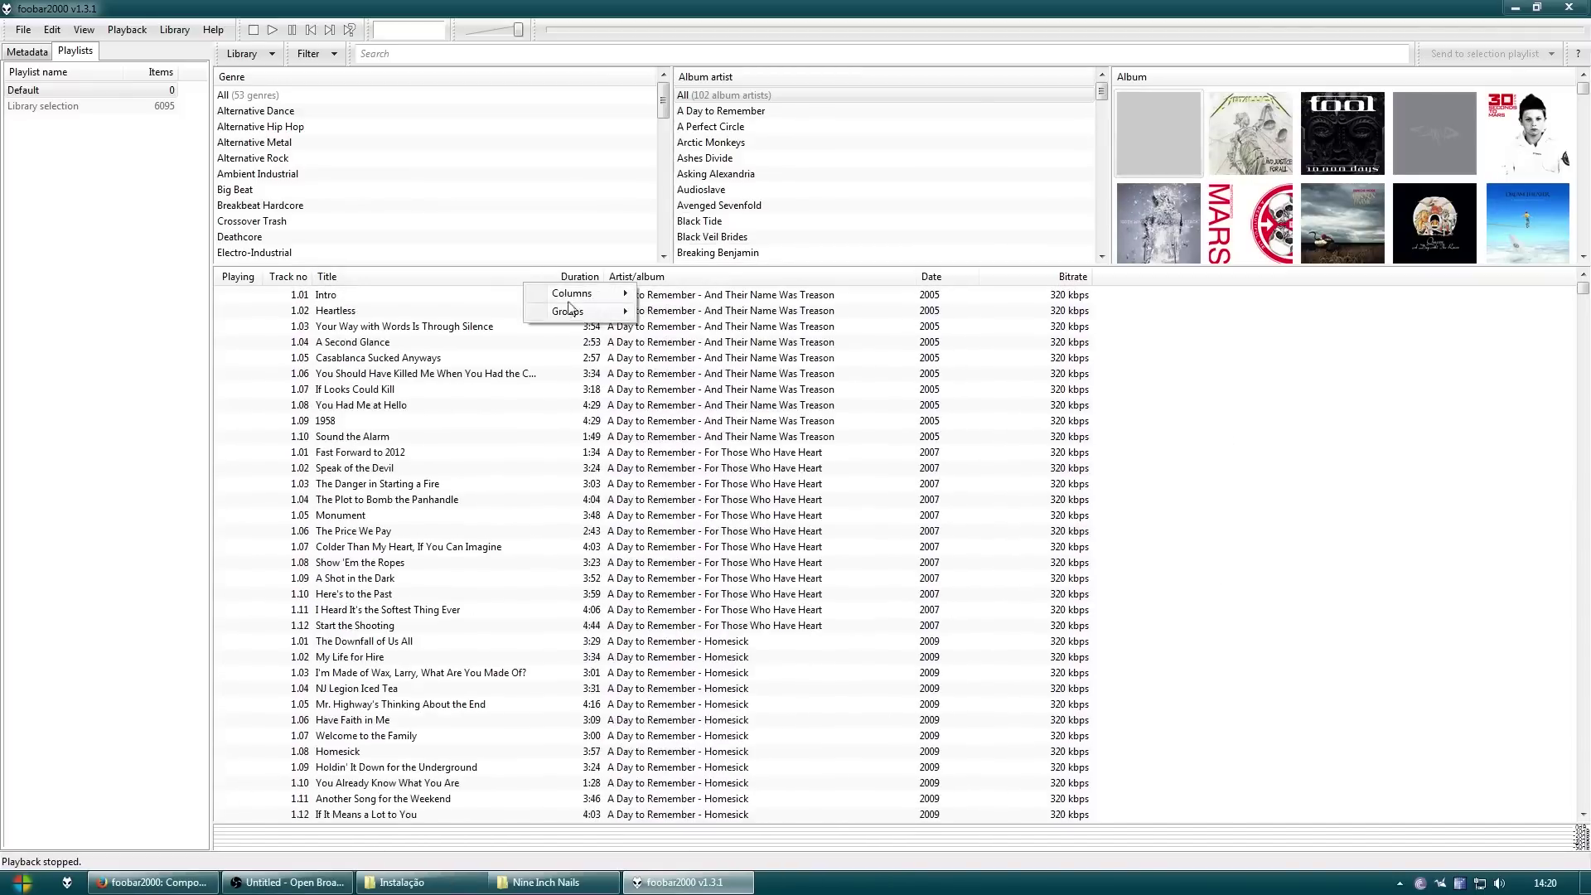
mouse_move(604, 315)
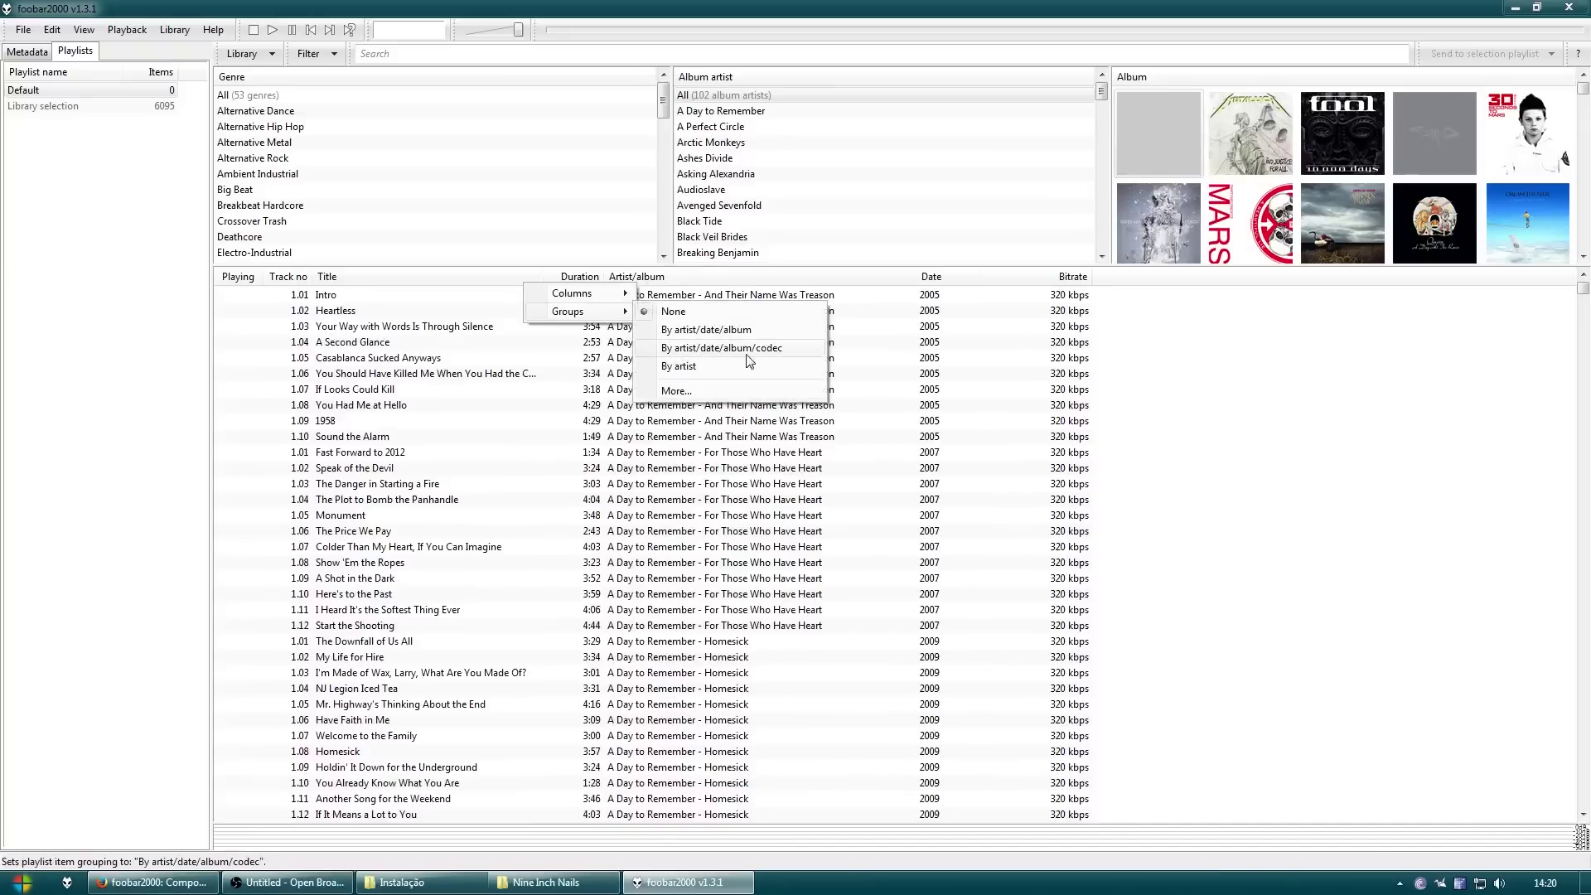
click(762, 330)
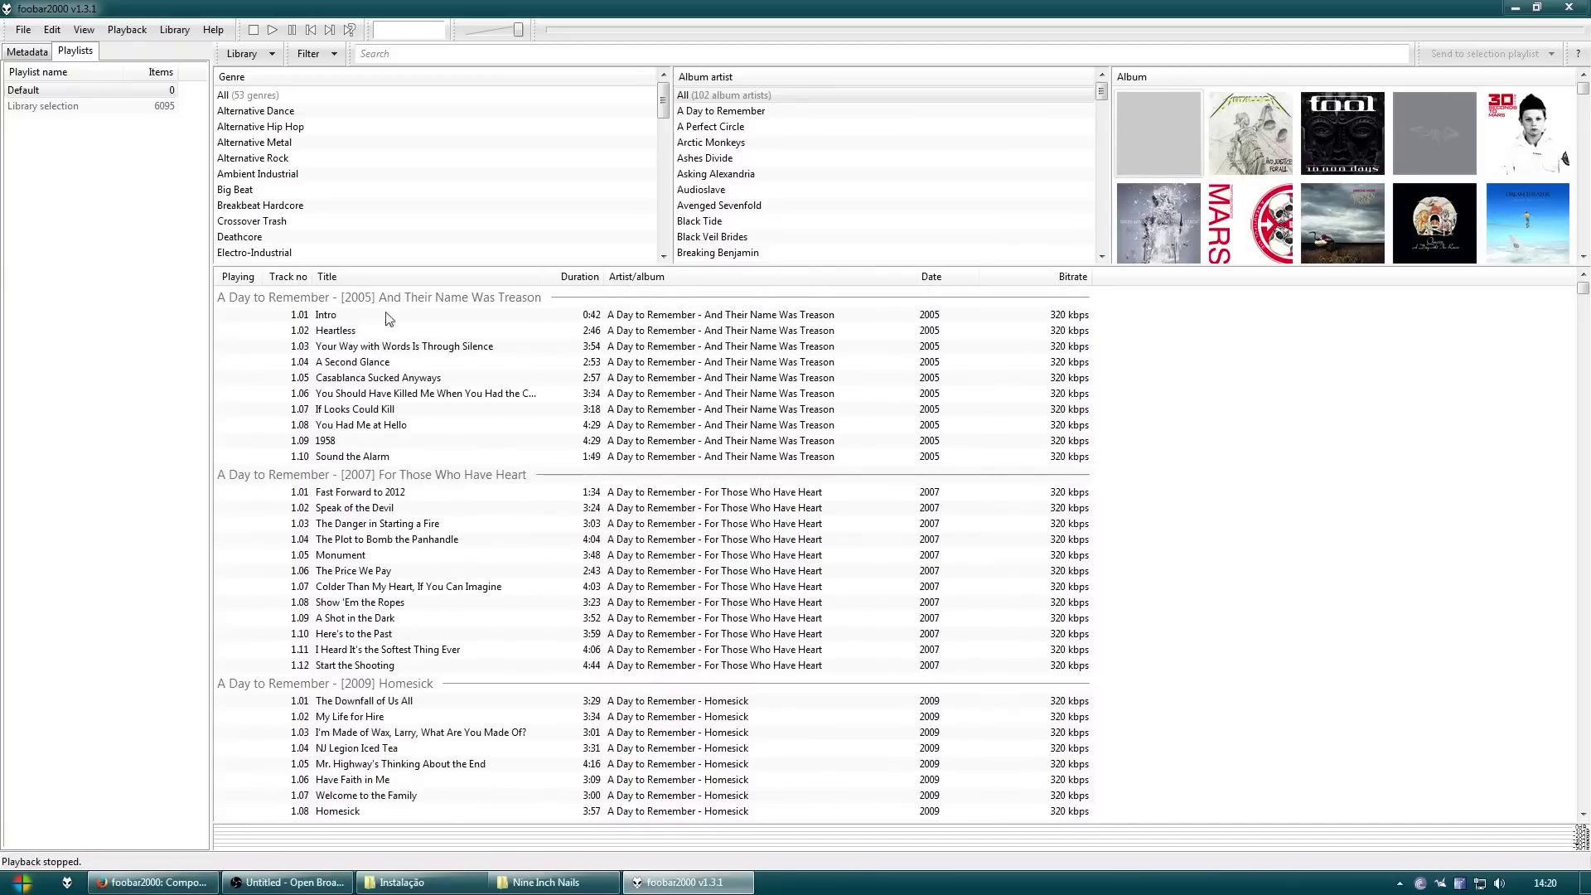
middle_click(486, 332)
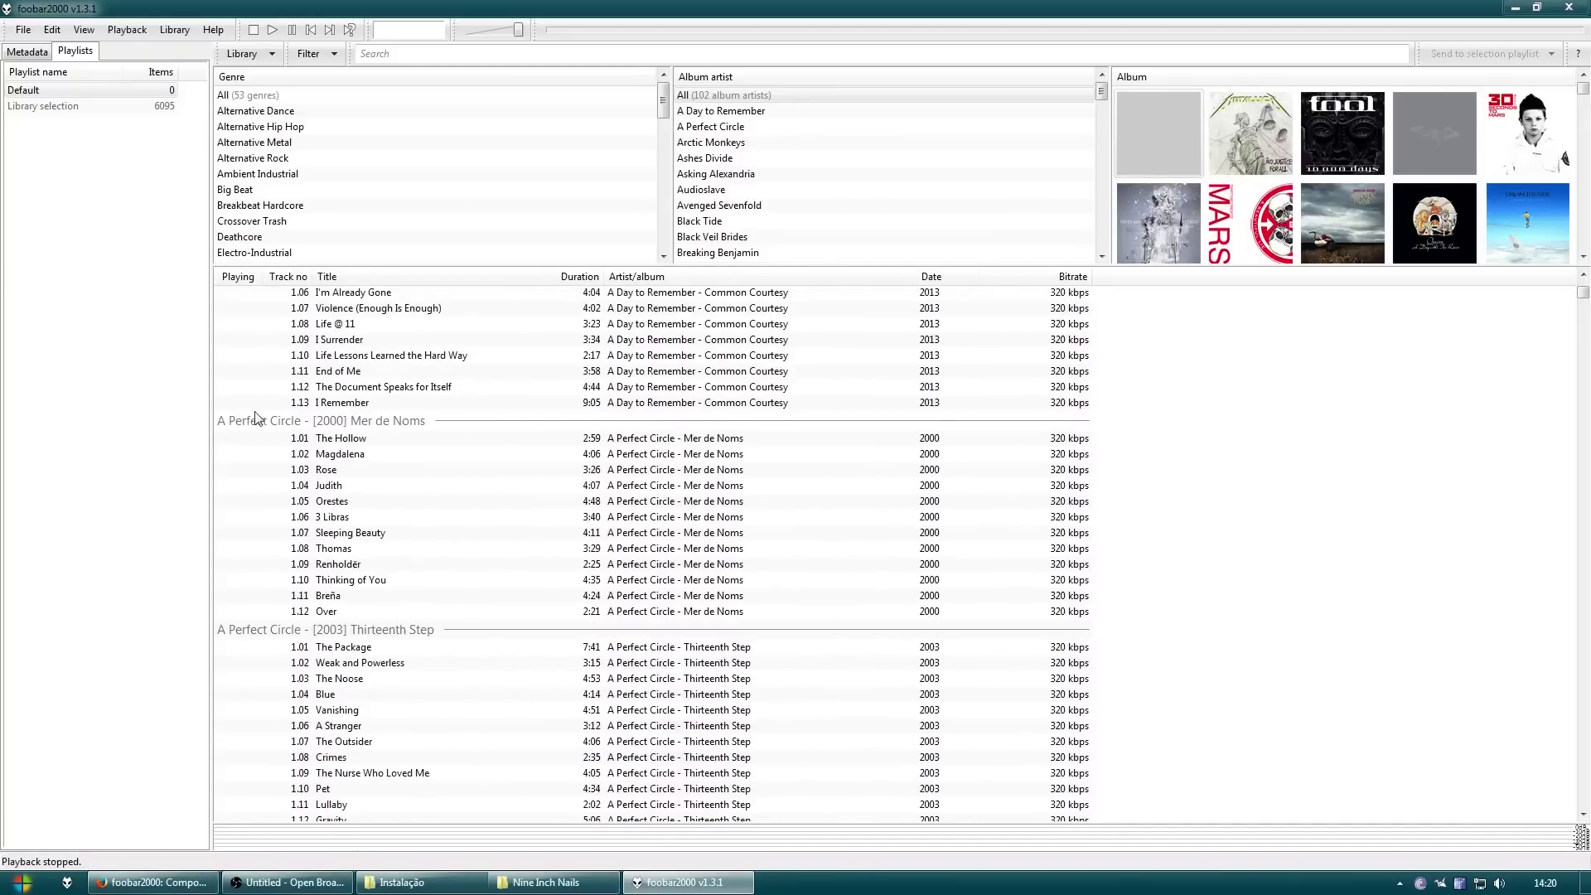
middle_click(533, 667)
middle_click(533, 703)
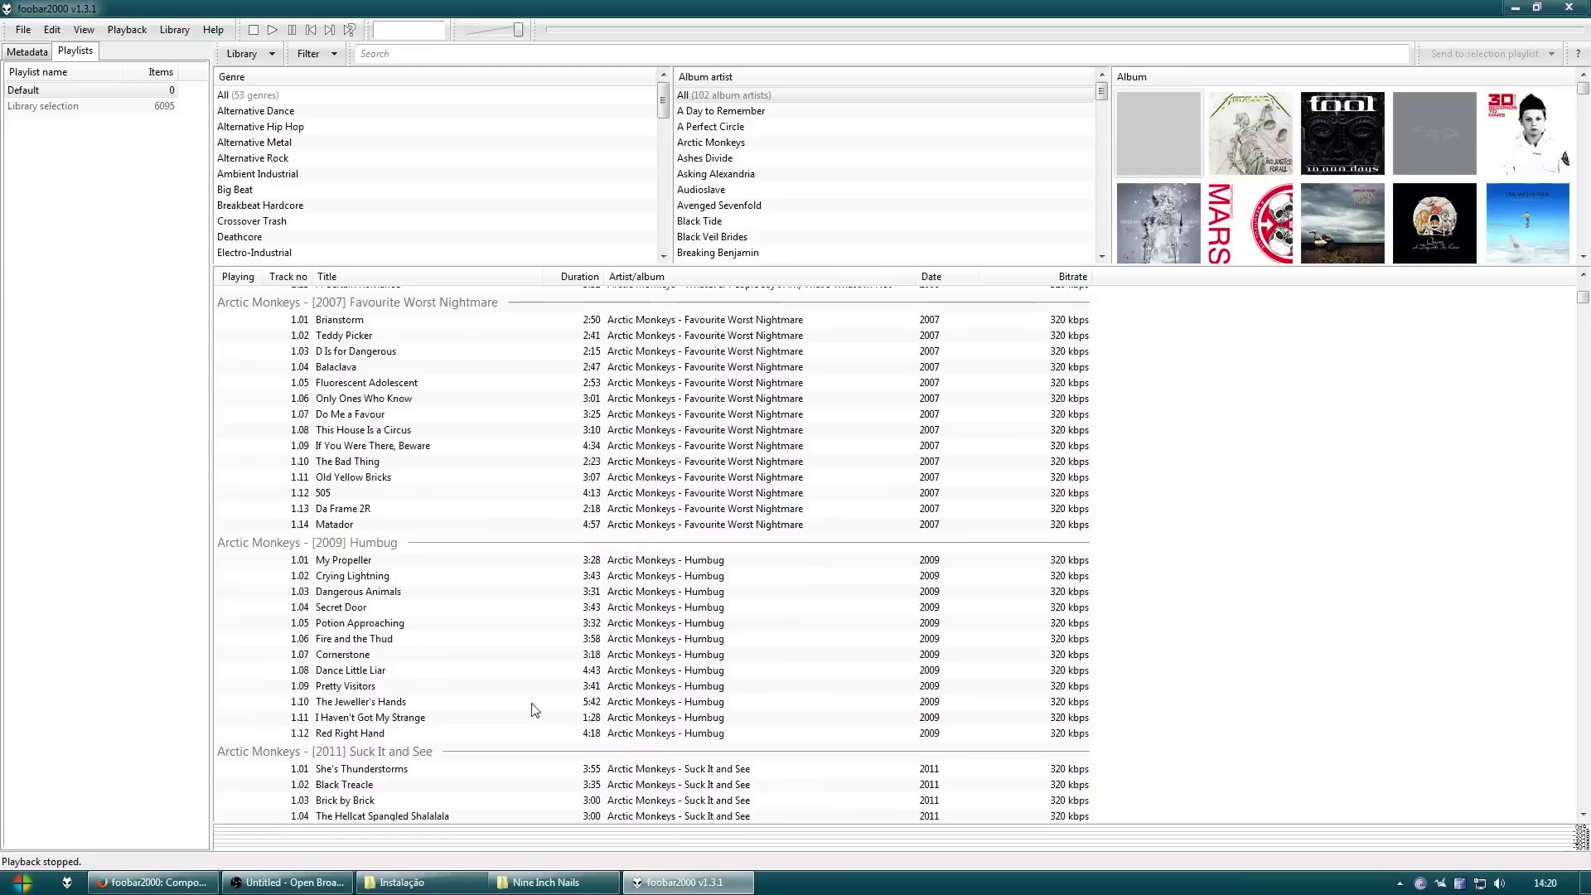
middle_click(533, 345)
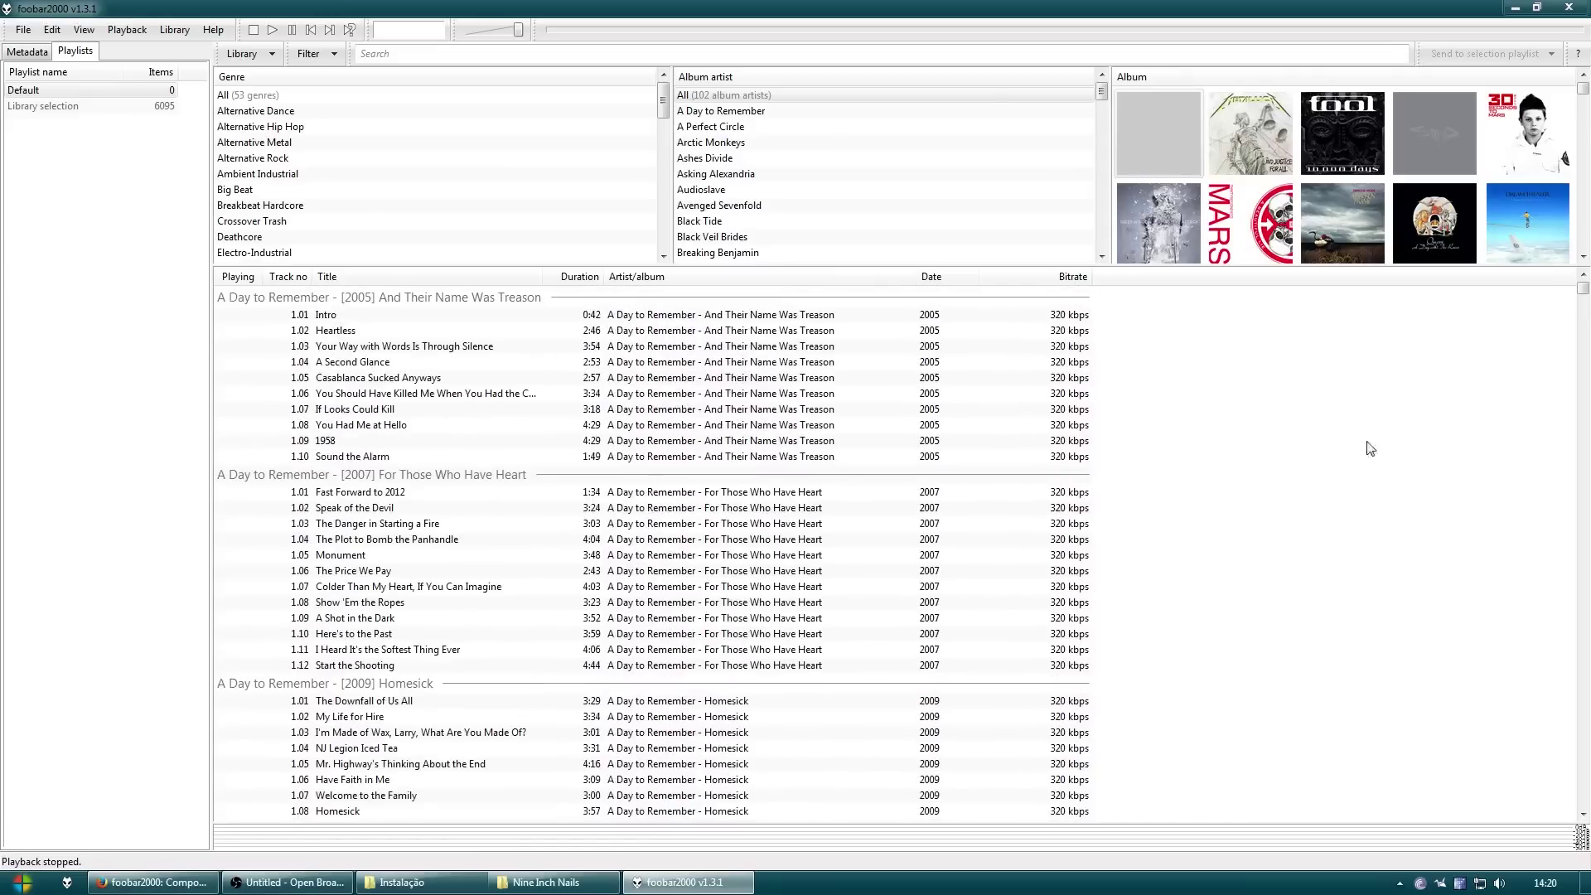
Enable custom Text, Background, Selection and Highlight colours in the Default User Interface's Colors and Fonts preferences
click(23, 29)
click(106, 222)
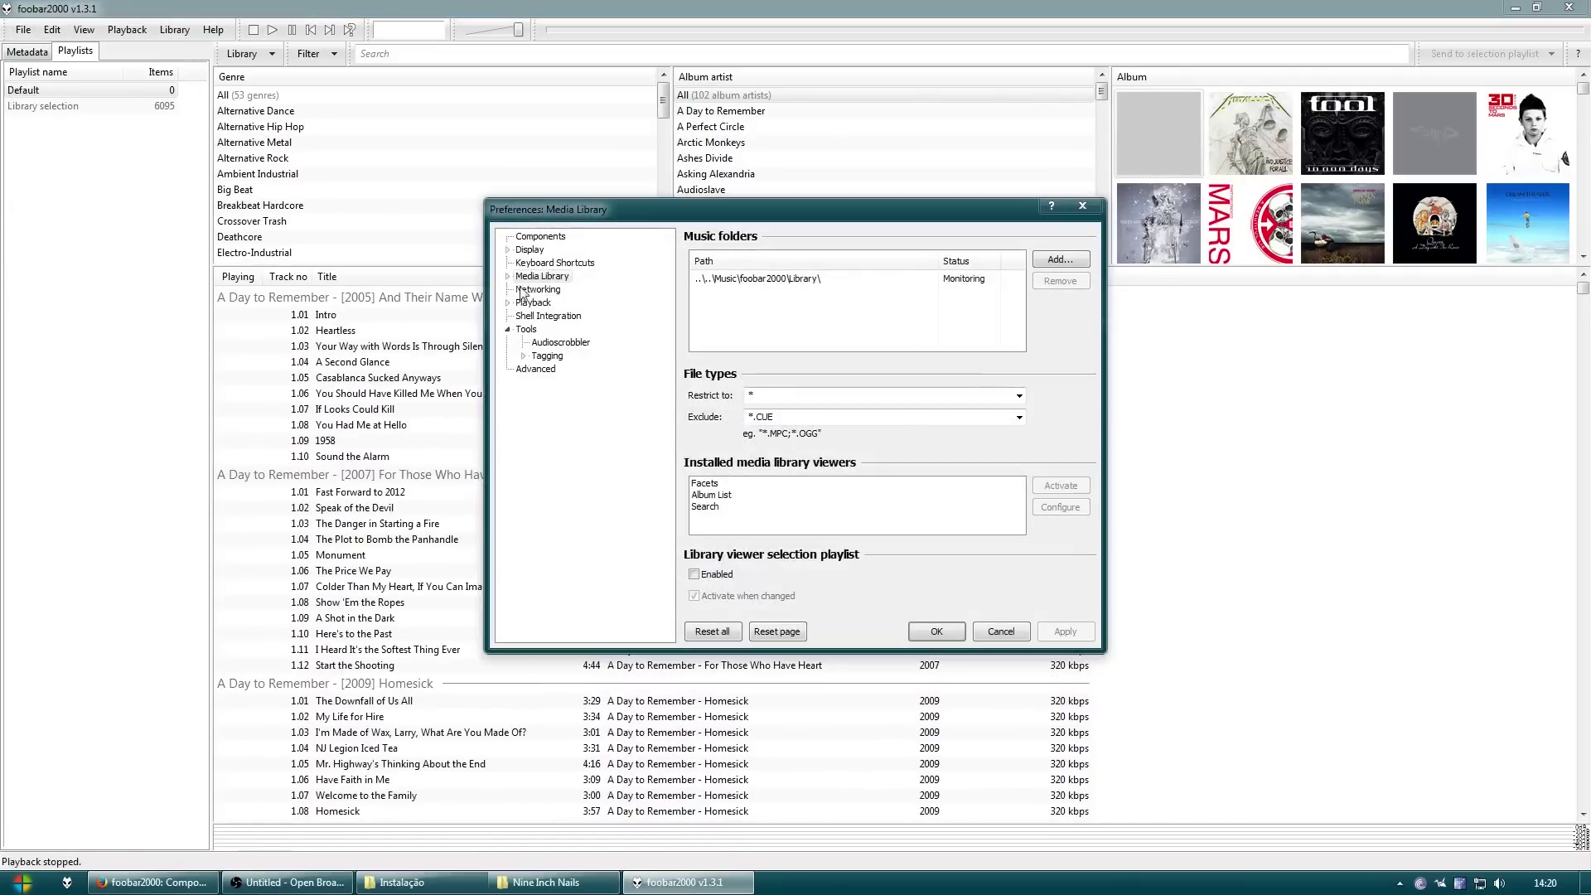
click(508, 250)
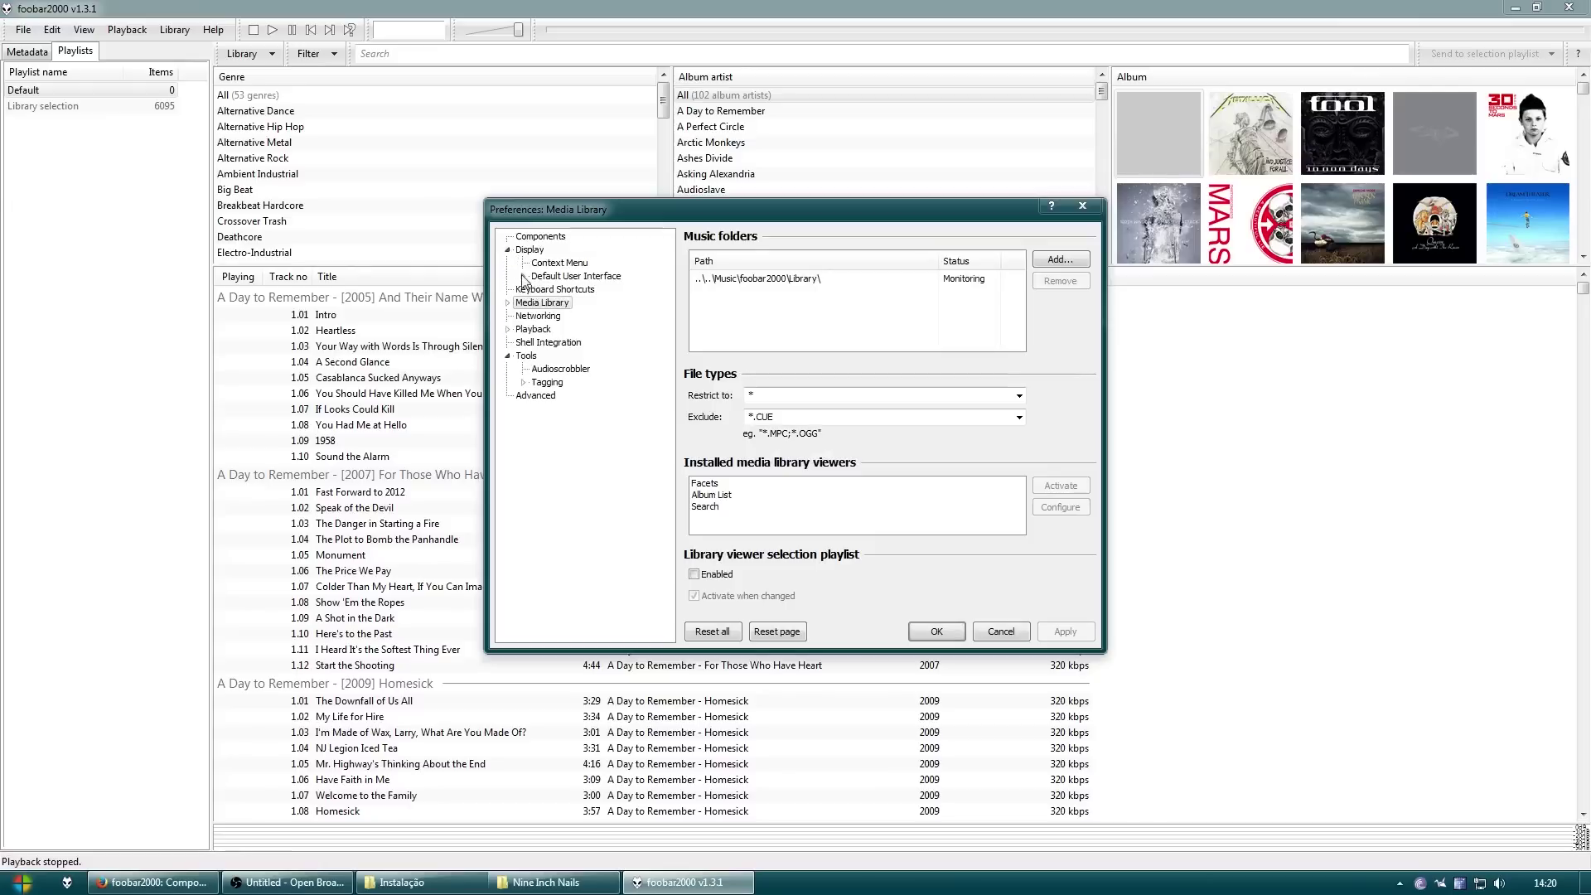
click(524, 276)
click(560, 277)
click(584, 290)
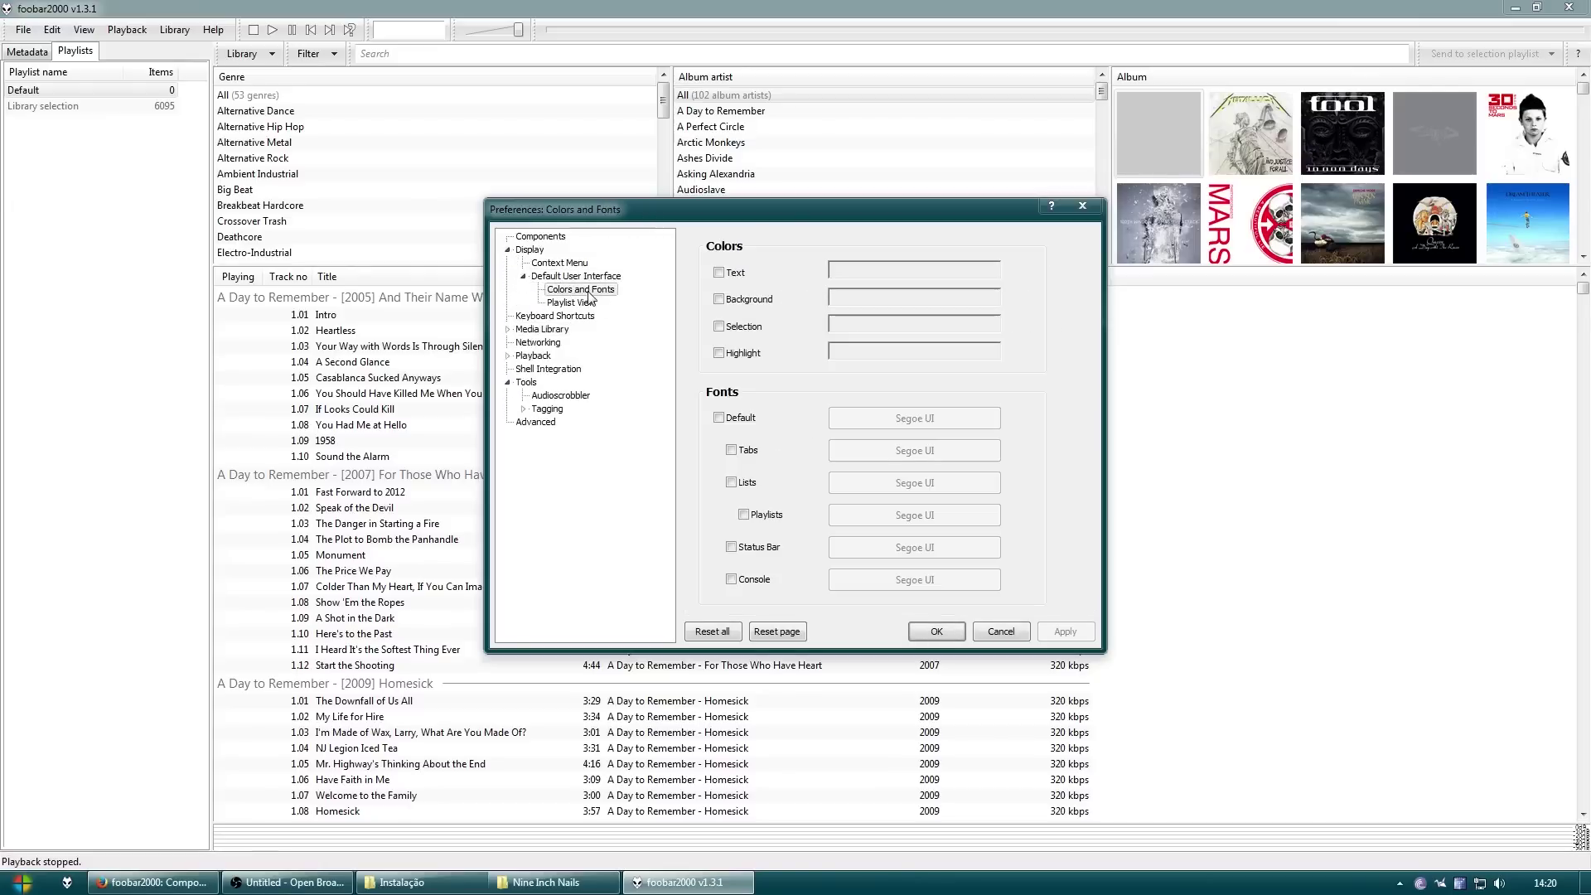
click(740, 274)
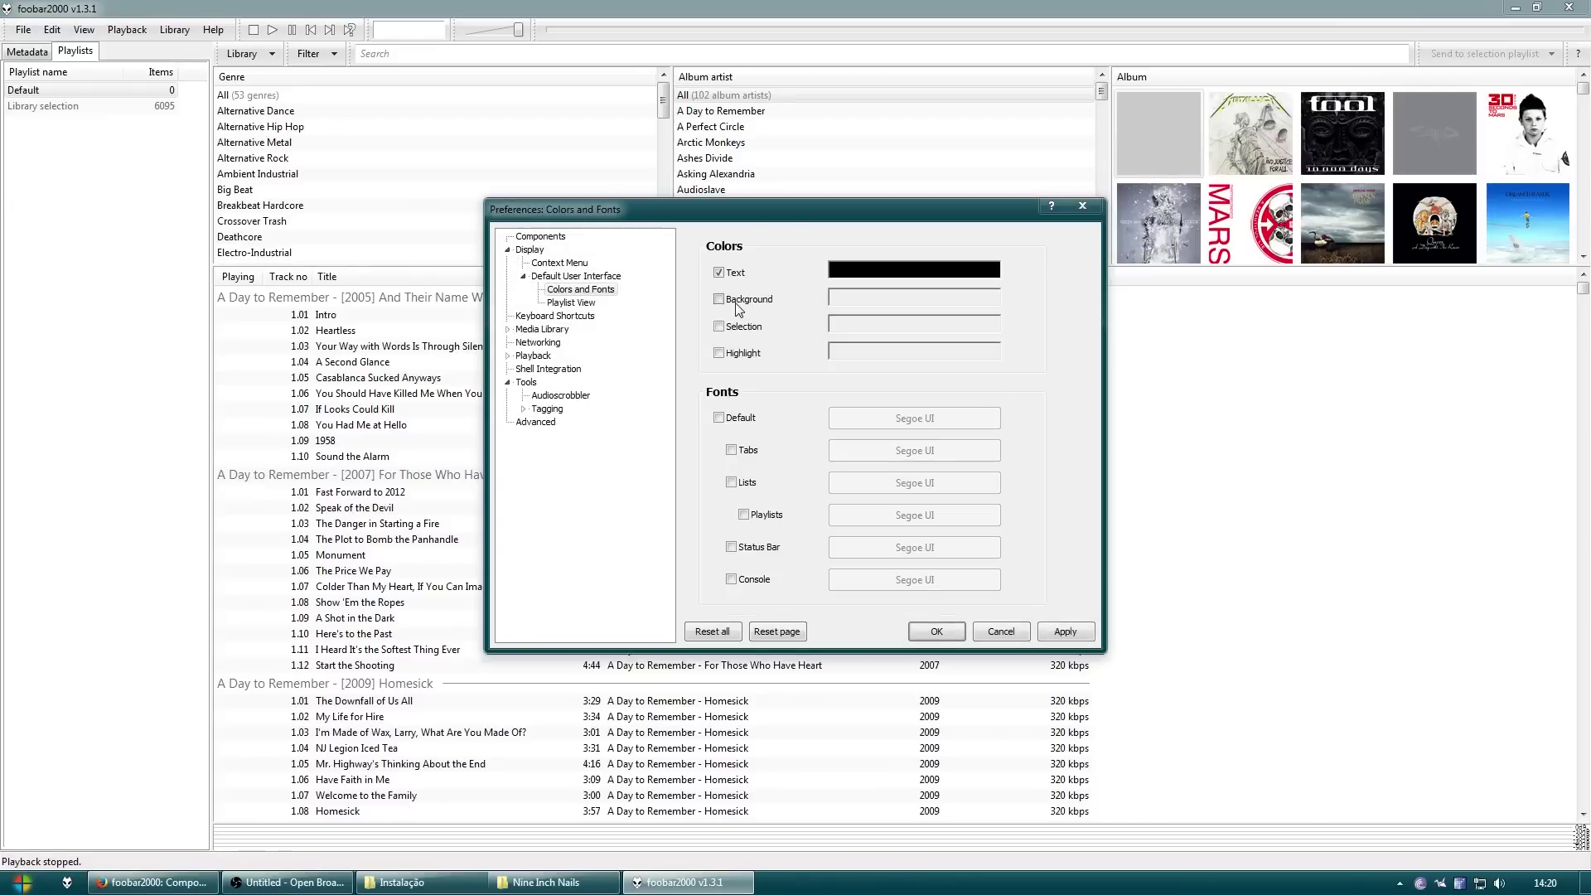
click(739, 300)
click(738, 327)
click(734, 354)
Set the custom text colour to dark grey with RGB 87, 87, 87
click(901, 270)
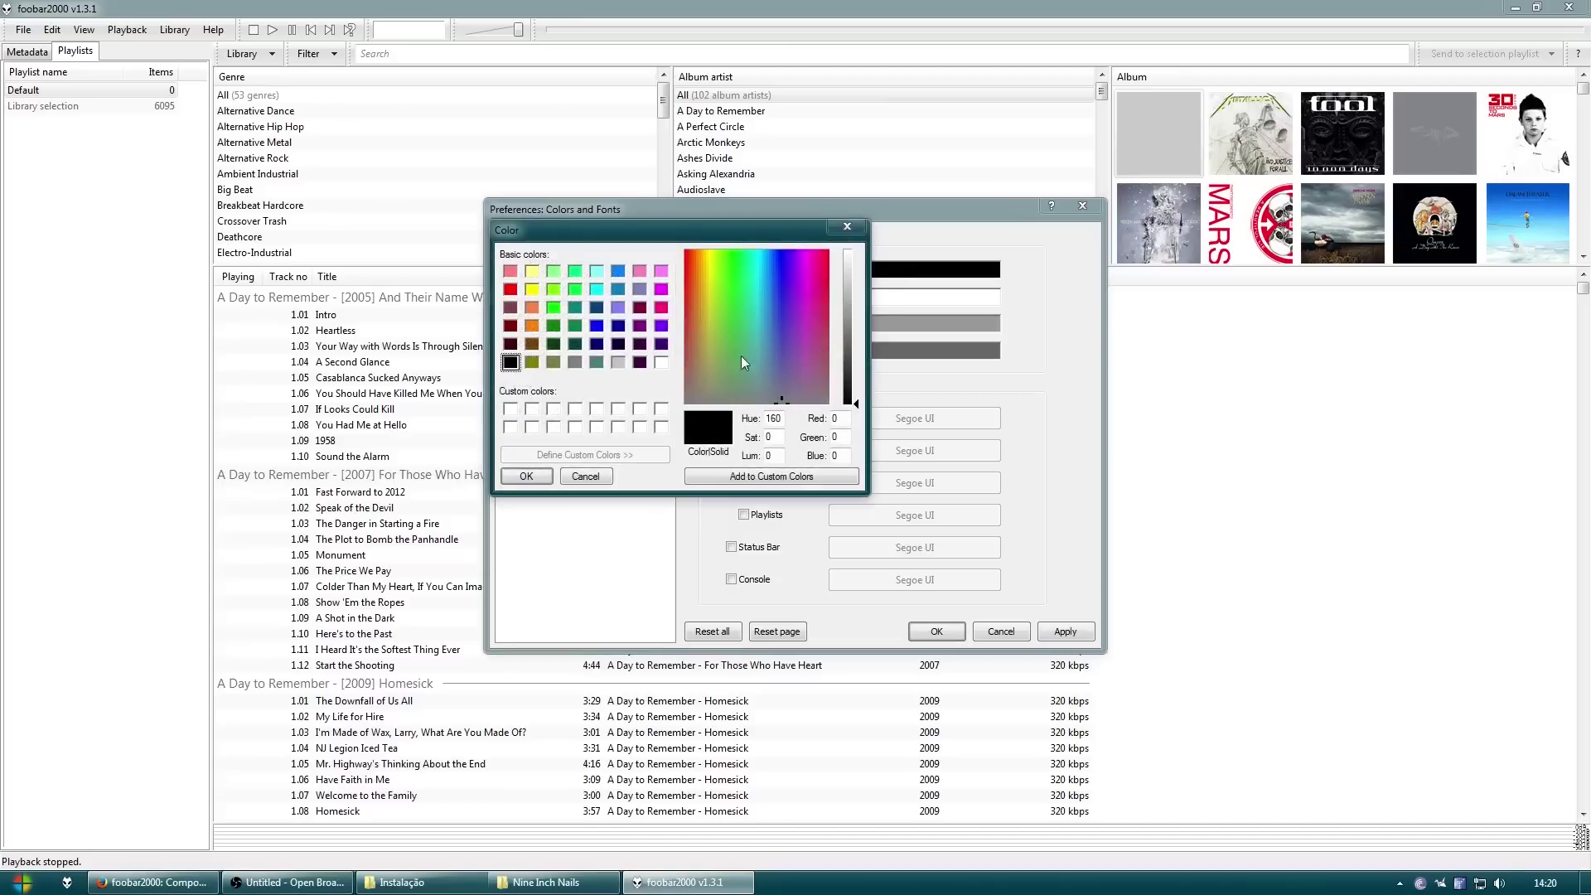
drag(857, 321, 860, 356)
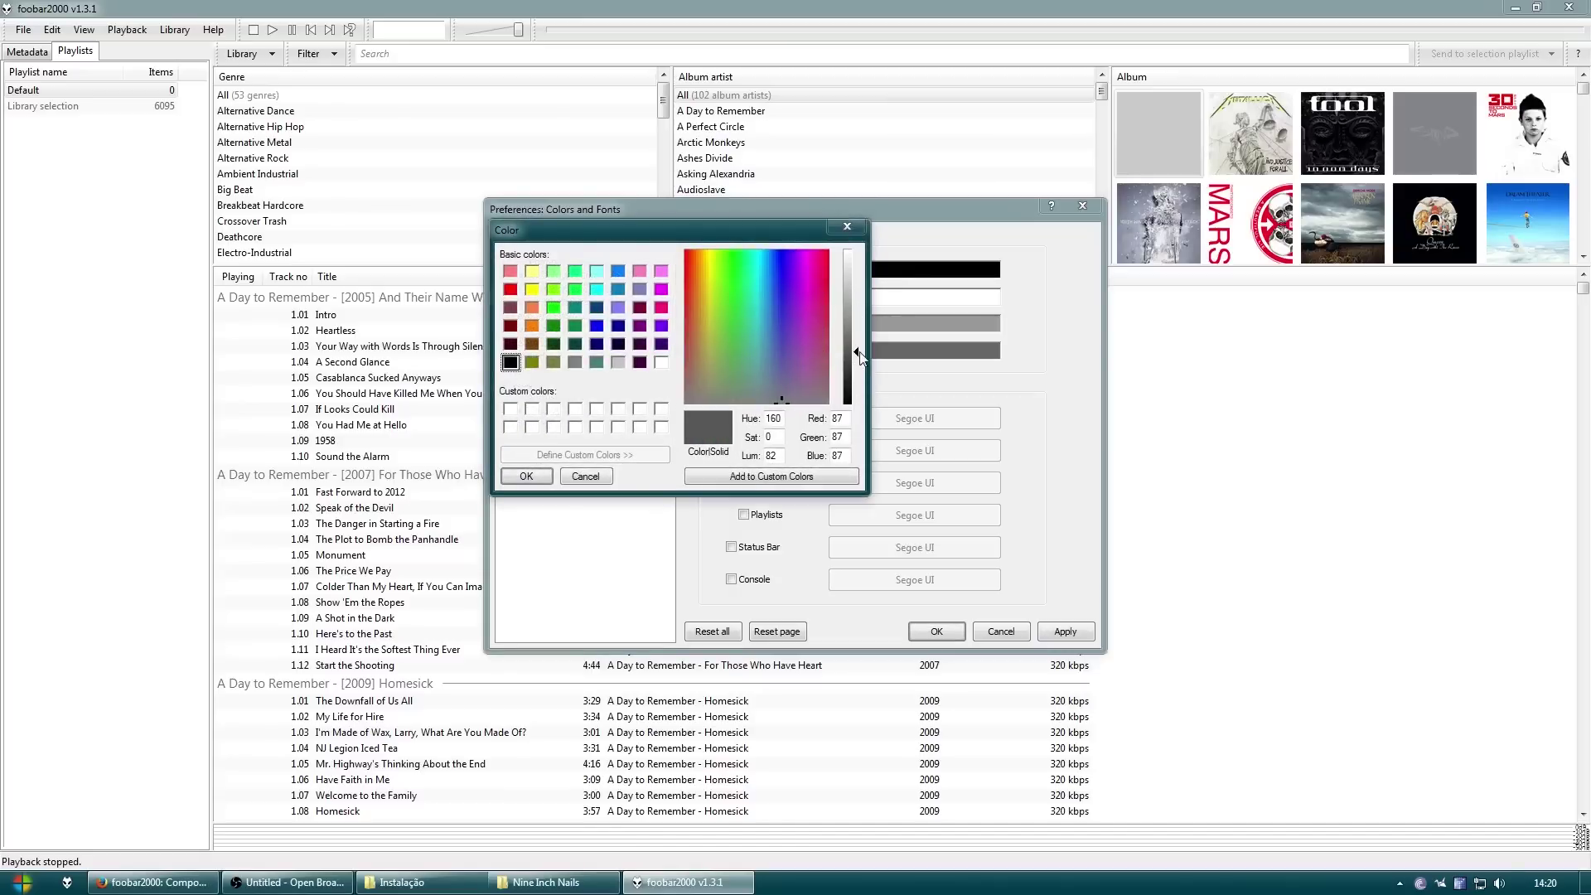
click(527, 476)
Set the custom background colour to a light grey by lowering its luminosity
click(937, 296)
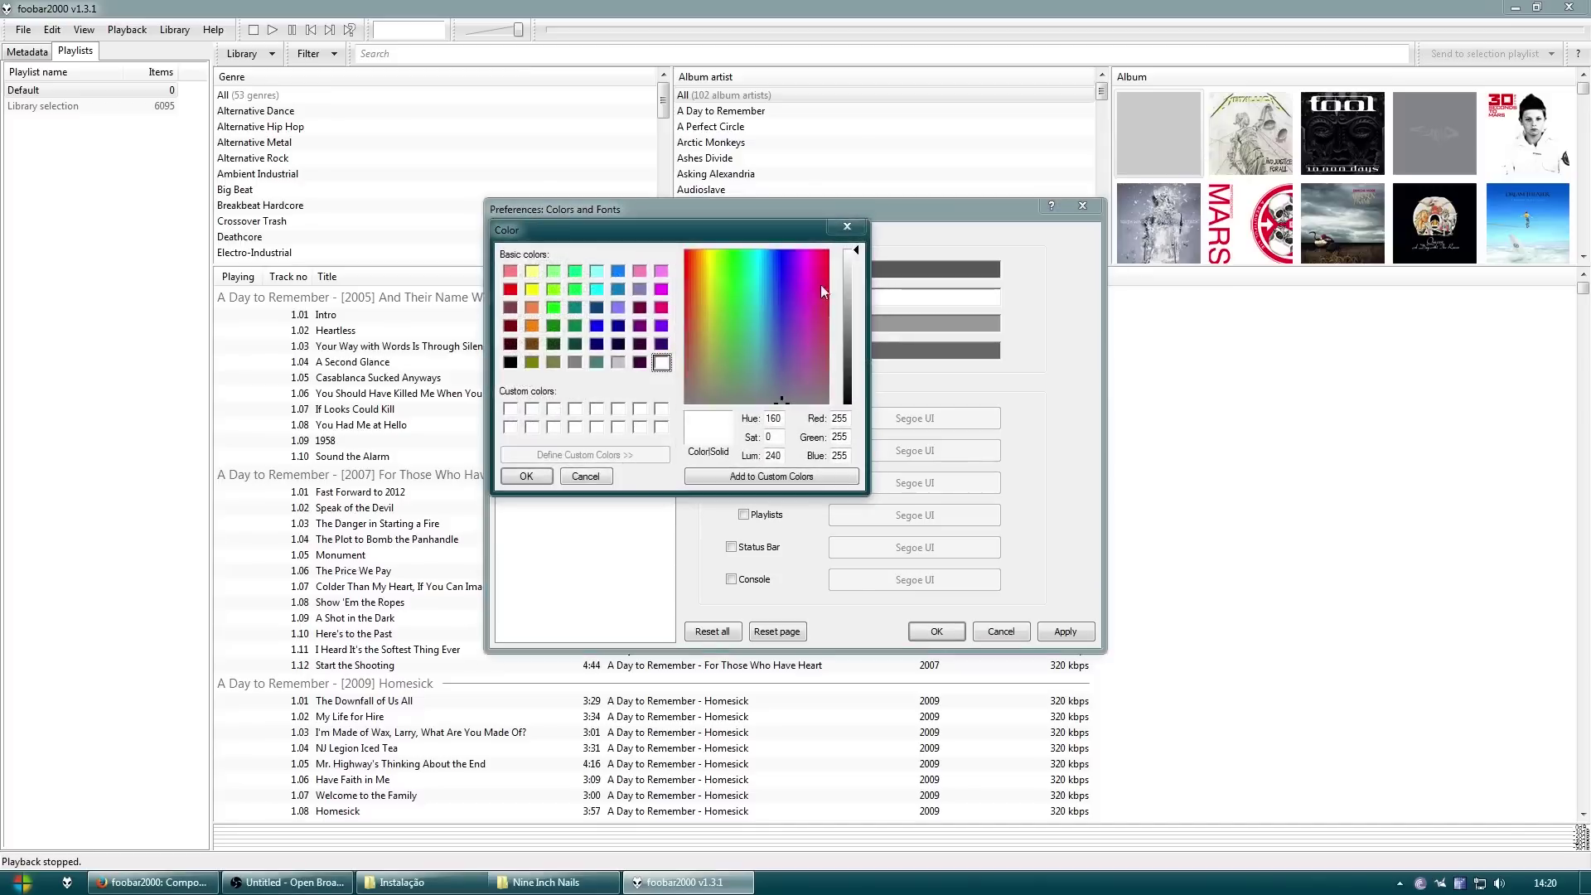
click(858, 272)
drag(857, 275, 857, 298)
click(526, 476)
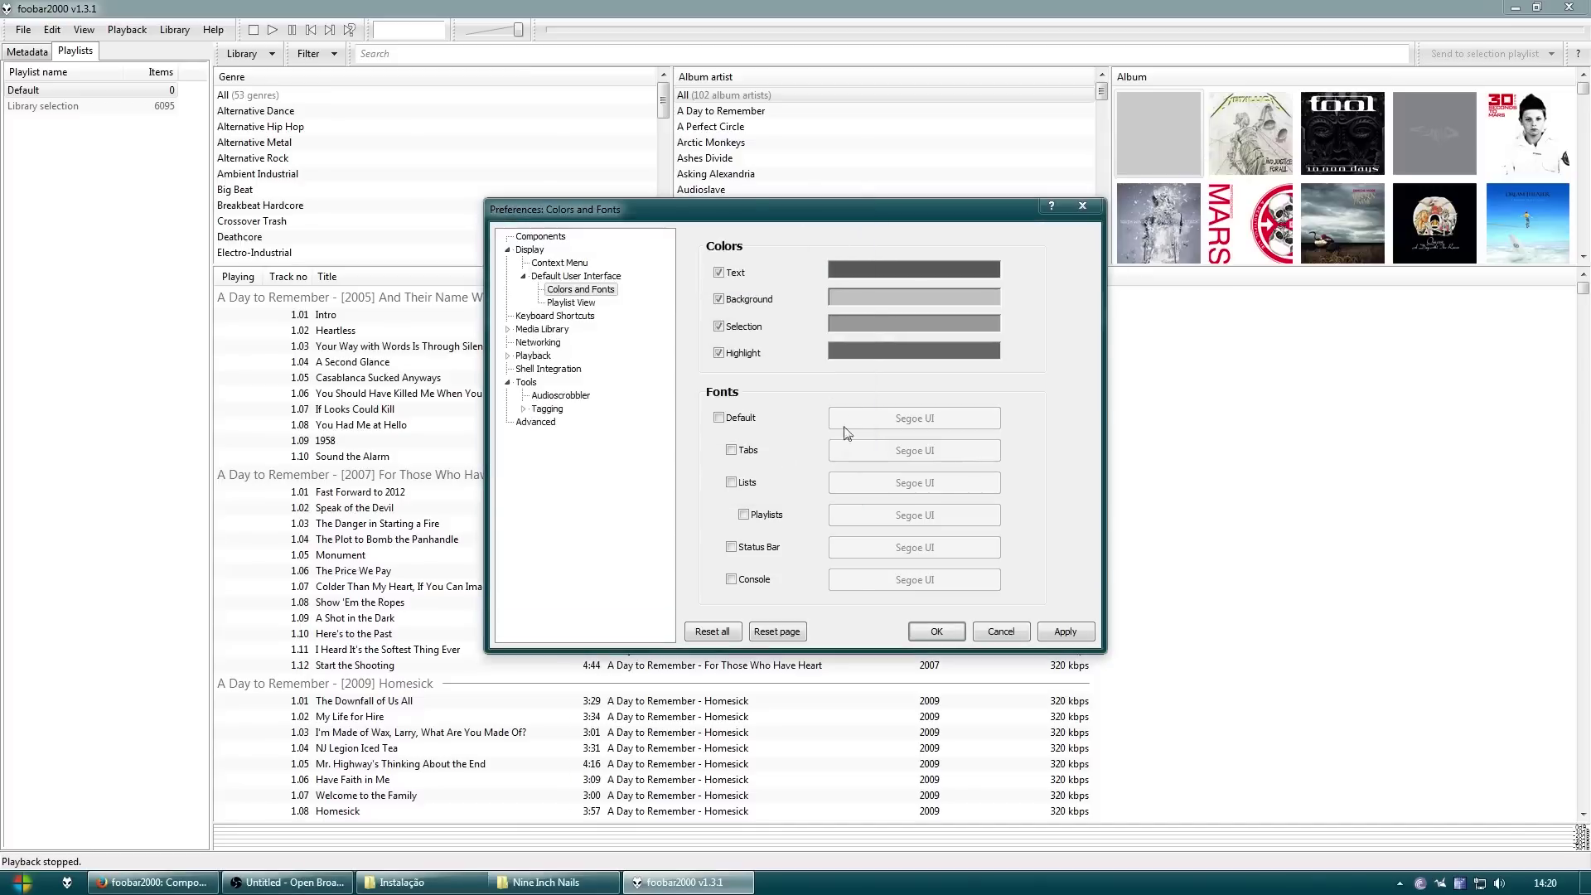
Lighten the custom selection colour to grey with RGB 196, 196, 196
click(862, 325)
drag(859, 323, 859, 290)
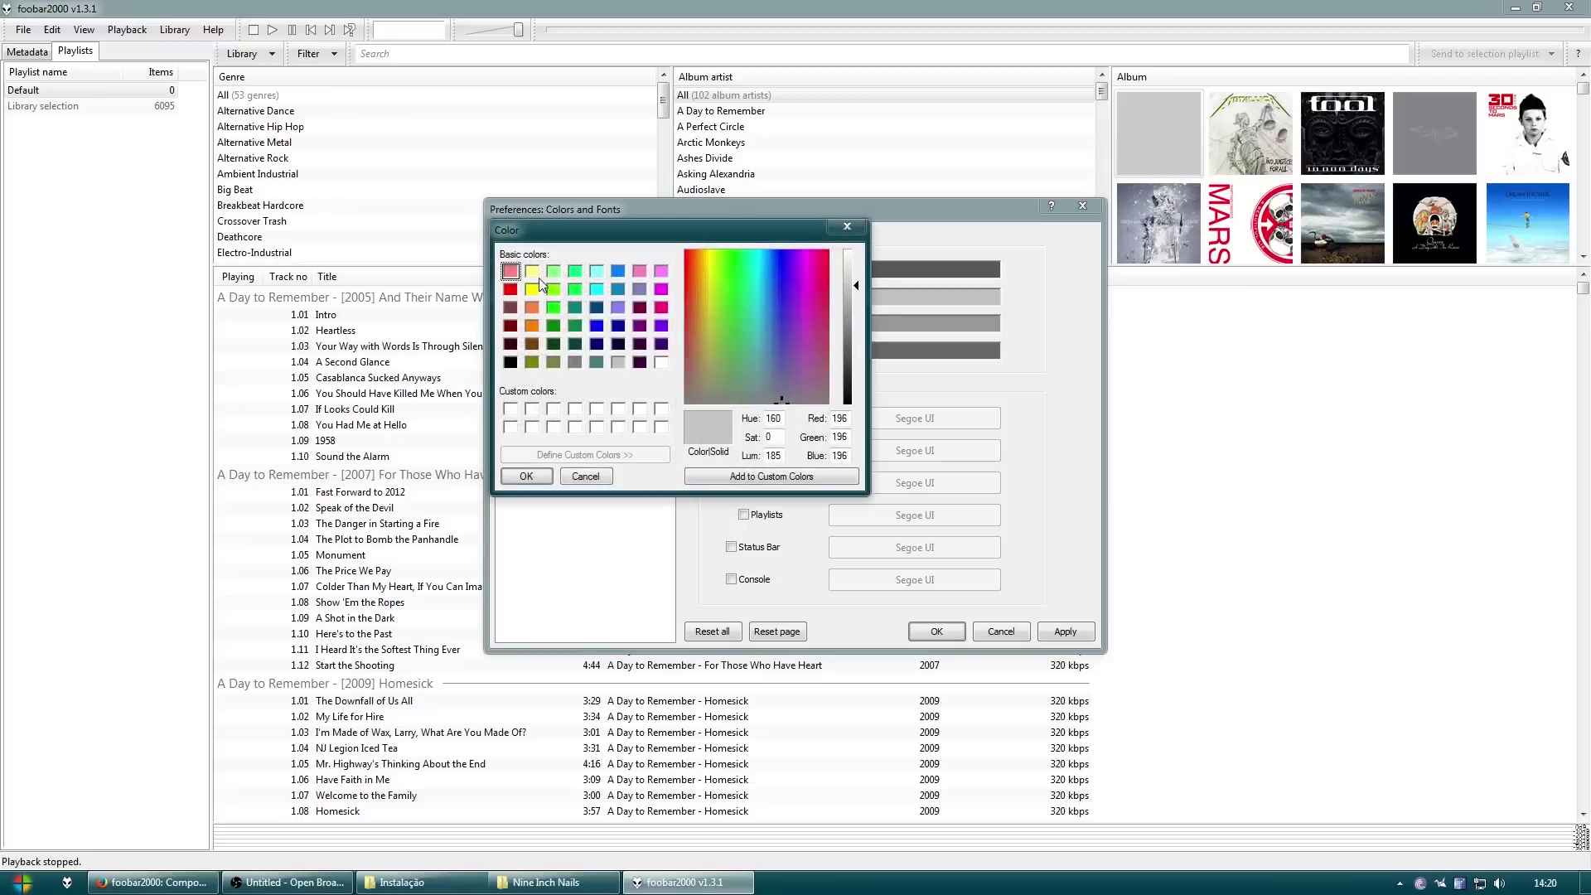
Set the Selection color to pale yellow and the Highlight color to red, and apply the color preferences
click(715, 287)
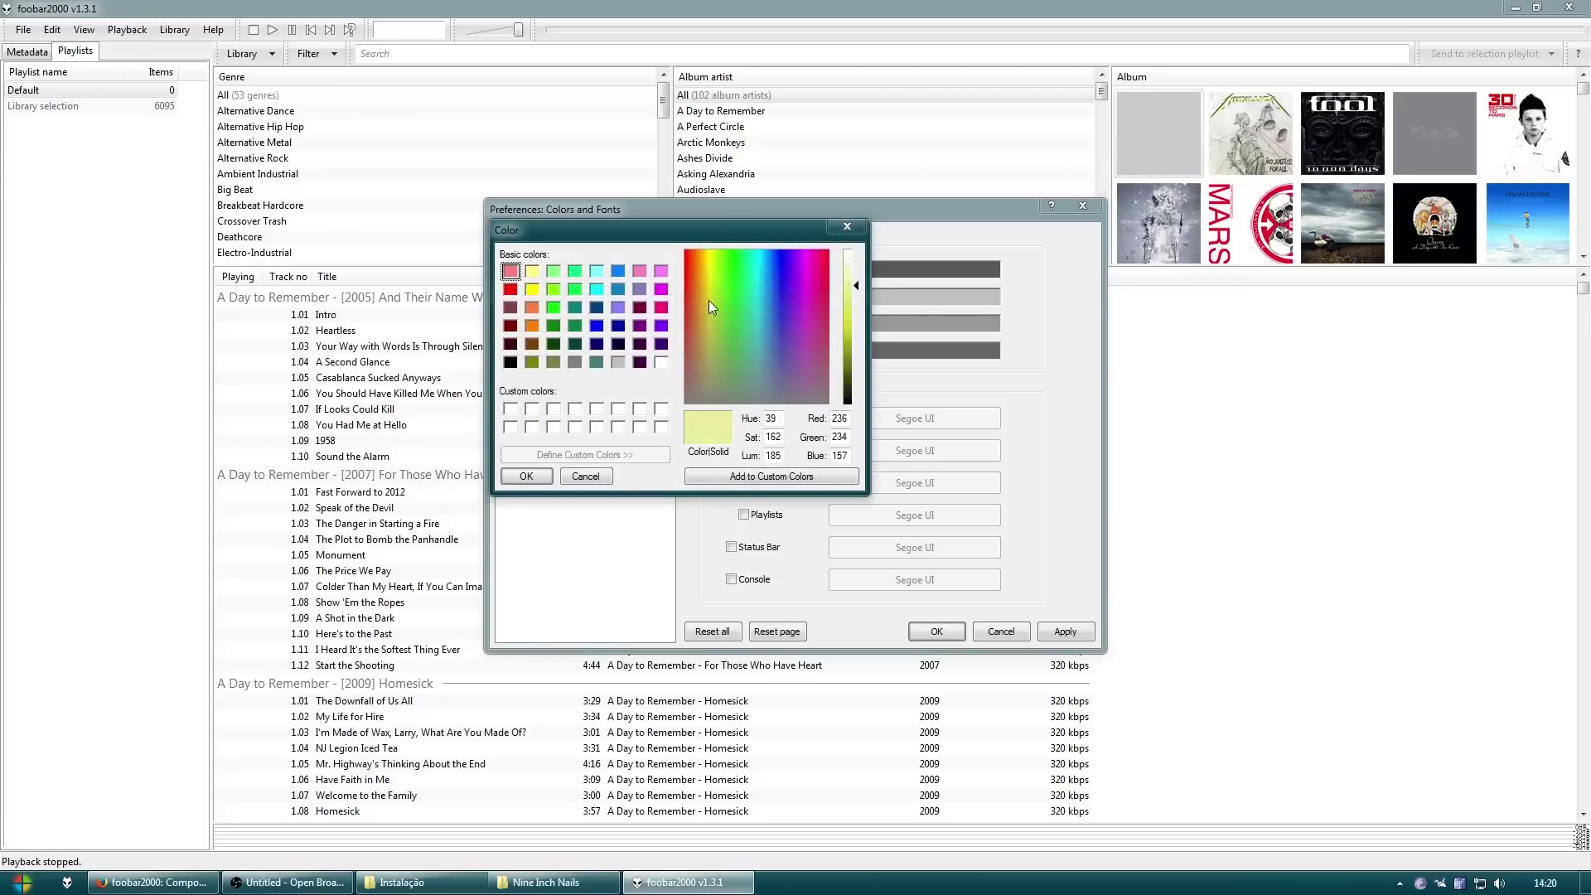
click(528, 476)
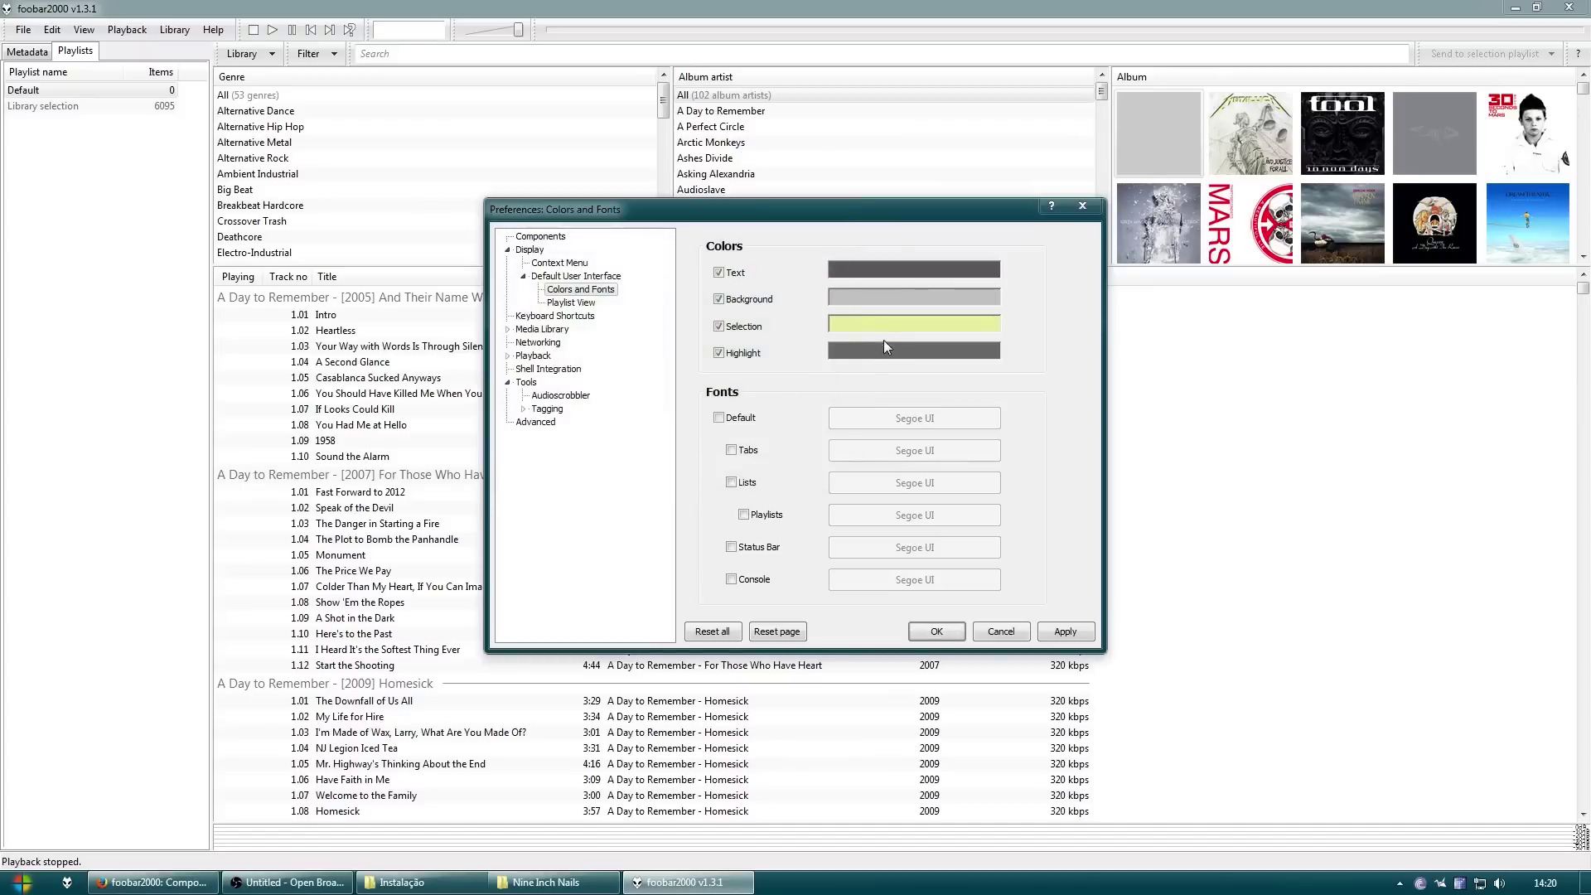
click(880, 350)
drag(708, 256, 684, 250)
click(855, 333)
click(542, 479)
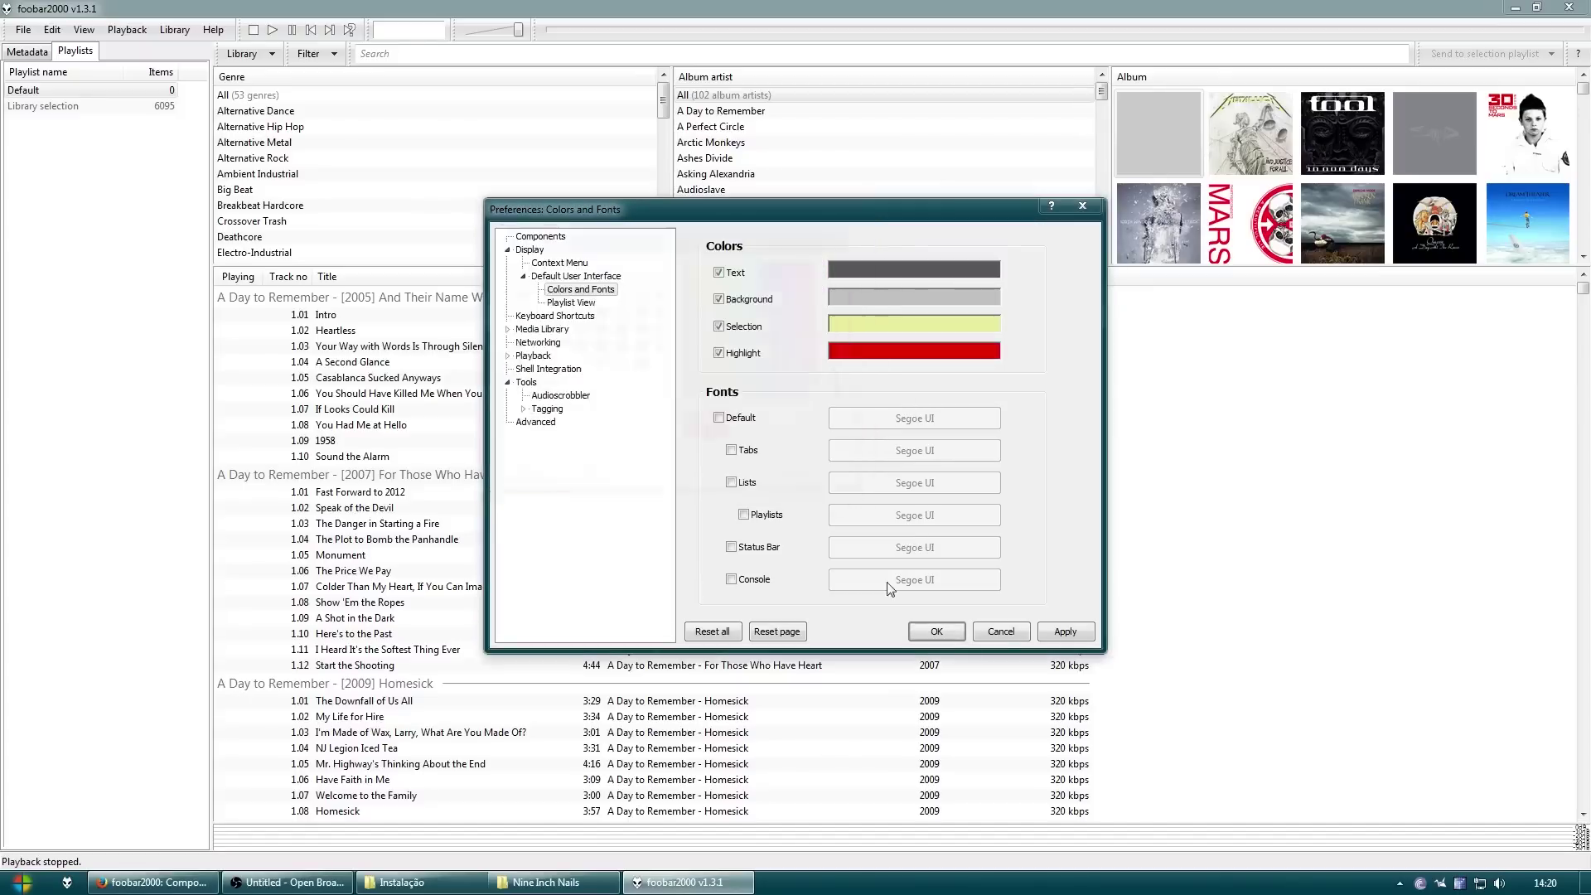
click(1064, 631)
click(944, 628)
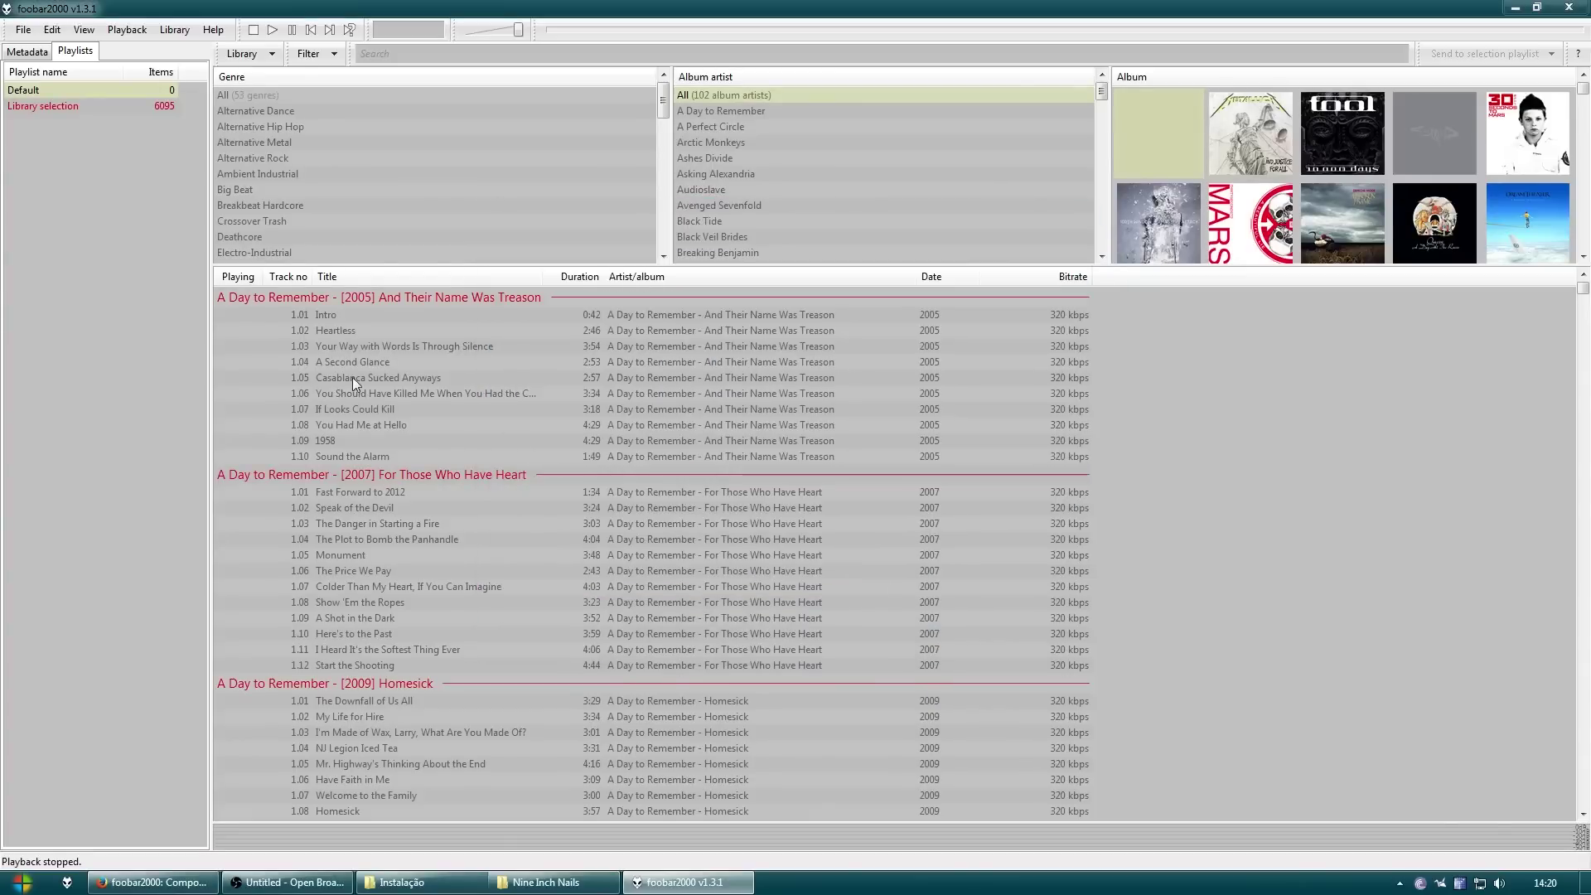
Select a few tracks in the playlist to check how the selection color looks
click(351, 377)
click(434, 522)
click(389, 586)
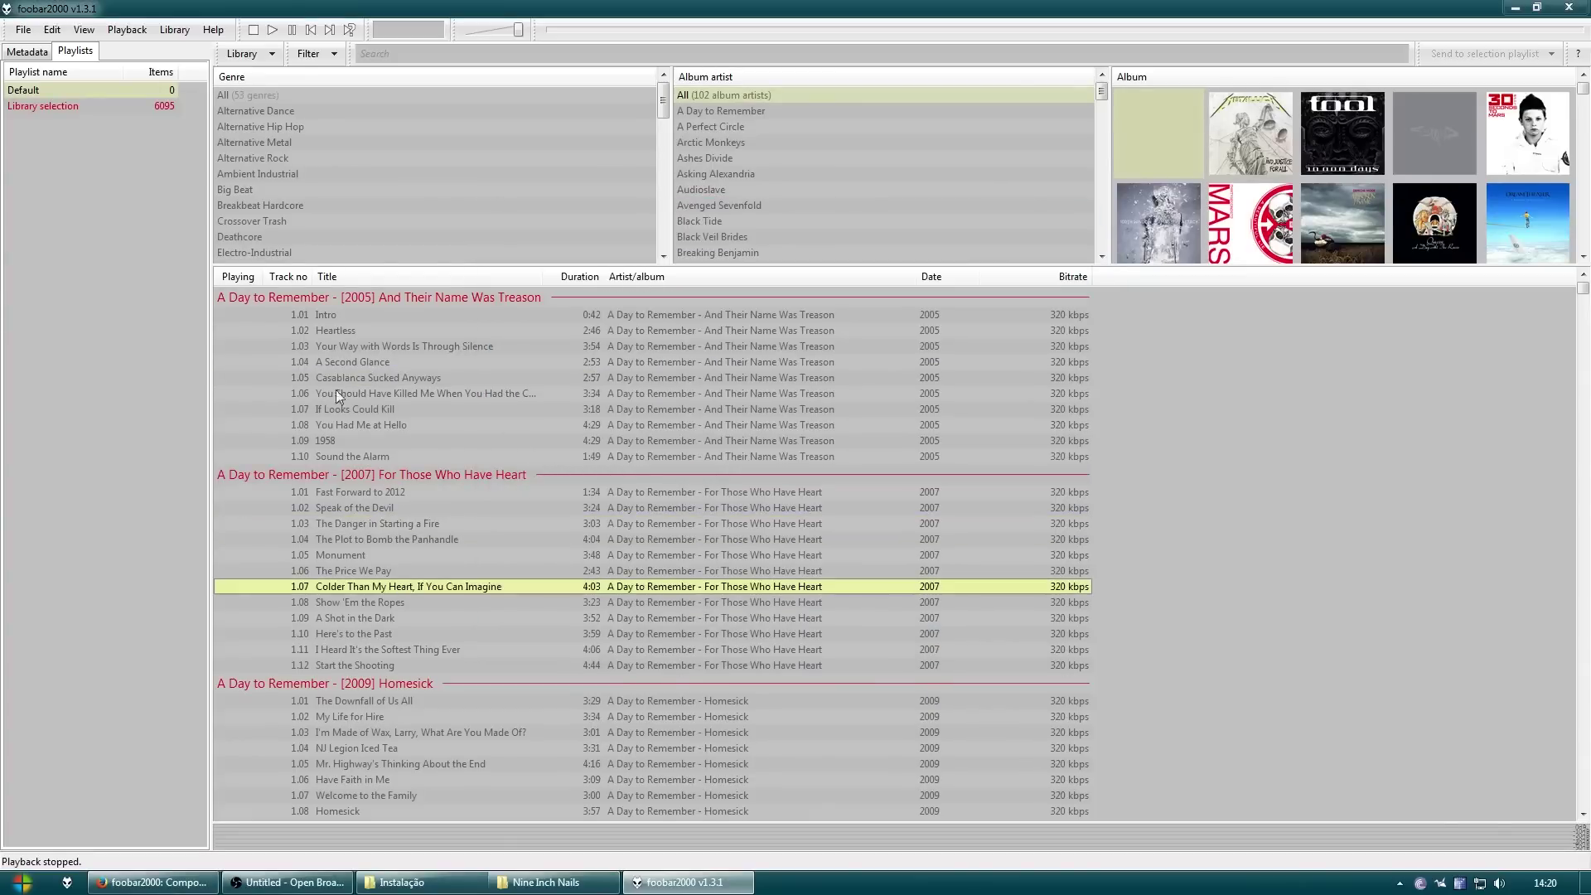
Reopen the color preferences and set the Selection color to a pale red with RGB 226, 167, 167
click(24, 30)
click(51, 216)
click(939, 365)
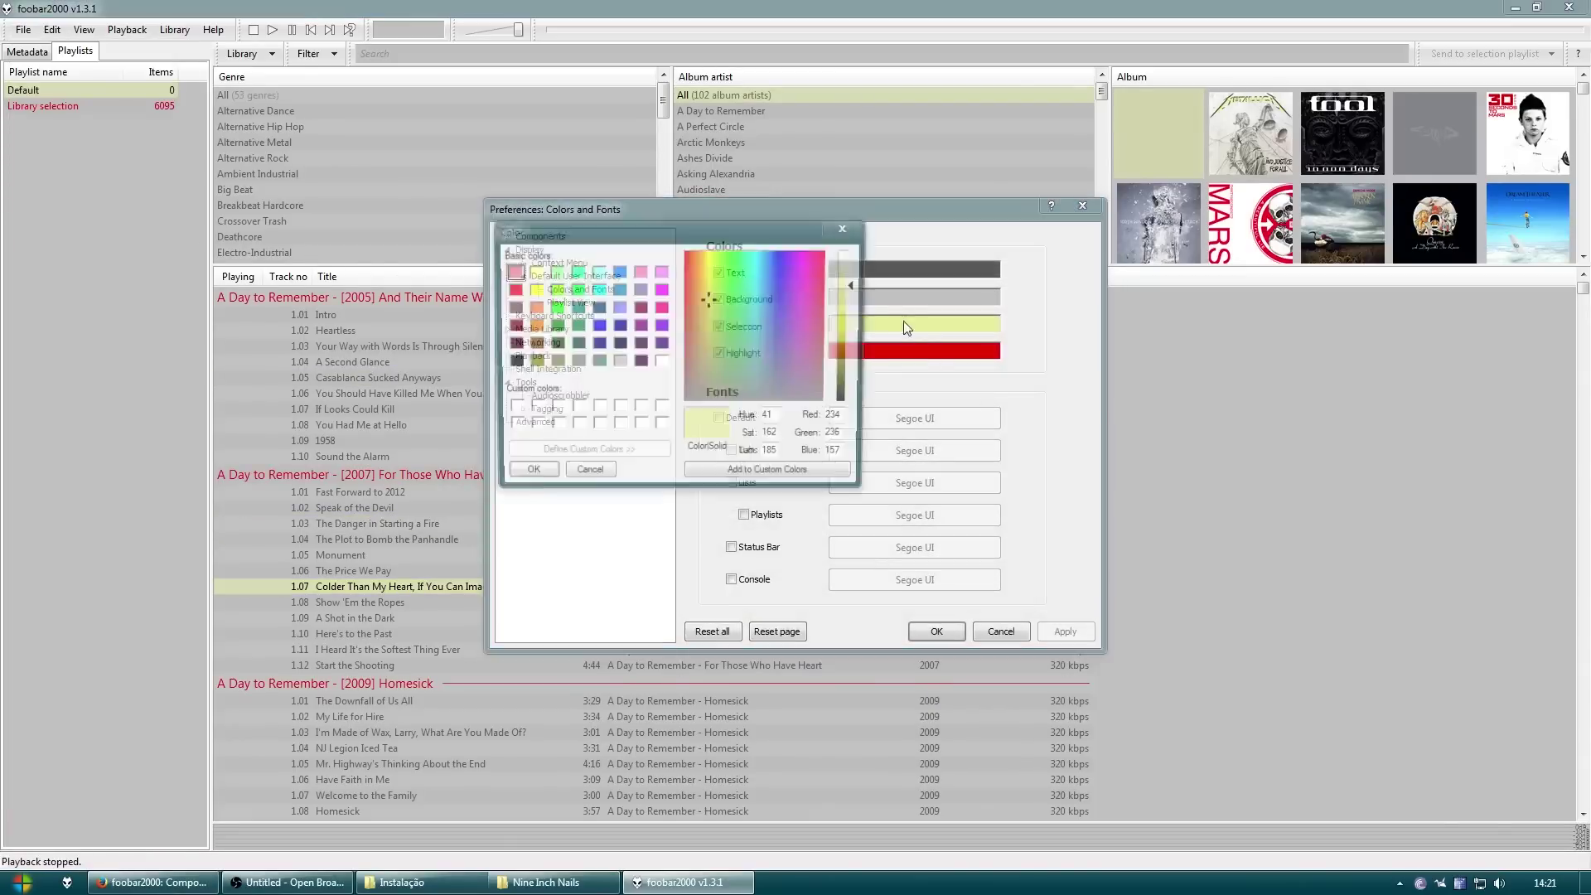
drag(686, 281, 684, 315)
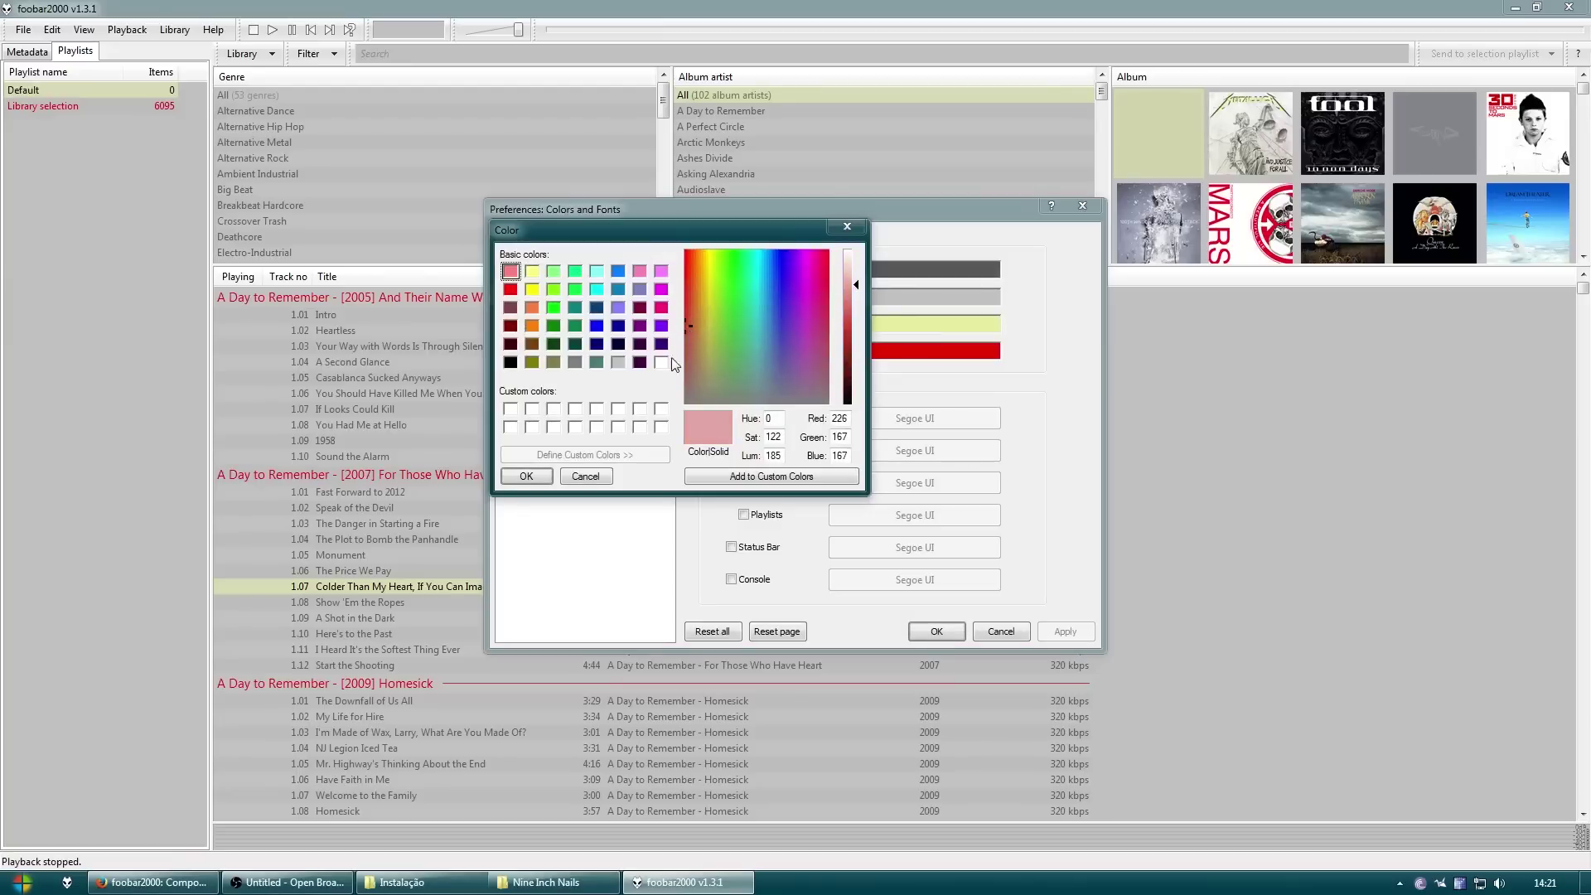
click(526, 475)
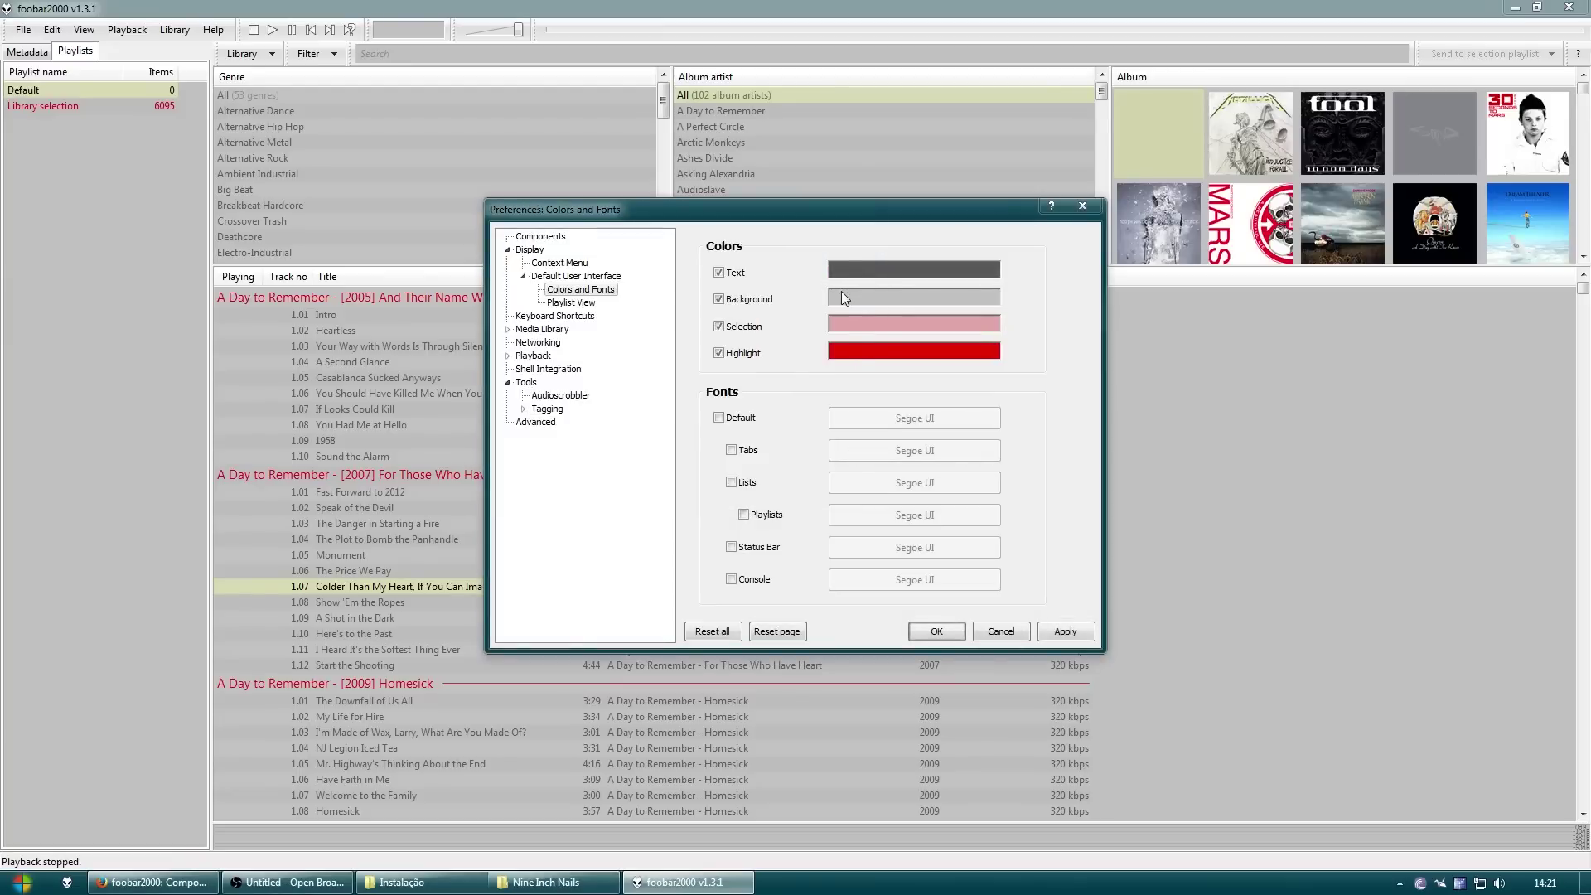
Lighten the Background color to near white, apply the color preferences and check the selection color on playlist tracks
click(842, 292)
click(848, 263)
click(527, 477)
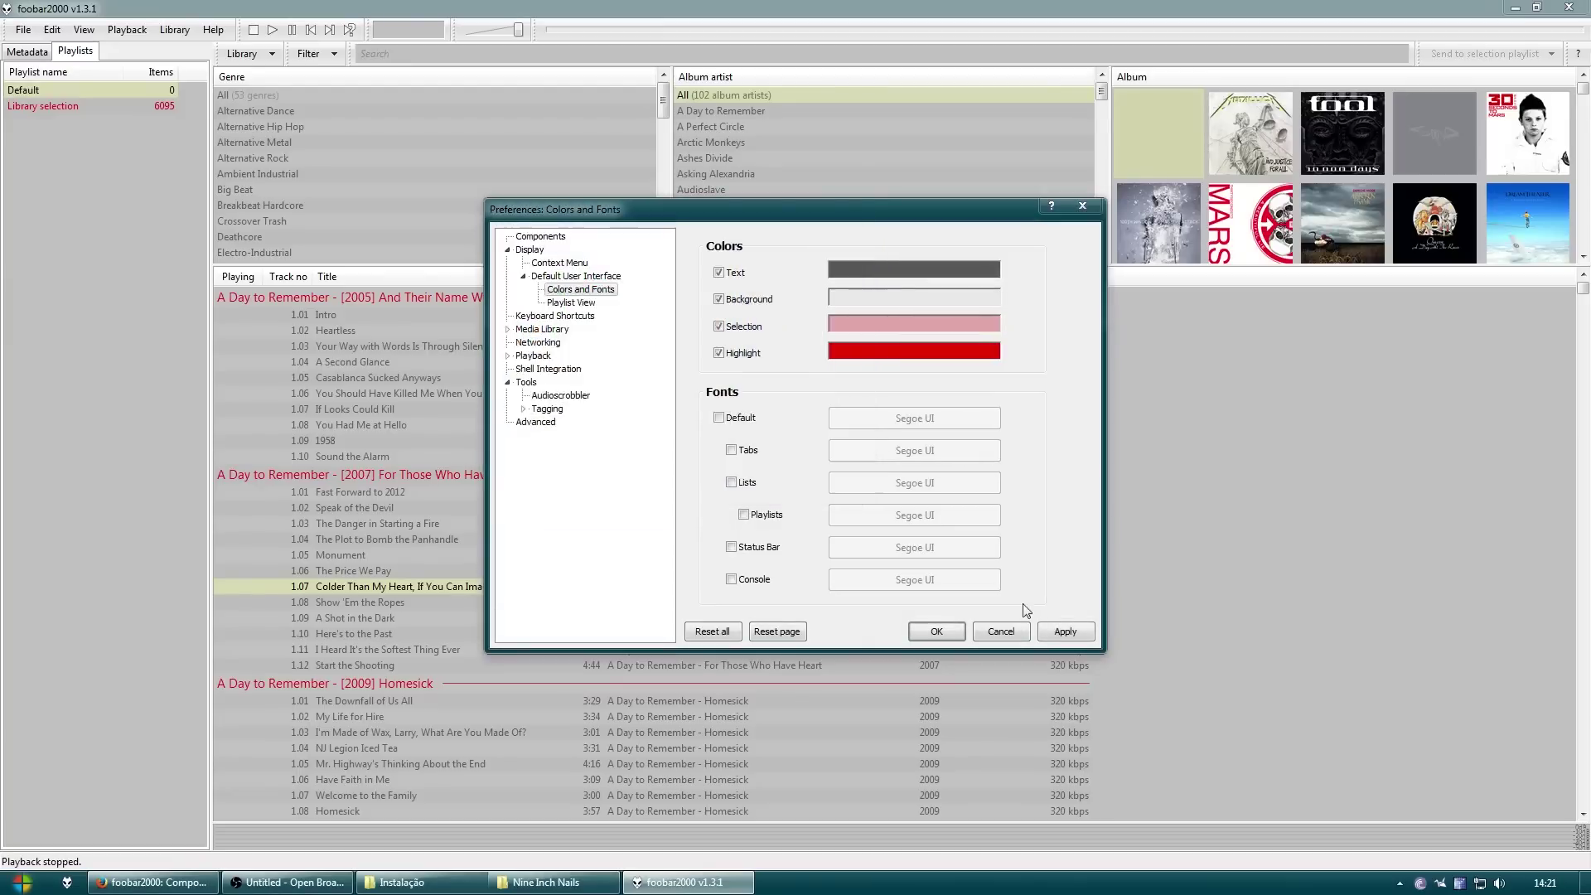
click(1046, 632)
click(937, 630)
click(384, 358)
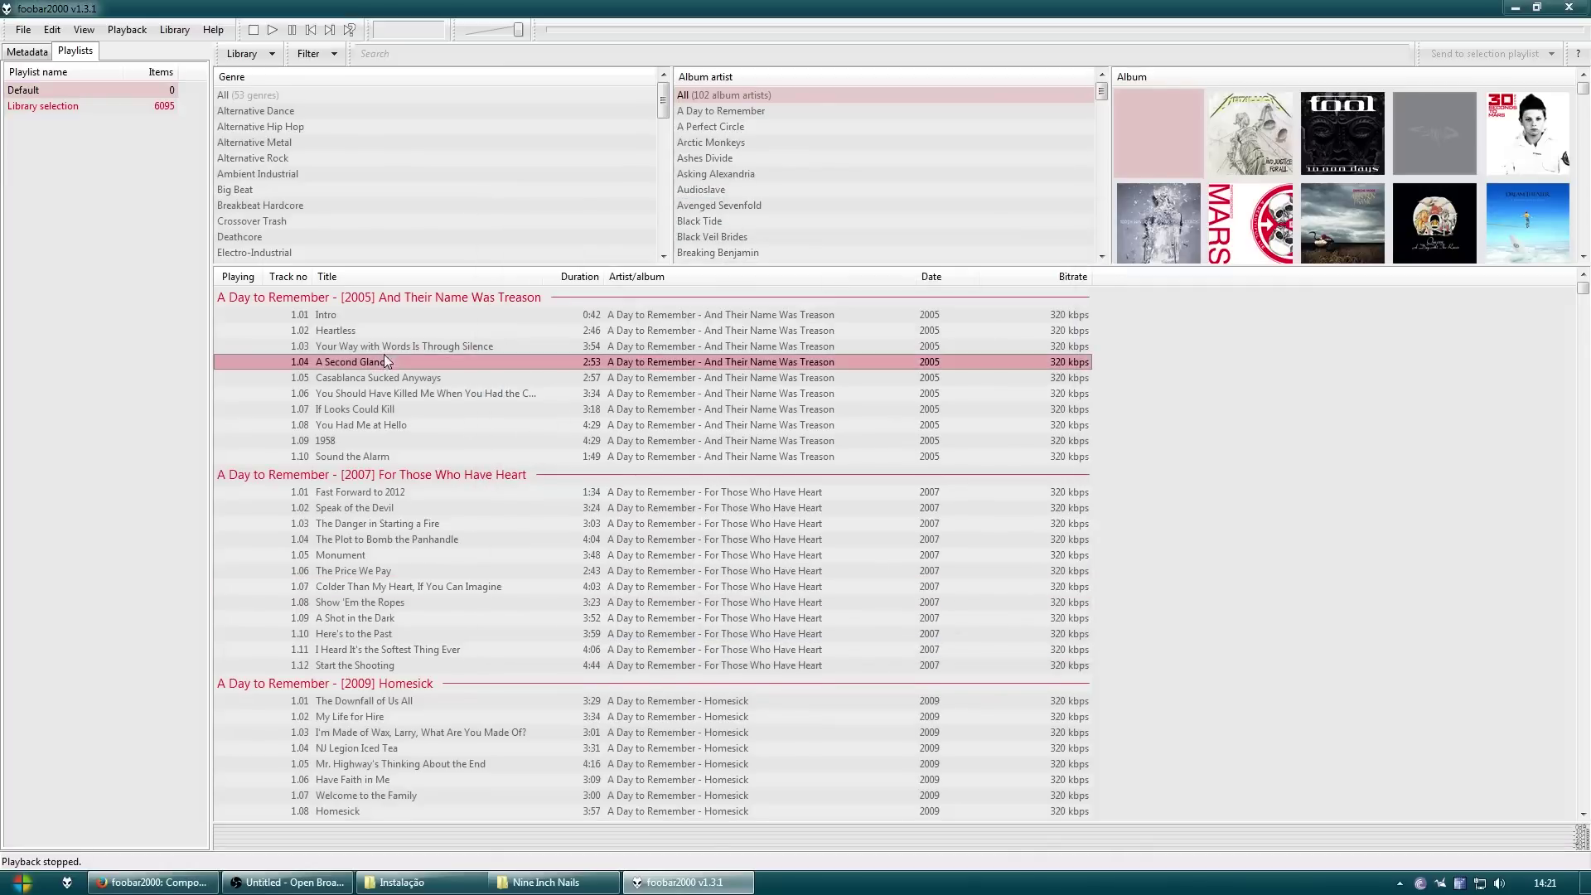
click(410, 556)
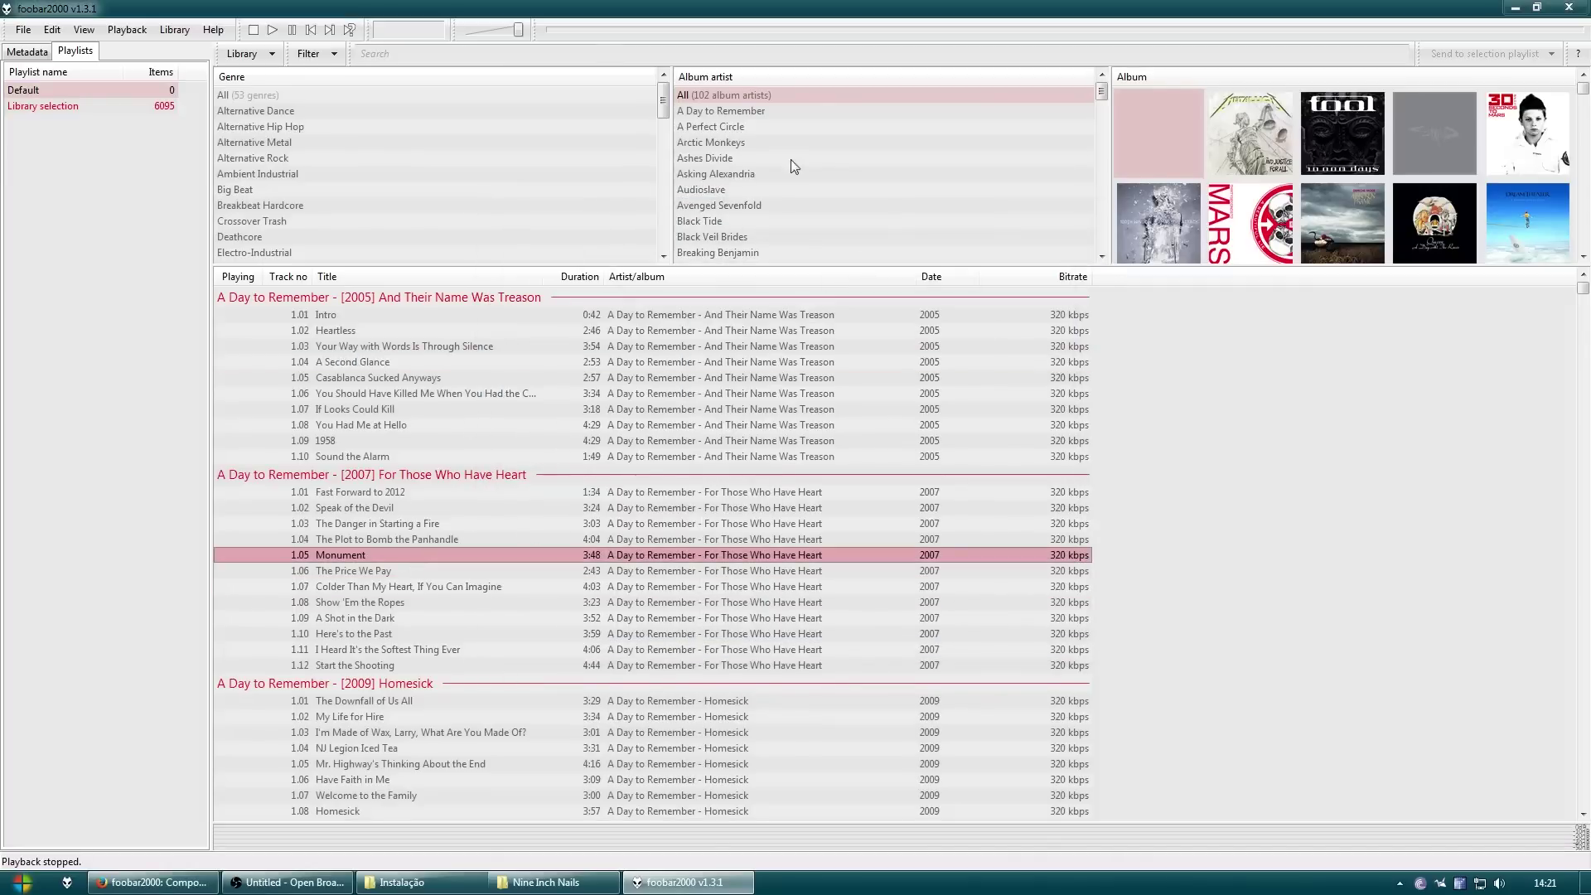
Lower the playback volume to -100 dB and remove the Spectrum visualization from the toolbar
drag(508, 30, 452, 52)
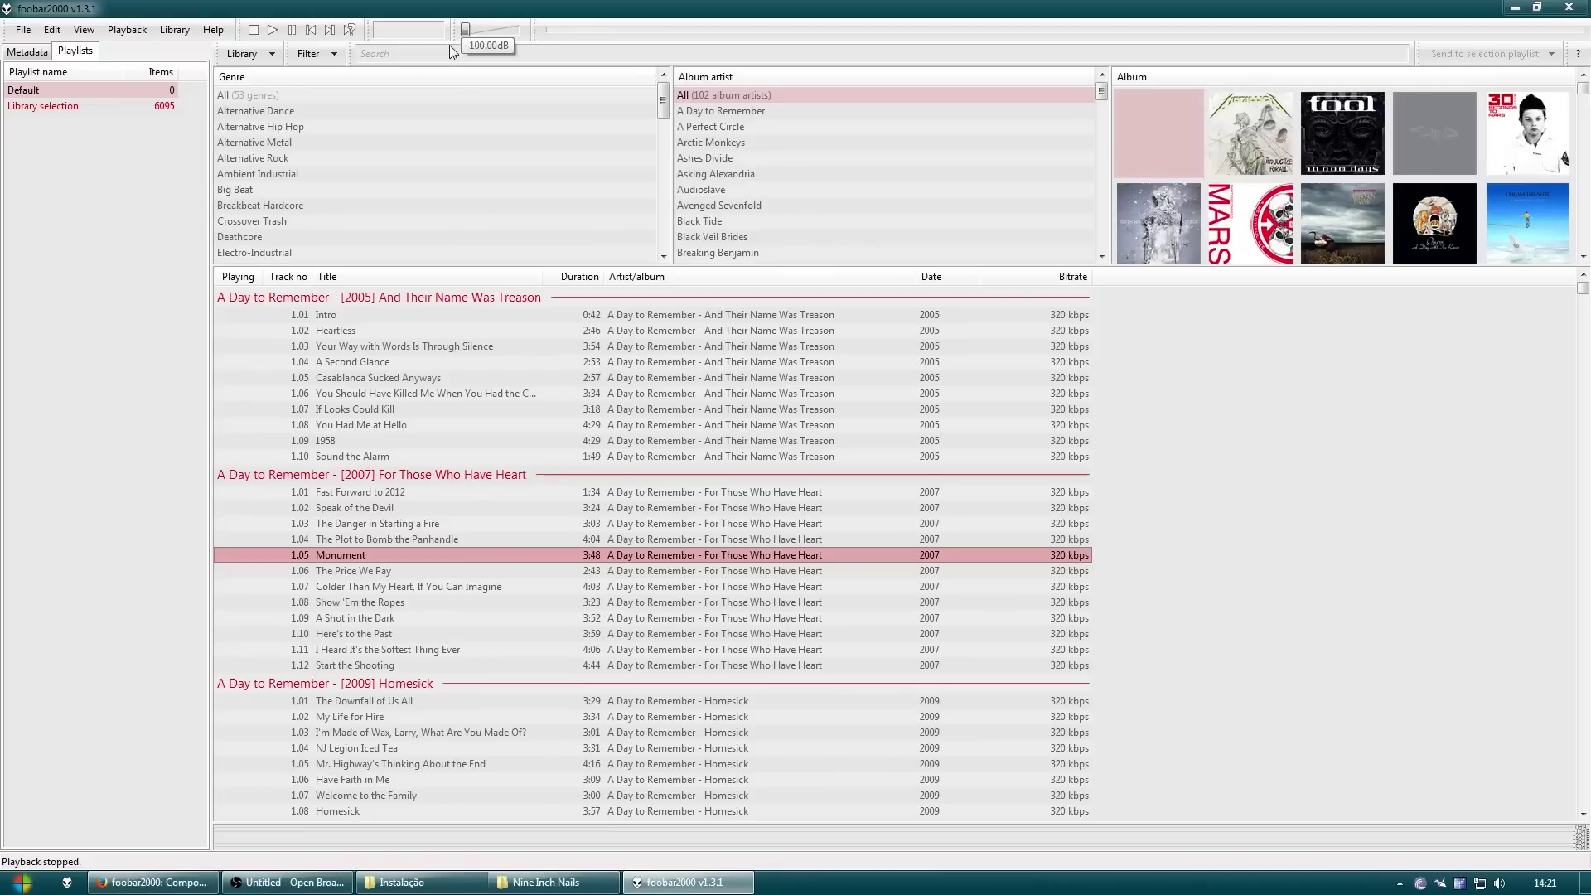
right_click(415, 37)
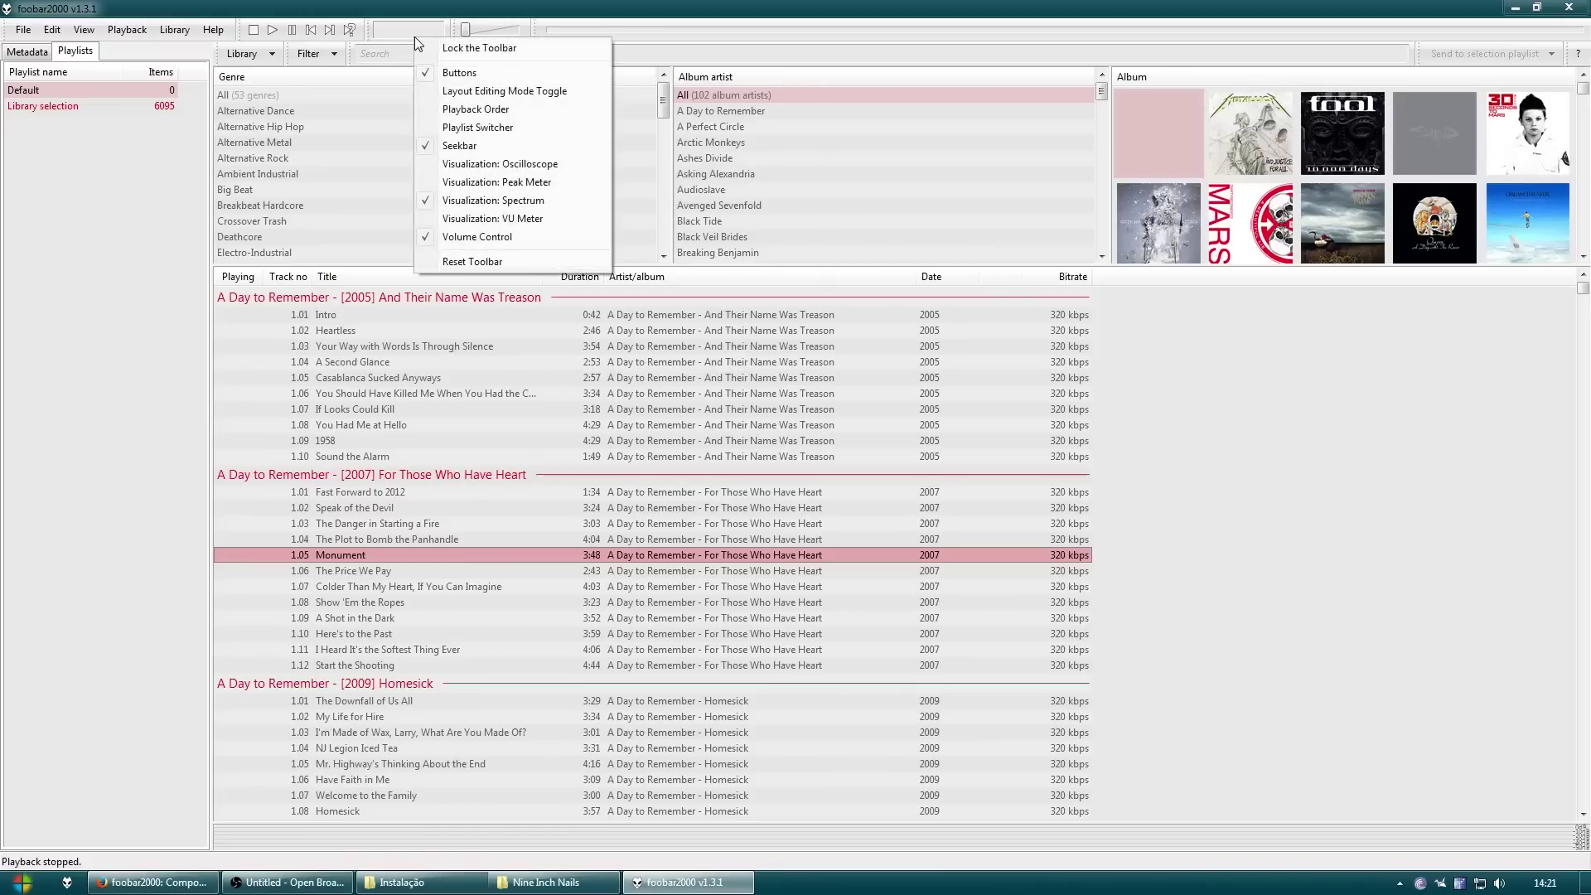
click(553, 201)
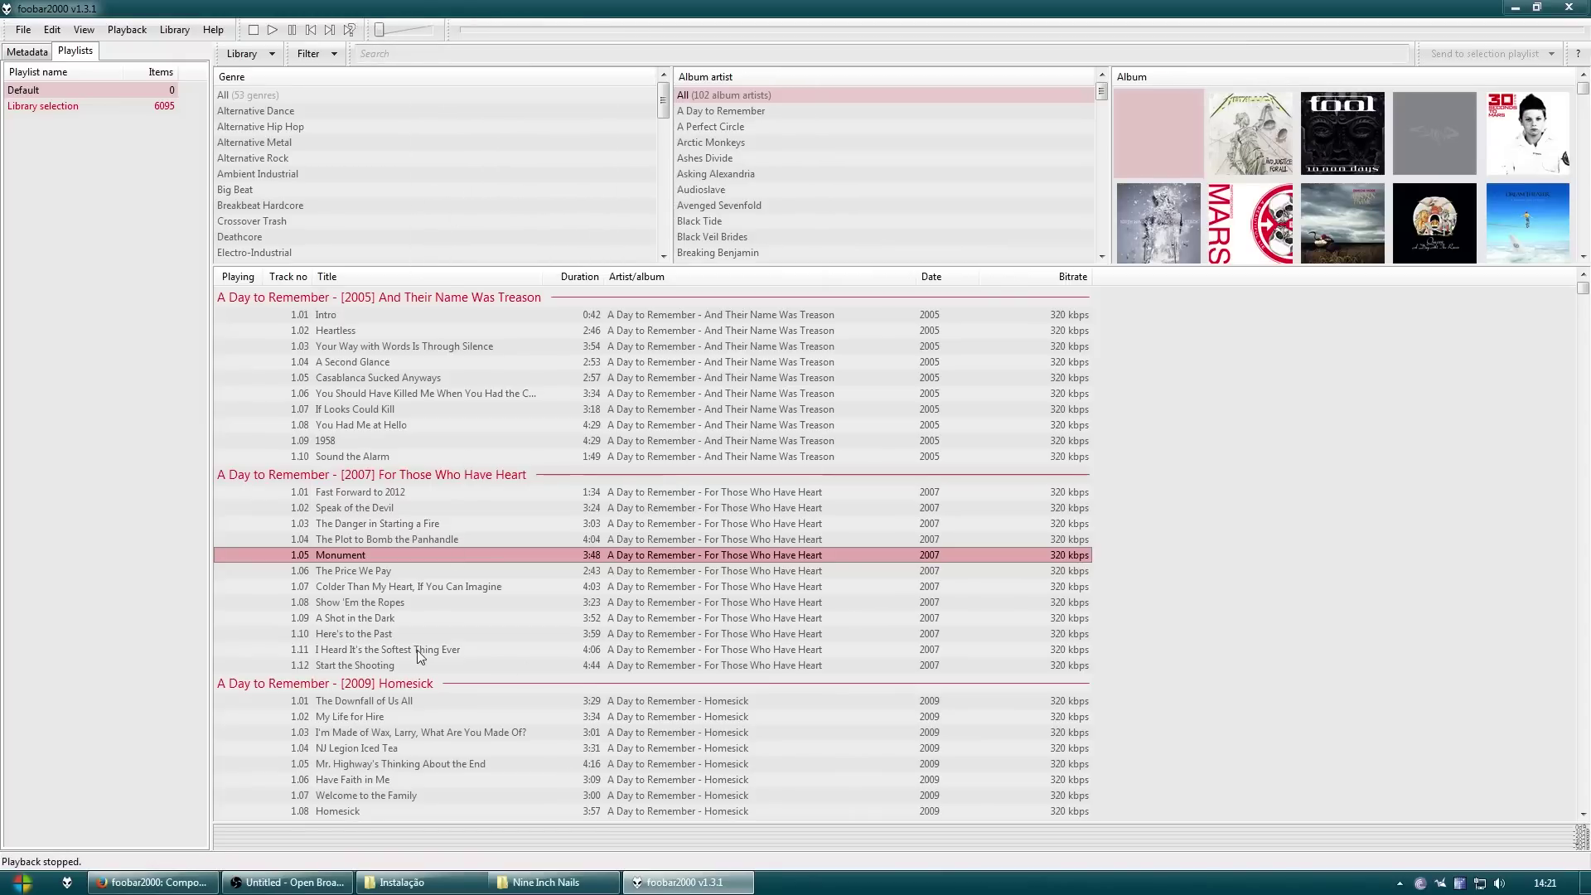
Play the track "Have Faith in Me" from the Homesick album and look through the Library selection and Default playlists
scroll(416, 649, down, 5)
double_click(363, 550)
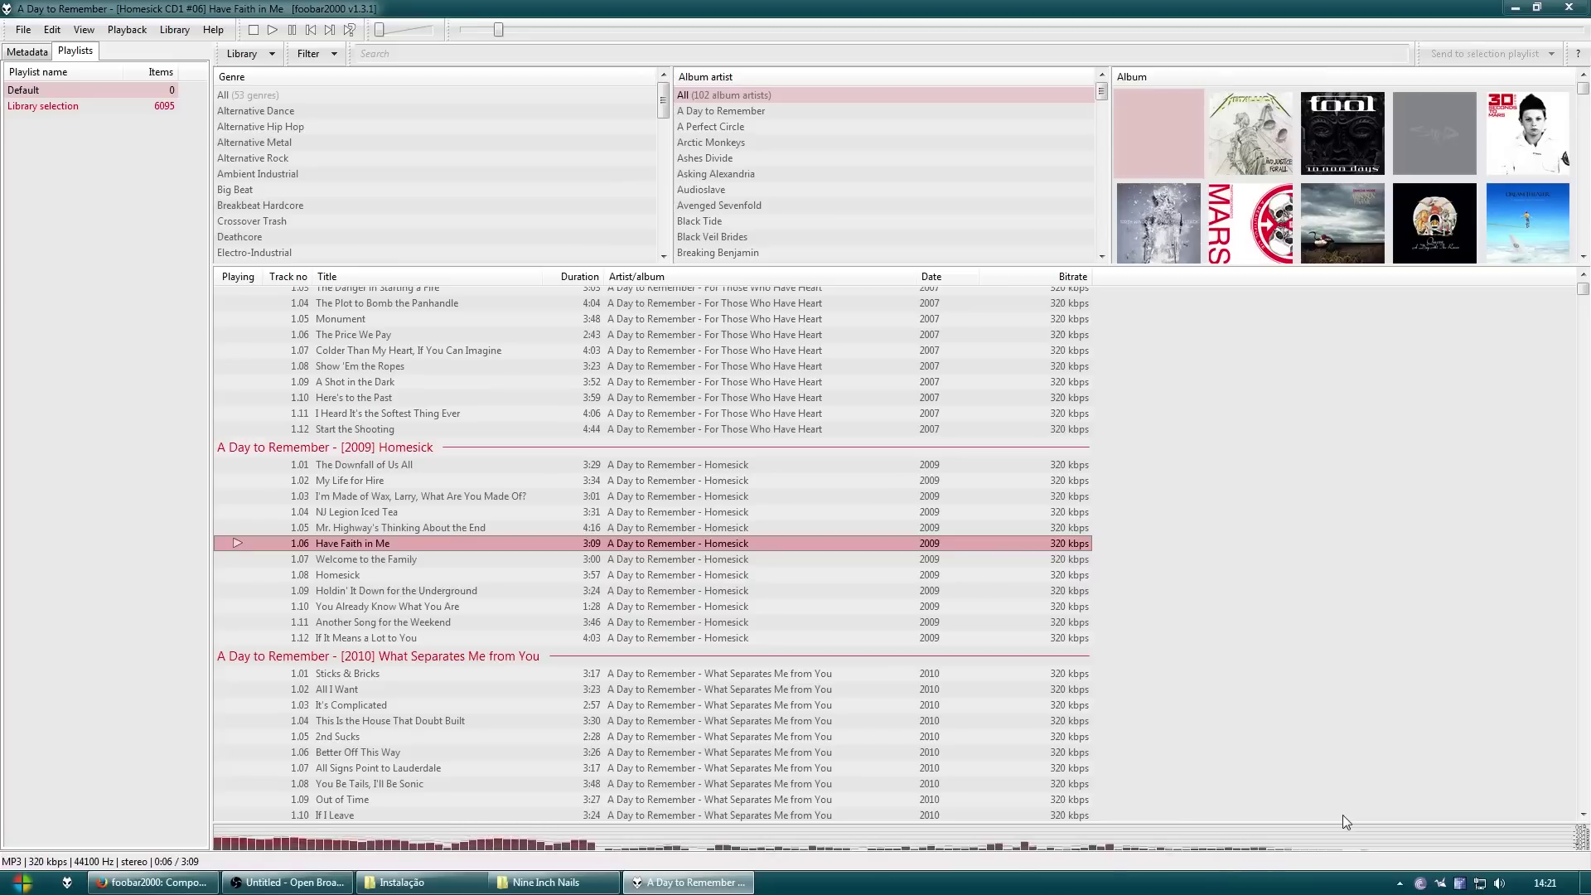
click(78, 106)
click(50, 89)
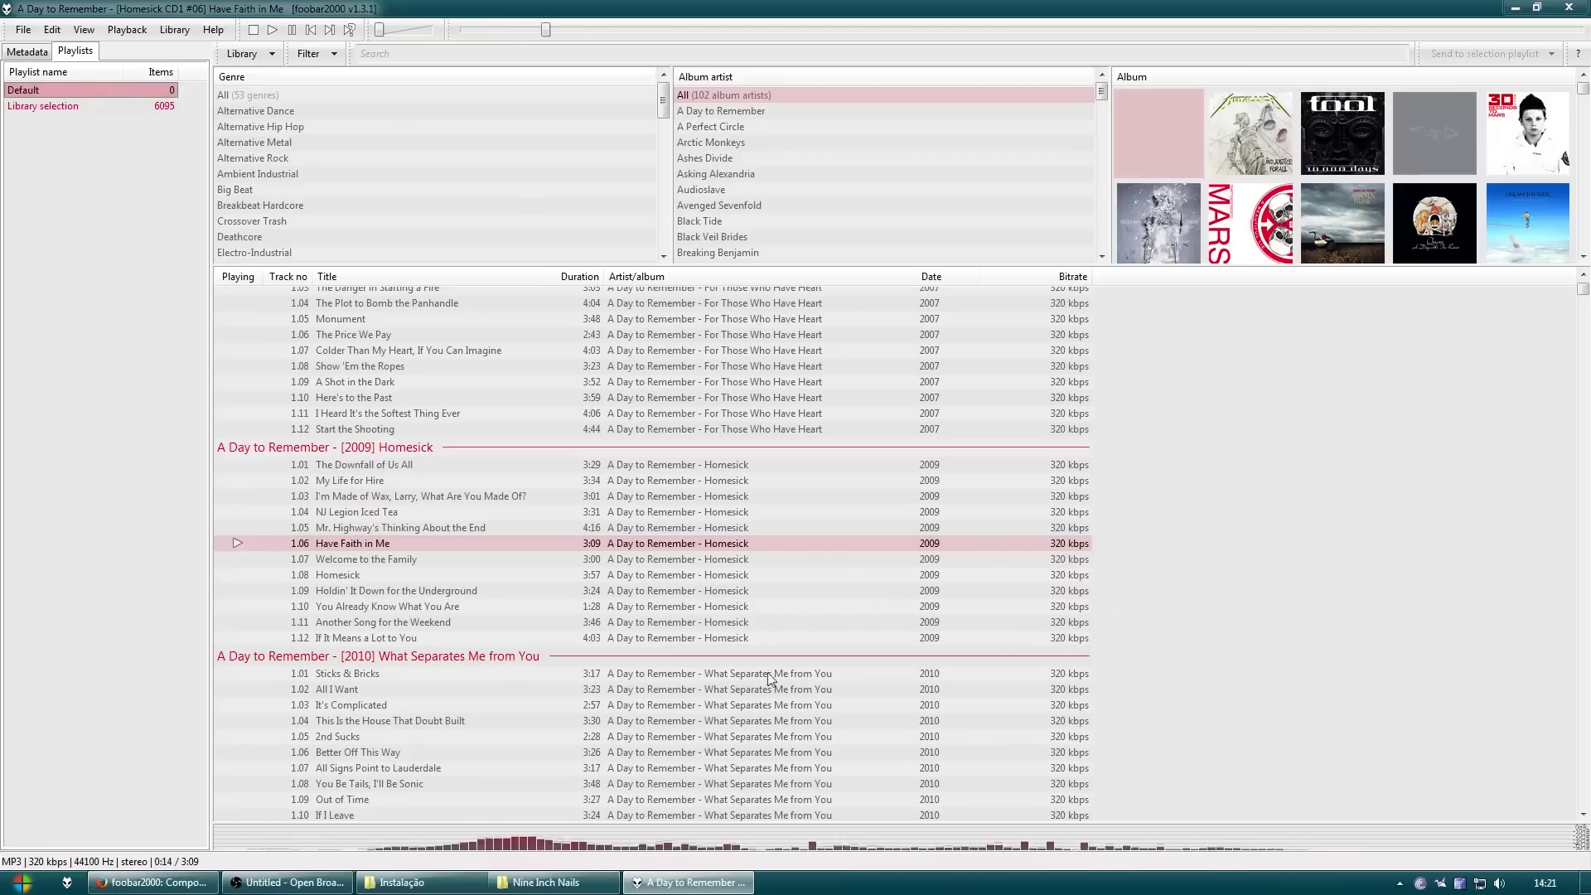
View the metadata and cover art of the playing track and stop playback
click(28, 51)
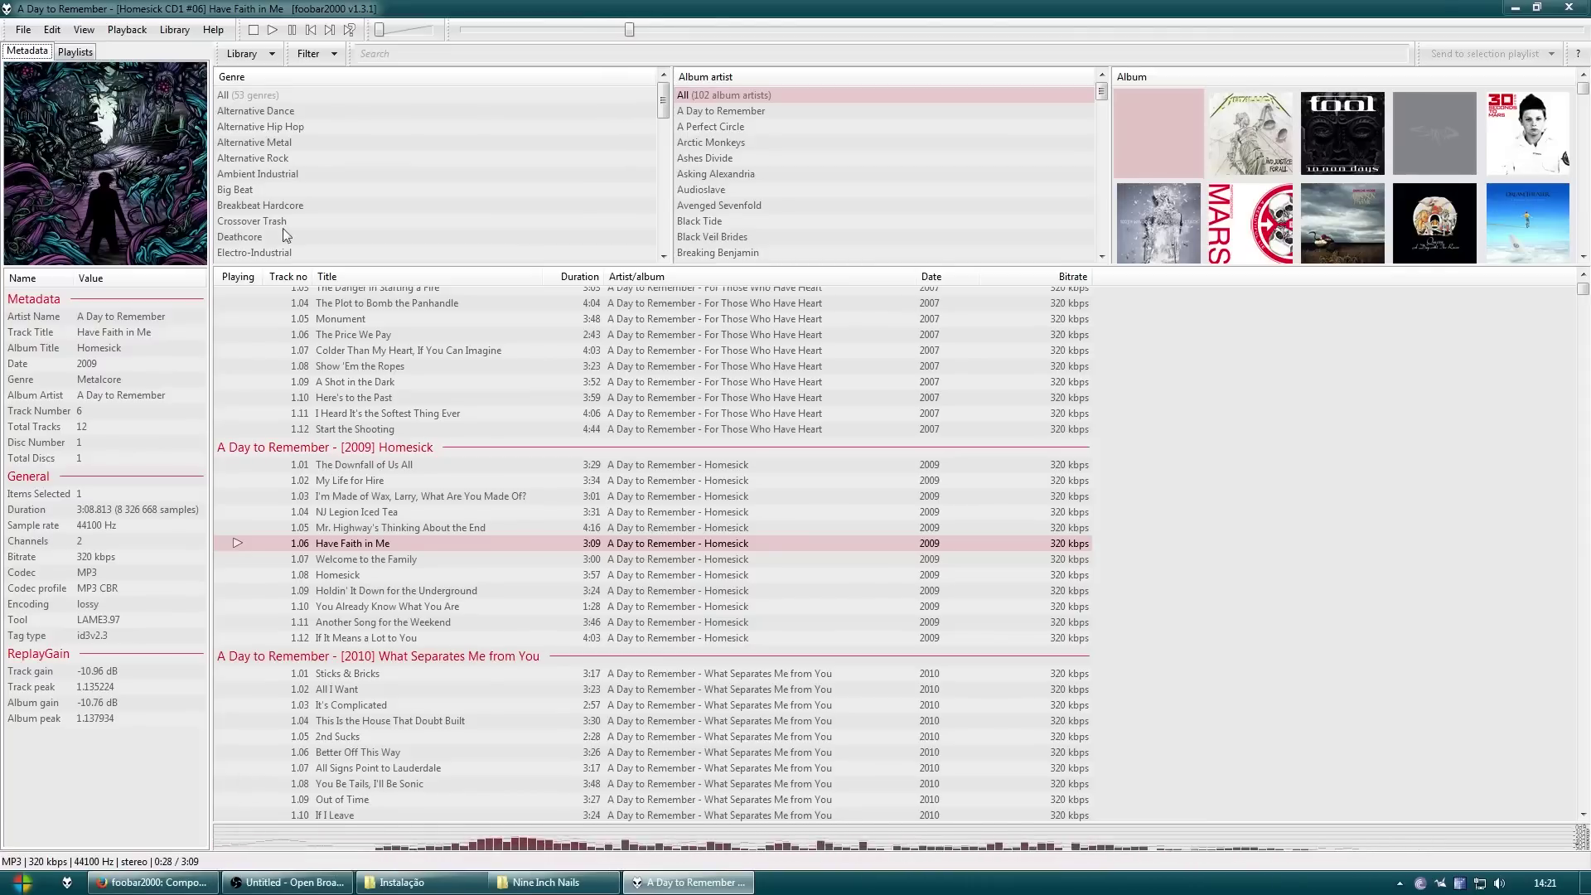
click(253, 32)
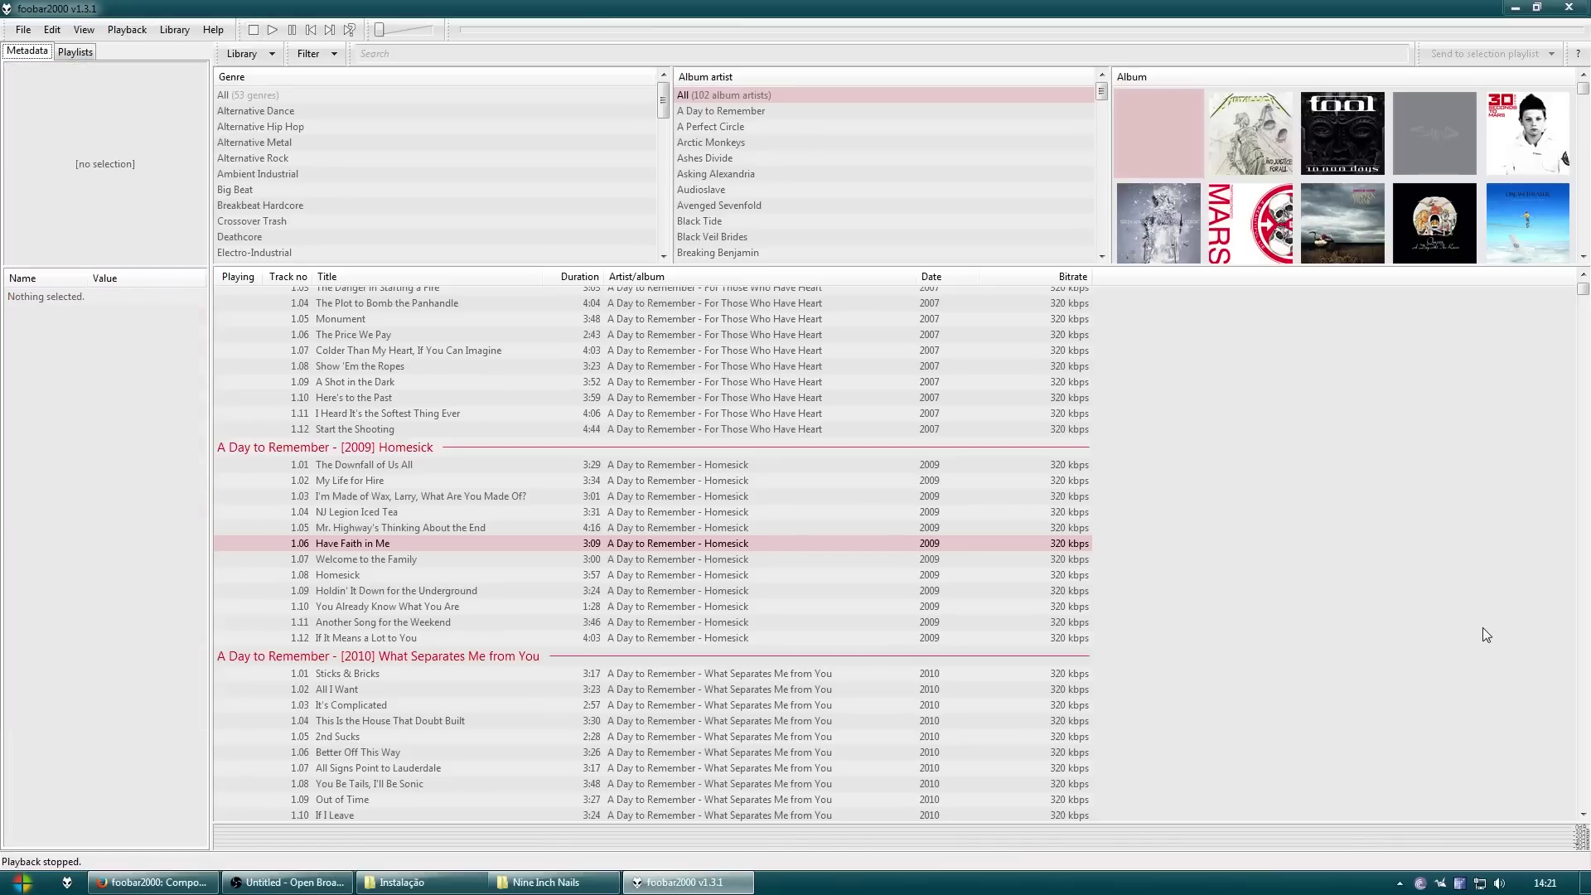
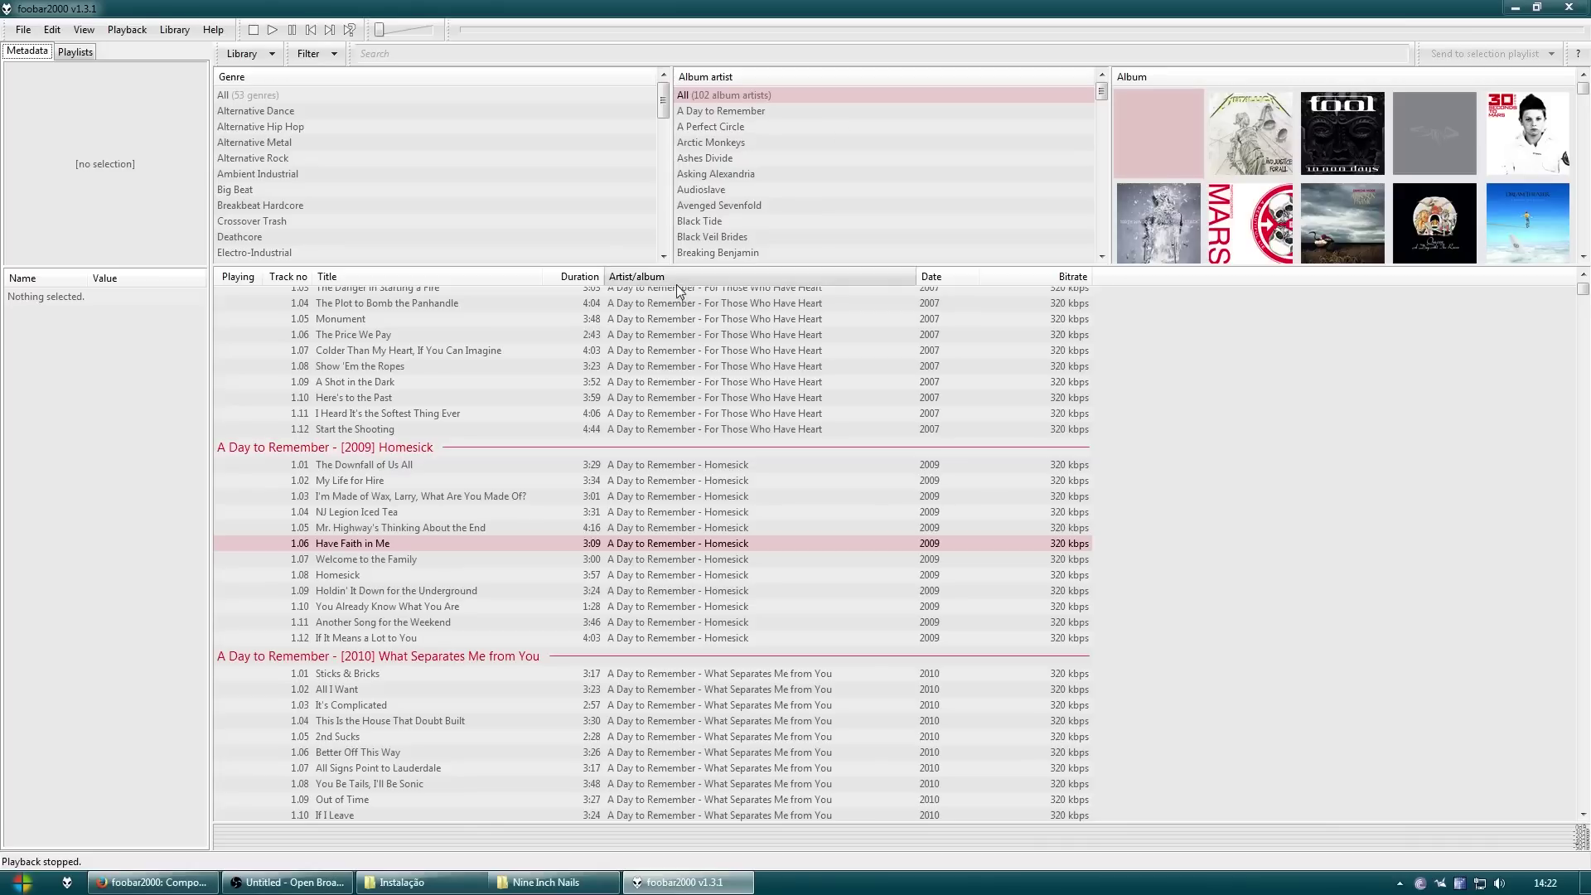
Add a custom playlist column named "Artist/date/album" in the Playlist View preferences
scroll(766, 390, up, 4)
scroll(688, 282, up, 1)
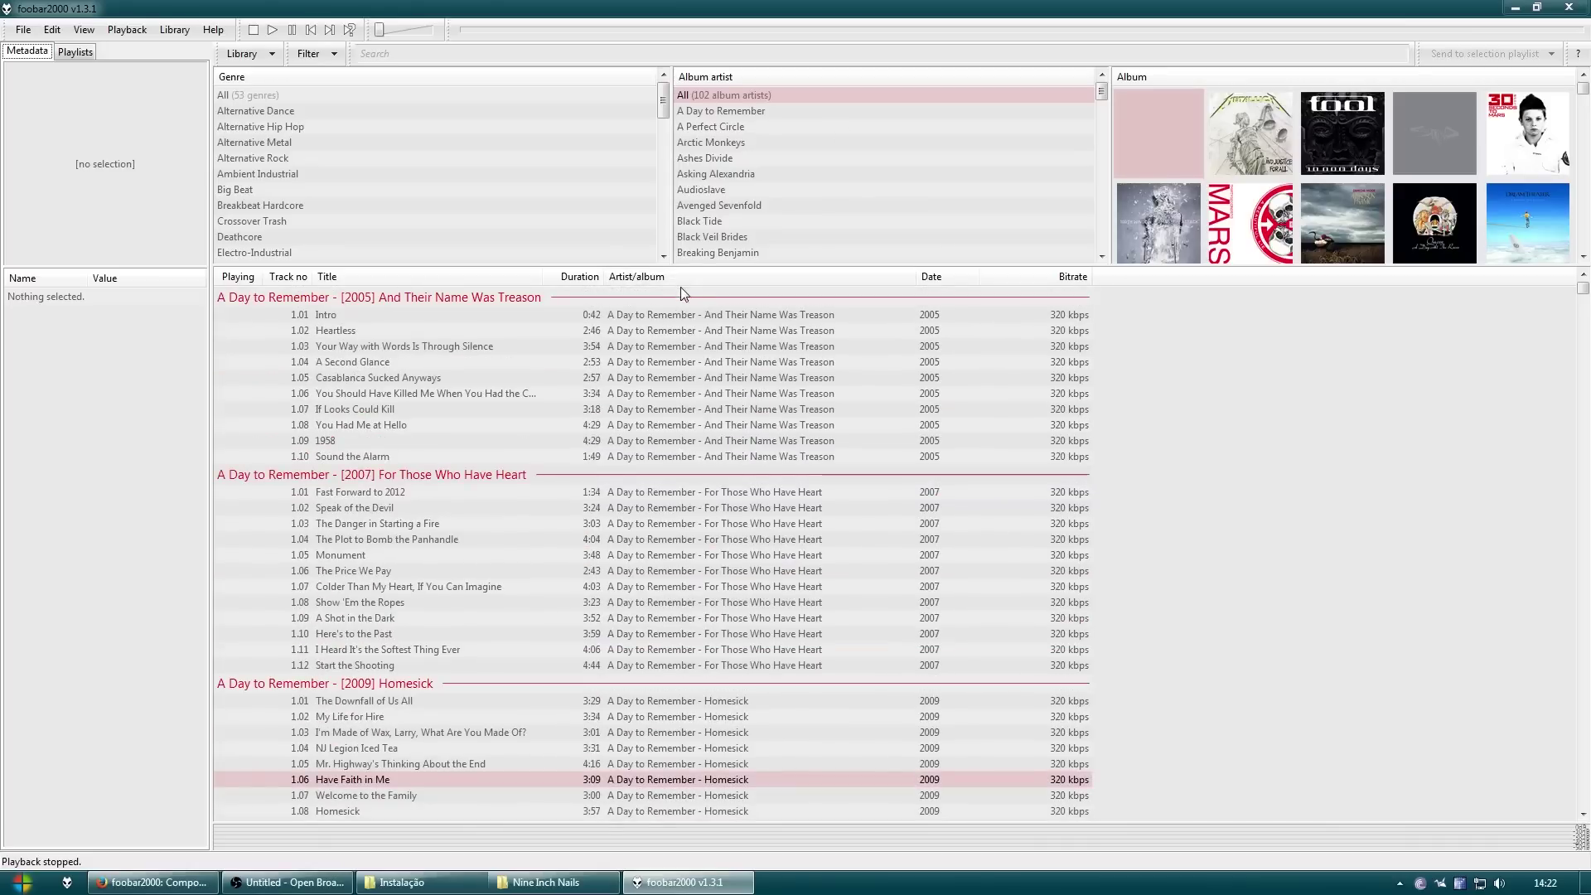
right_click(678, 284)
mouse_move(712, 292)
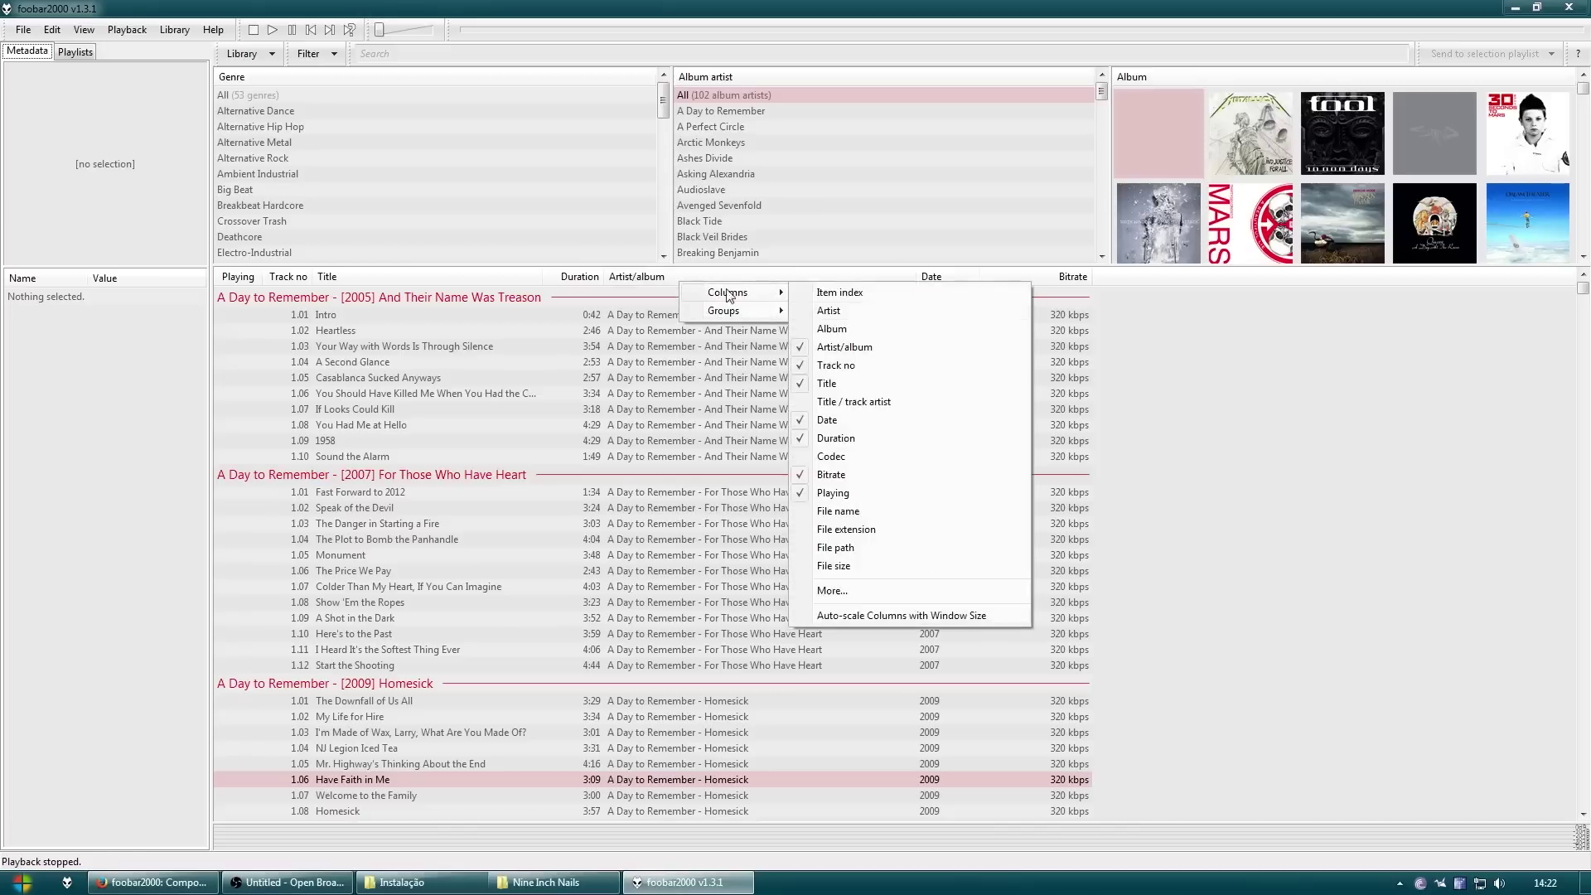
click(832, 590)
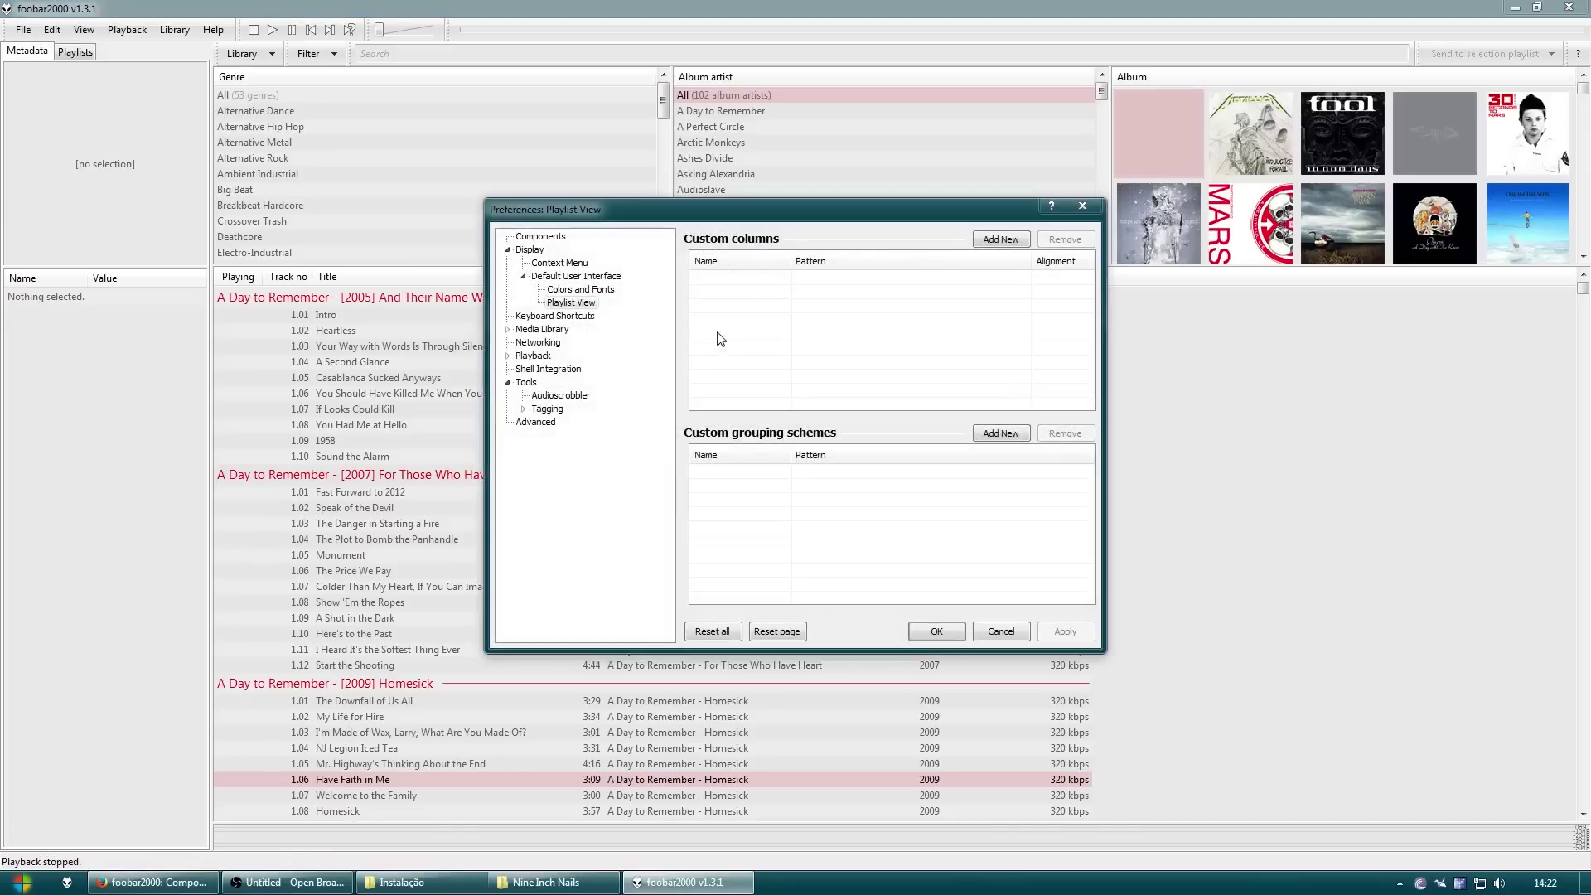
click(1001, 239)
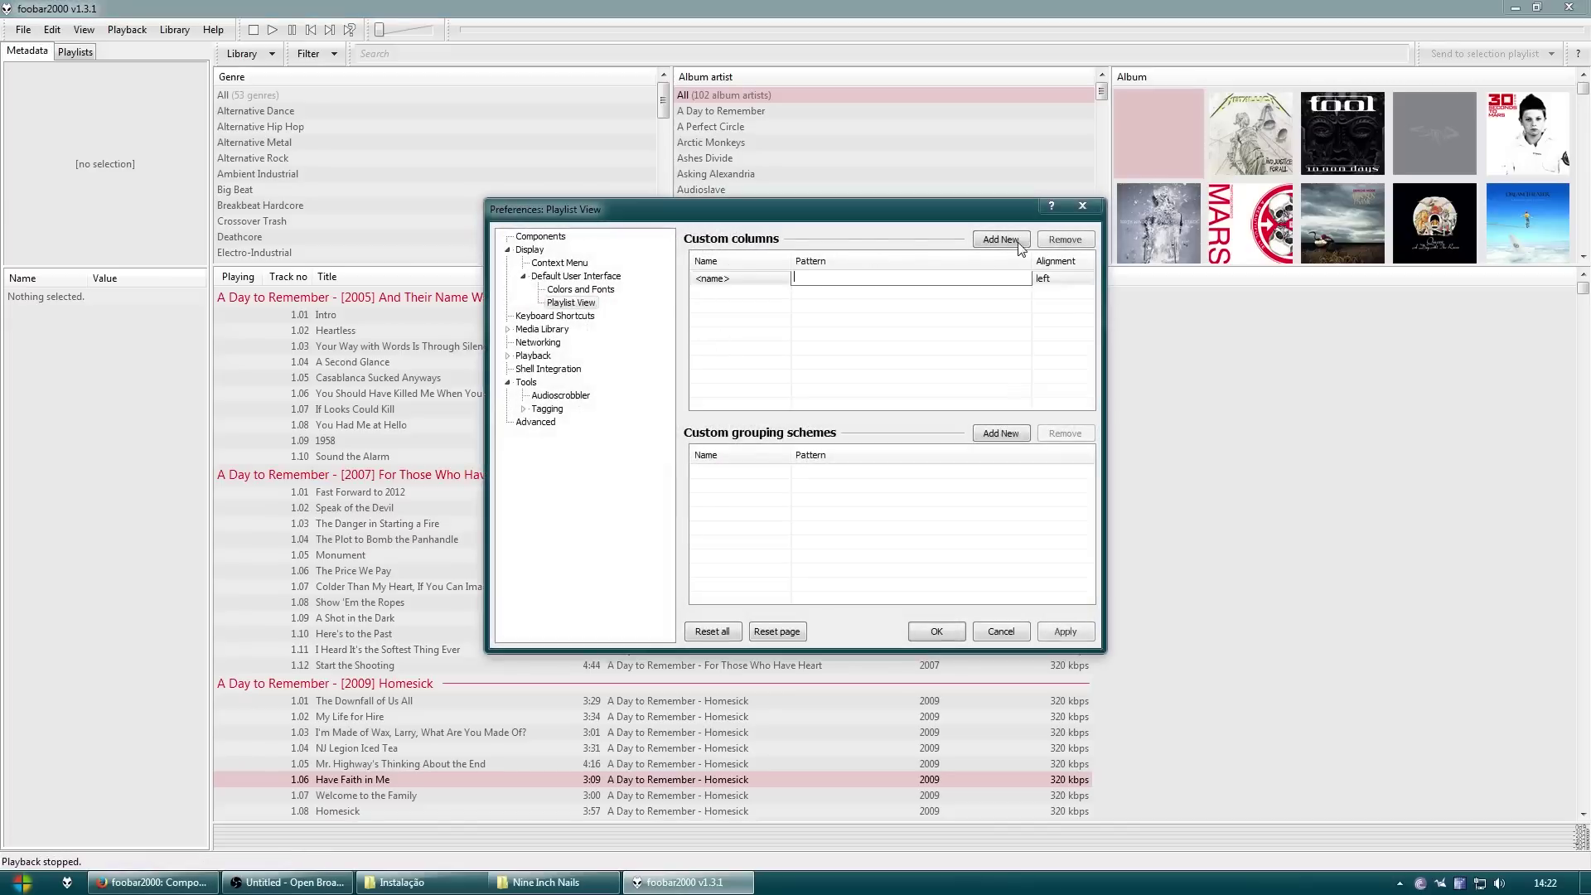
click(775, 277)
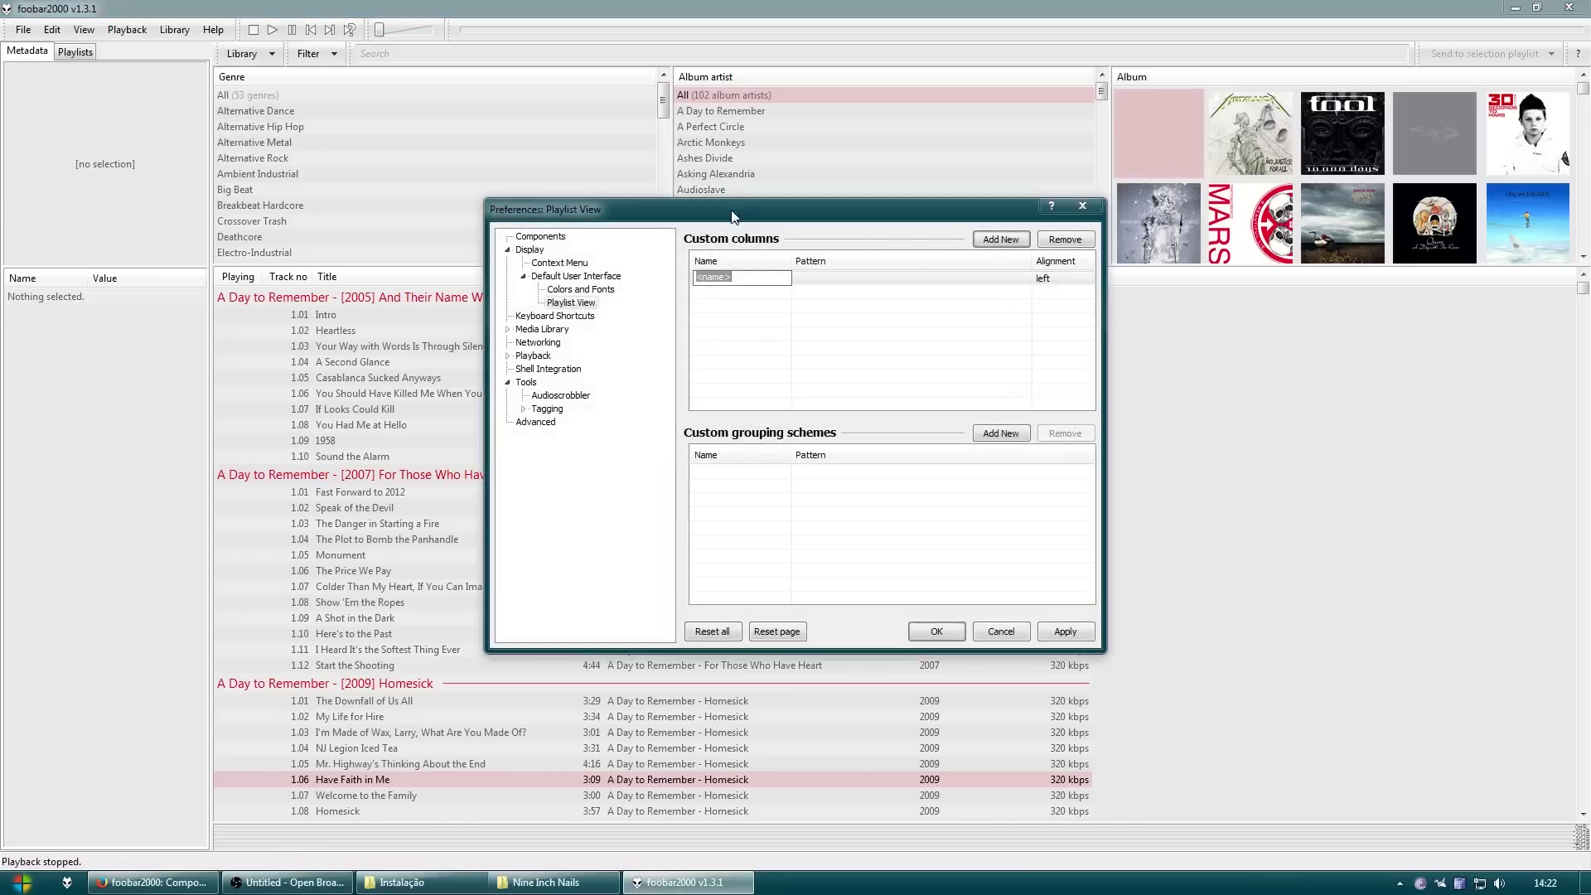
drag(734, 216, 623, 382)
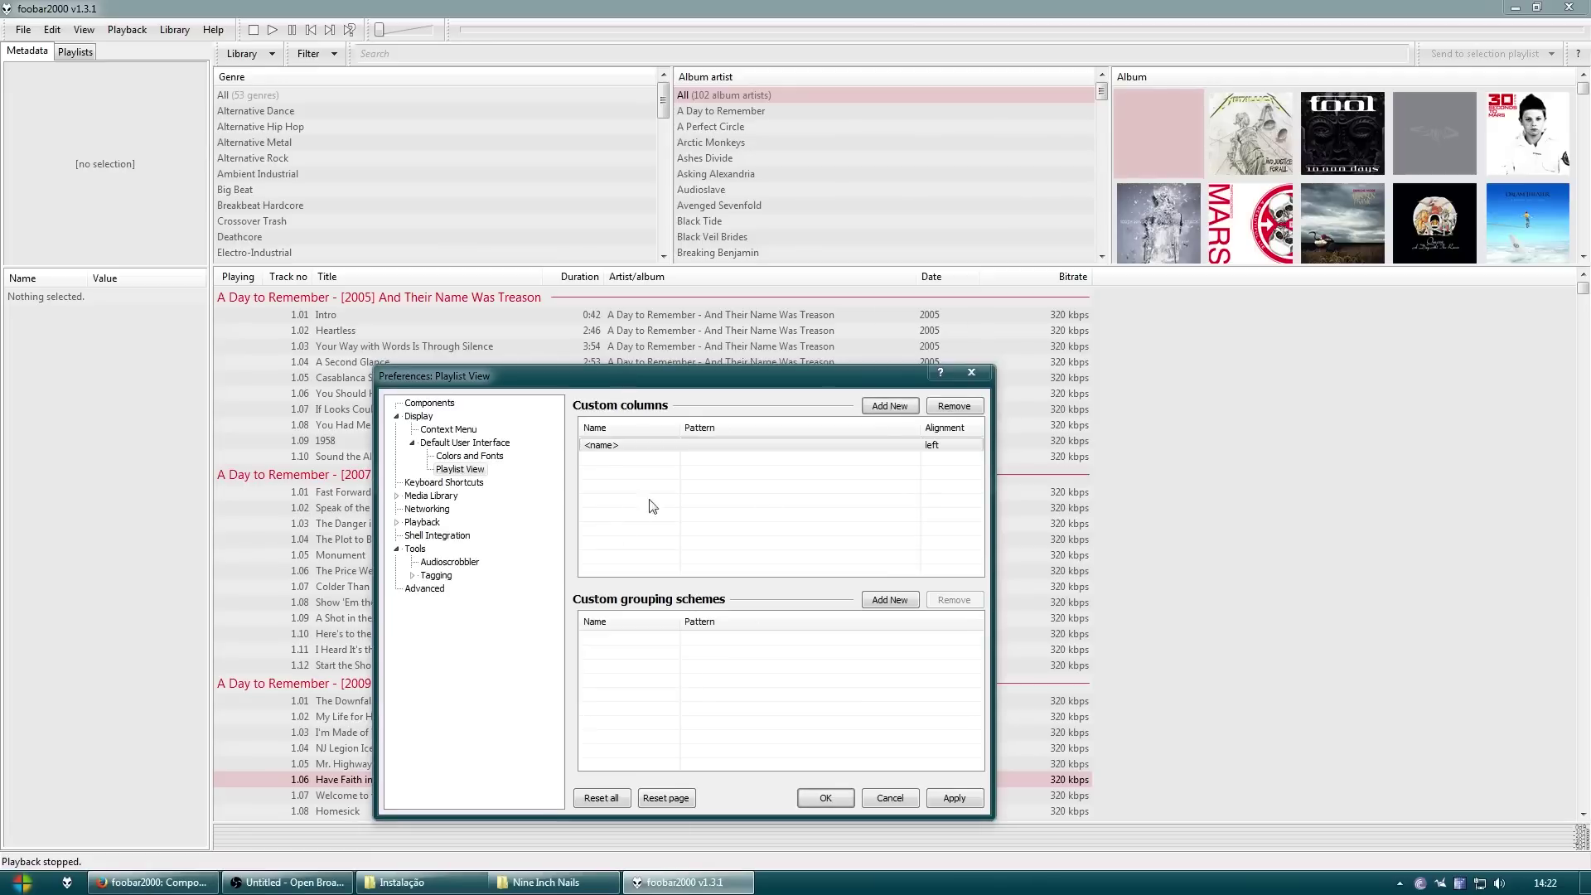
click(604, 445)
text(Artist/)
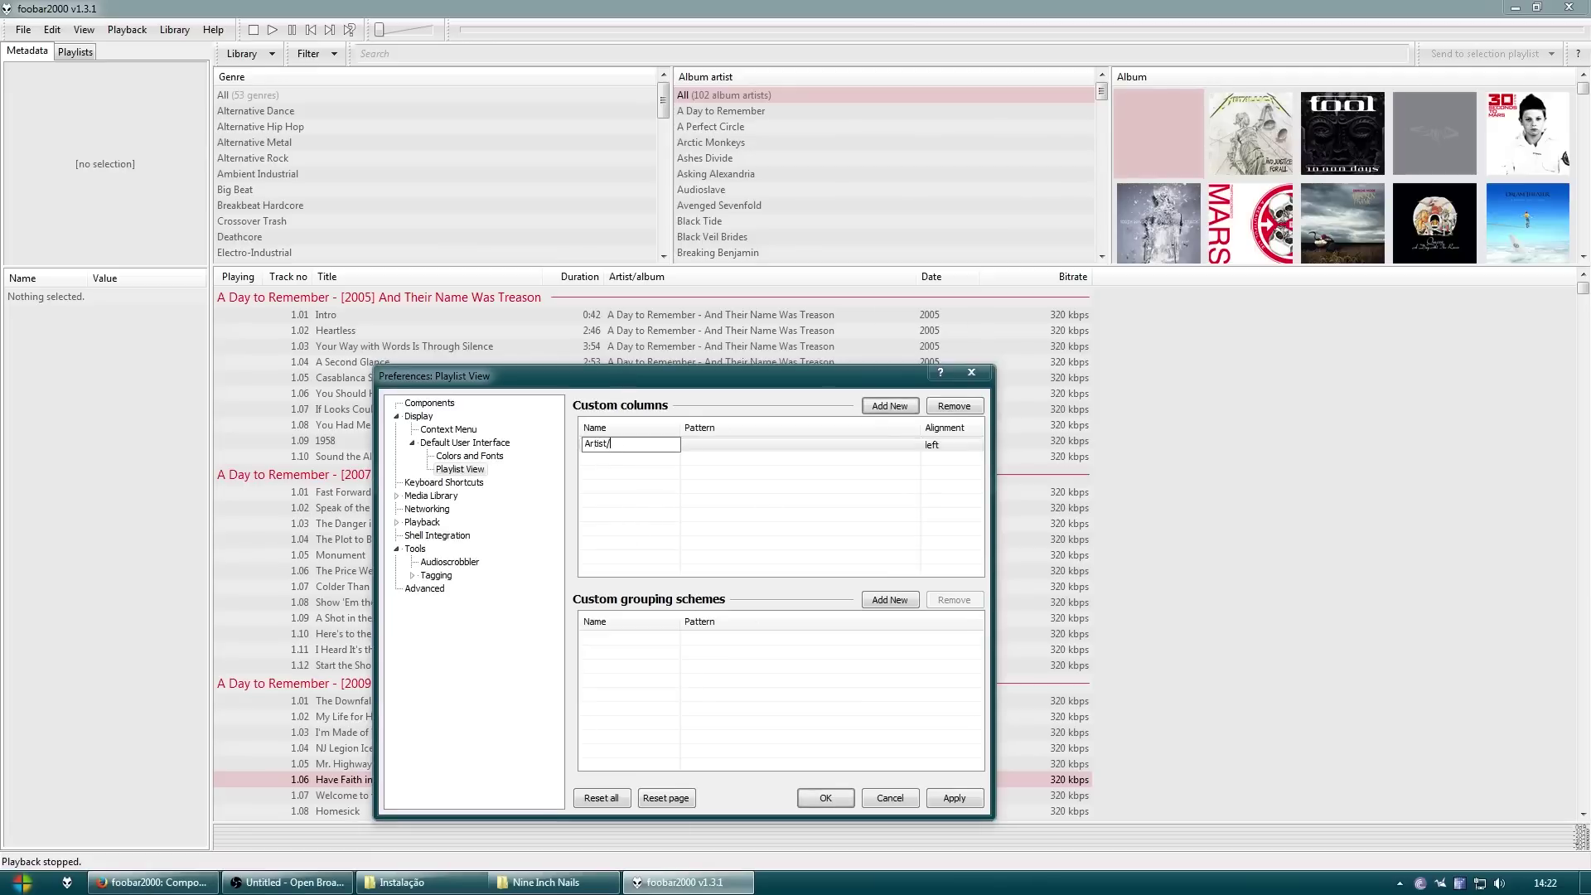
text(date/album)
Set the custom column's pattern to %<artist>% - '['[%date%]']' [%album%] and apply the preferences
click(739, 450)
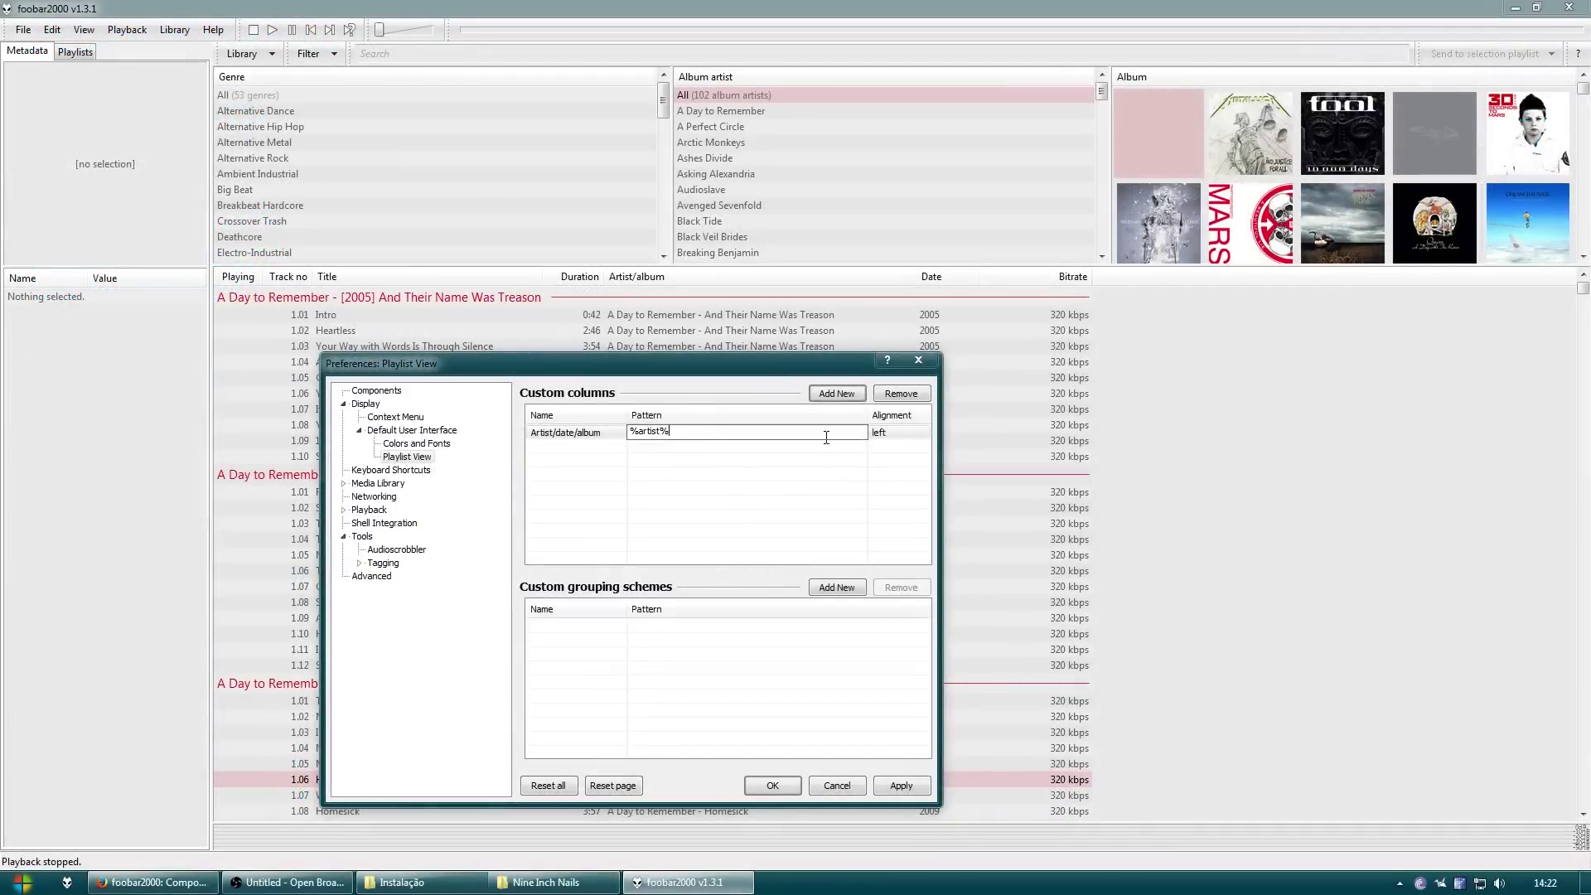
text(<)
text(])
text(')
text([[)
text(%)
text(date%)
text(]')
text(%)
text(album%)
text(])
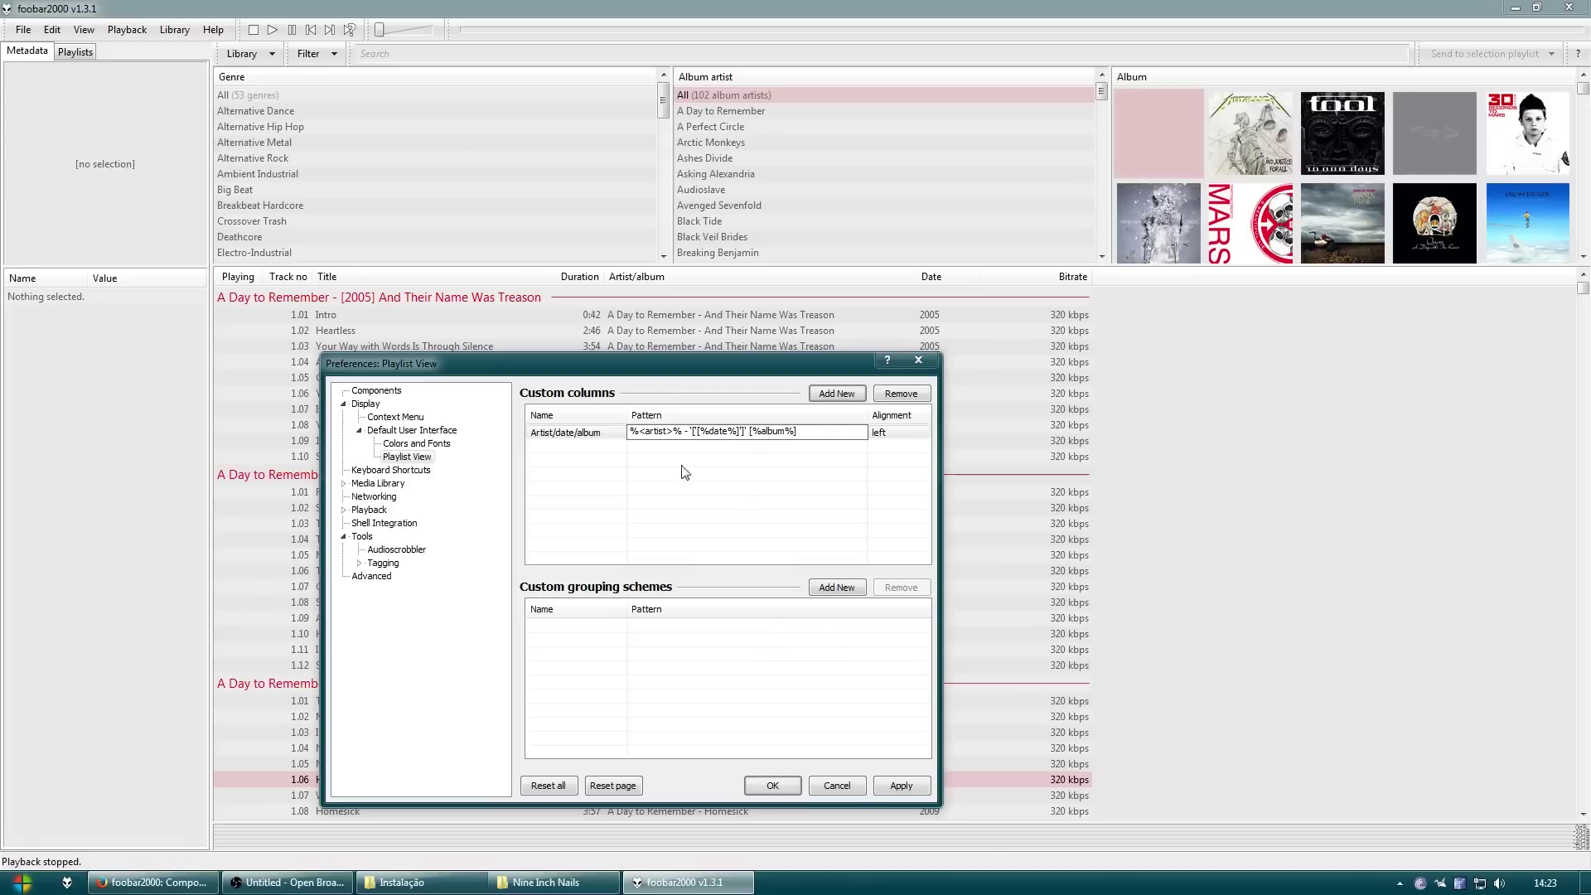
click(754, 487)
click(901, 786)
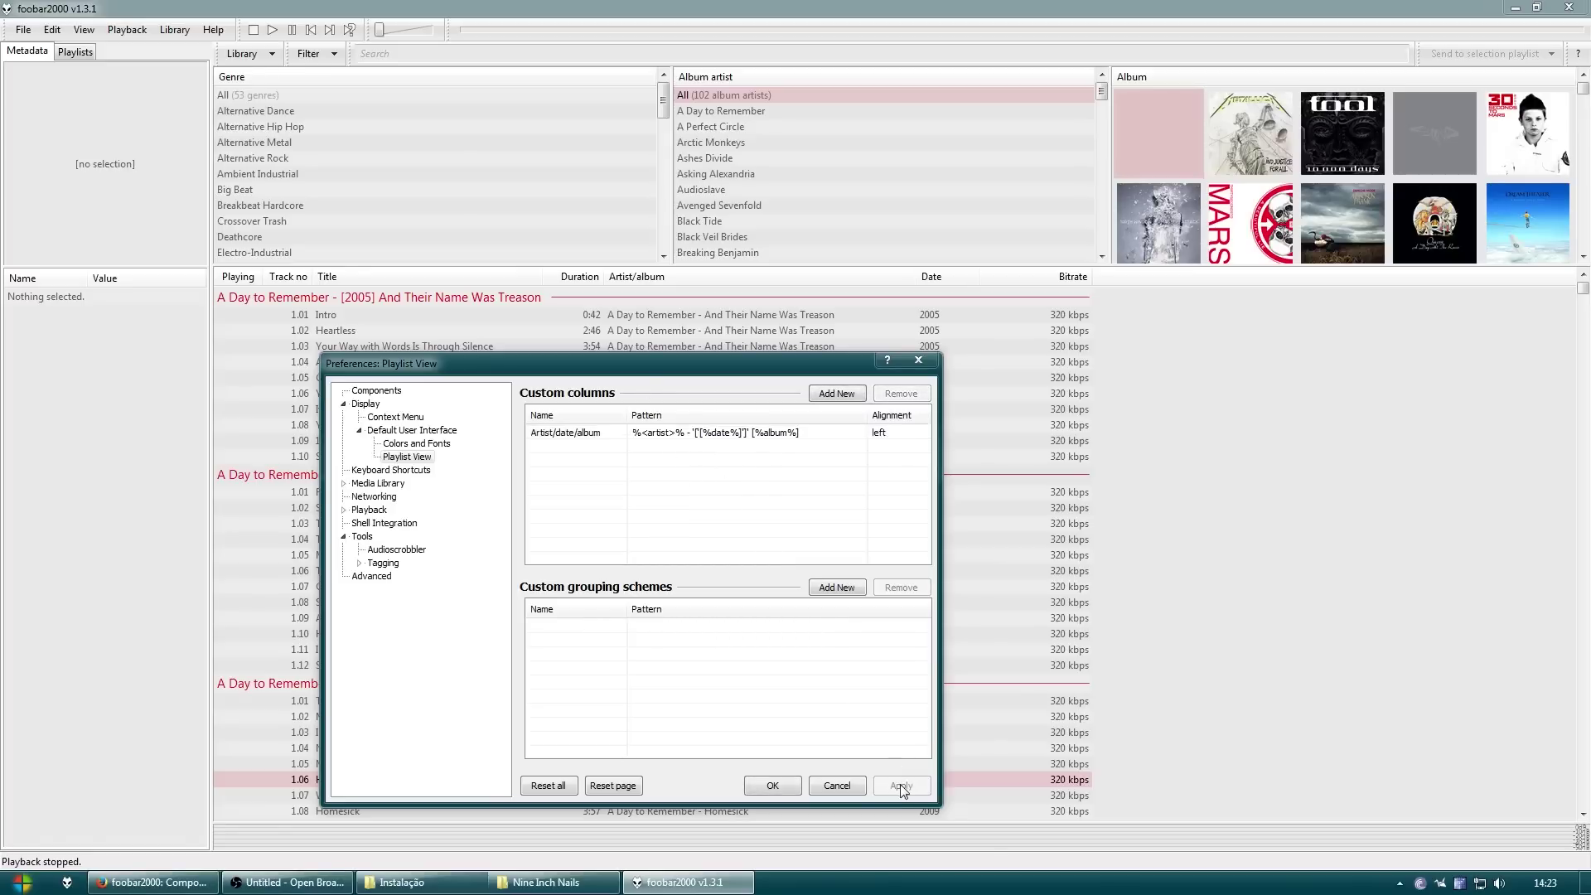
click(773, 791)
Show the Artist/date/album column in the playlist and move it between the Duration and Artist/album columns
right_click(678, 267)
mouse_move(748, 281)
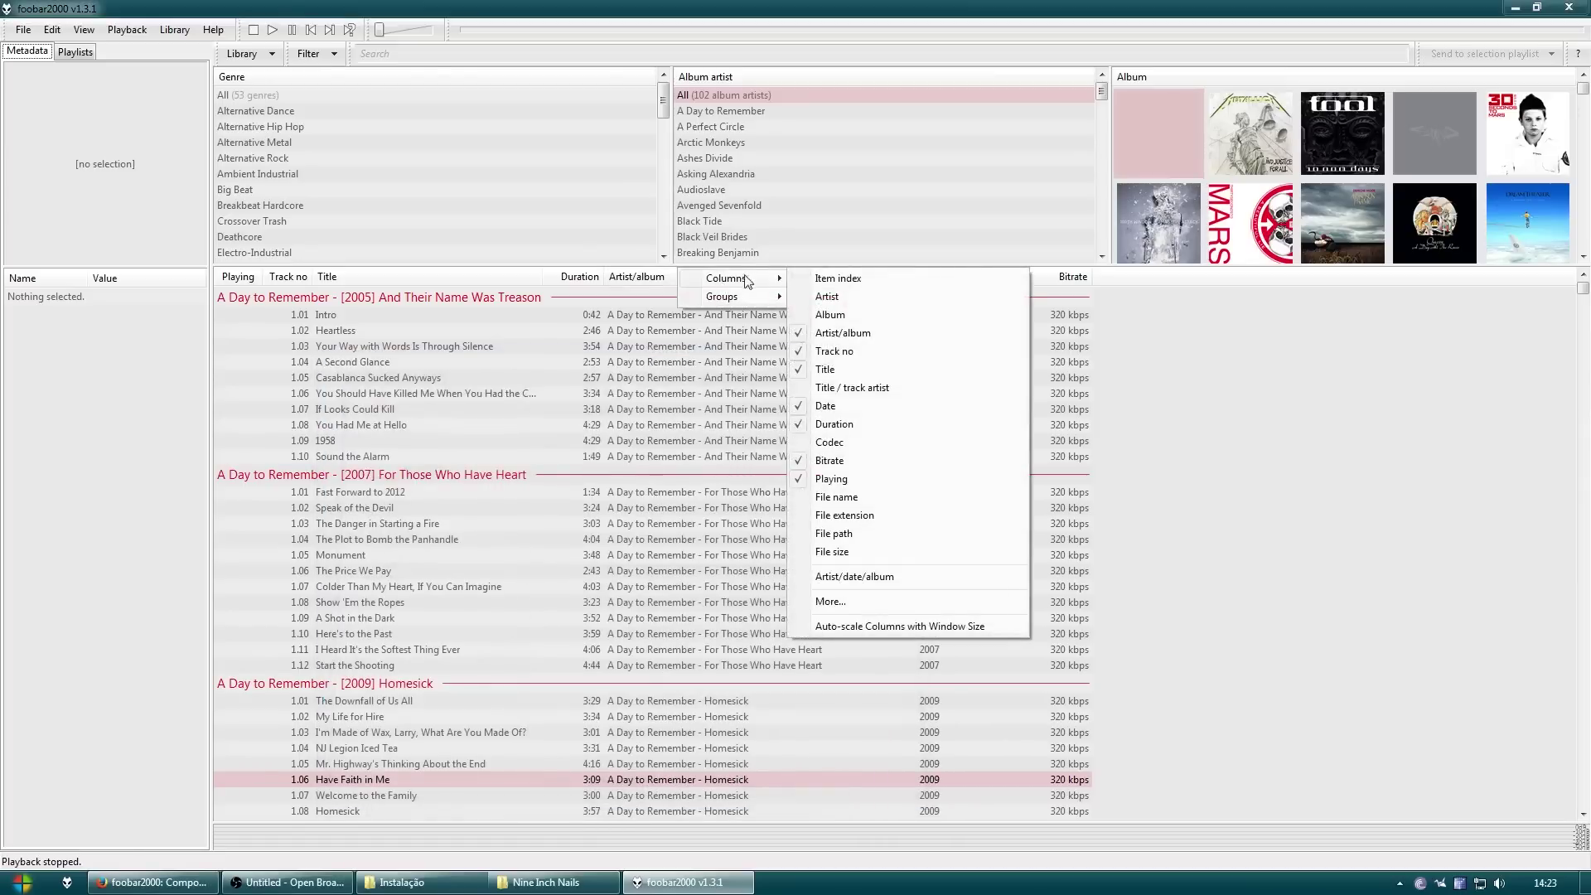
click(878, 576)
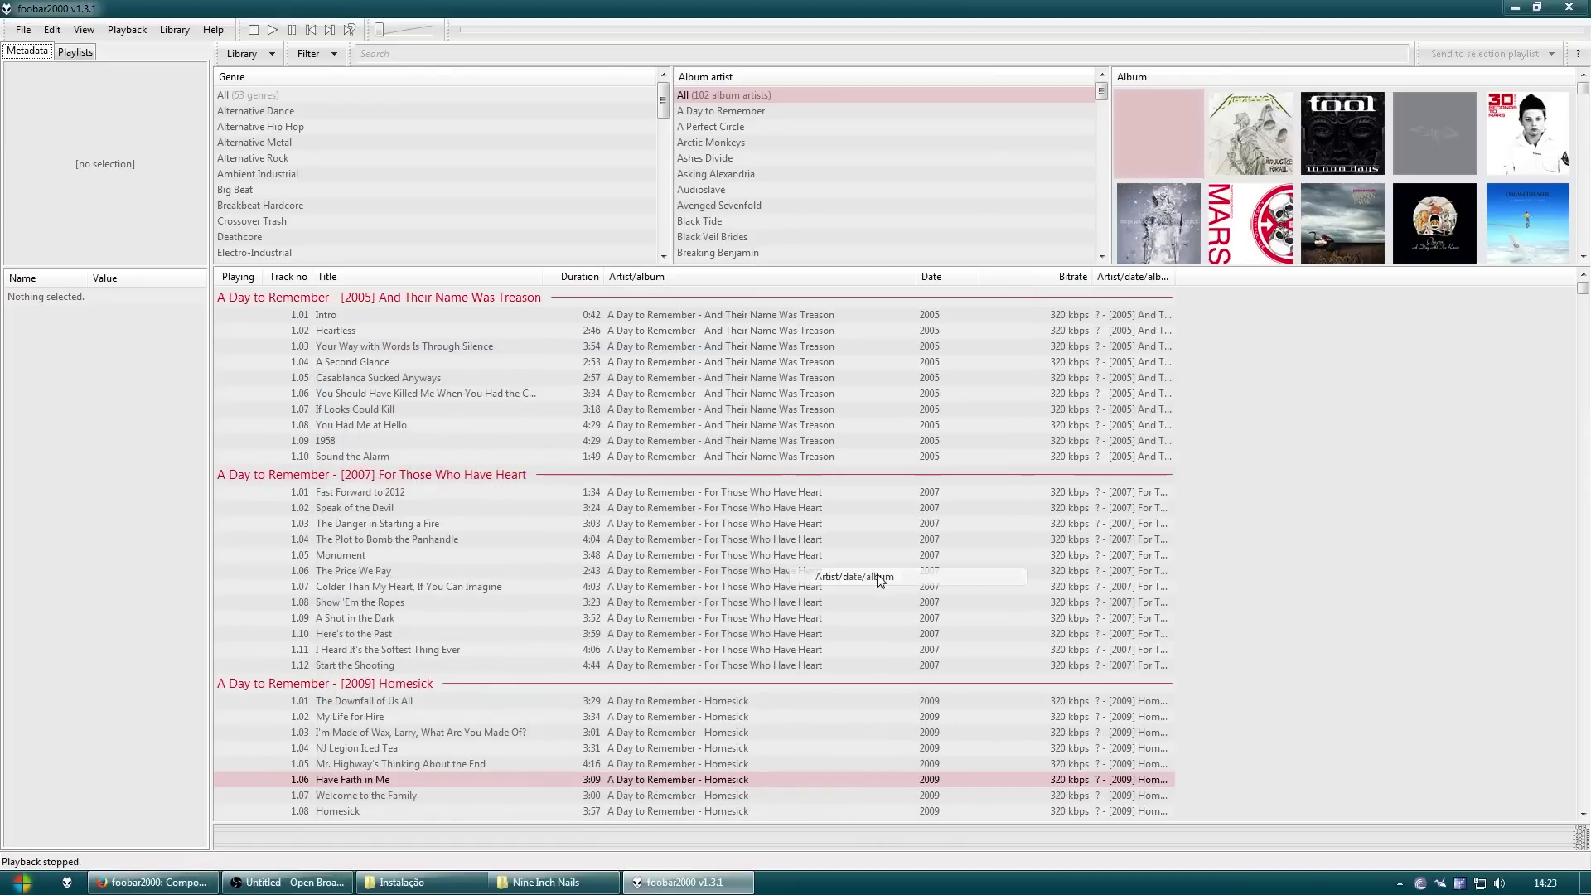
drag(1131, 277, 655, 276)
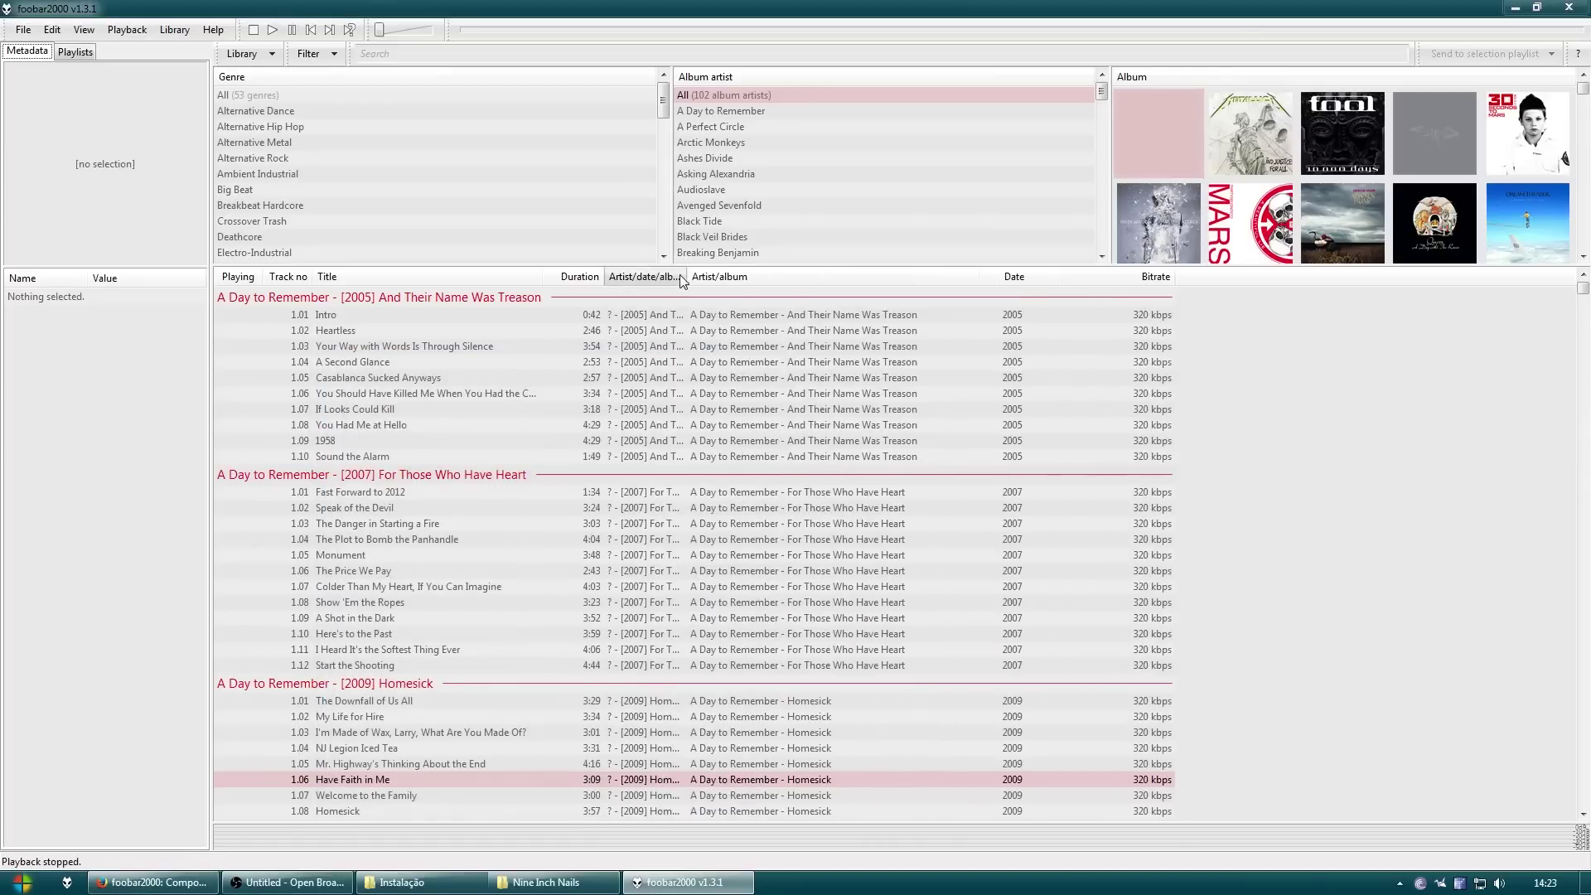
Hide the Artist/album and Date columns in the playlist
right_click(815, 274)
mouse_move(850, 290)
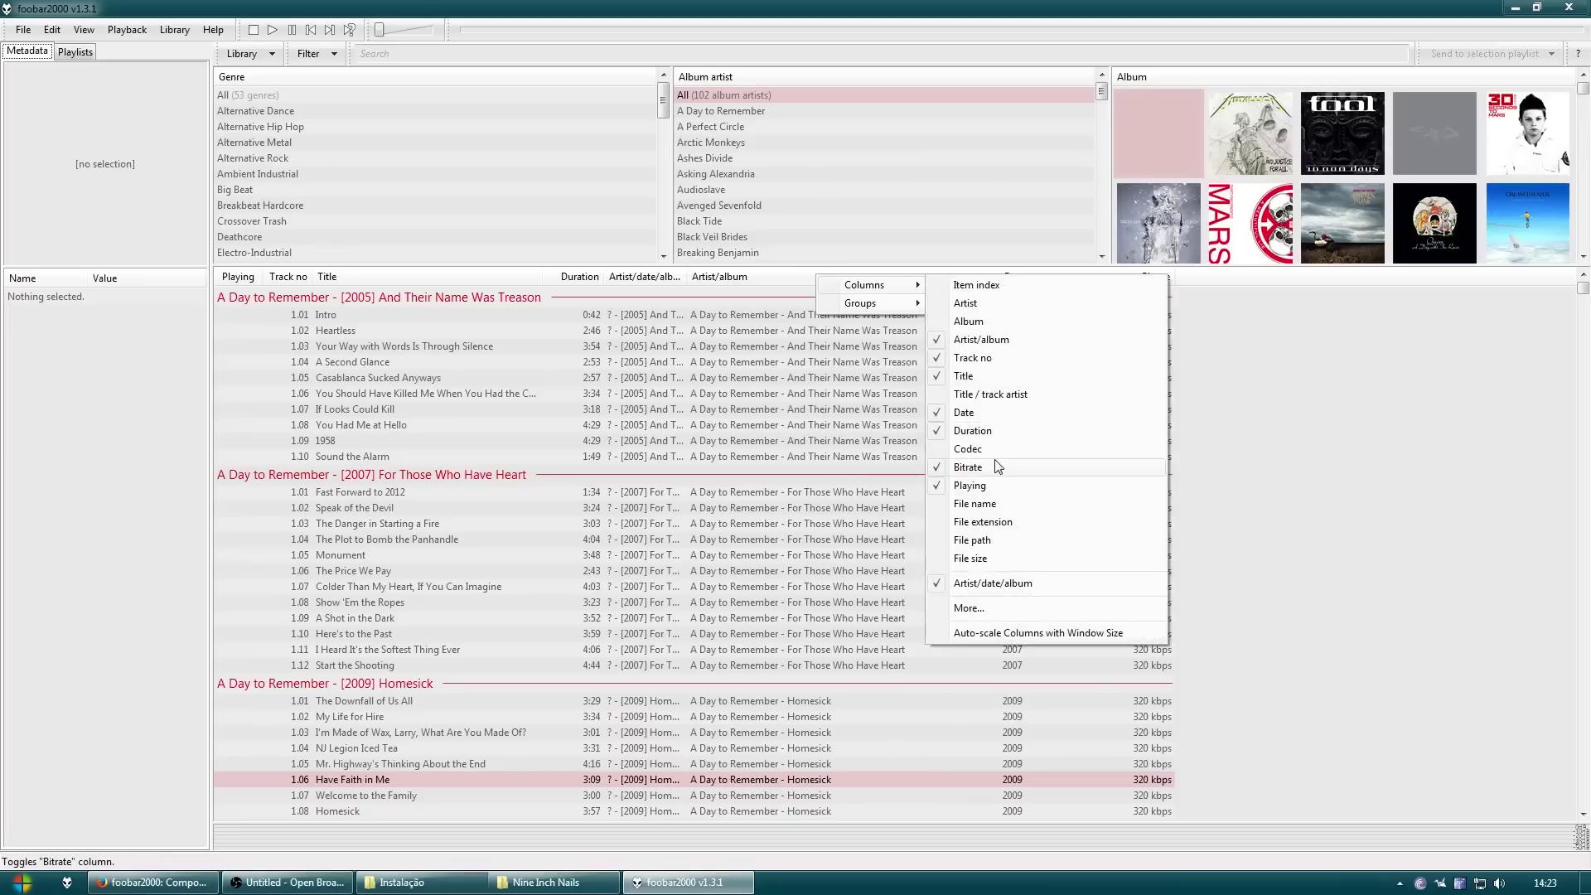
click(984, 340)
right_click(742, 280)
mouse_move(790, 300)
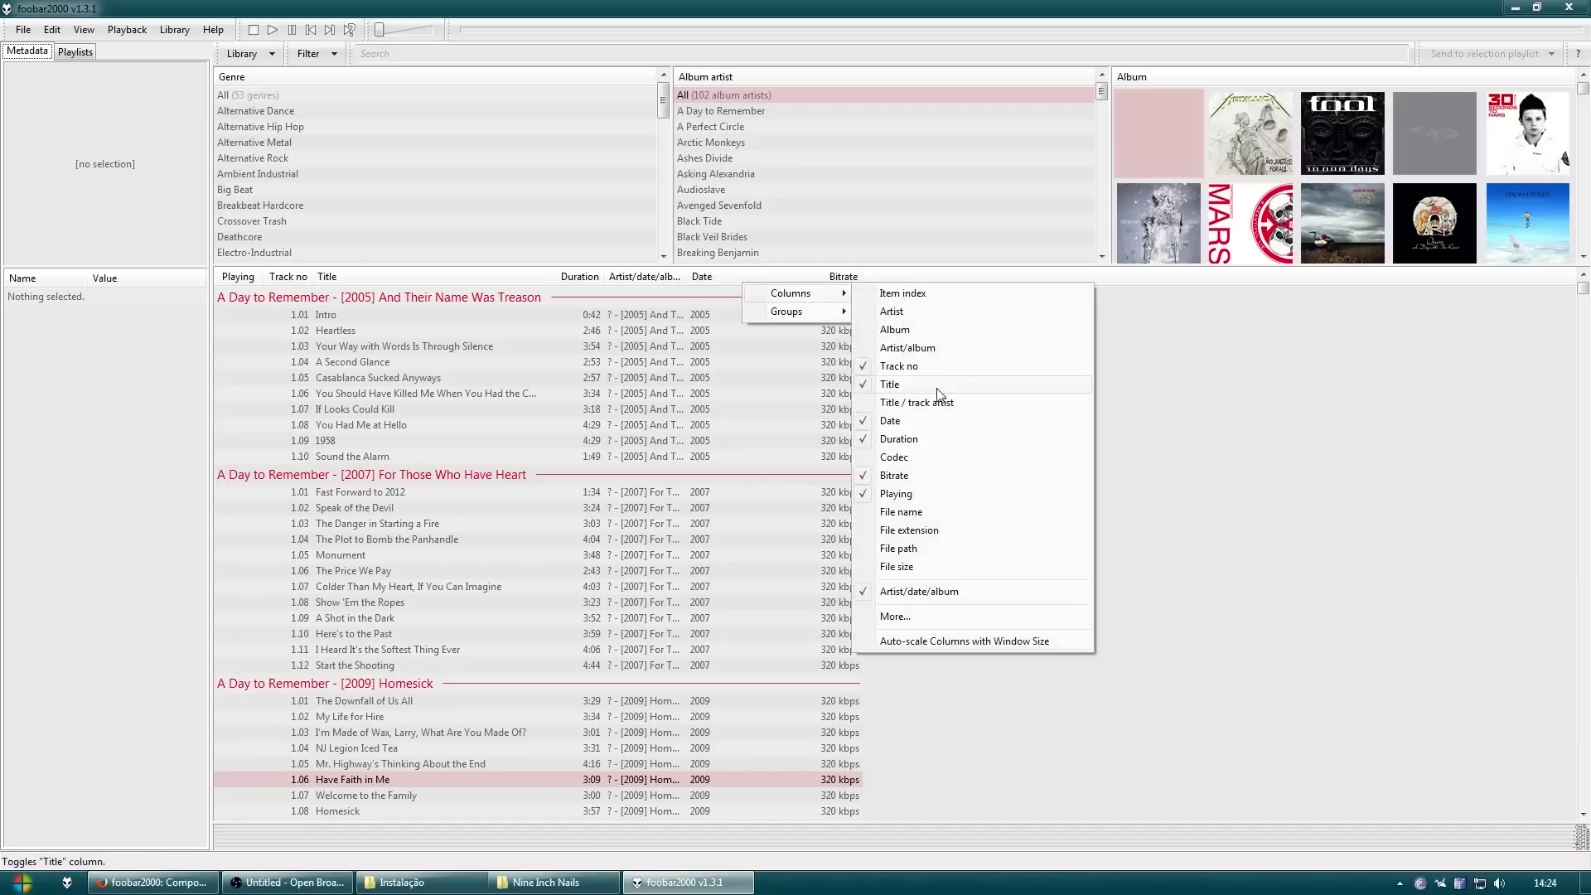
click(928, 420)
Widen the Artist/date/album playlist column, correct its pattern to <%artist%> - '['[%date%]']' [%album%] and apply the preferences
drag(689, 278, 1048, 278)
right_click(703, 285)
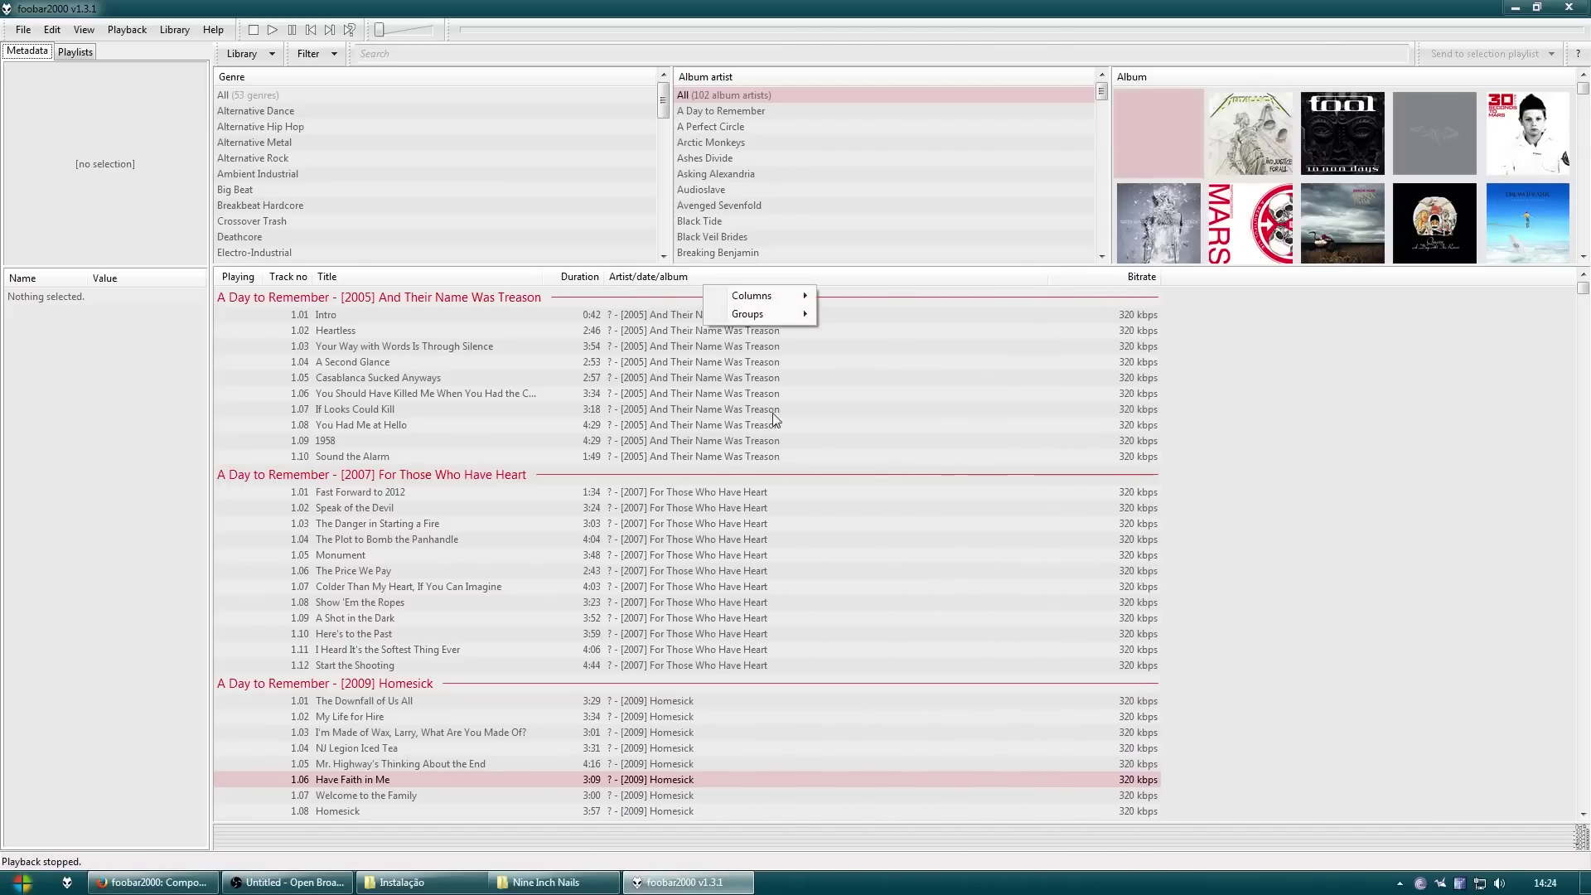
mouse_move(771, 296)
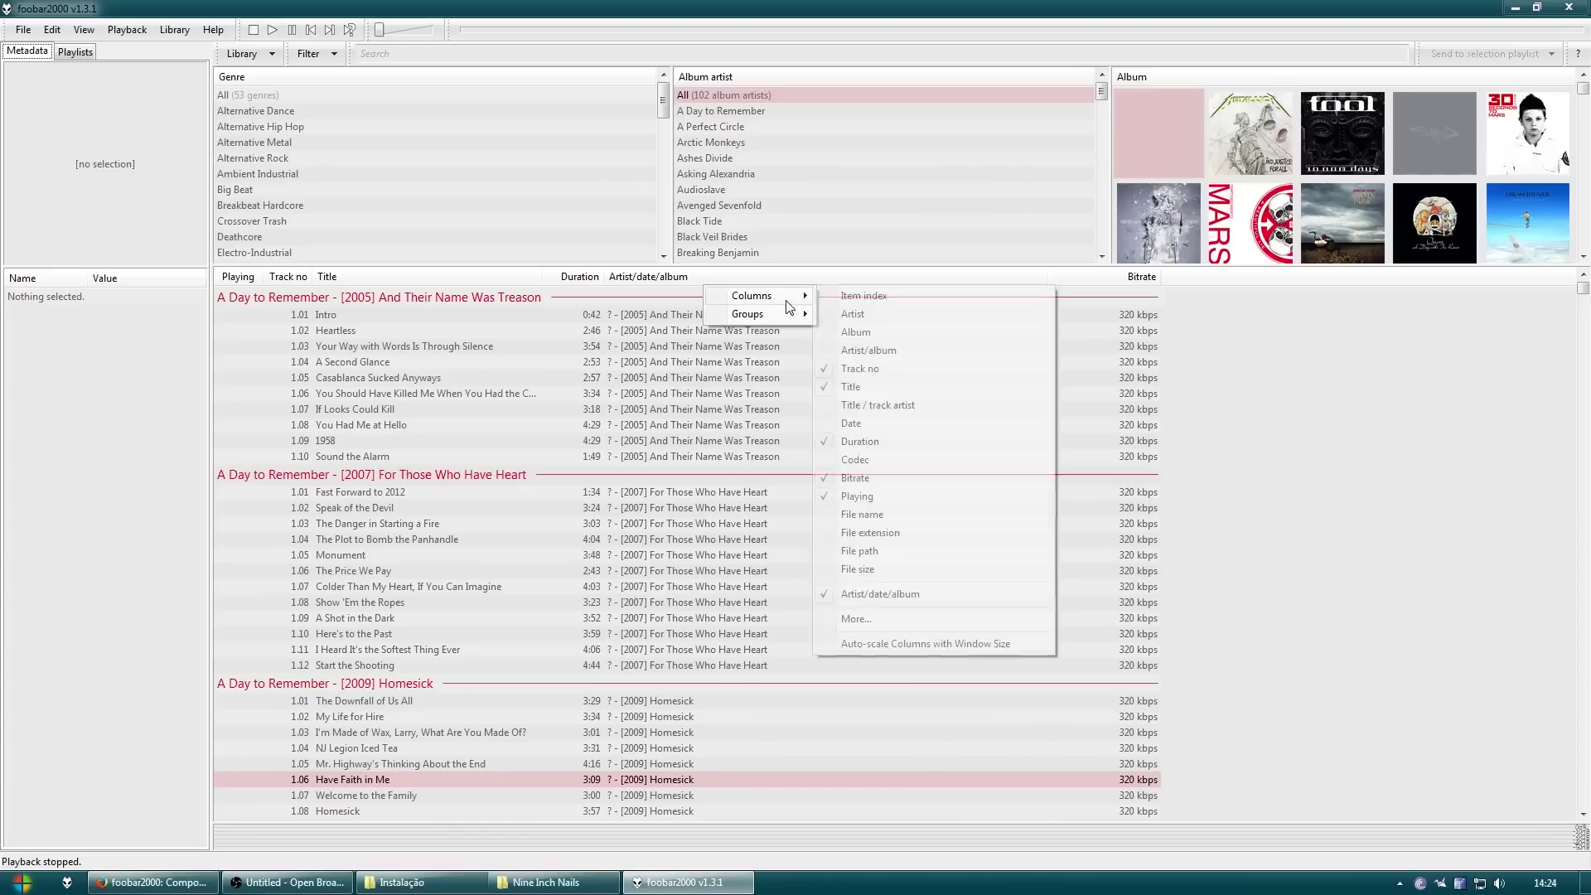
click(914, 623)
double_click(650, 432)
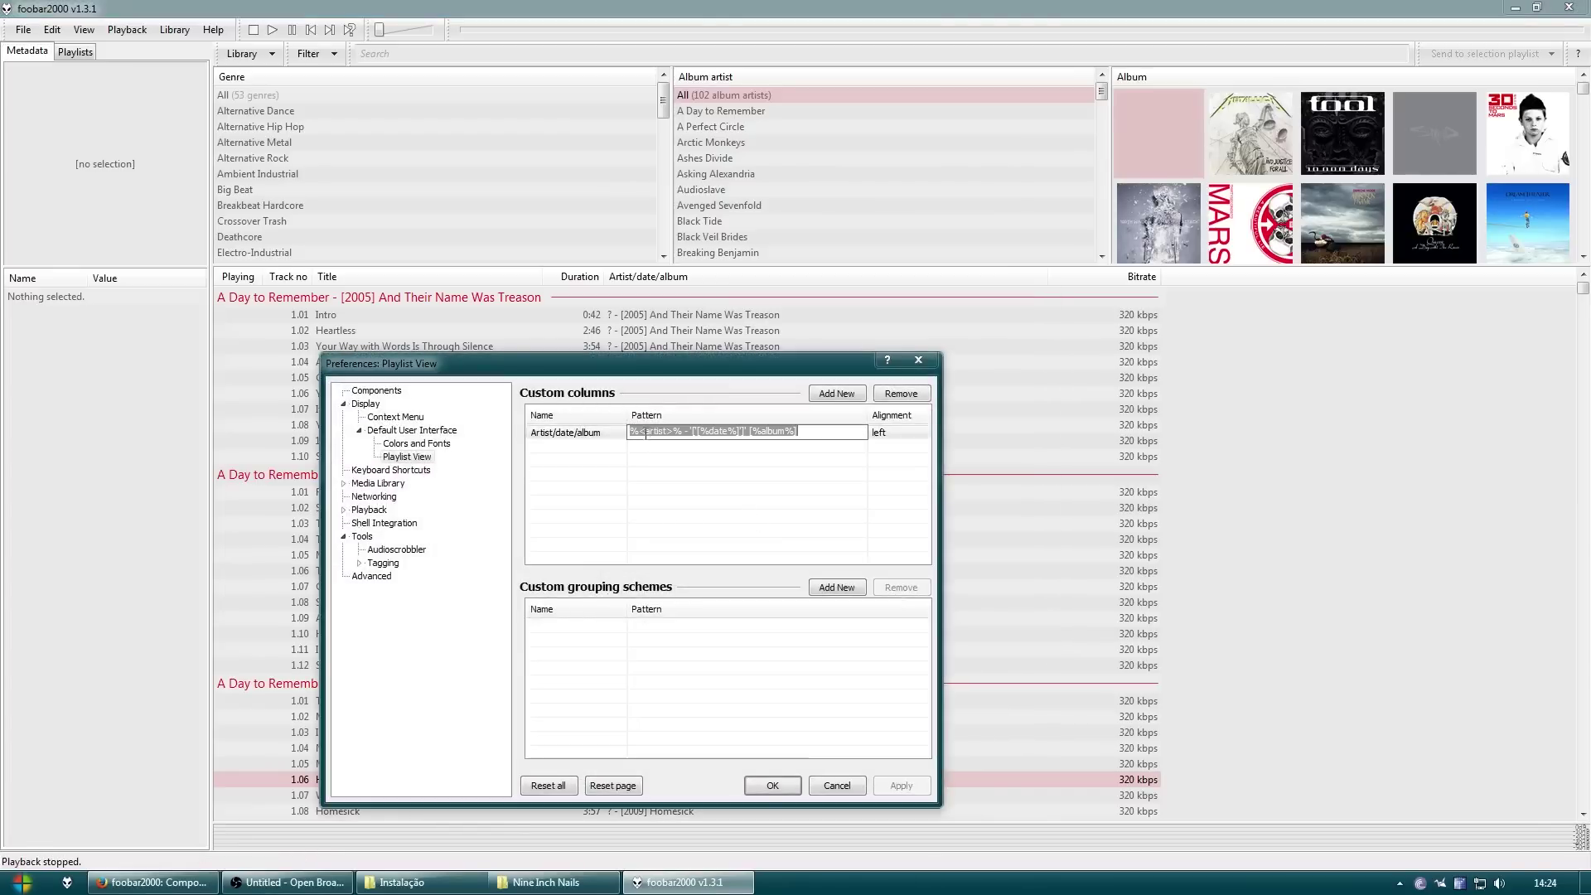
click(648, 432)
key(BackSpace)
key(Right)
key(Right)
key(Right)
key(Right)
key(Right)
key(Right)
key(Delete)
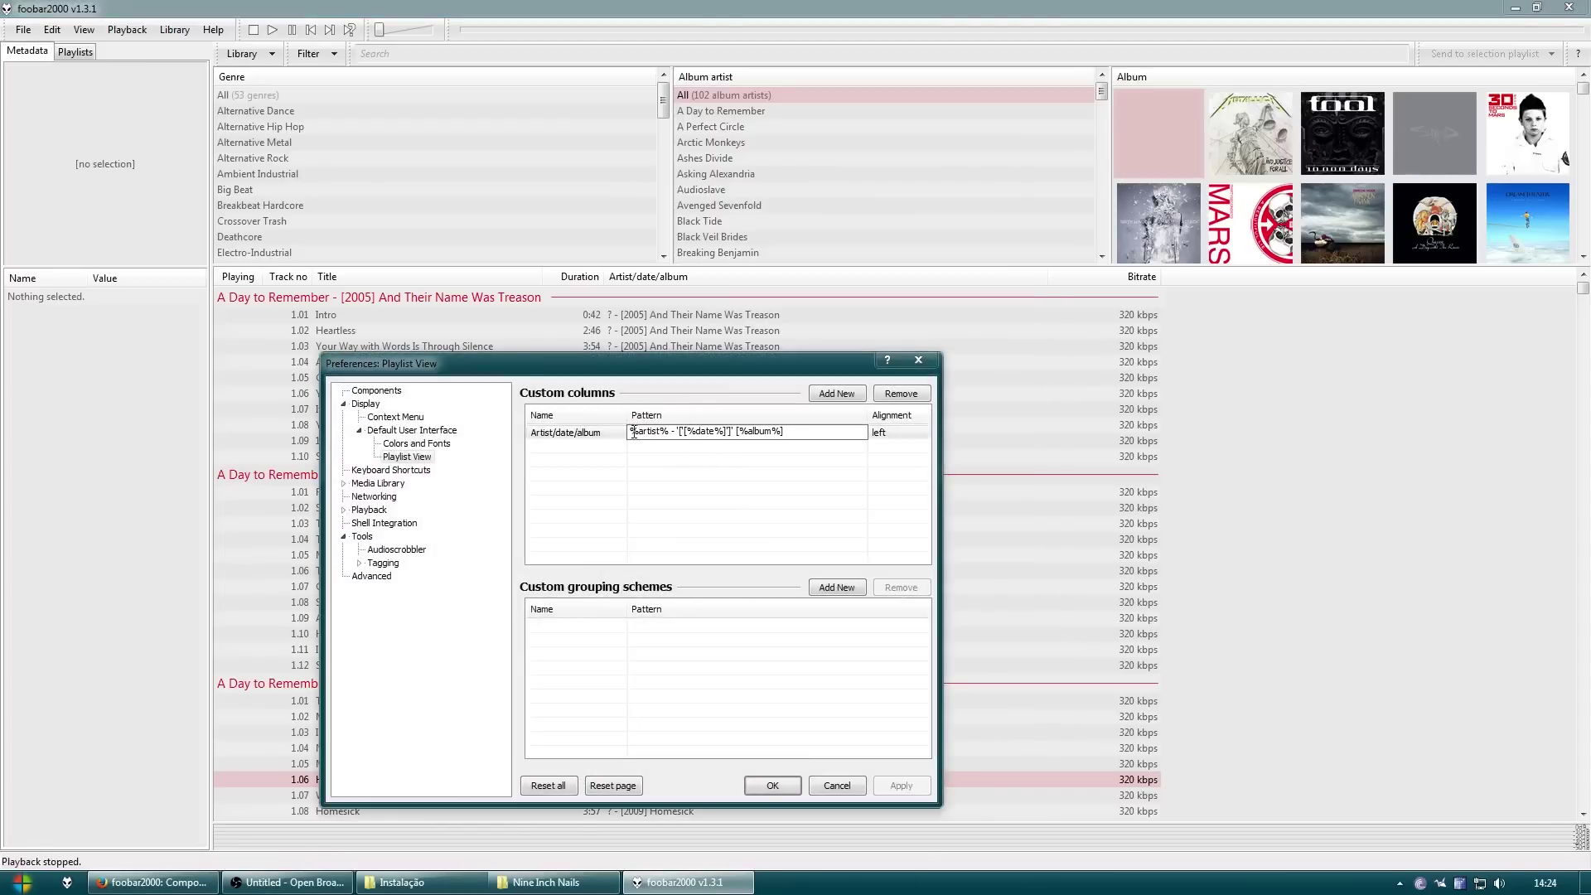
text(<)
text(>)
click(843, 737)
click(901, 785)
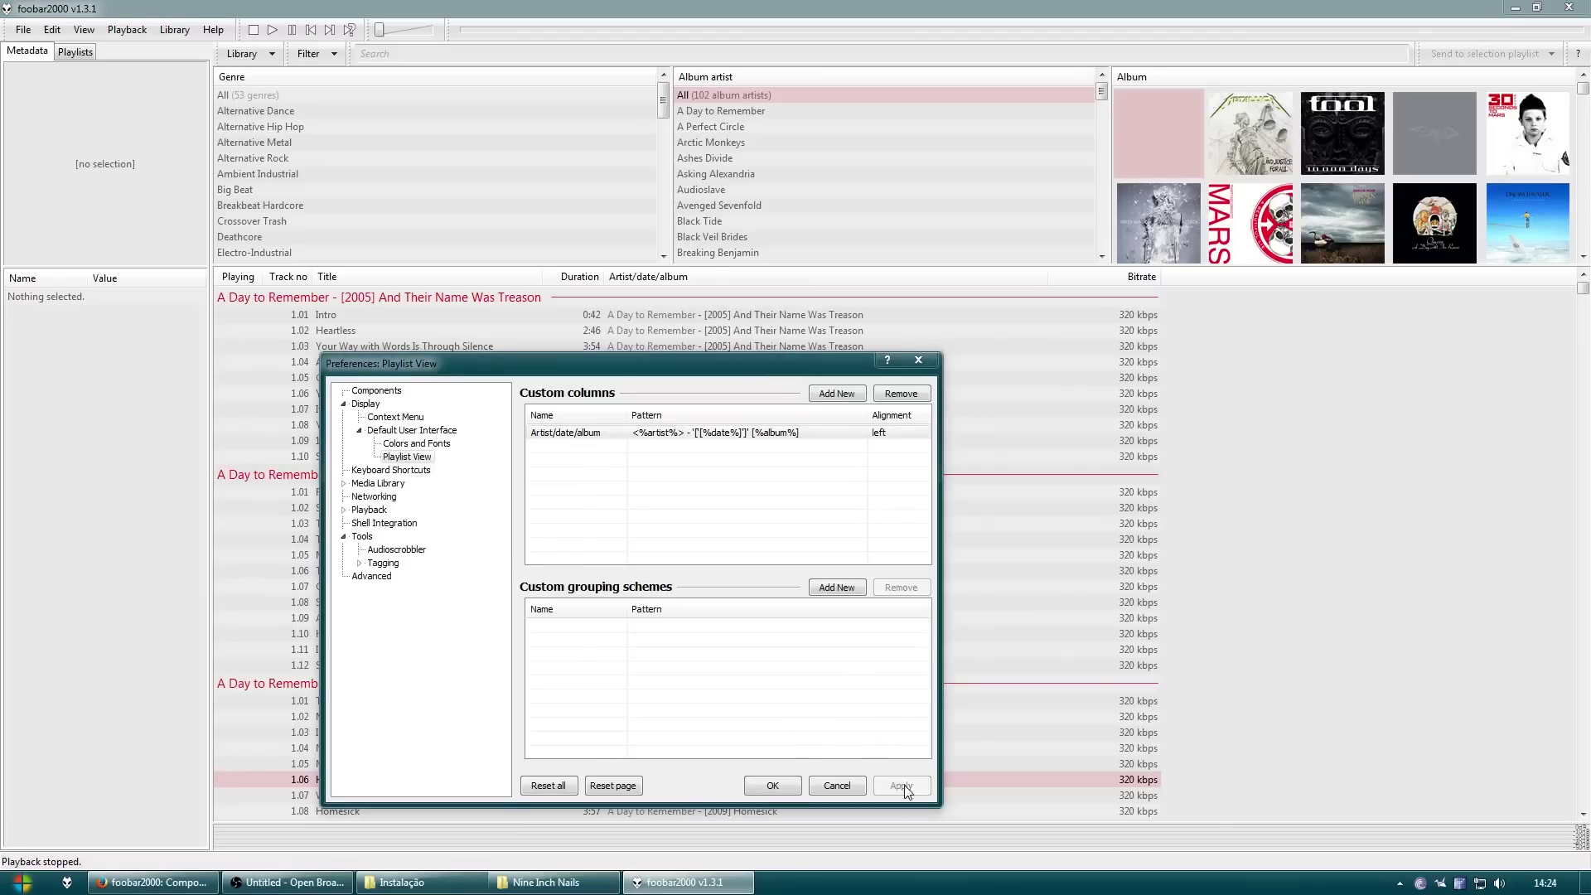
click(772, 784)
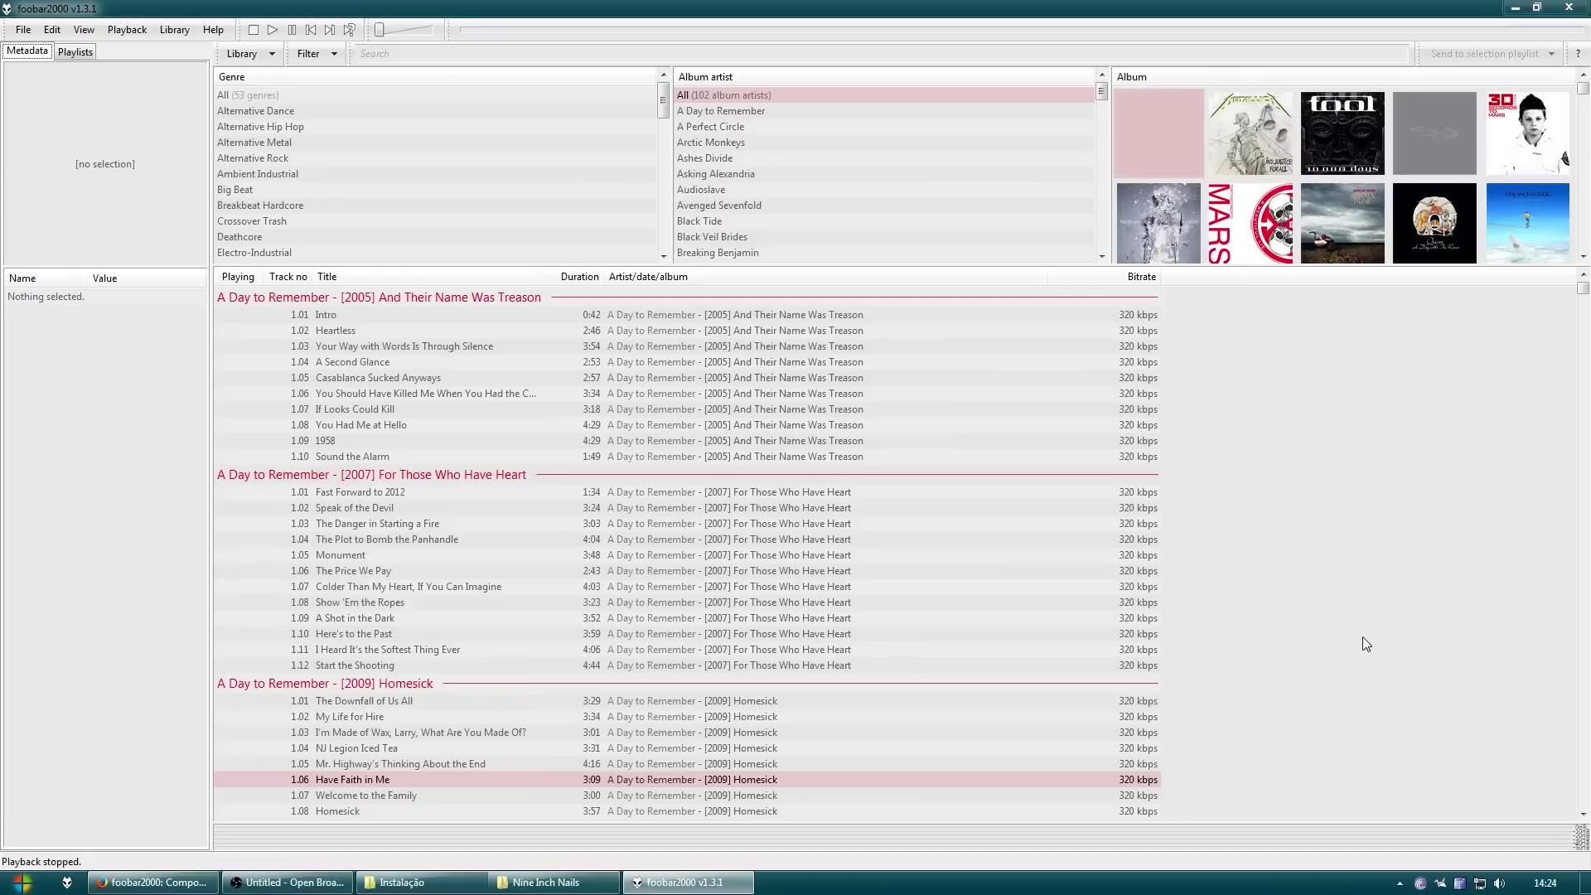
Widen the Artist/date/album and Title columns in the playlist
drag(1047, 277, 1140, 278)
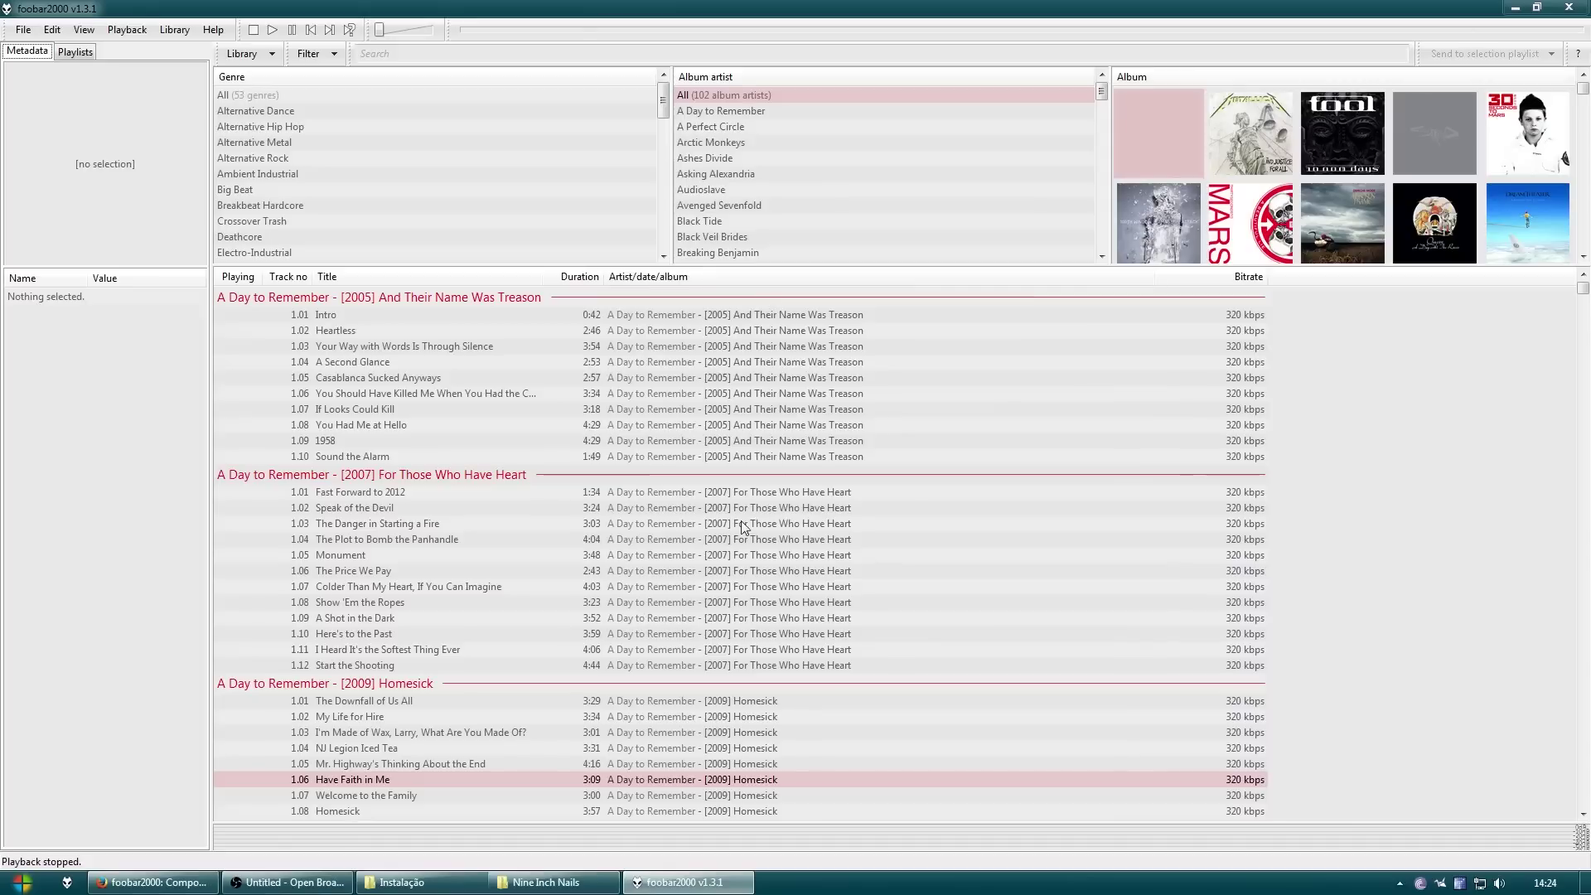
drag(545, 278, 598, 278)
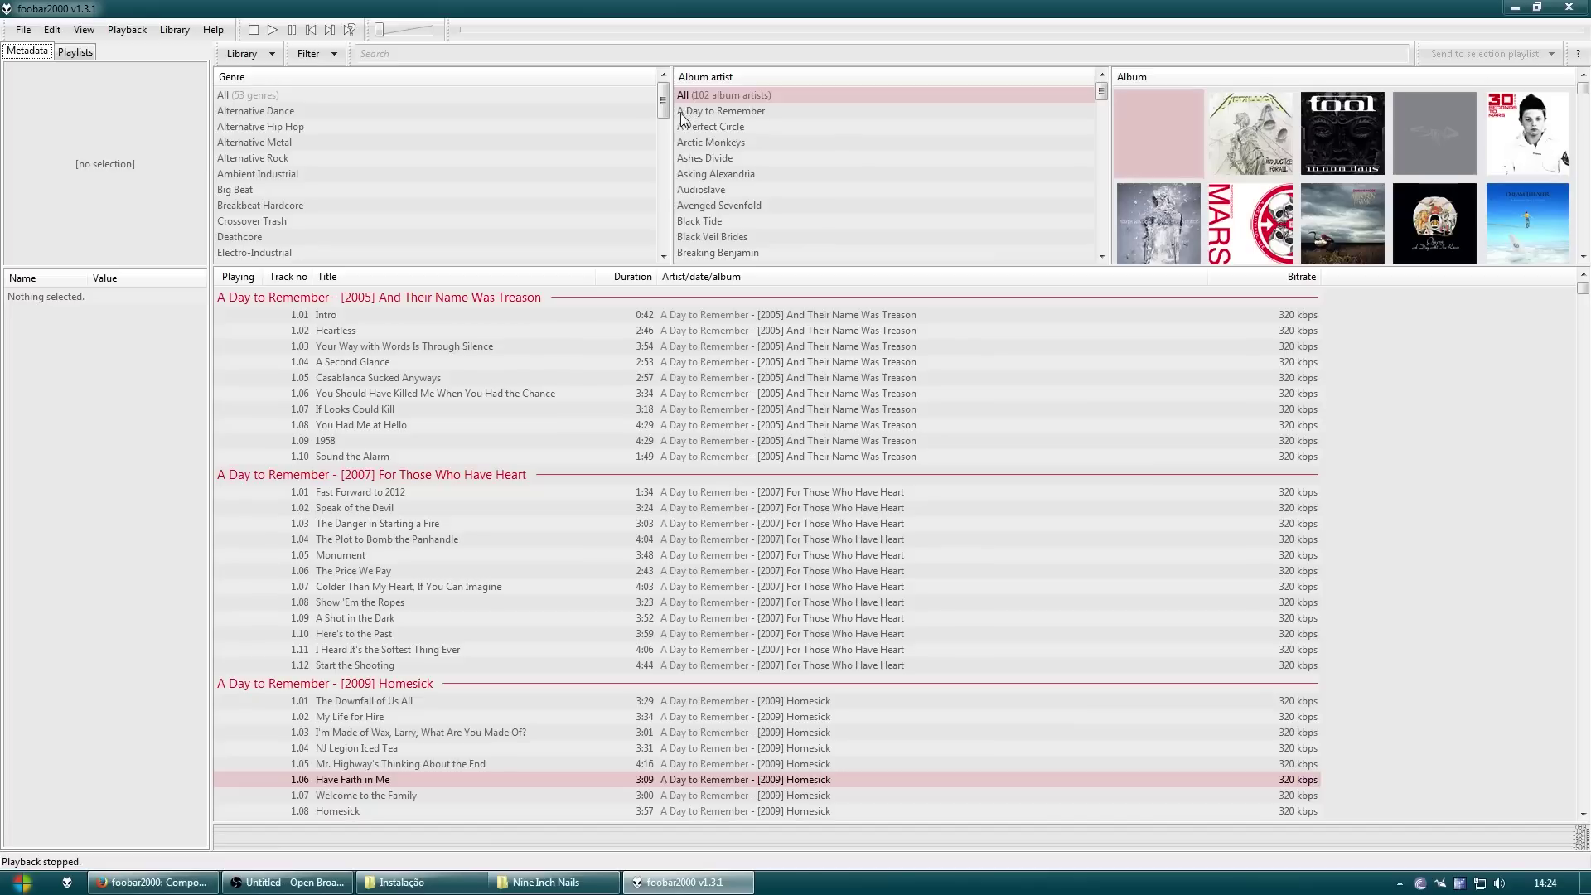
Allow multiple columns in the Album artist facet
mouse_move(1101, 93)
mouse_down()
mouse_move(1113, 226)
mouse_move(1101, 87)
mouse_up()
right_click(916, 74)
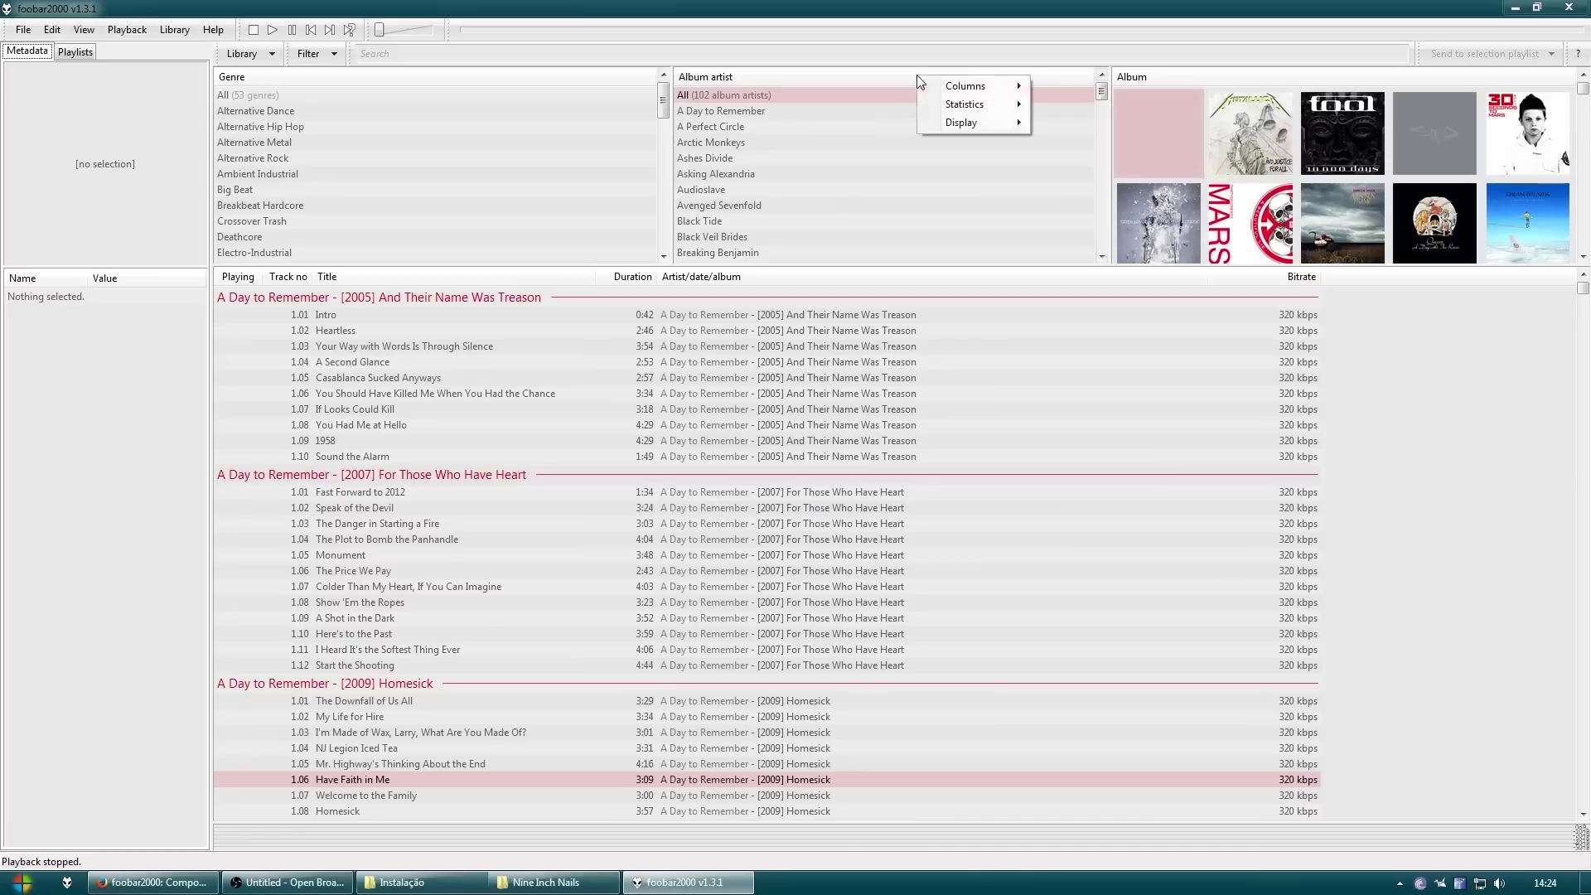
mouse_move(965, 86)
click(1125, 239)
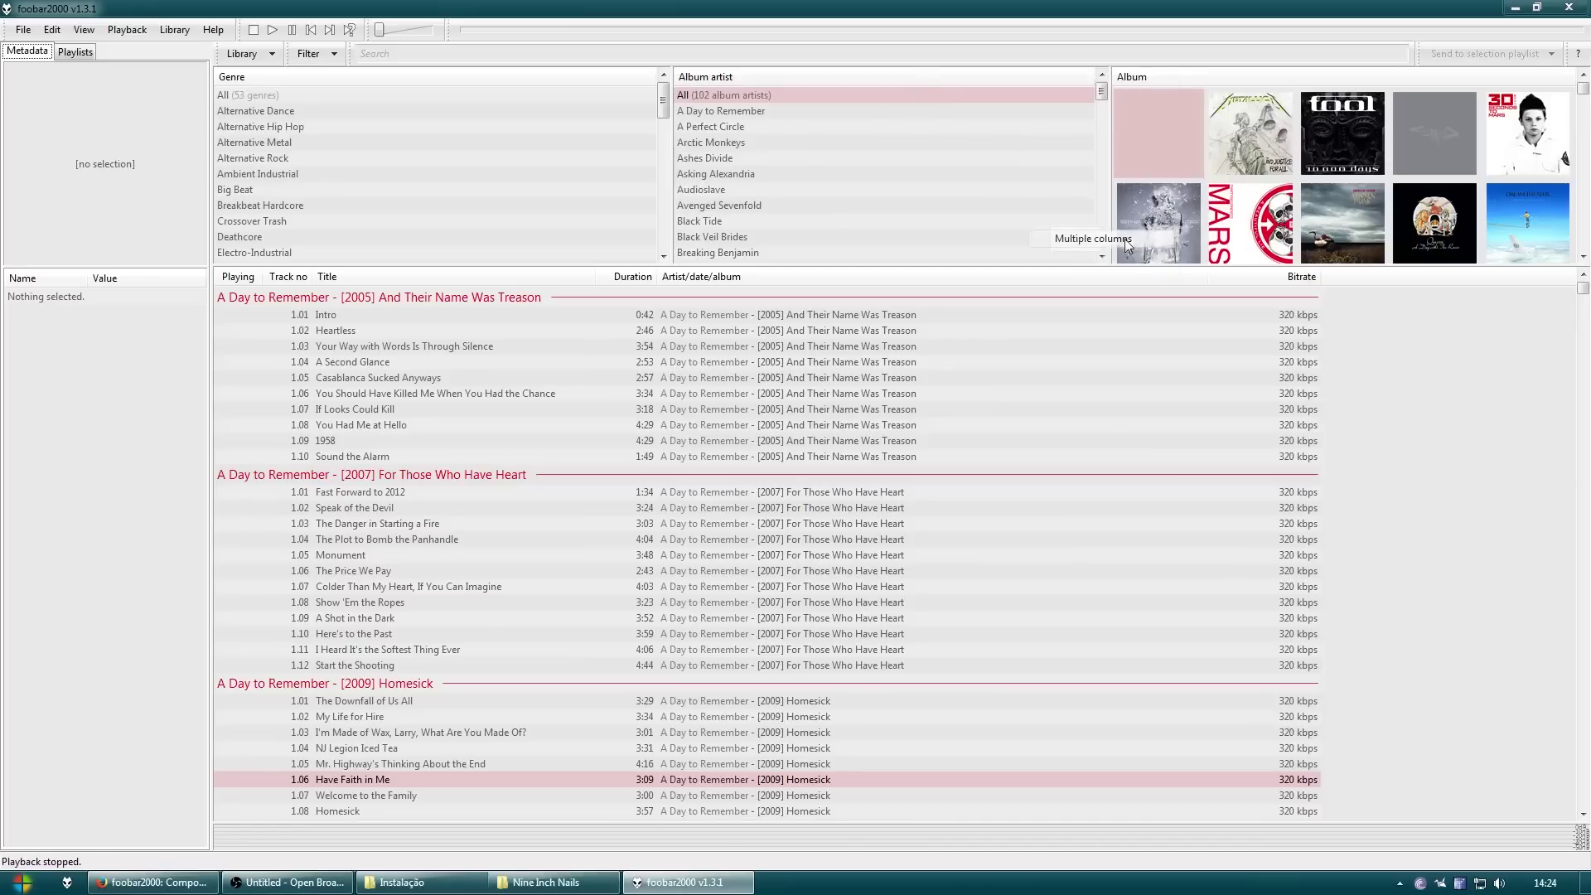
Add a new column named "Album artist (ps)" in the Facets preferences
right_click(938, 92)
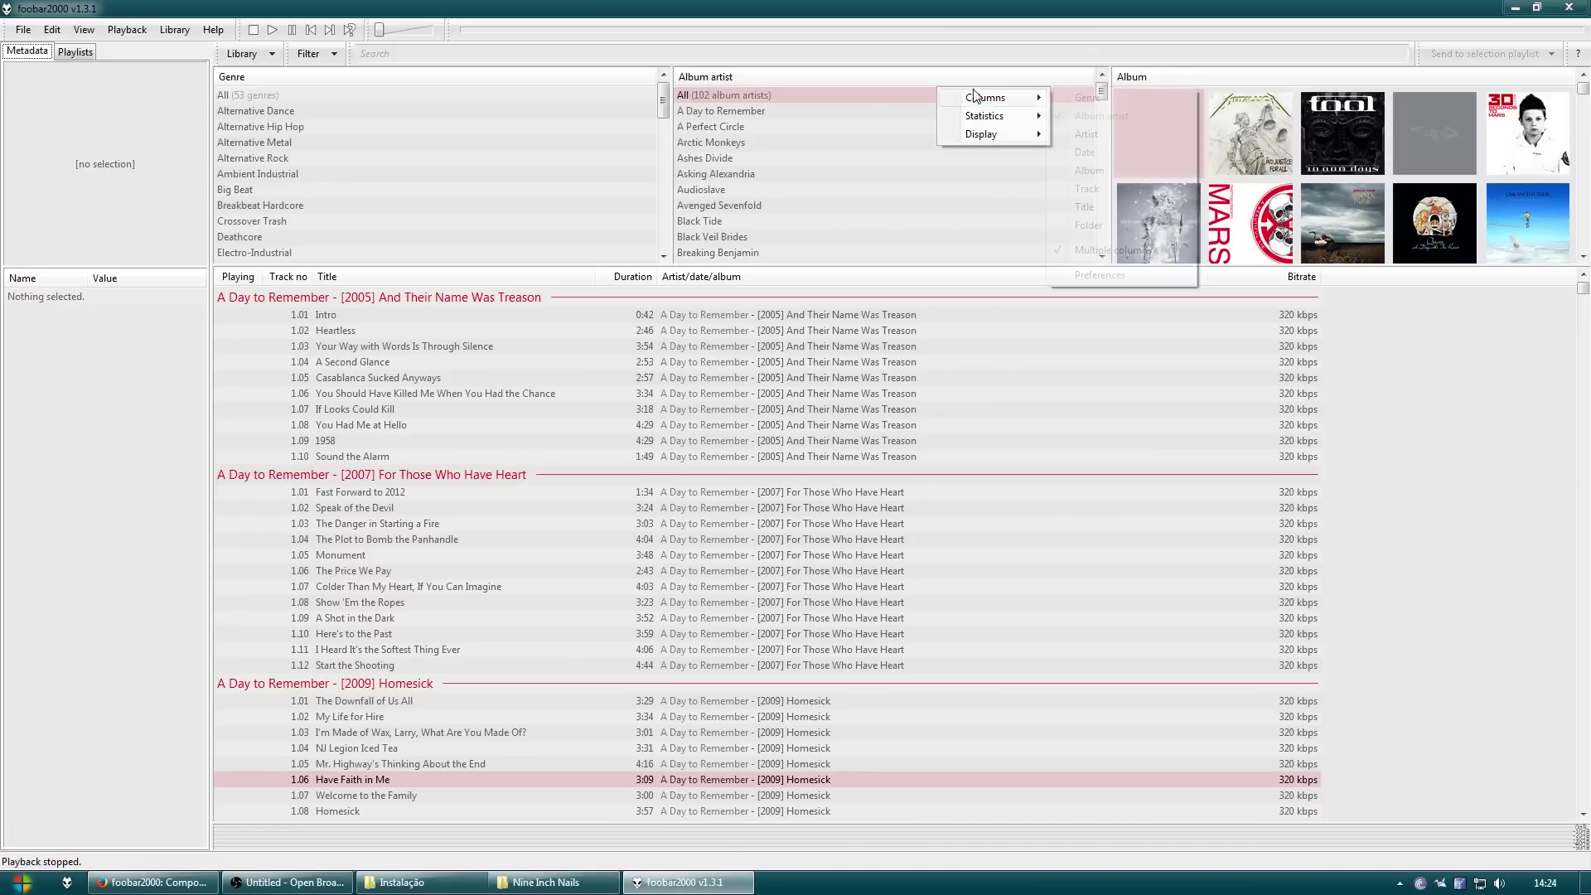
click(1123, 272)
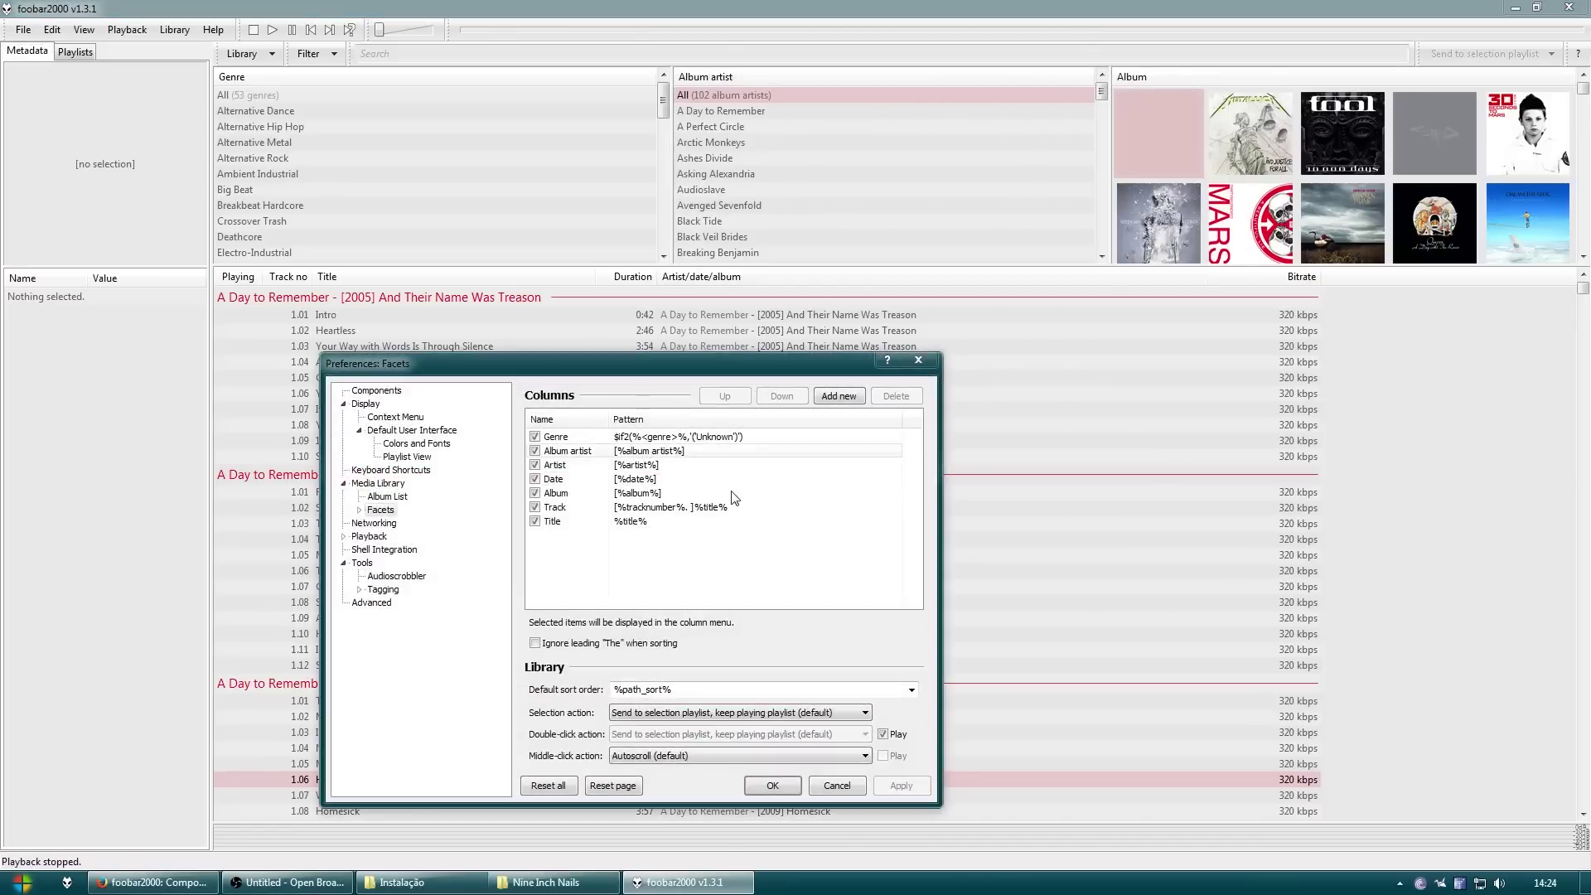
click(839, 396)
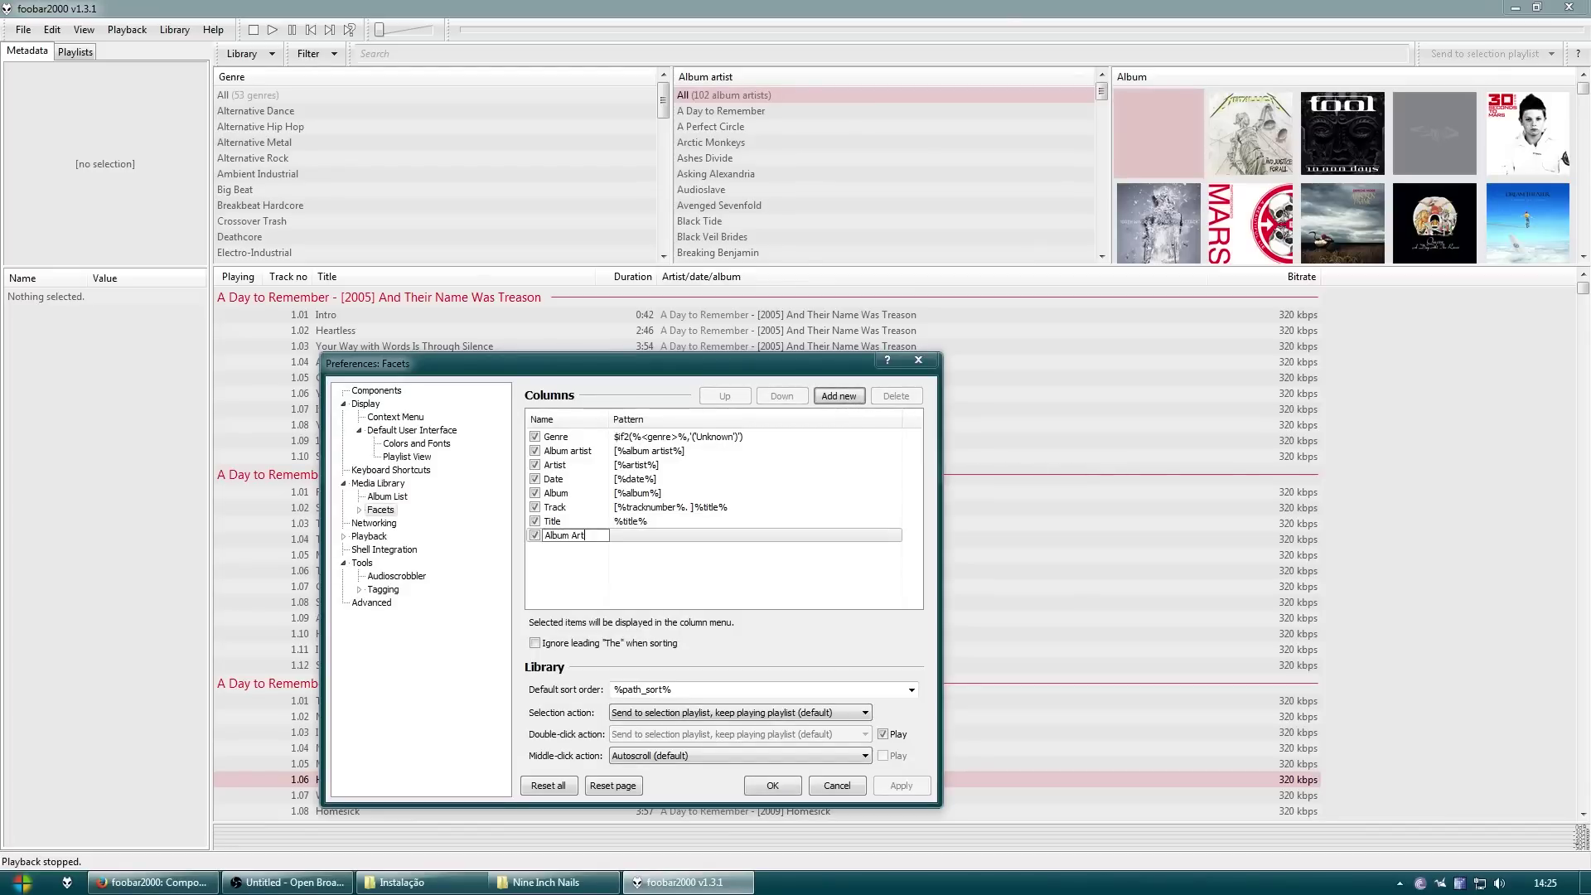
text(Album Art)
key(BackSpace)
key(BackSpace)
key(BackSpace)
text(artist (ps))
Set the Album artist (ps) column's pattern to $swapprefix(%album artist%) and apply the preferences
click(662, 539)
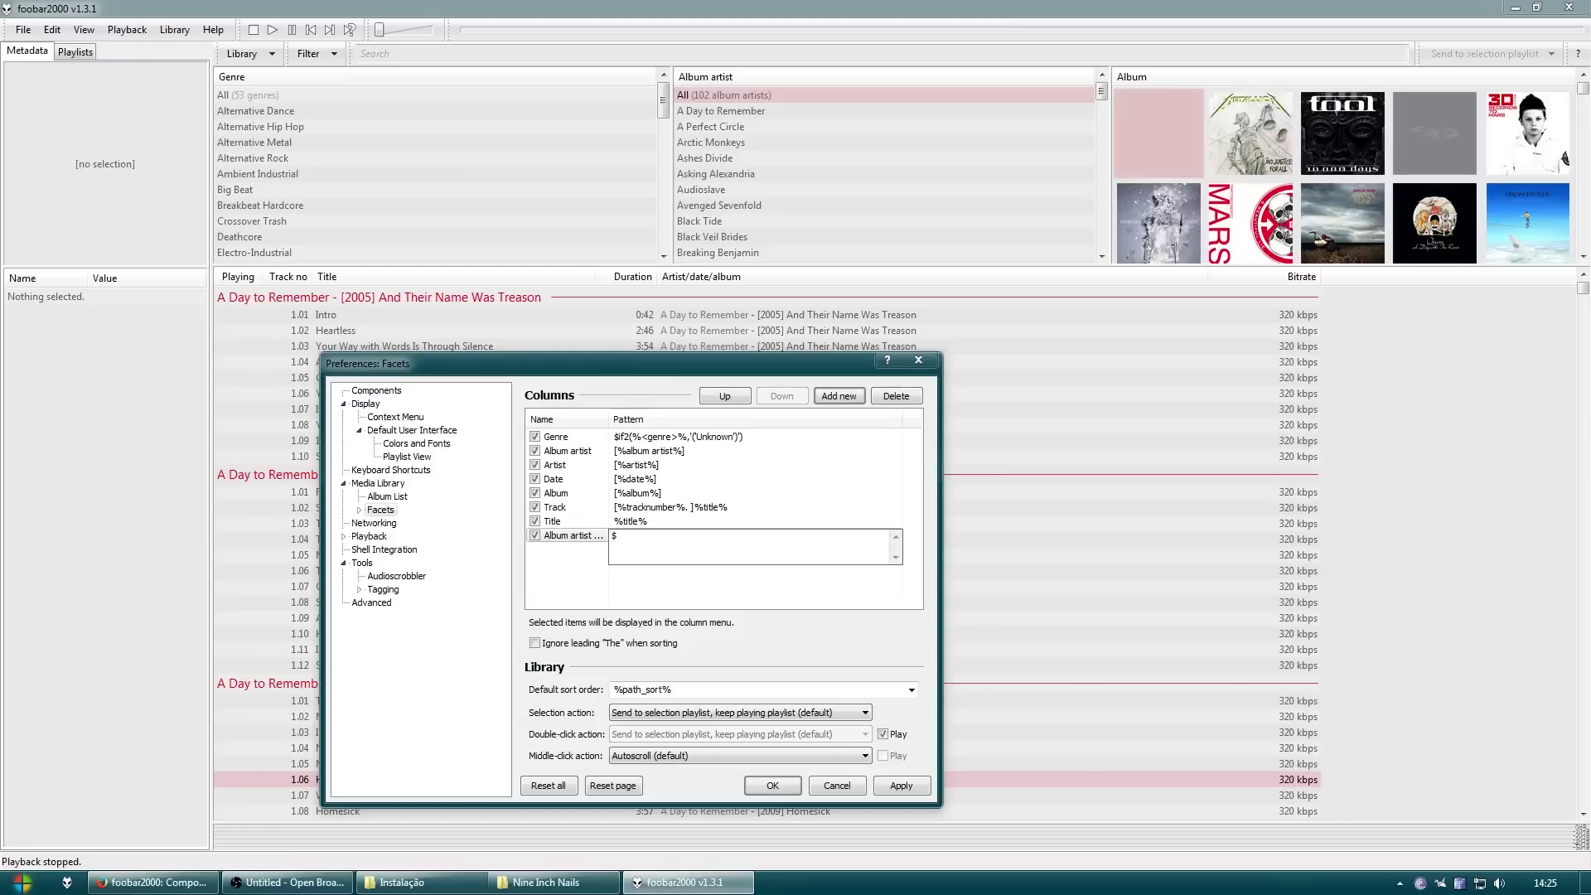
text(swapprefix(%album artist%)
click(707, 595)
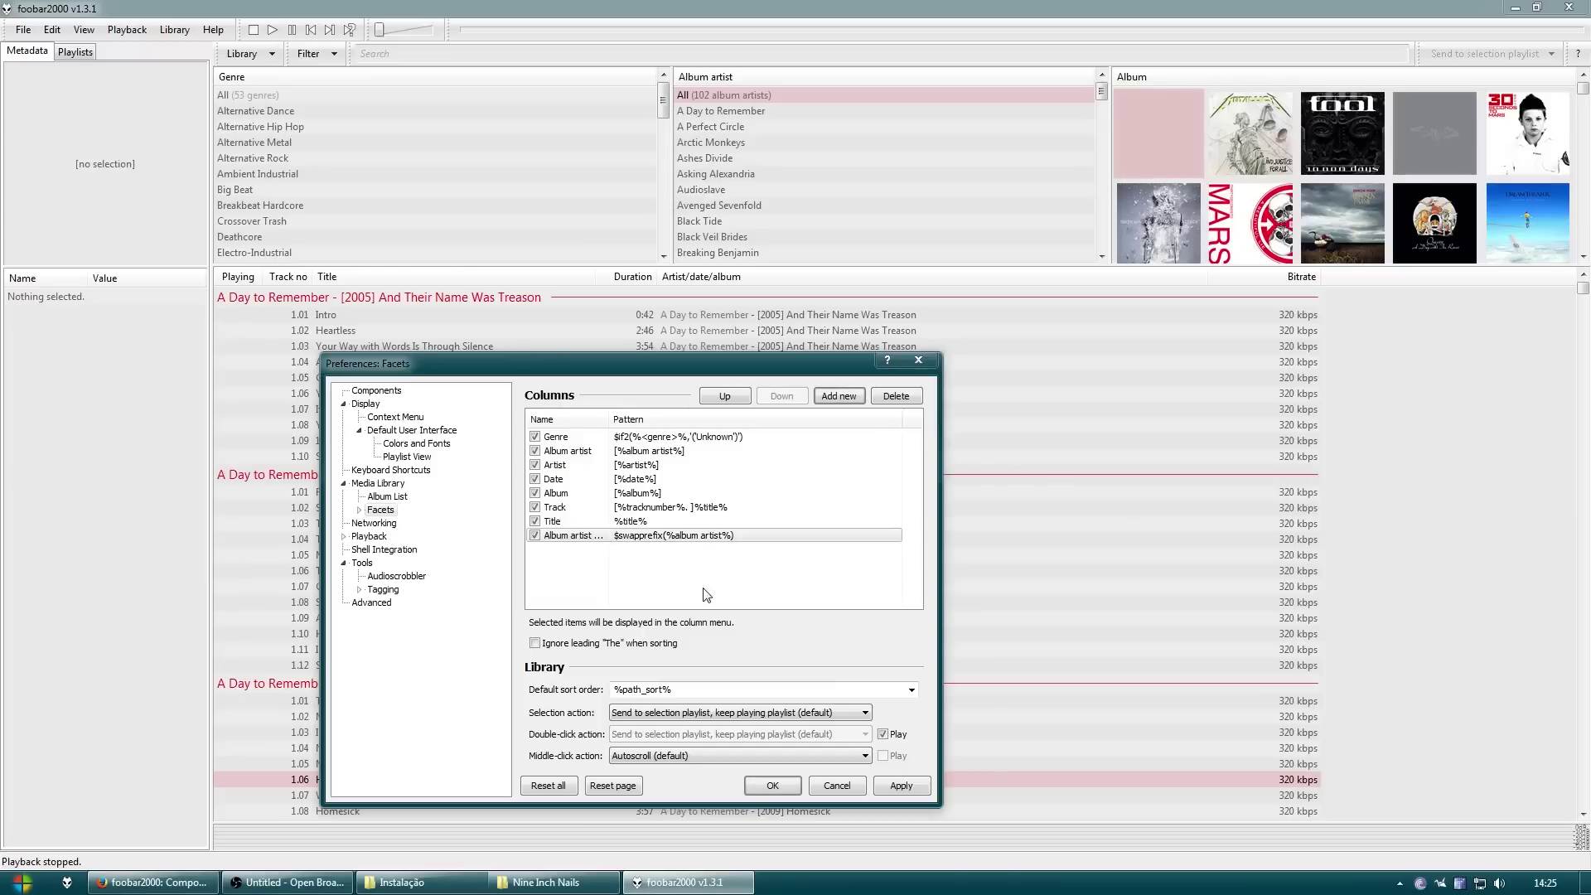
click(901, 786)
click(770, 783)
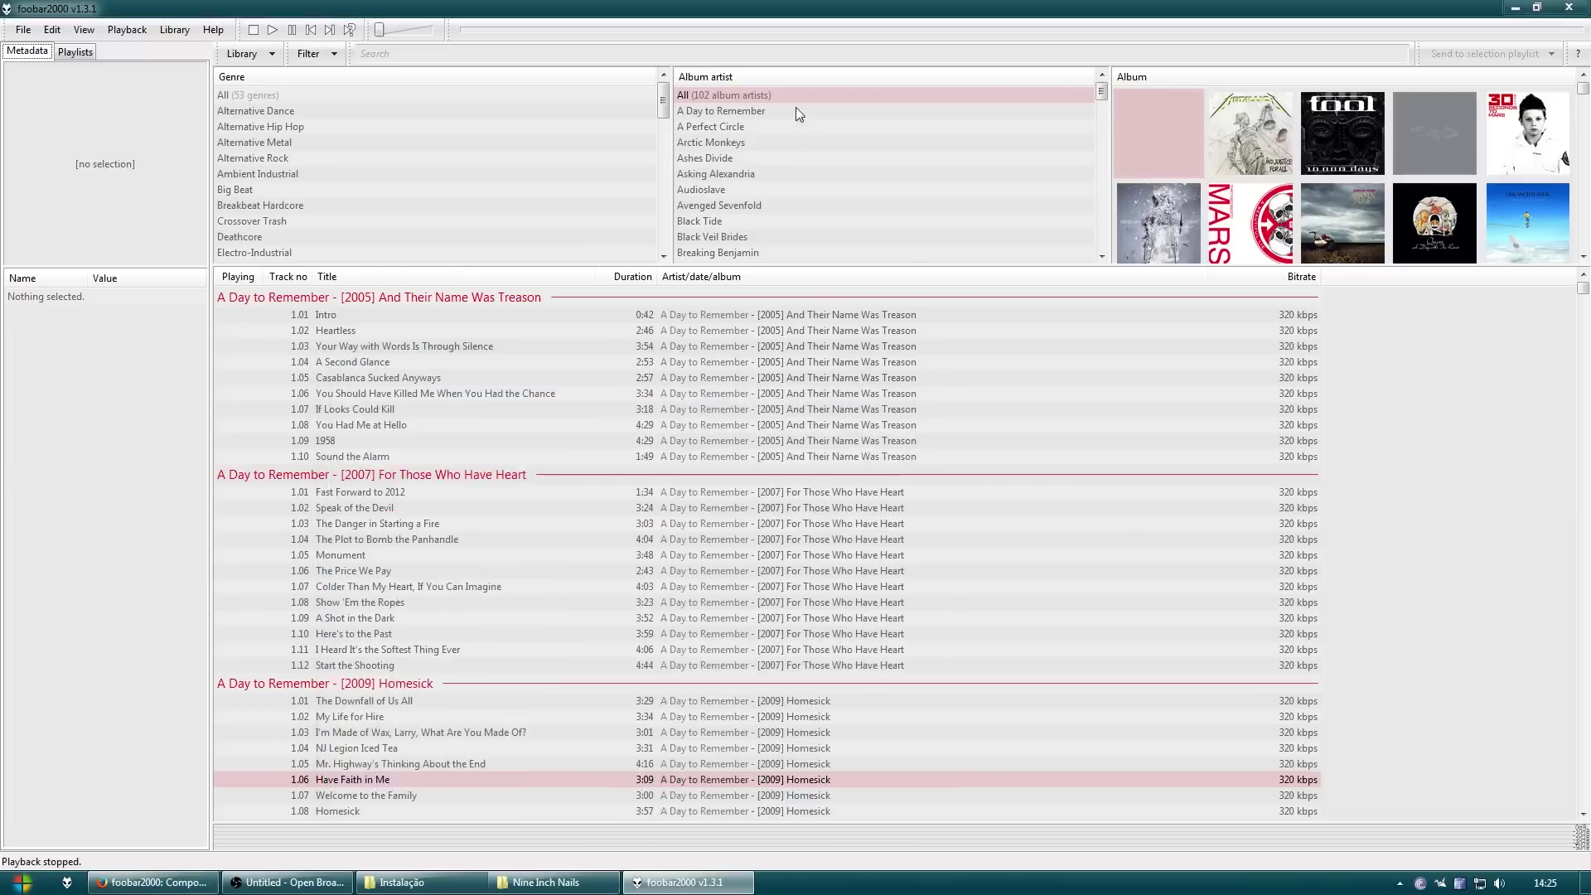
Show the Album artist (ps) column beside Album artist in the facet and sort the list by it
right_click(812, 78)
mouse_move(878, 92)
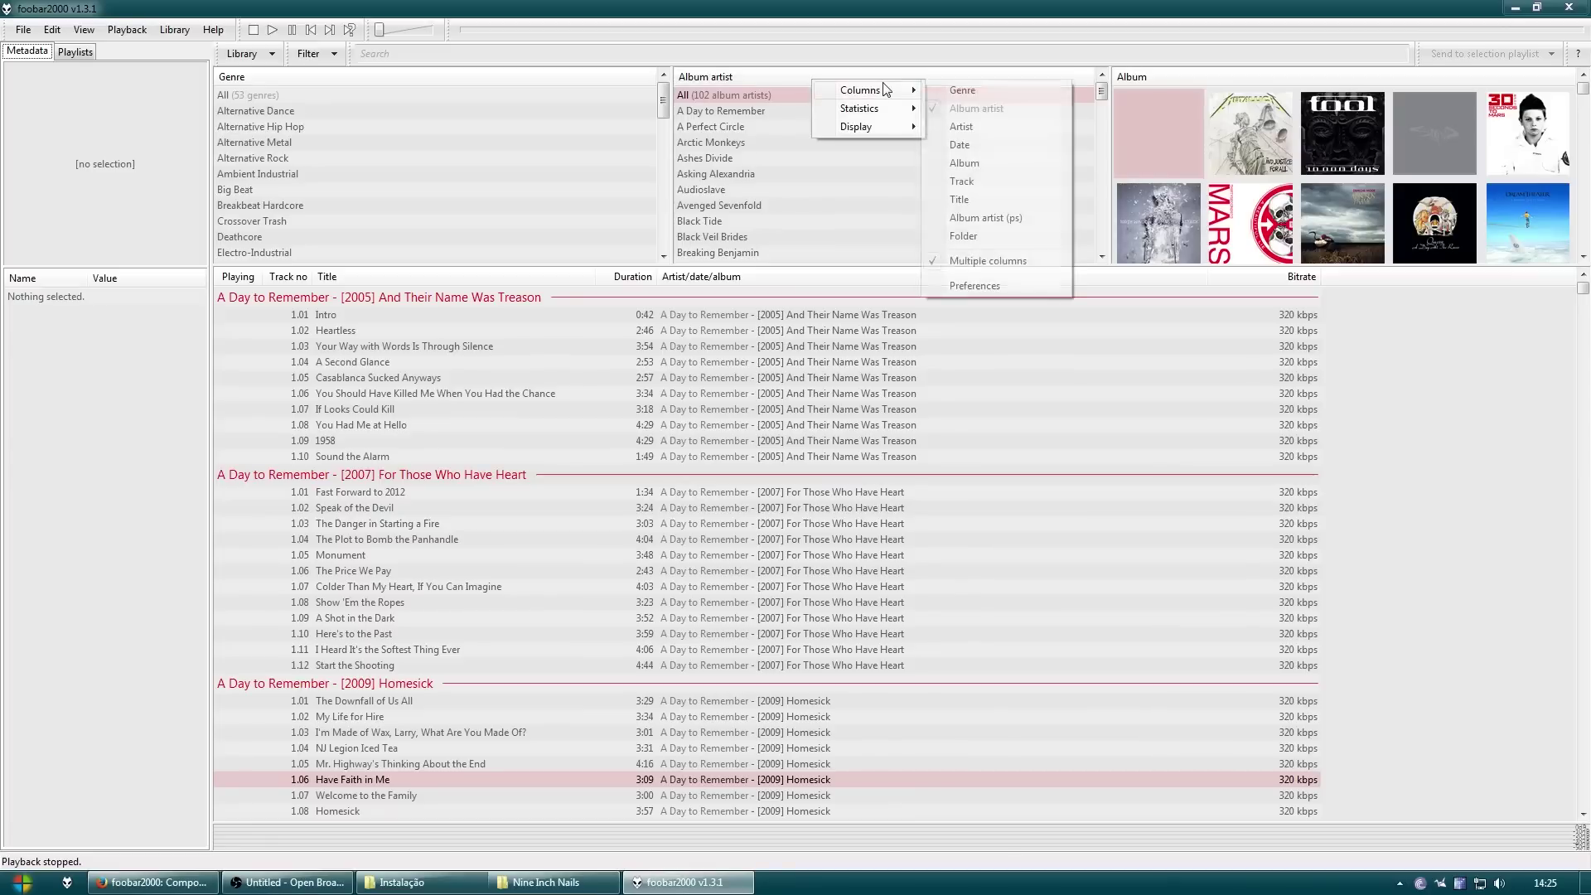
click(1004, 218)
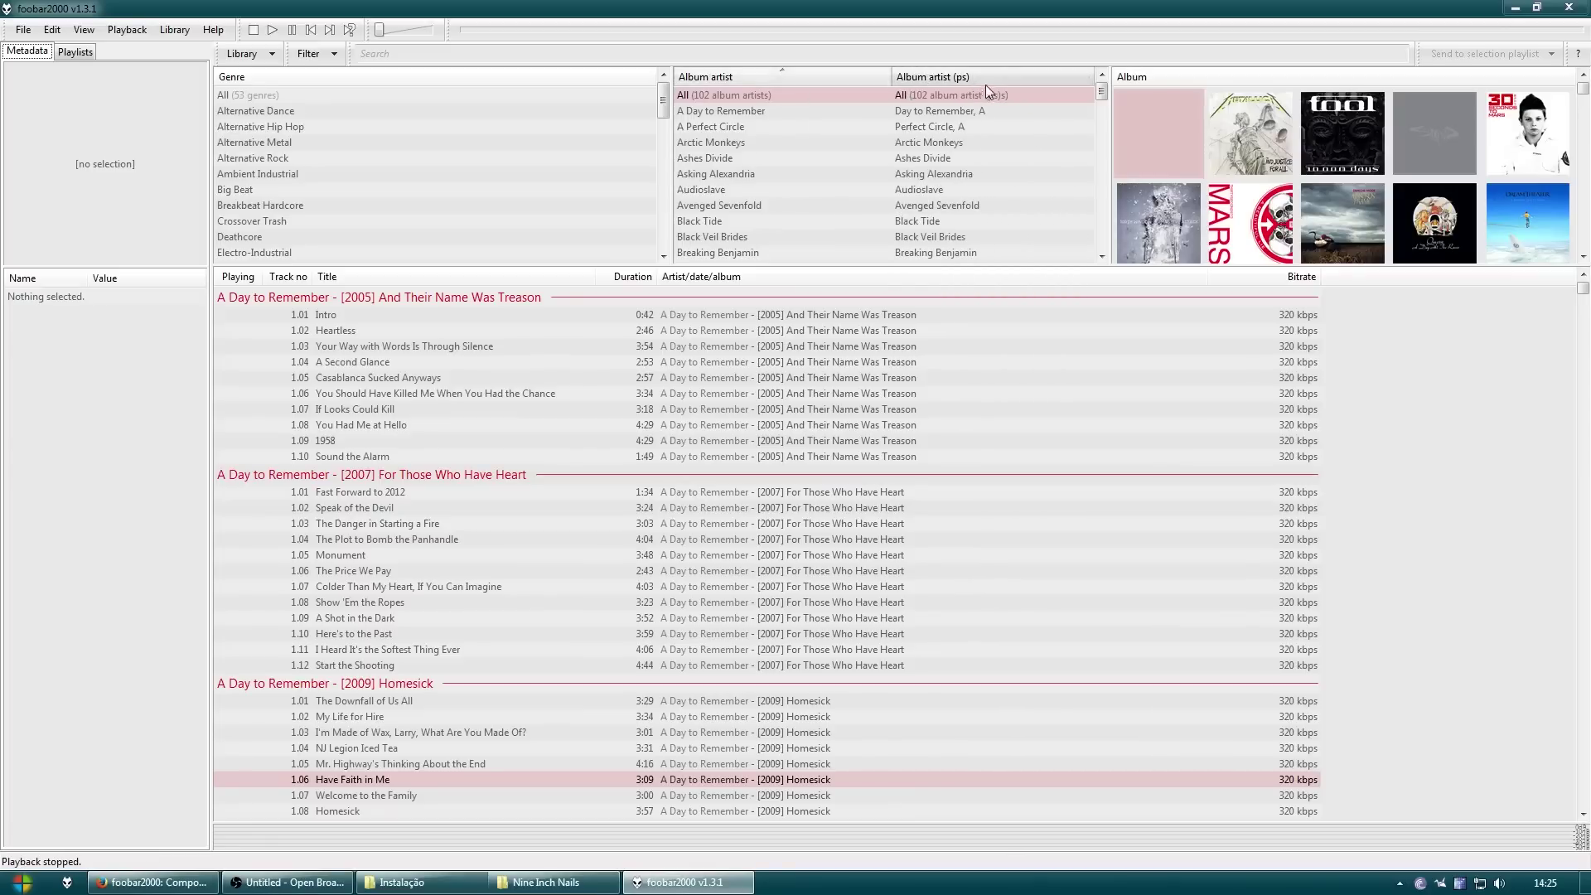
drag(892, 76, 871, 76)
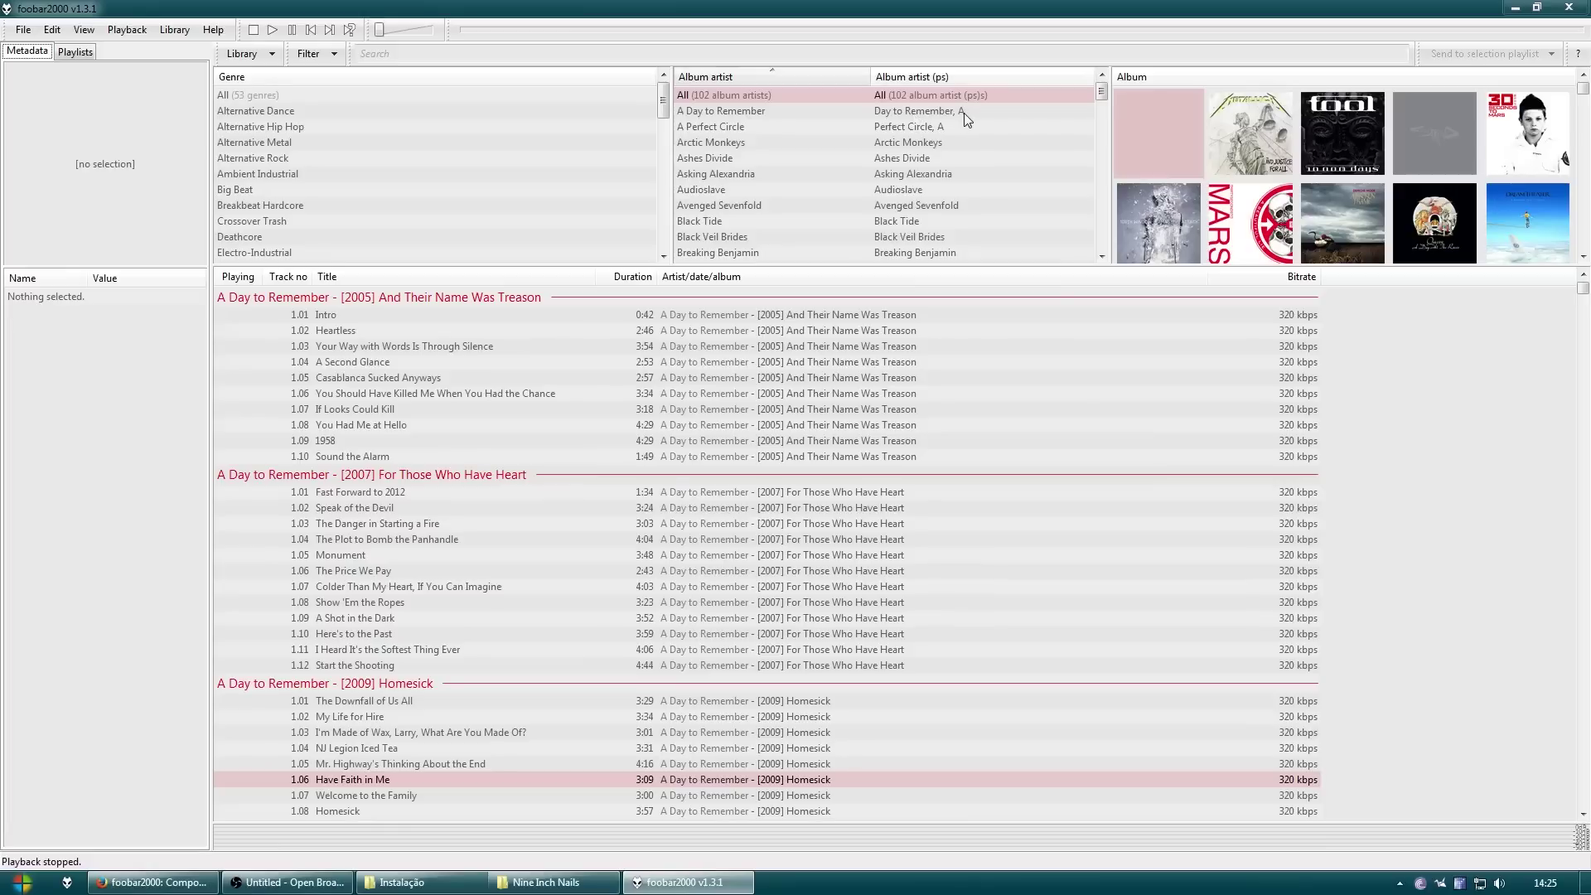
click(941, 78)
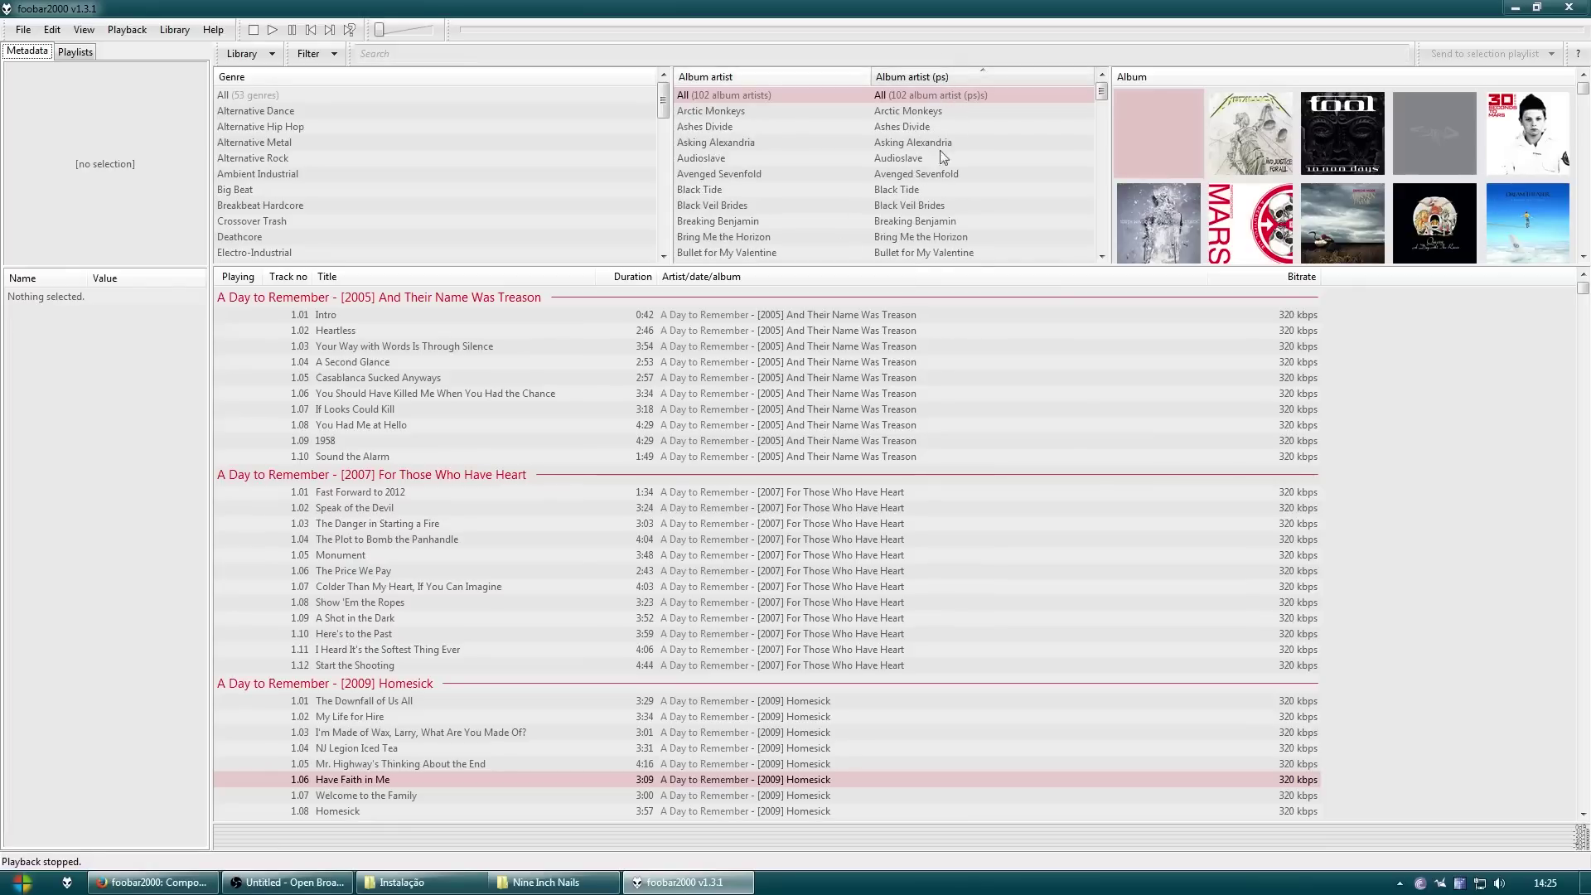
Widen the Album artist column across the whole facet to push the Album artist (ps) column out of view
drag(1100, 93, 1100, 232)
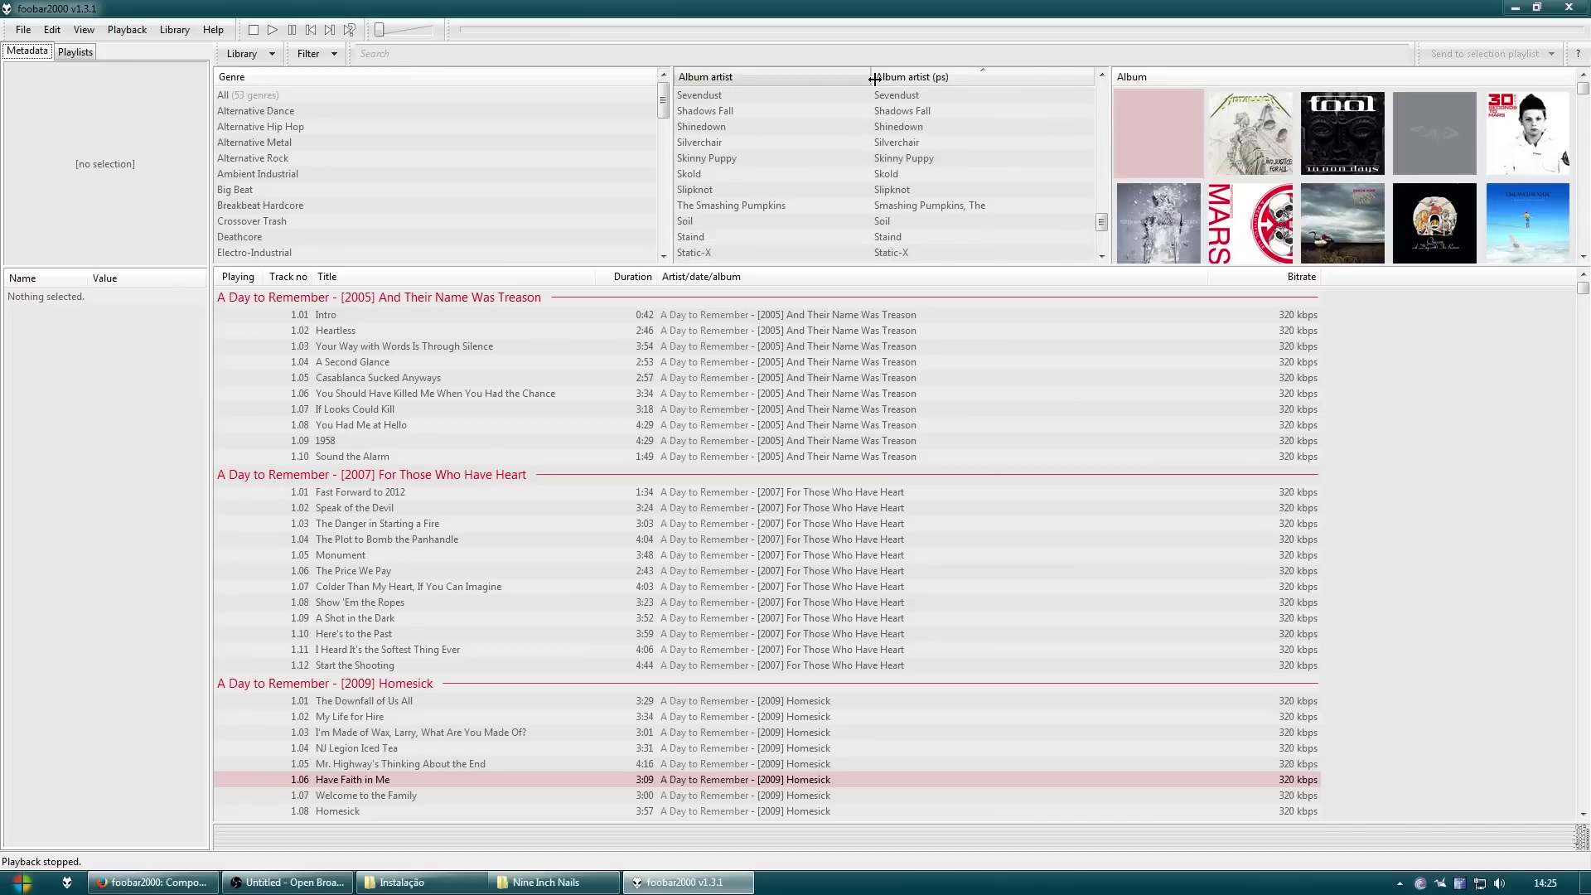
drag(874, 78, 1156, 86)
drag(1100, 228, 1108, 93)
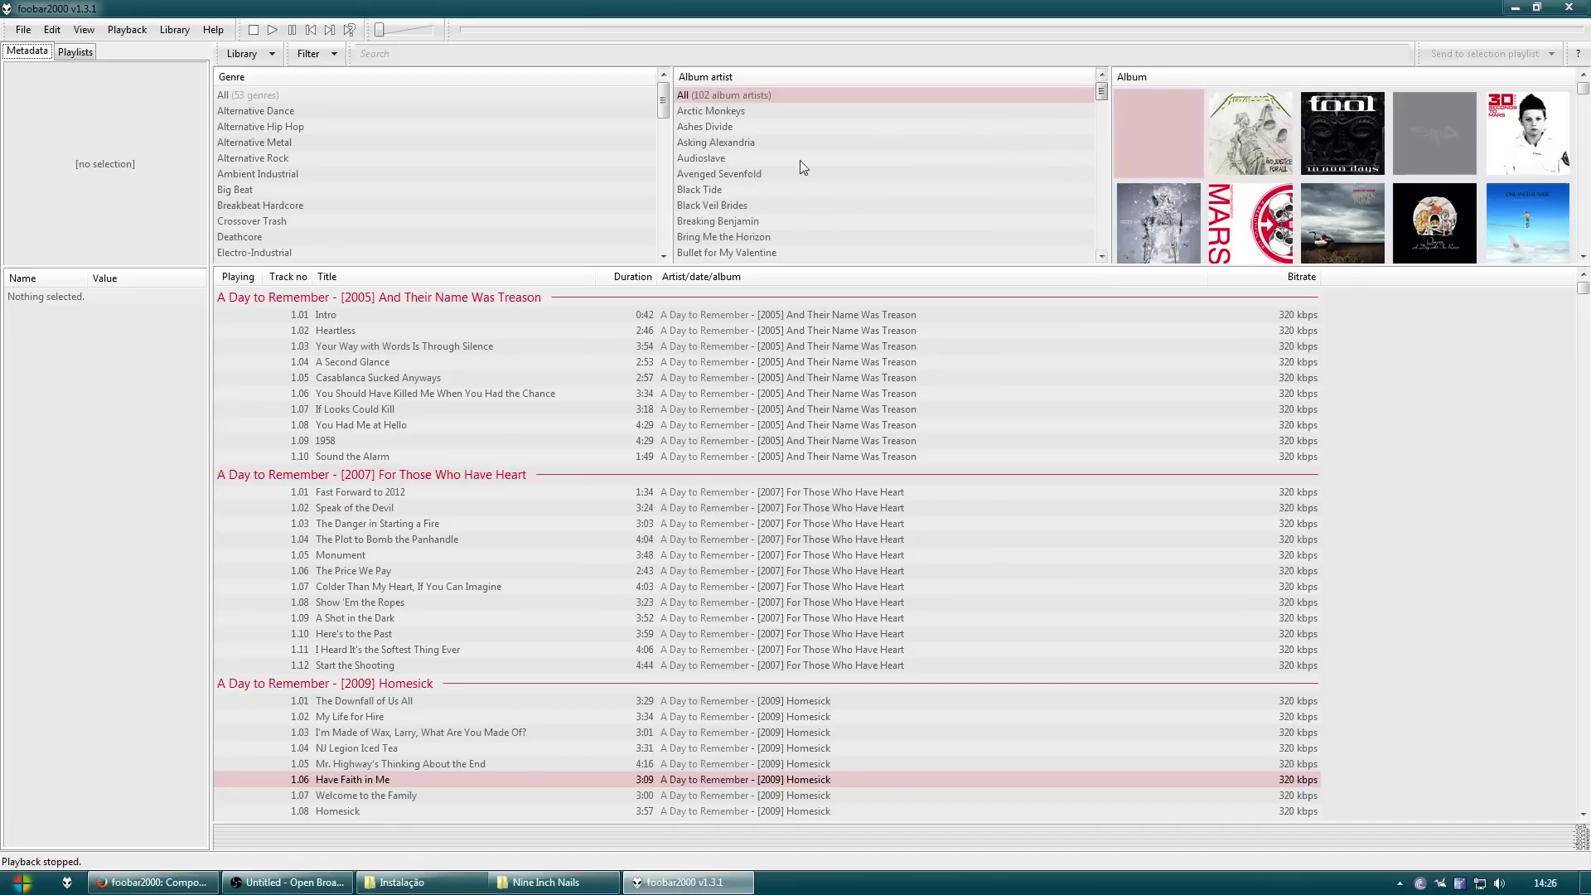
Examine how artists starting with "The" or "A" are sorted throughout the Album artist list
scroll(763, 175, down, 20)
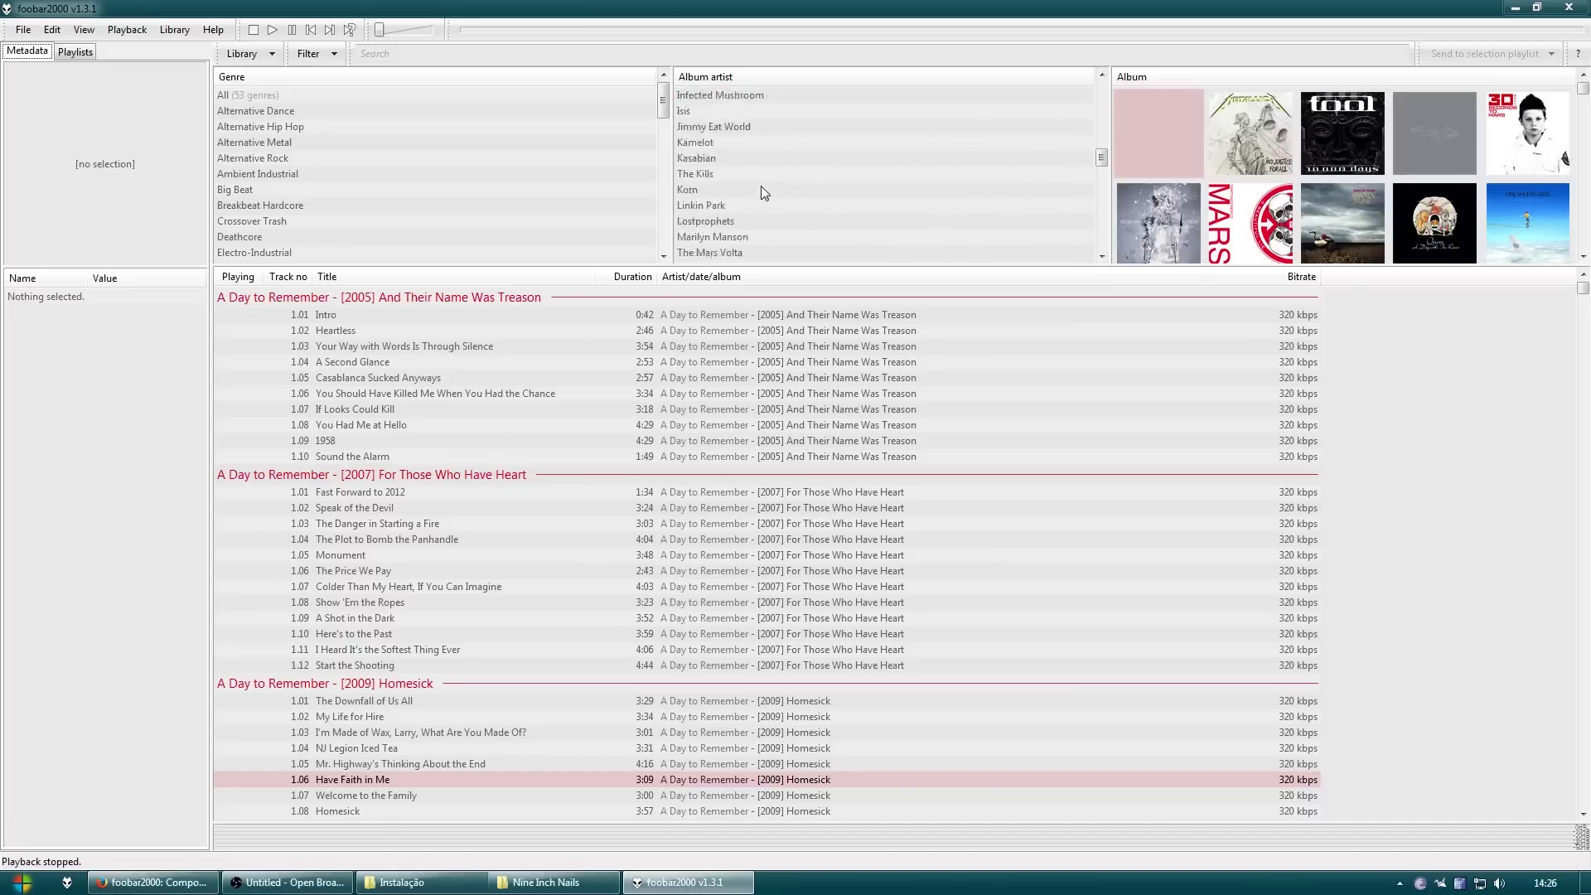
scroll(769, 174, down, 5)
scroll(763, 168, down, 5)
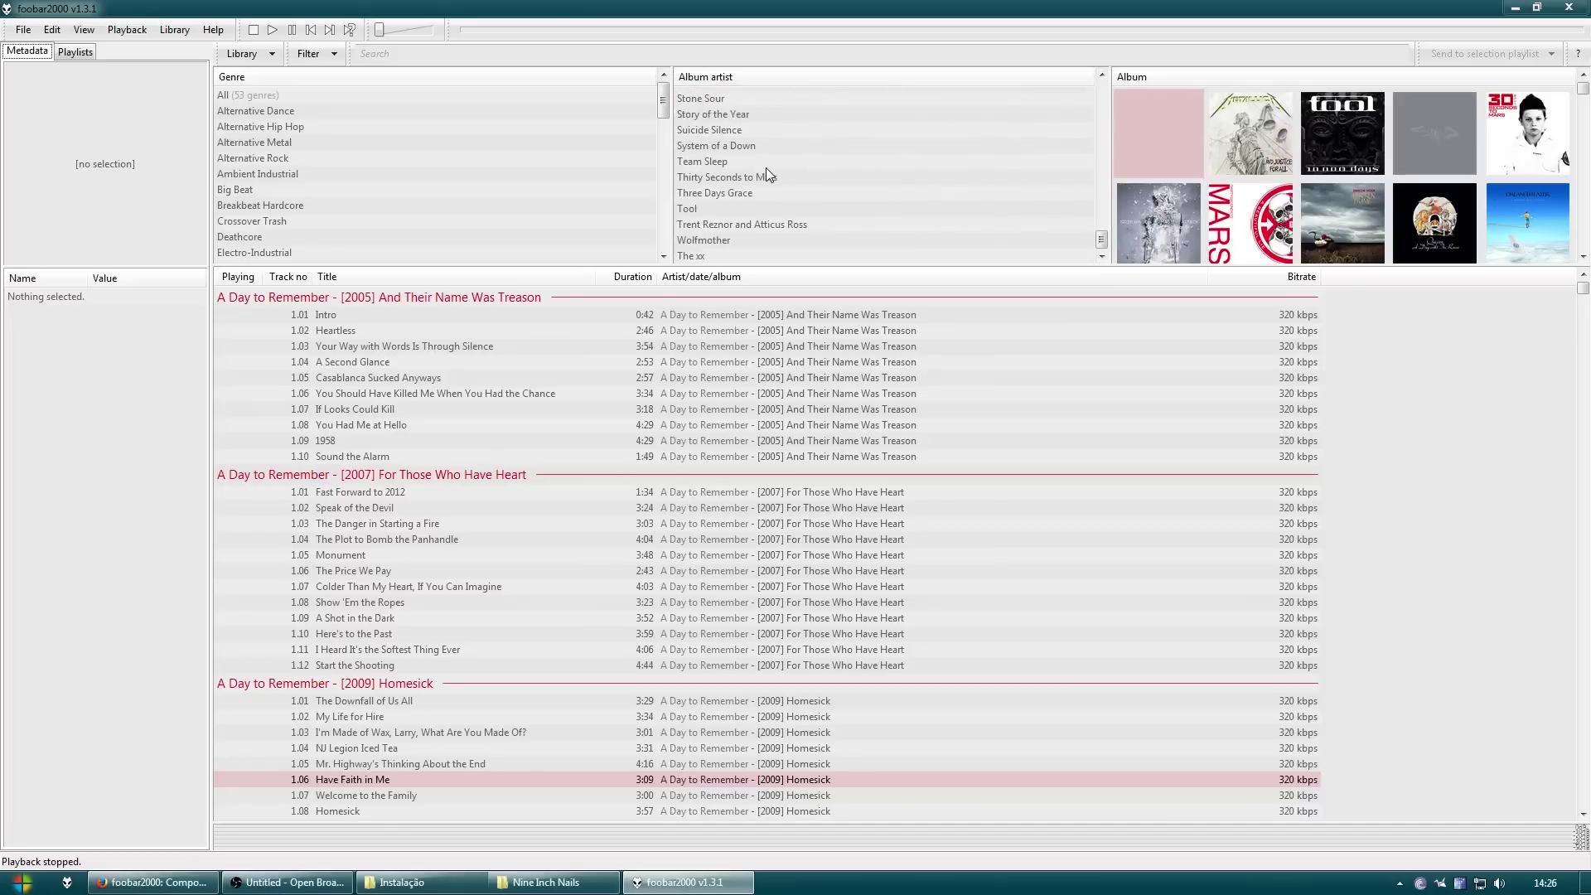
scroll(765, 167, up, 10)
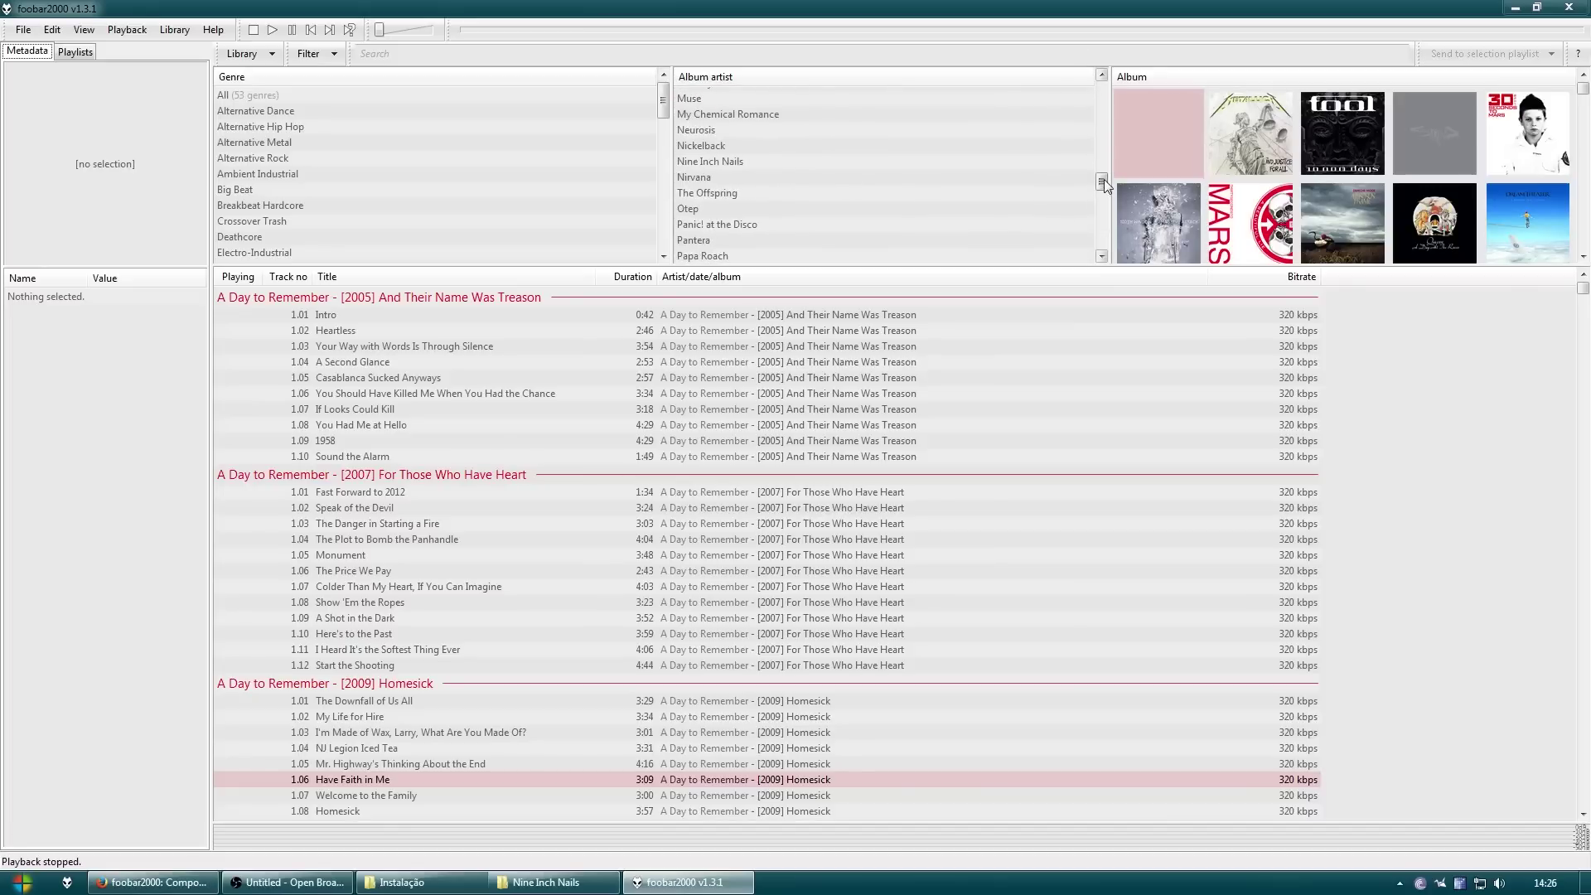
drag(1104, 179, 1103, 119)
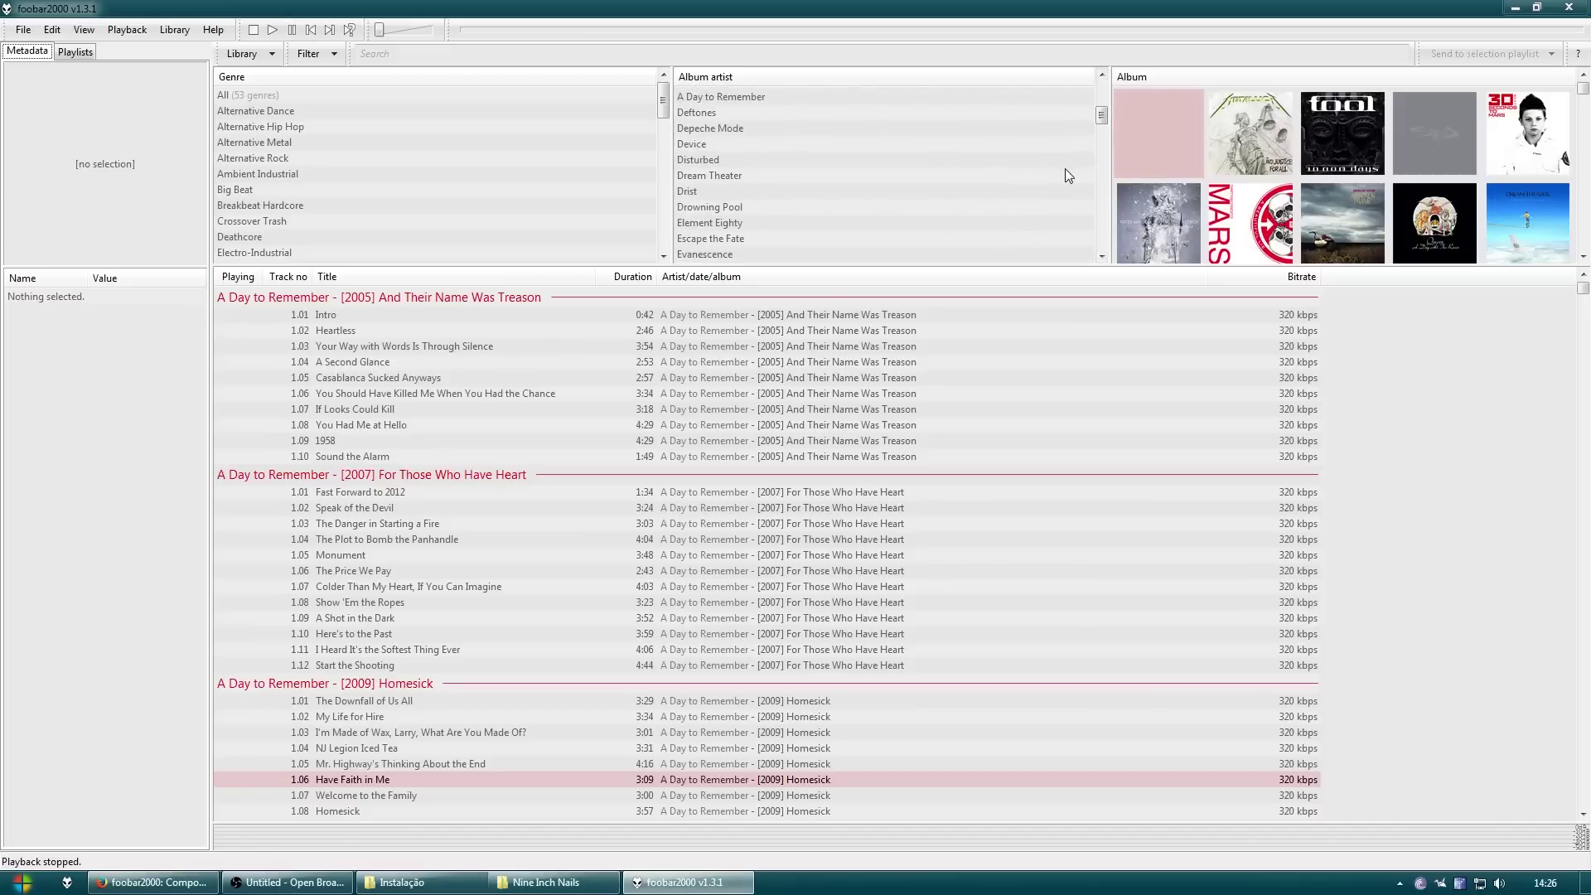
scroll(917, 171, up, 5)
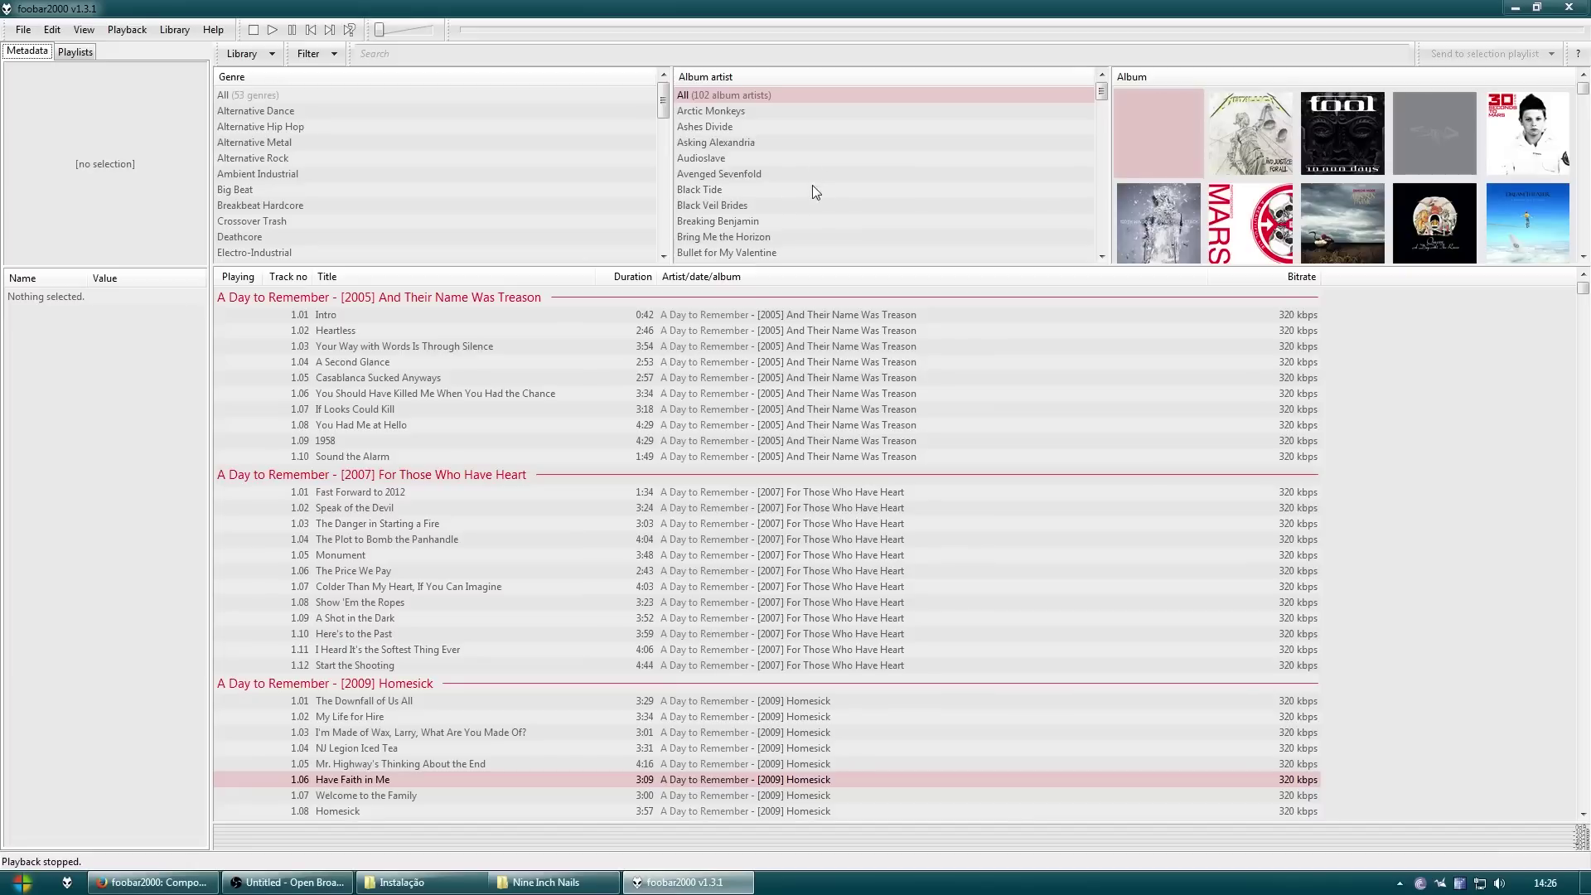
Play the track "If Looks Could Kill" and open the Default User Interface preferences
click(380, 412)
double_click(379, 413)
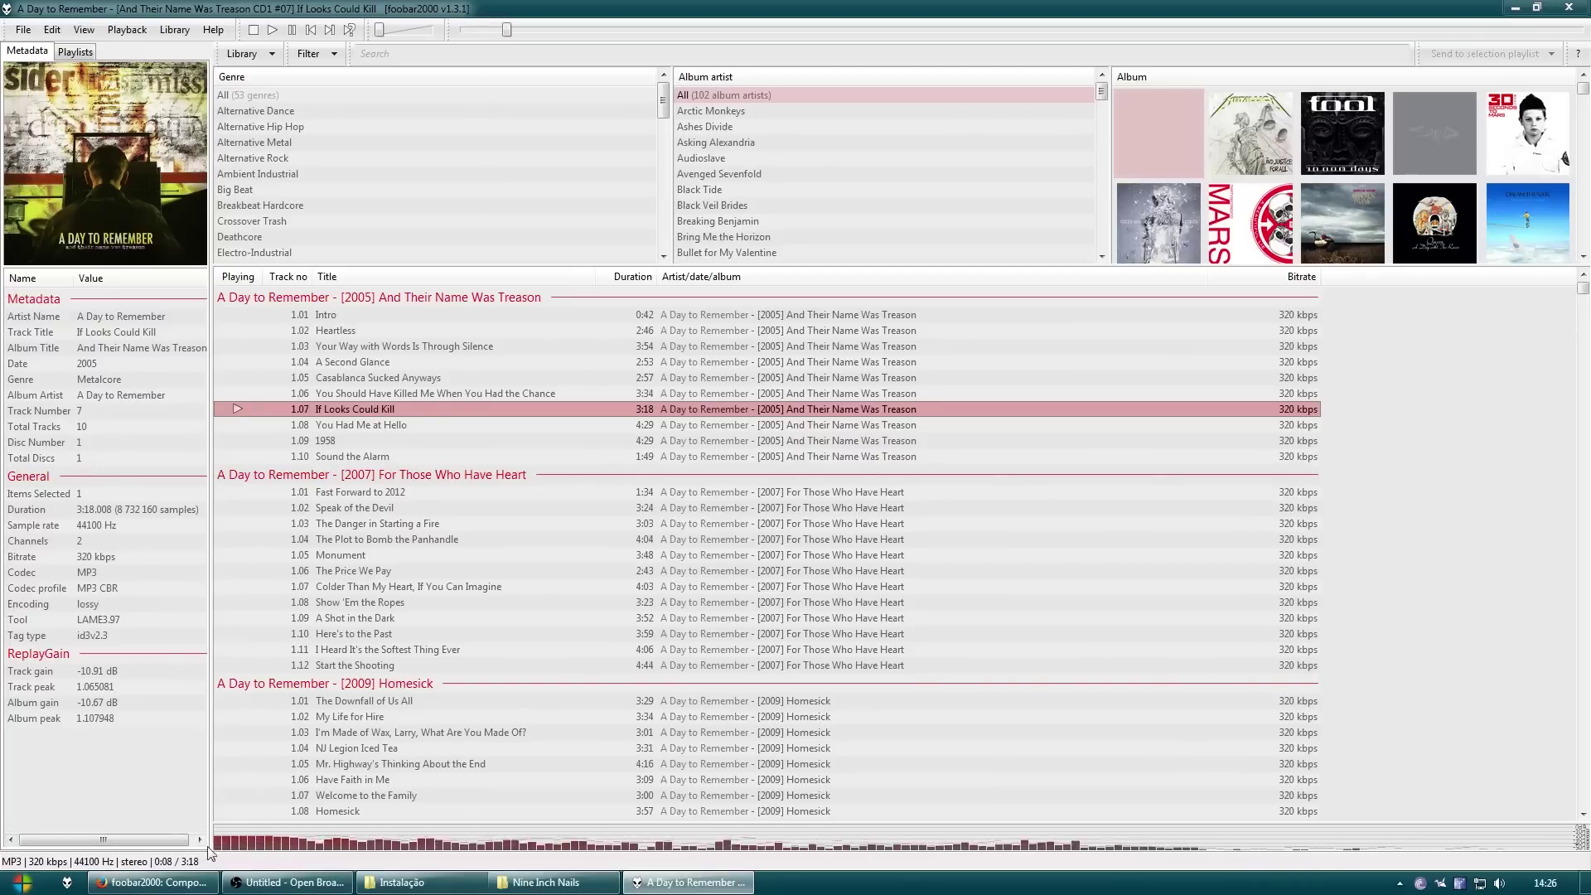
click(124, 31)
mouse_move(57, 35)
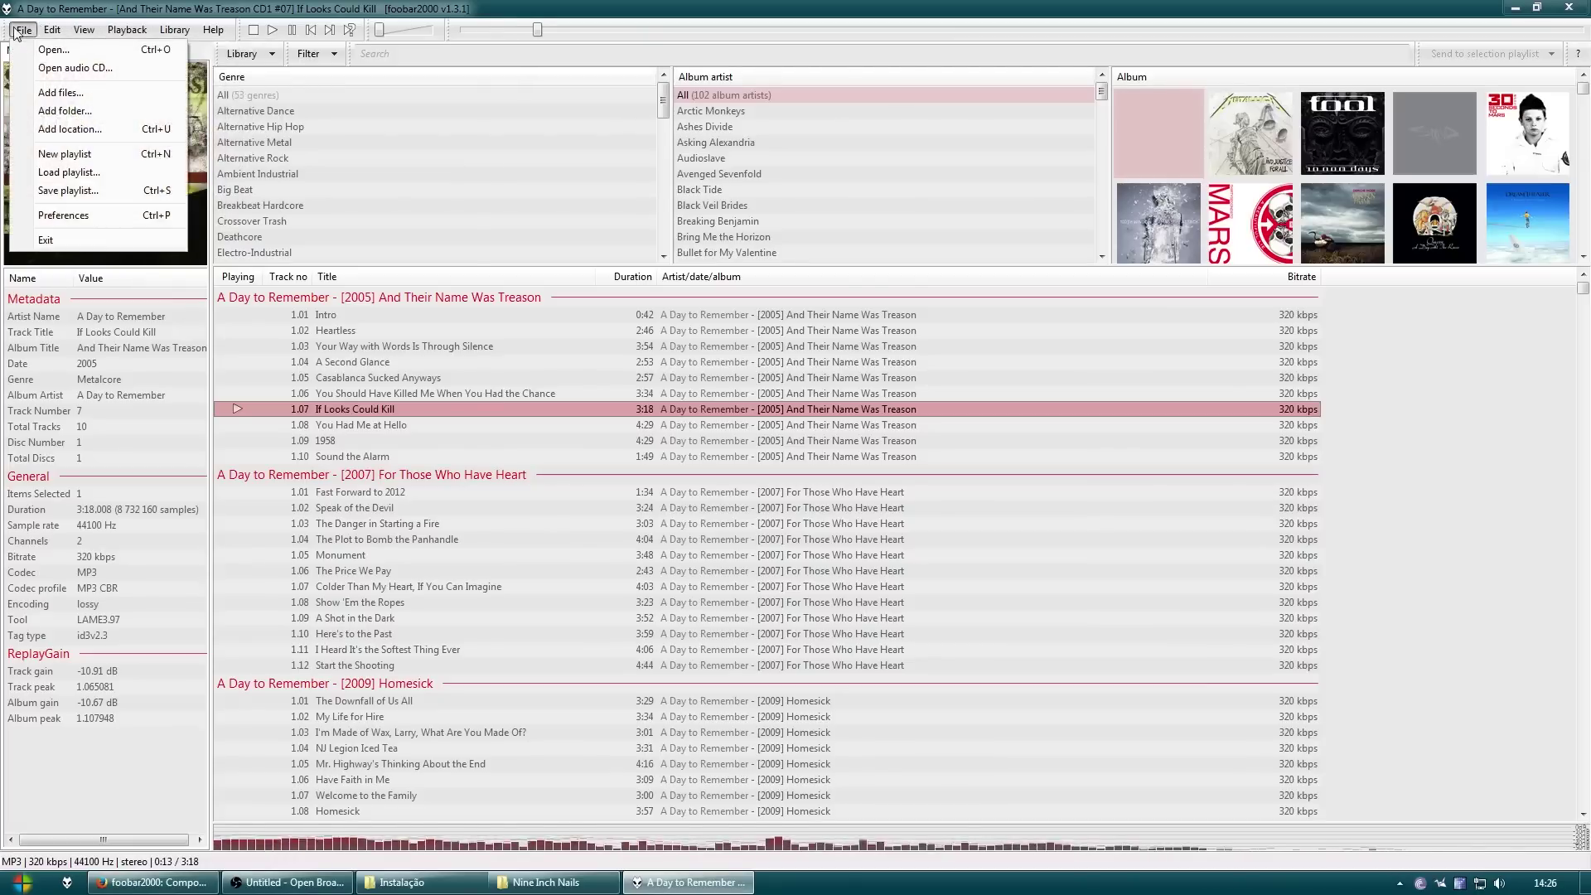
click(100, 215)
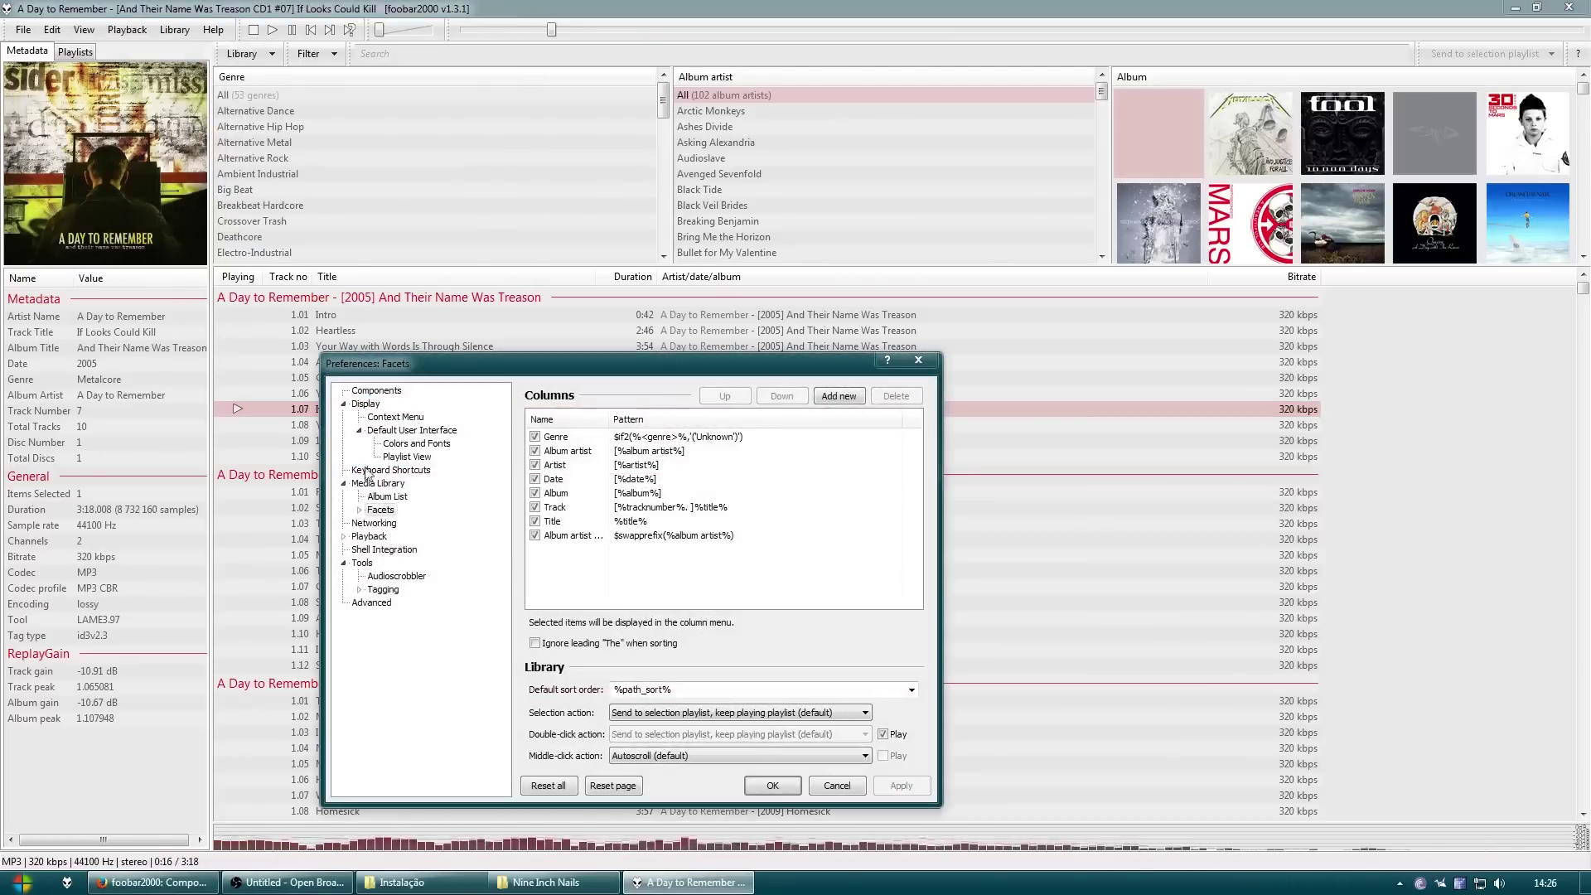
click(402, 431)
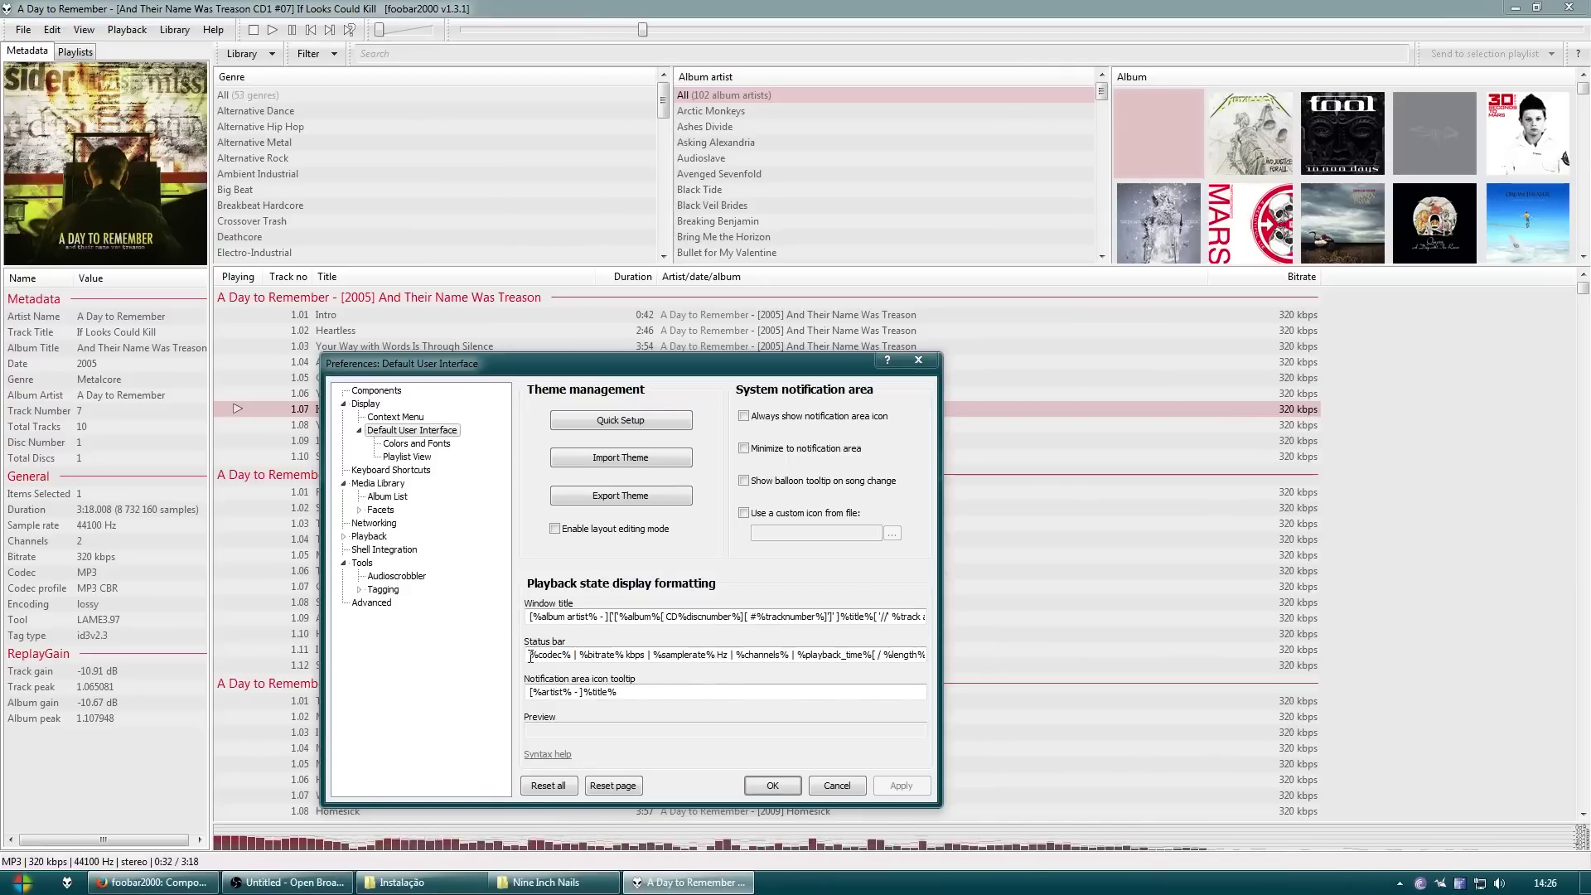
drag(529, 655, 981, 644)
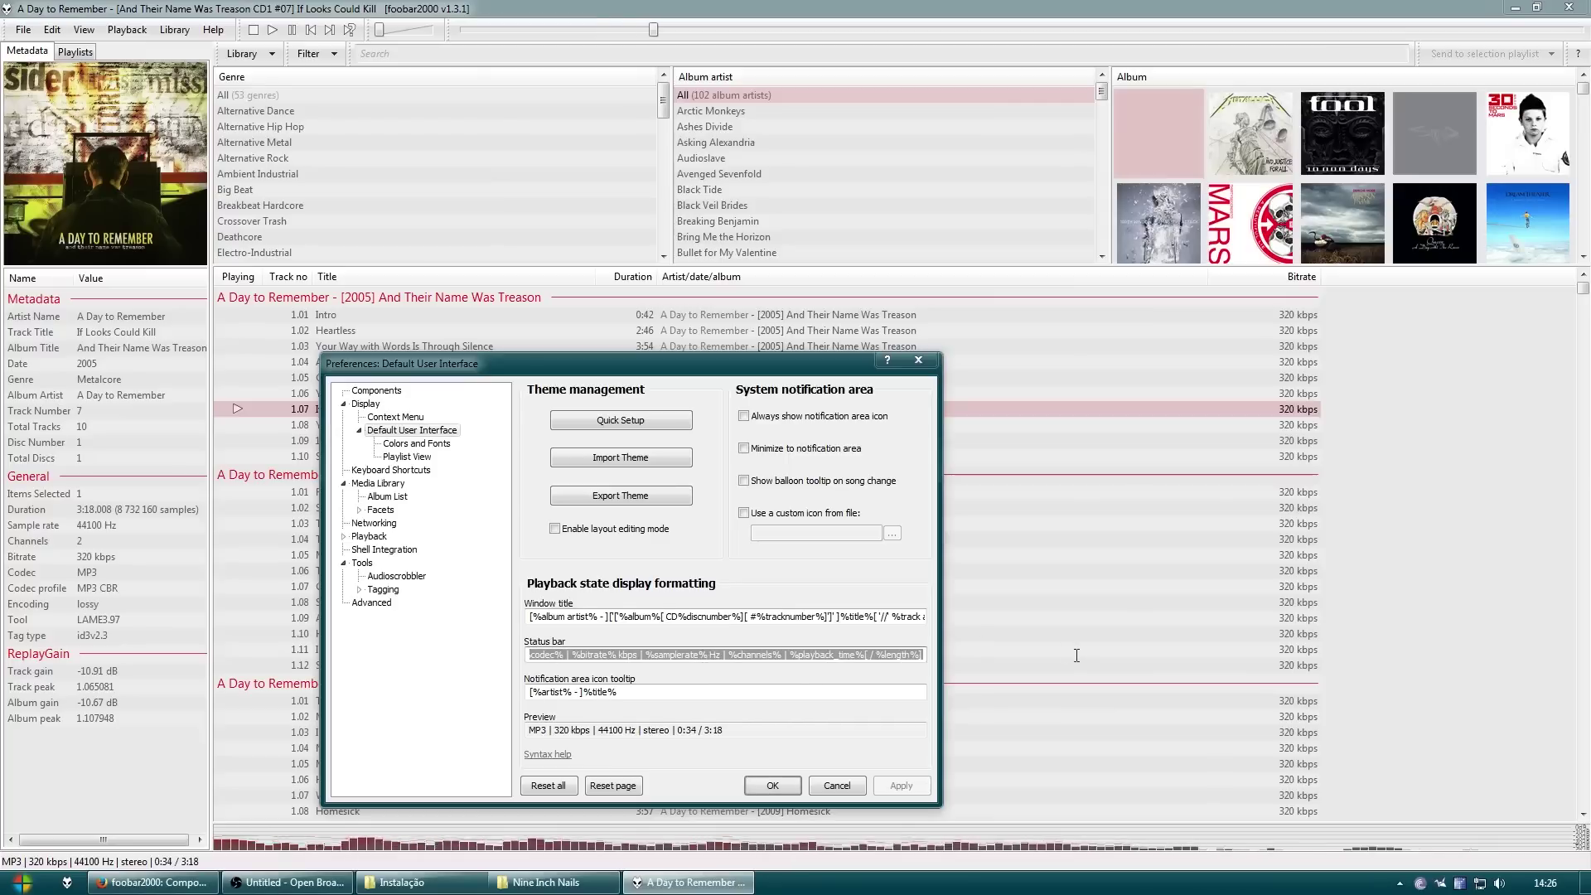
text(%)
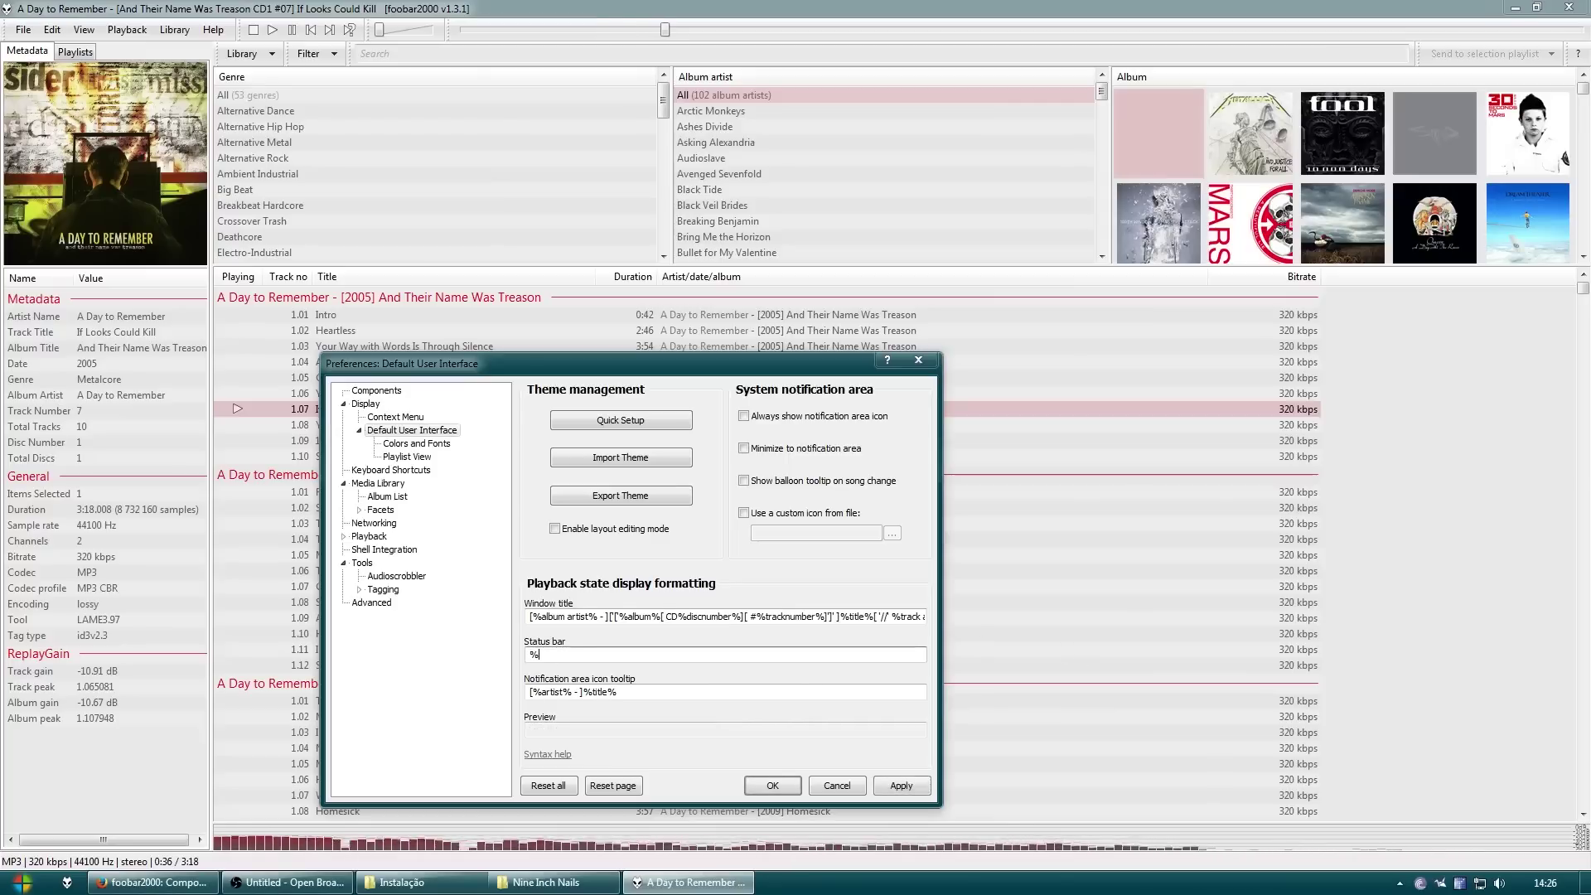
text(playlist)
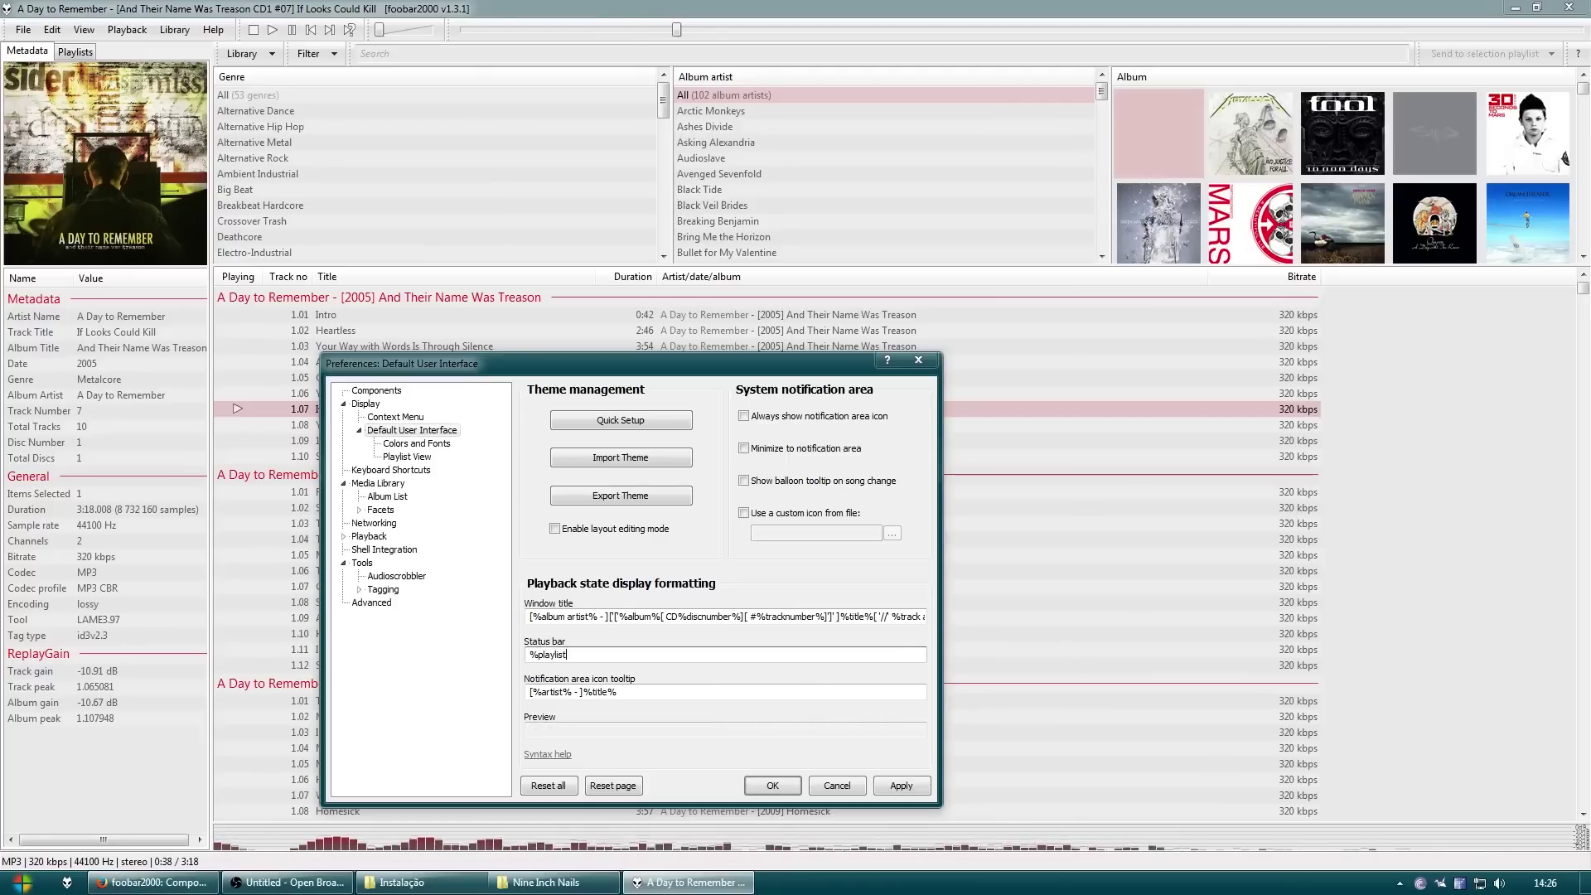
key(BackSpace)
key(BackSpace)
key(BackSpace)
key(BackSpace)
key(BackSpace)
key(BackSpace)
key(BackSpace)
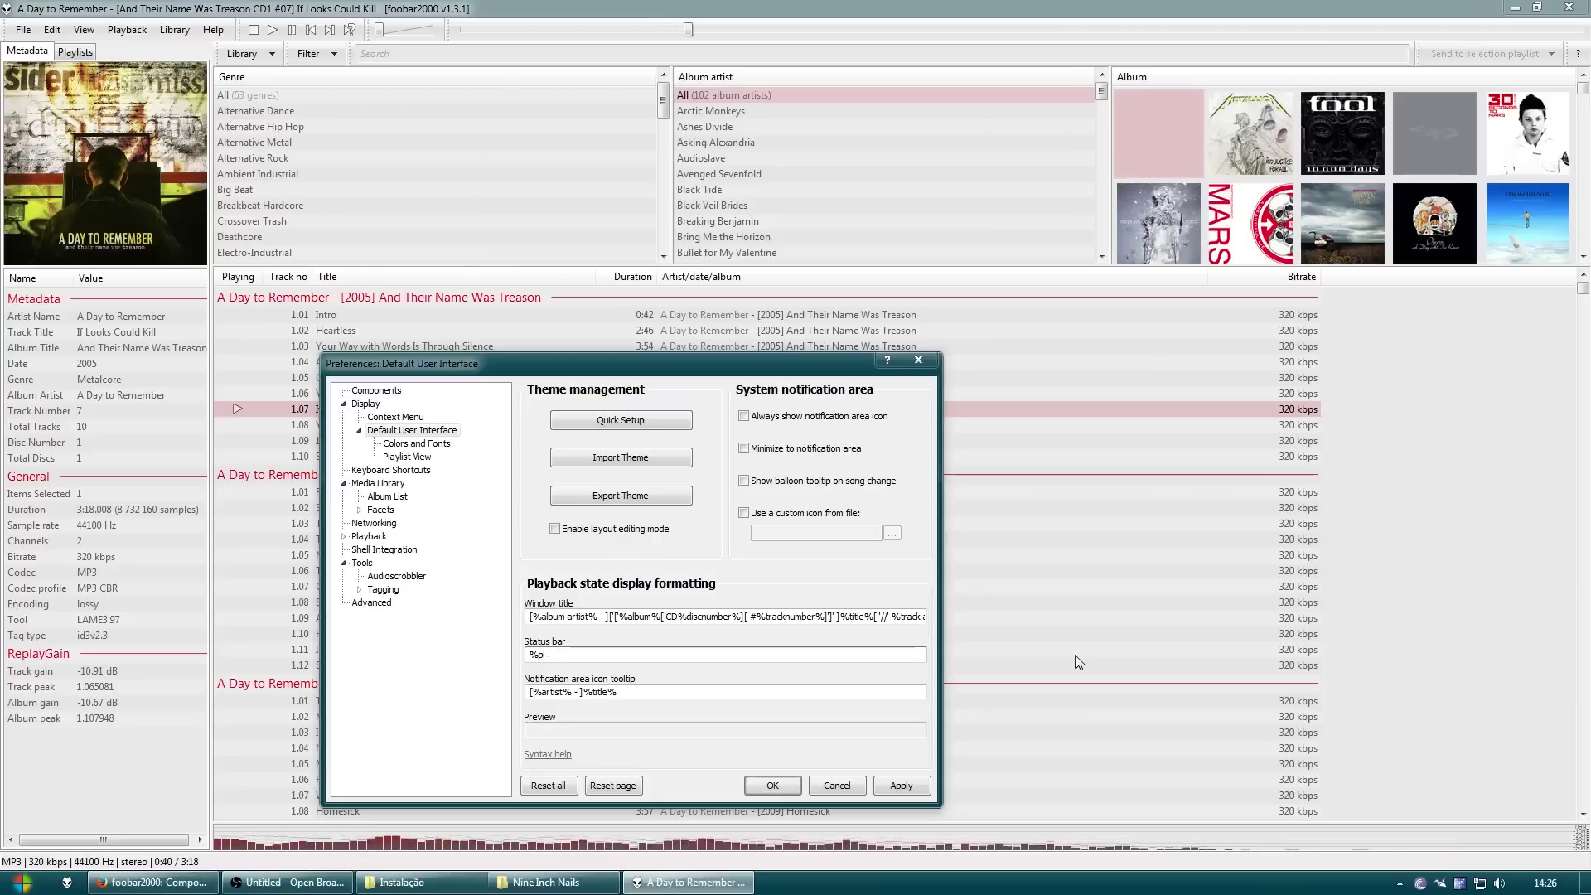
key(BackSpace)
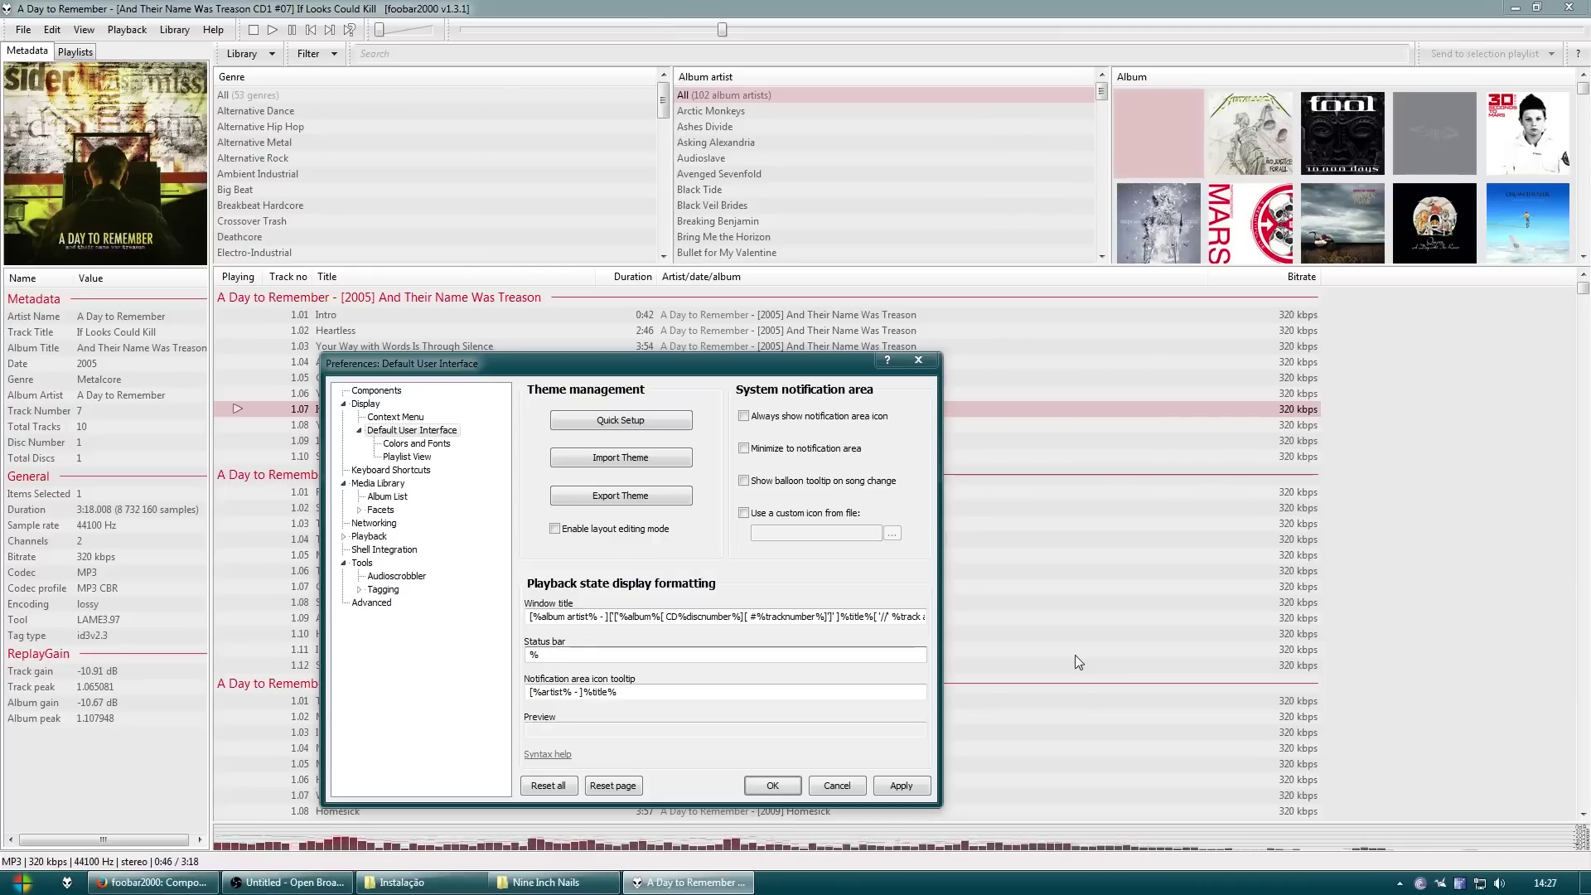
click(570, 785)
click(945, 513)
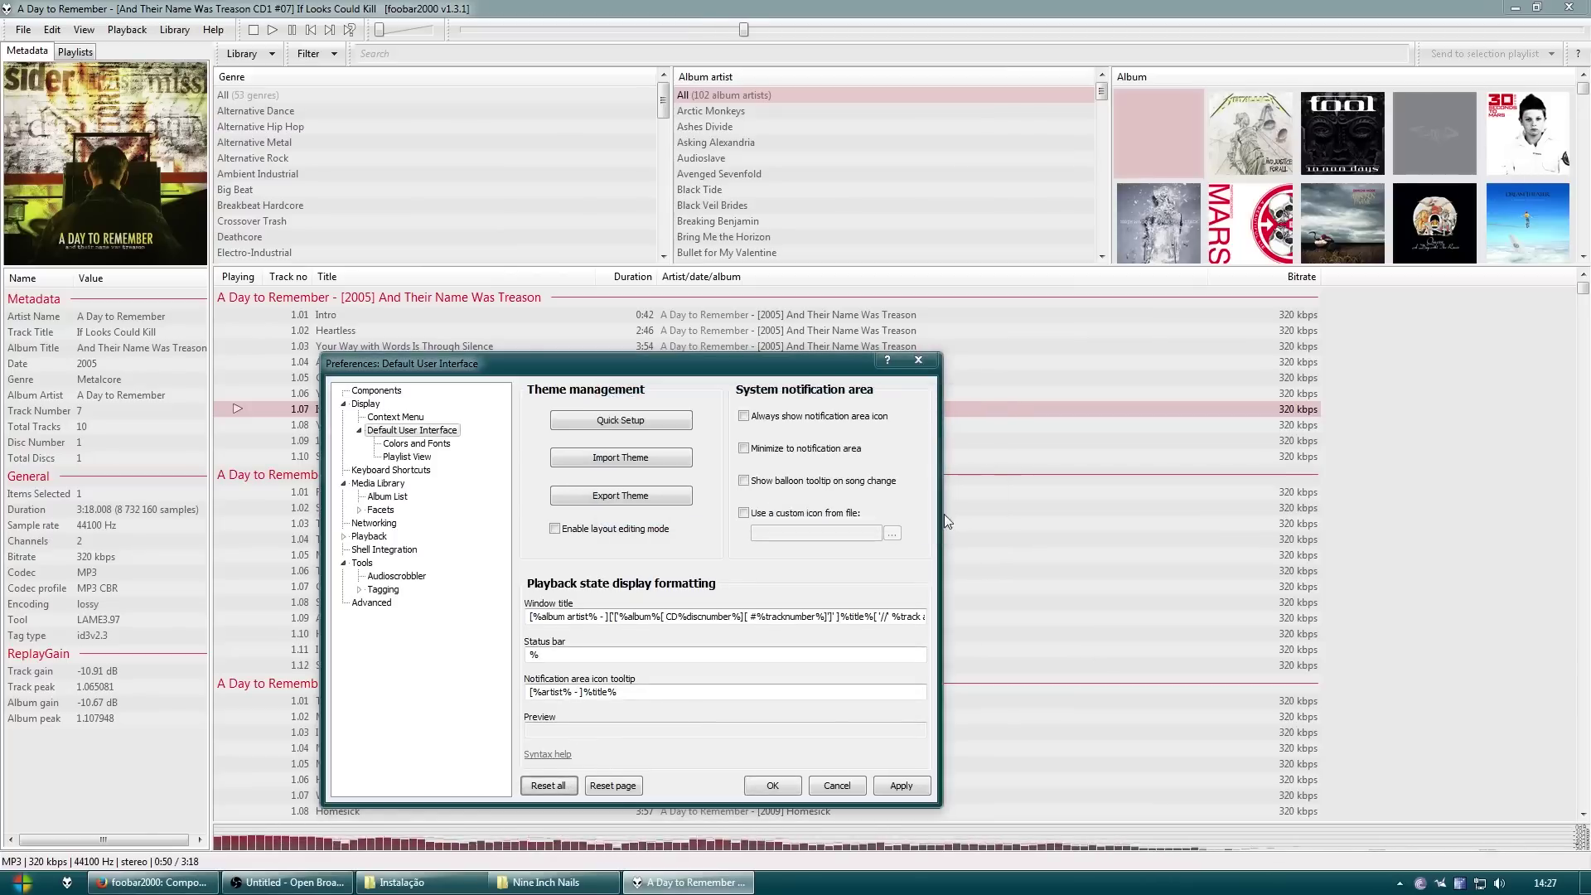
click(612, 785)
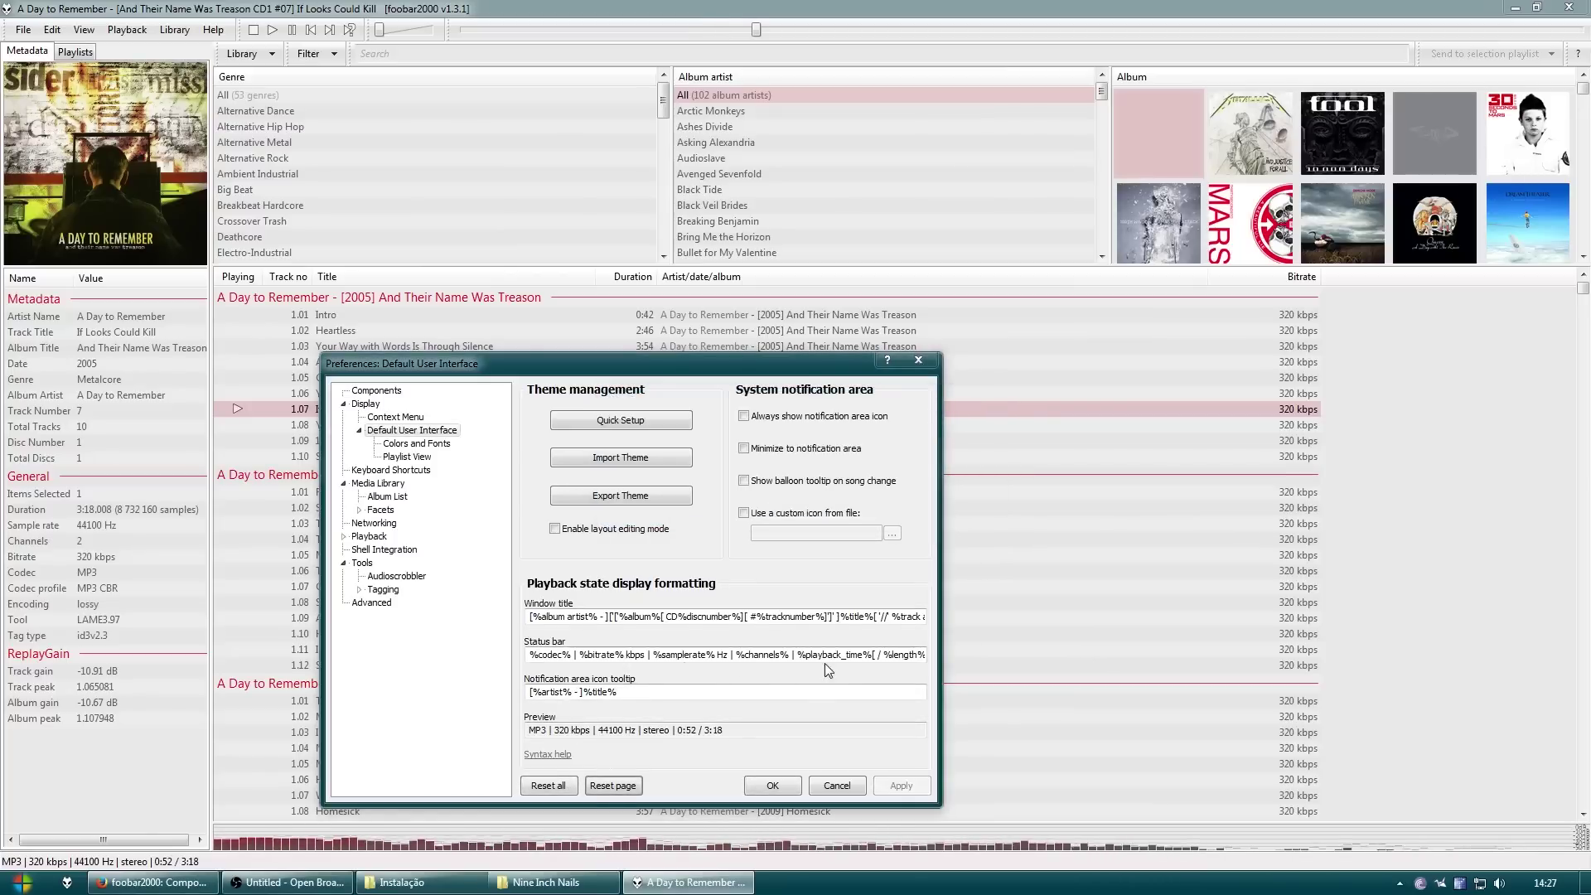
Try the status bar format "%playback_time% / %track_length%" and reset the preferences page to its defaults
drag(823, 656, 1085, 653)
text(%)
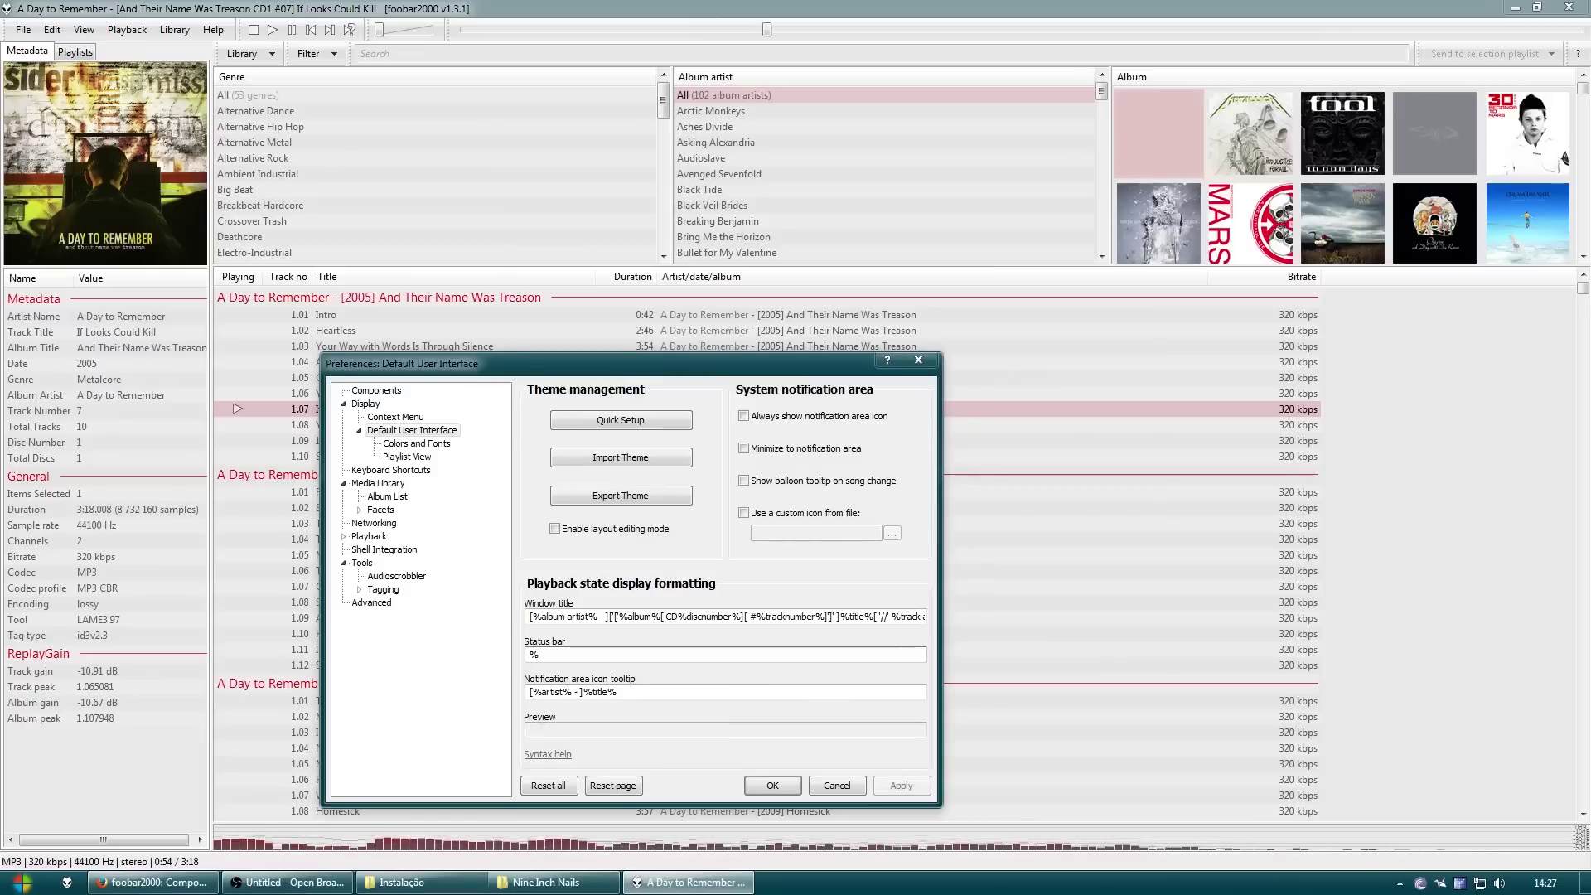
text(playback_)
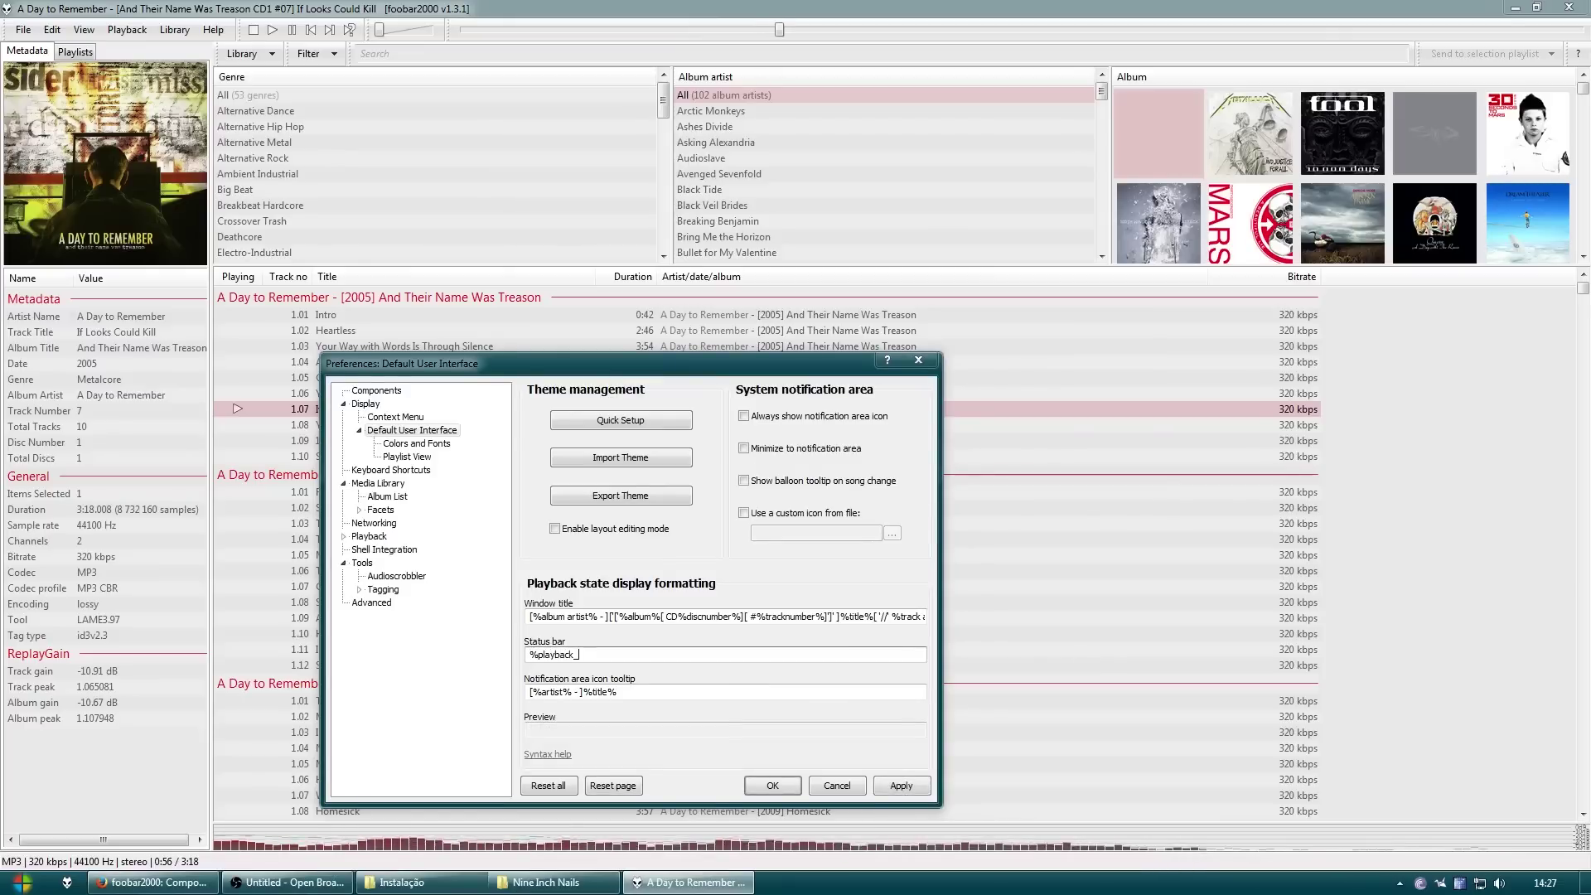
text(time)
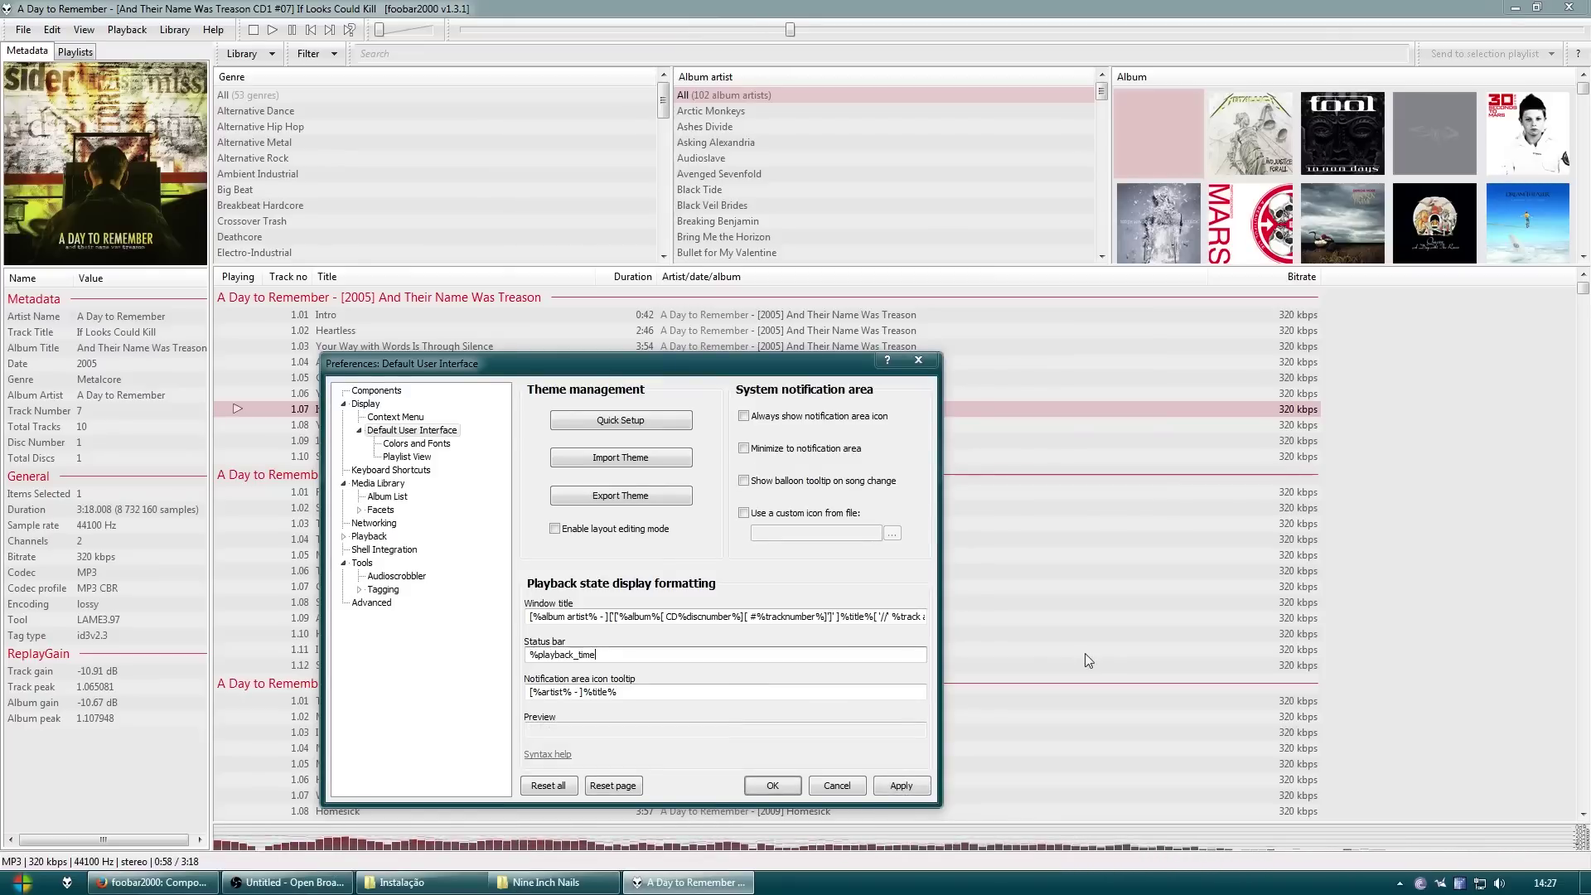
text(%)
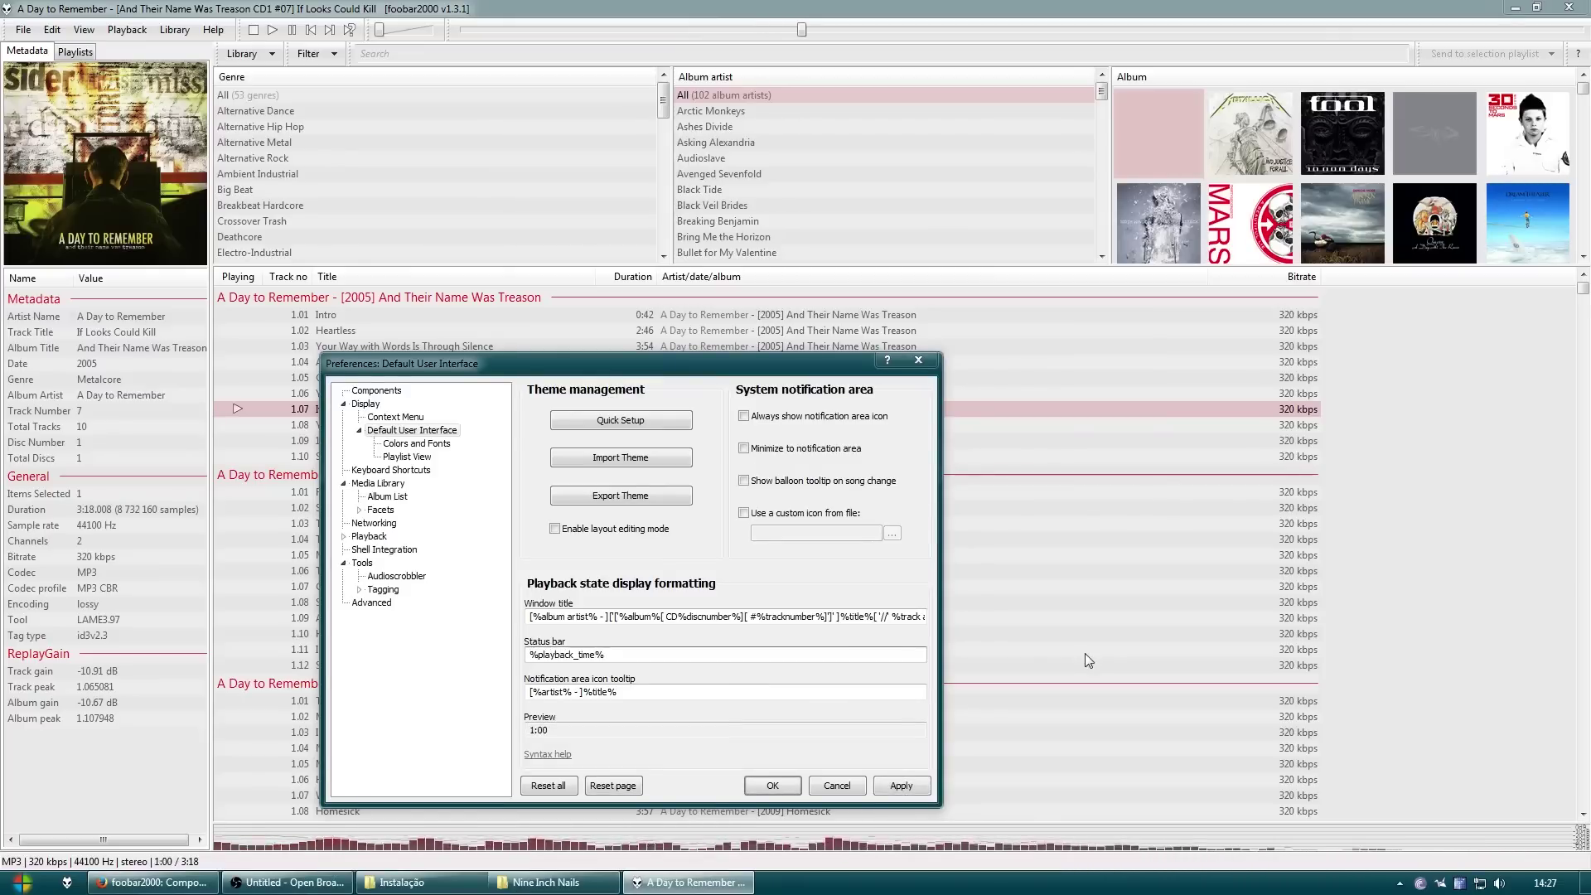
text( / )
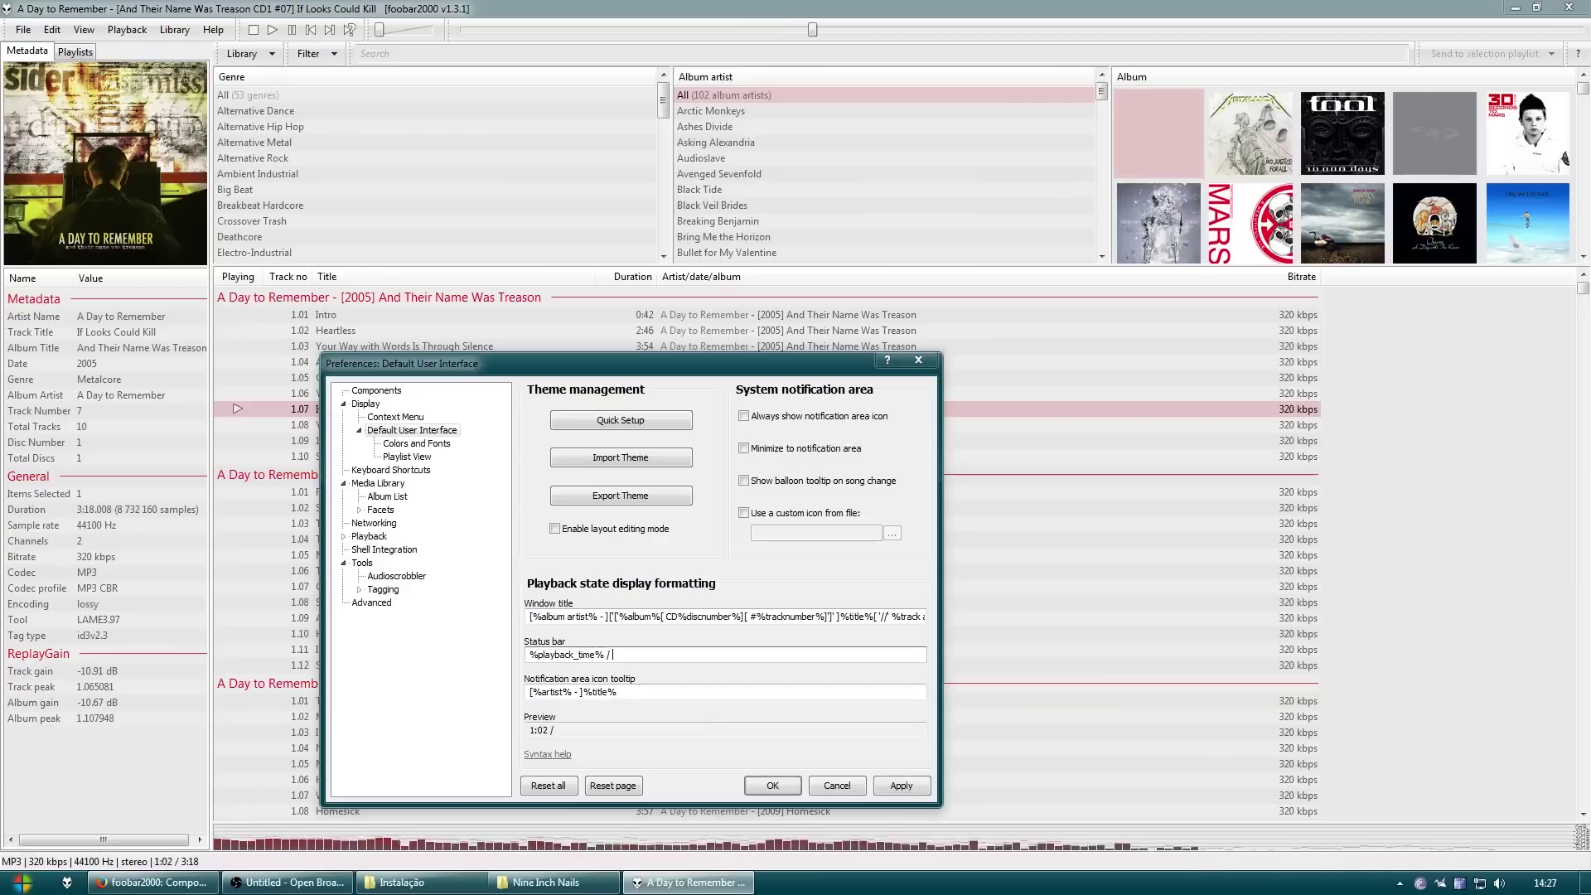
text(%p)
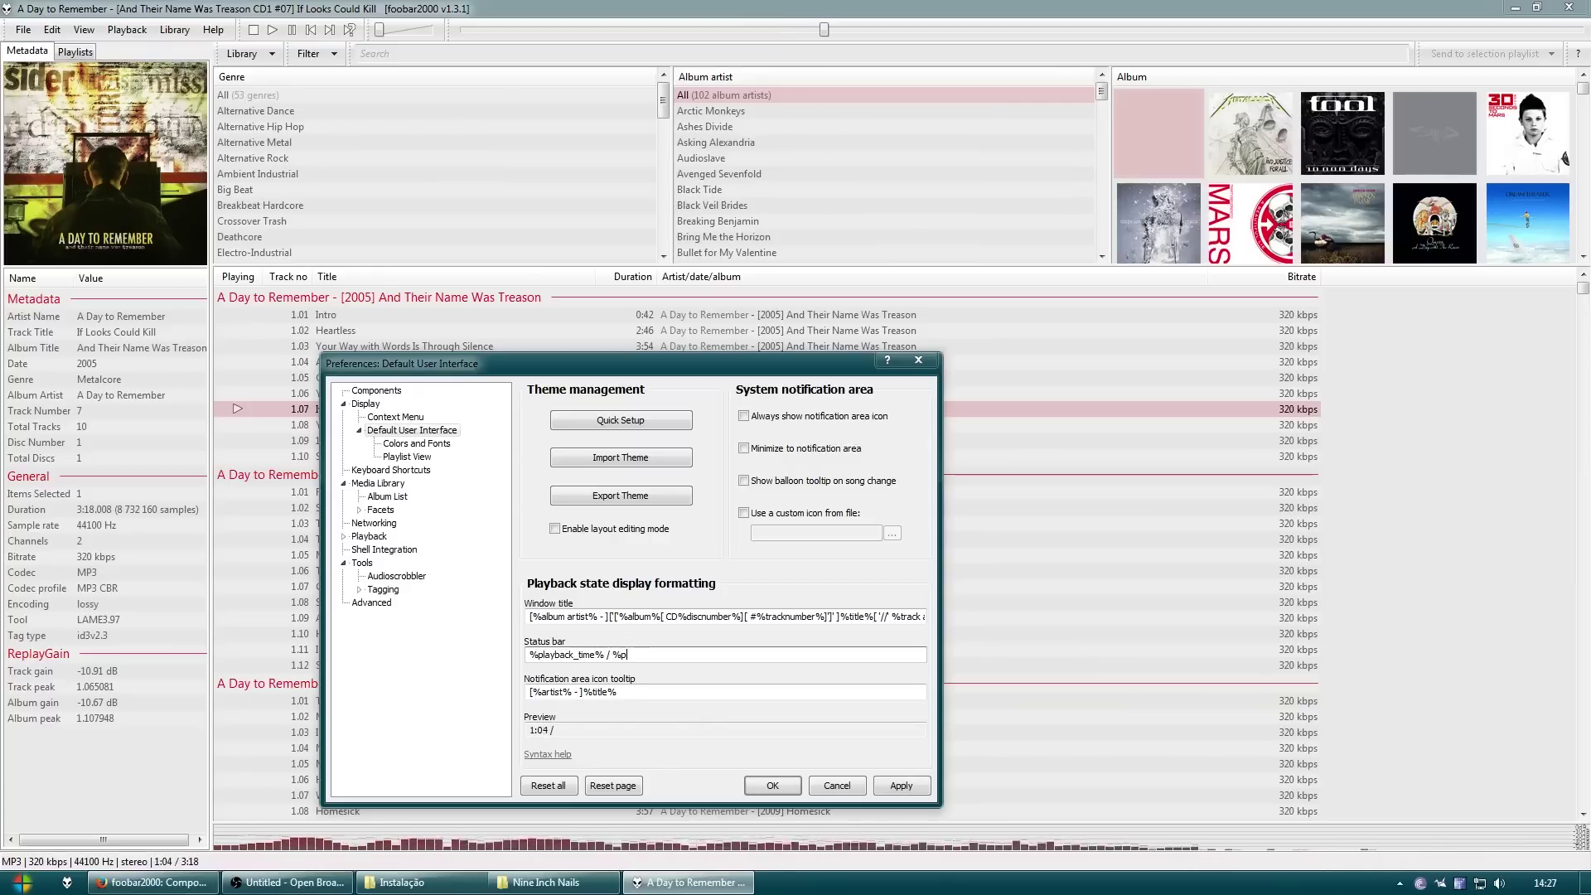
text(layback)
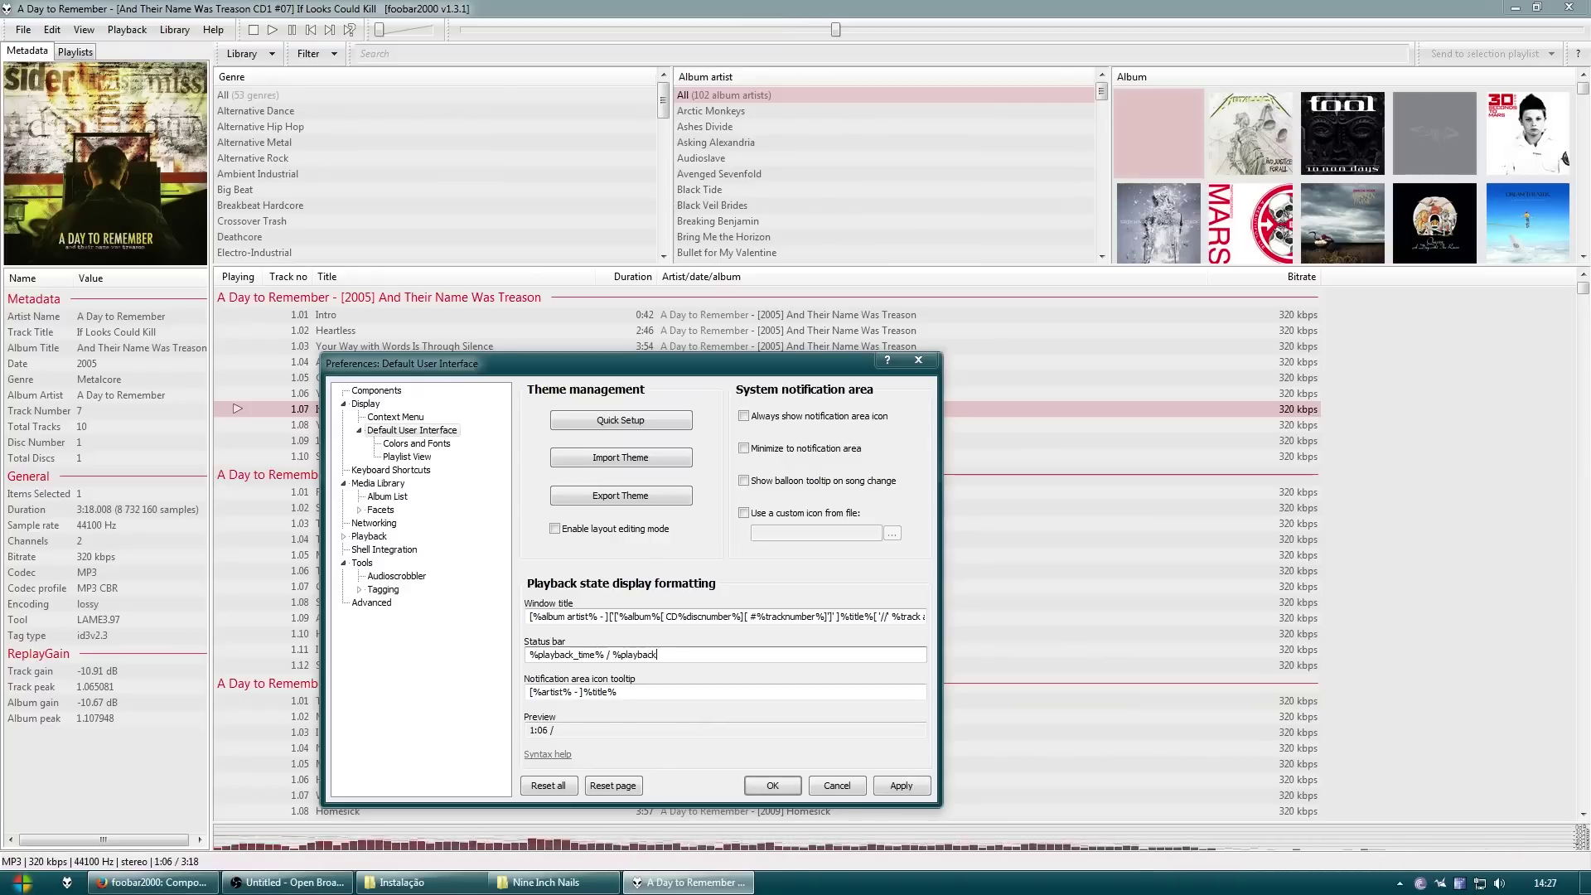
text(_time)
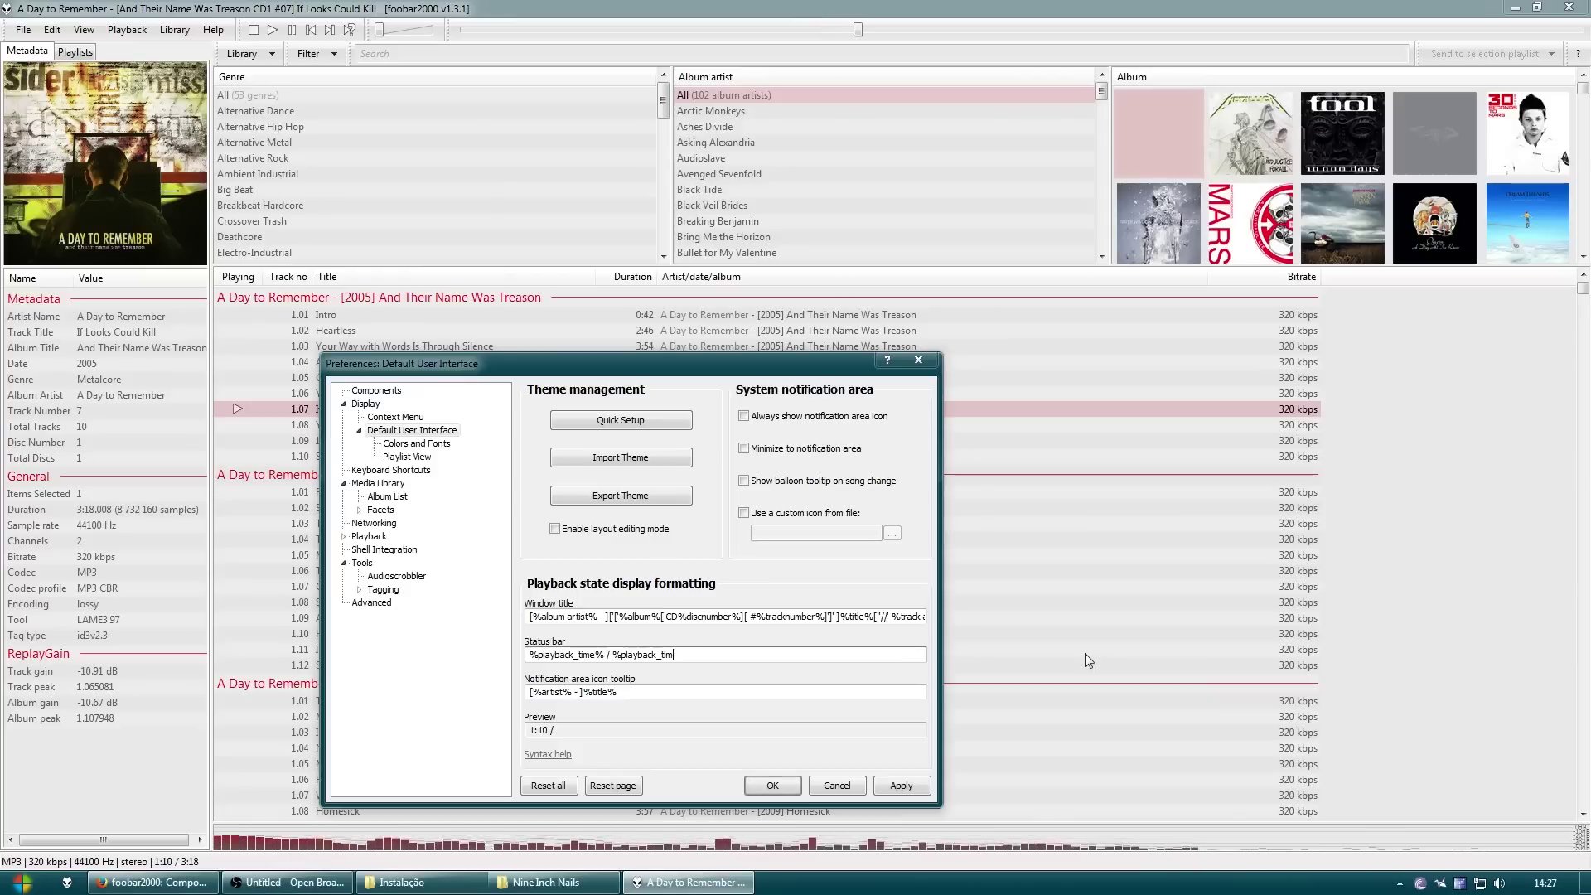
key(BackSpace)
key(BackSpace)
key(BackSpace)
key(BackSpace)
key(BackSpace)
key(BackSpace)
key(BackSpace)
key(BackSpace)
key(BackSpace)
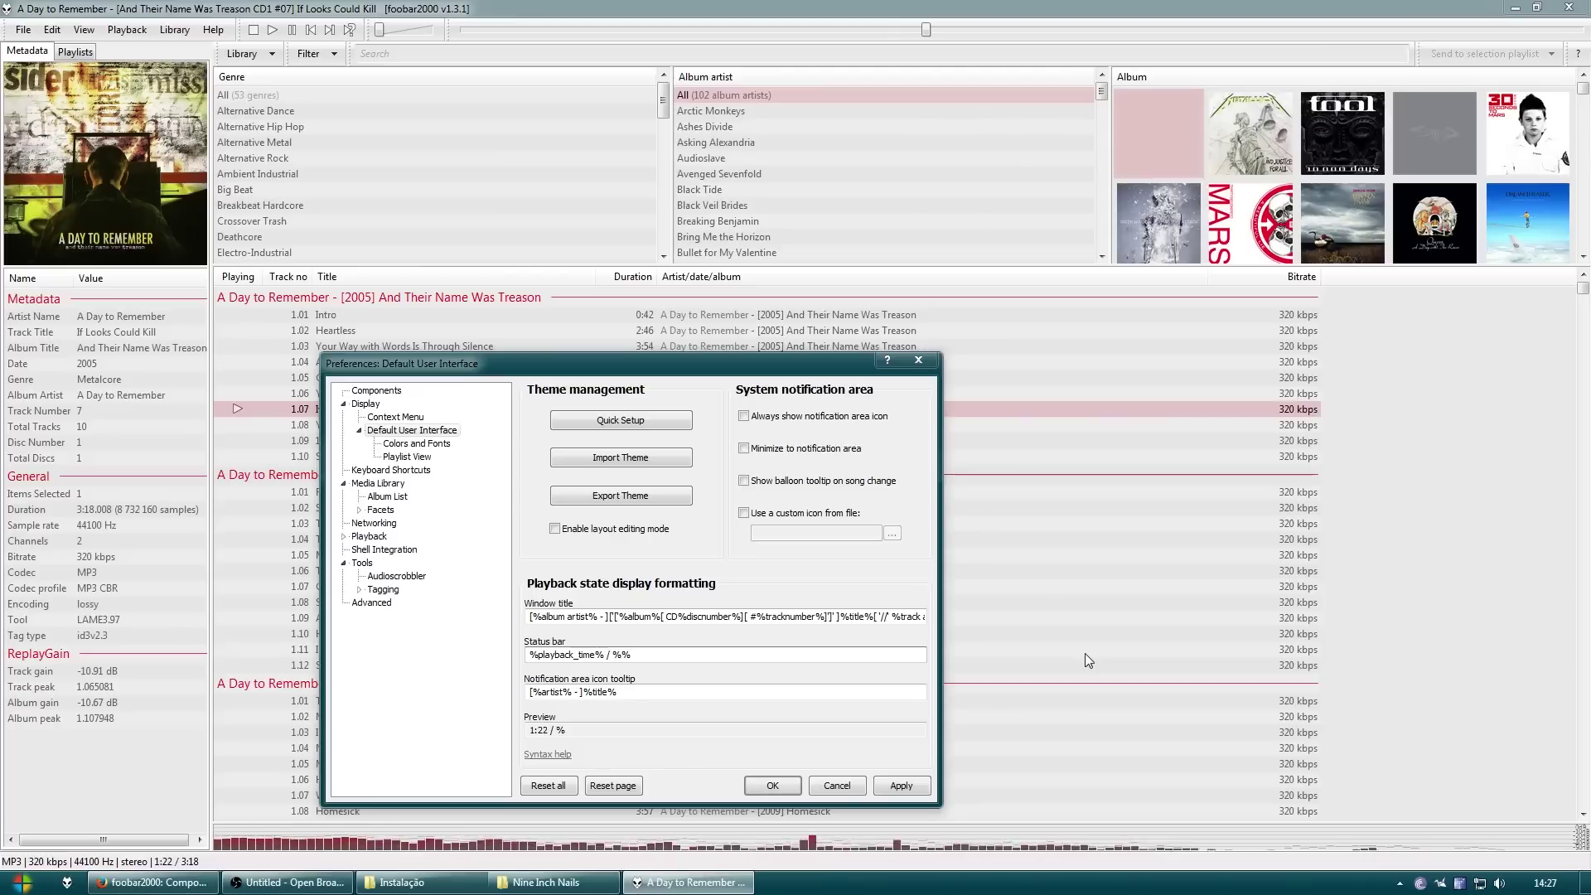
text(_len)
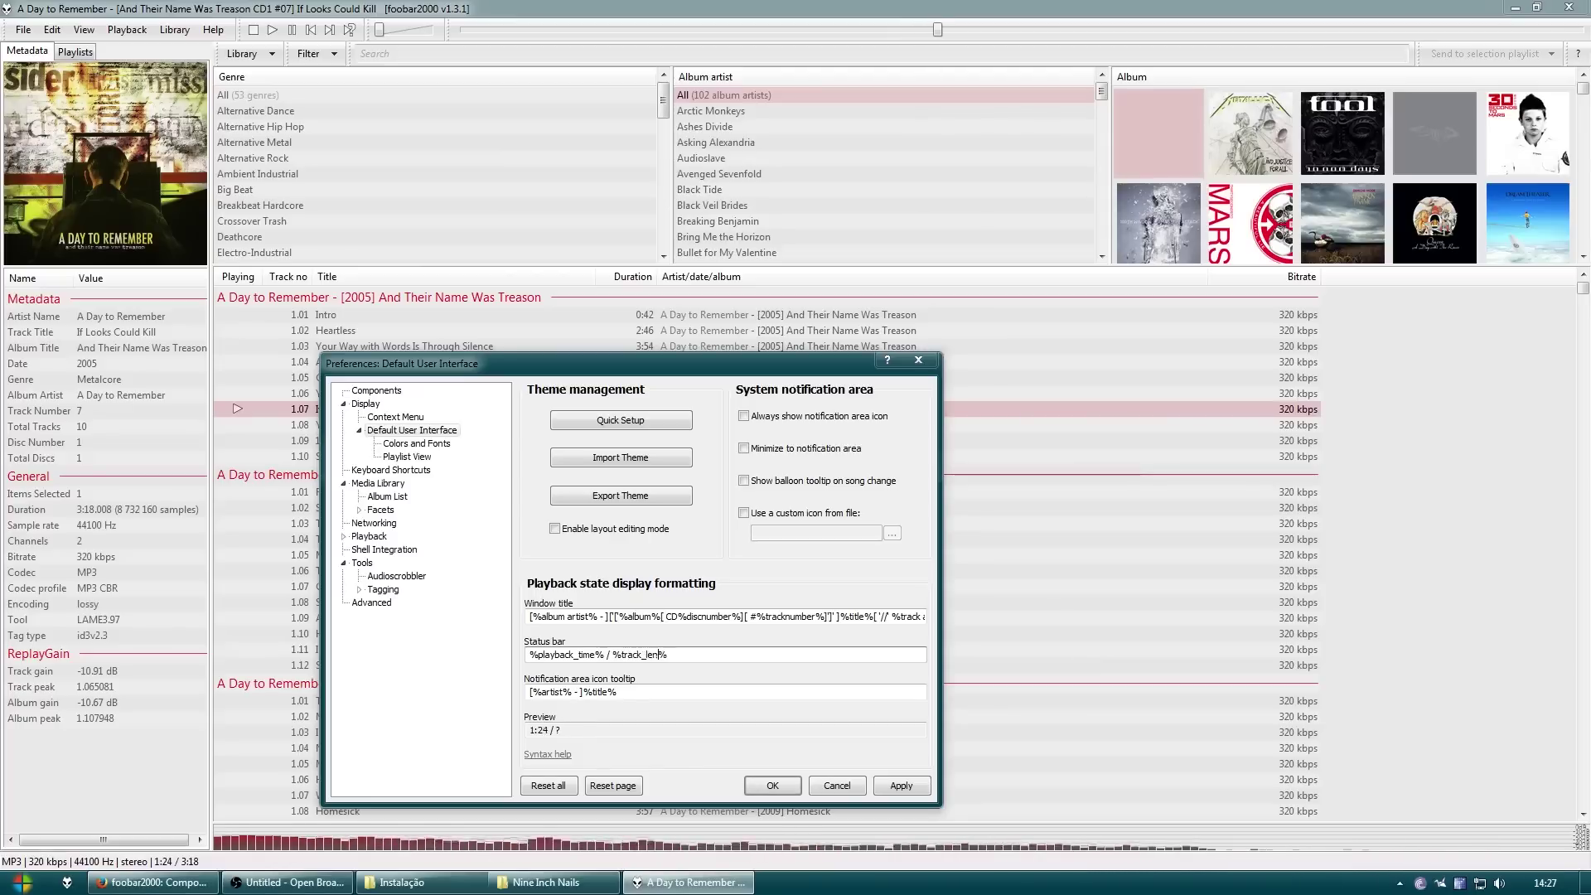
text(gth)
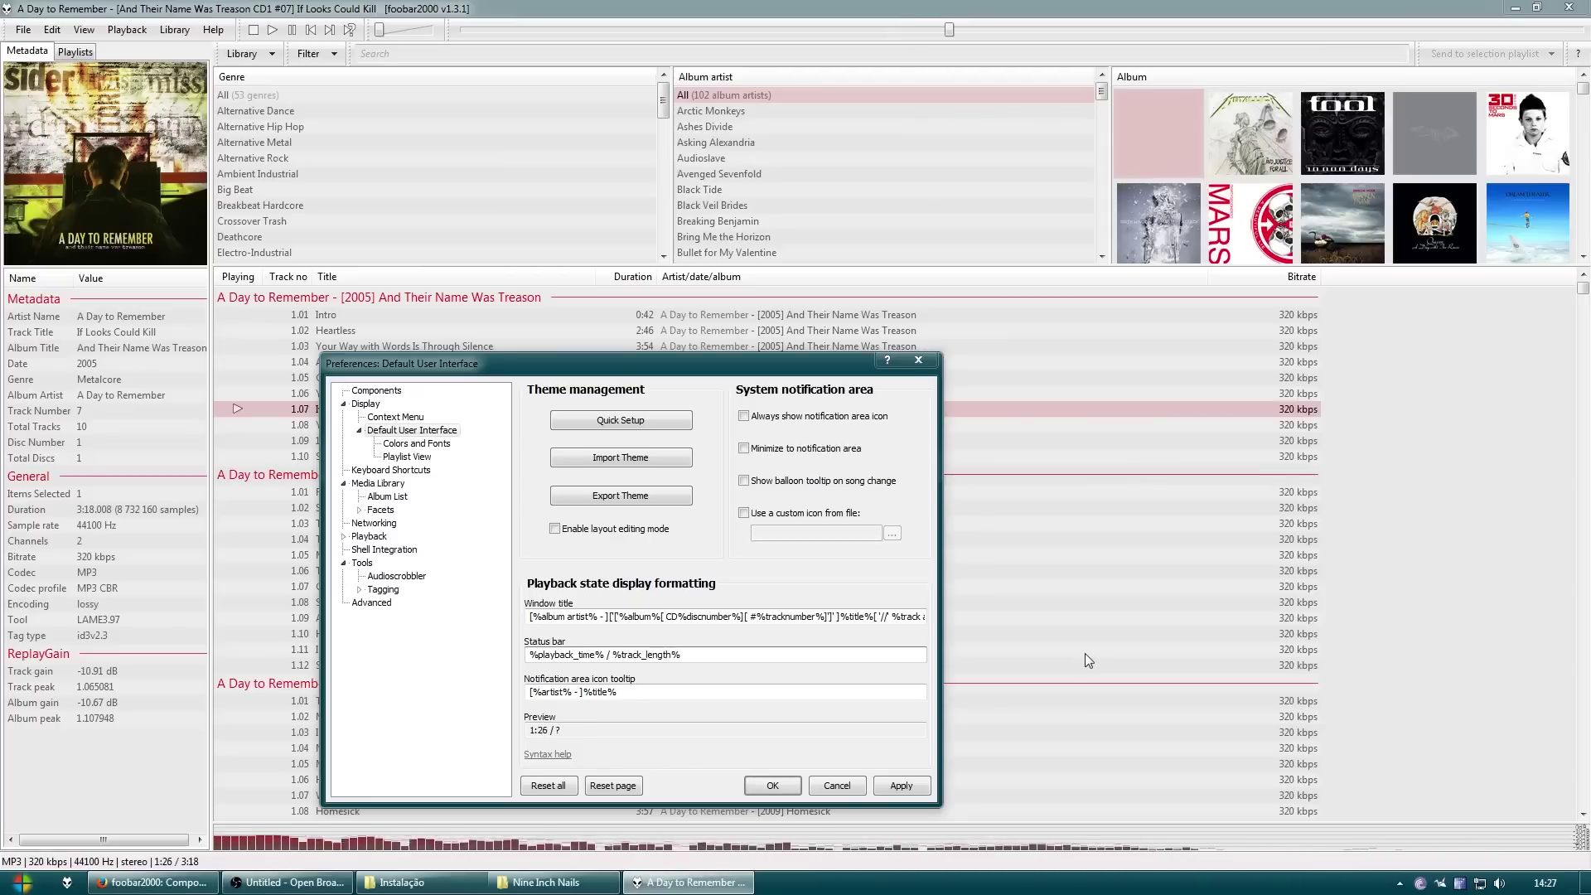
click(613, 785)
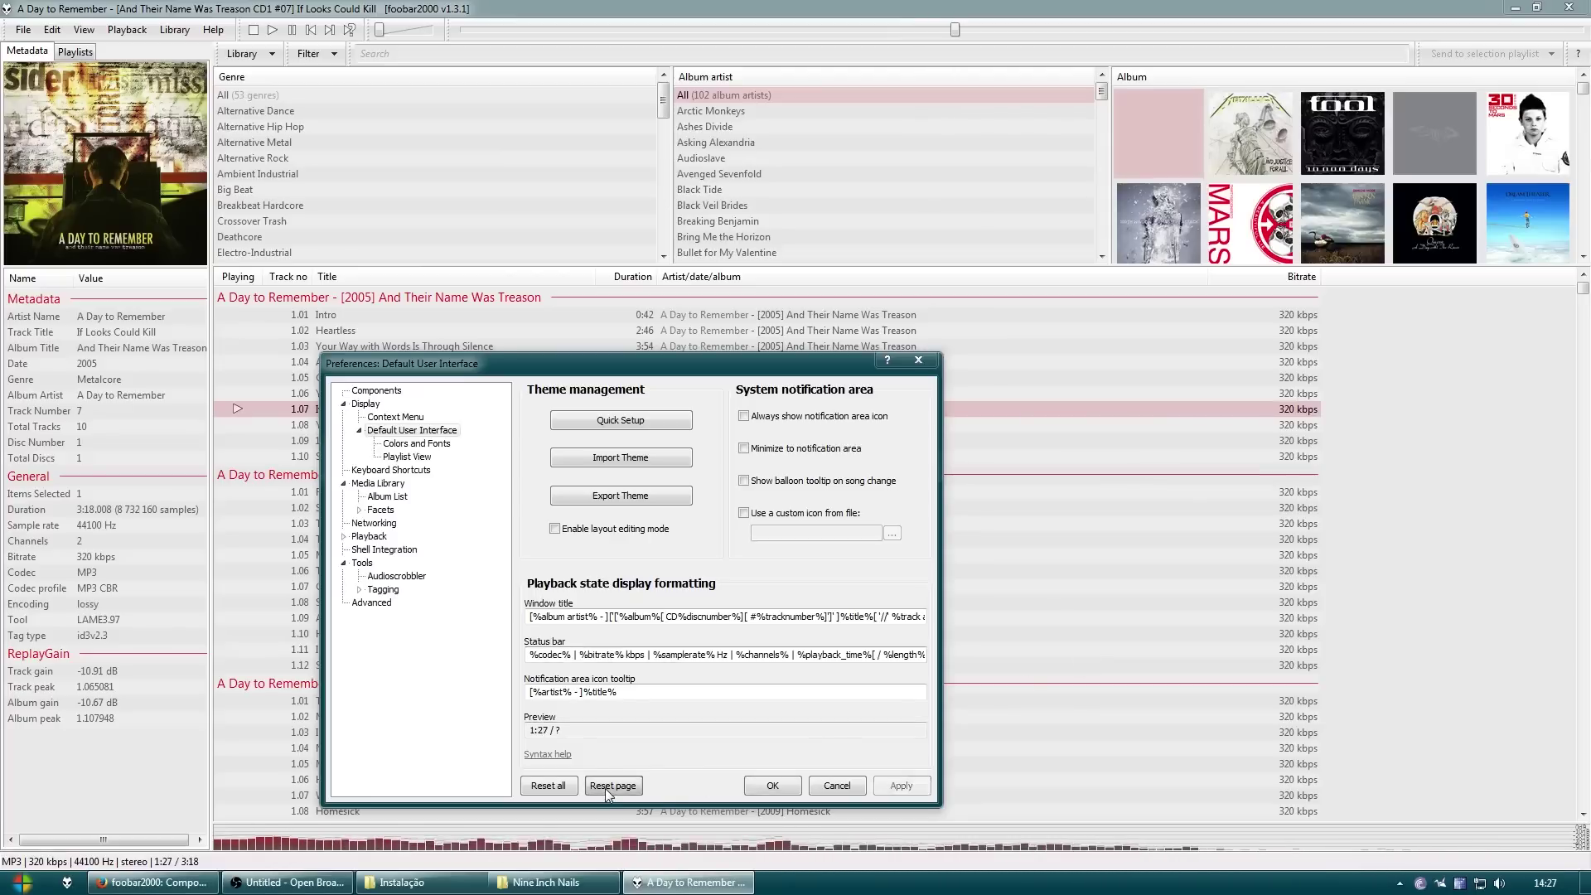
Replace the whole status bar format with "%playback_time% / %length%"
click(869, 654)
key(ctrl+a)
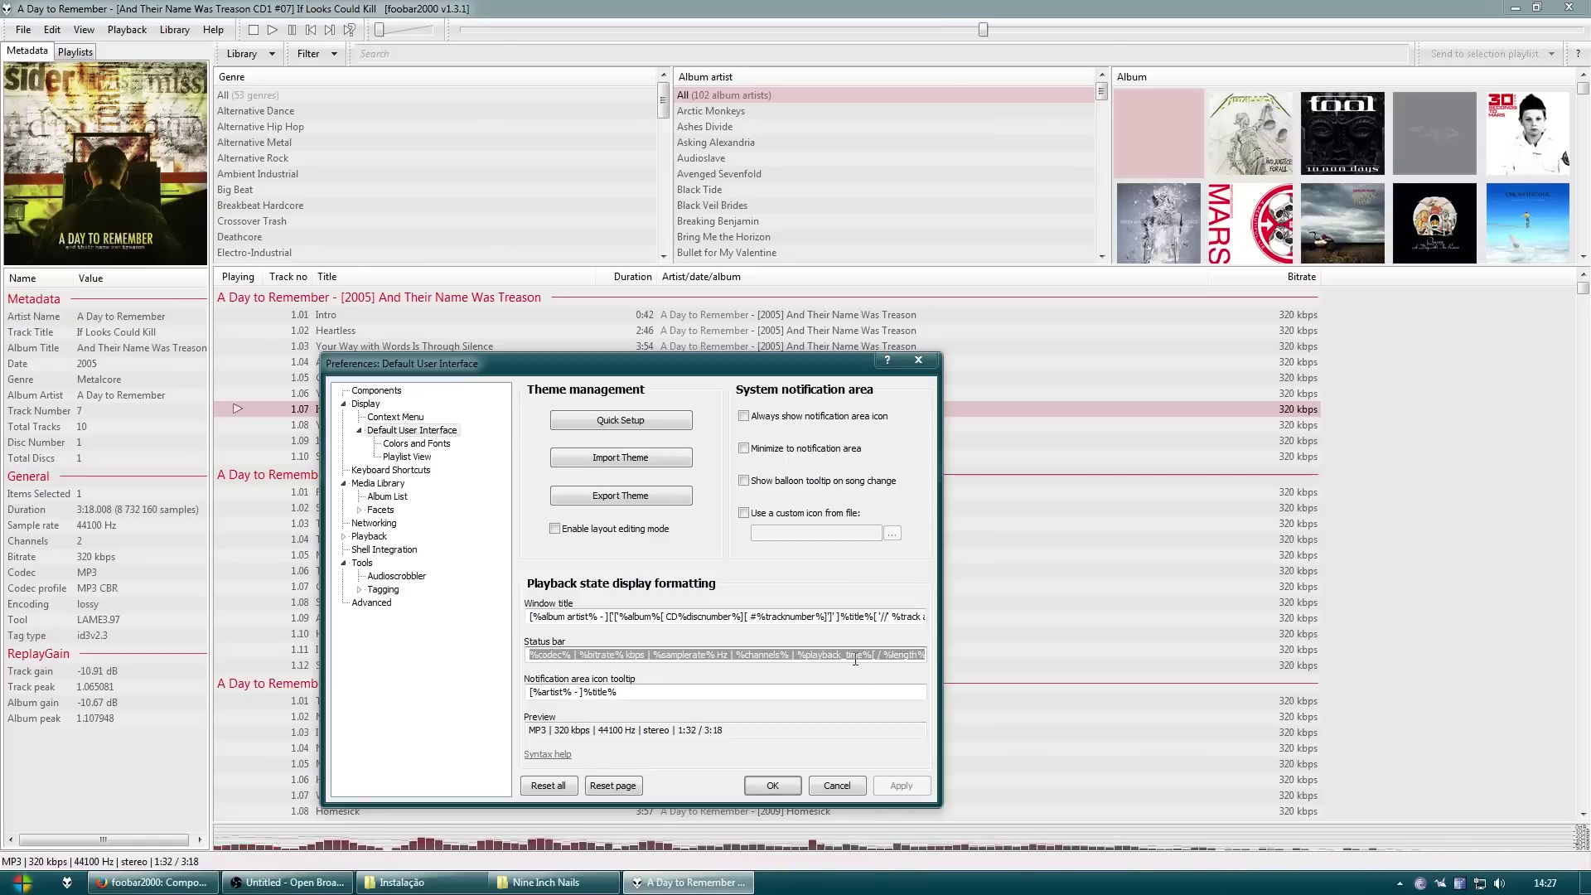
text(%play)
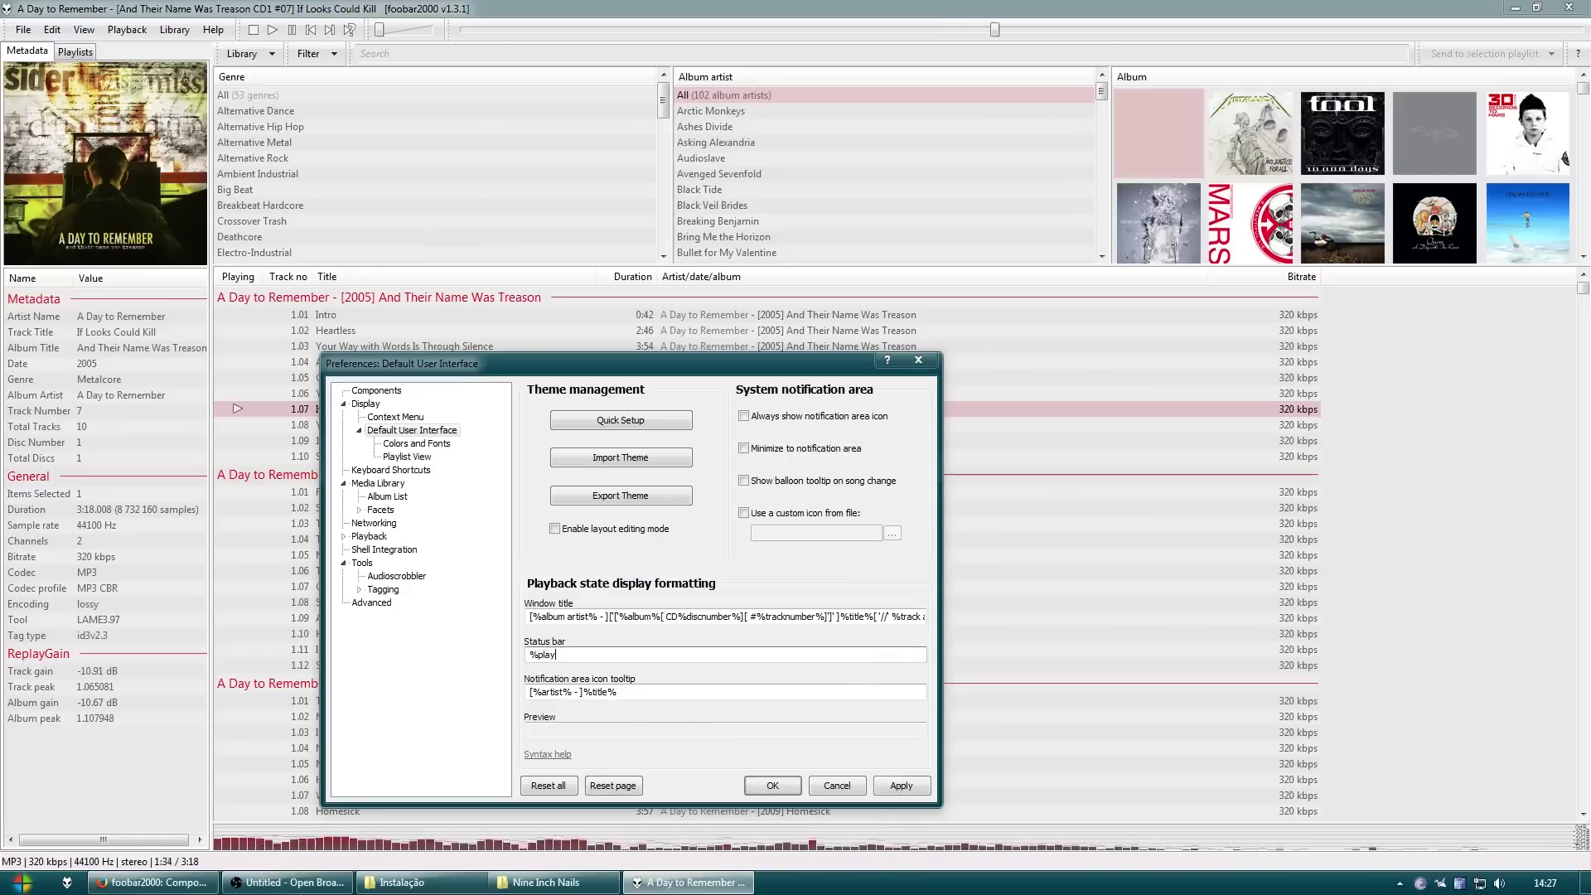
text(back_time% / %length%)
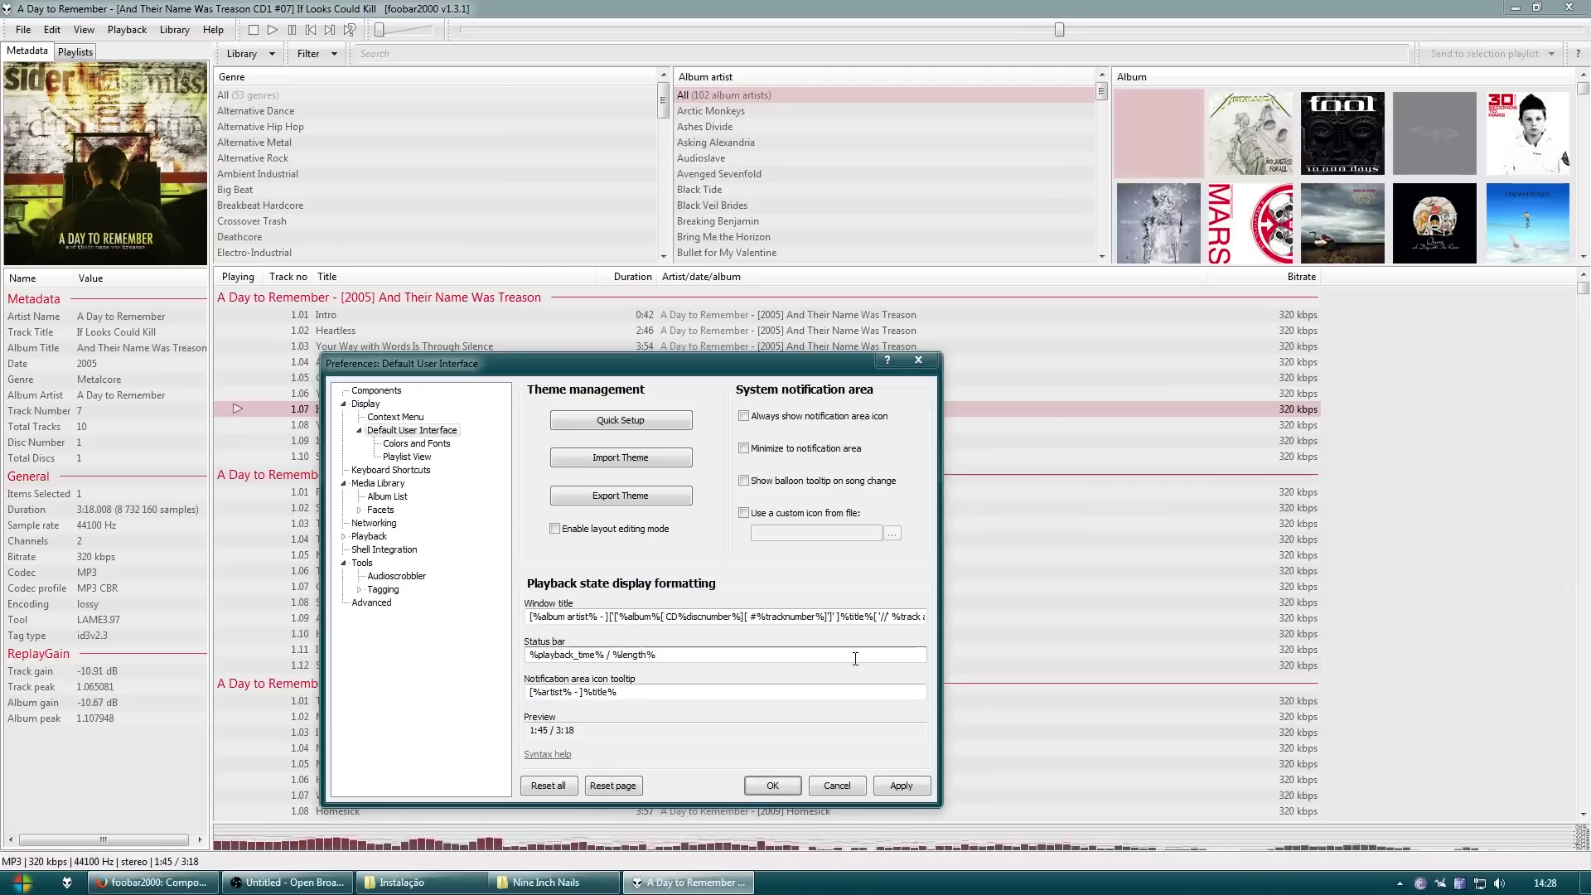
Append the remaining time in parentheses to the status bar format as "'('- %playback_time_remaining%')'" and apply it
click(855, 658)
text('()
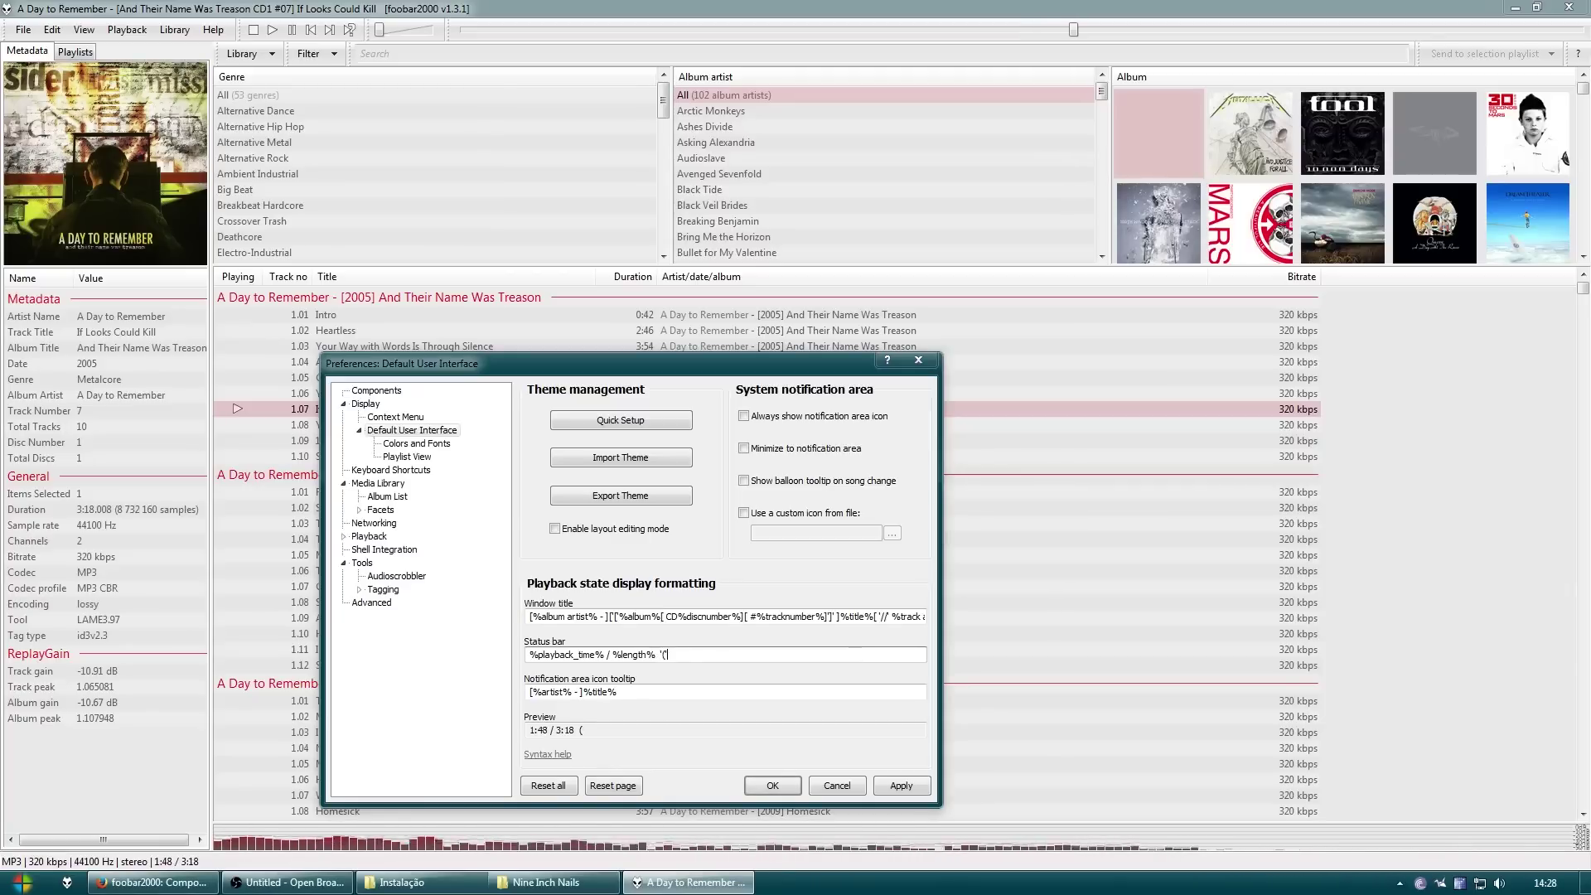
text(- )
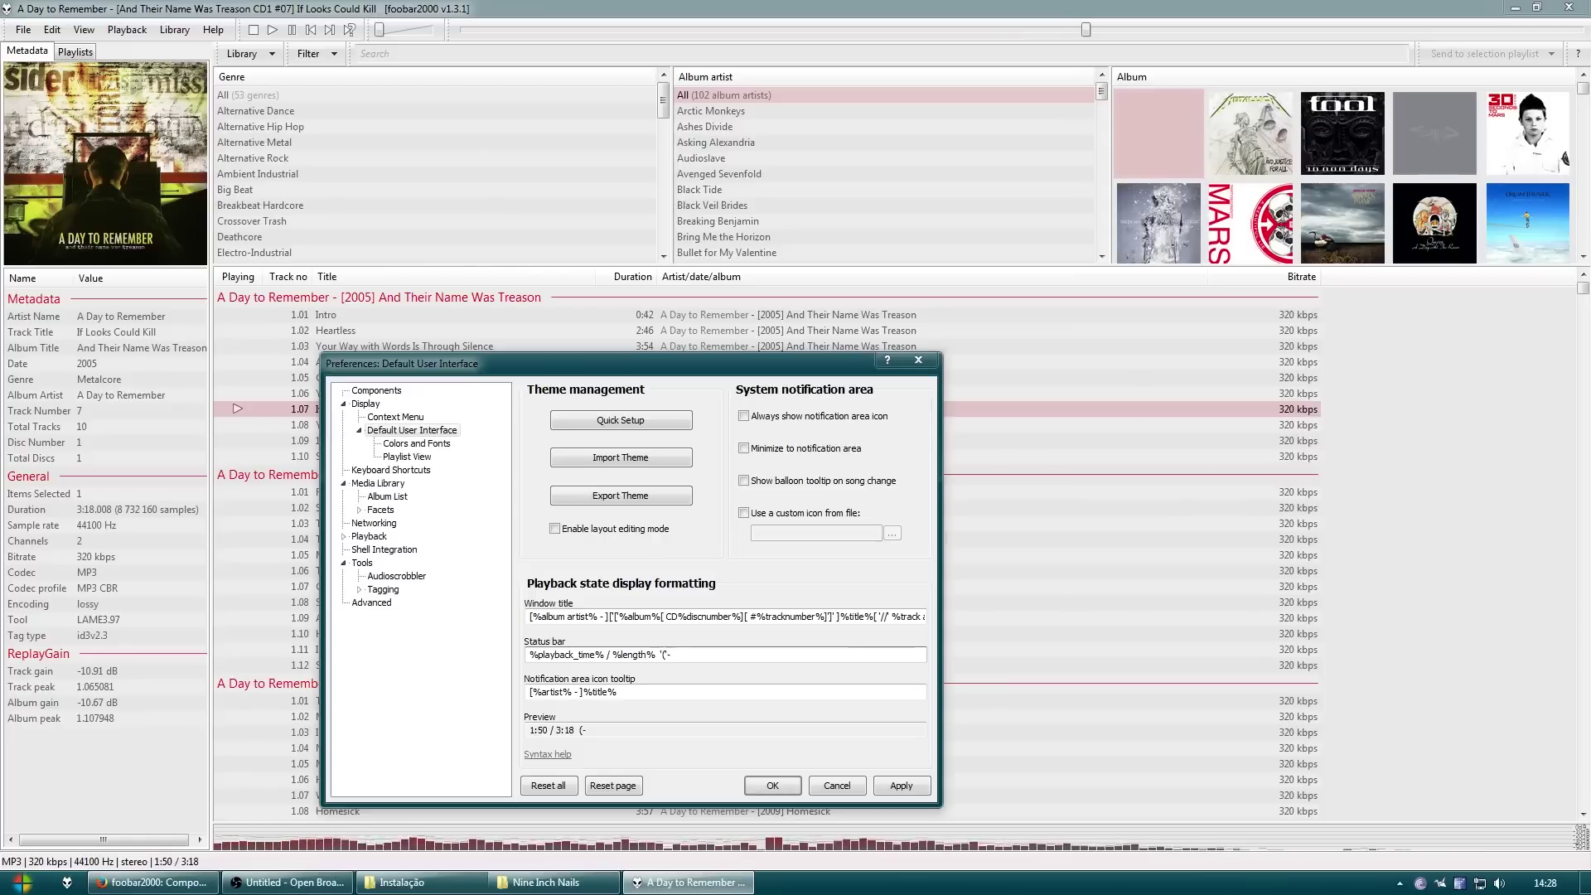
text(%playbac)
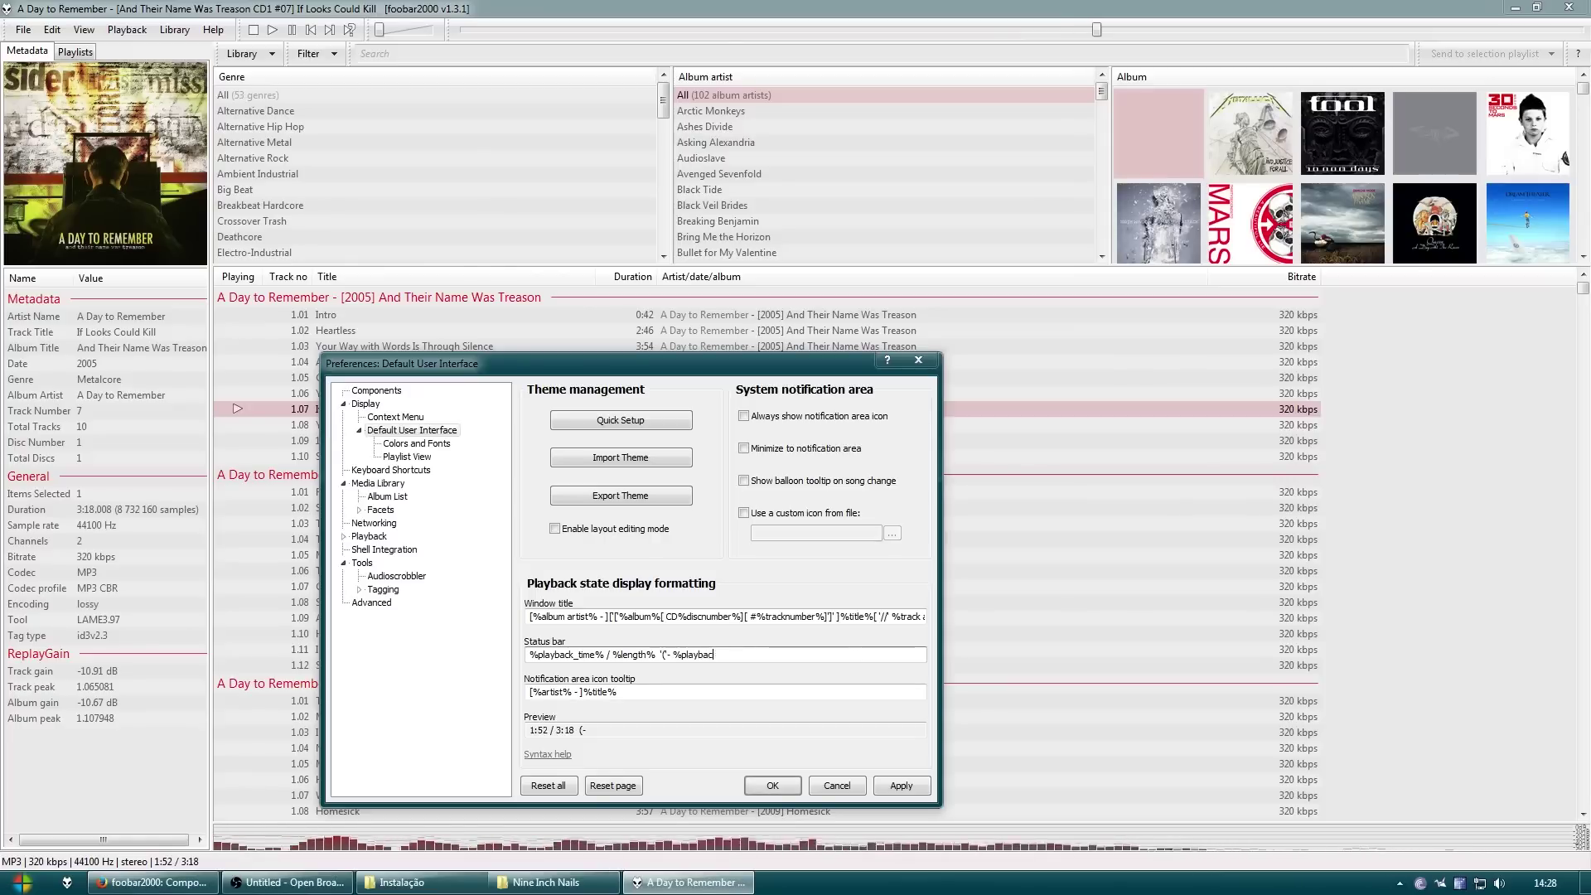
text(k_time_re)
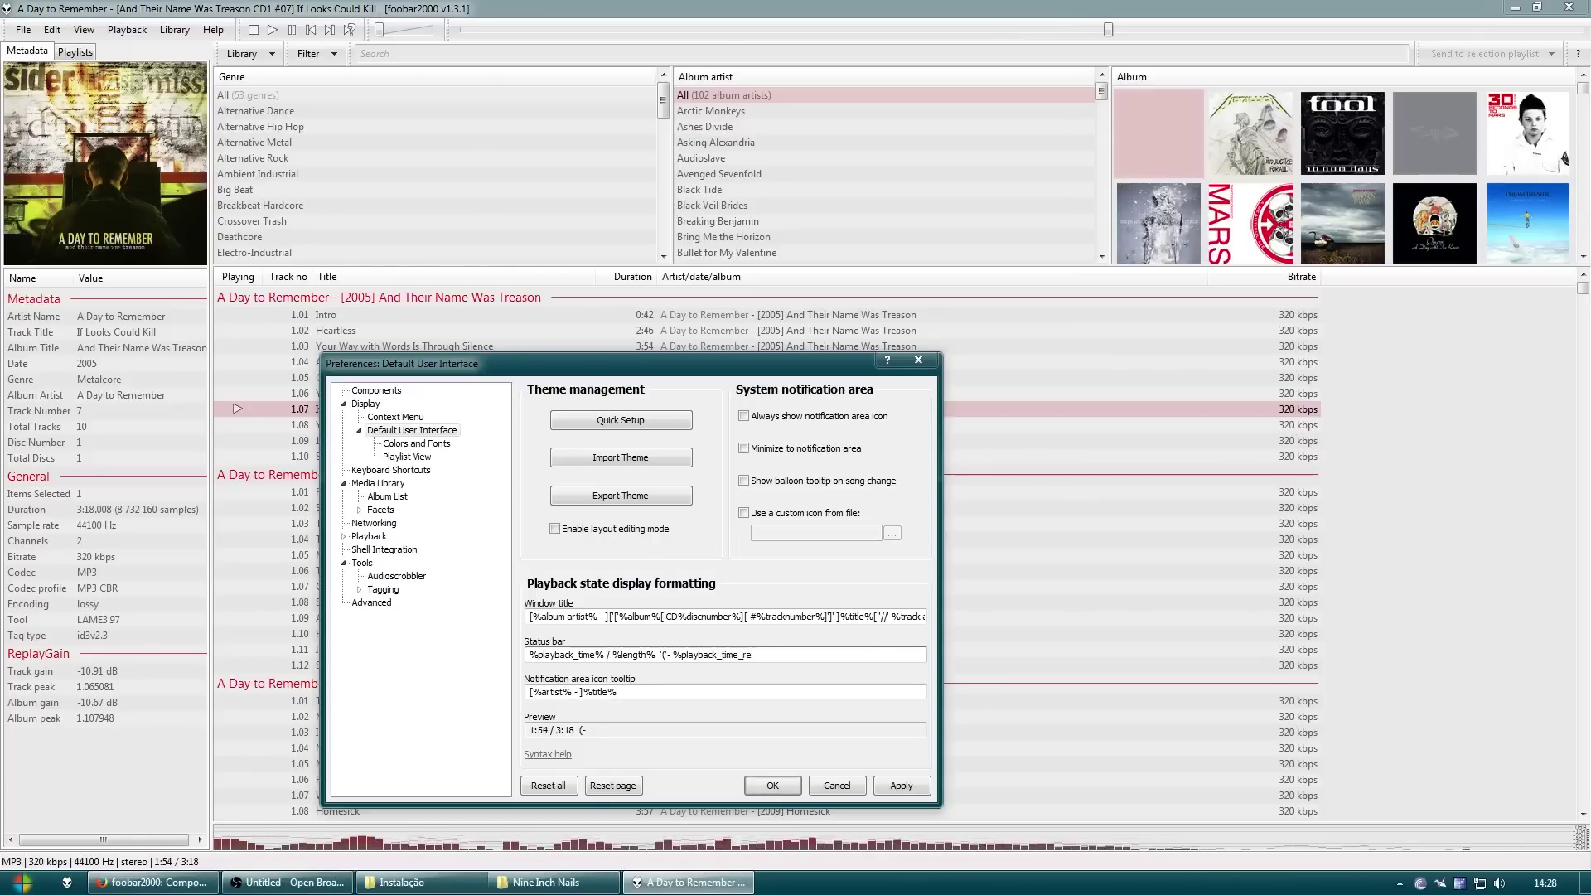
text(maining)
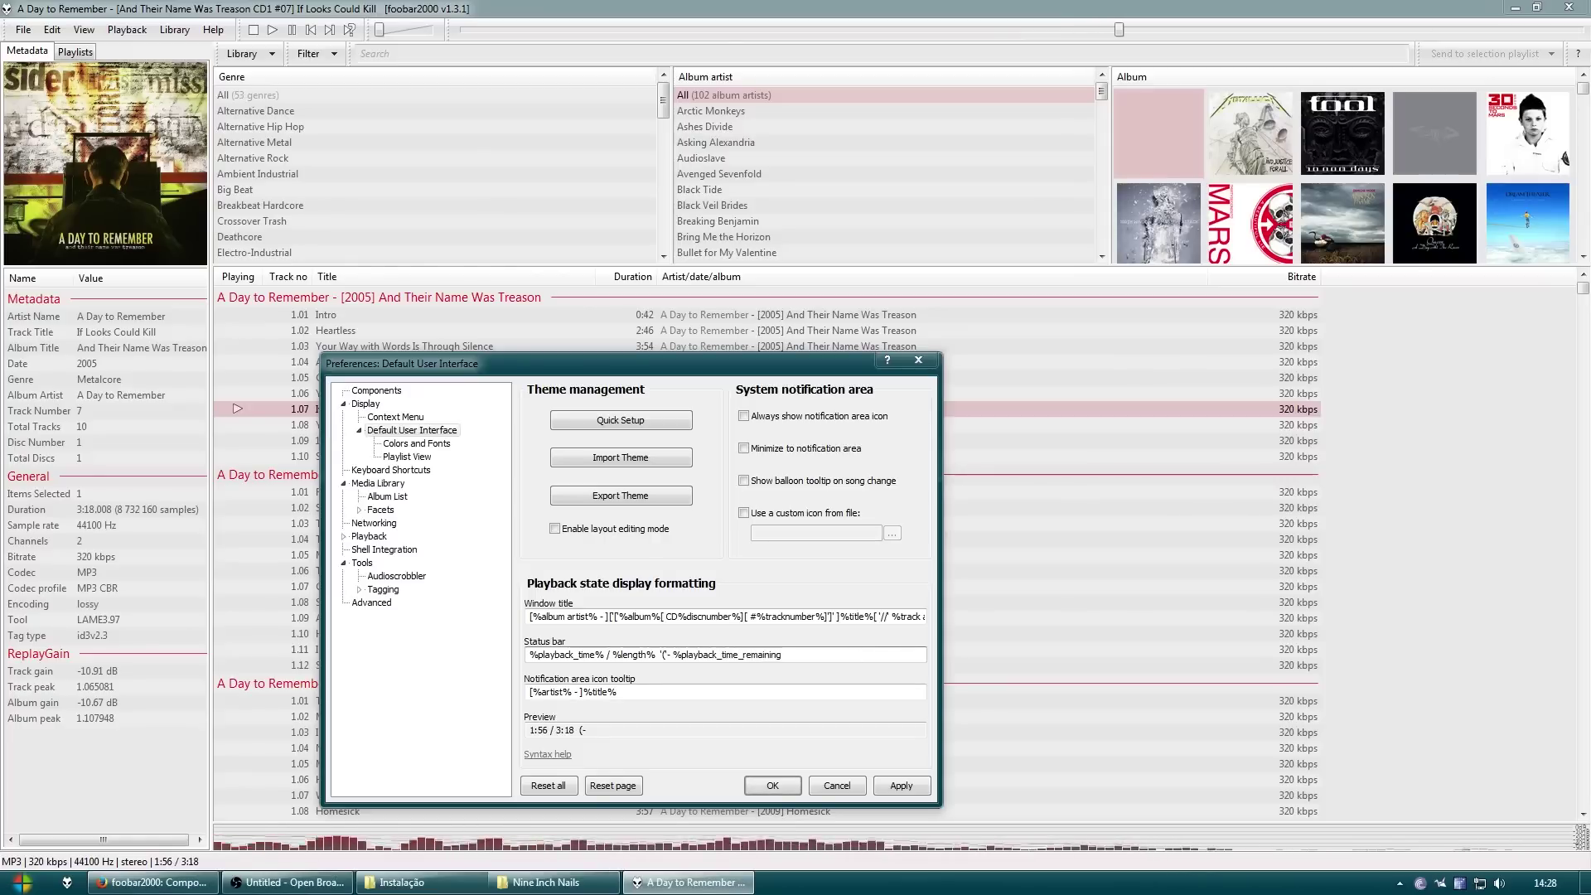
text(%)')
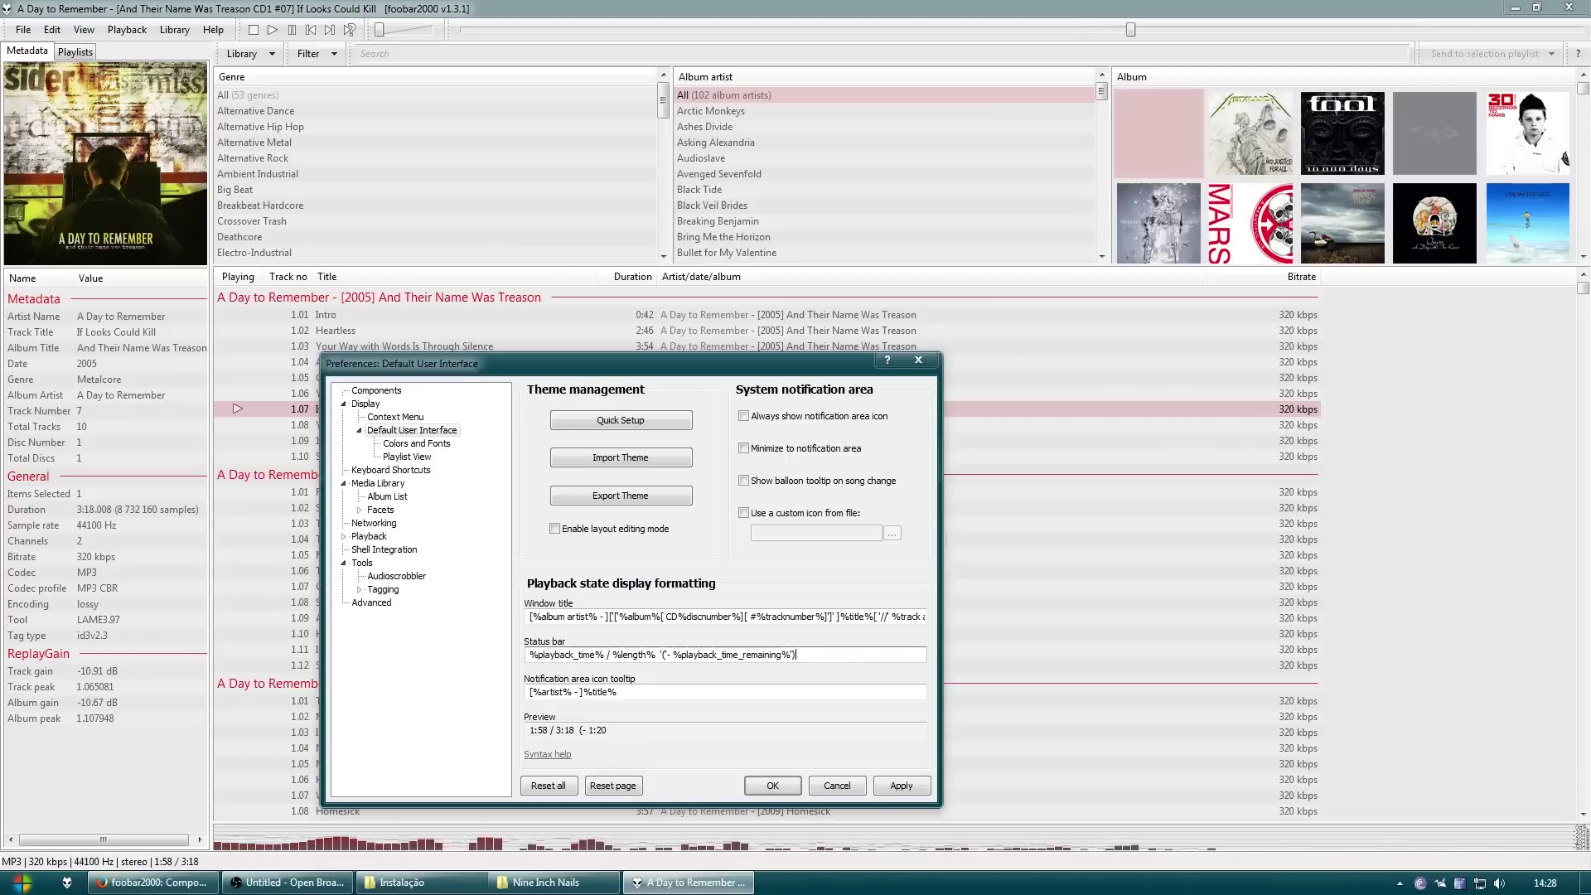
click(901, 782)
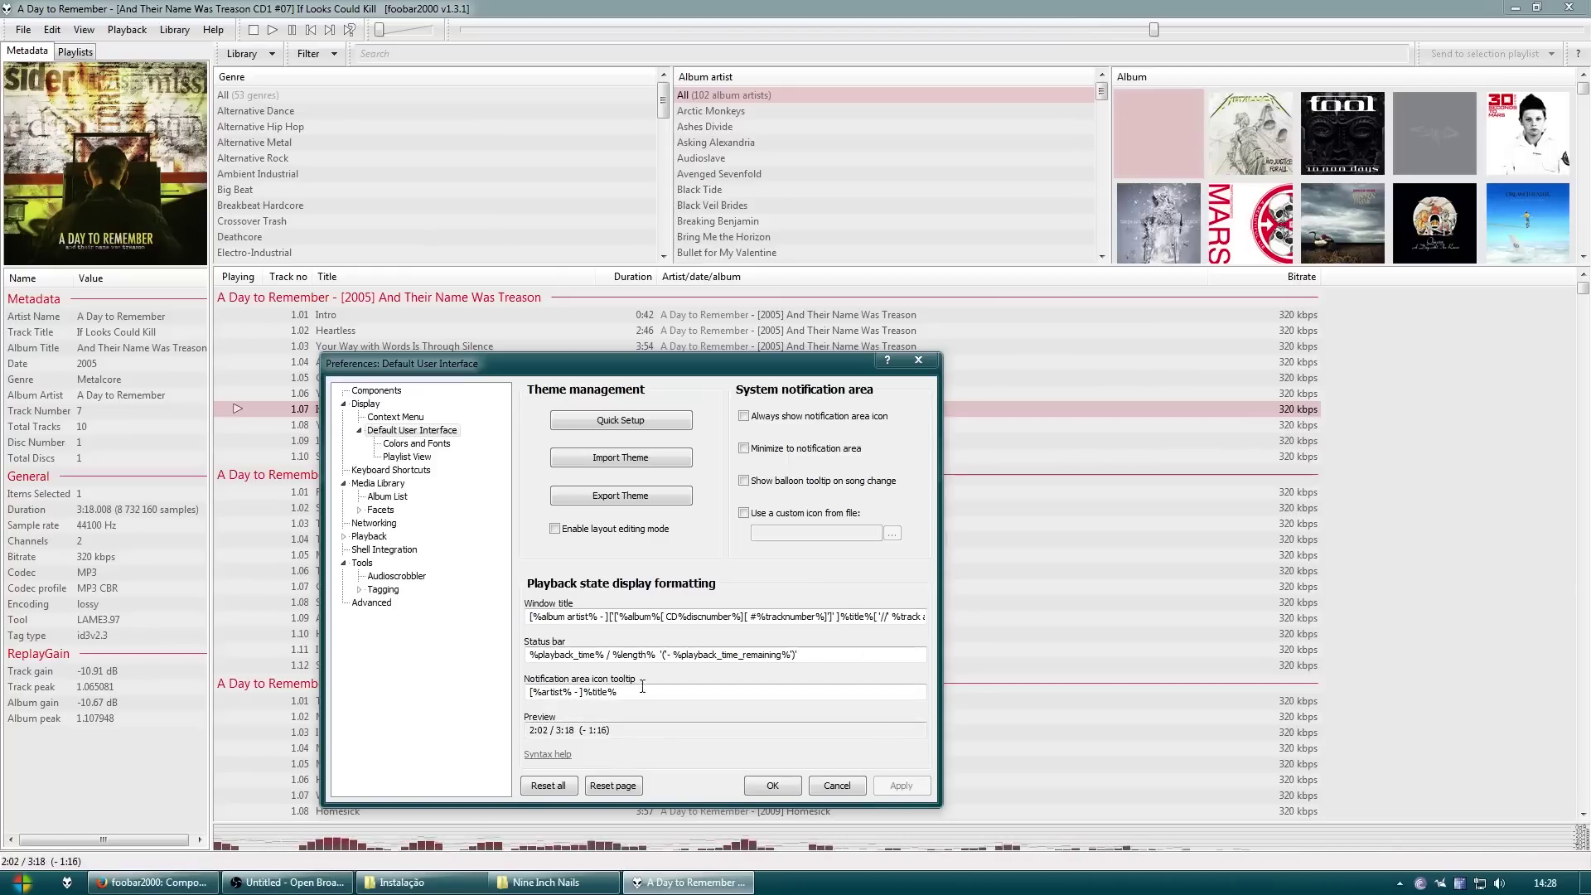
Indent the status bar format with leading spaces, apply the change and close the preferences
click(531, 655)
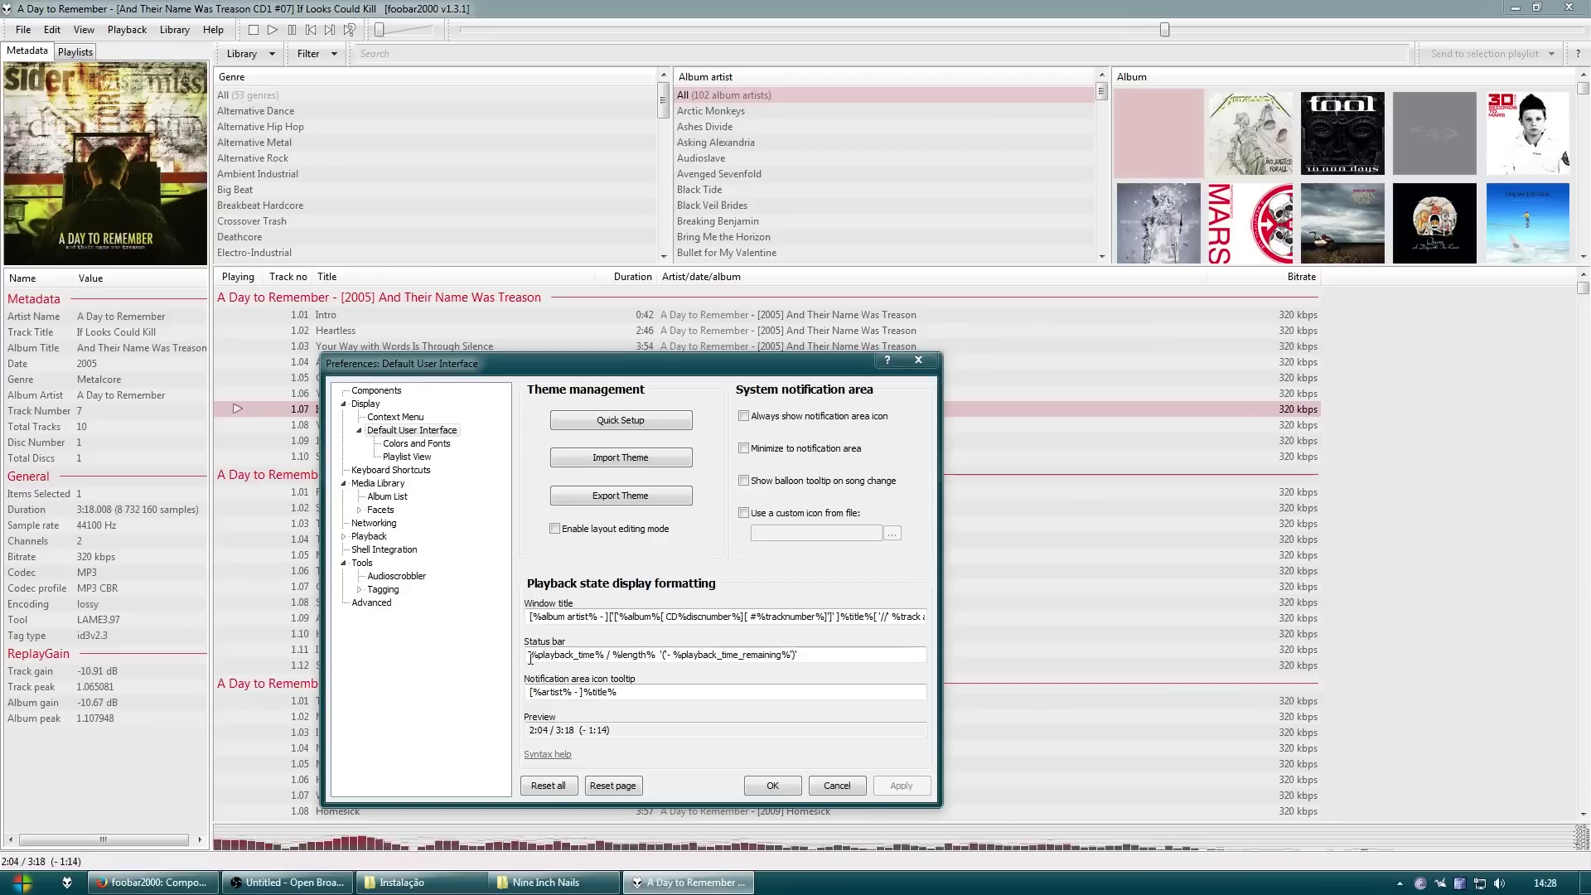
click(901, 785)
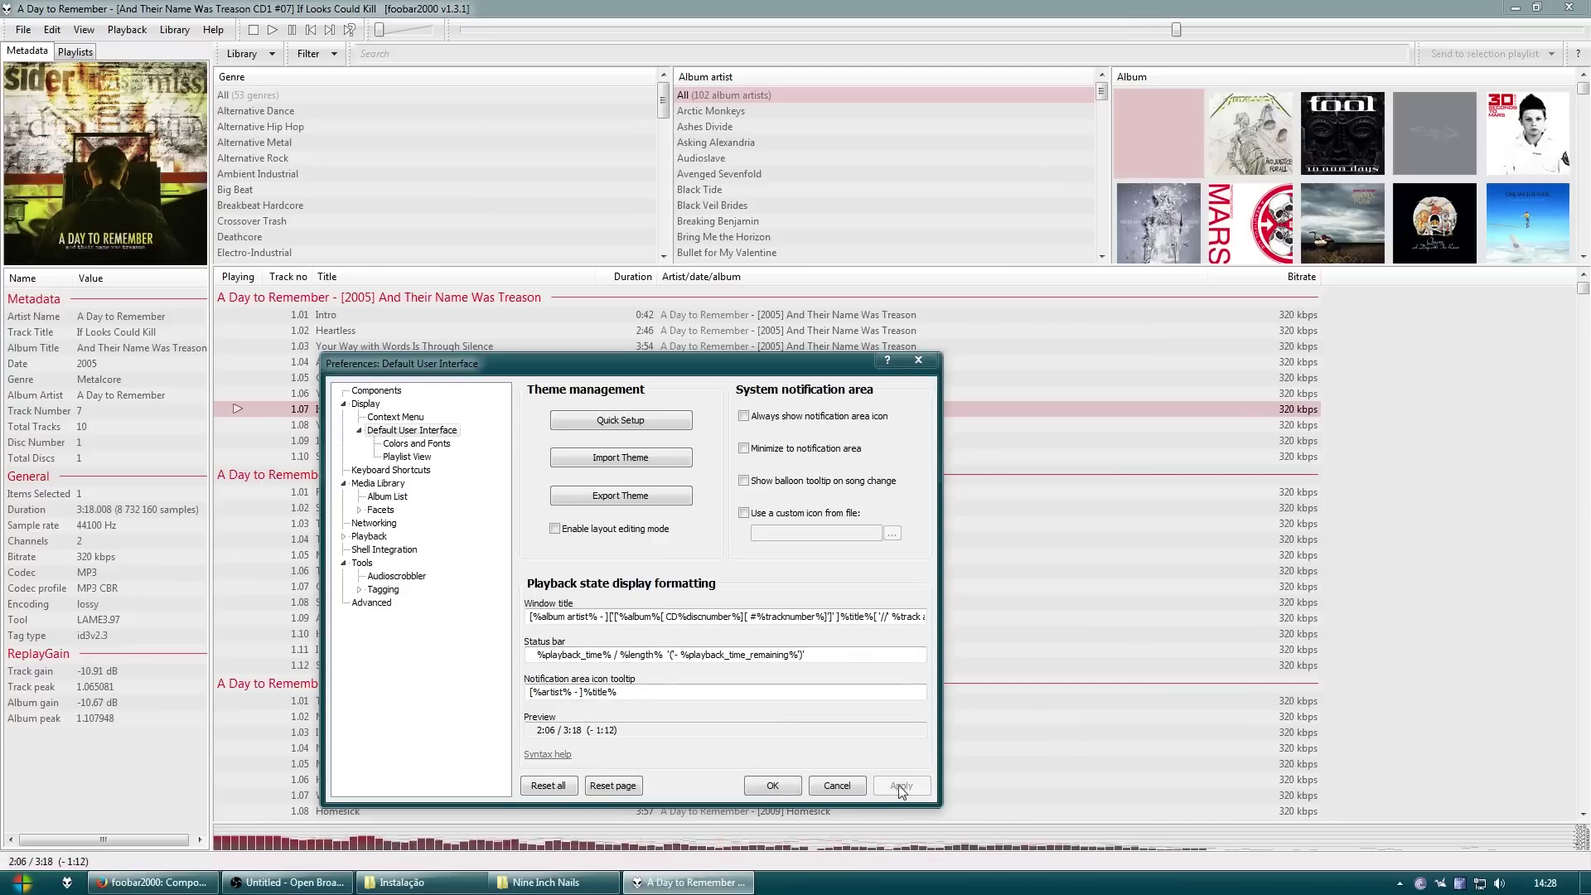
click(775, 787)
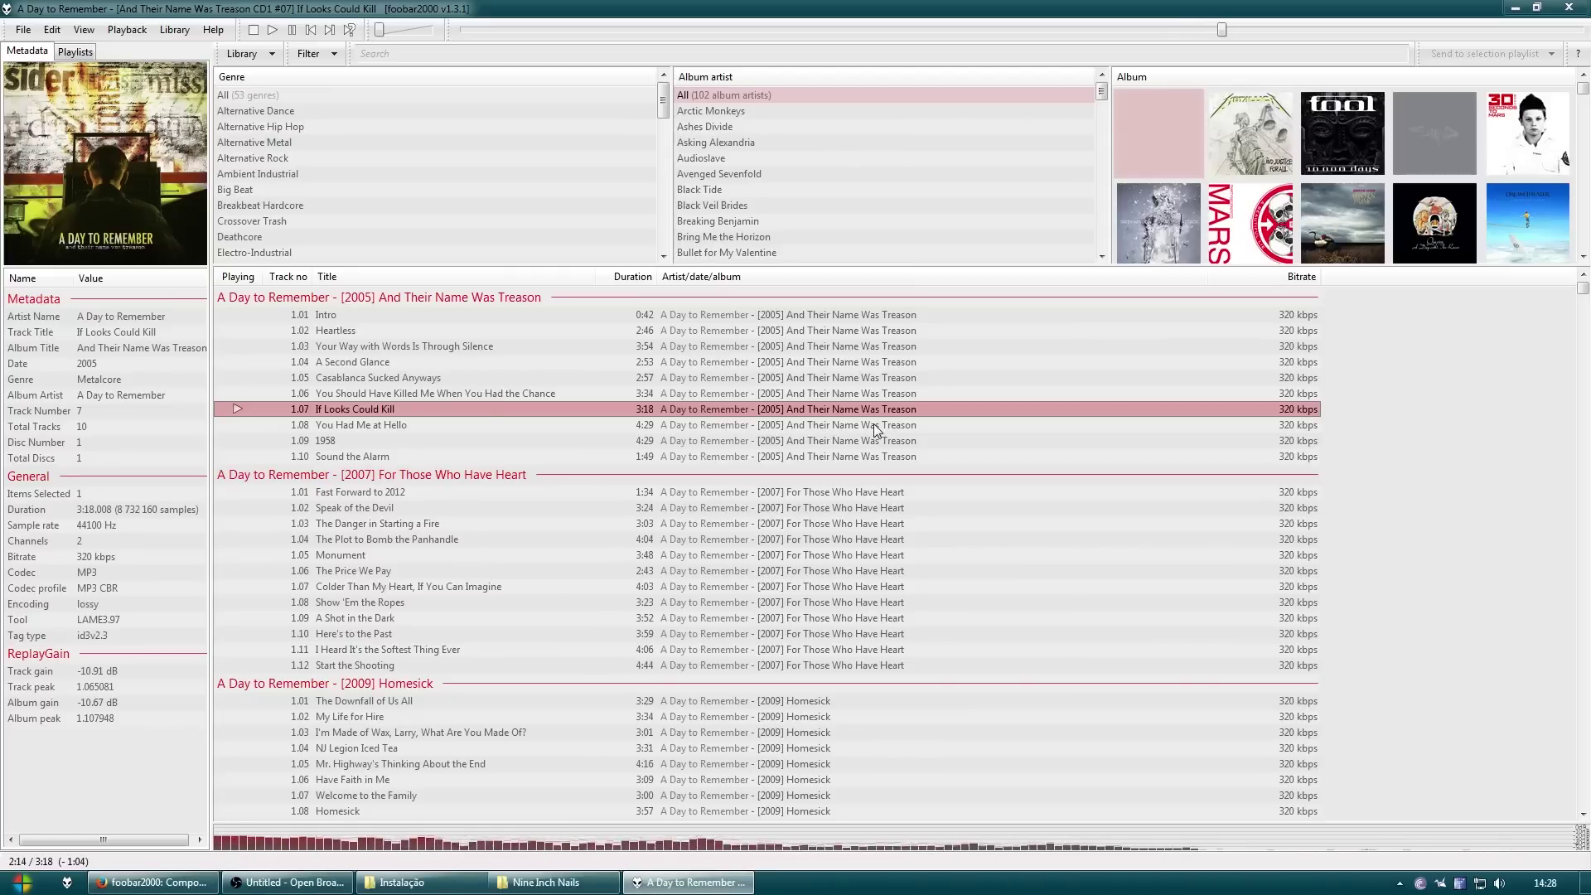
Stop playback and switch to the Nine Inch Nails folder window in Windows Explorer, going up to the Library folder
click(255, 30)
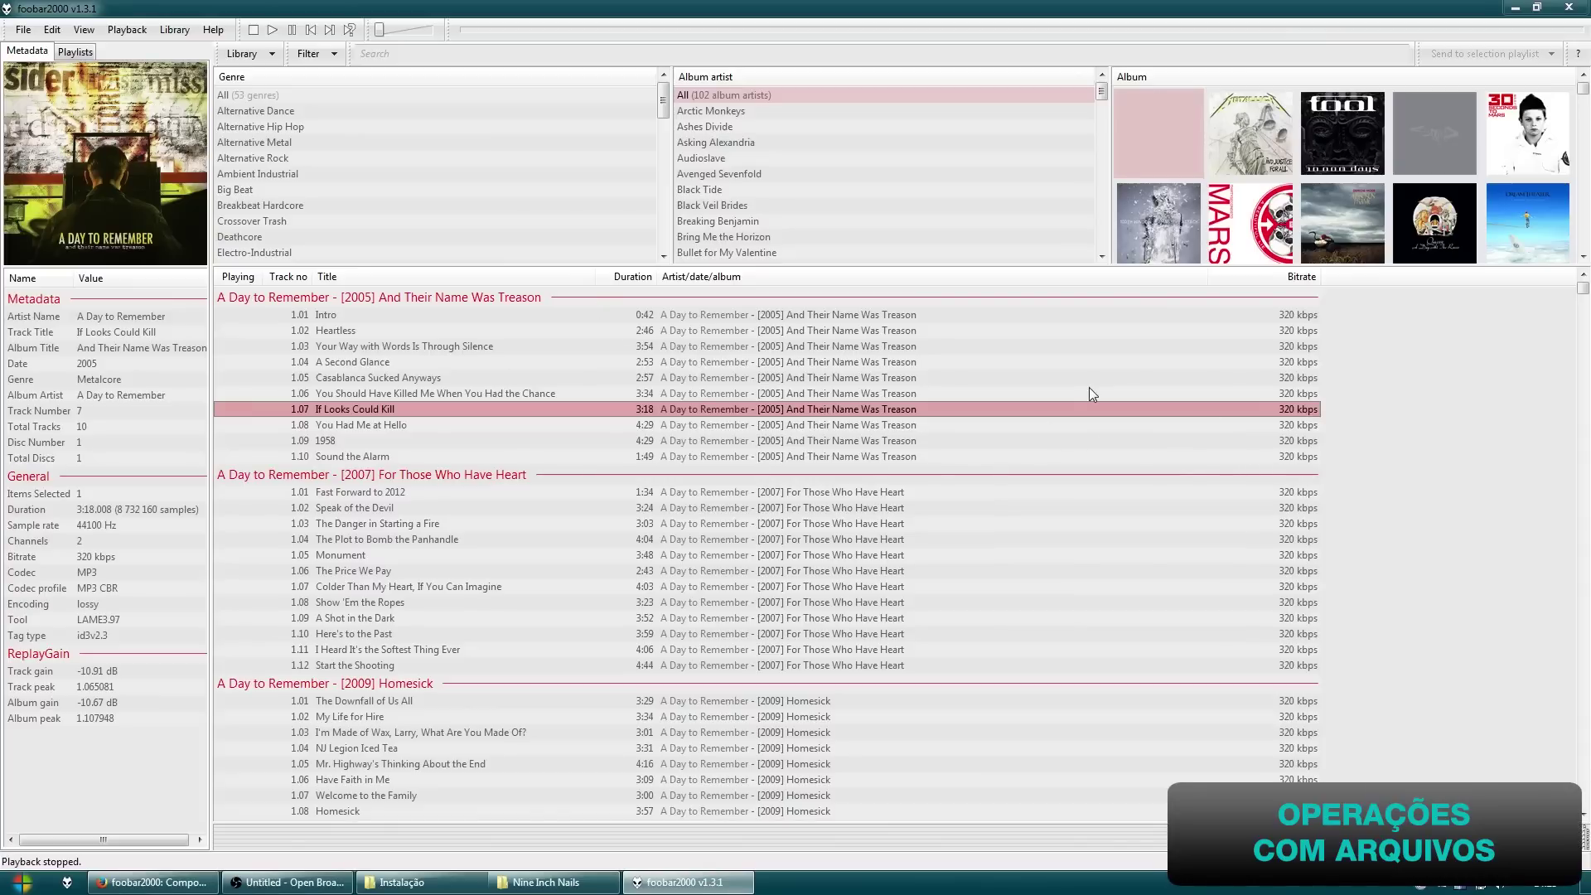
click(550, 882)
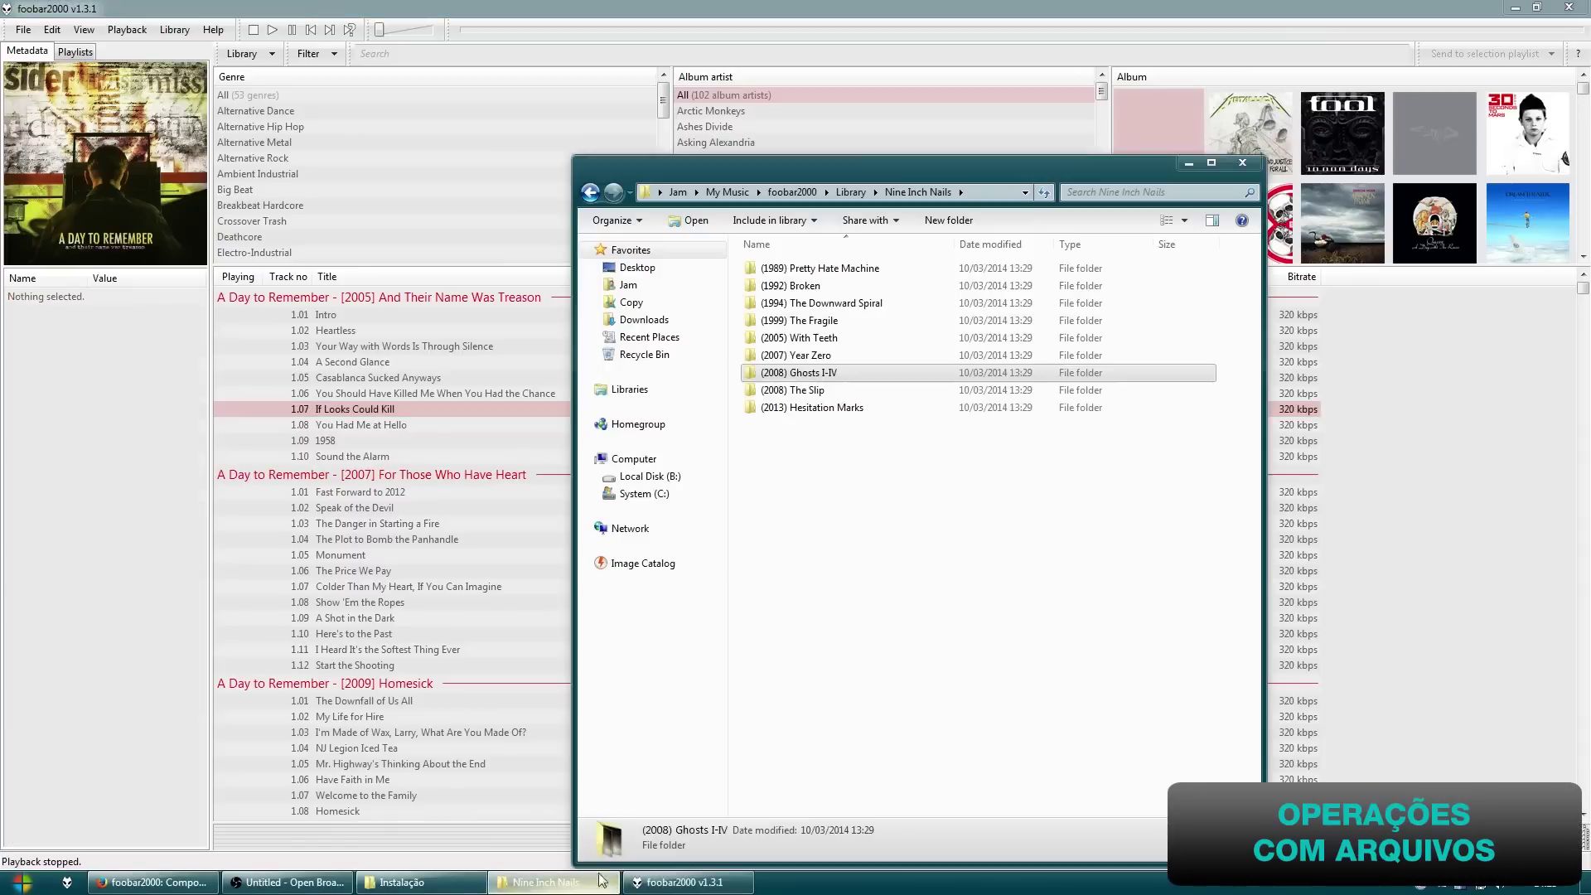
key(BackSpace)
scroll(859, 422, down, 3)
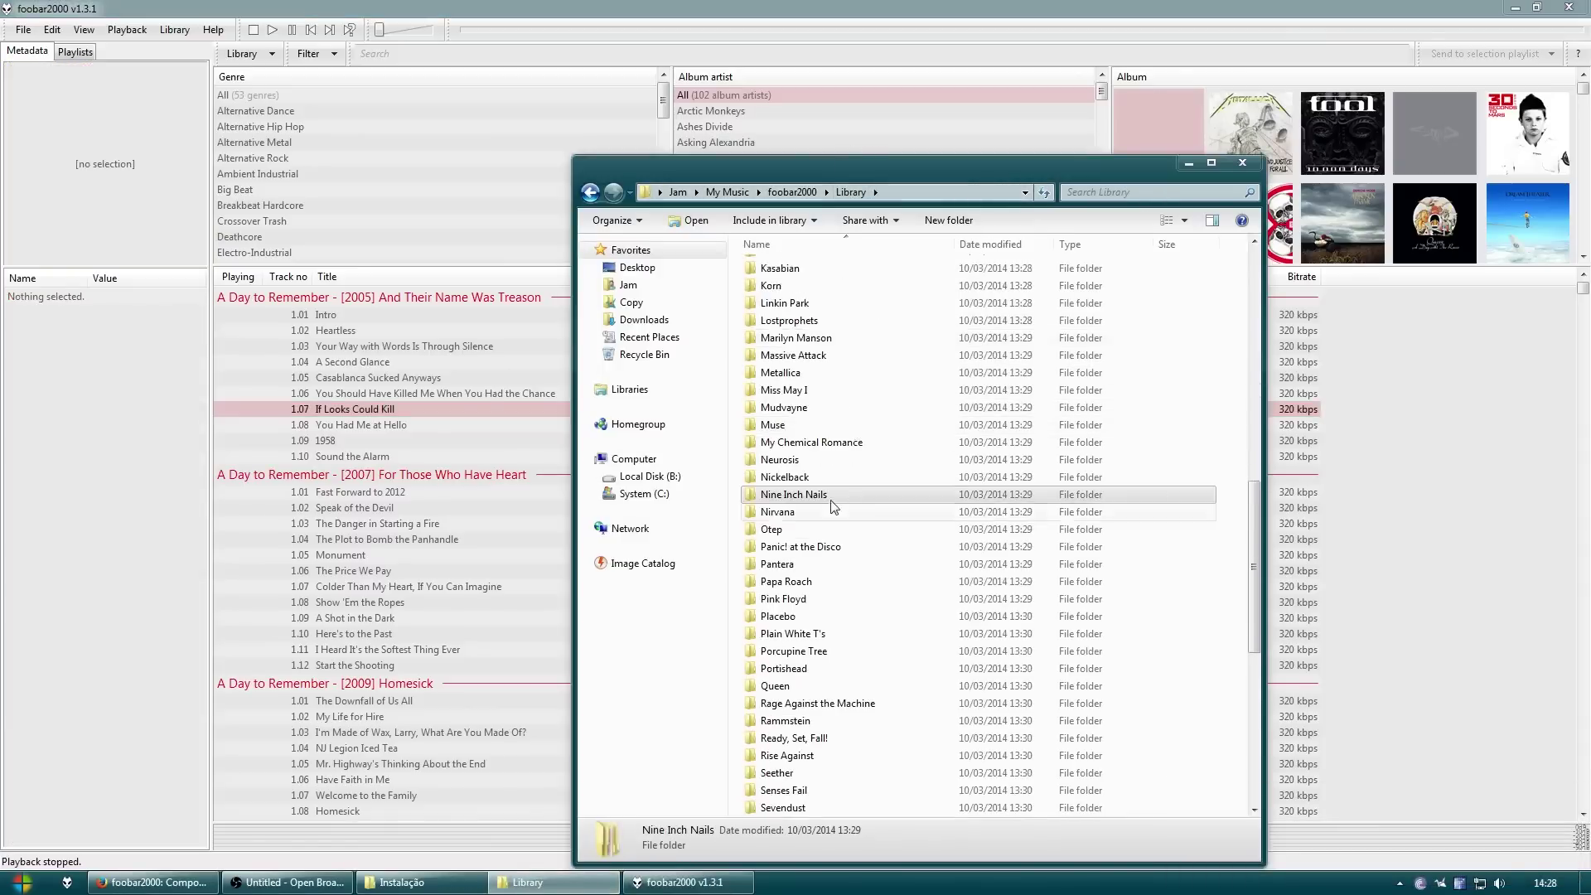
View the album folders inside the Papa Roach folder and close the Explorer window
double_click(824, 543)
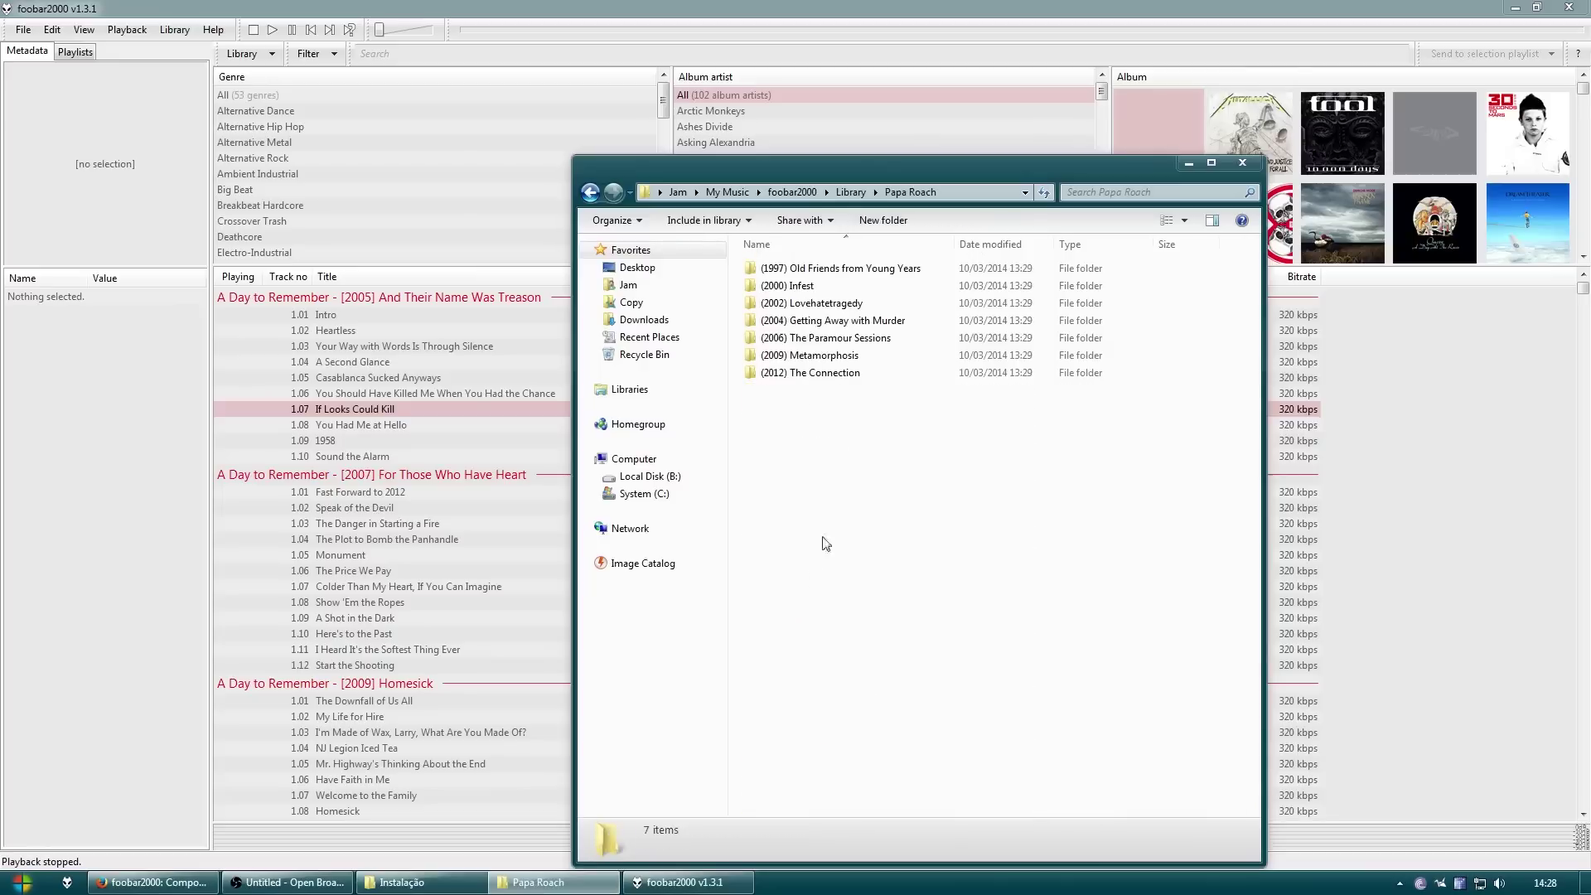
click(1249, 165)
Select all tracks of the A Day to Remember album "[2007] For Those Who Have Heart" and start a Copy file operation on them
click(459, 586)
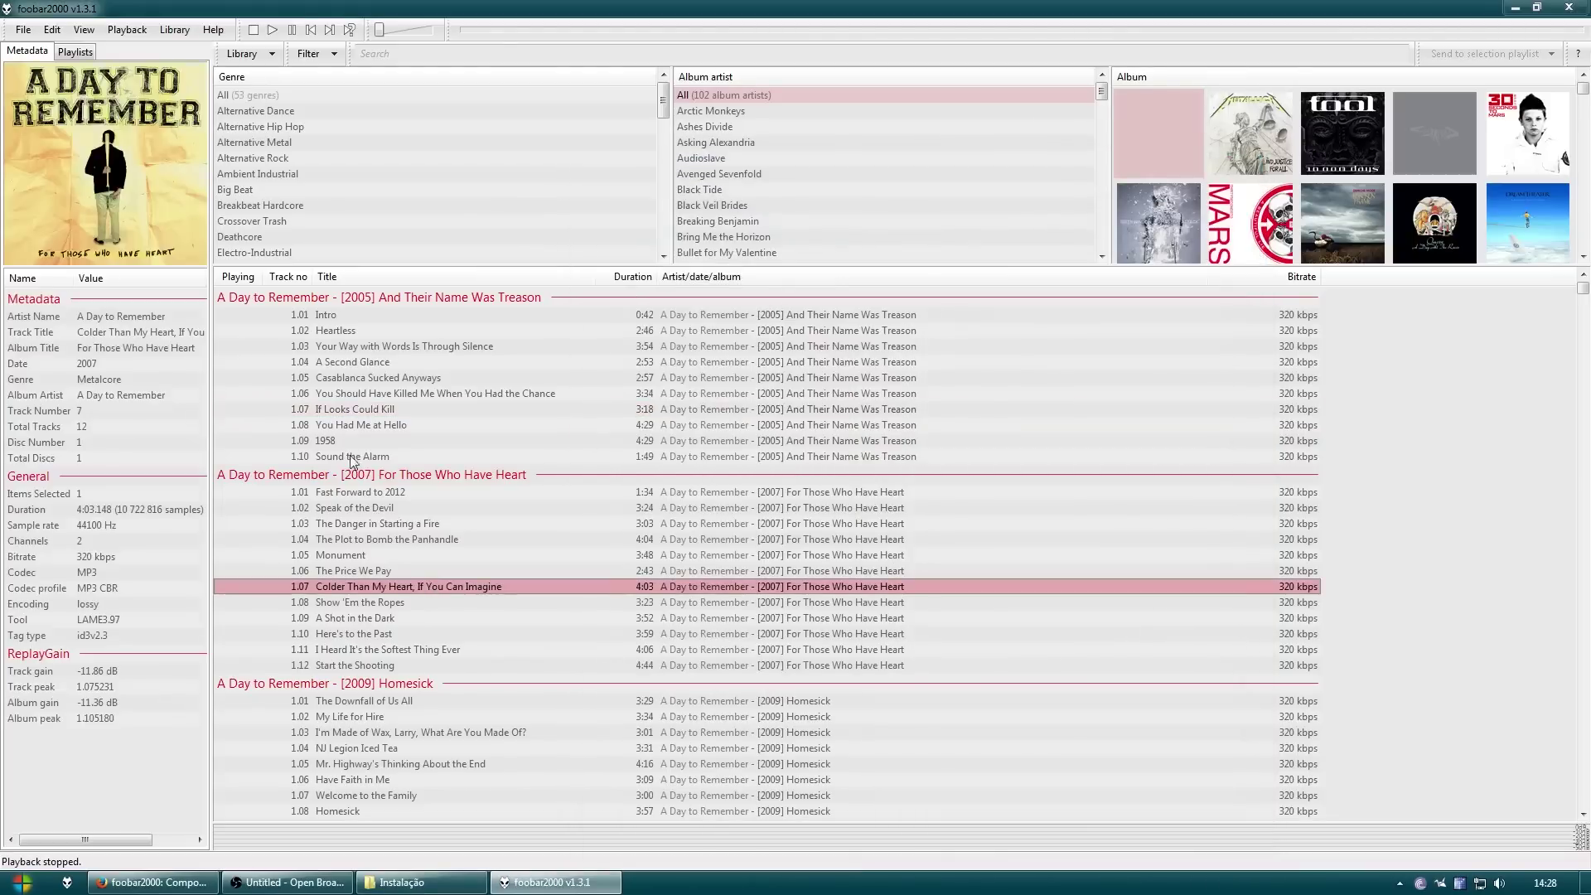
click(462, 473)
right_click(438, 529)
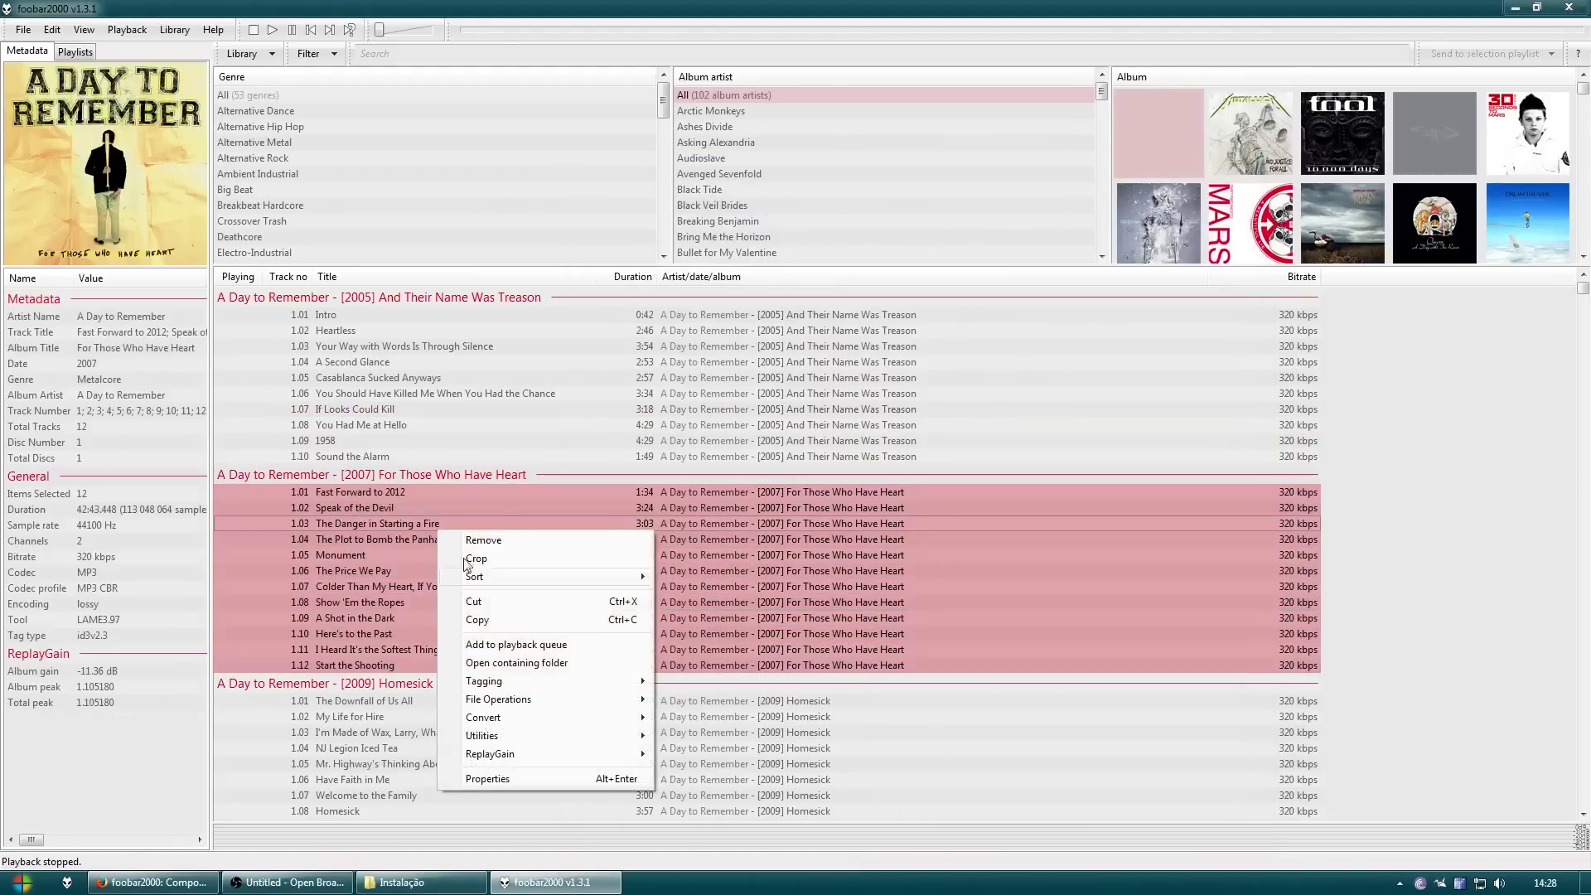
mouse_move(533, 702)
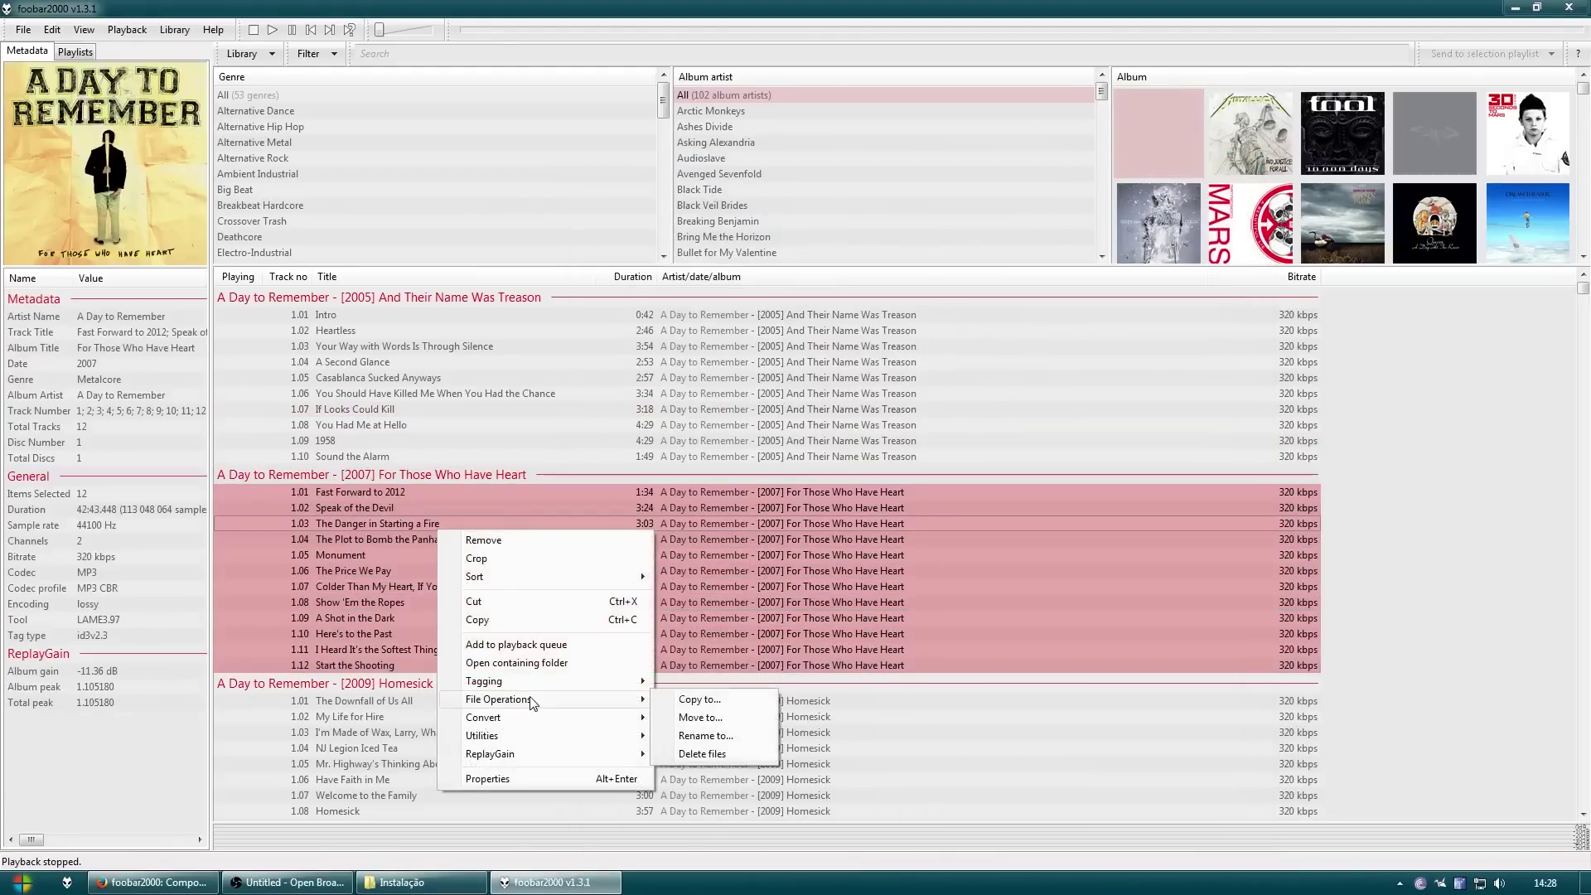
click(740, 701)
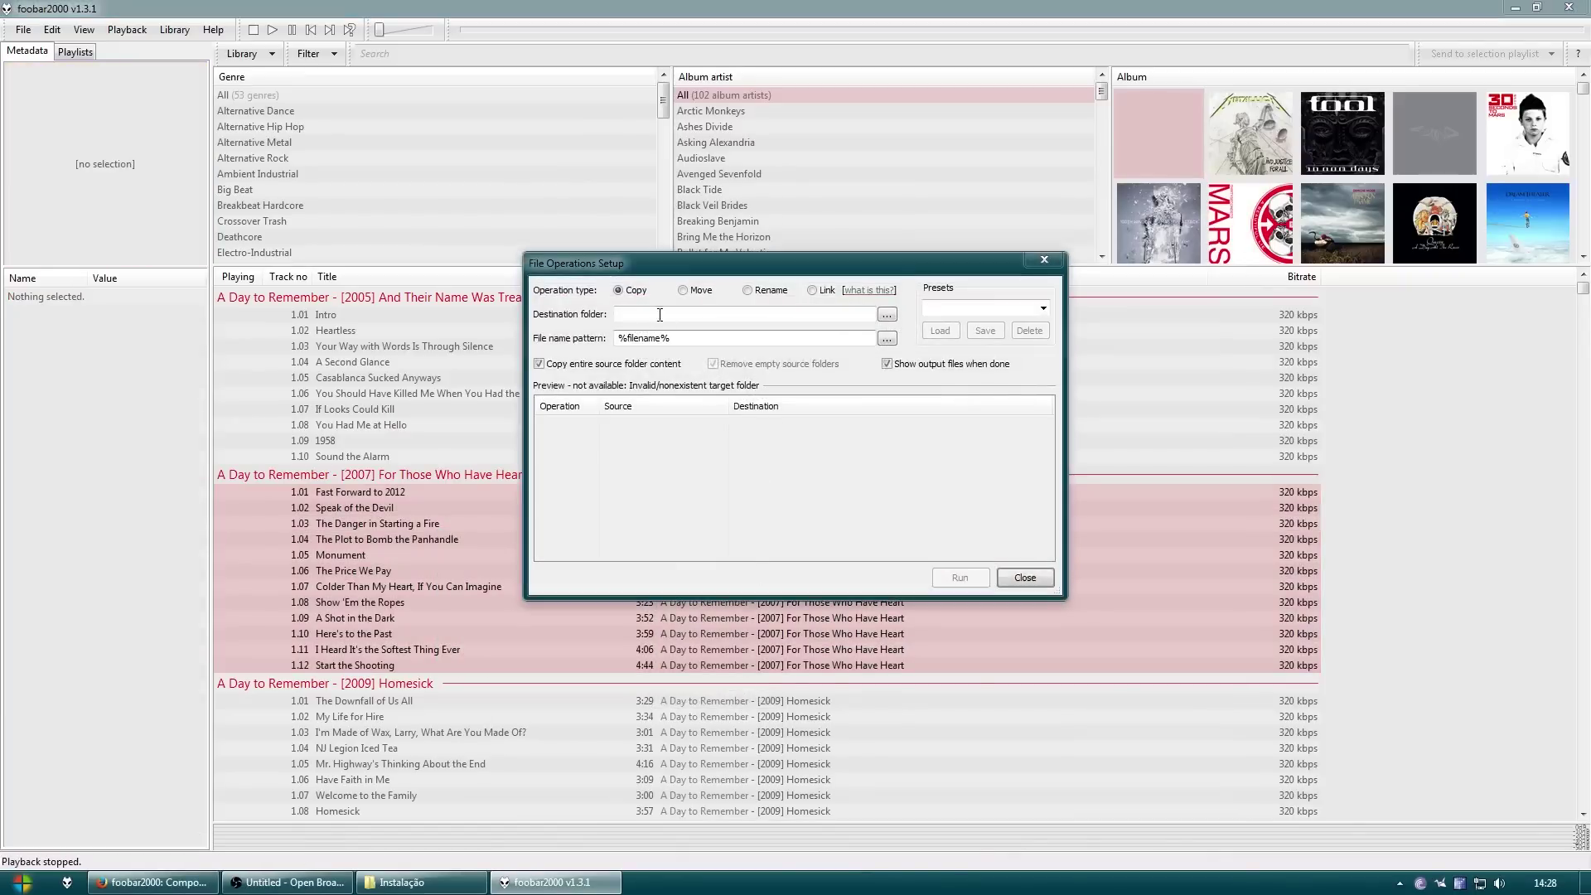
Create a new folder named "teste" inside the FB2KT folder and choose it as the copy destination
click(886, 315)
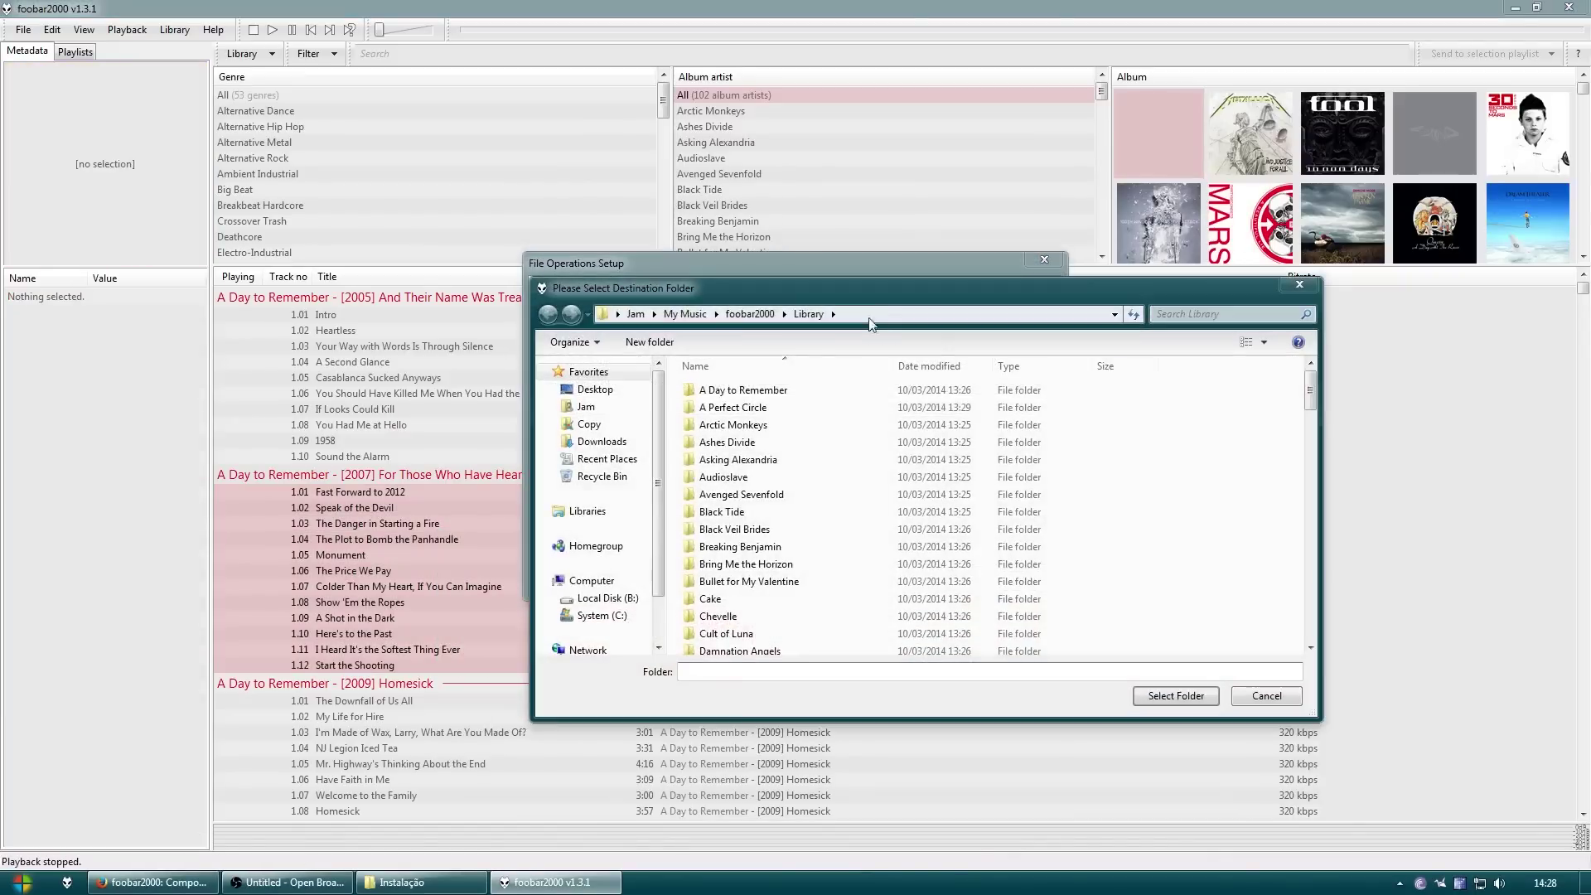
click(694, 315)
click(635, 313)
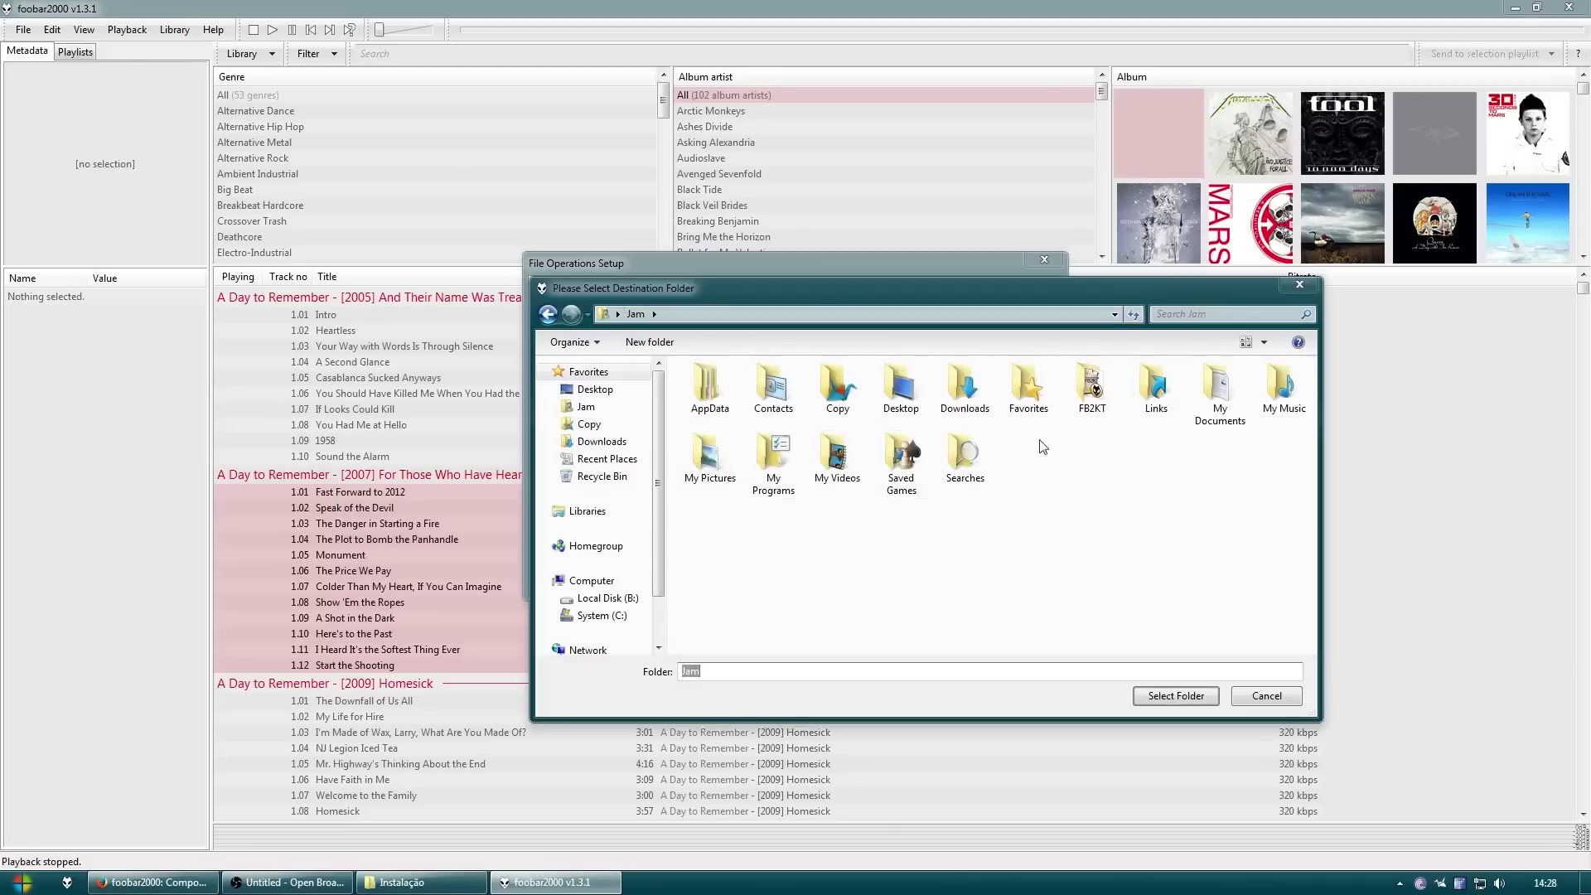
double_click(1092, 389)
right_click(886, 509)
mouse_move(978, 680)
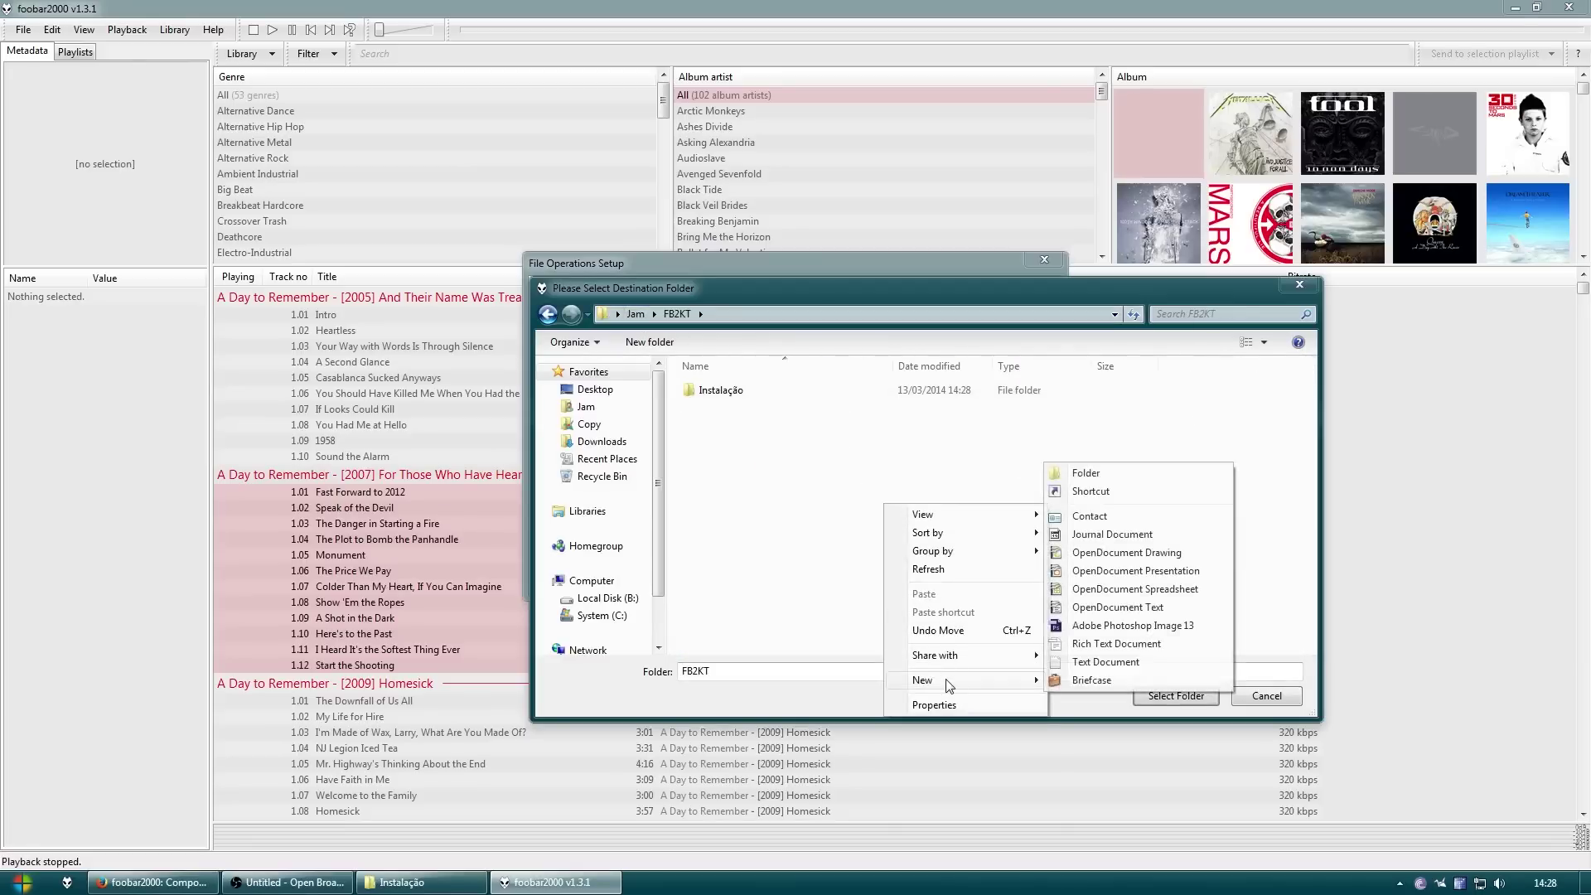
click(1086, 473)
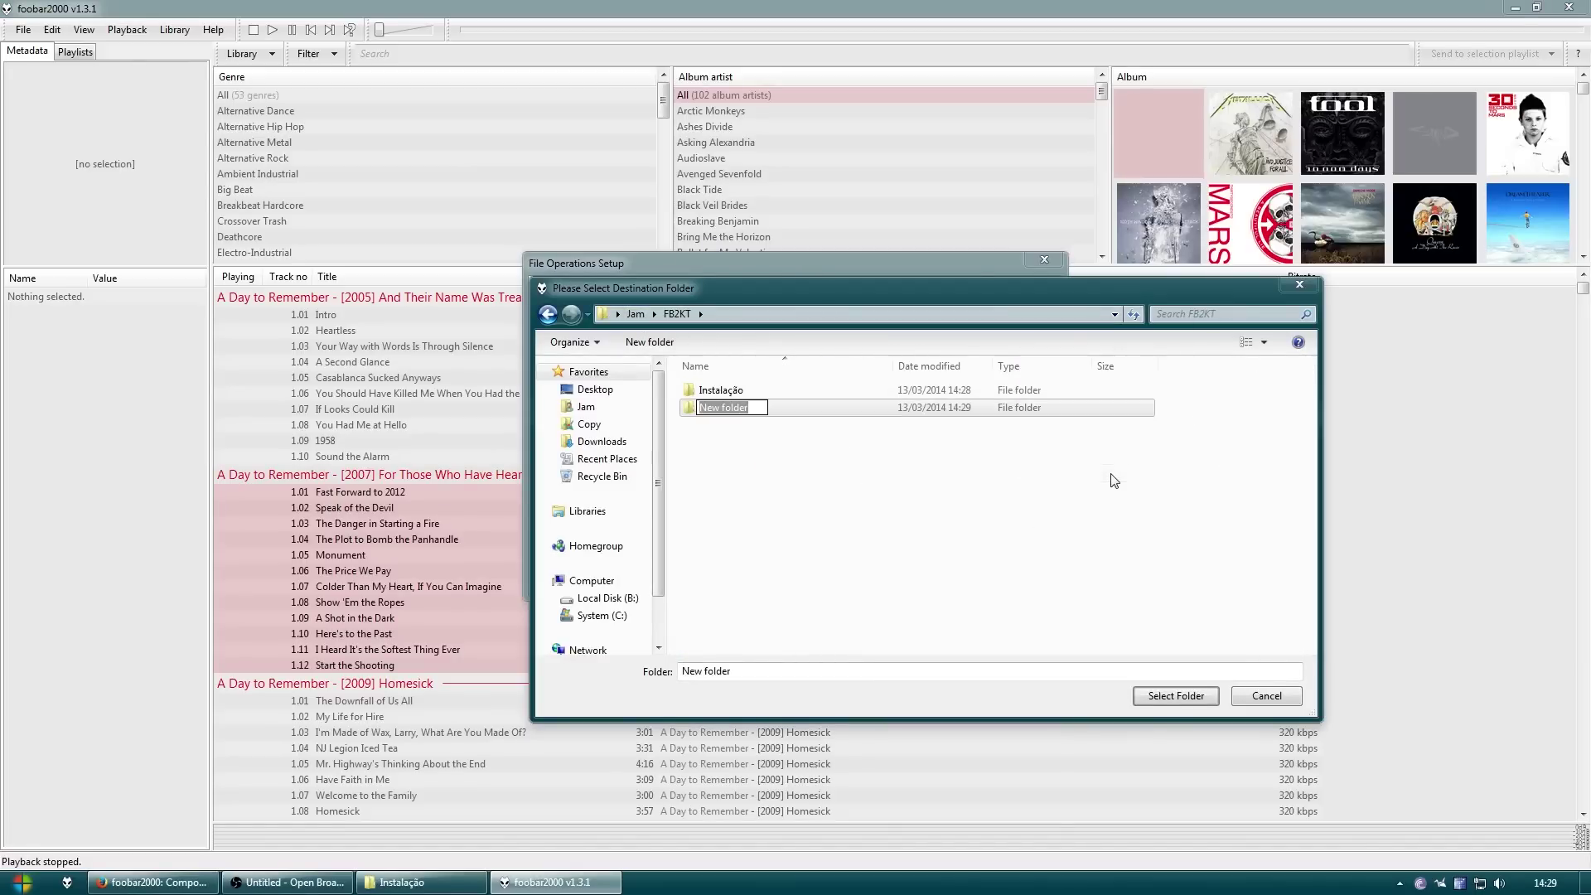
text(teste)
key(Return)
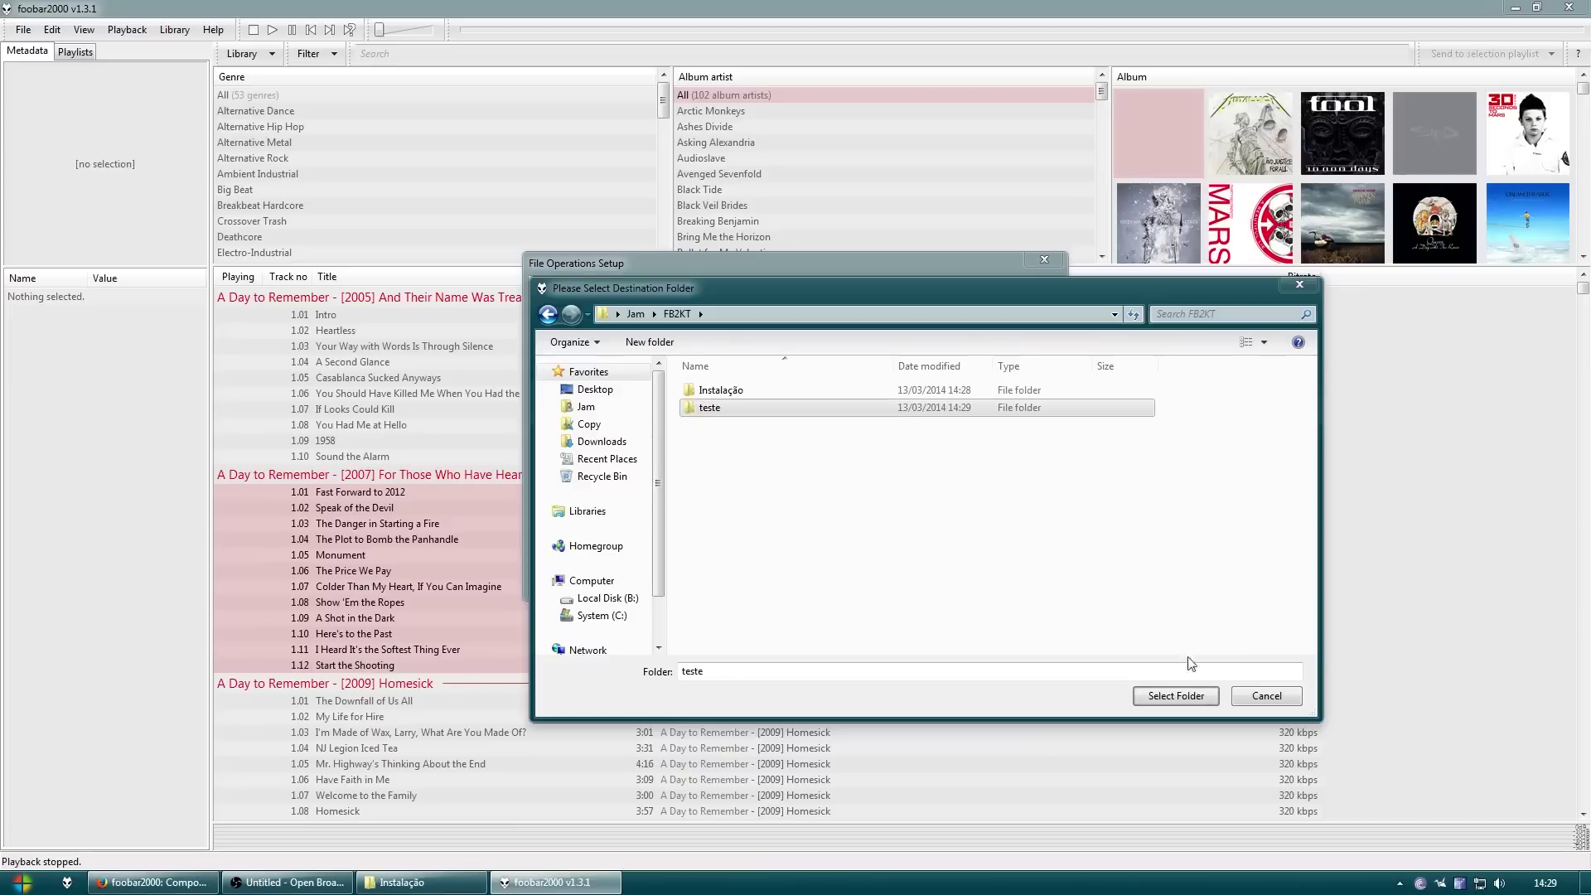
click(1194, 698)
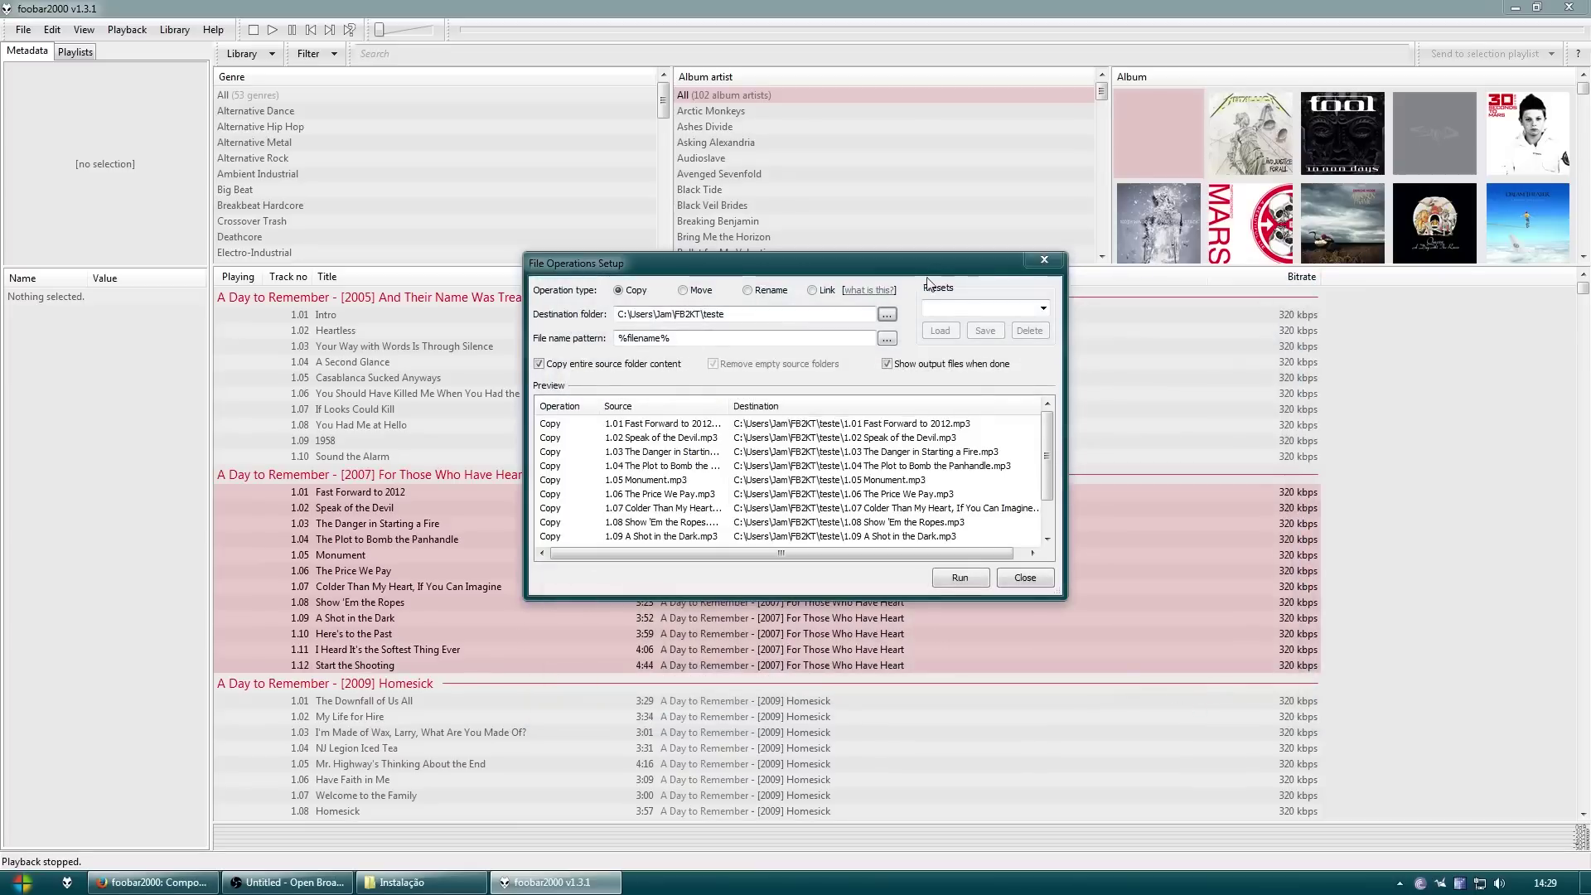
Enlarge and reposition the File Operations Setup window, and turn off copying the entire source folder content
drag(1068, 600, 1394, 797)
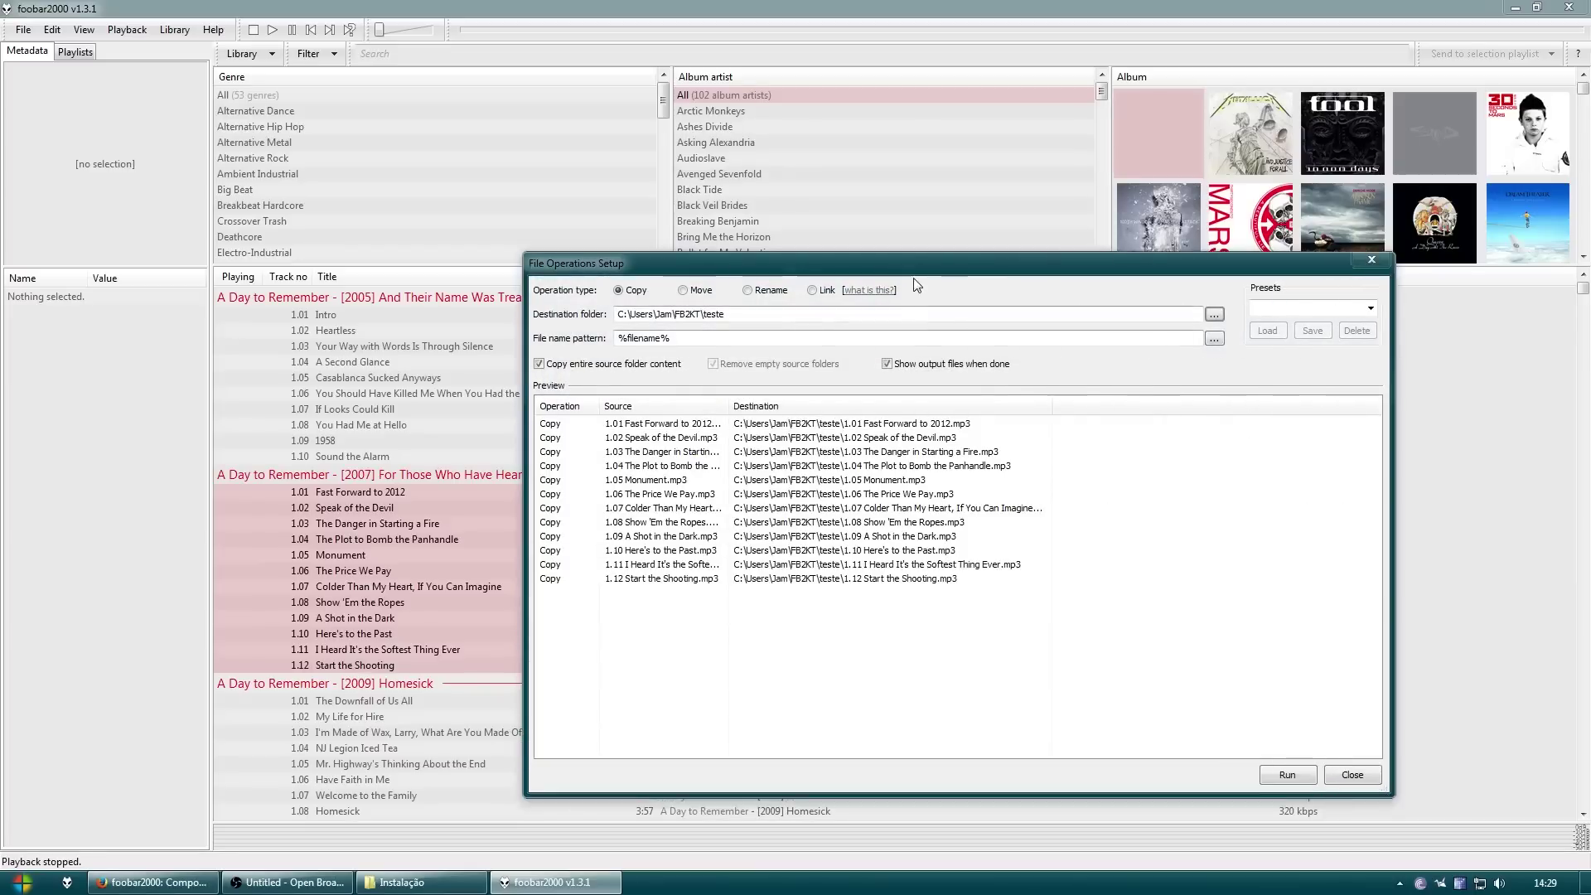
drag(920, 276, 656, 243)
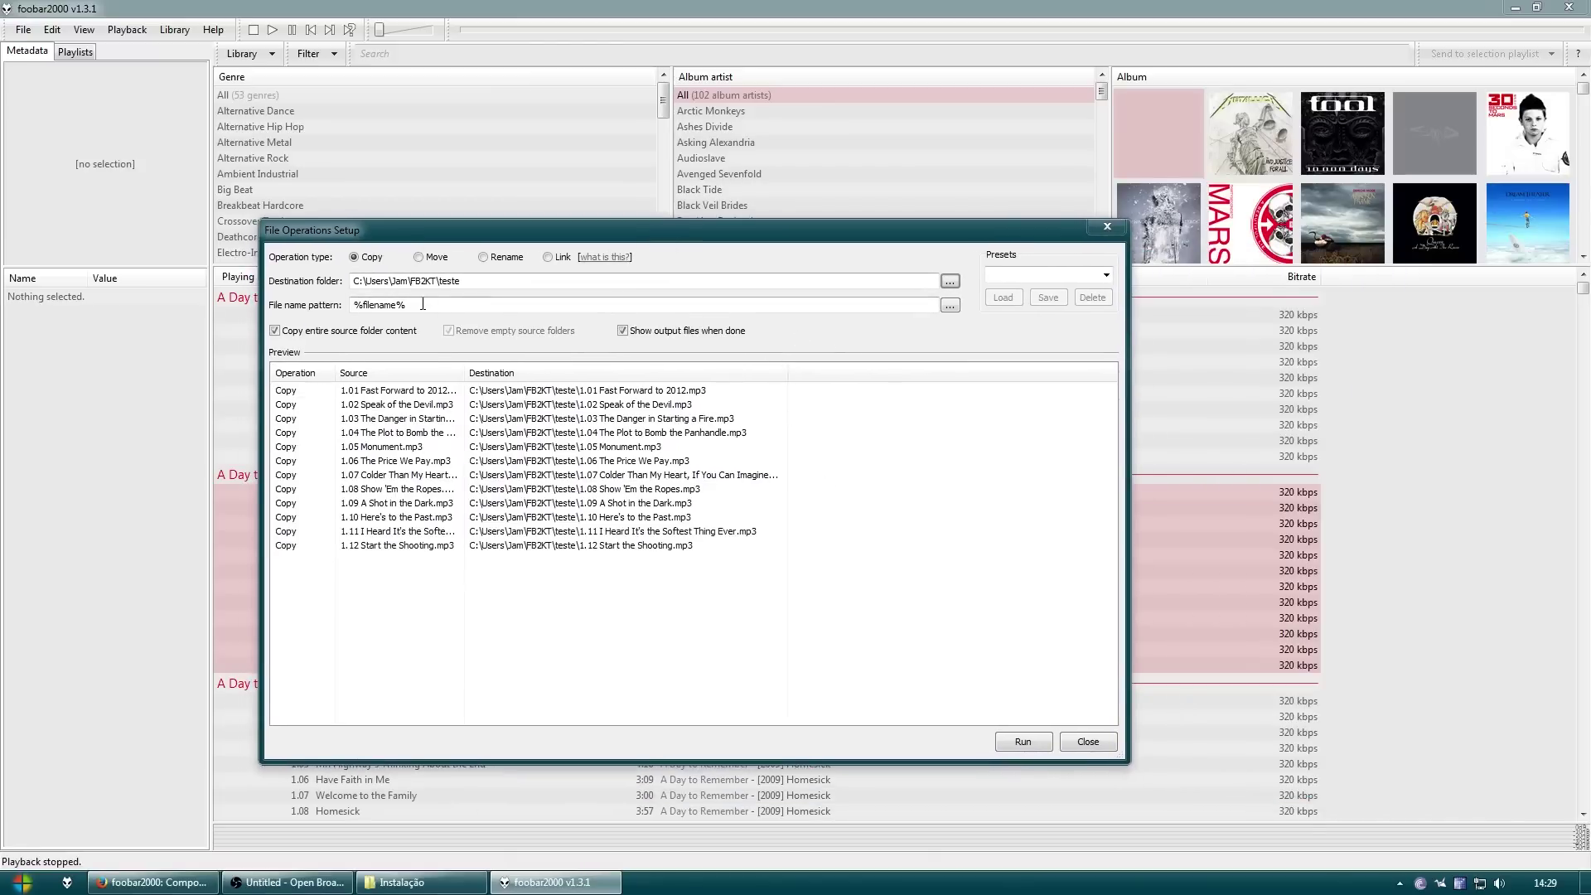
drag(427, 304, 302, 300)
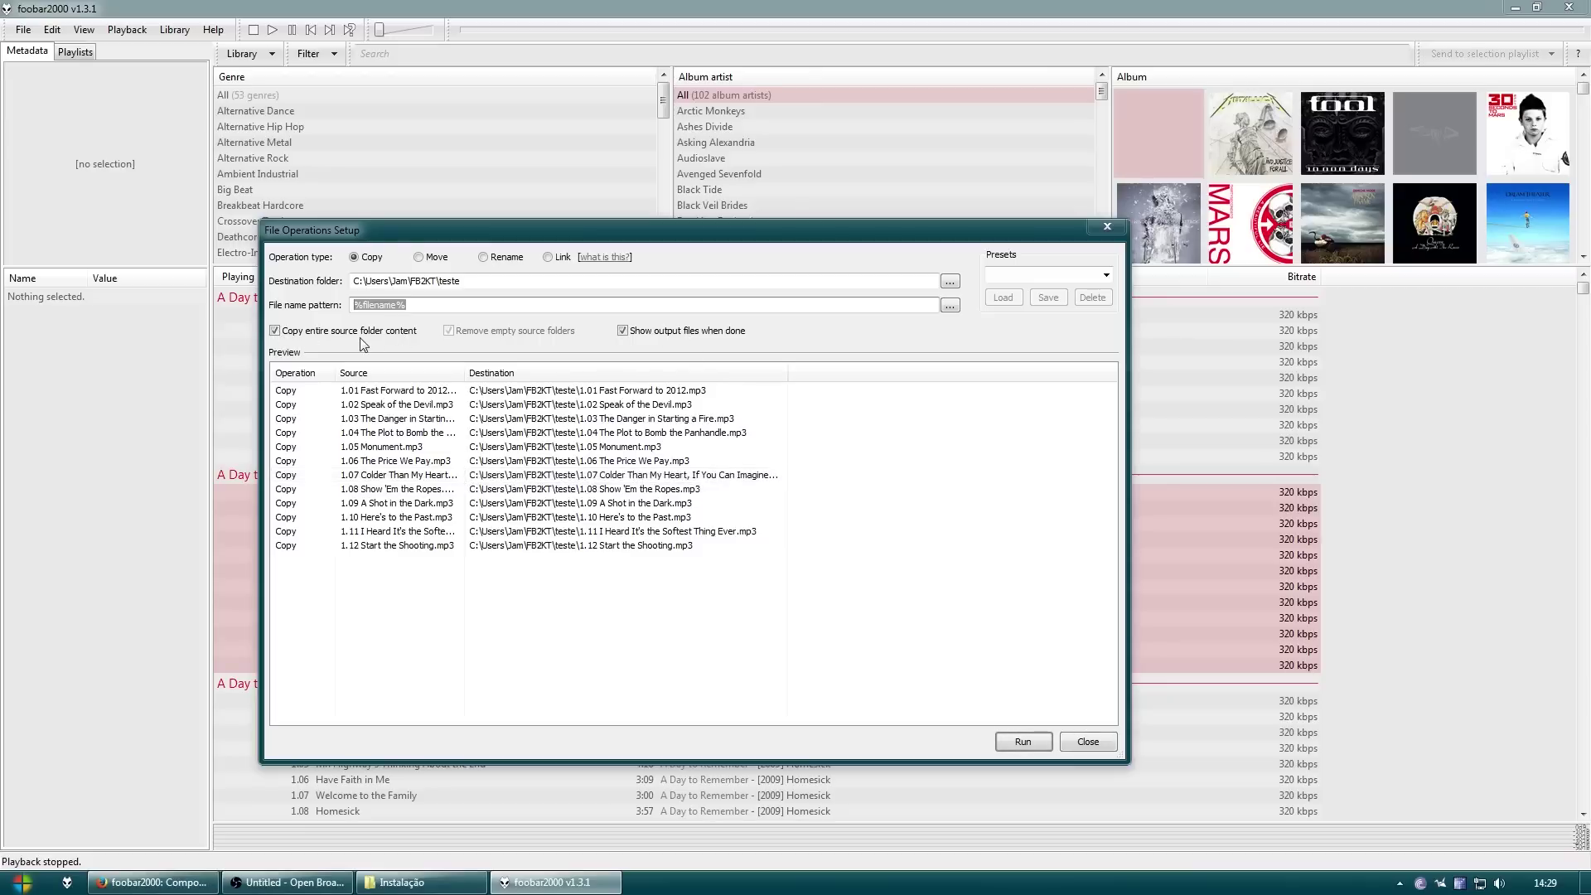
click(329, 331)
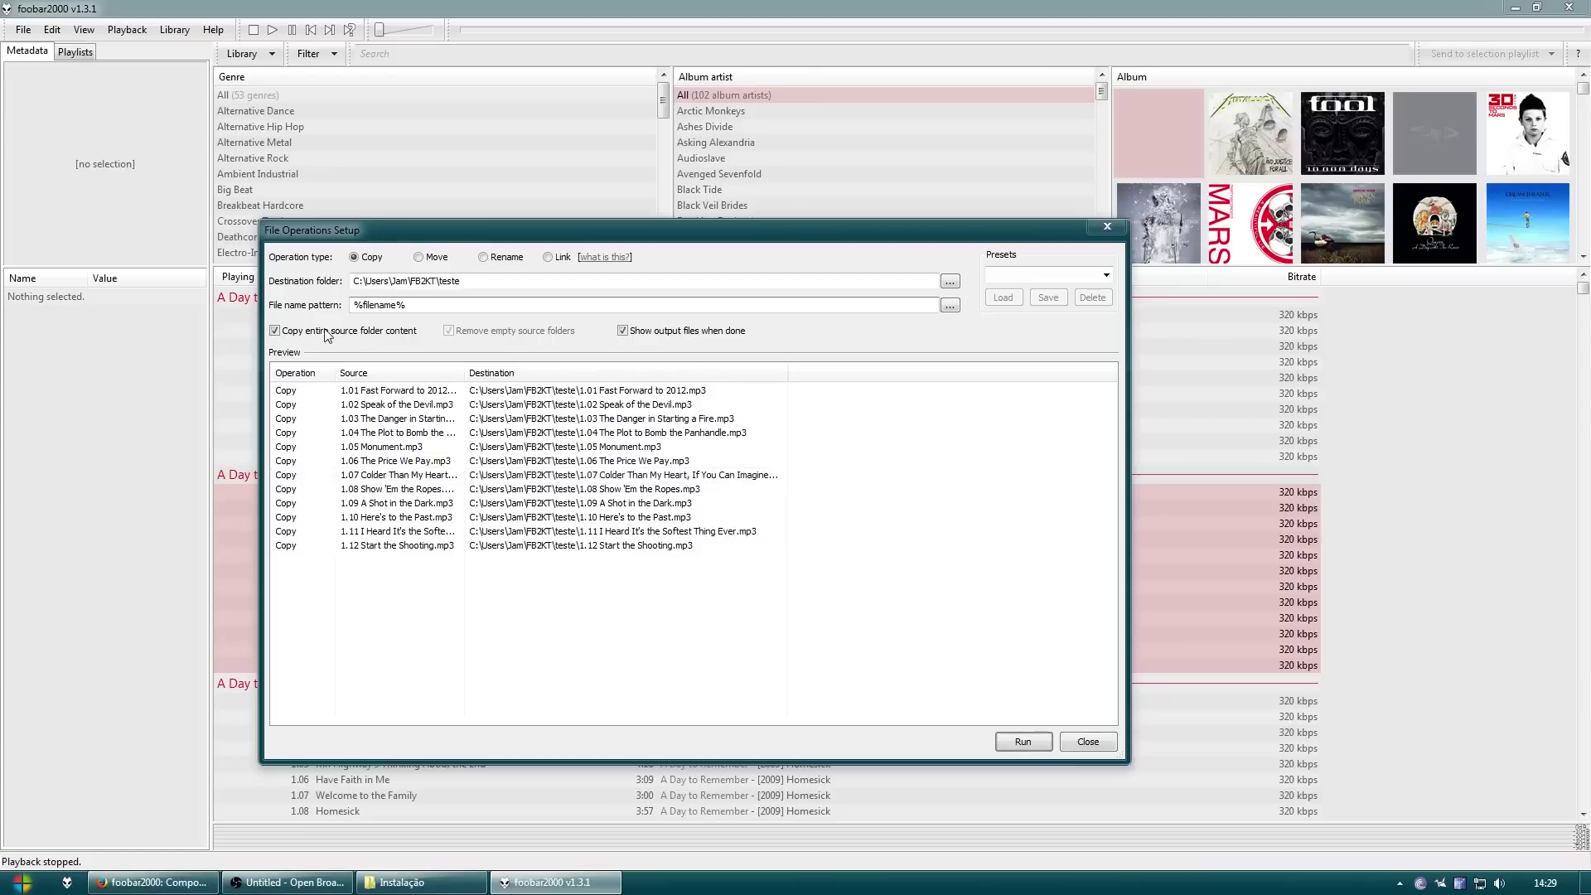
click(276, 331)
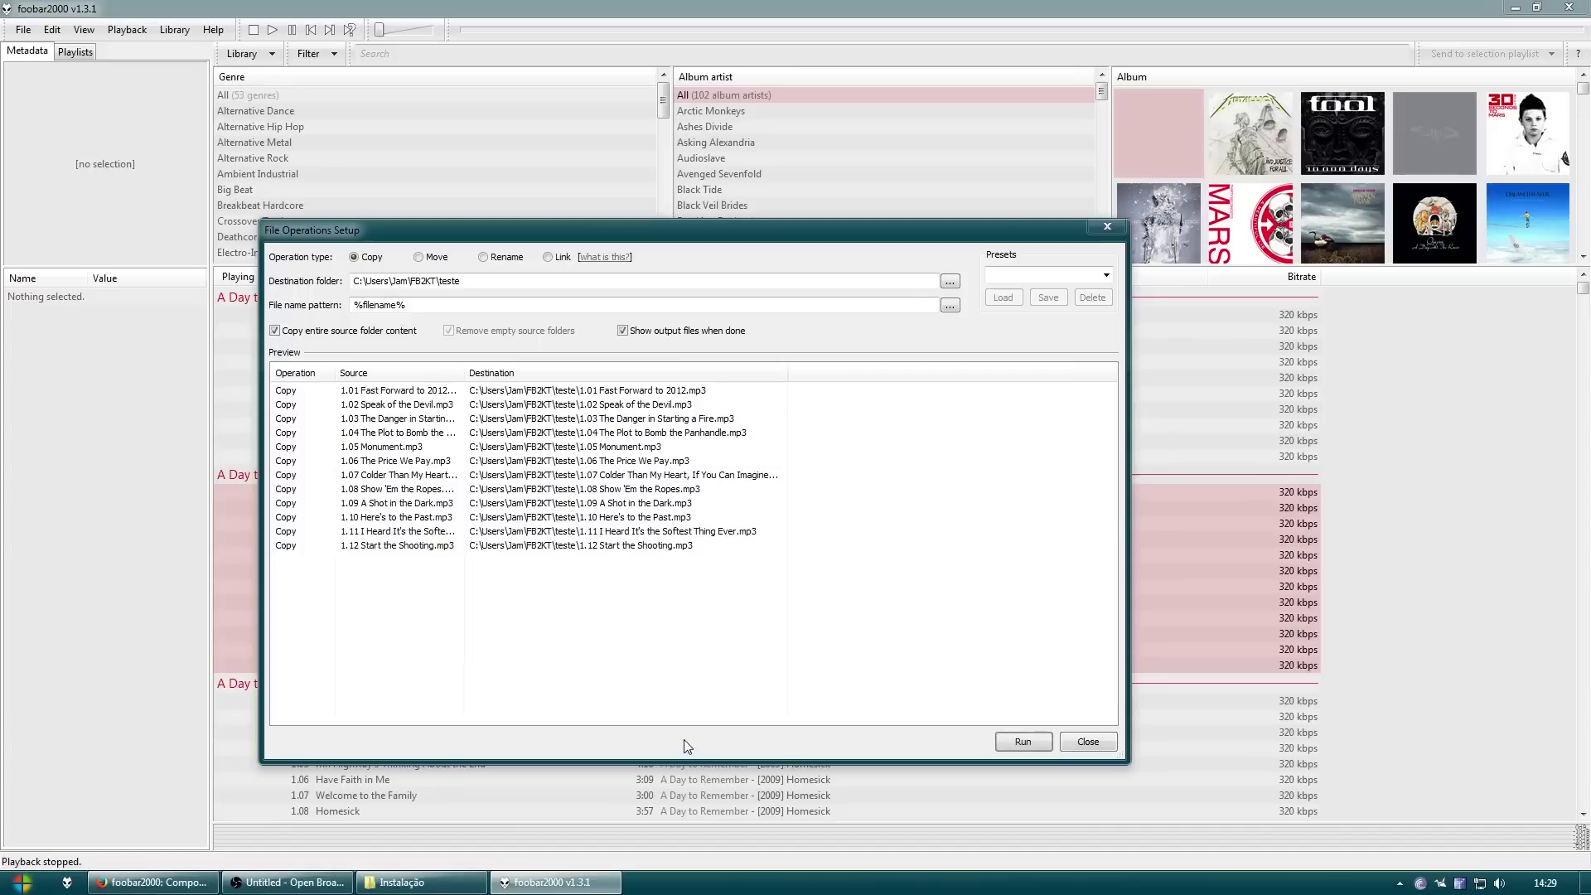
click(274, 331)
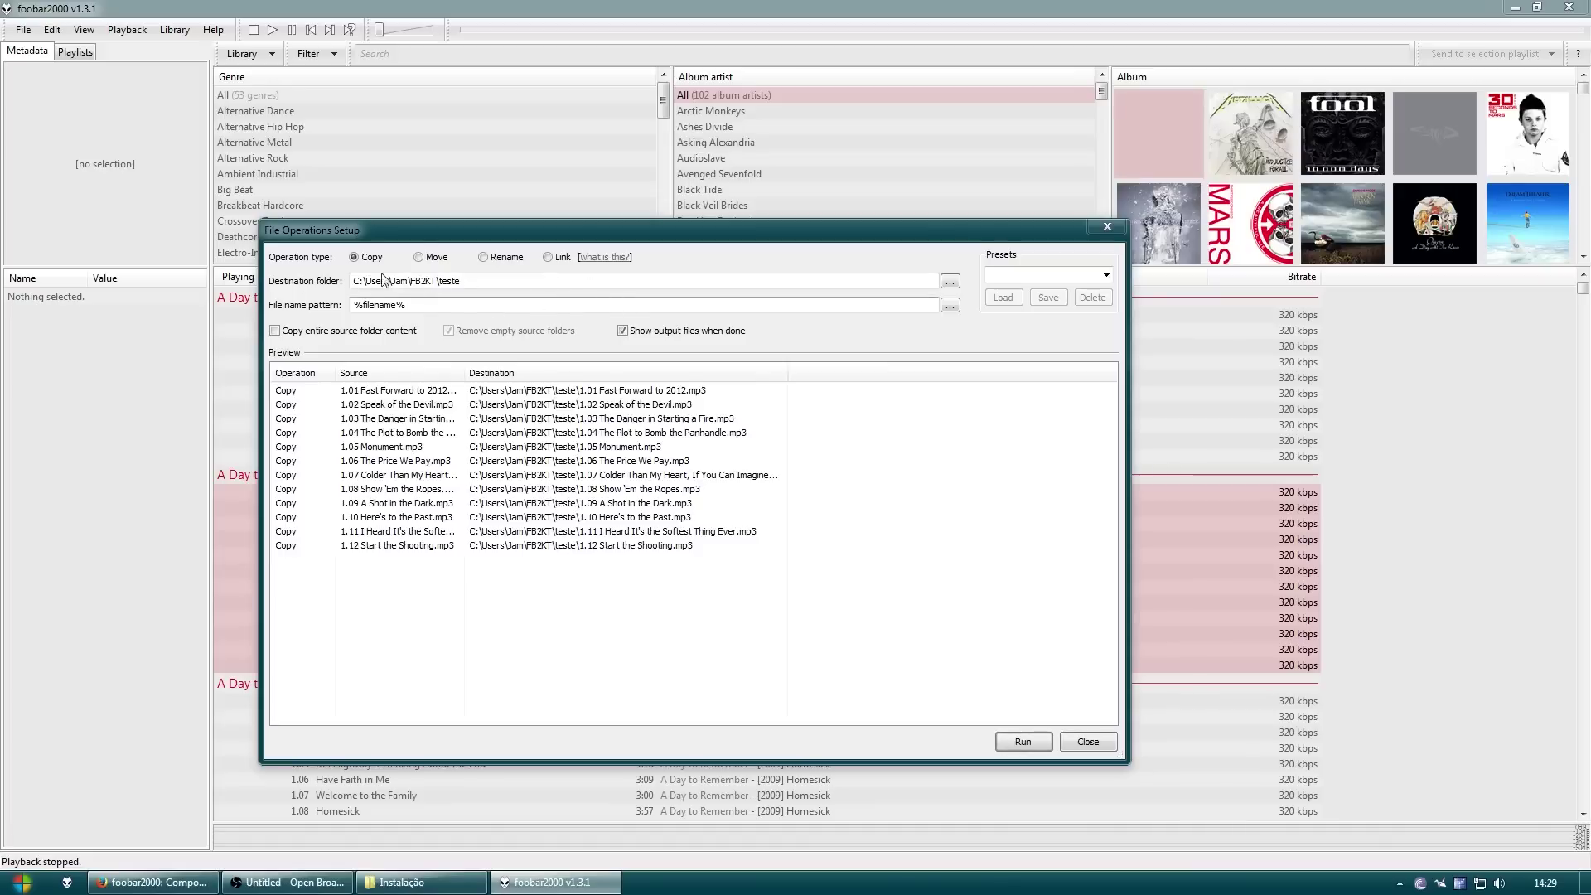
Replace the file name pattern with "%album artist%\[%date%]"
drag(411, 304, 319, 294)
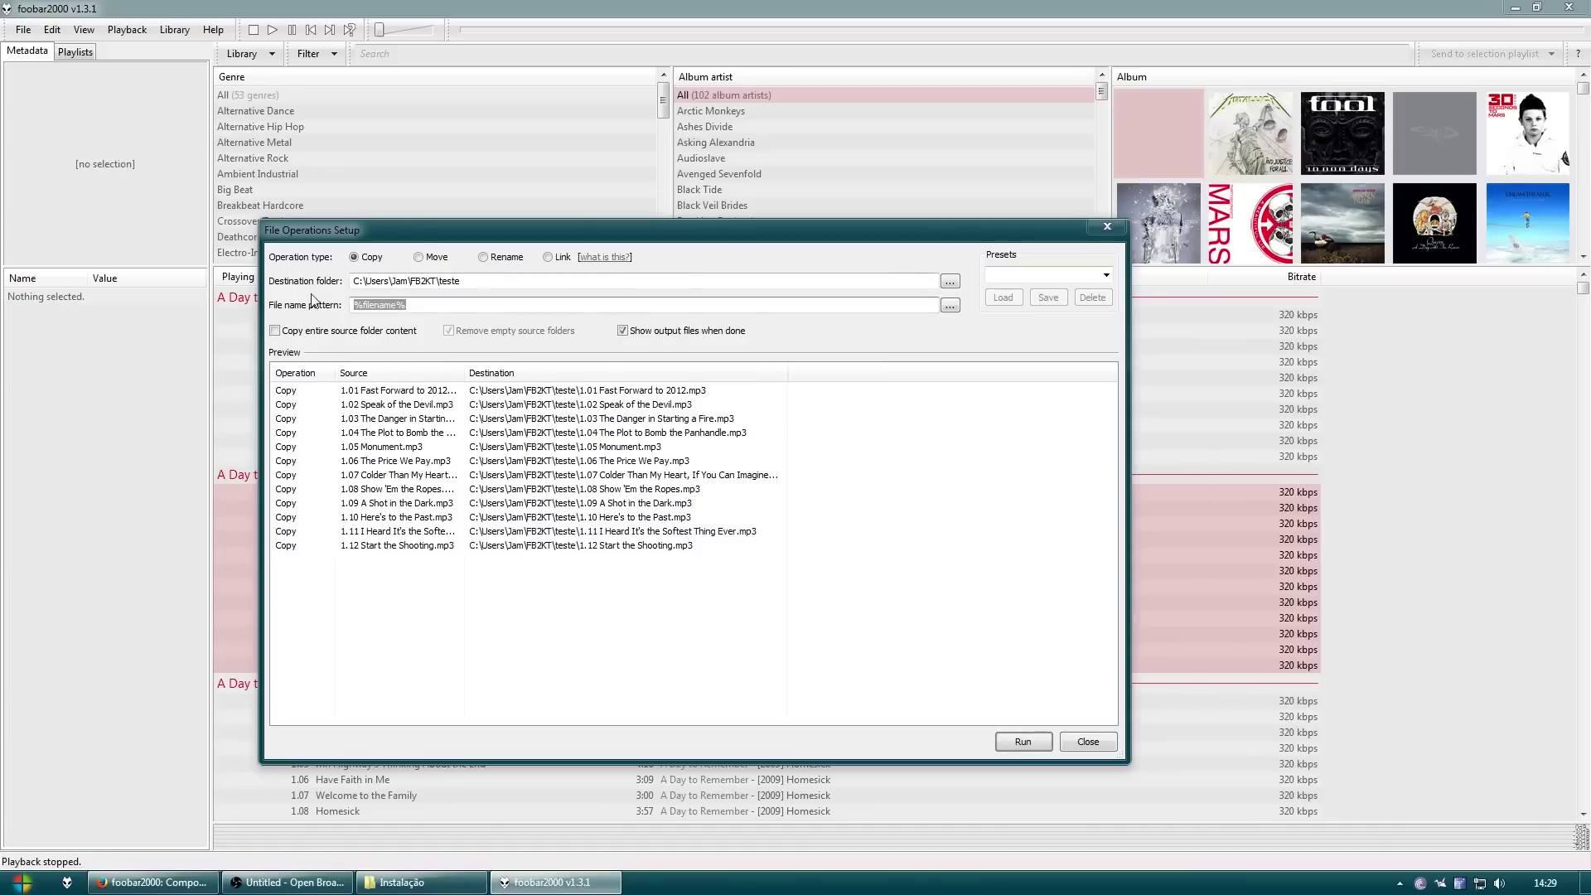
text(%album artist%\%)
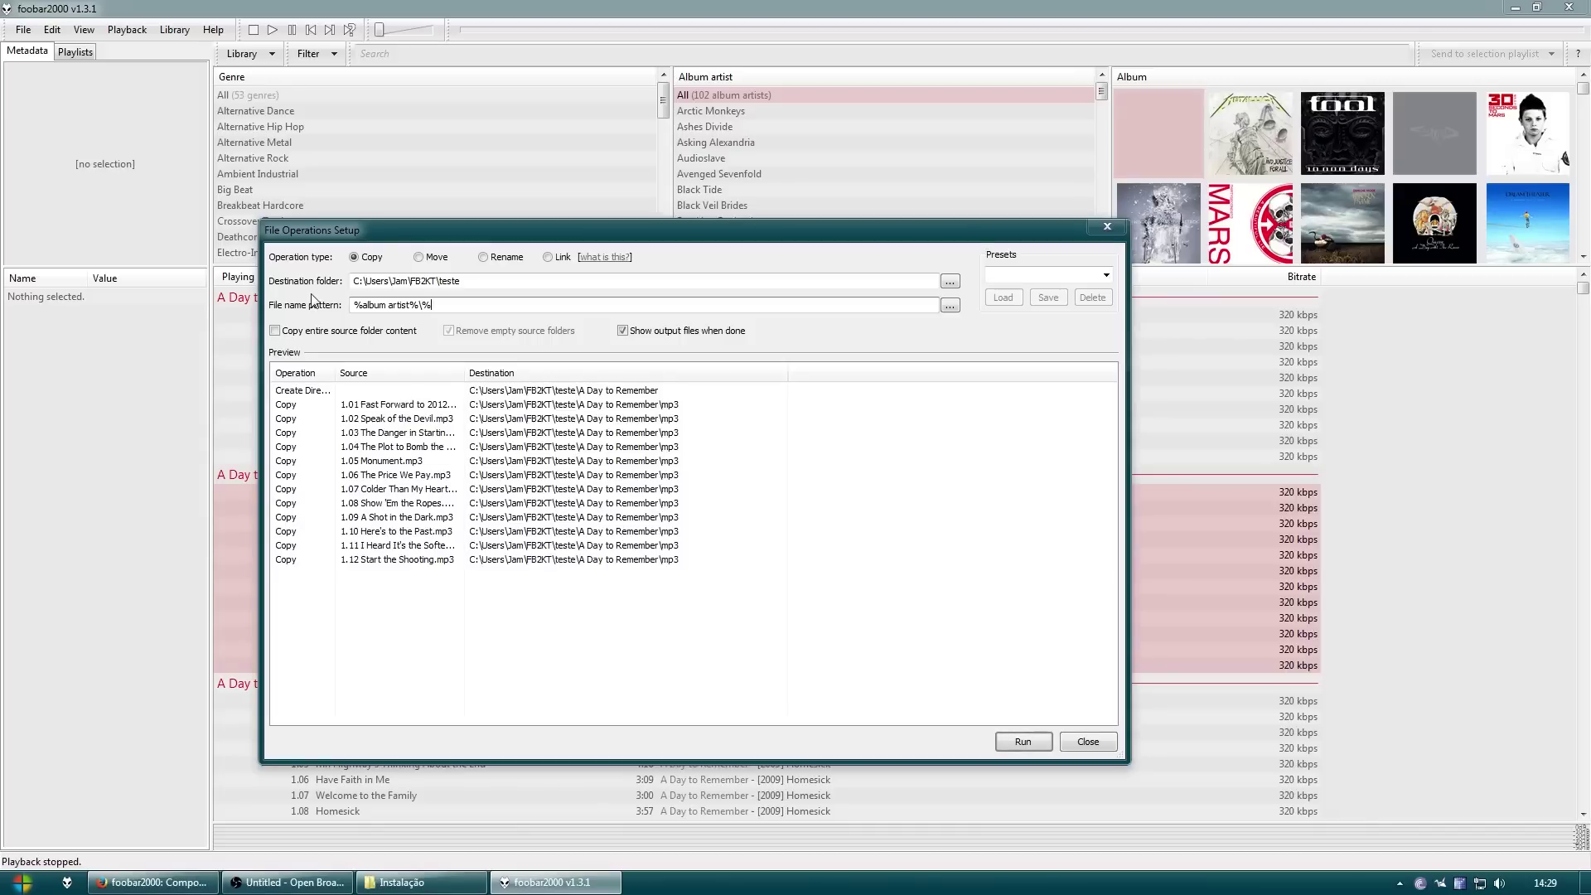
text(`%d)
key(BackSpace)
key(BackSpace)
key(BackSpace)
text([%ddate)
key(BackSpace)
text(ate%])
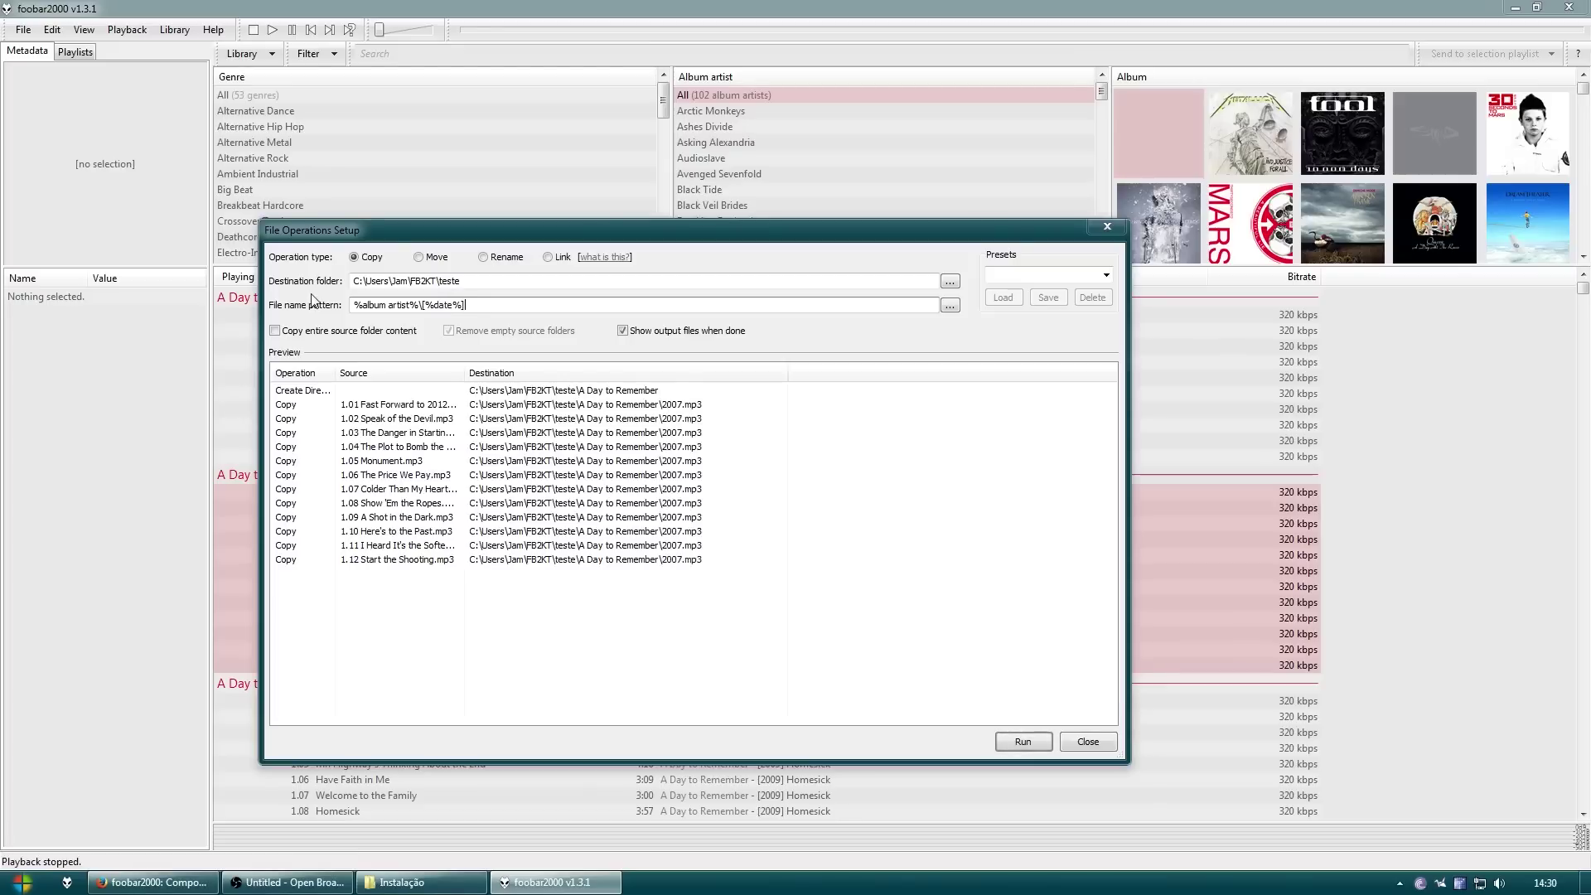
Append the album name to the file name pattern as "[ - %album%]" and widen the preview's Destination column
text( -)
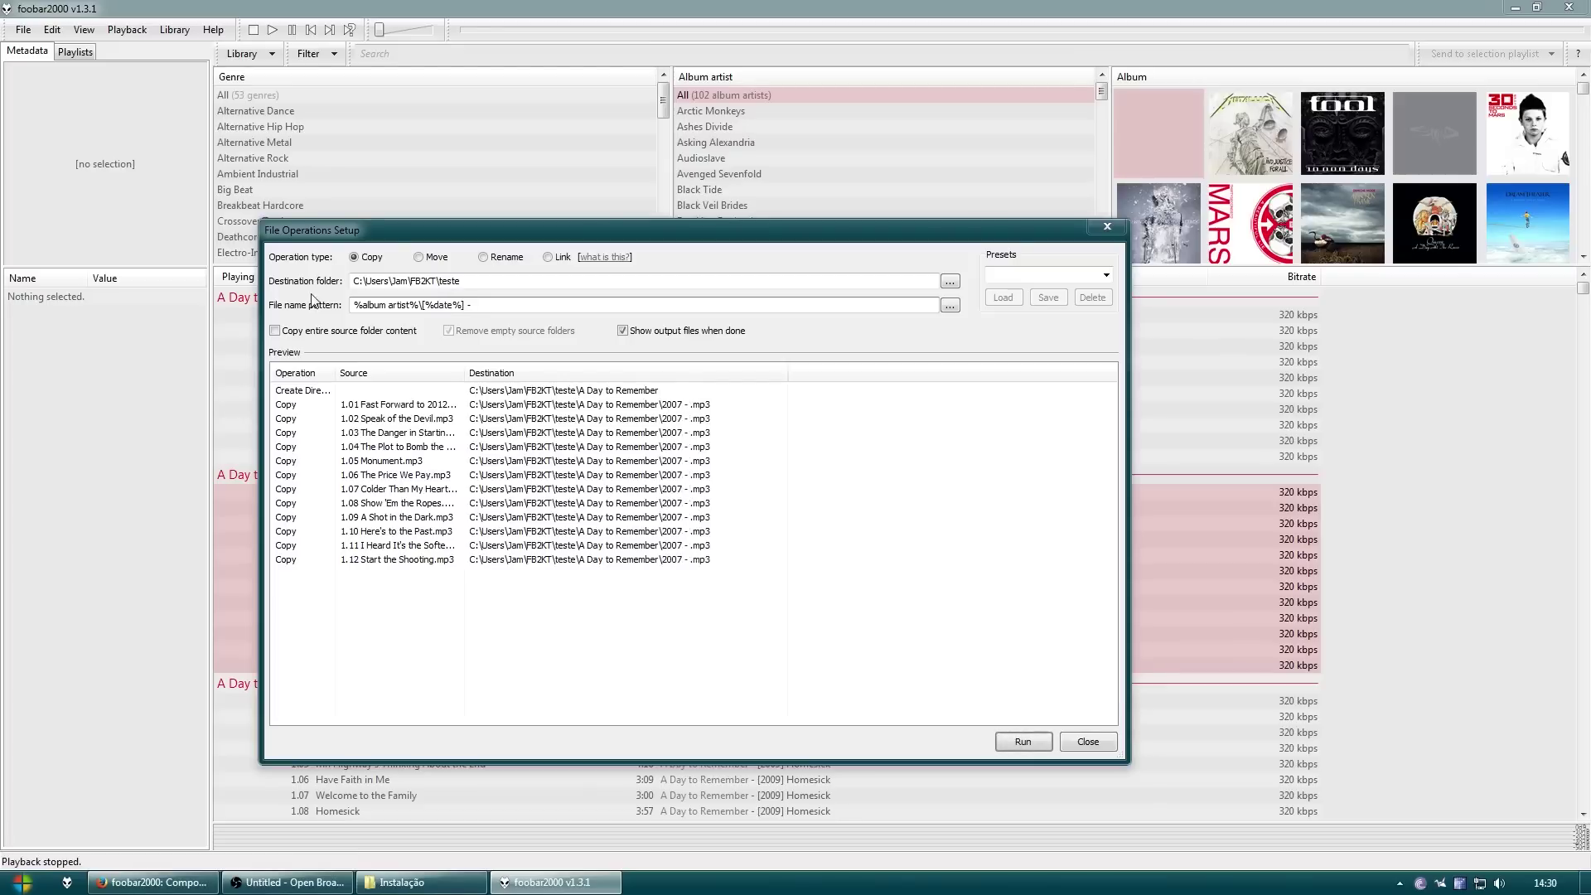
key(BackSpace)
key(BackSpace)
key(BackSpace)
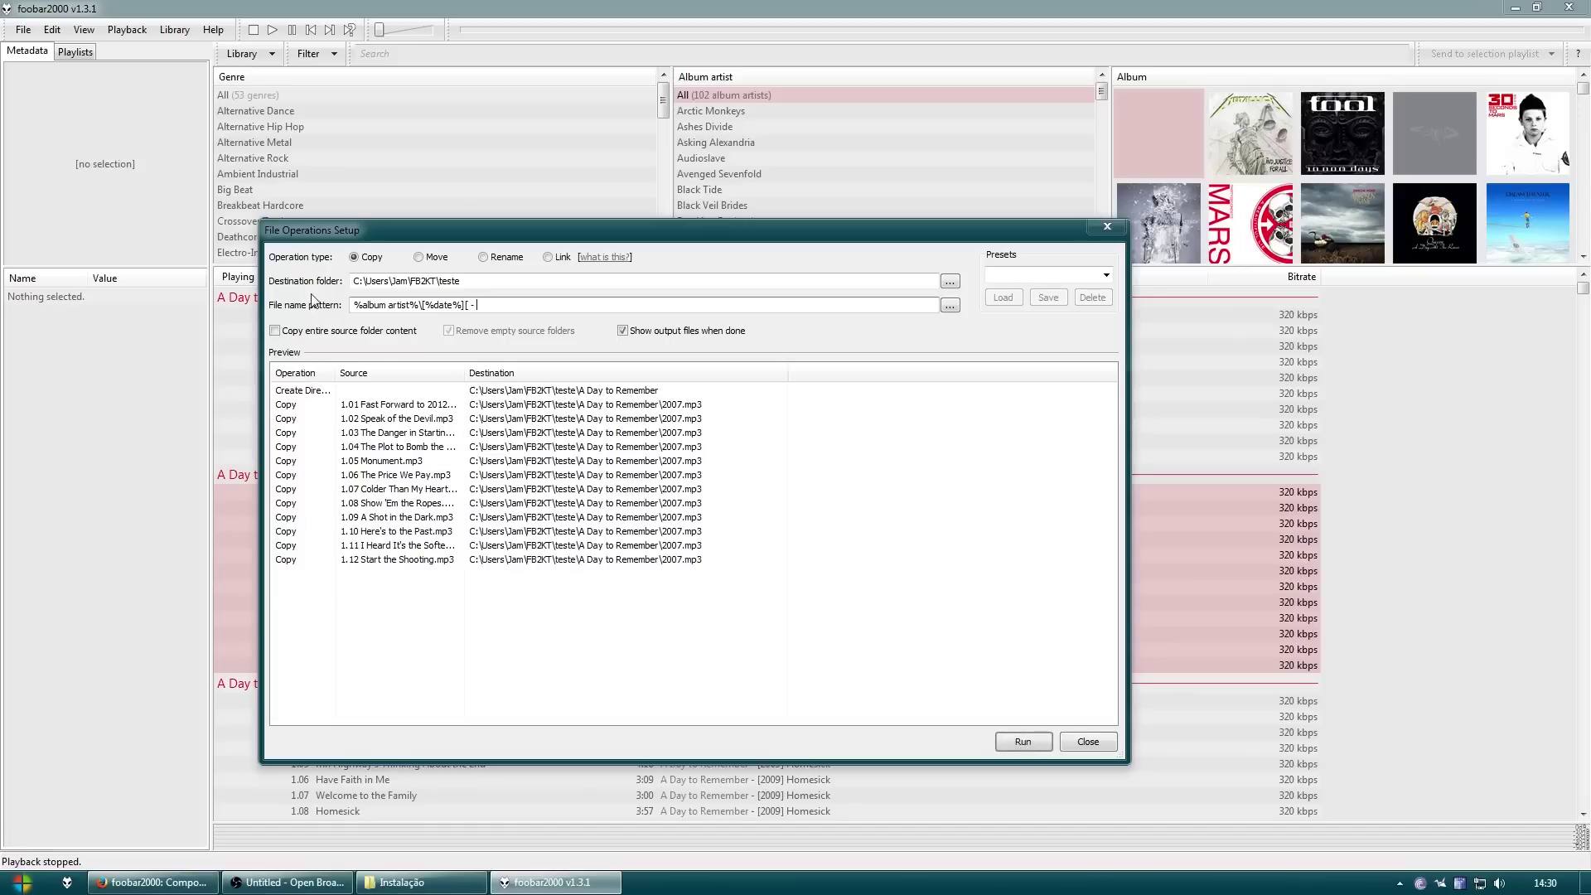
text(%)
text(album%])
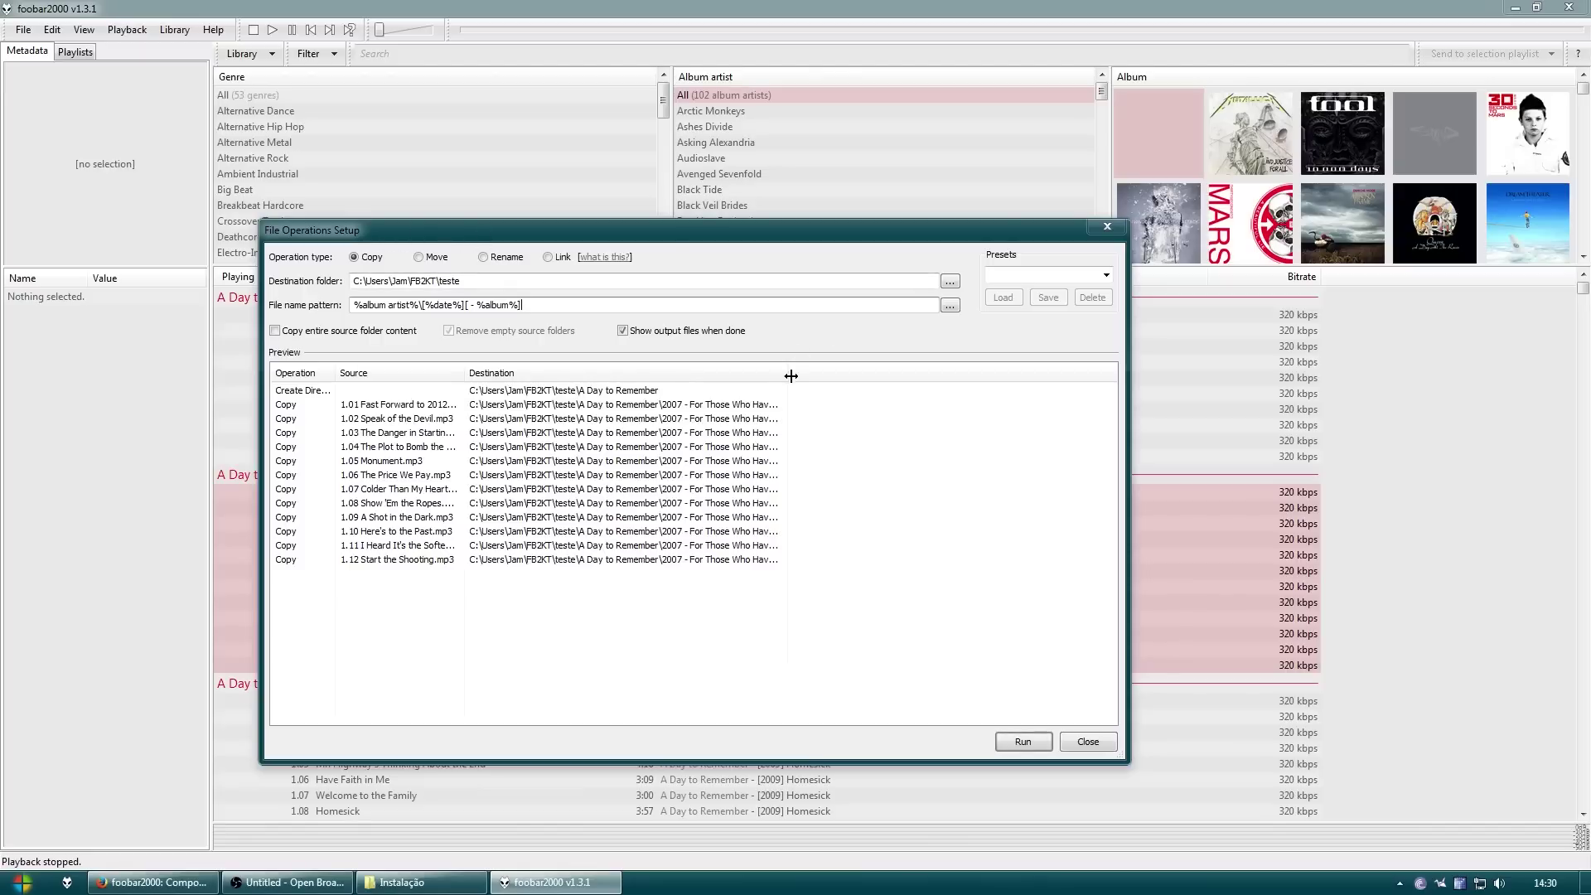
drag(791, 375, 947, 375)
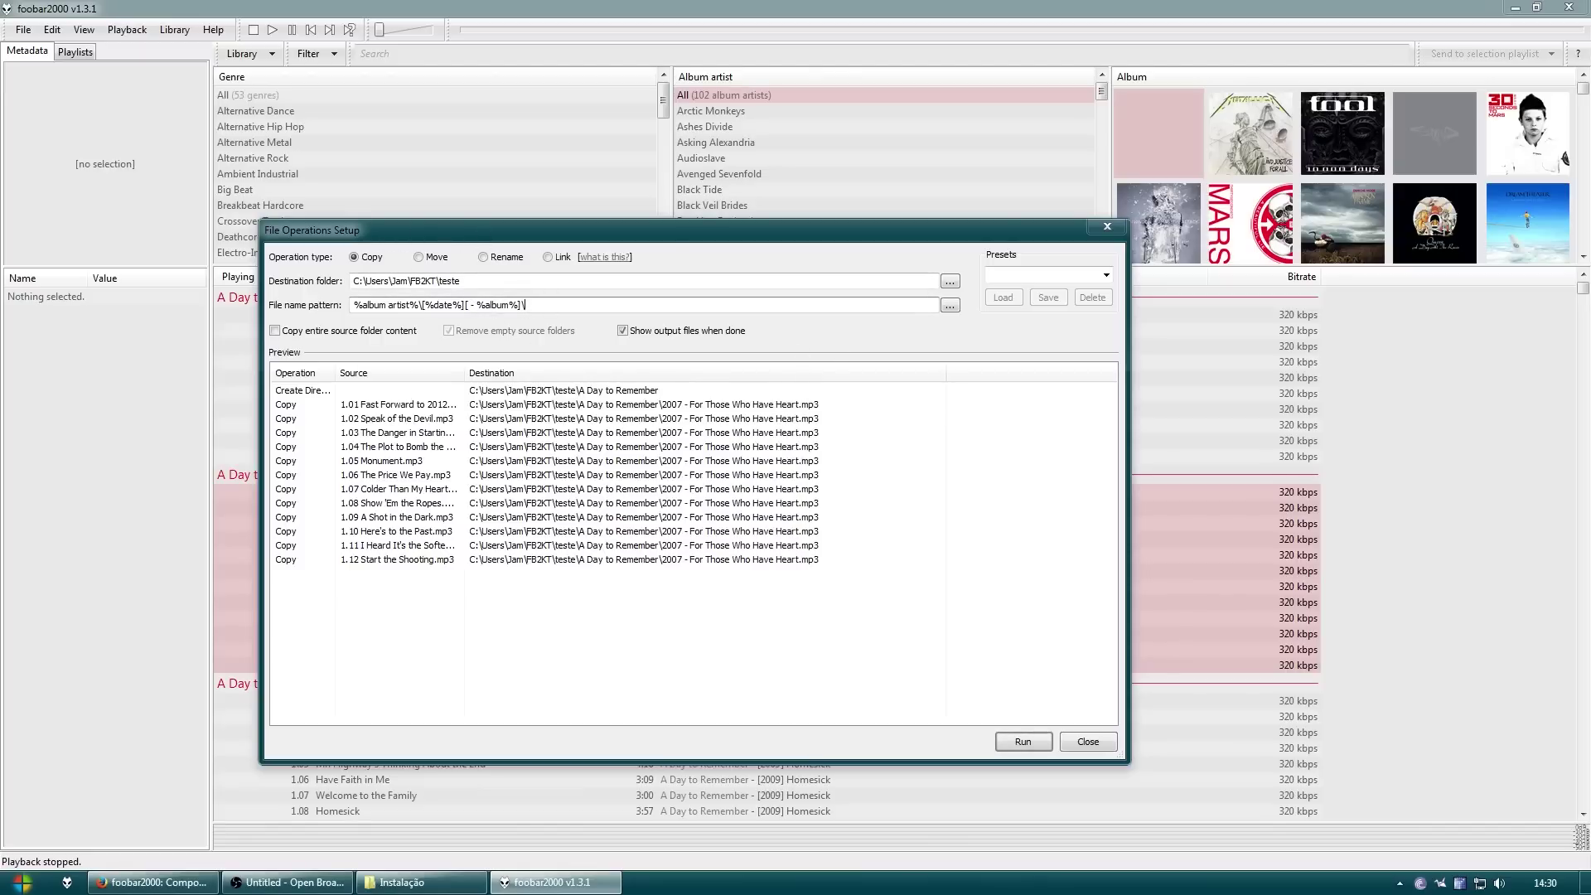
Extend the file name pattern with a subfolder separator and the disc number as "\[%disc number%.]"
text(\)
text(%)
text([%disc number)
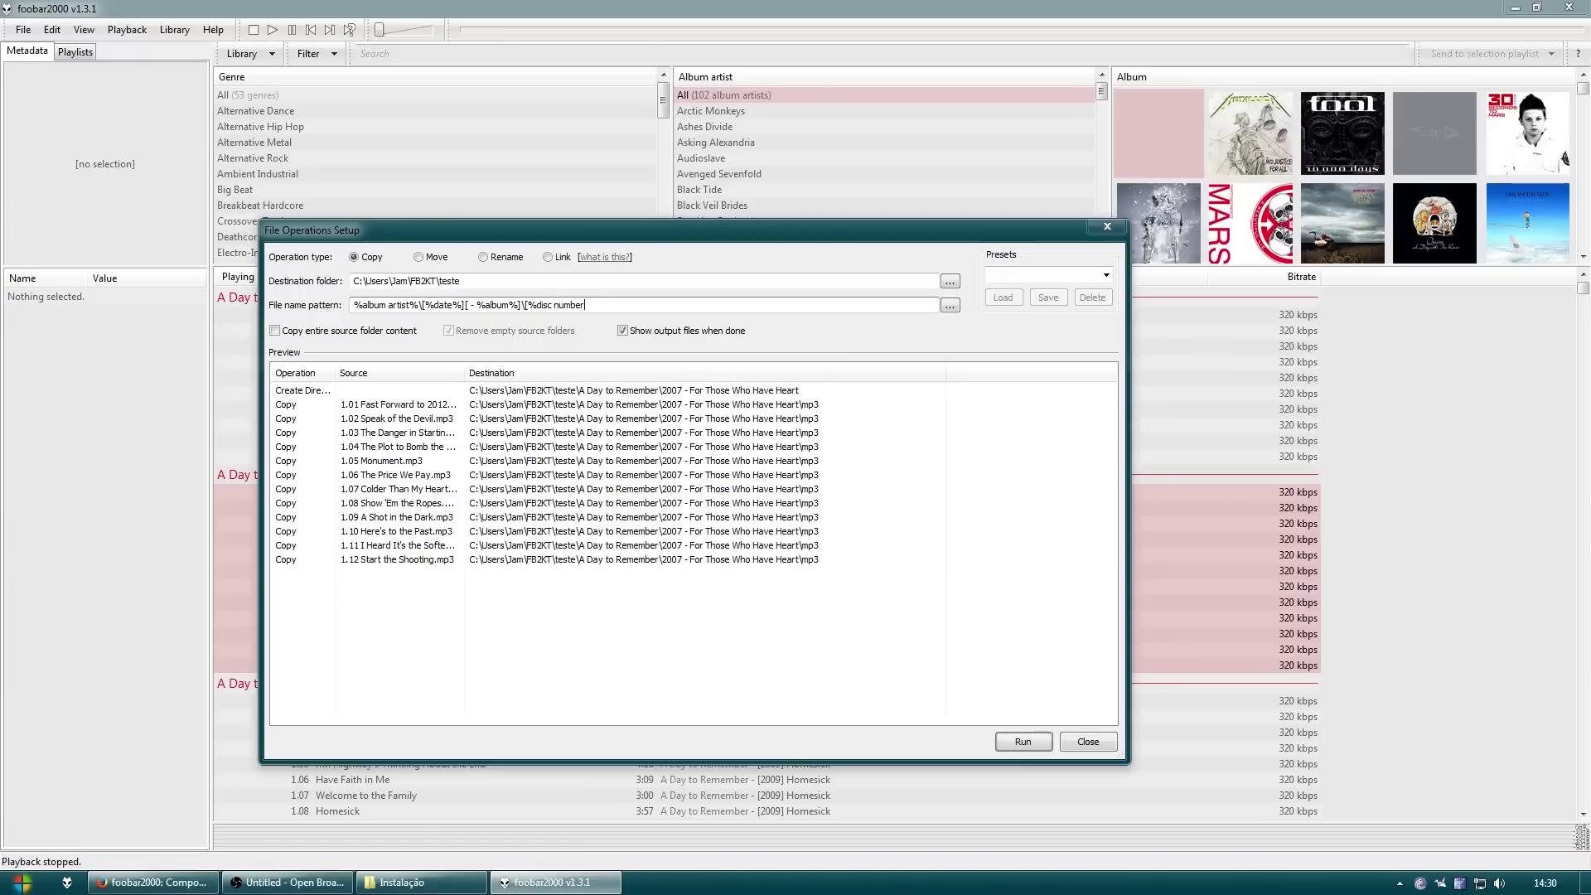
text(%])
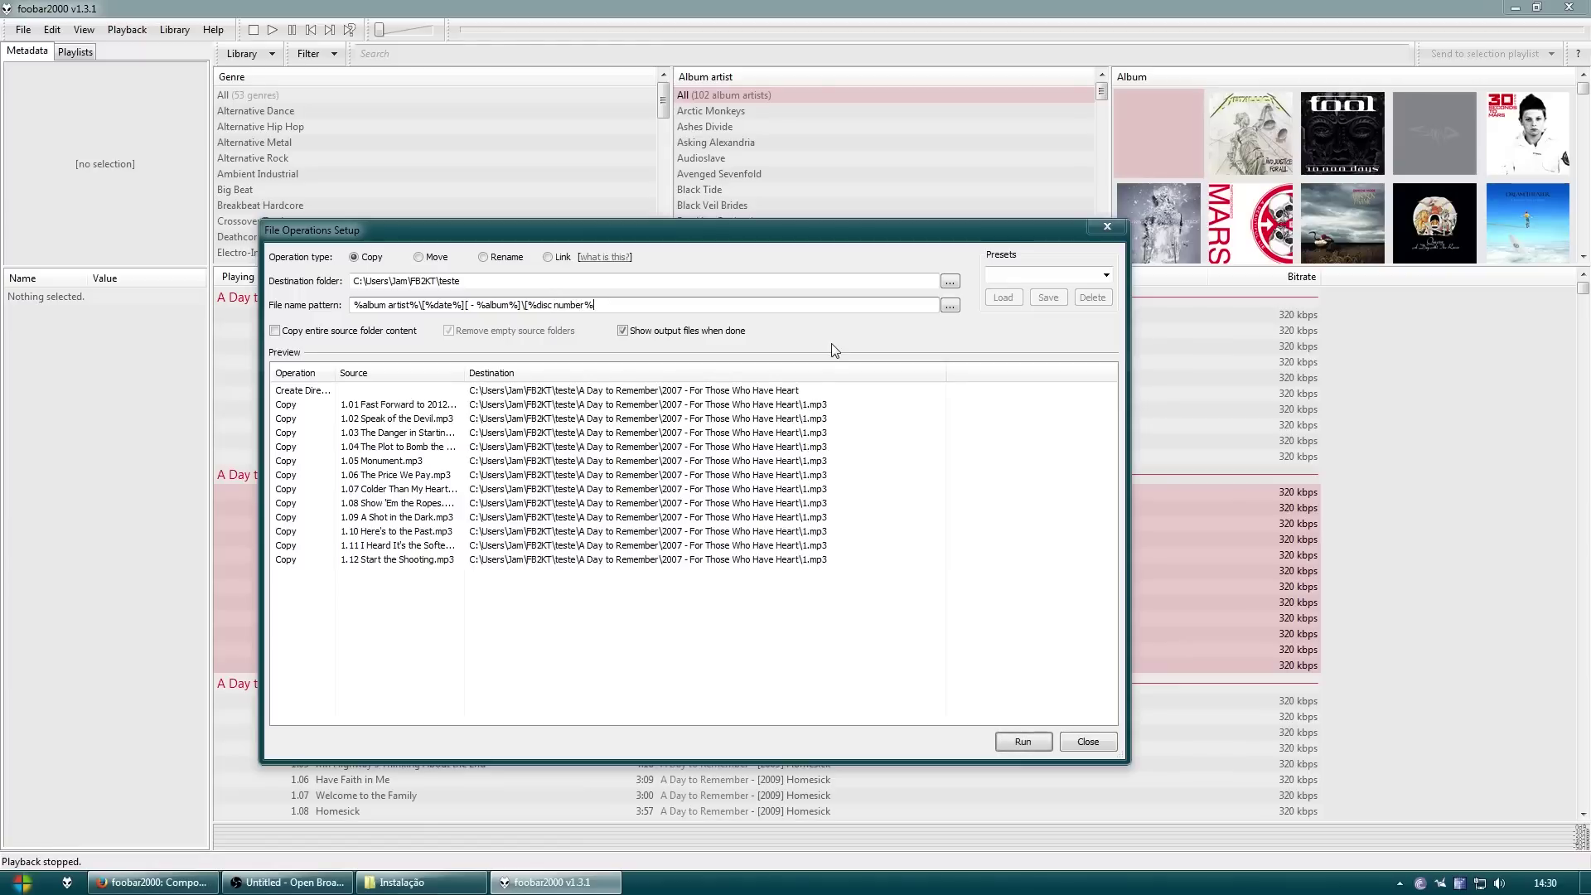
key(BackSpace)
text(.])
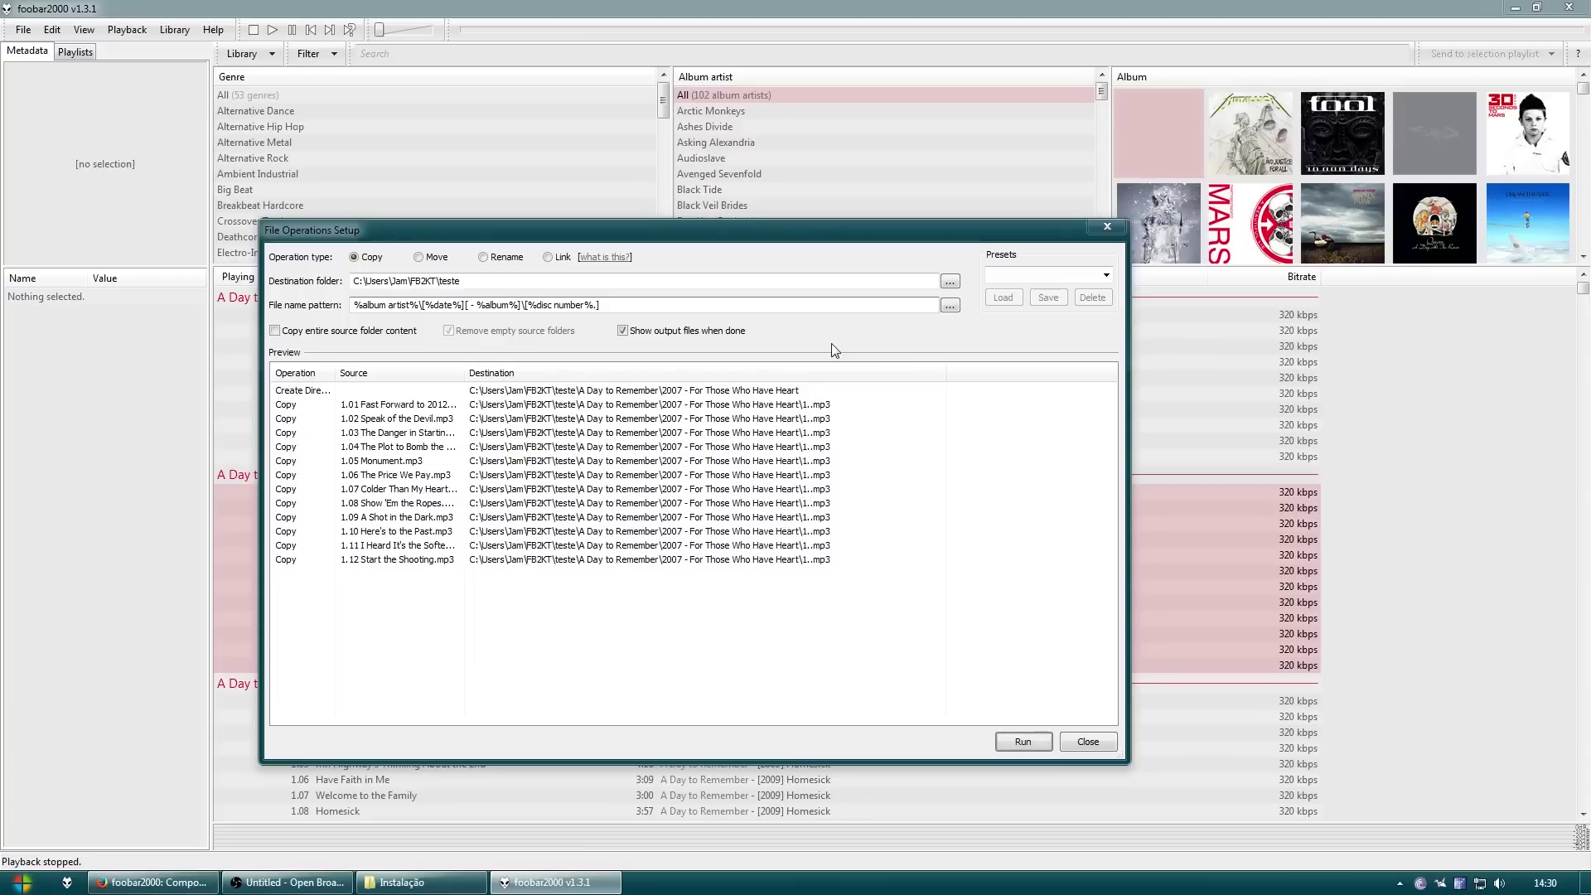
Append "[%track number%] %title%" to the file name pattern and widen the Destination column to fit the full paths
text([%track number%])
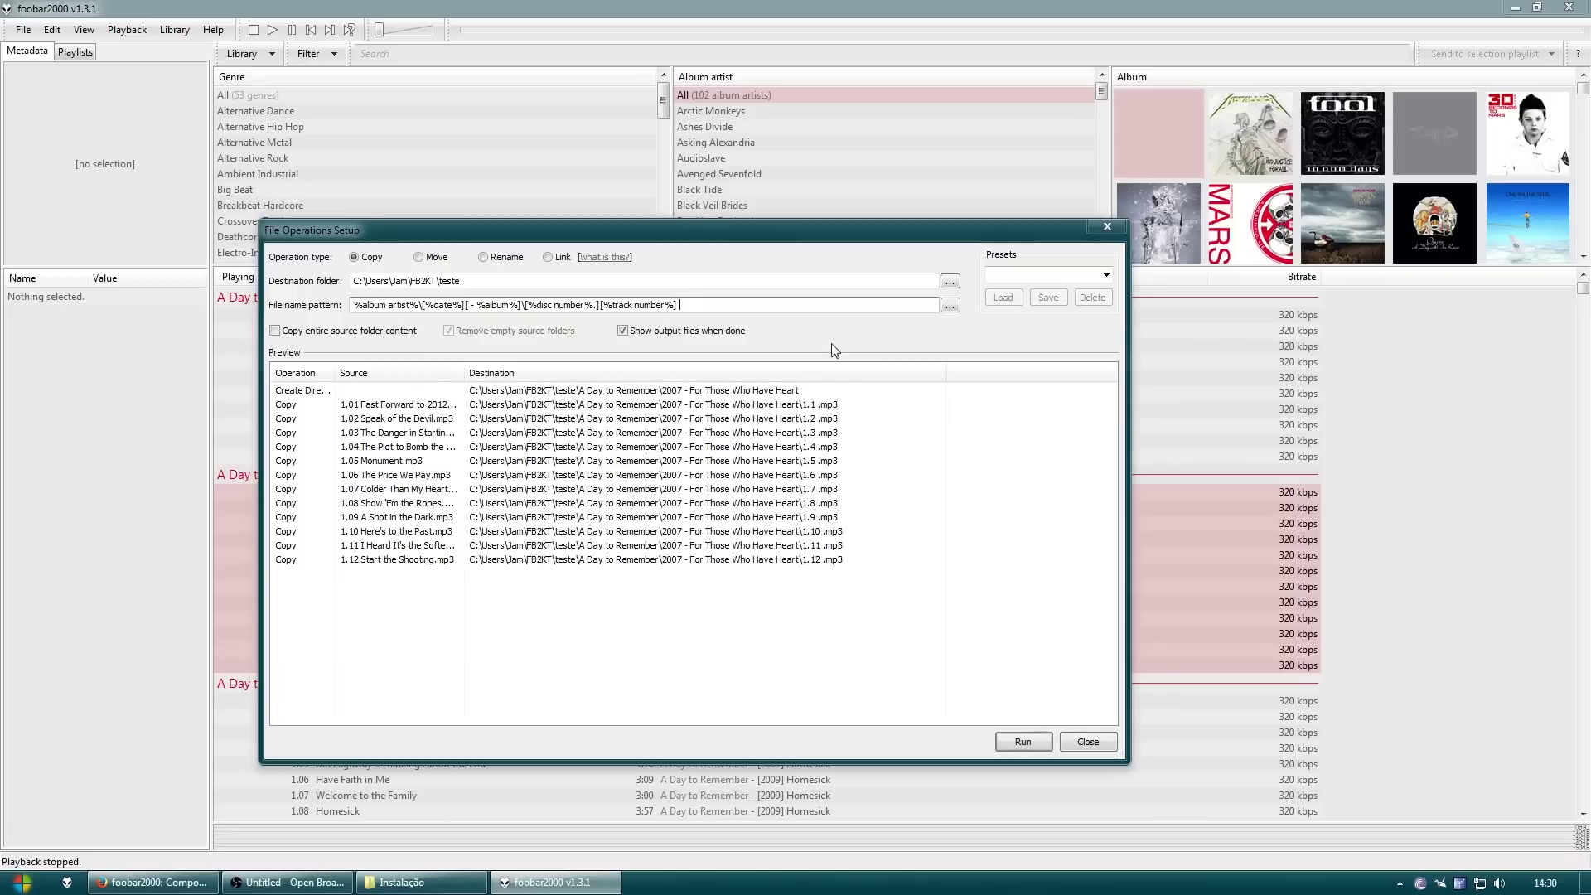
text(%title%)
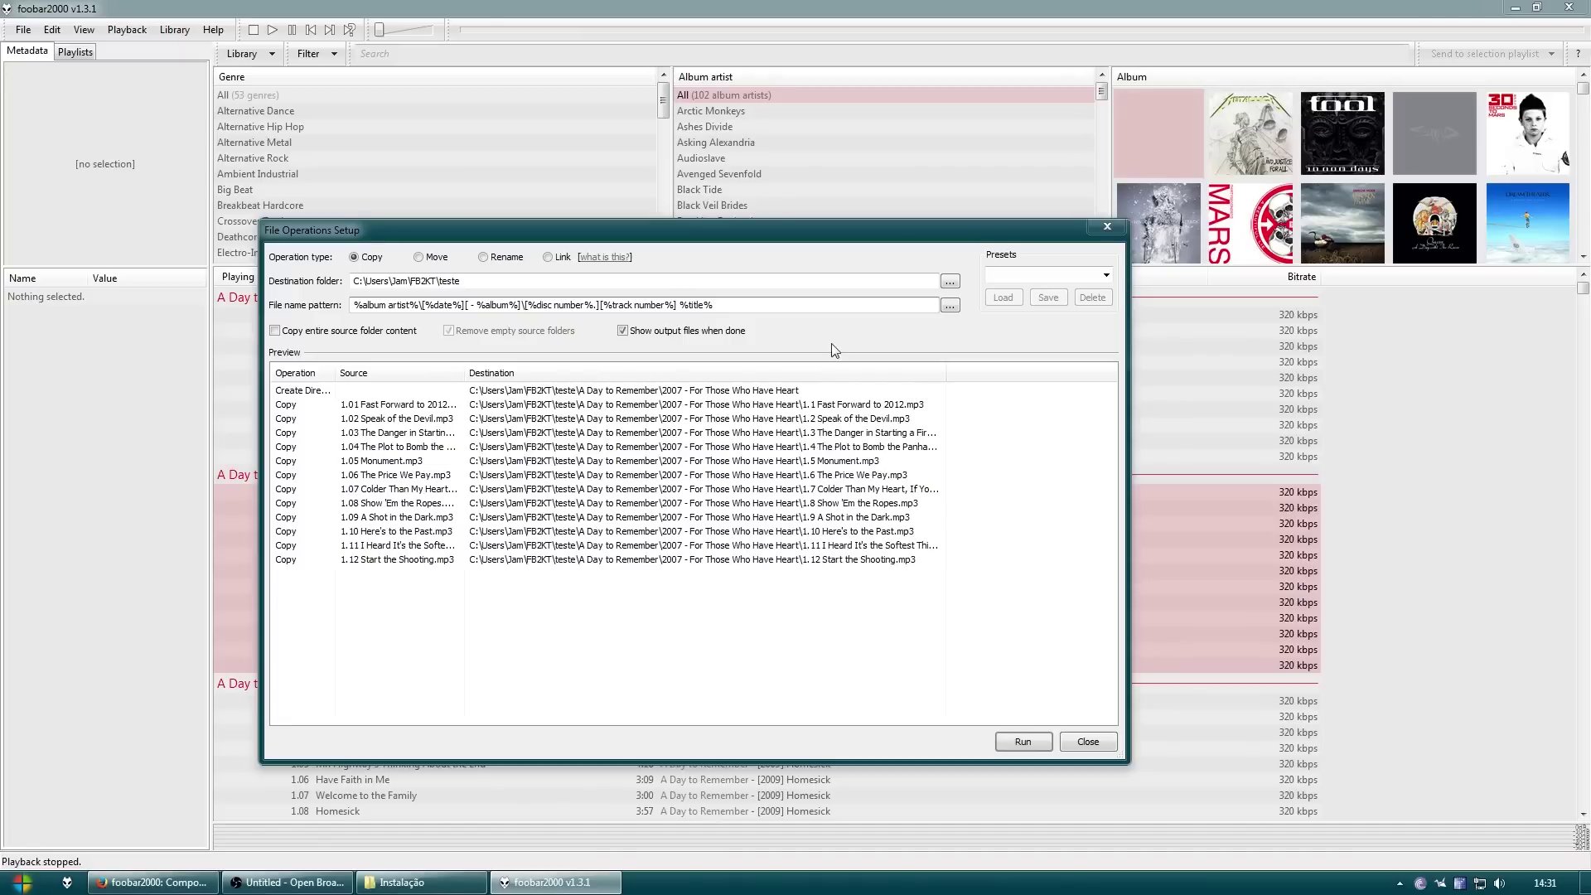
drag(946, 371, 1025, 398)
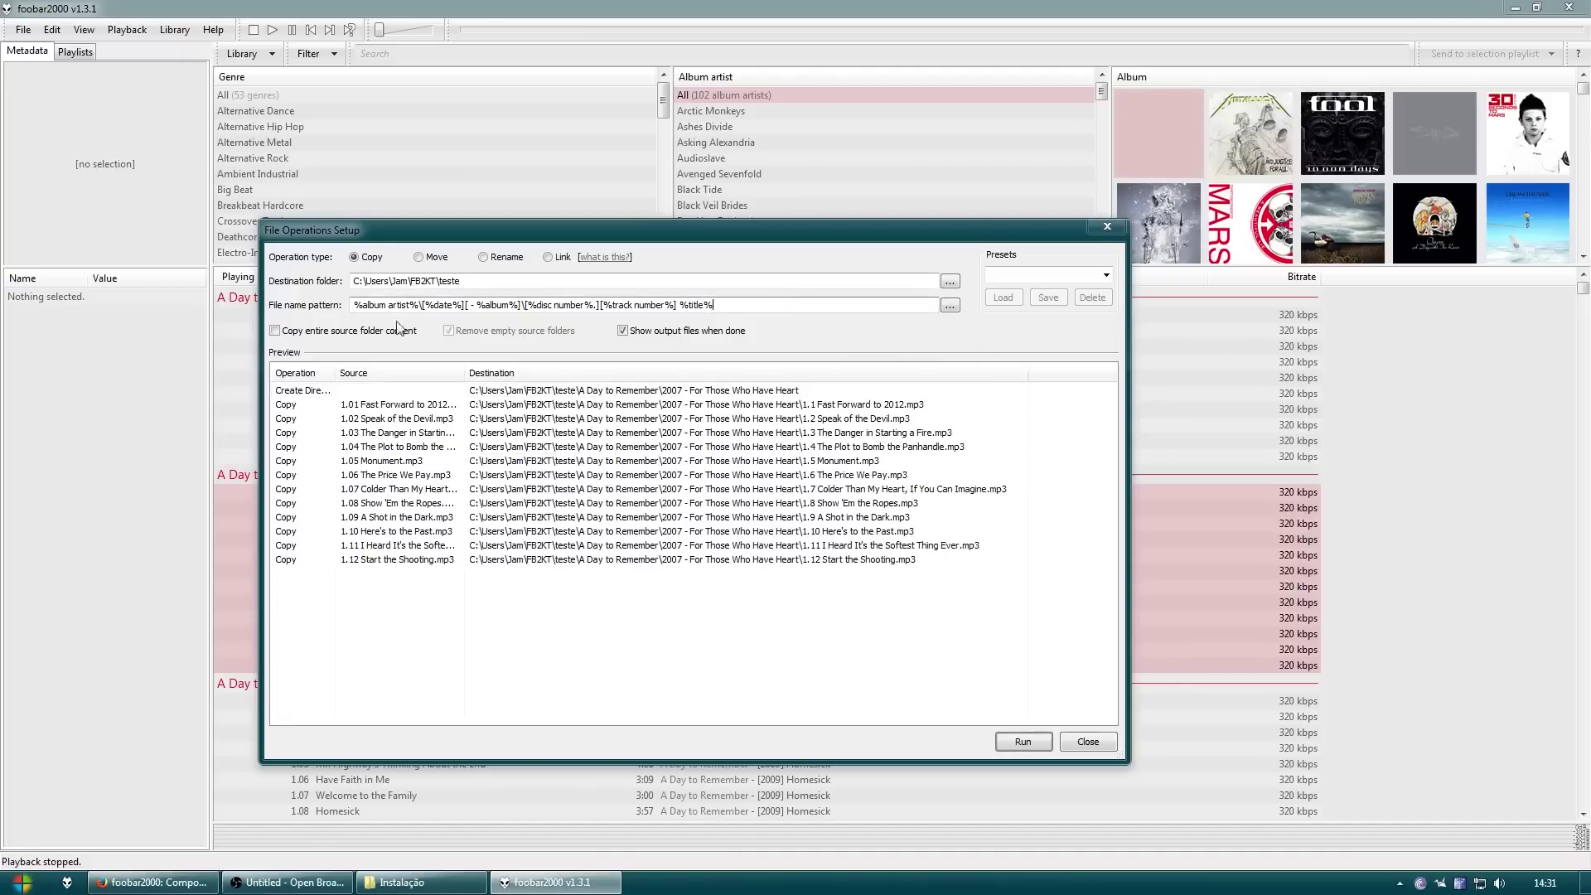
Save the current file operation settings as a preset named "teste"
drag(357, 304, 763, 307)
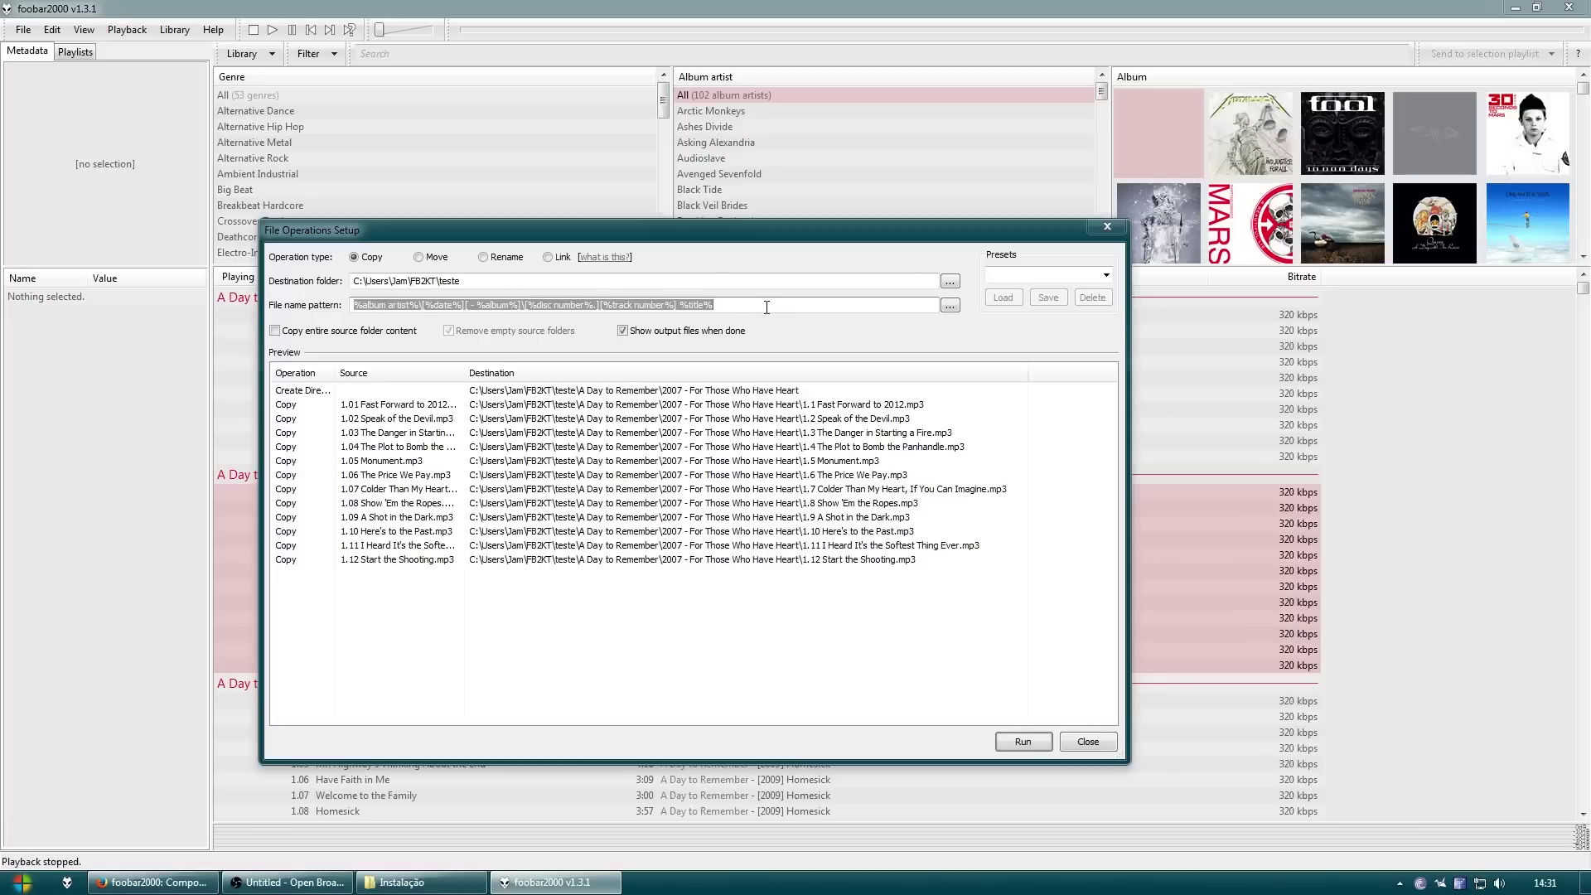
click(763, 307)
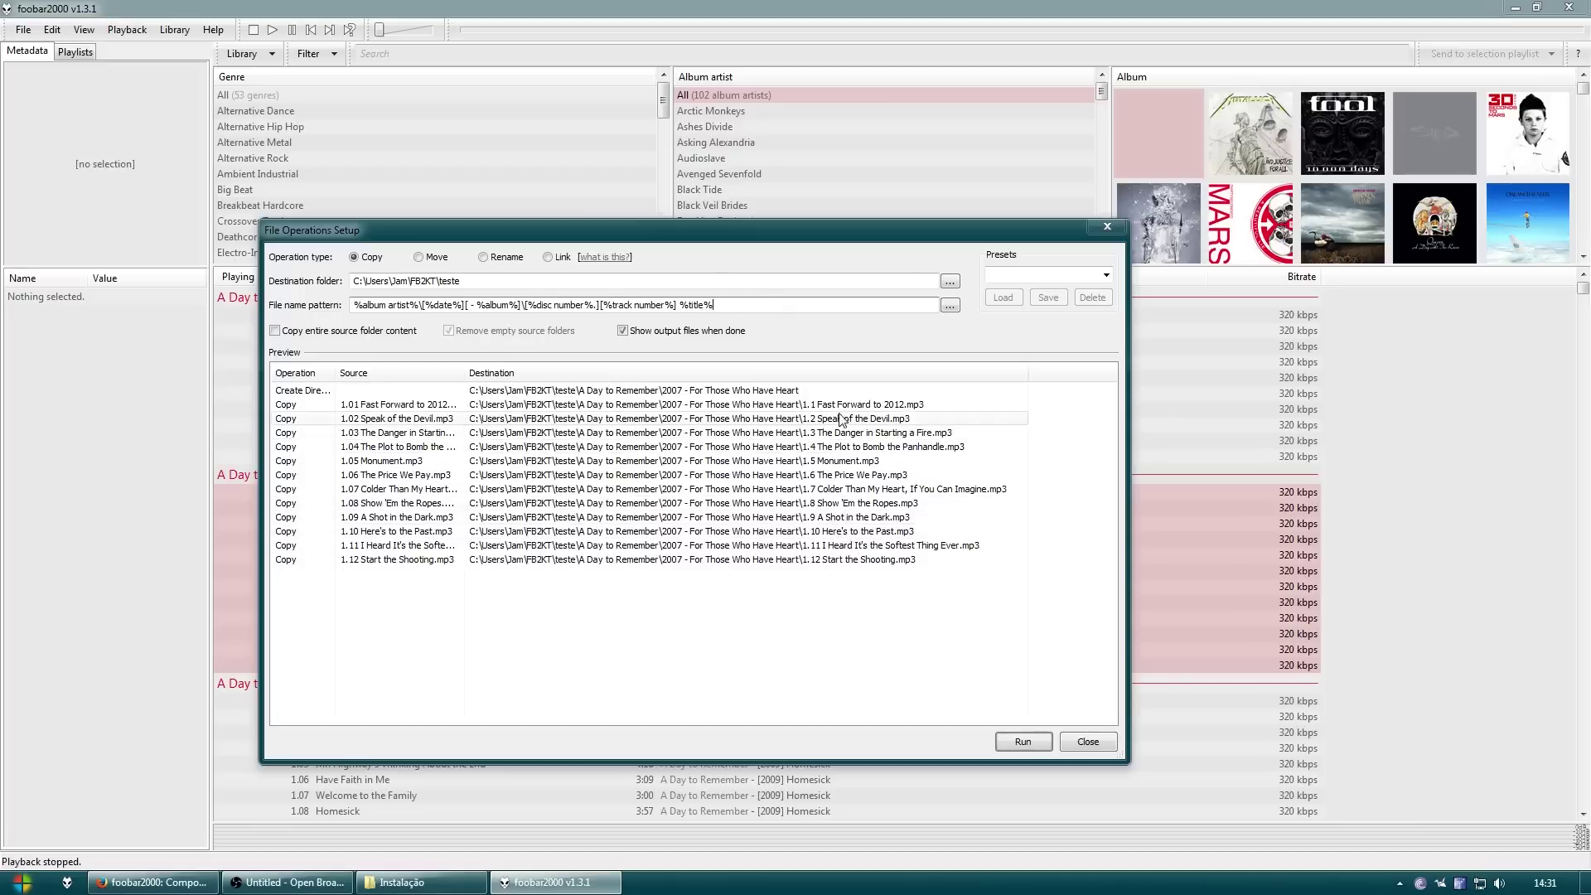
click(1029, 273)
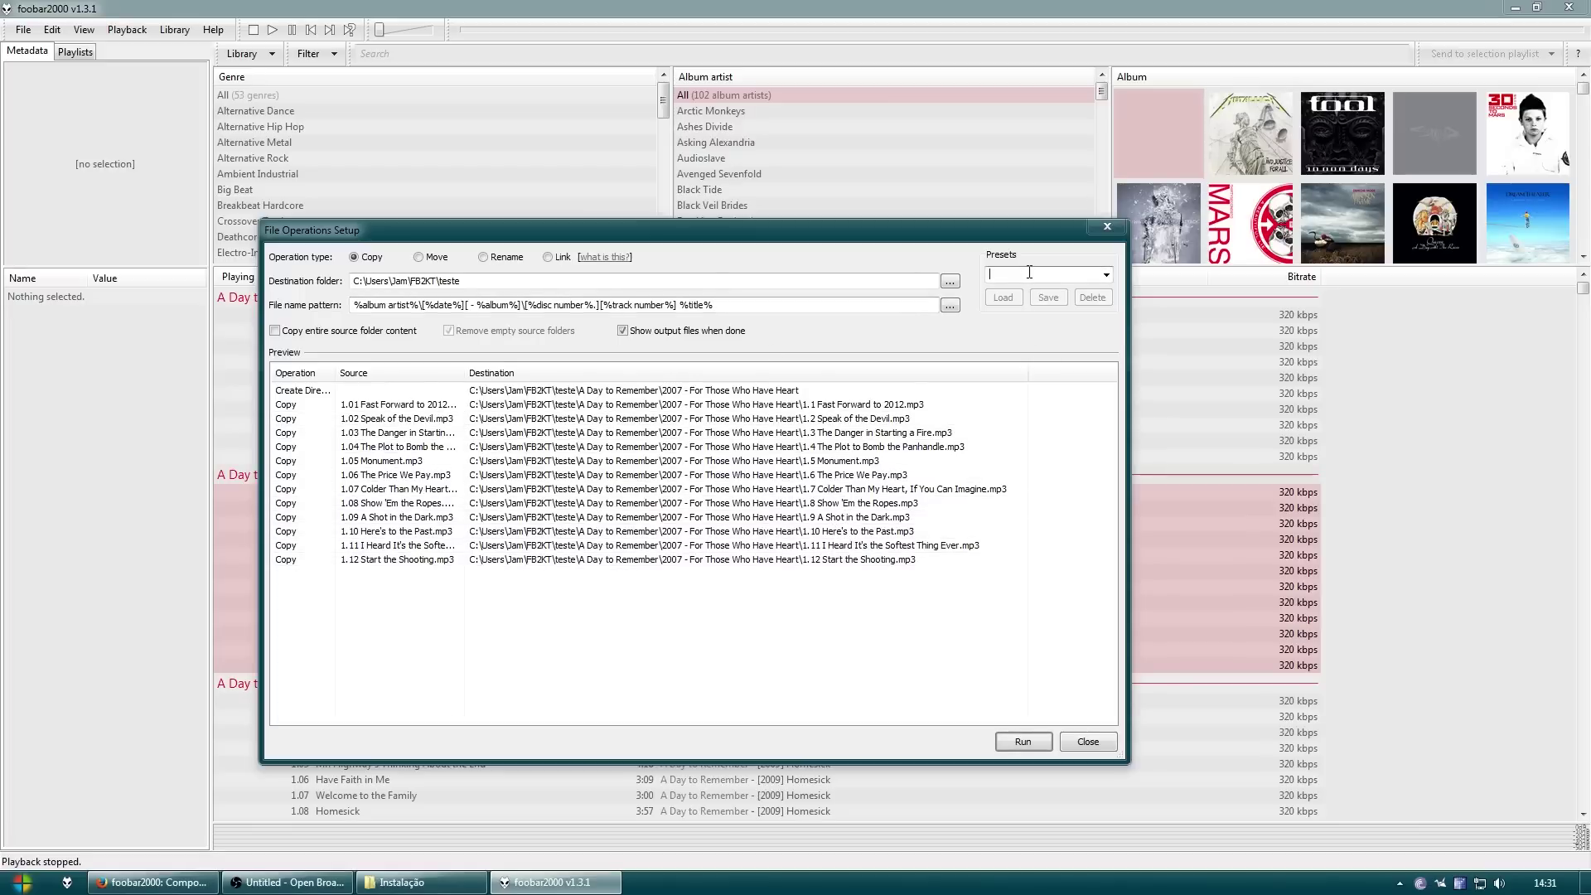
text(teste)
click(1047, 296)
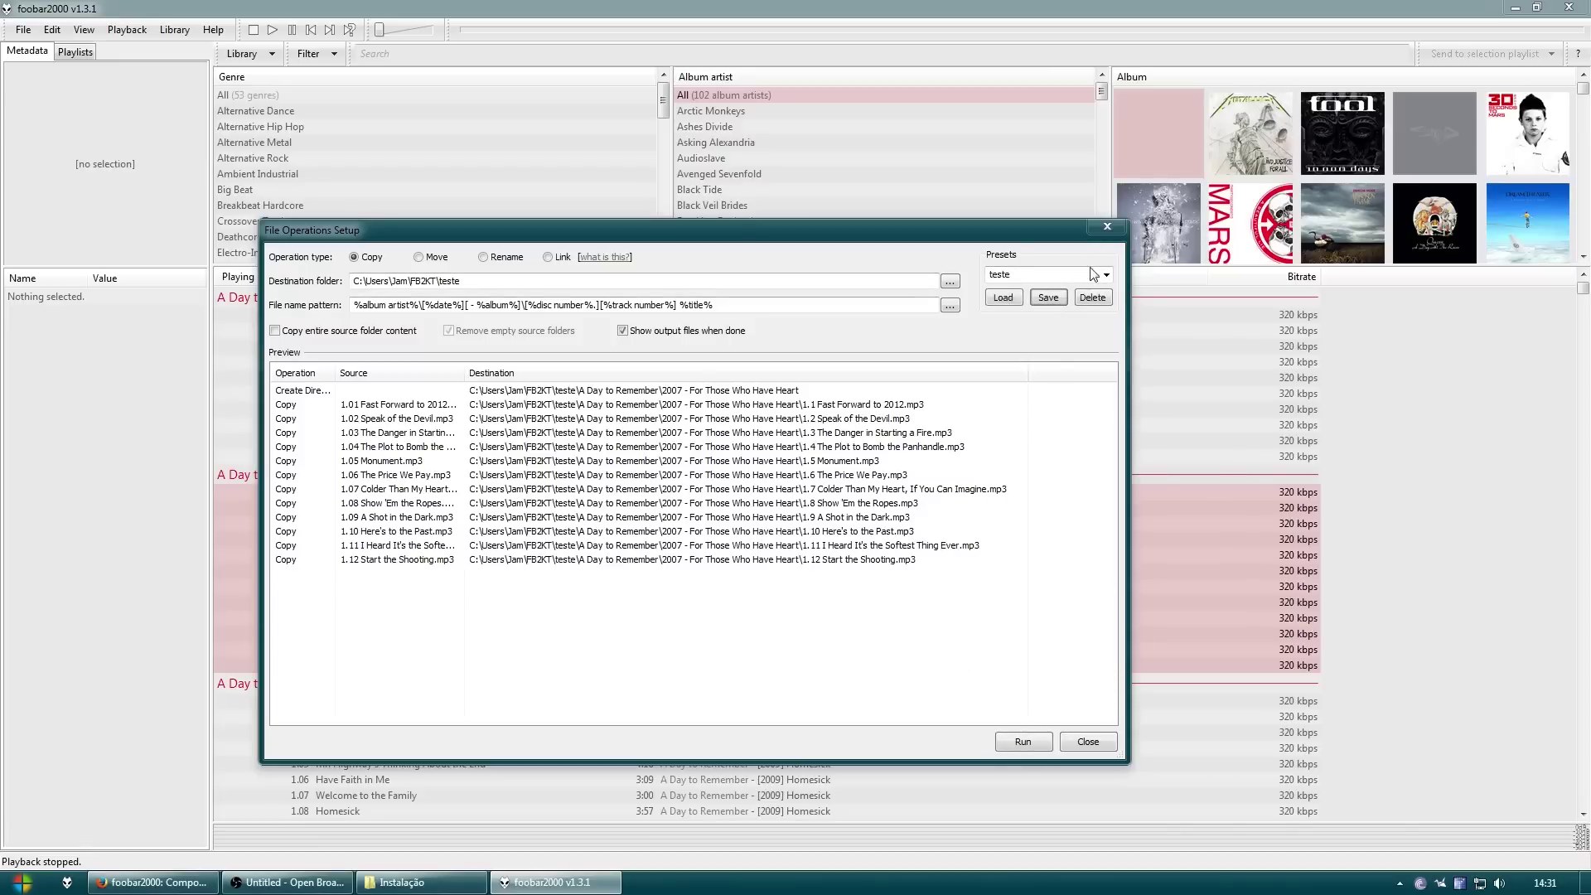
click(1062, 283)
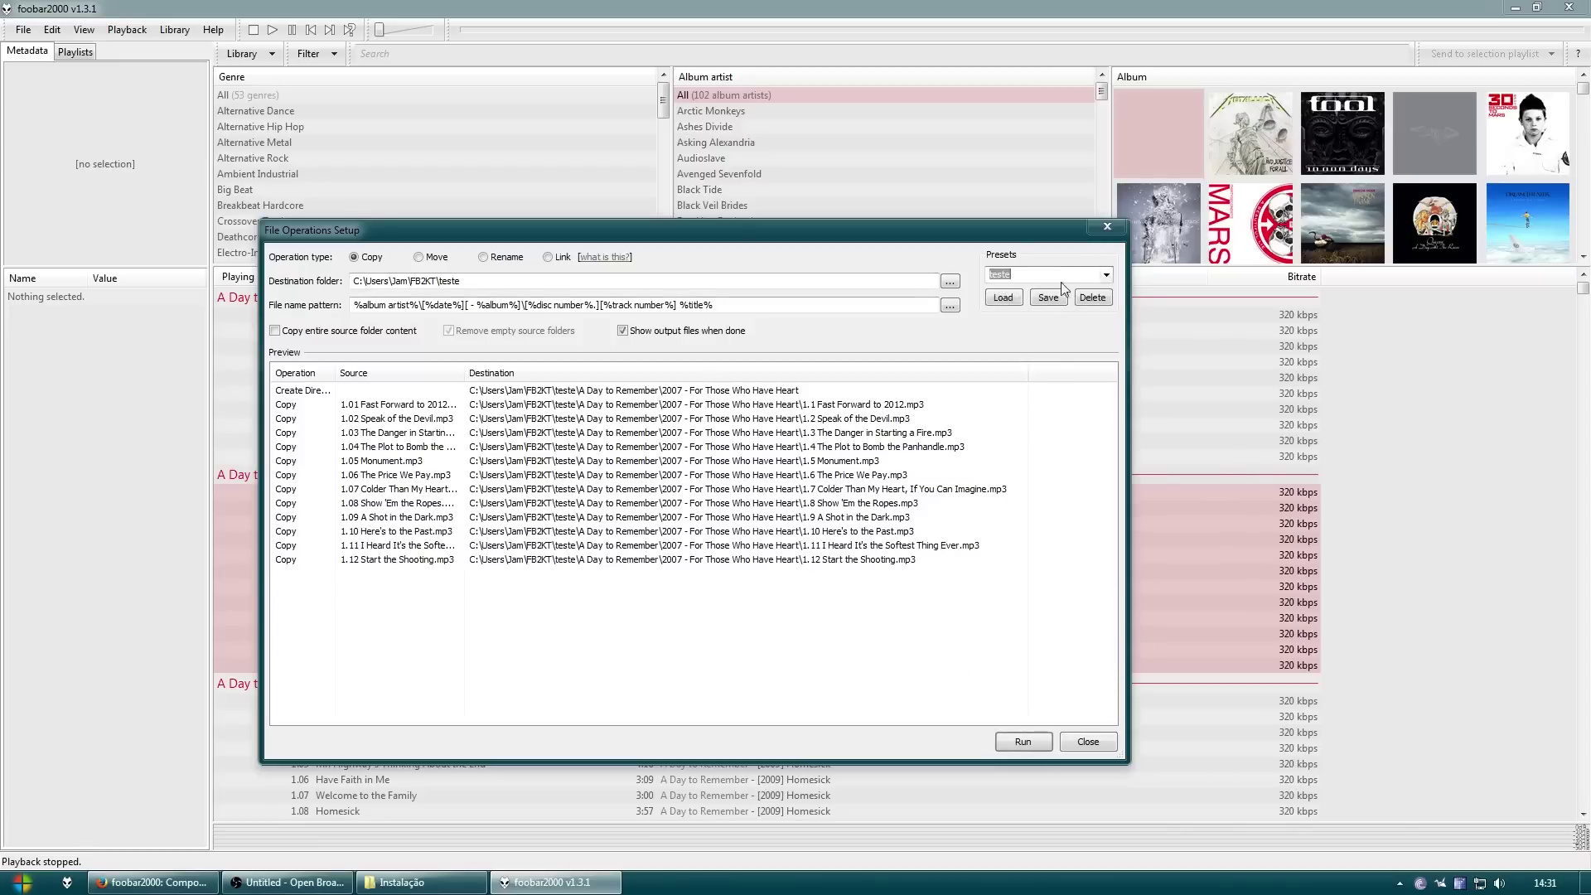
Run the copy operation on the album's tracks and close the list of output files
click(1023, 741)
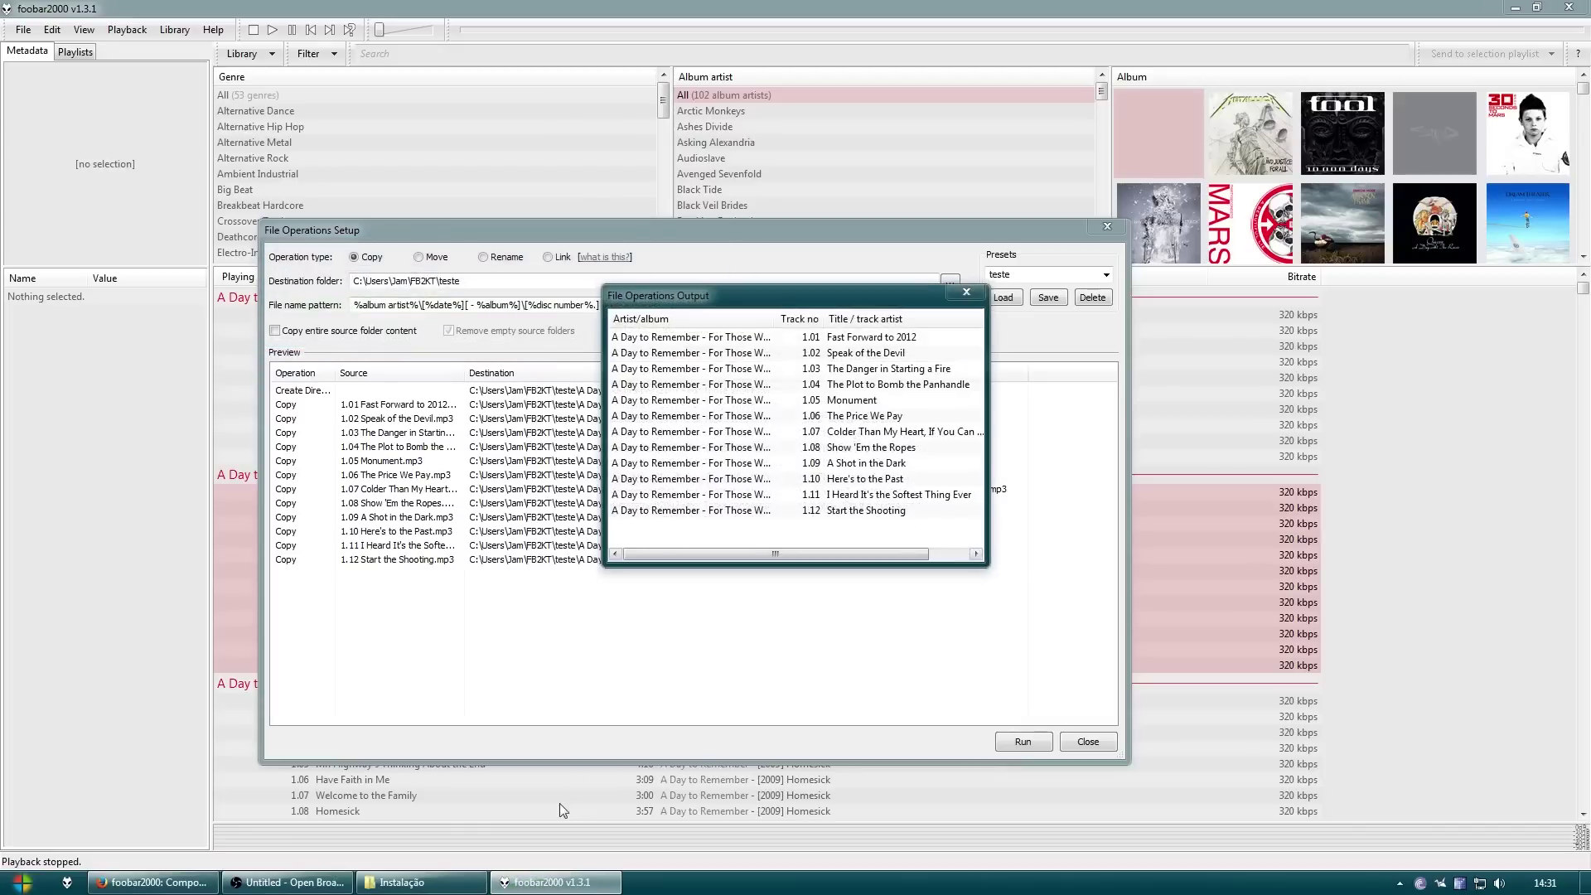
click(966, 293)
Inspect the copied files in FB2KT\teste\A Day to Remember\2007 - For Those Who Have Heart with widened name and title columns, and close the file operations setup
click(401, 881)
click(364, 82)
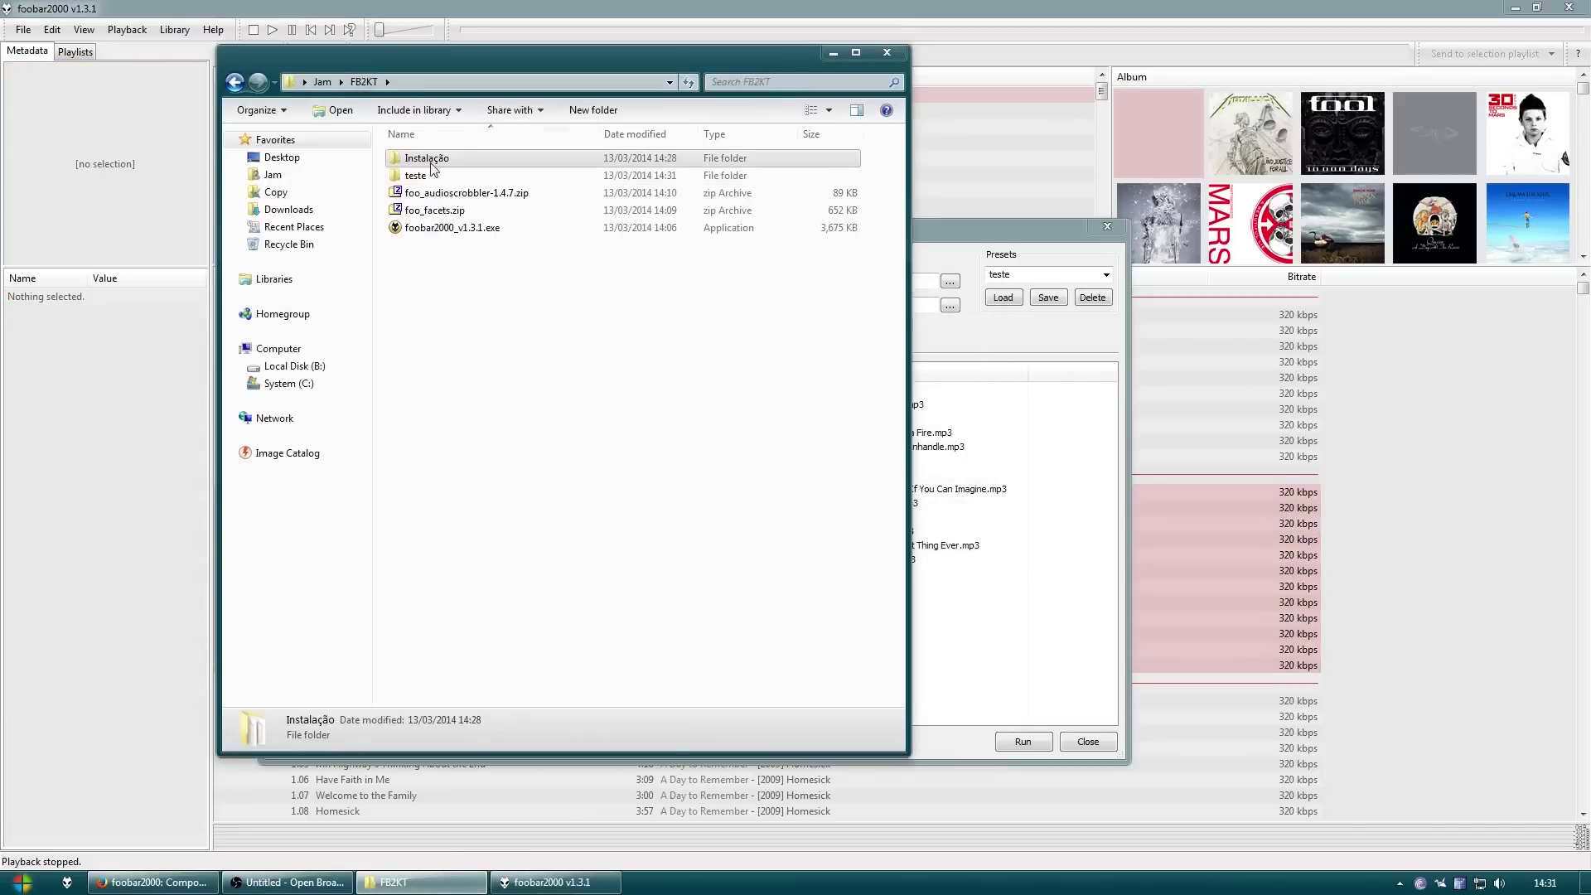
double_click(417, 175)
double_click(435, 160)
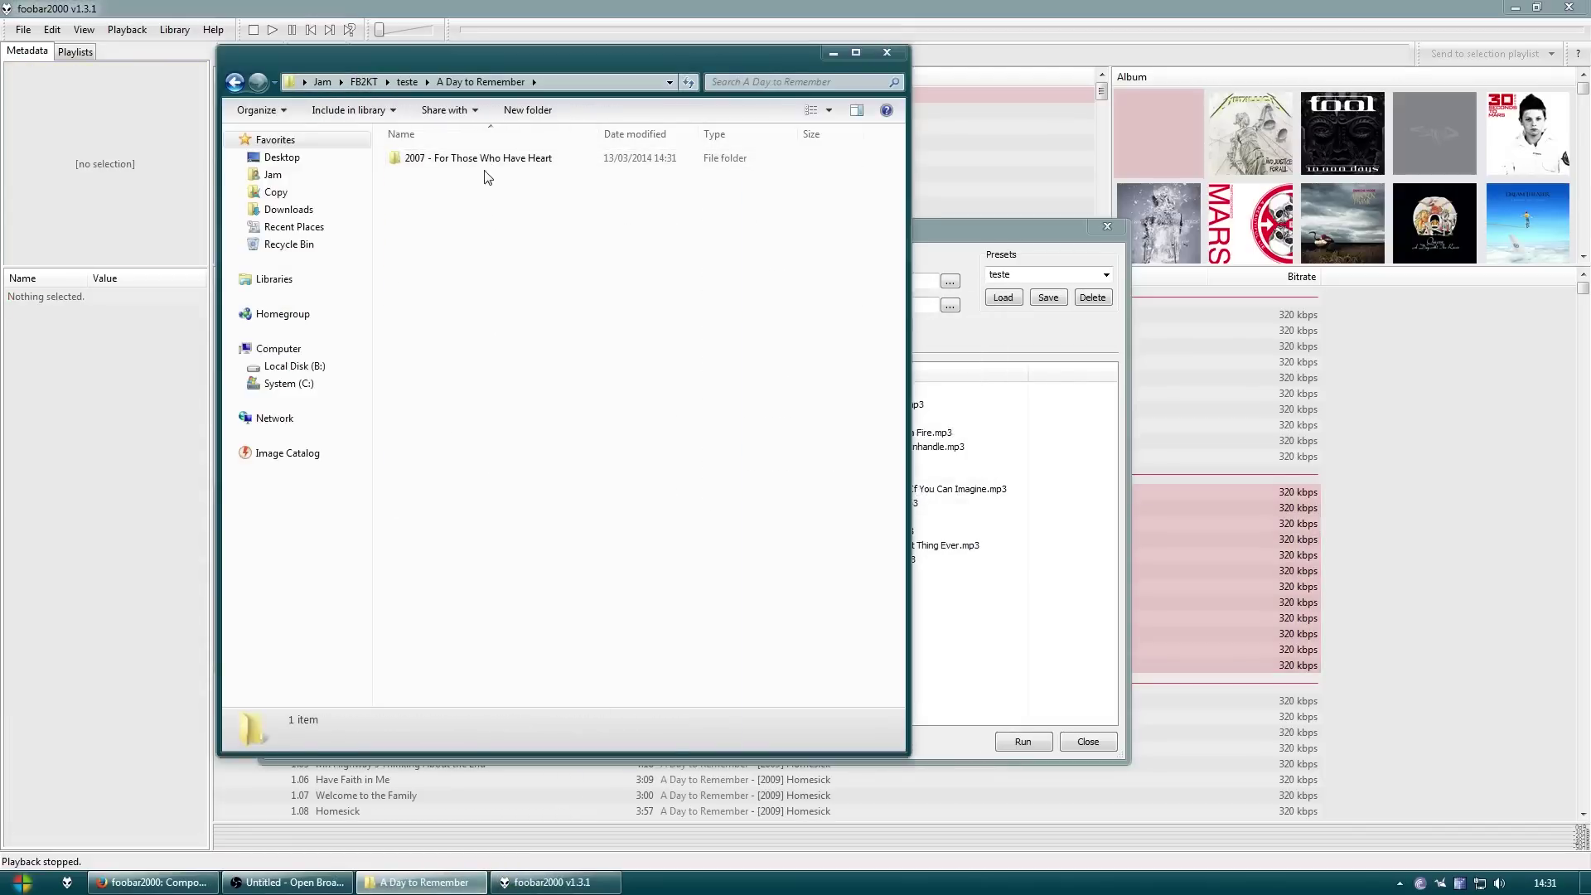
double_click(481, 159)
click(462, 176)
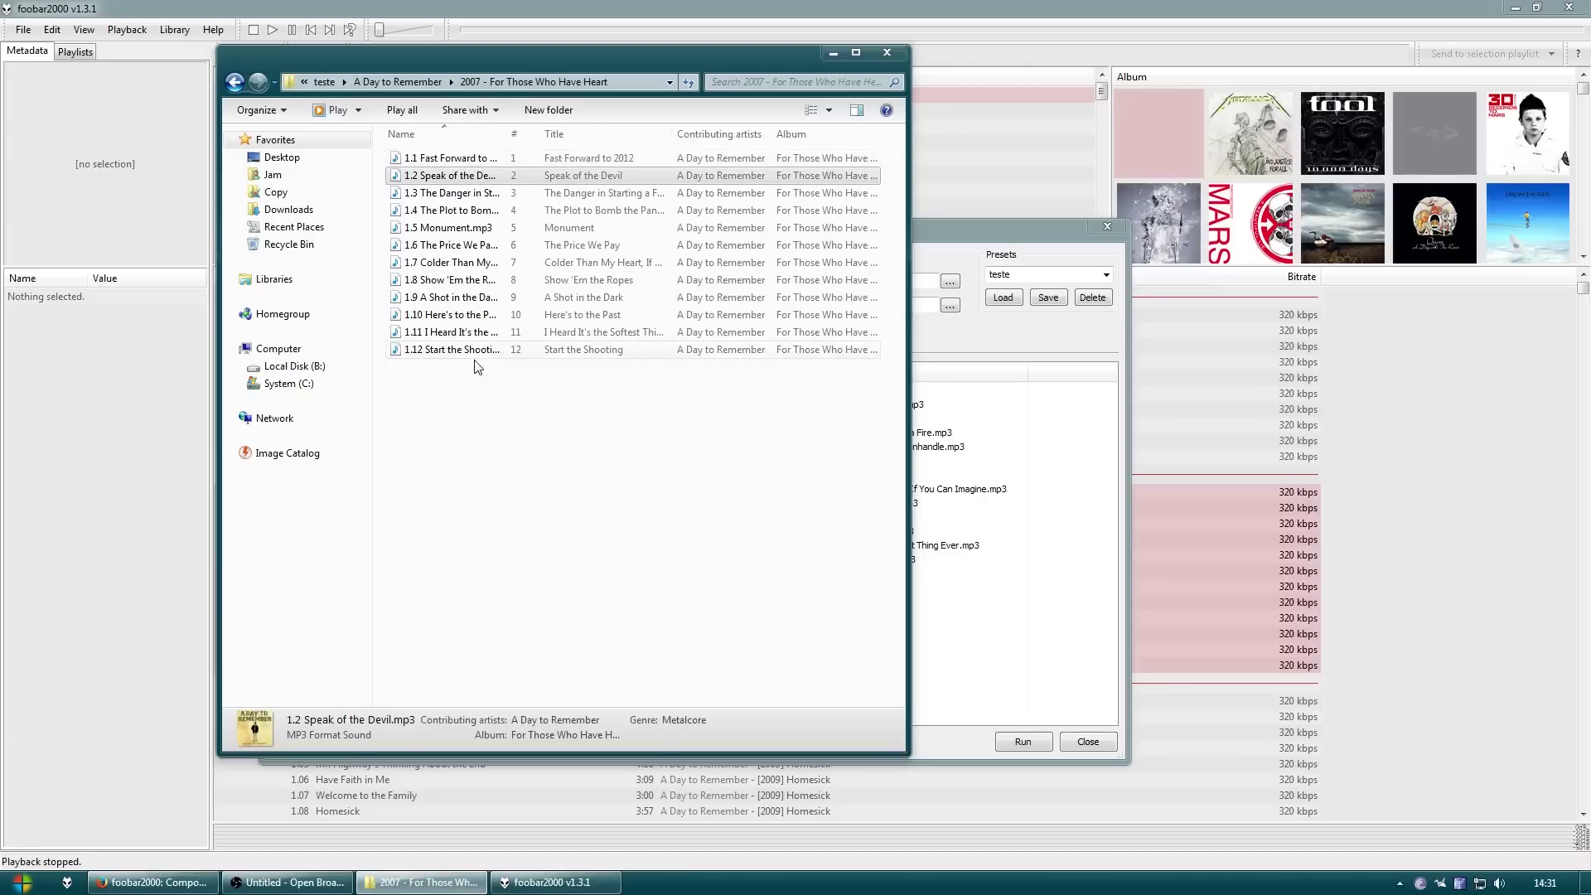
drag(505, 134, 571, 134)
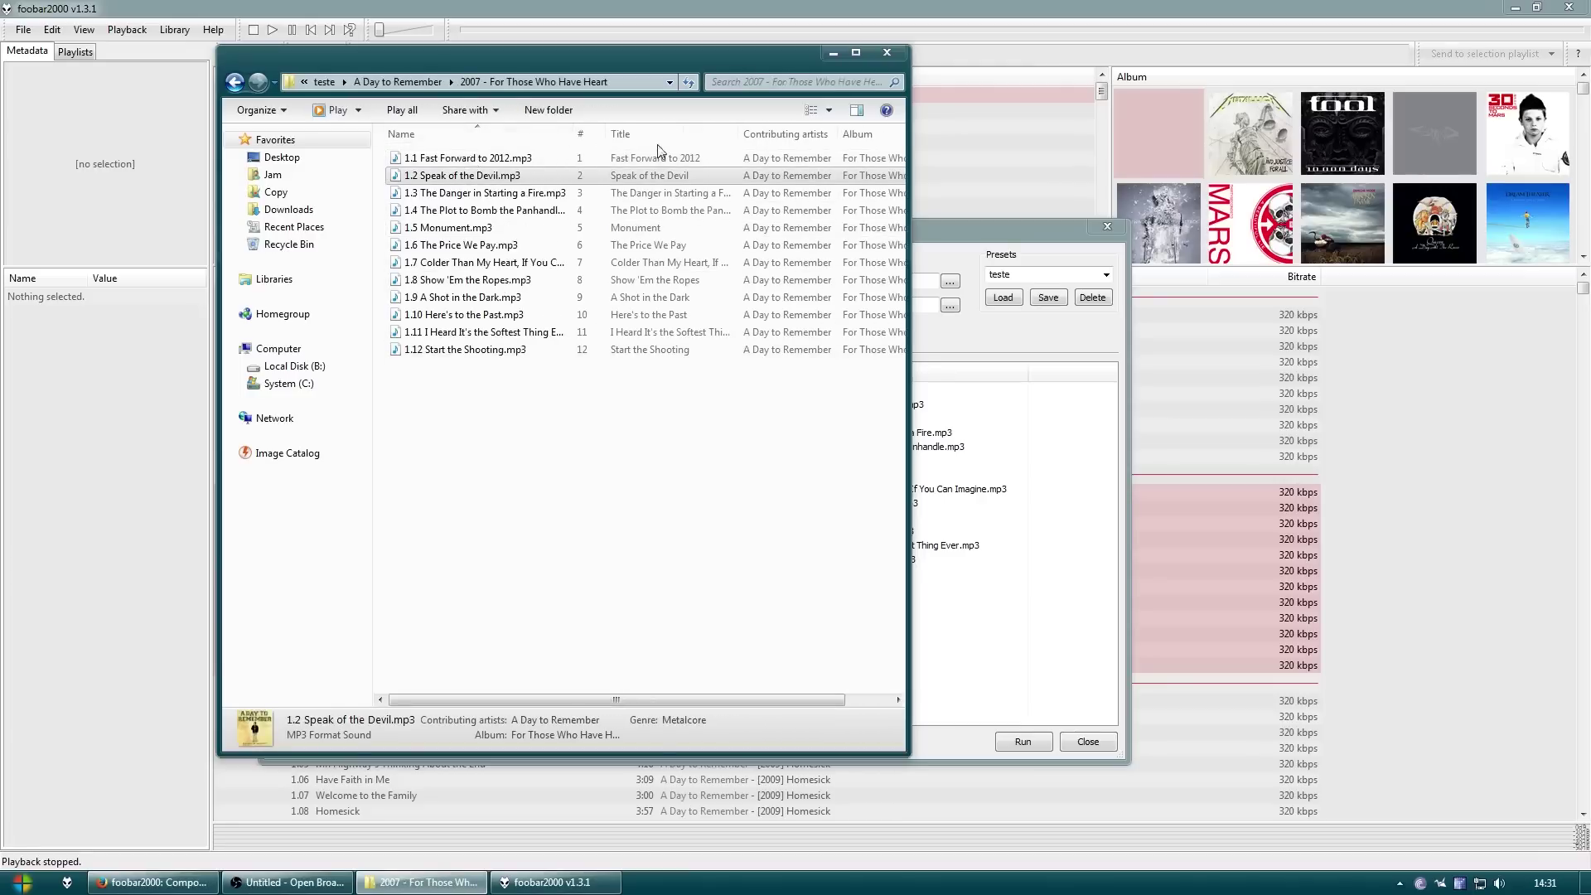
drag(737, 133, 791, 135)
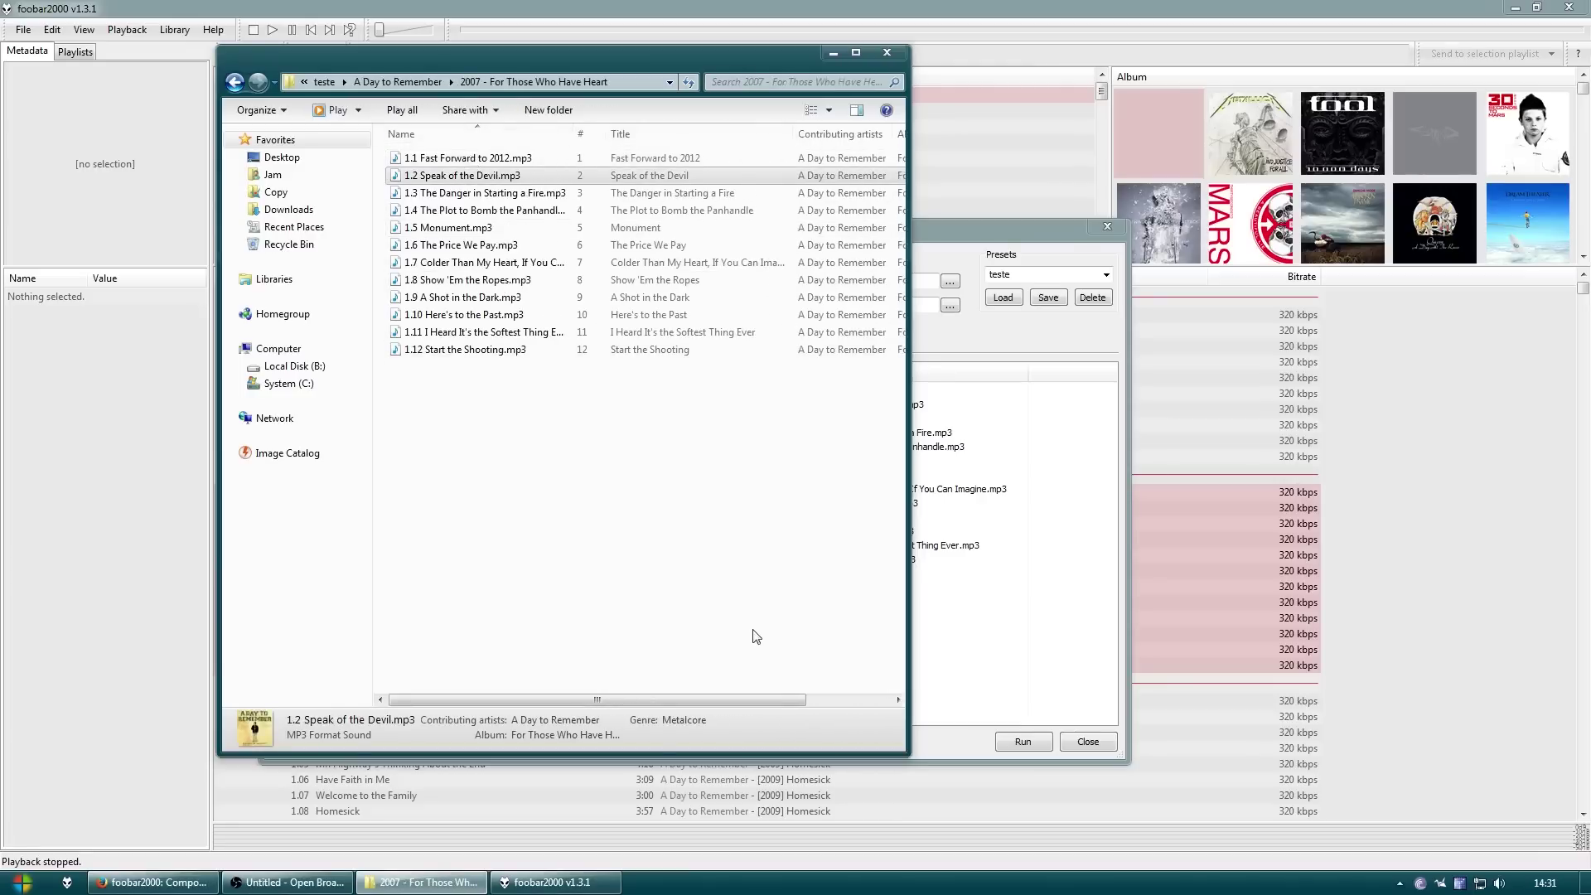
click(886, 52)
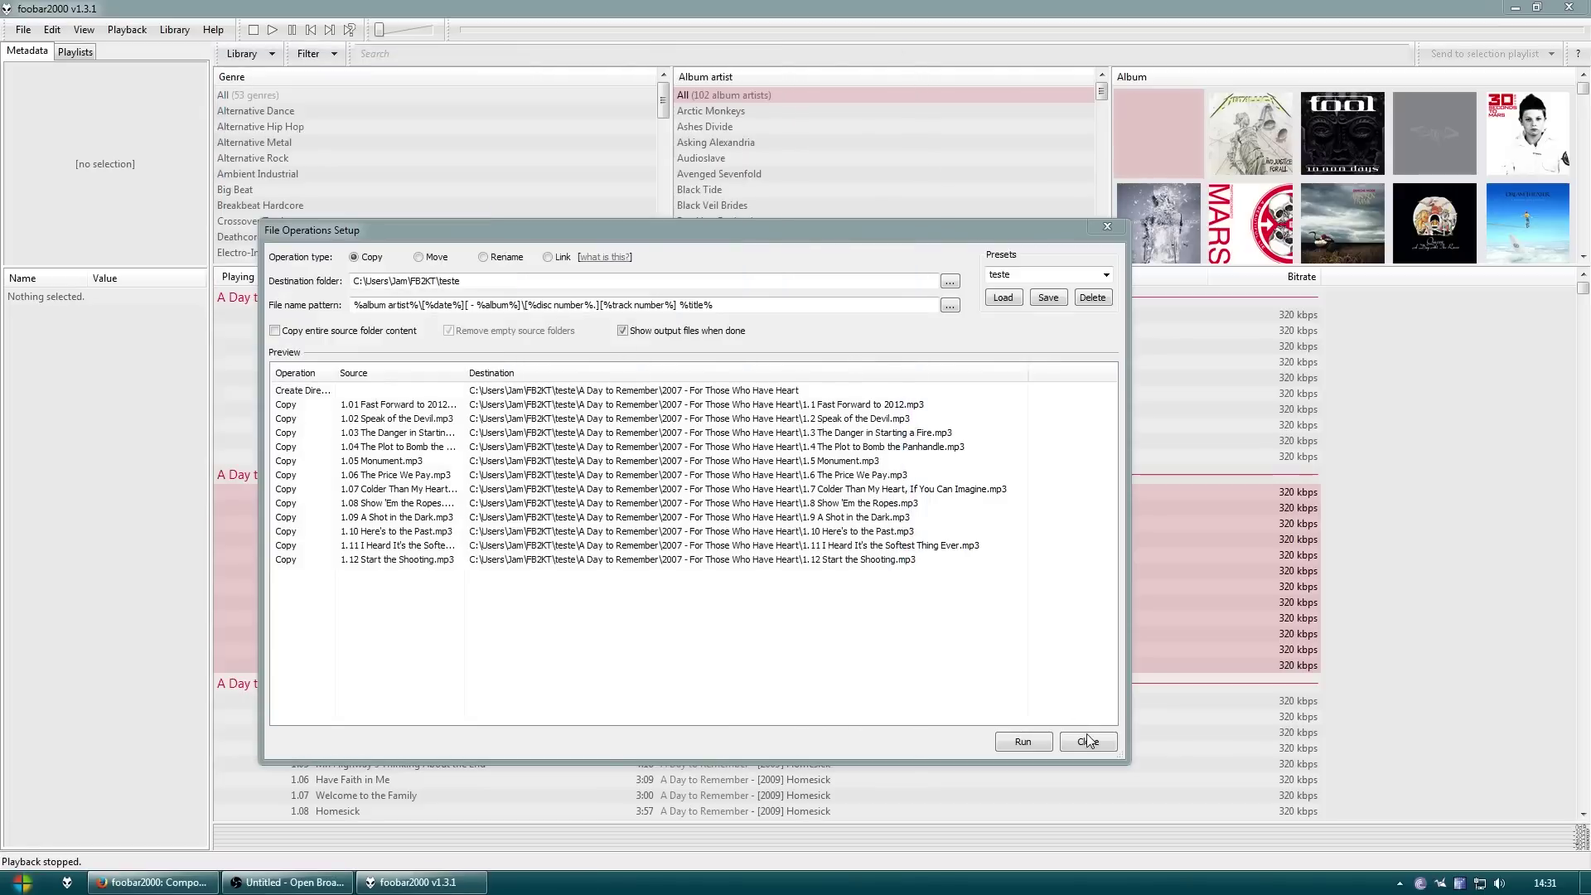
click(1088, 740)
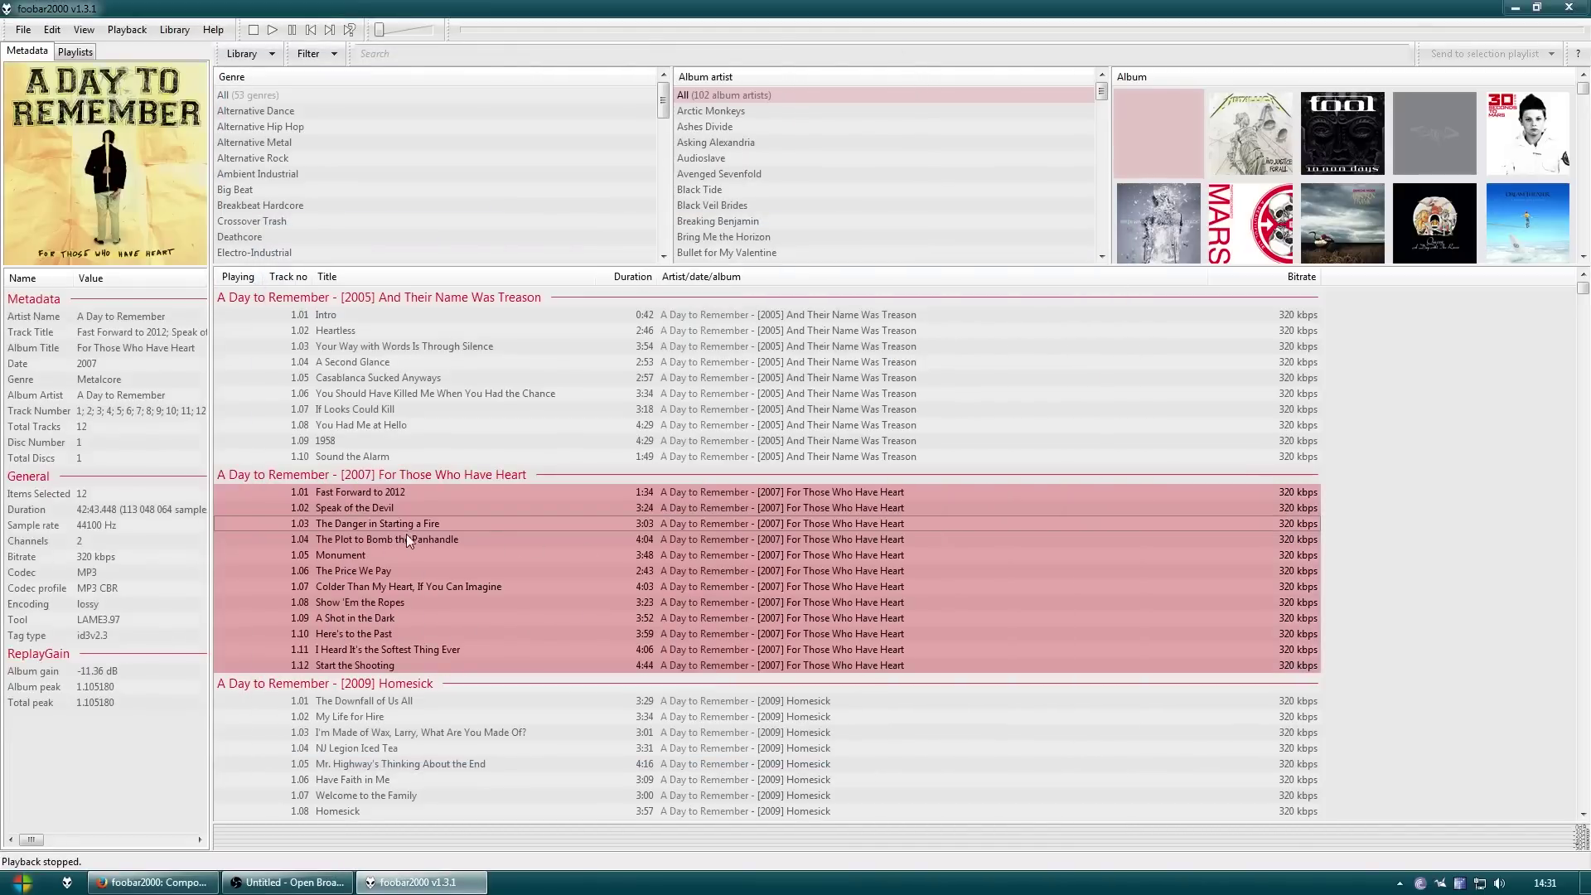
Review the metadata and technical properties of the track "Fast Forward to 2012" in an enlarged properties window
click(400, 494)
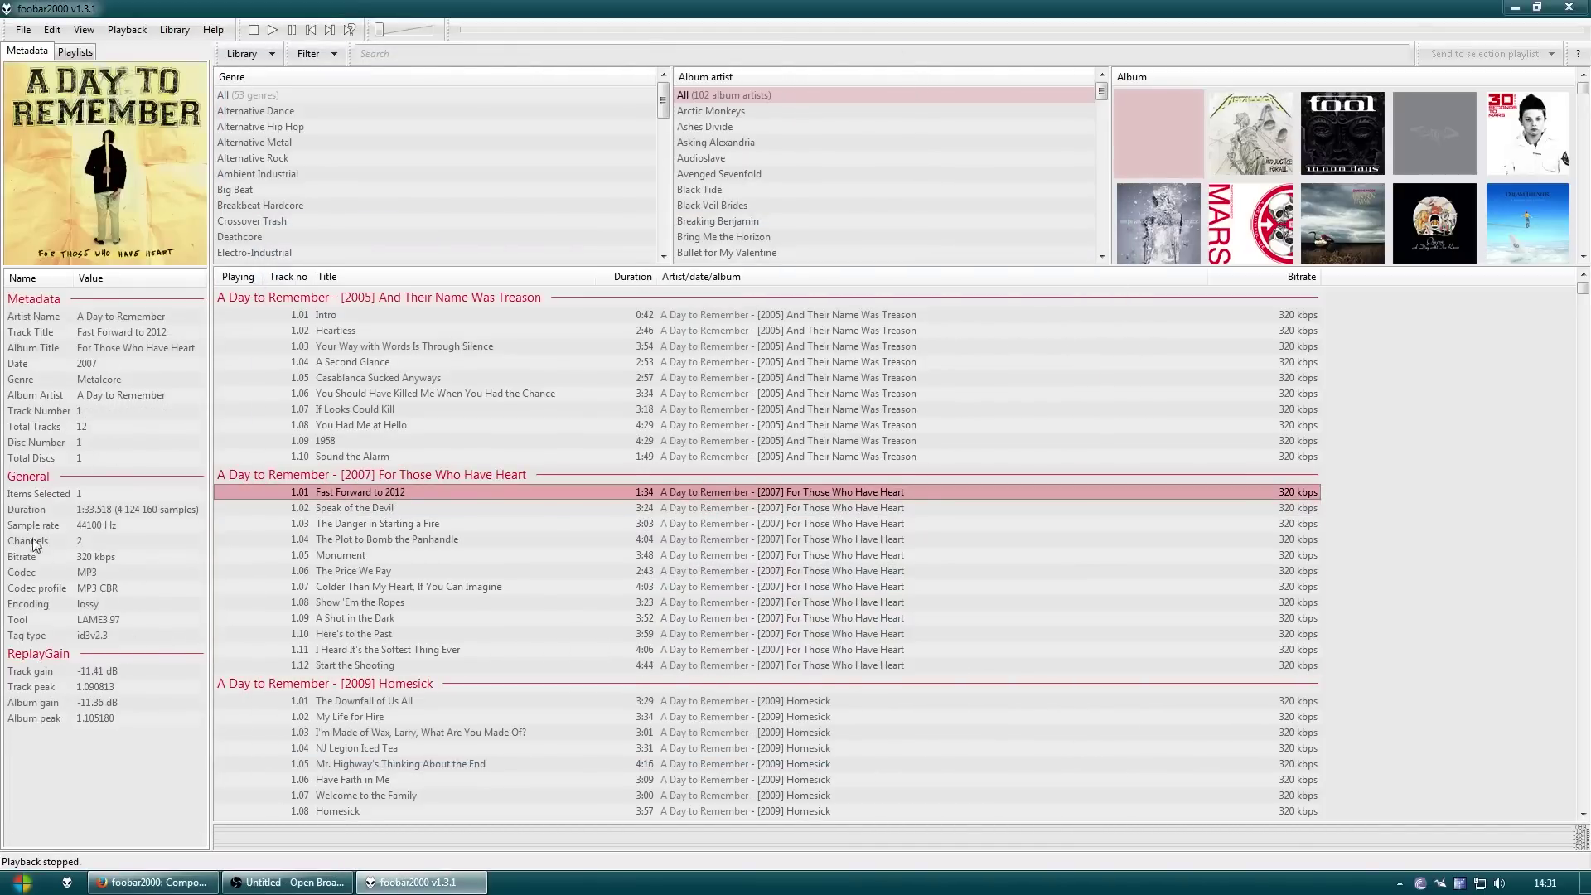
right_click(384, 491)
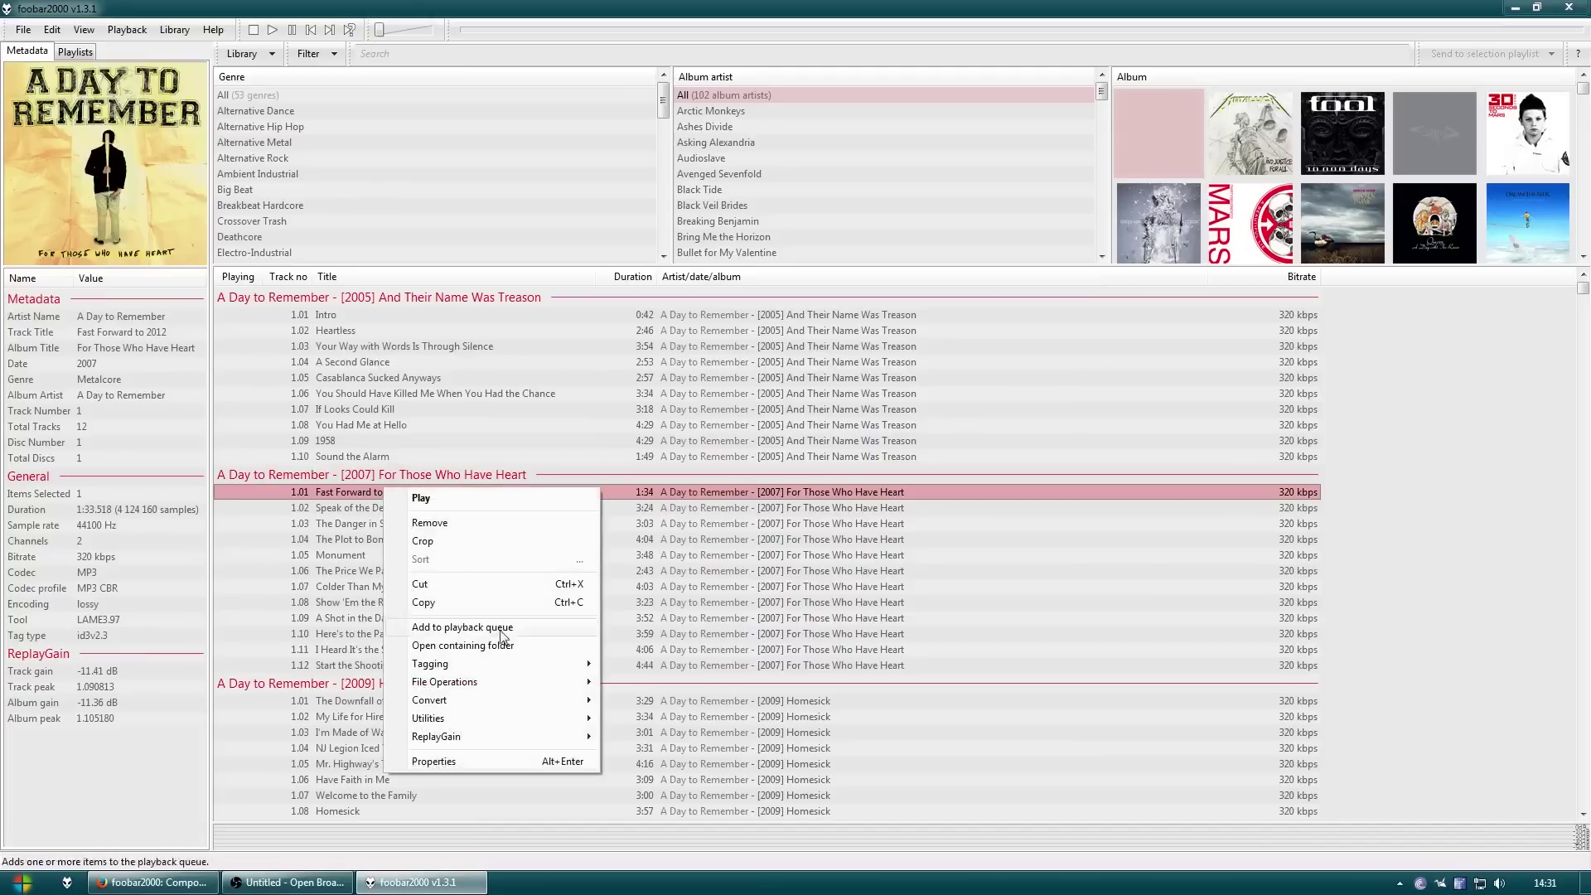
click(509, 759)
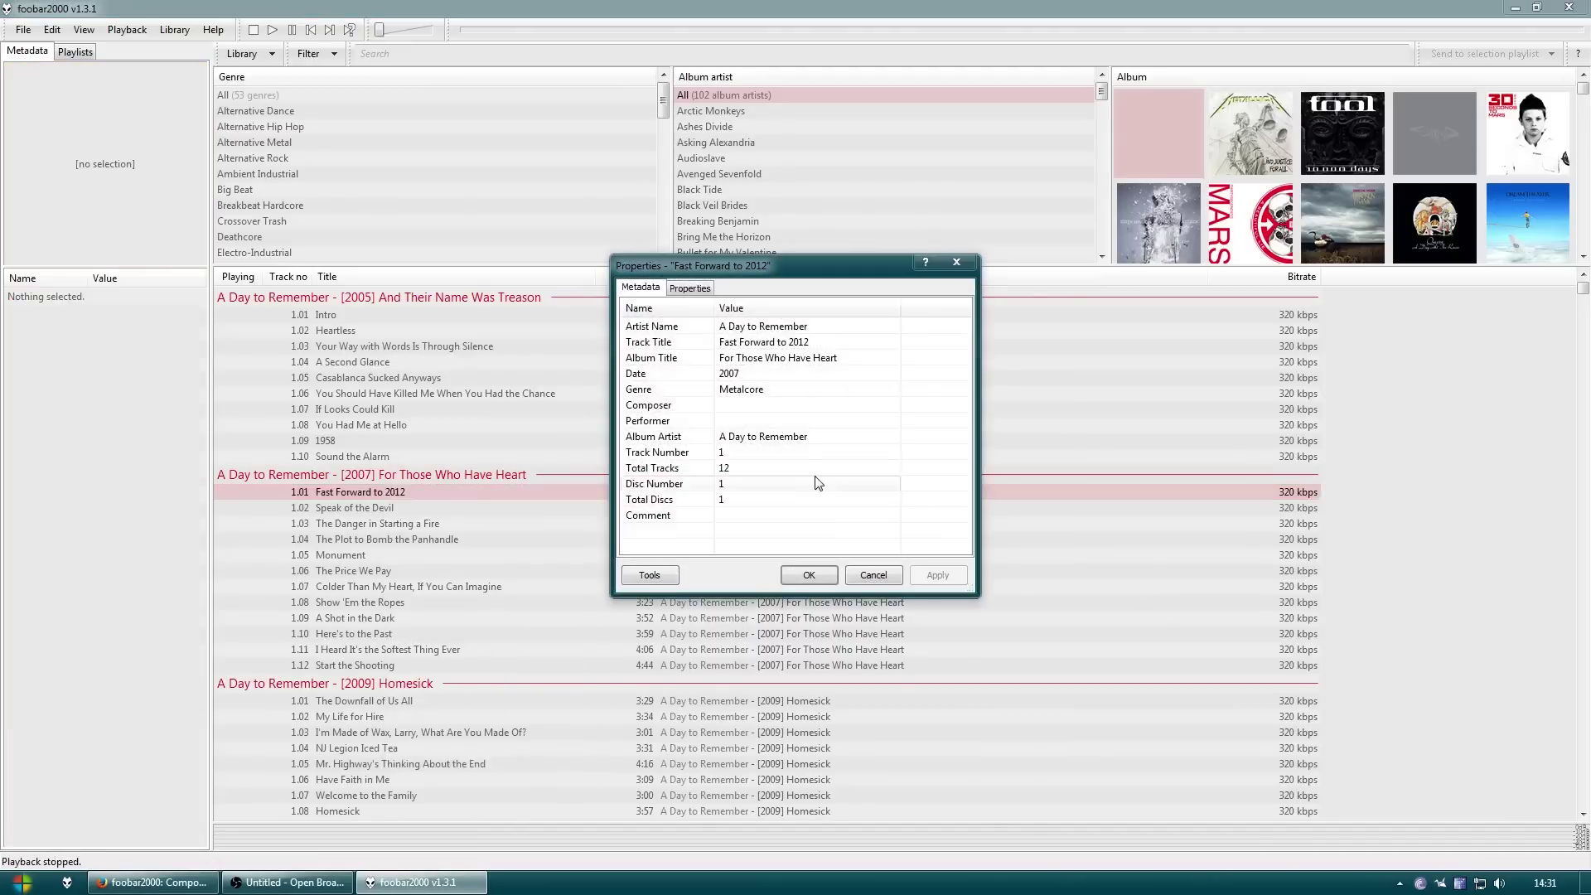
drag(978, 593, 1060, 705)
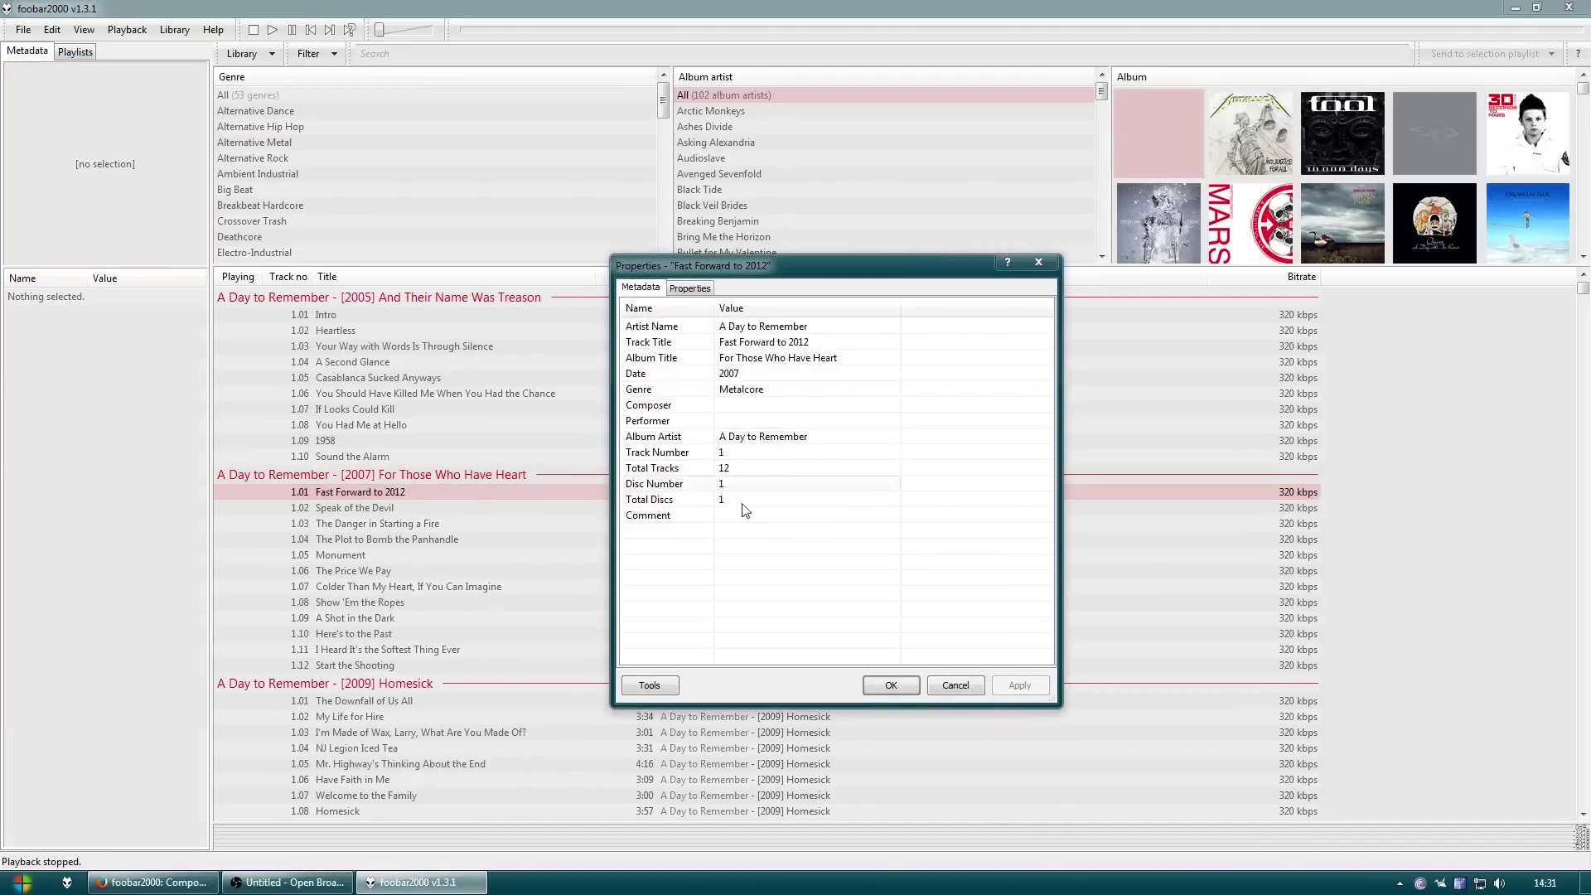
right_click(687, 535)
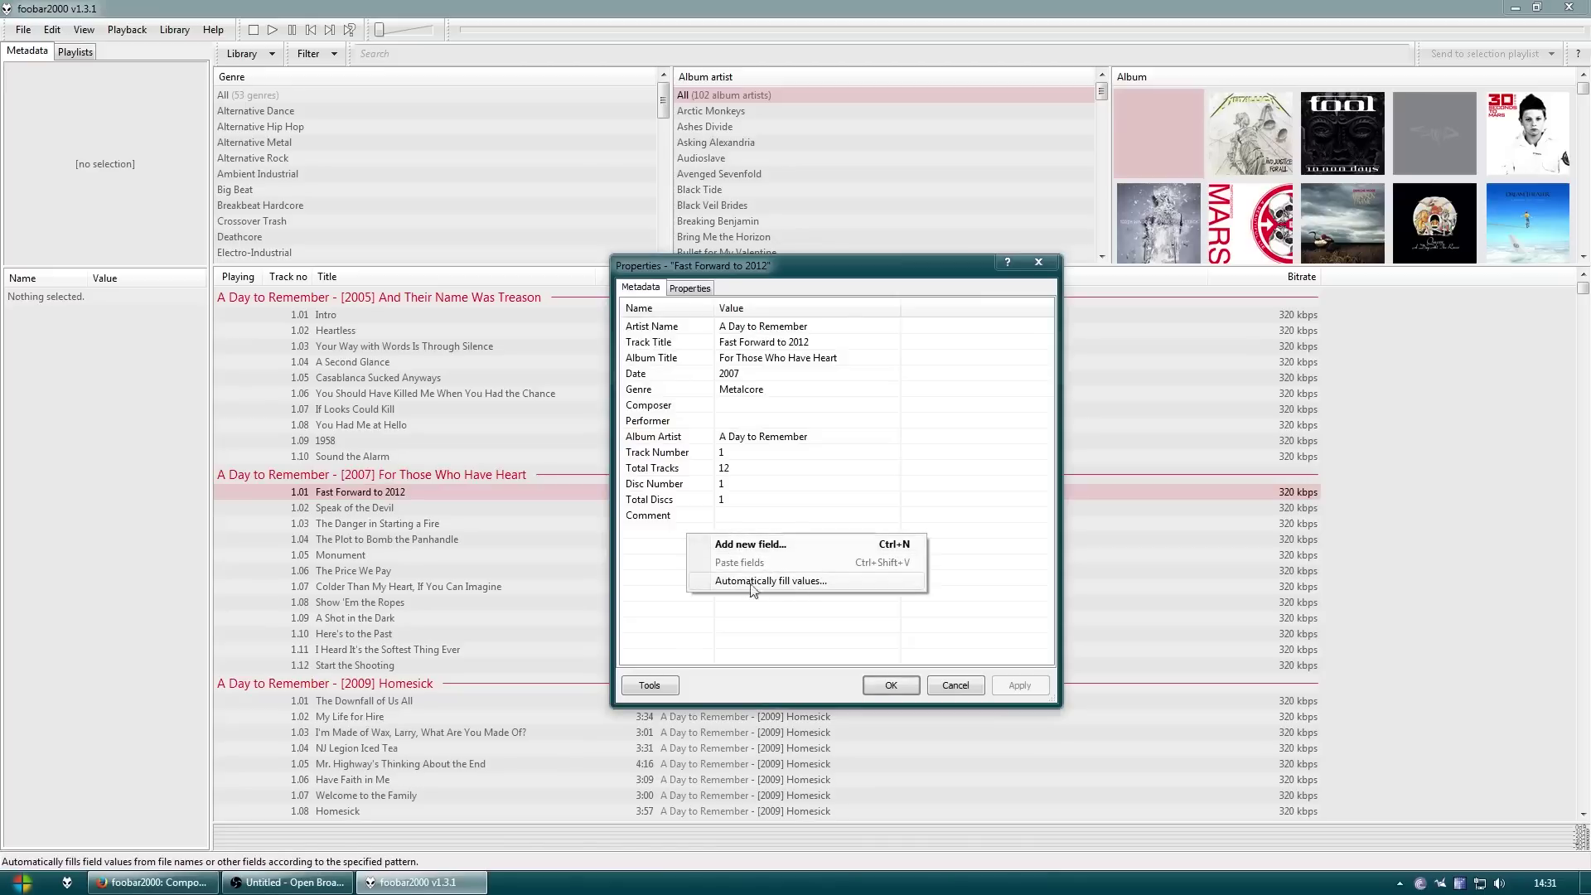
key(Escape)
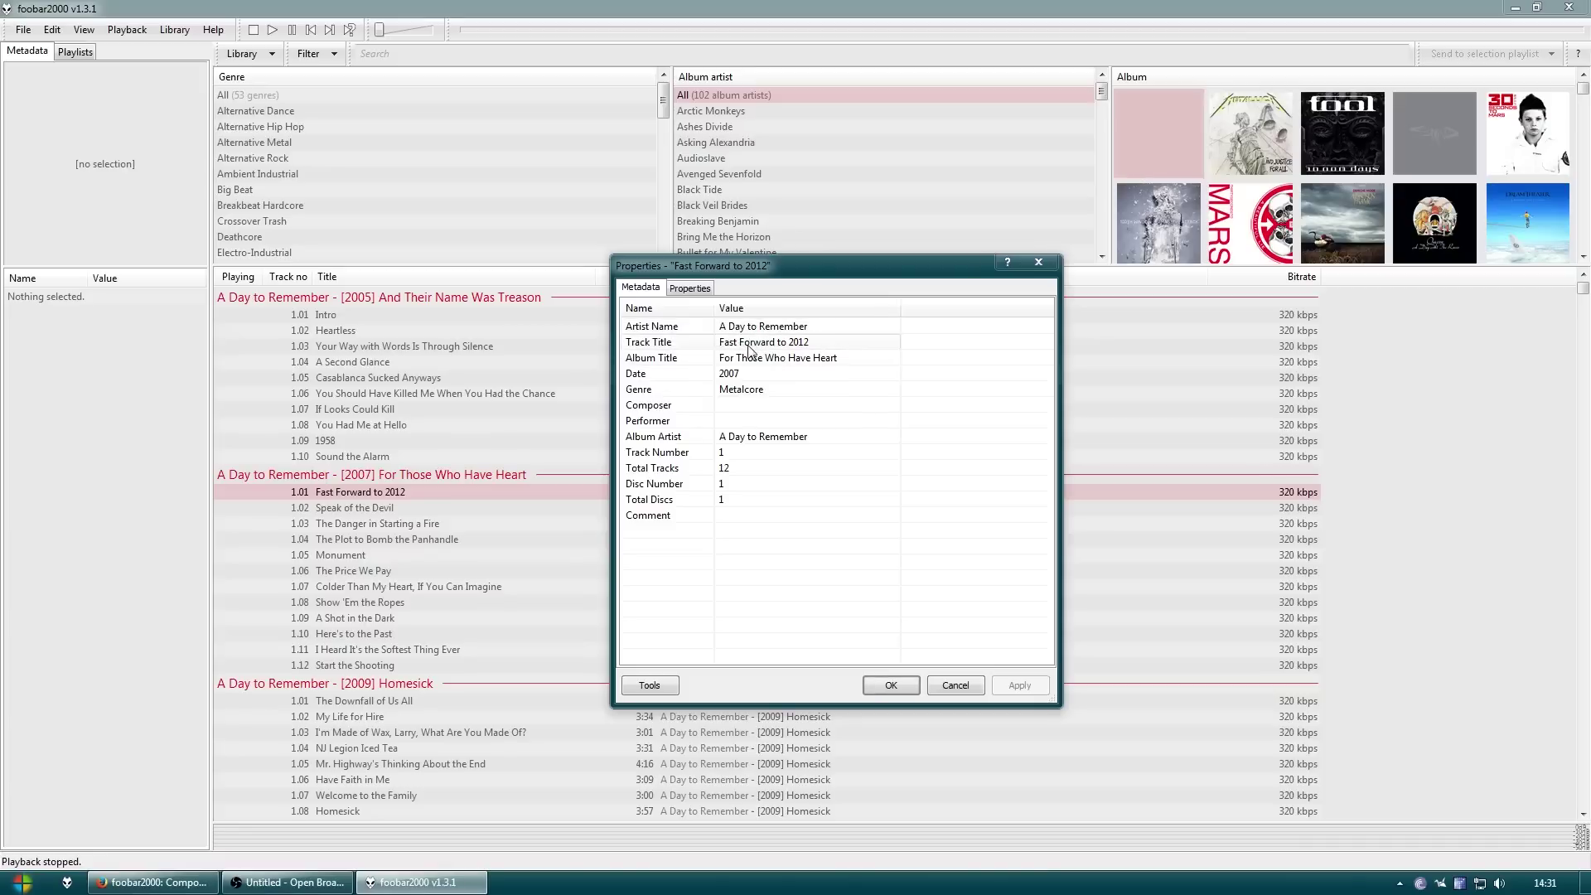
click(704, 288)
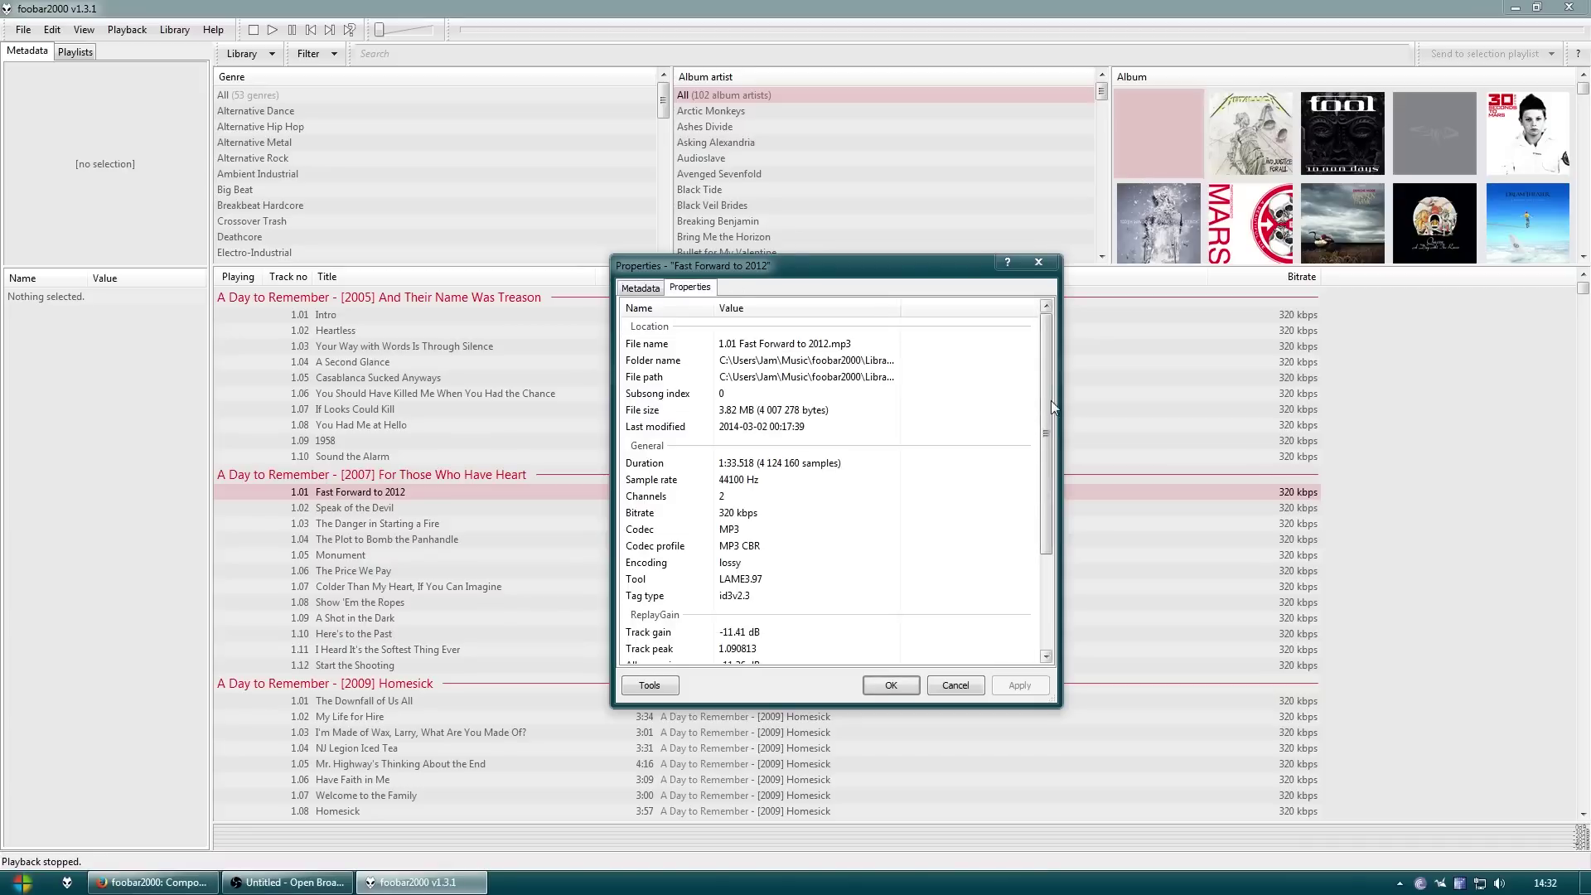
scroll(1045, 406, down, 1)
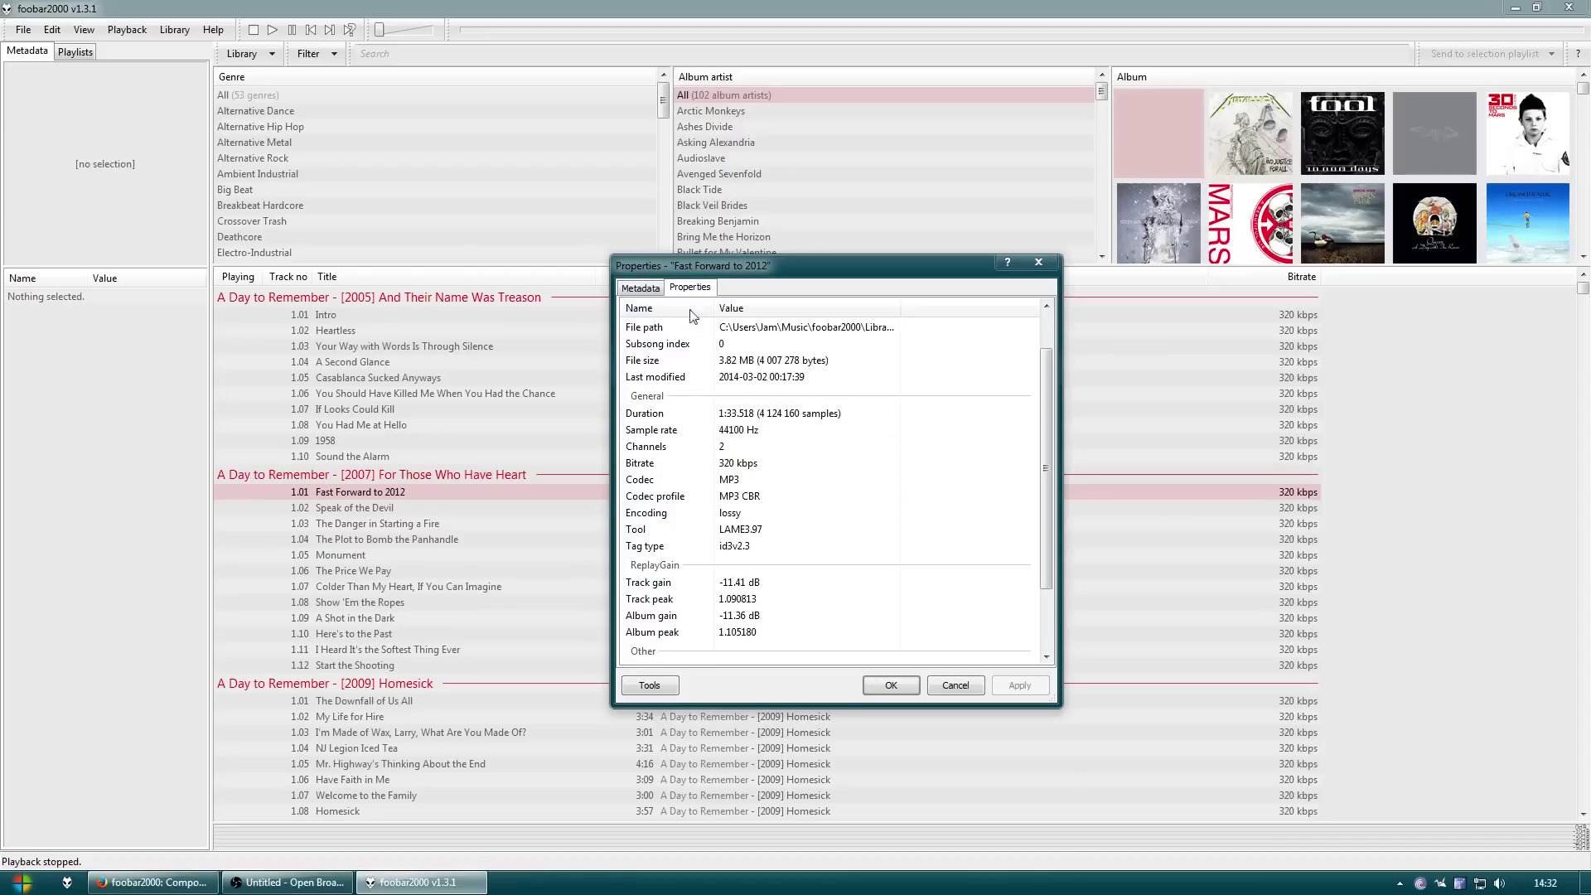
click(640, 287)
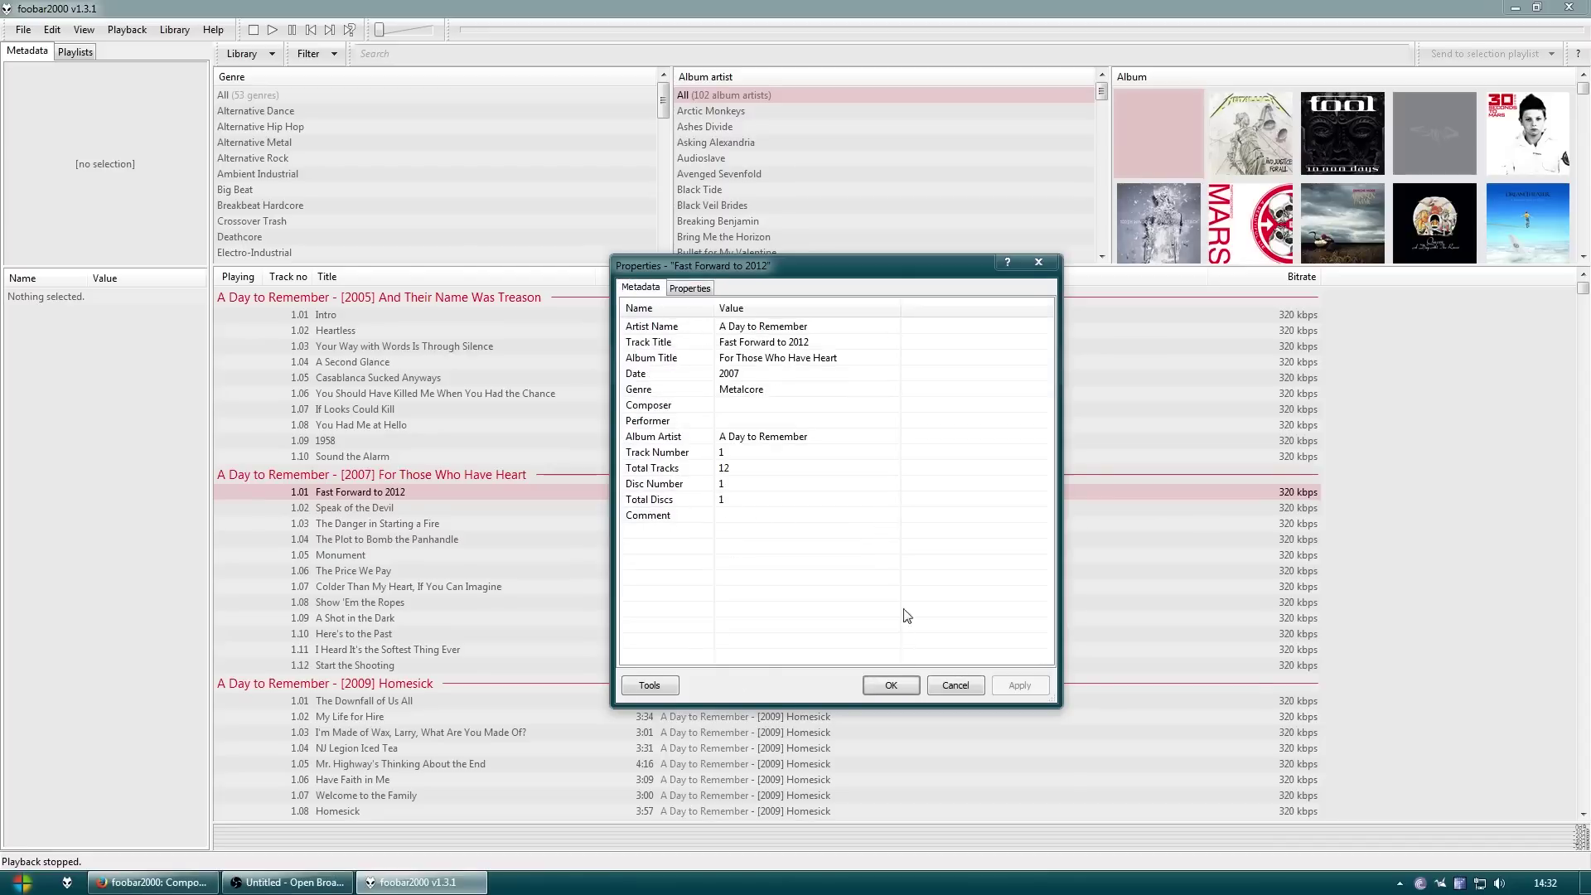
click(872, 682)
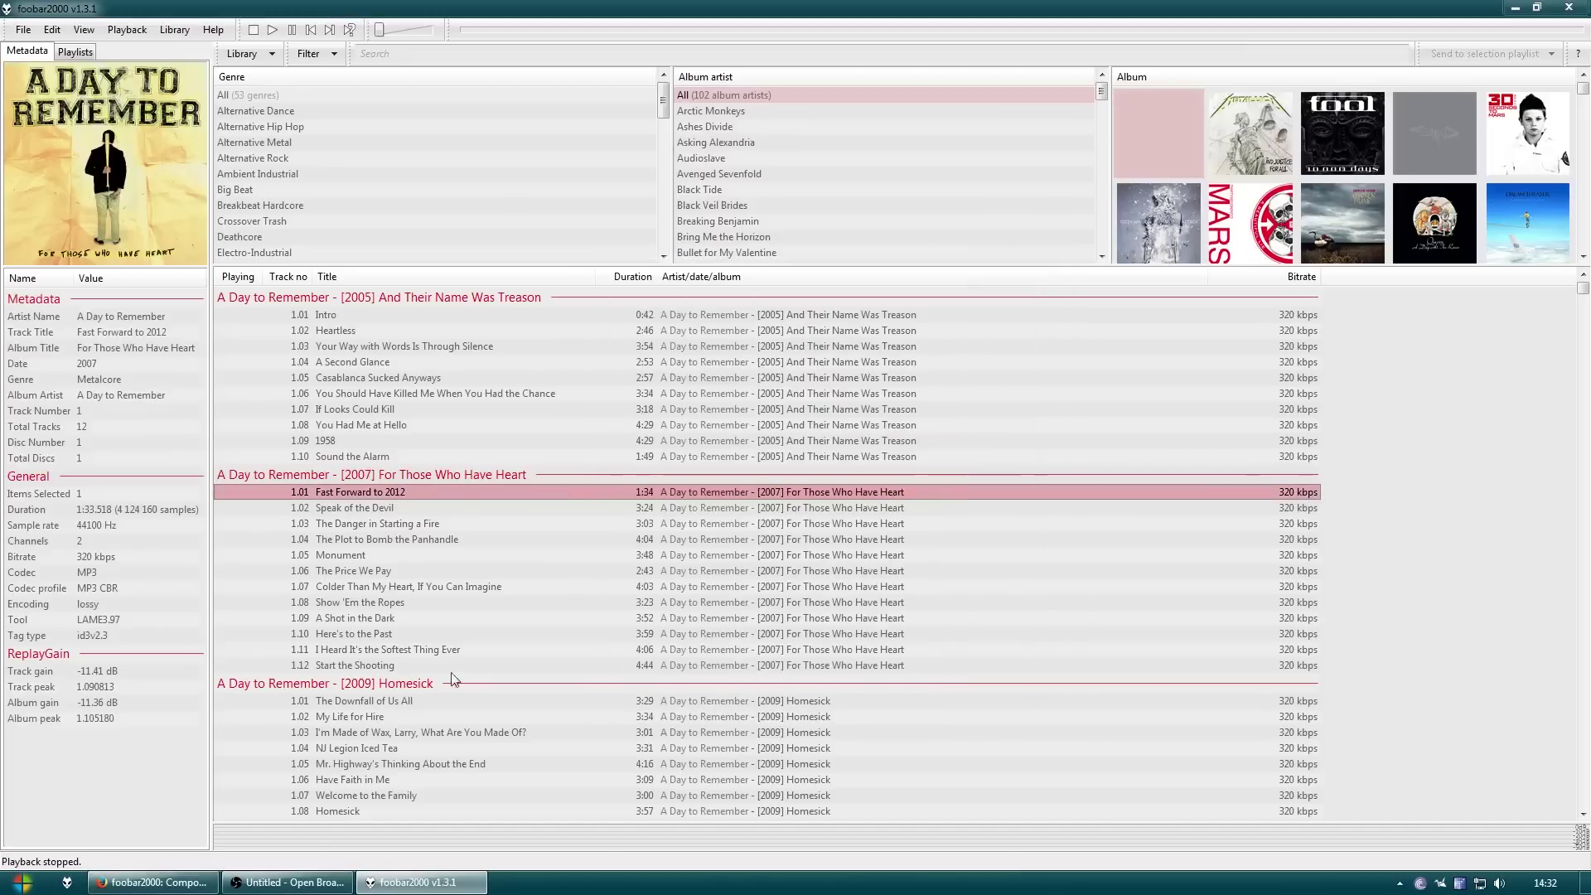
Review the shared metadata of all tracks in the album "For Those Who Have Heart" in a wider properties window
shift+click(394, 666)
key(alt+Return)
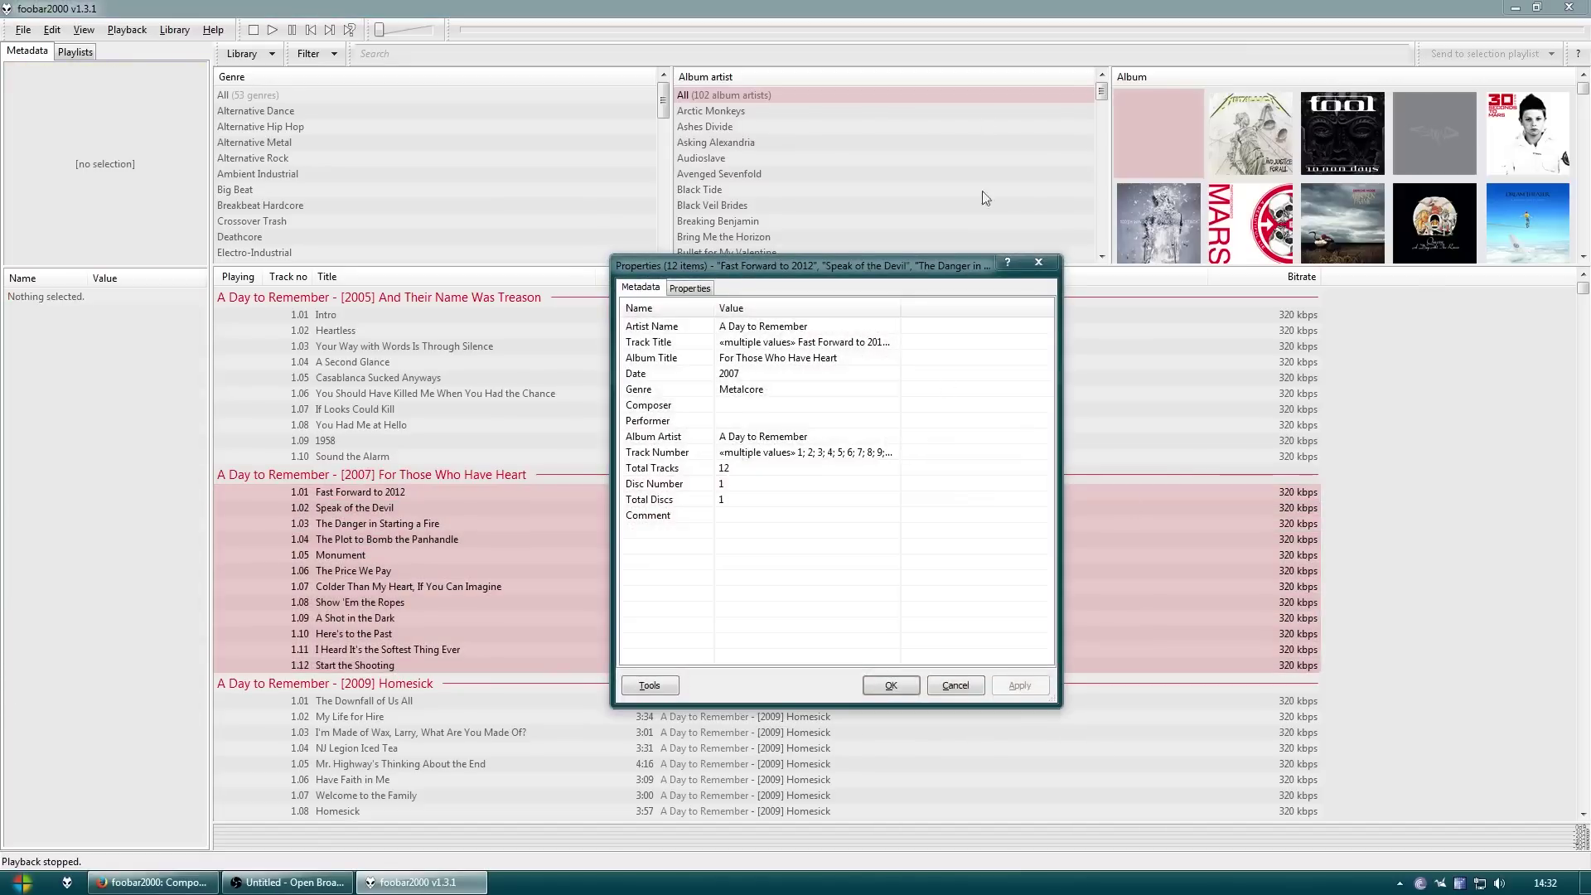
drag(1055, 709, 1335, 771)
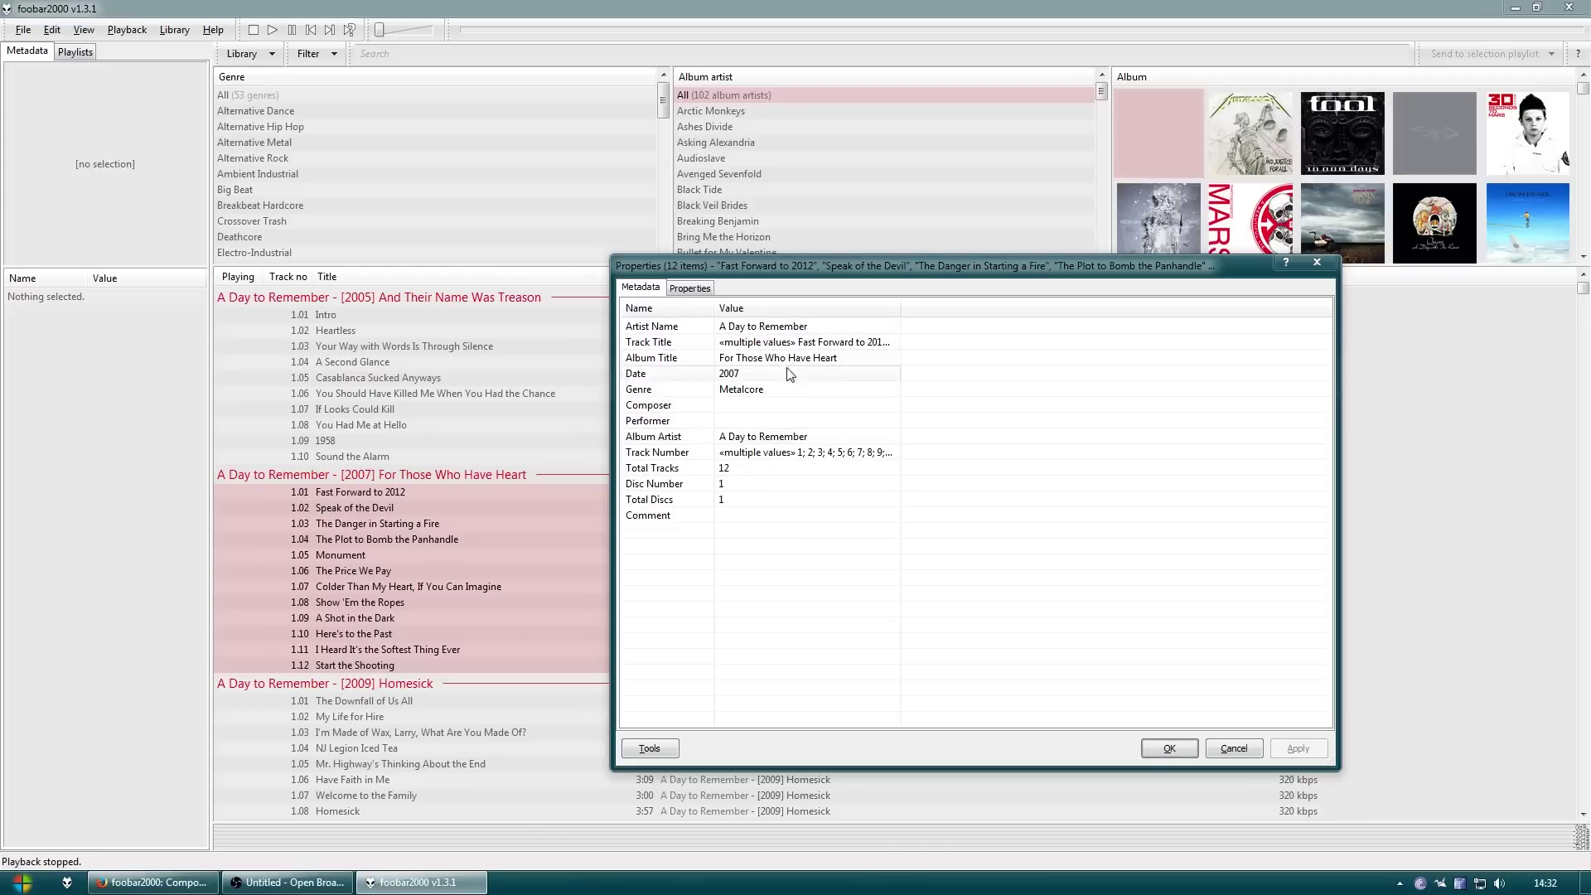
click(1177, 748)
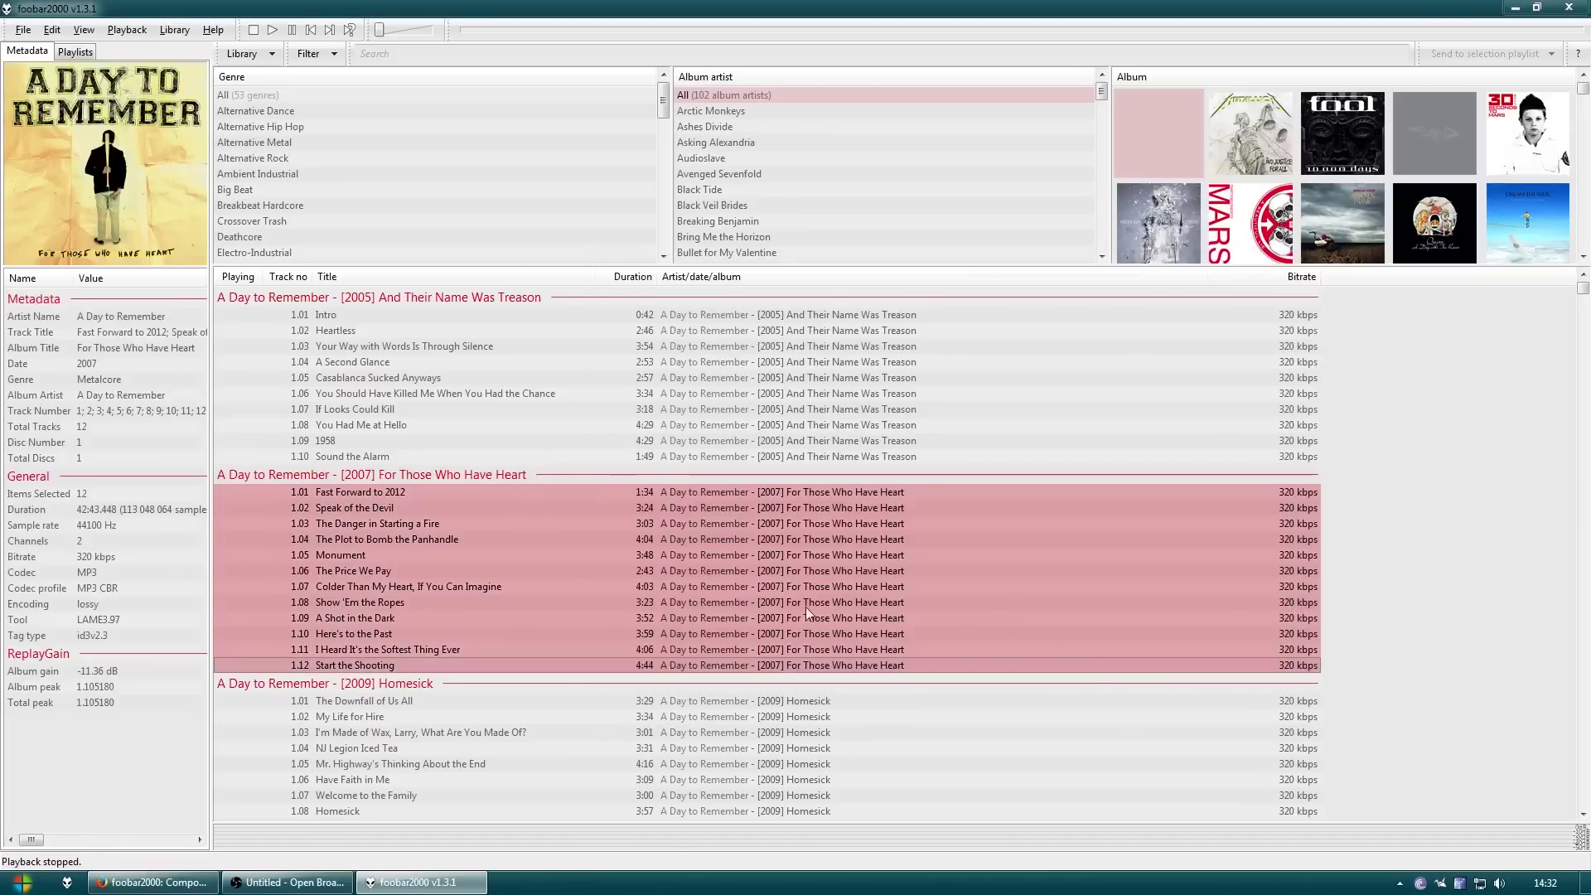
Open the copied album folder "2007 - For Those Who Have Heart" within FB2KT\teste and try to bring all its files into the playlists list
click(21, 881)
click(241, 539)
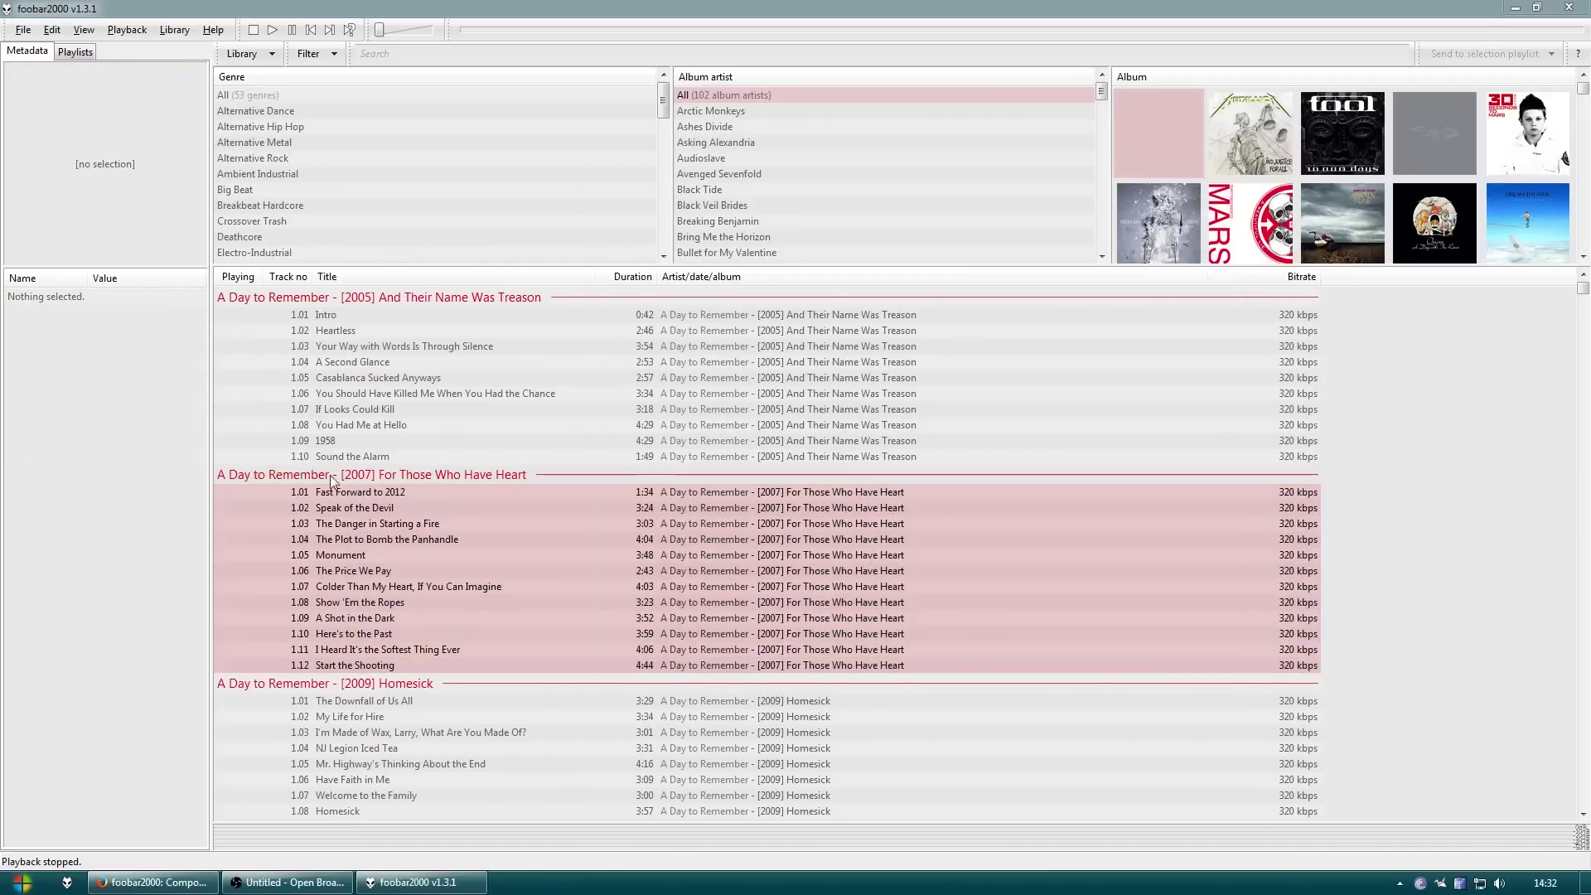
double_click(770, 351)
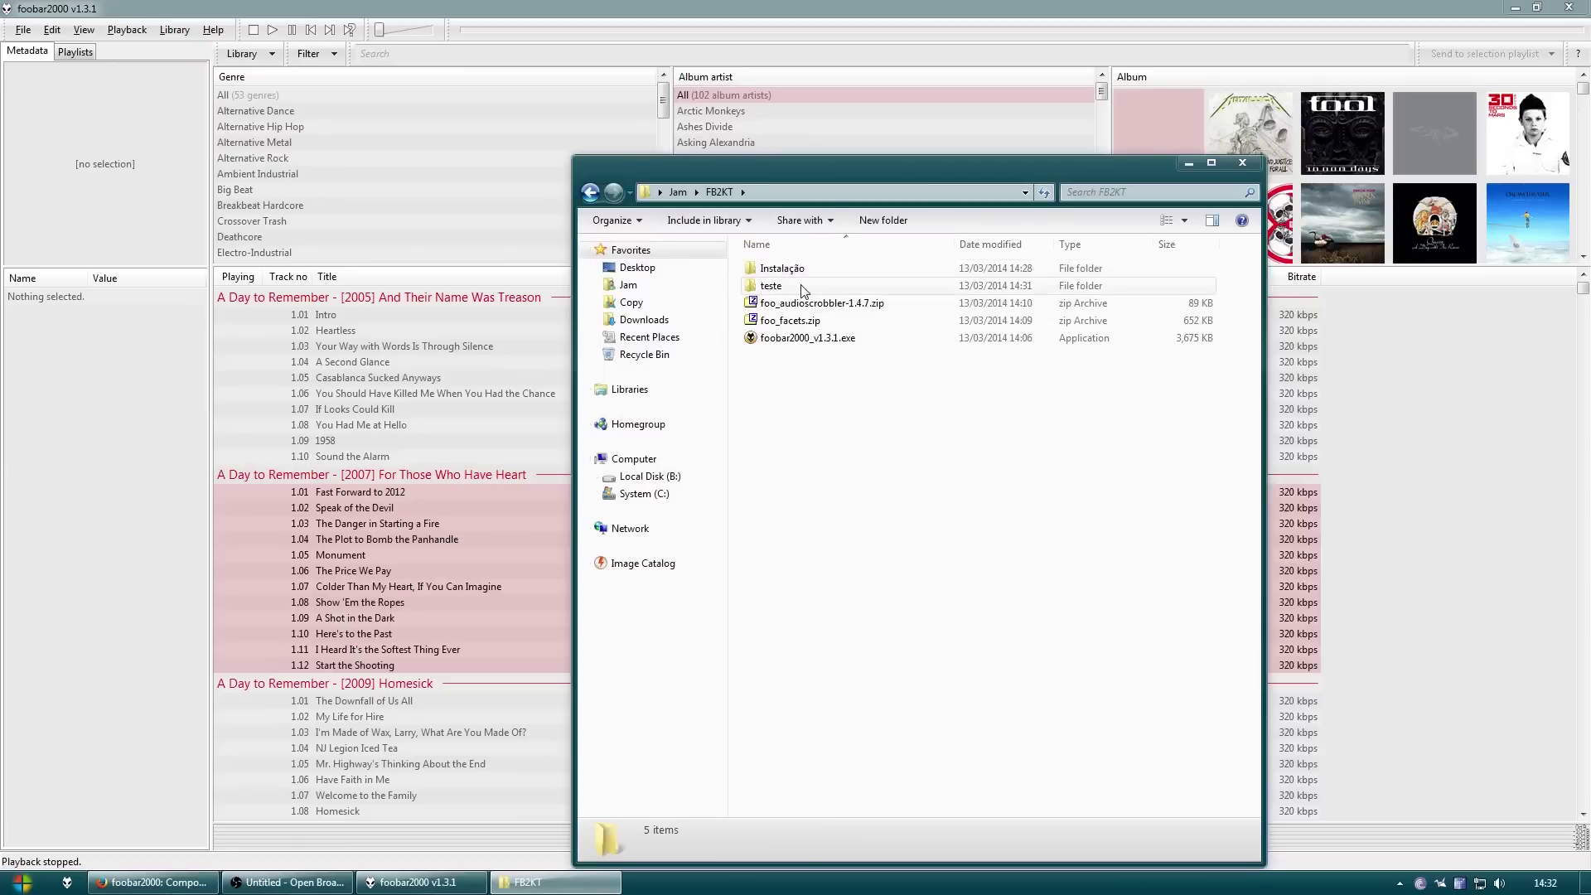
double_click(791, 286)
double_click(802, 269)
double_click(802, 269)
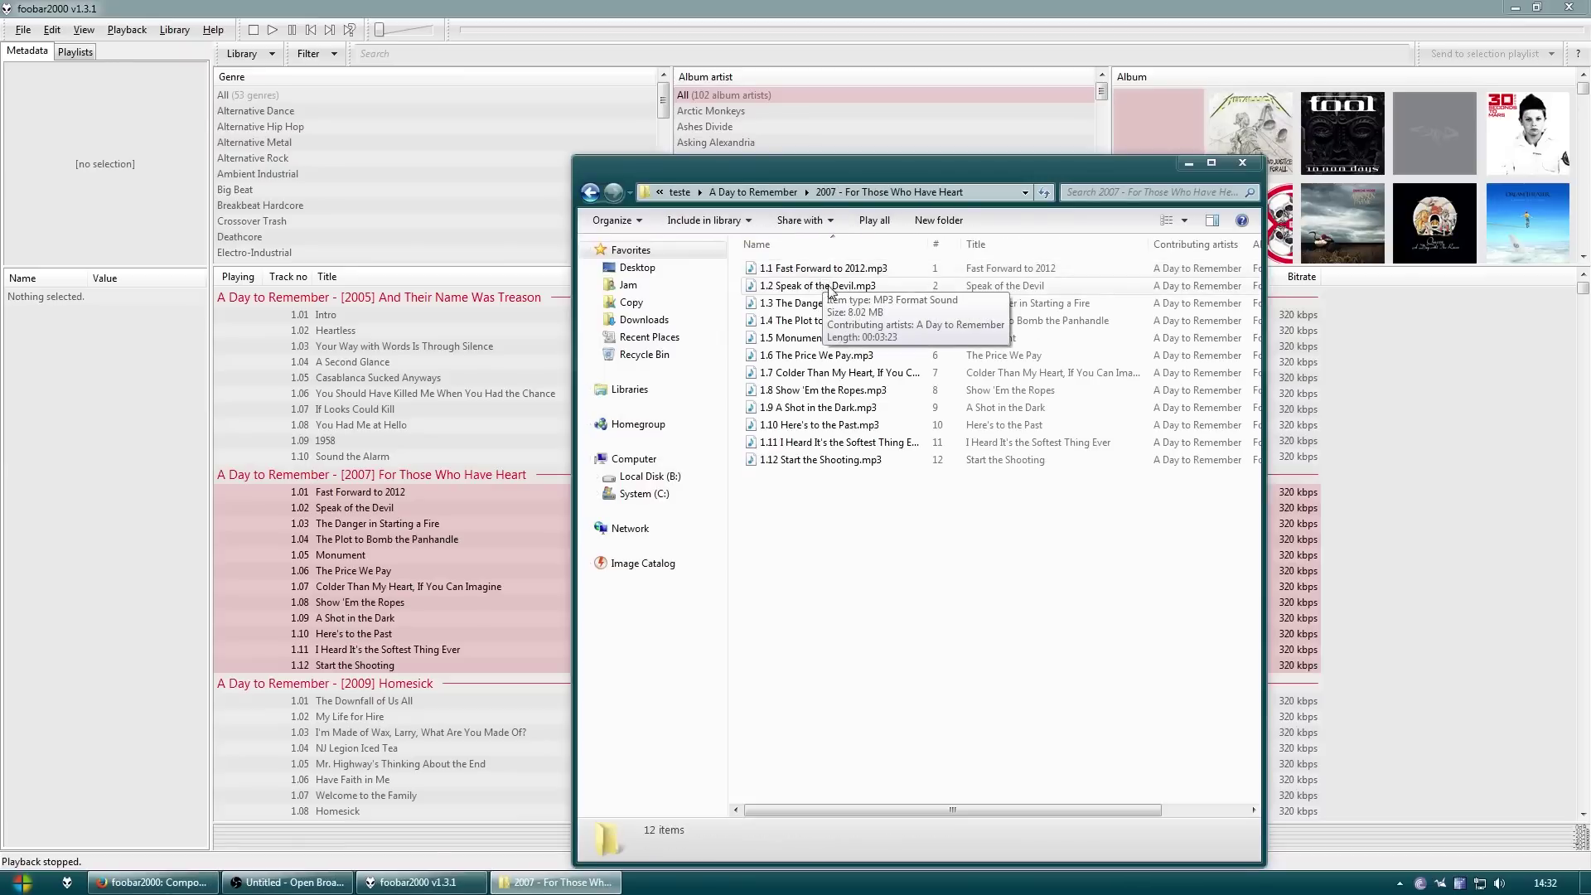
drag(897, 590, 791, 240)
drag(820, 311, 104, 242)
Create a new playlist named "teste" and display its contents
right_click(106, 230)
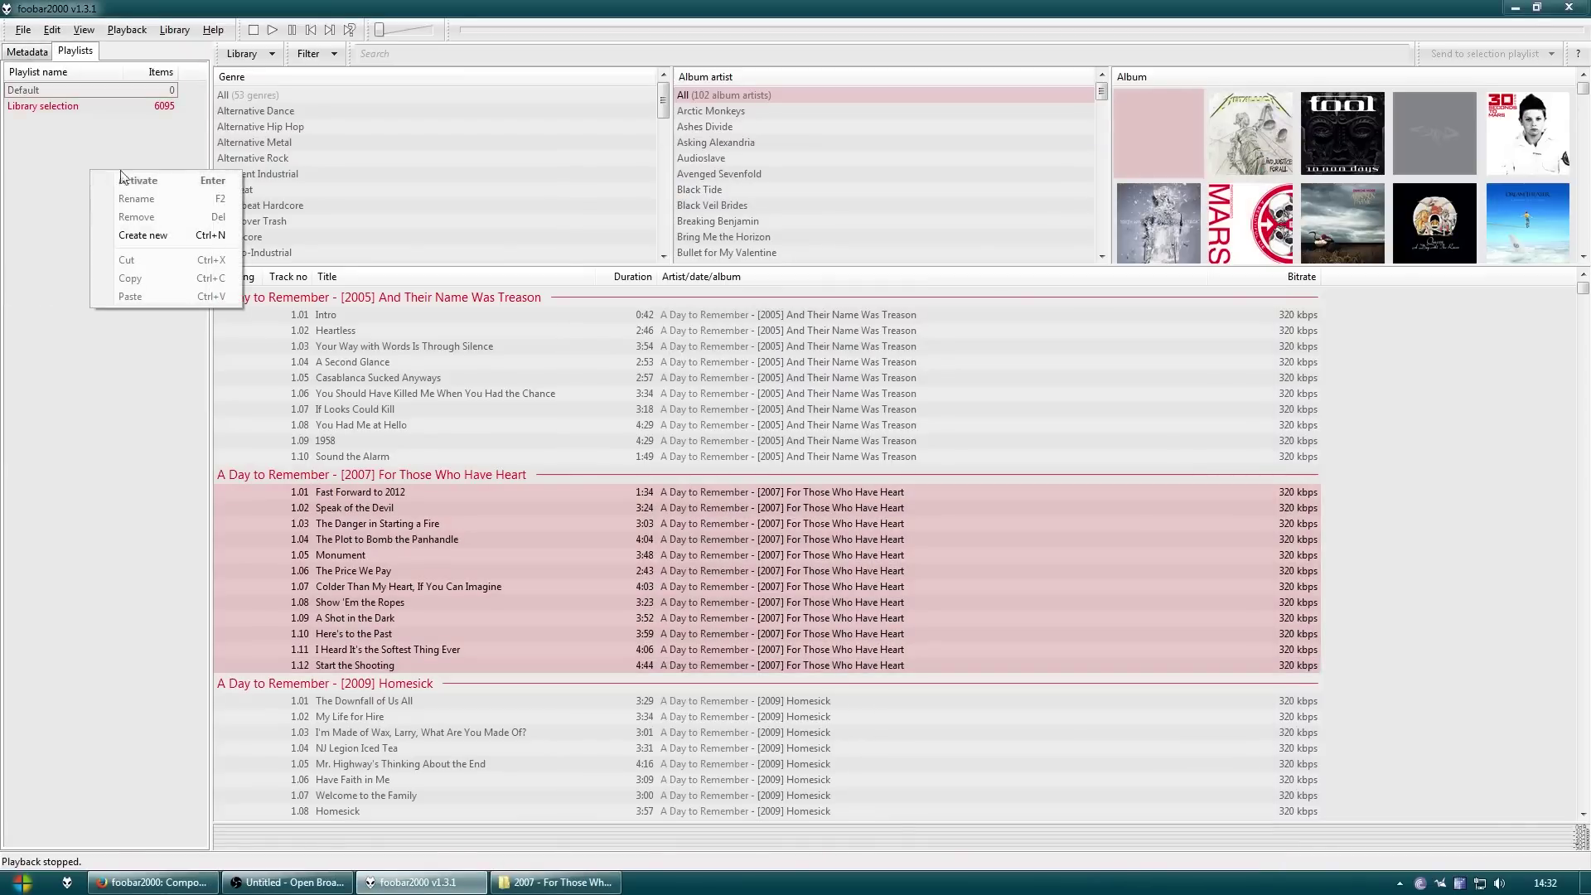
click(166, 235)
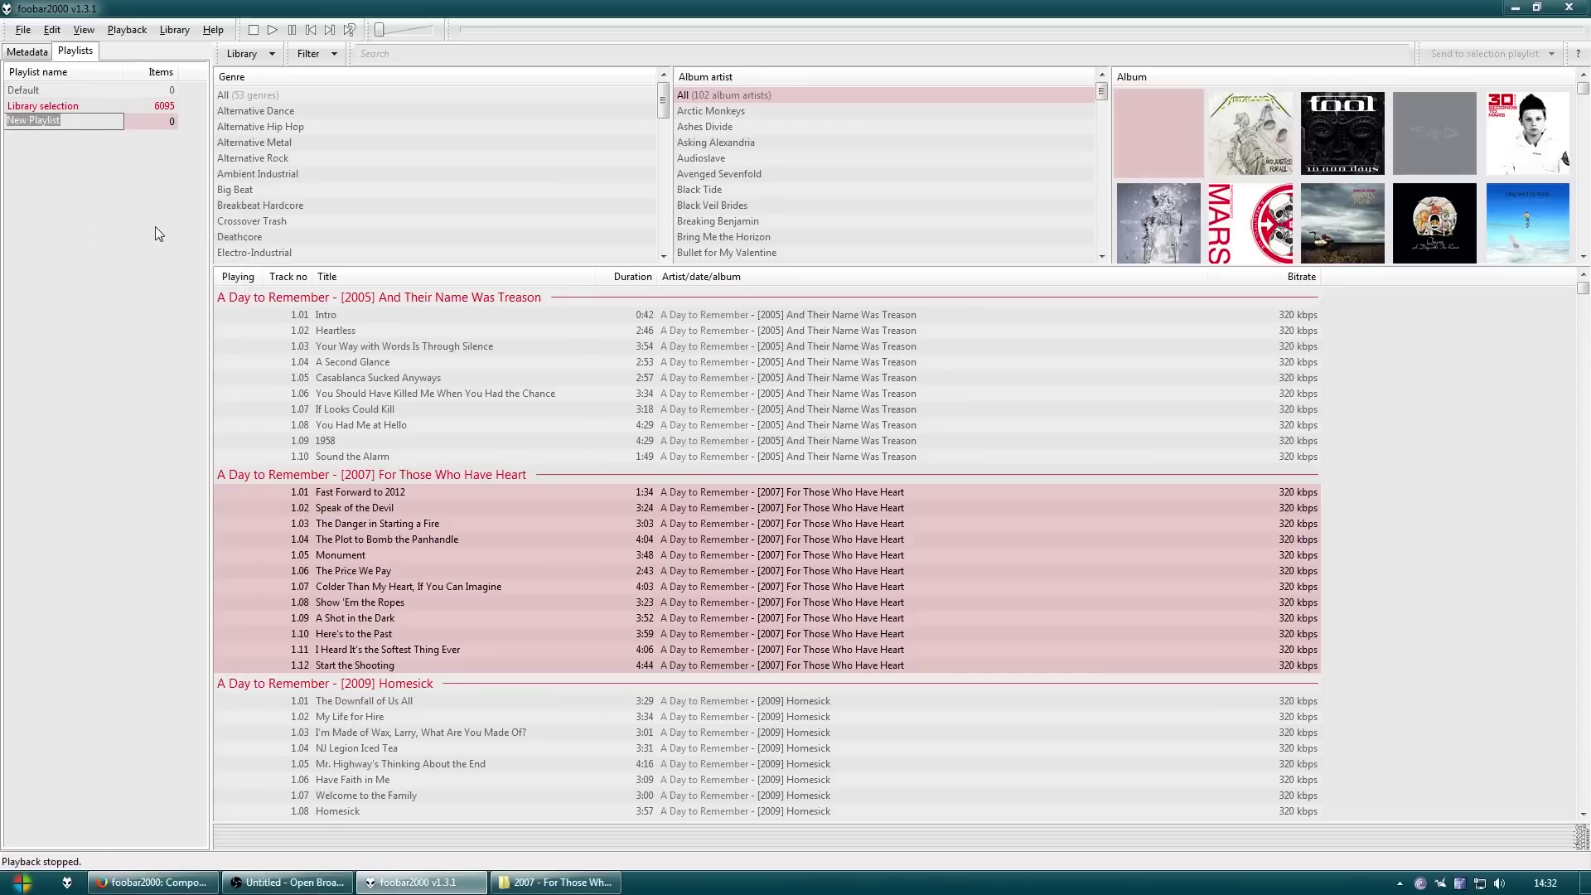
text(teste)
key(Return)
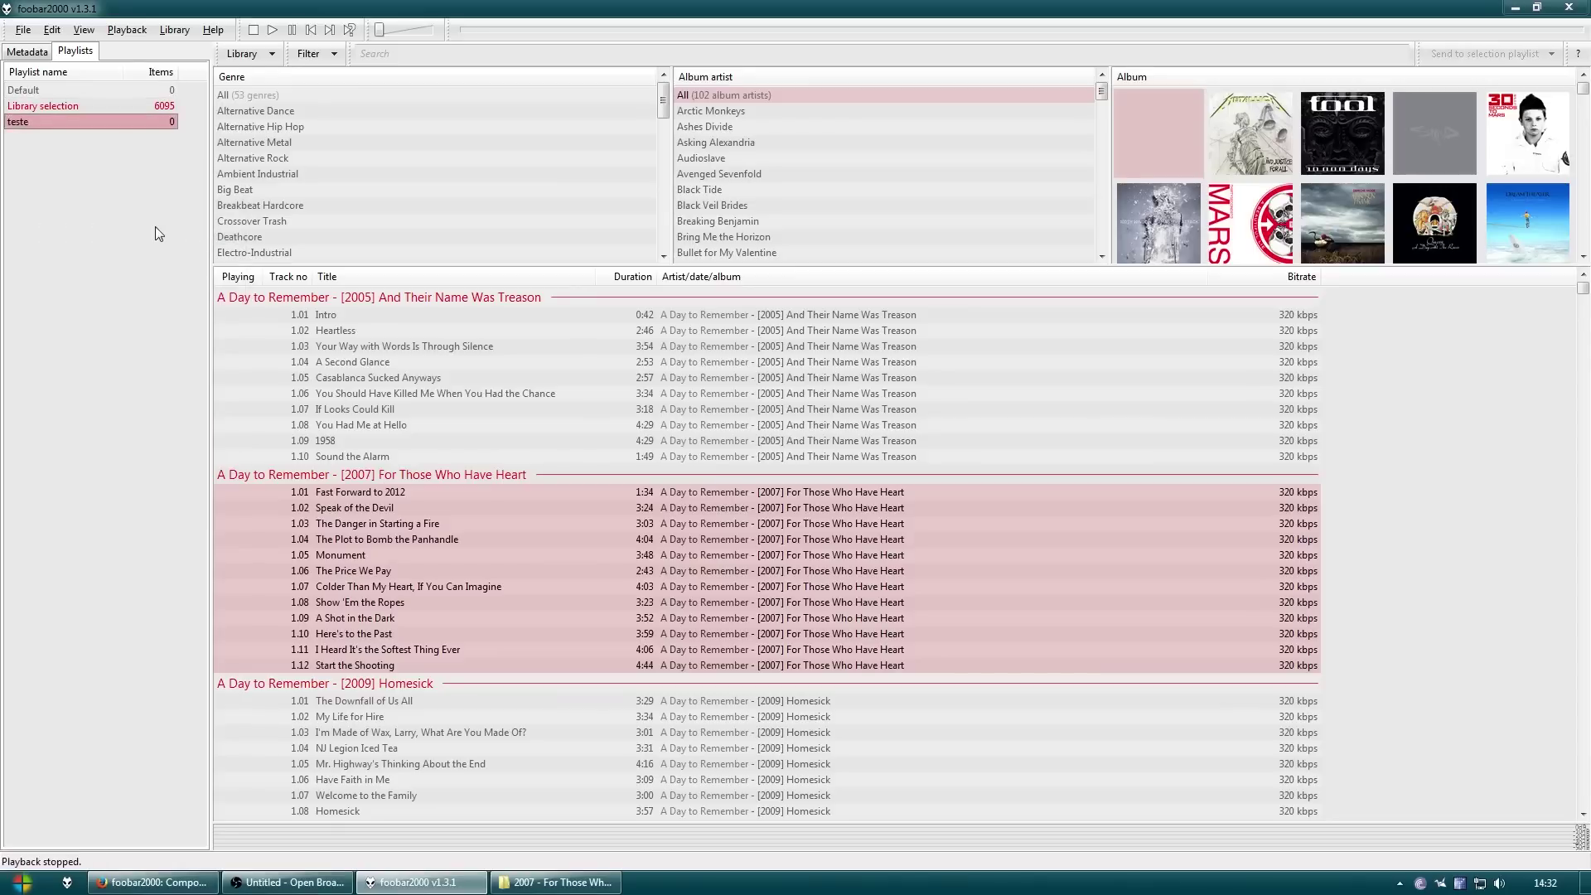
click(66, 124)
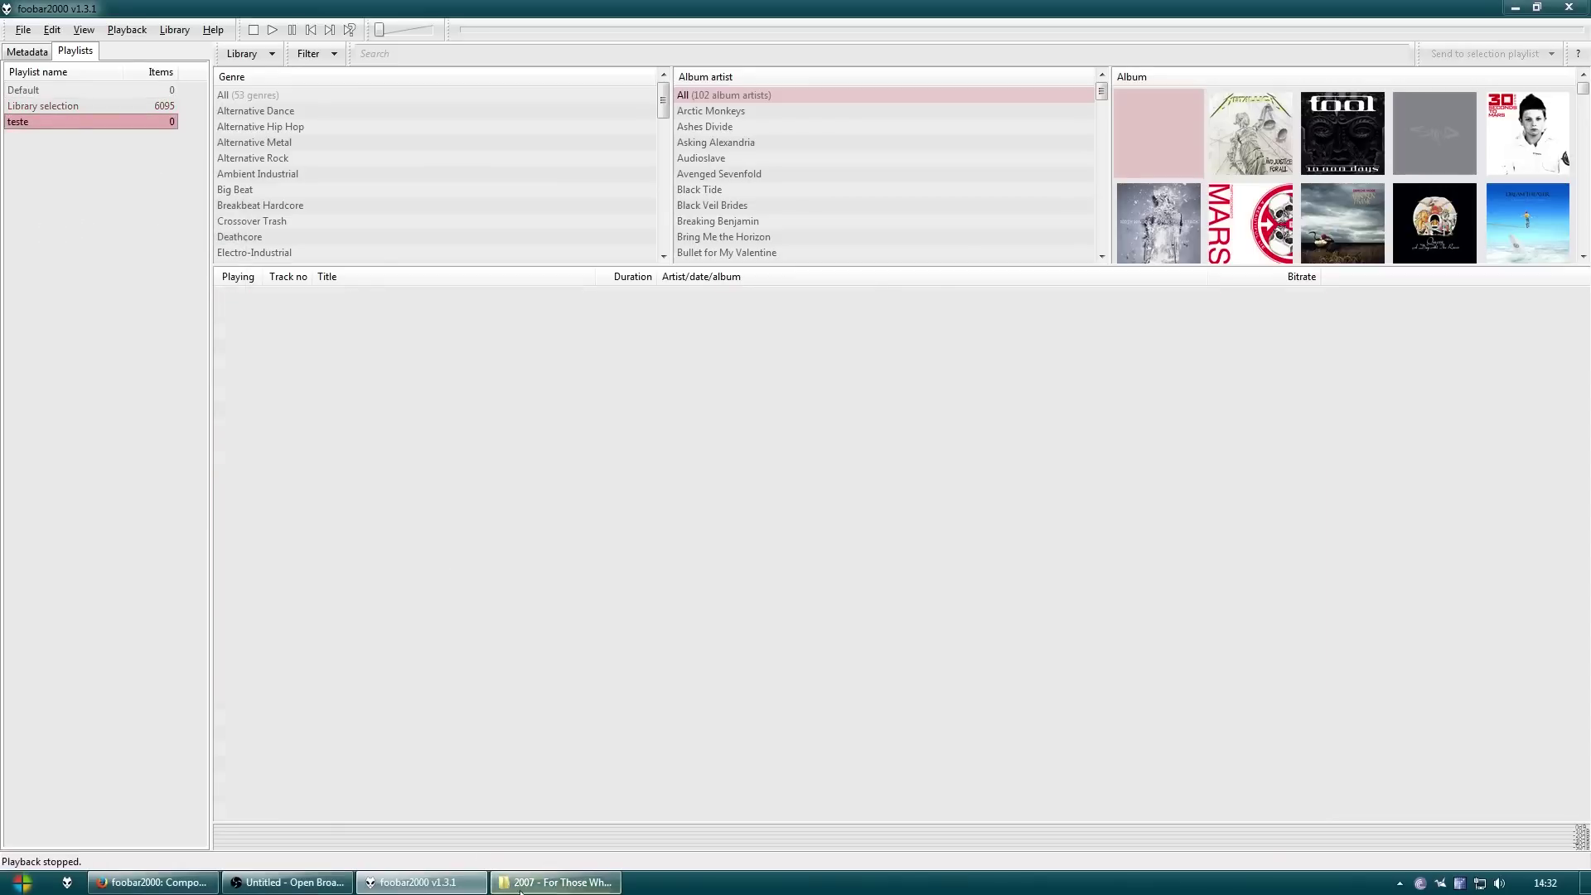
Add all the copied album files from the Explorer folder to the "teste" playlist
click(555, 881)
drag(914, 569, 807, 240)
drag(828, 364, 436, 456)
click(763, 6)
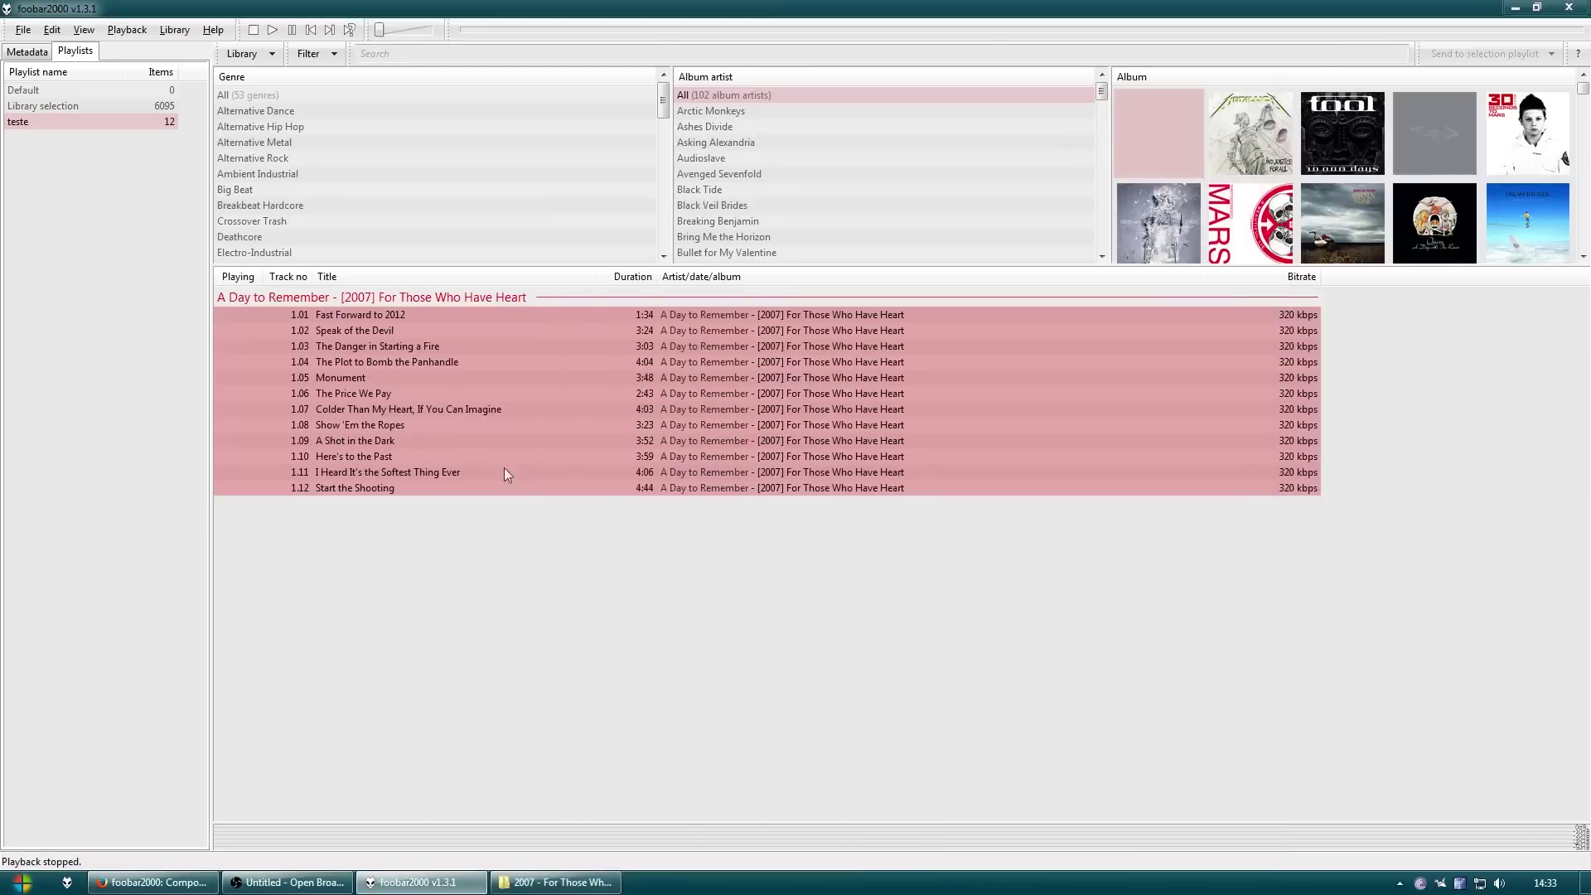
Set the track number of "Fast Forward to 2012" in the "teste" playlist to 01
click(468, 393)
click(456, 318)
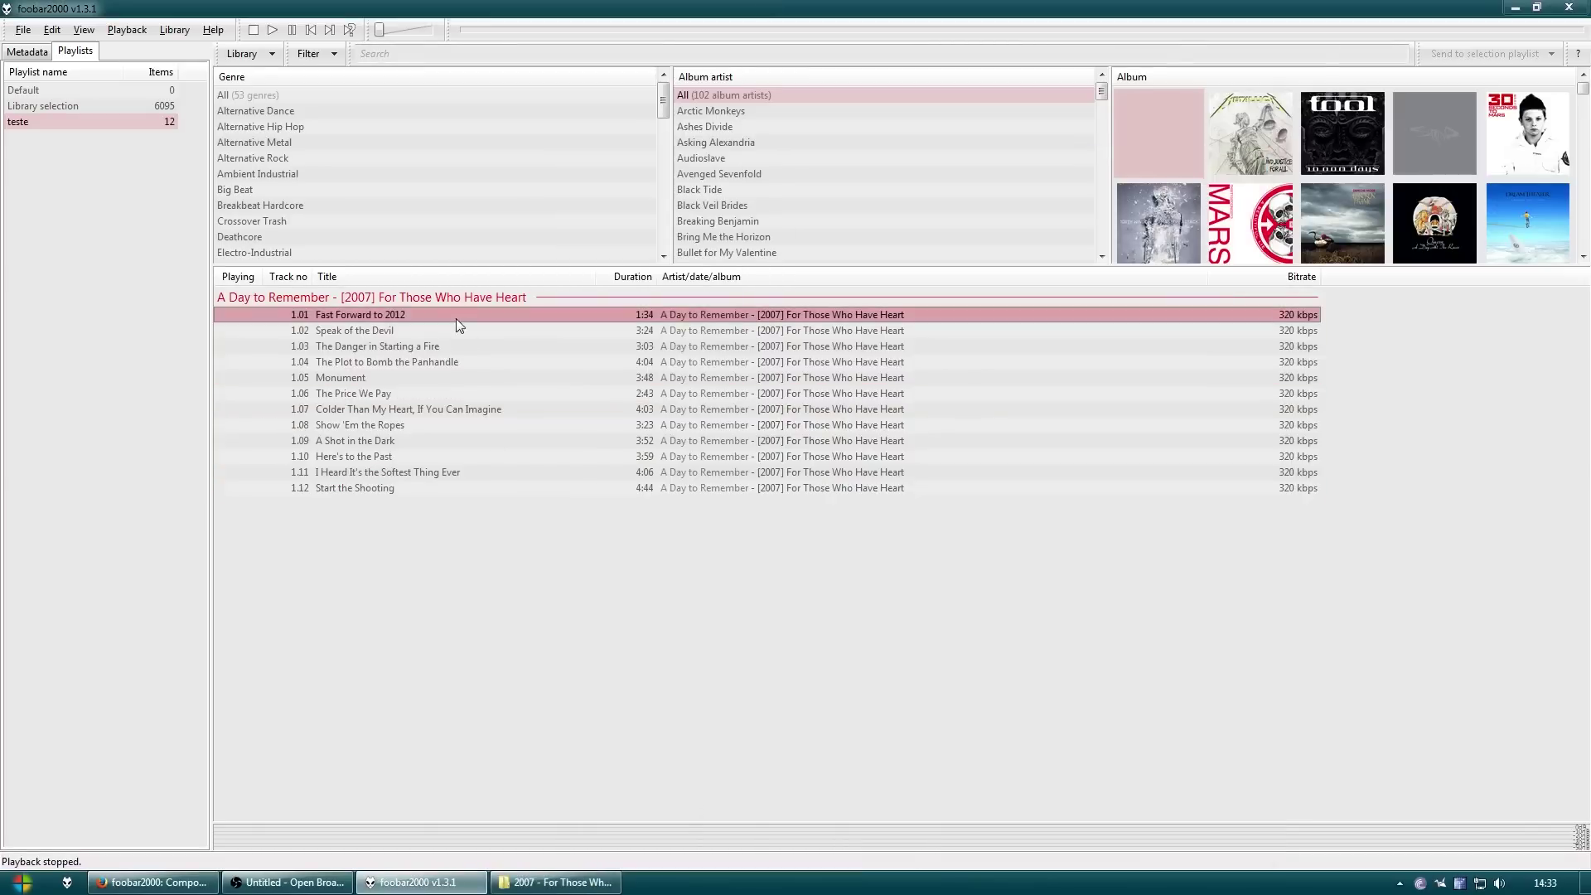
key(alt+Return)
click(749, 452)
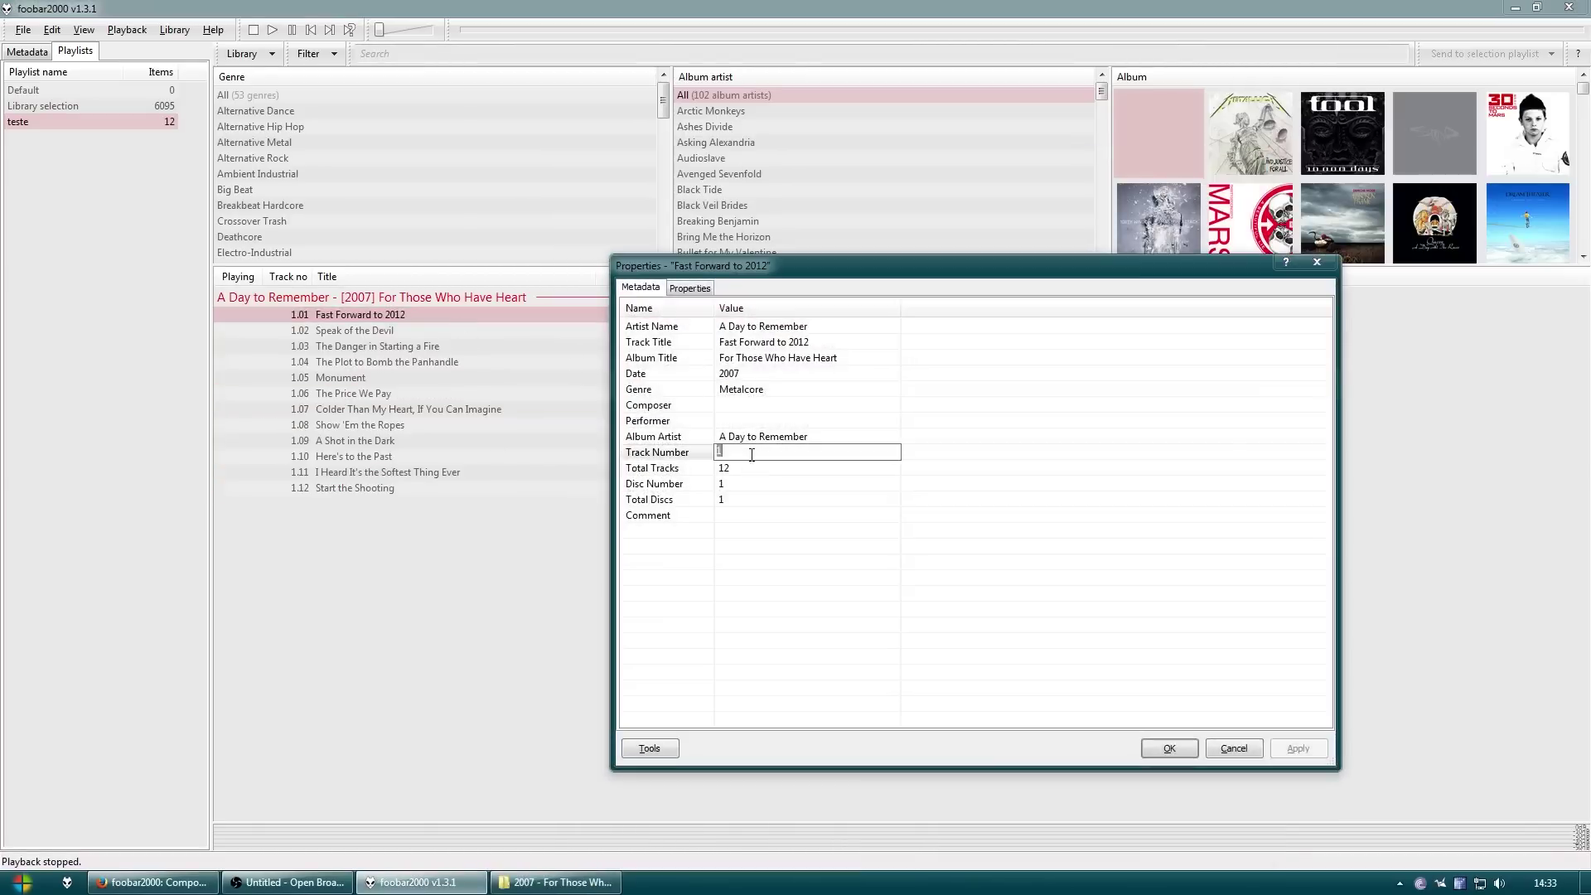
text(01)
click(1169, 748)
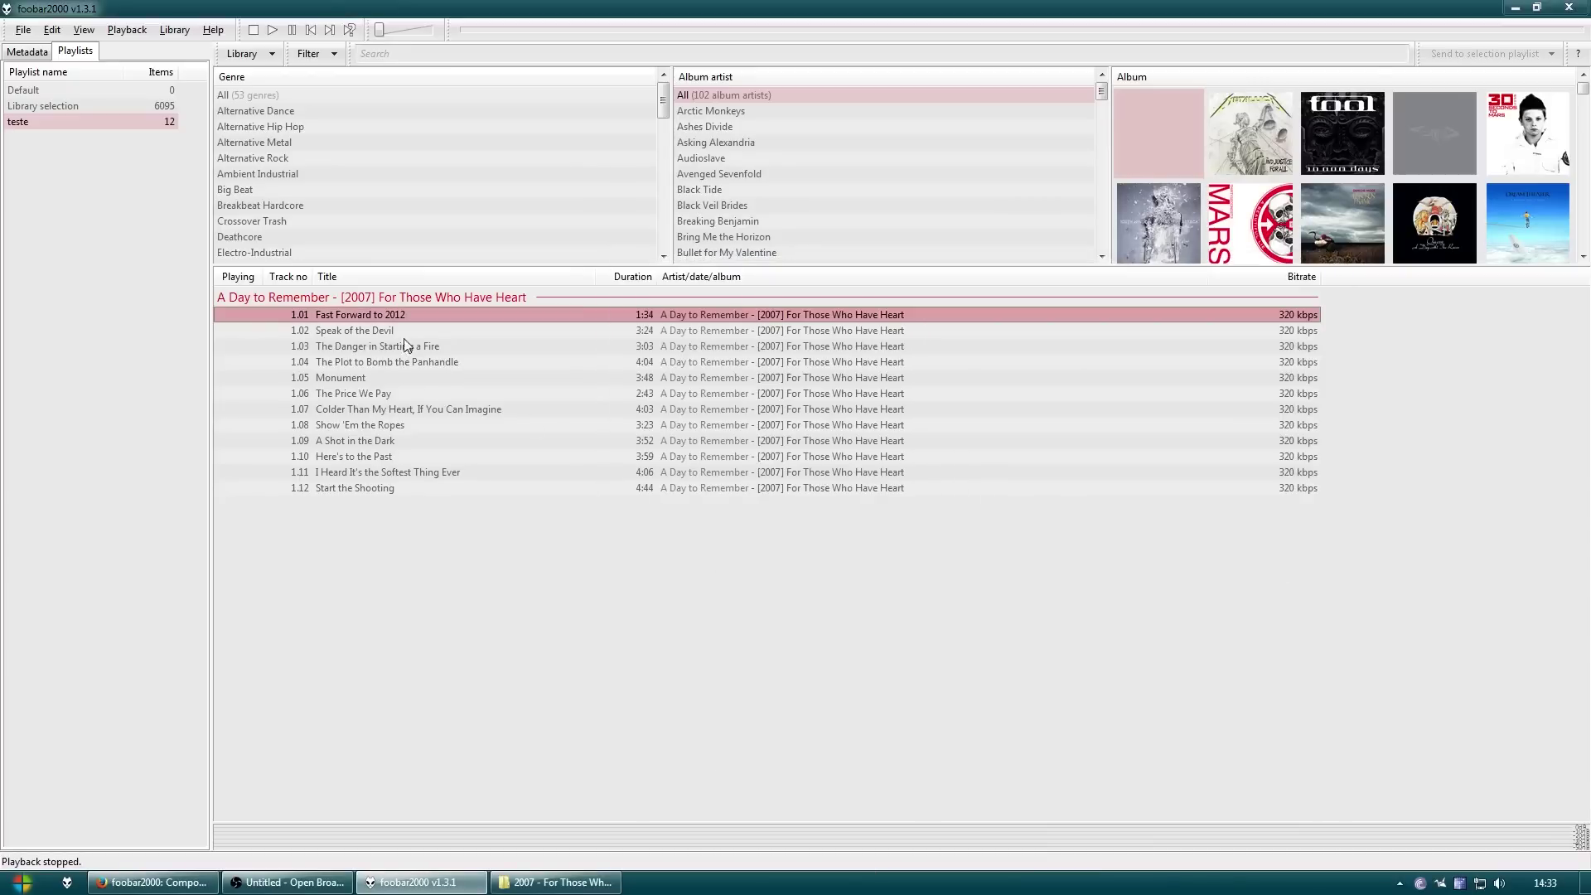
Set the track number of "The Danger in Starting a Fire" to 03
click(408, 330)
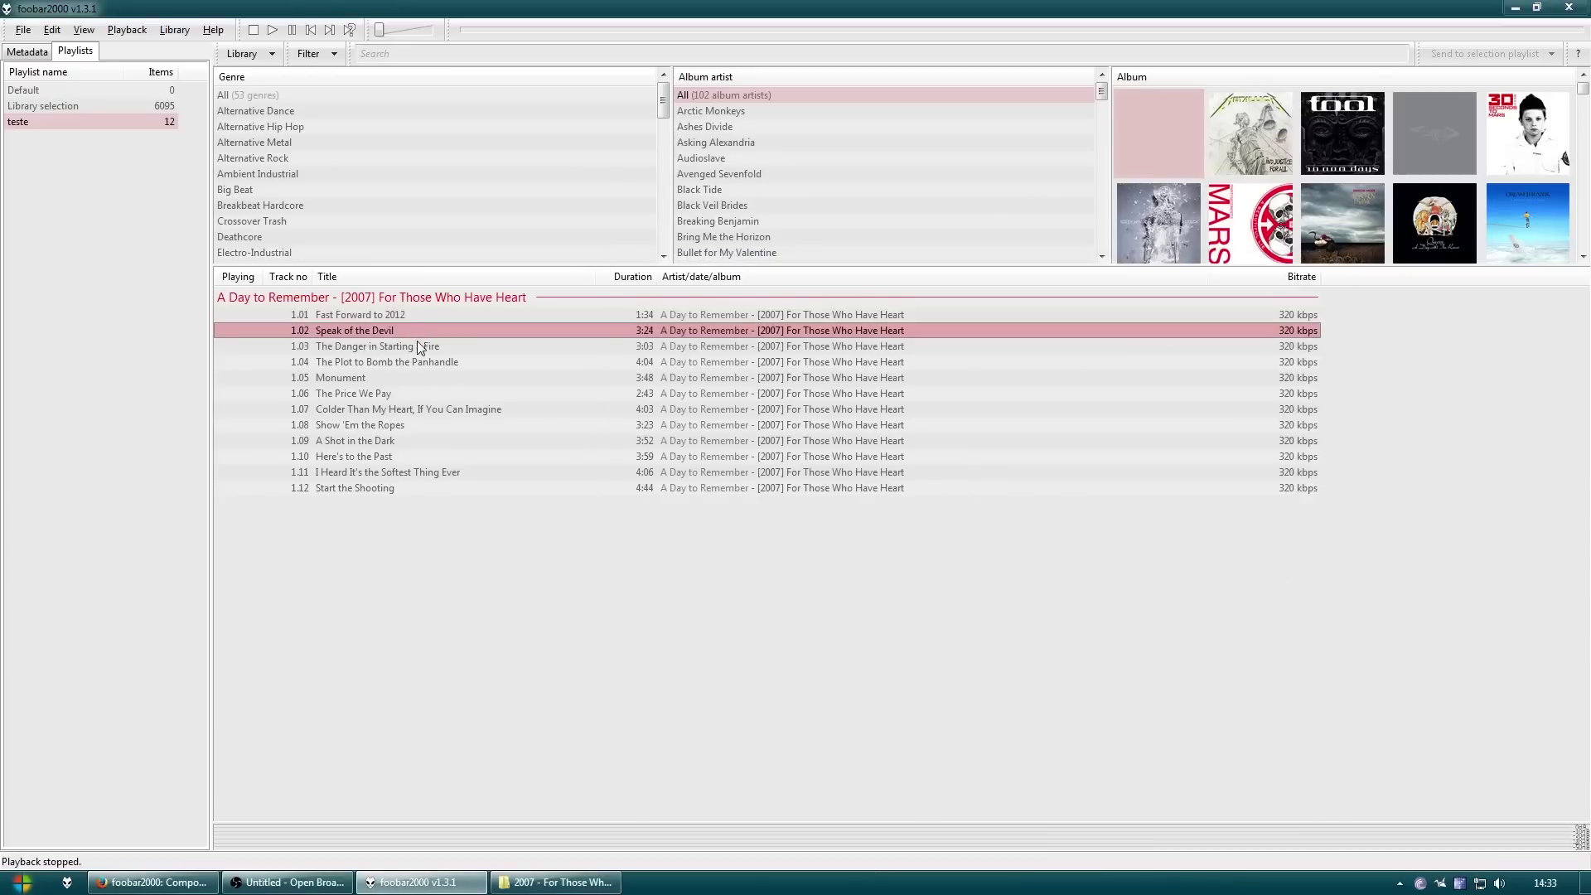
click(416, 341)
key(alt+Return)
click(732, 451)
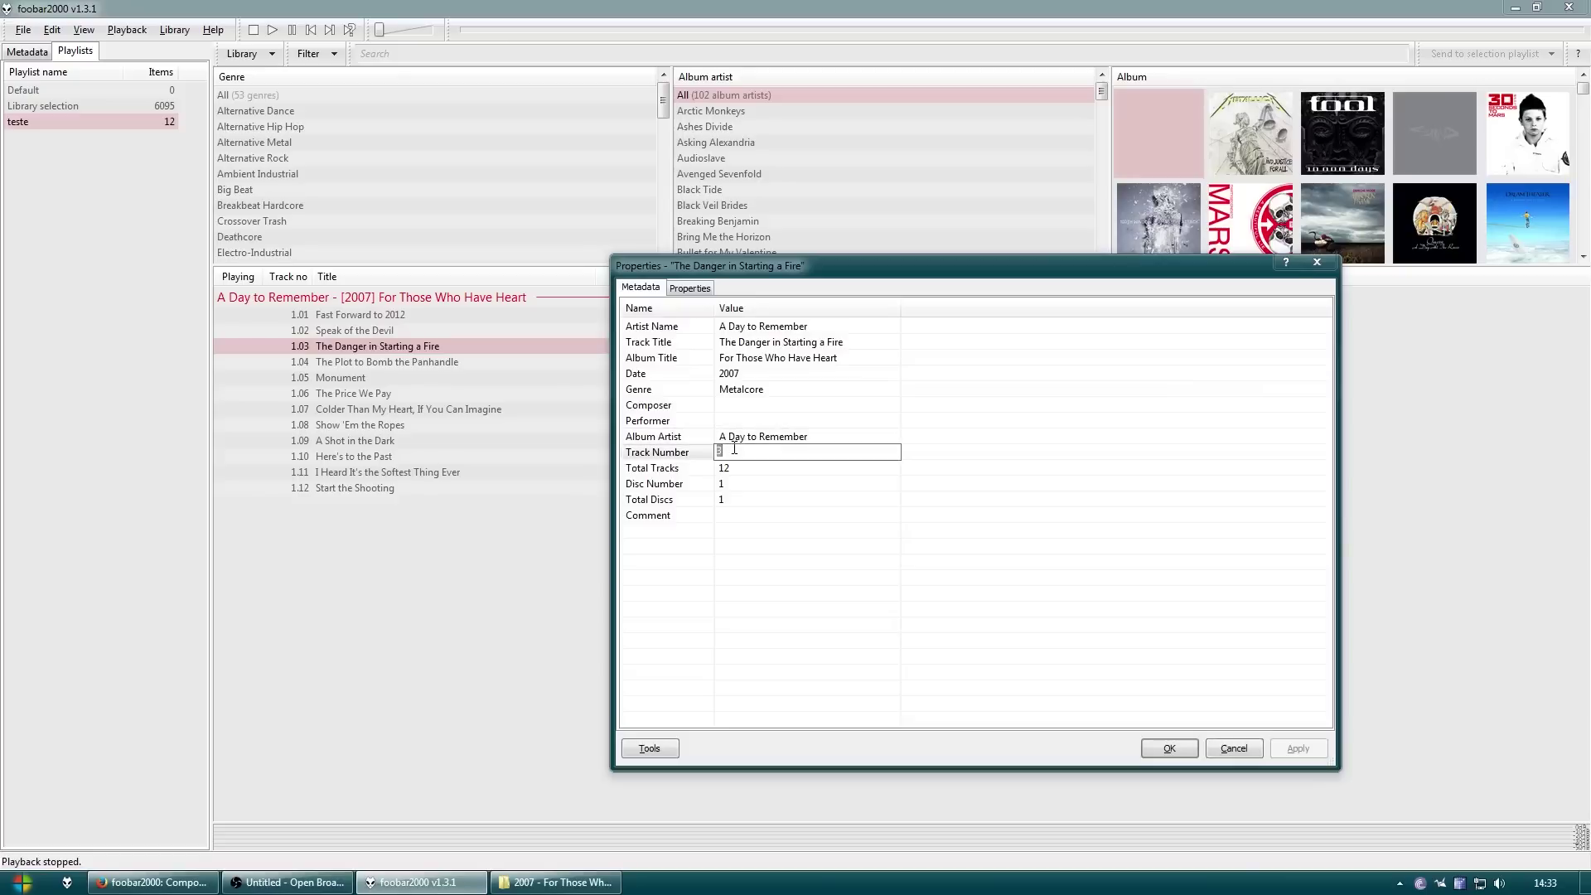
text(03)
click(1169, 748)
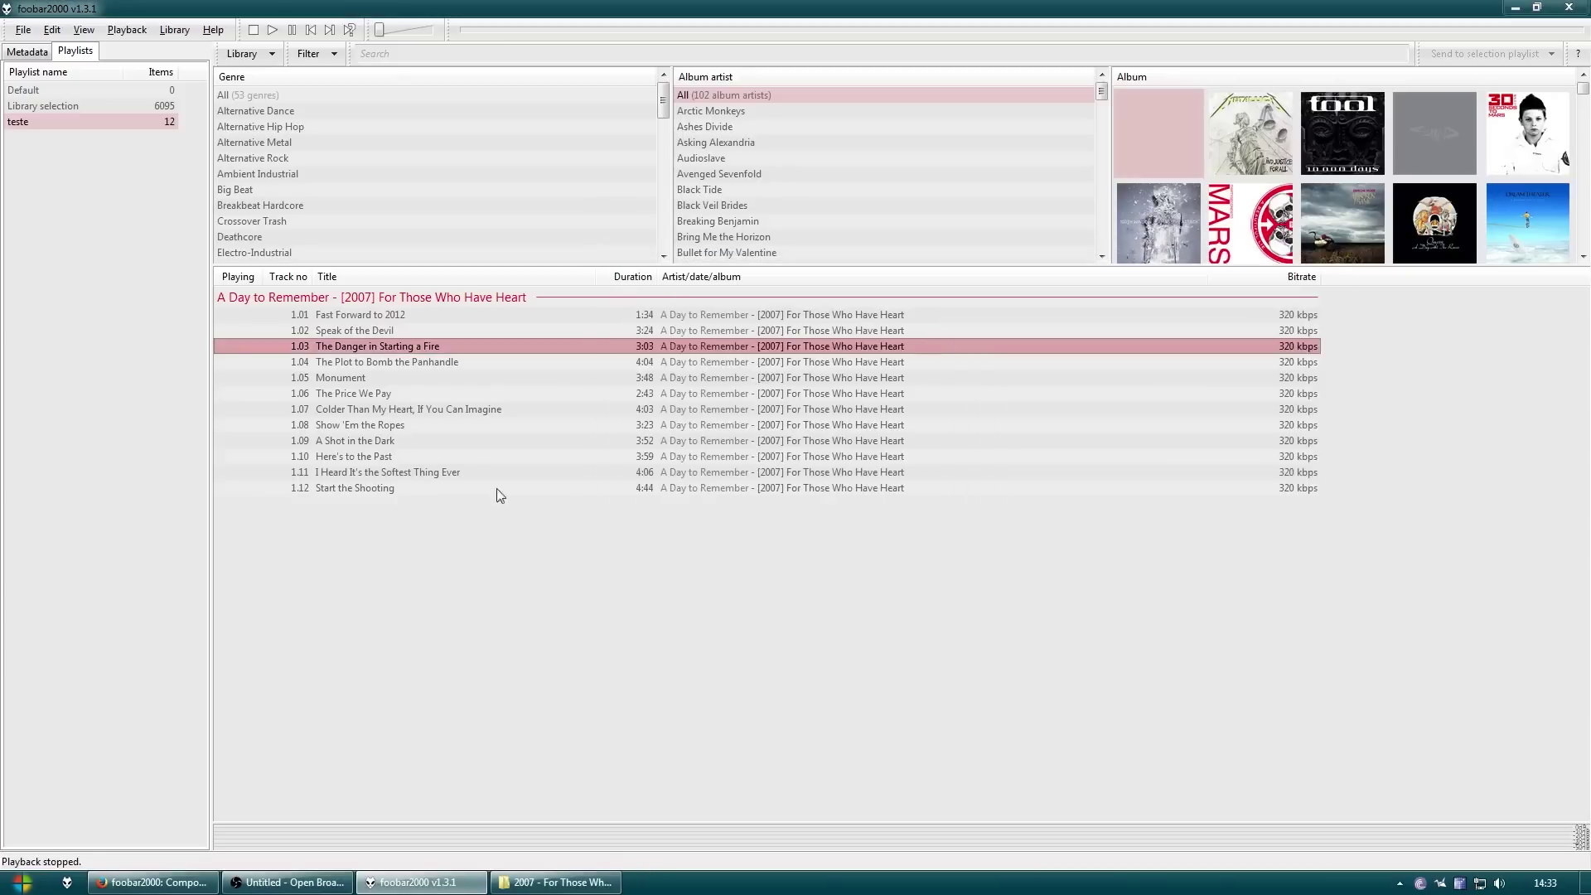
click(398, 456)
key(alt+Return)
click(1245, 744)
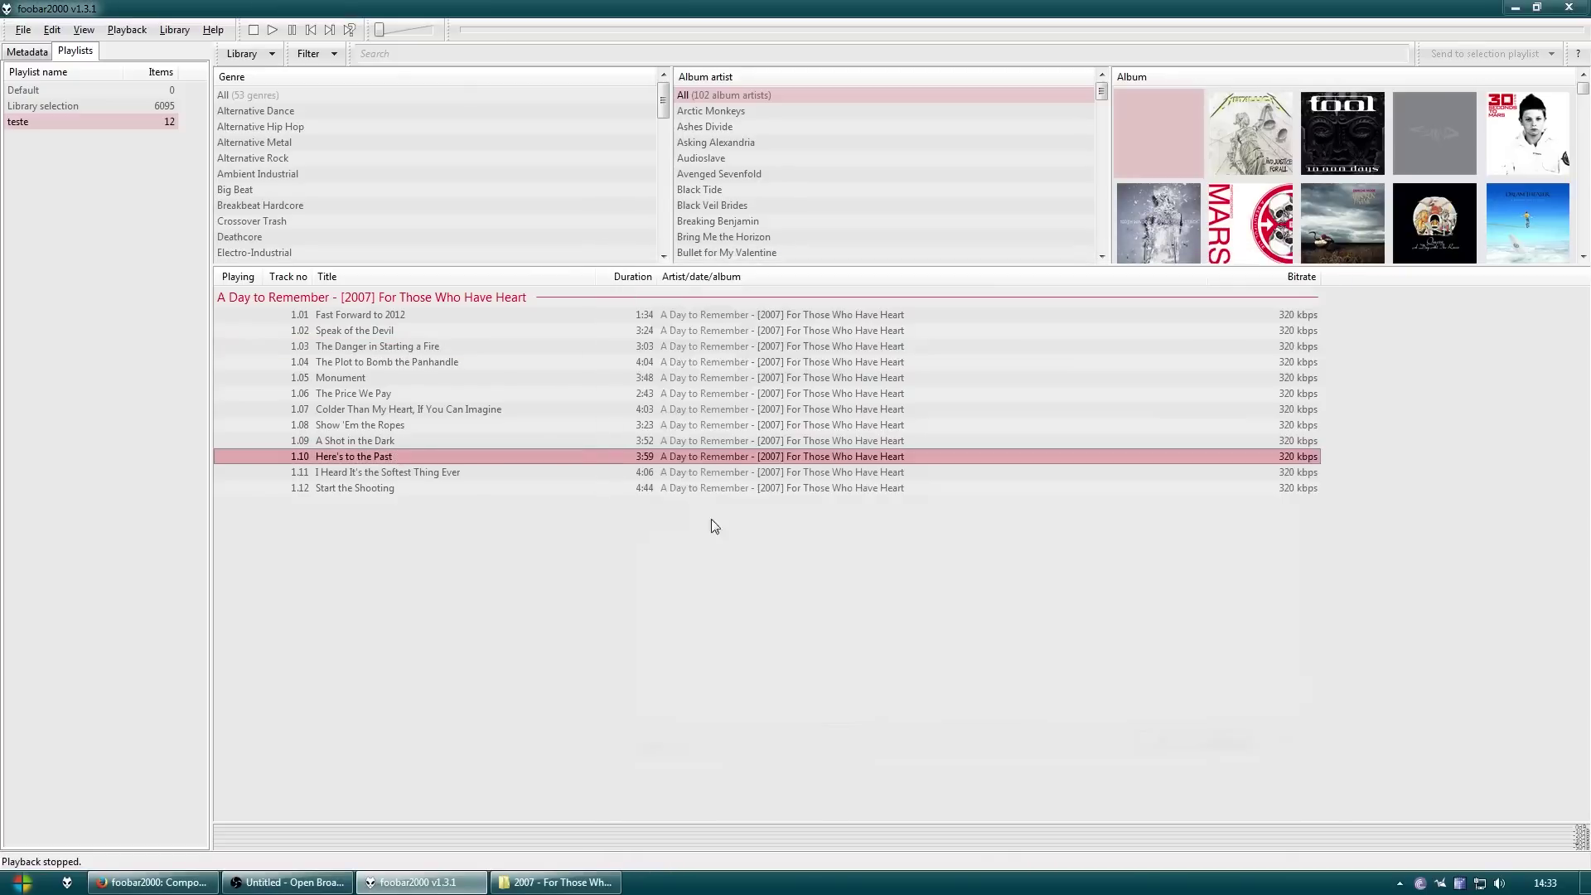
Set the track number of "Colder Than My Heart, If You Can Imagine" to 07
click(410, 415)
key(alt+Return)
click(737, 453)
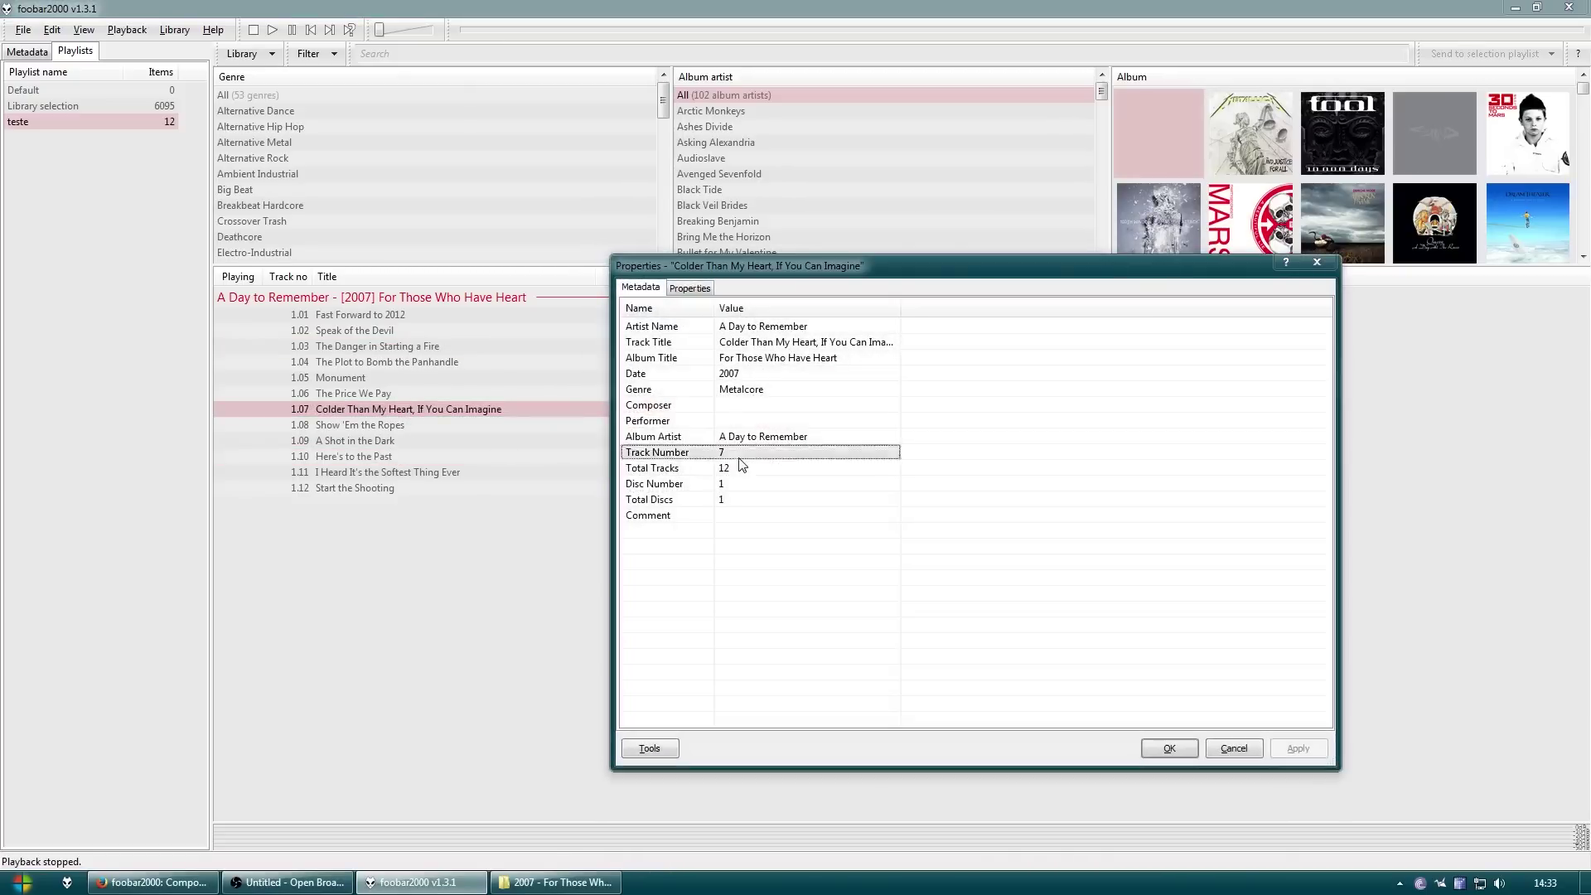
text(07)
click(1180, 749)
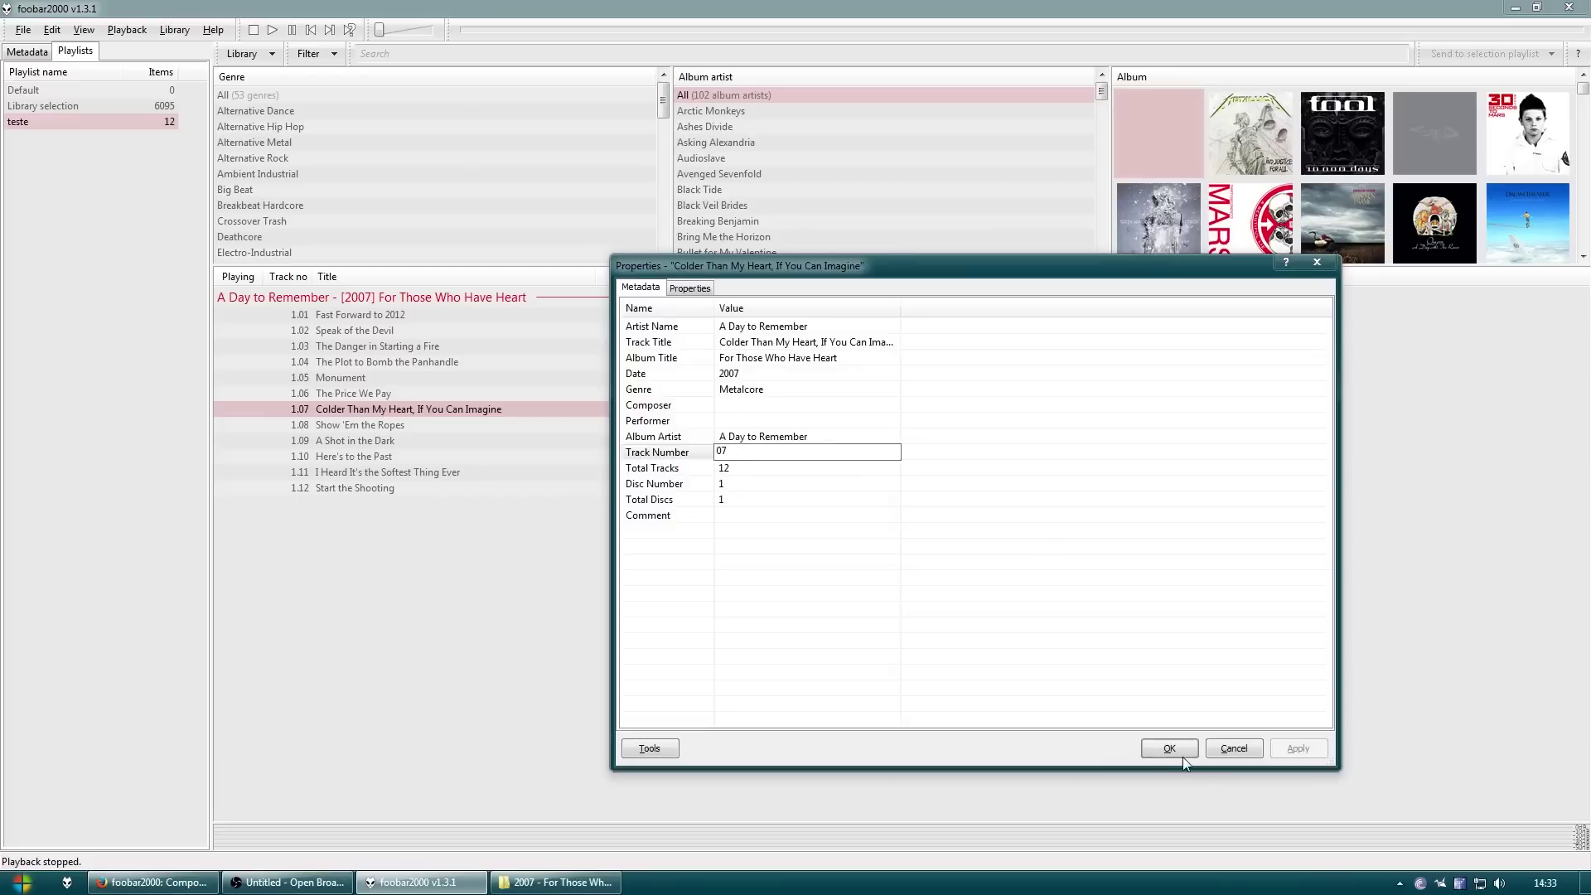
Clear the Total Tracks value for all tracks in the "teste" playlist and widen the column showing the metadata values
key(ctrl+a)
key(alt+Return)
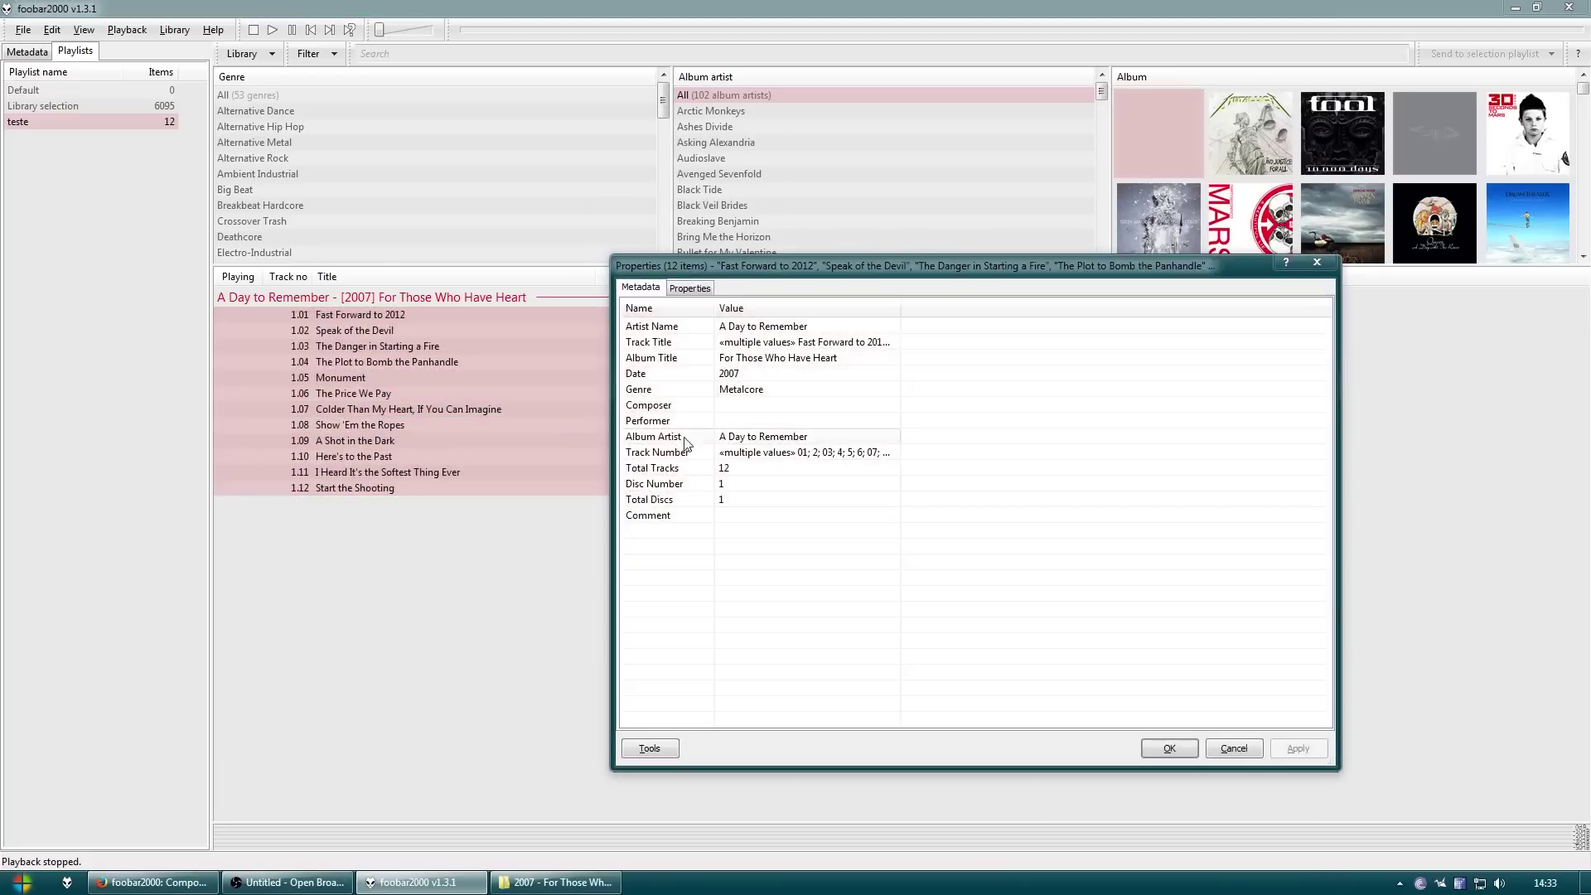
click(735, 469)
key(Delete)
key(Return)
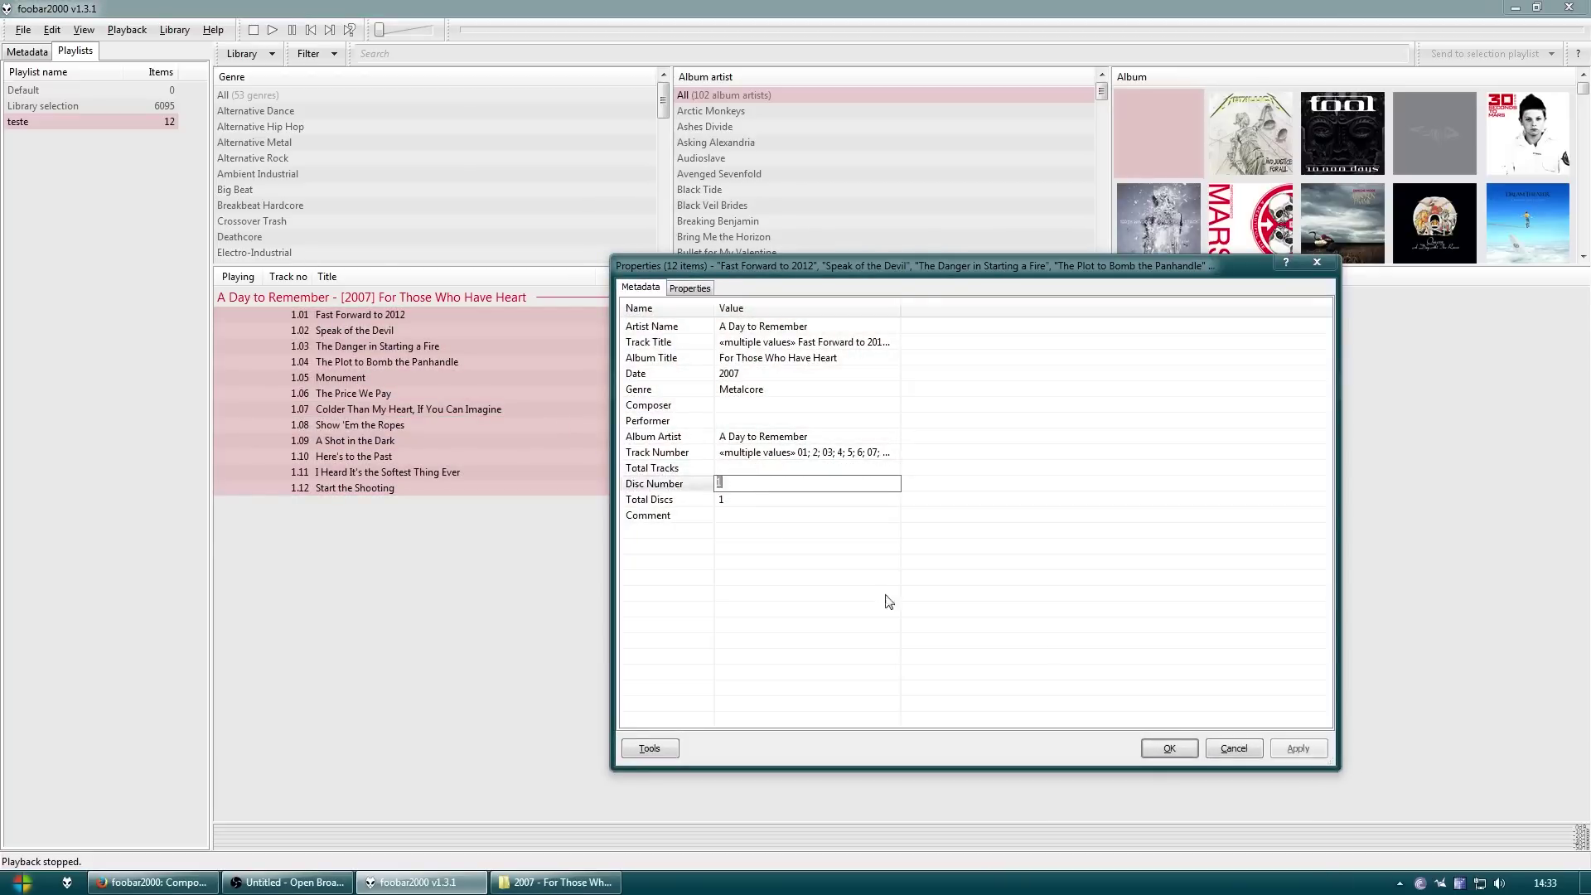
drag(898, 303, 1212, 319)
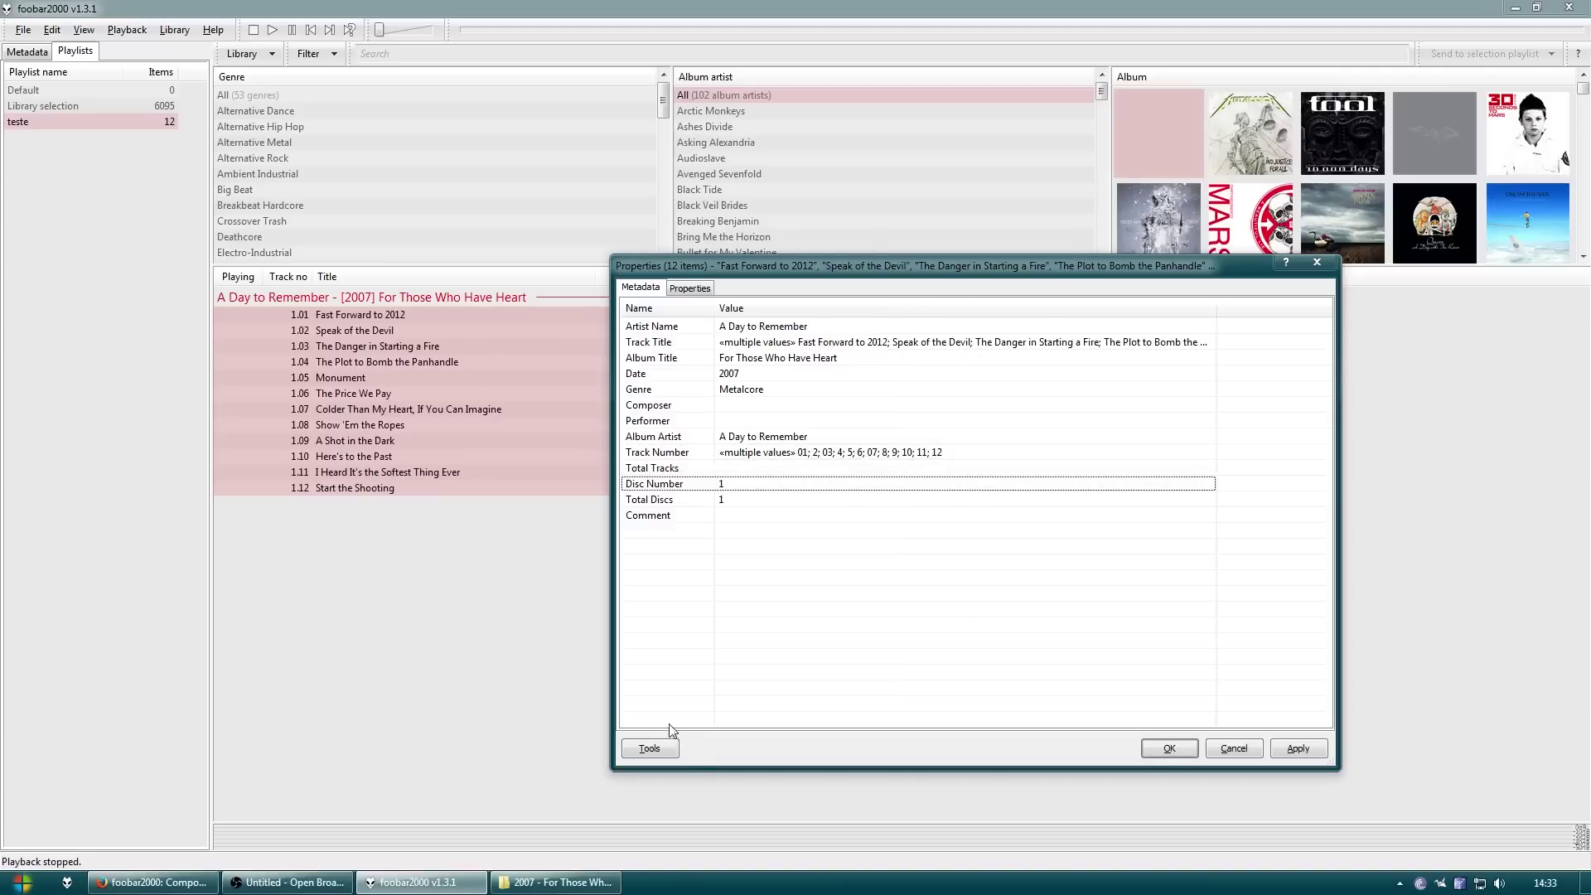
Apply Auto track number to all the album's tracks and save the metadata changes
click(664, 748)
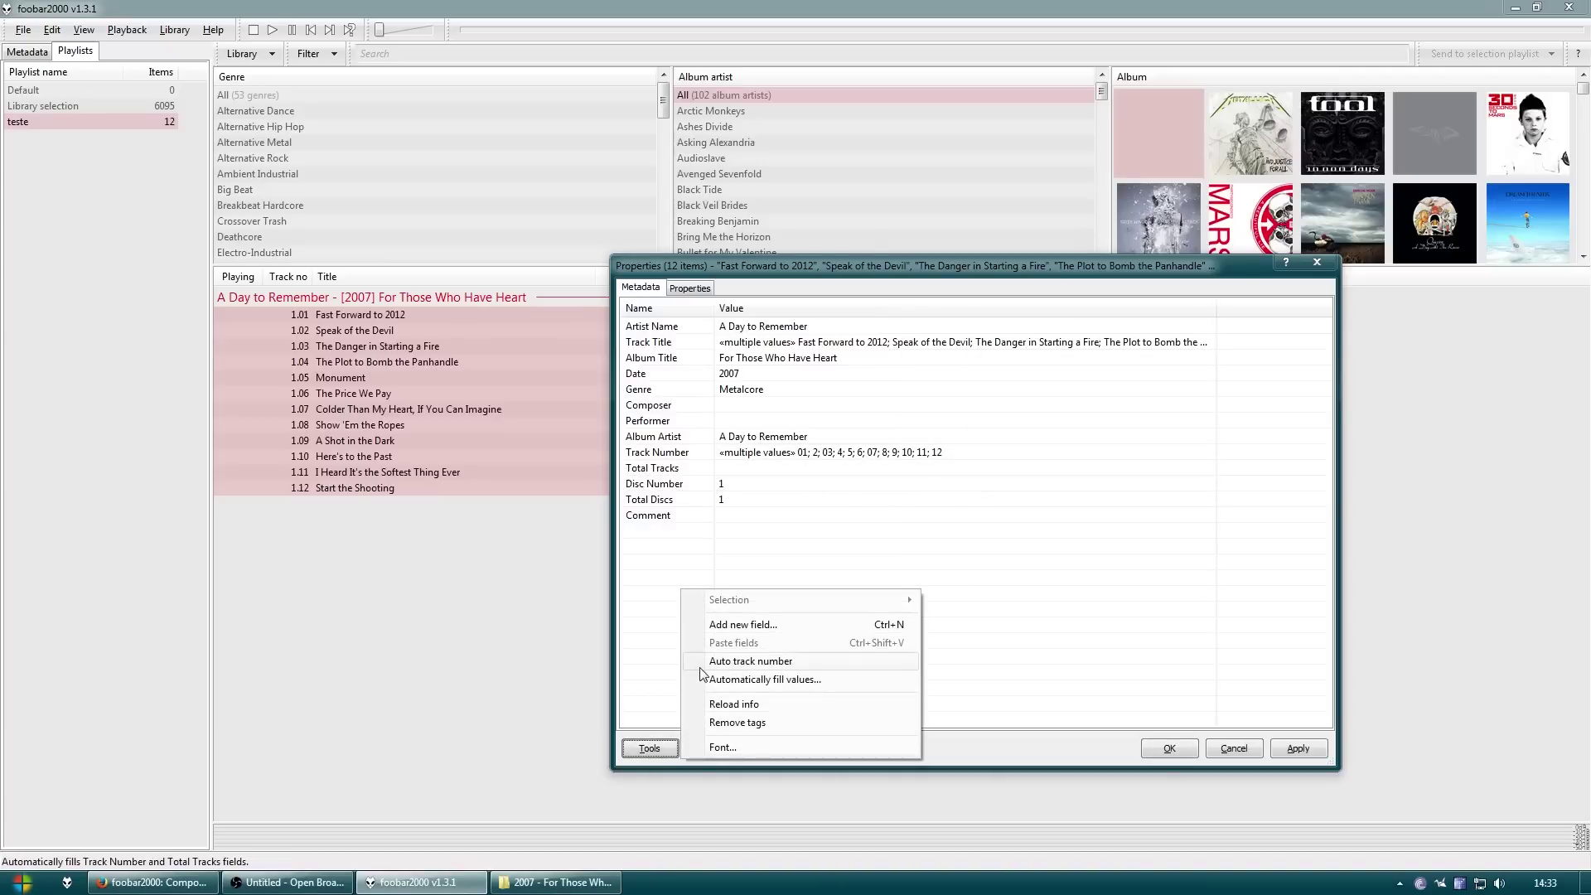
click(787, 663)
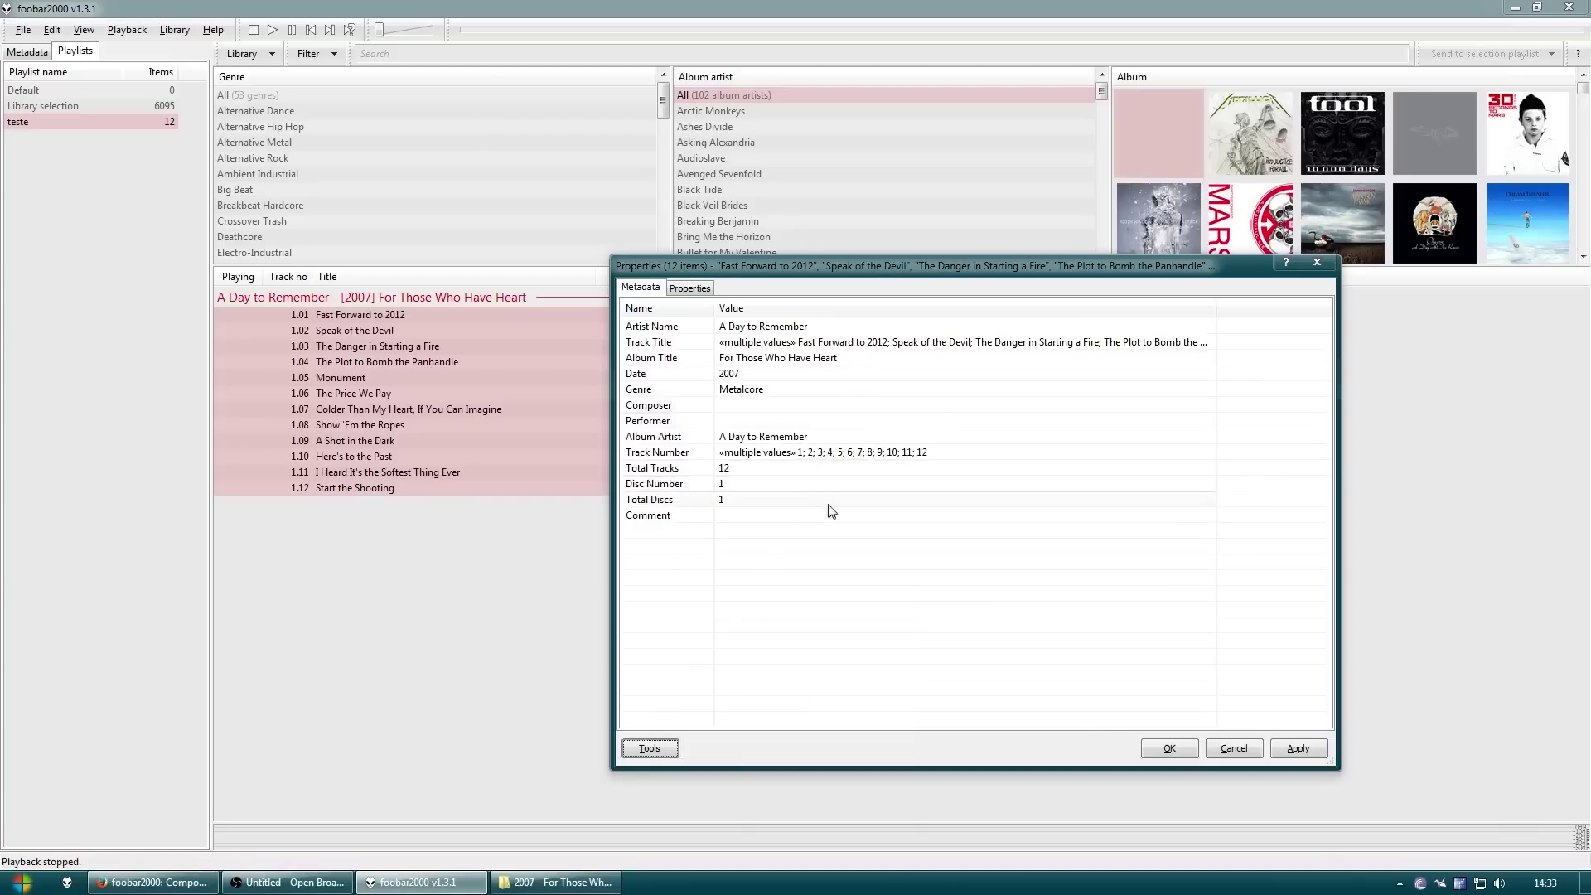
click(1168, 748)
click(677, 648)
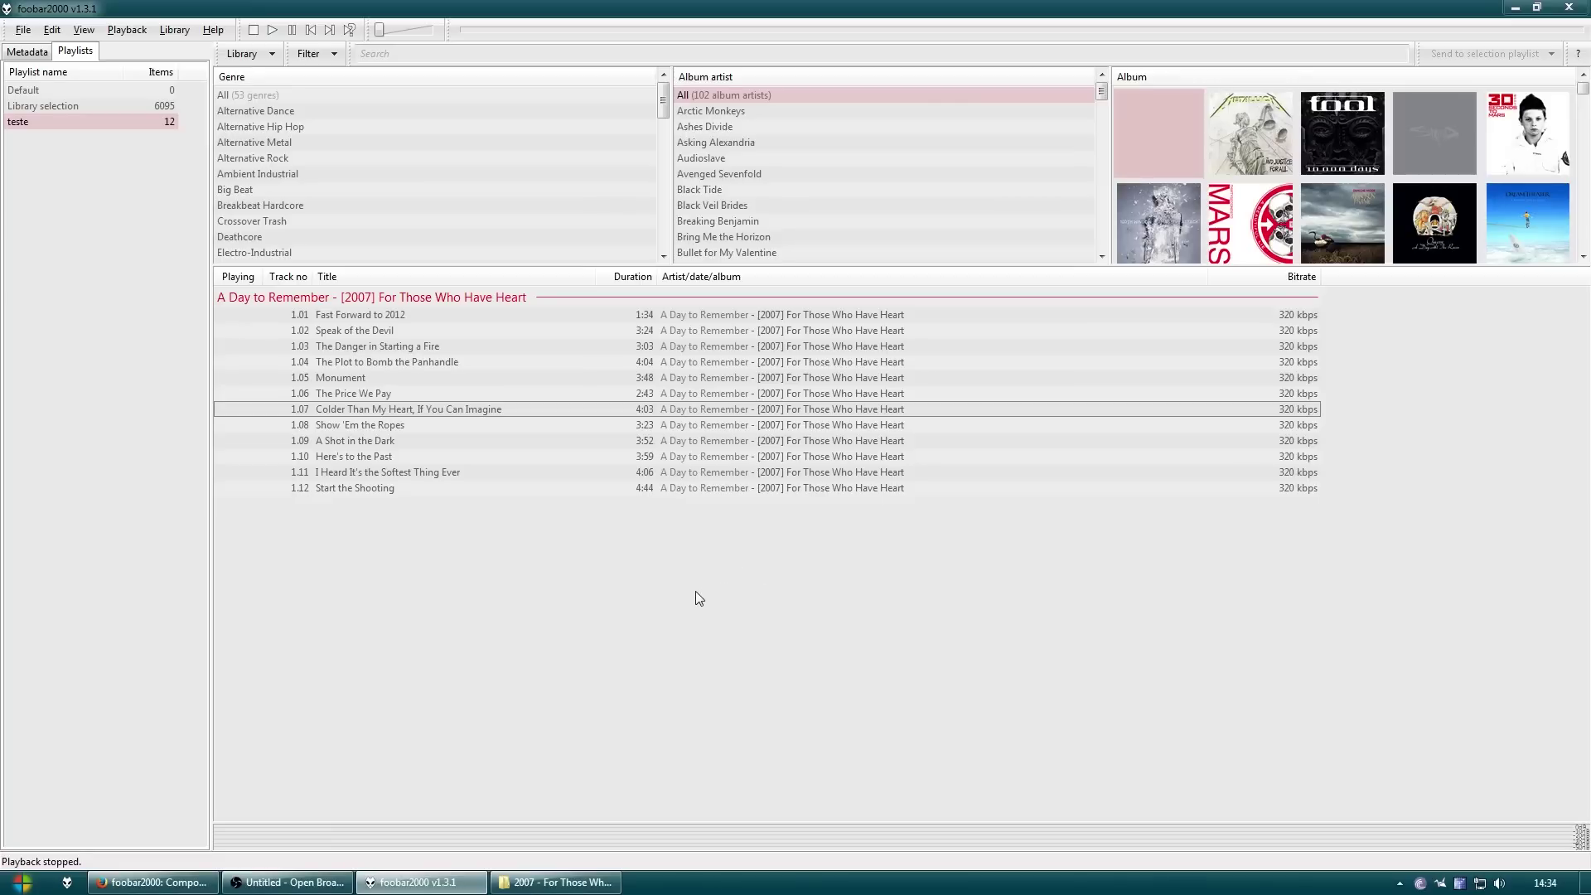
Remove the ReplayGain information from all files in the "teste" playlist
drag(643, 650, 361, 315)
right_click(441, 404)
mouse_move(551, 631)
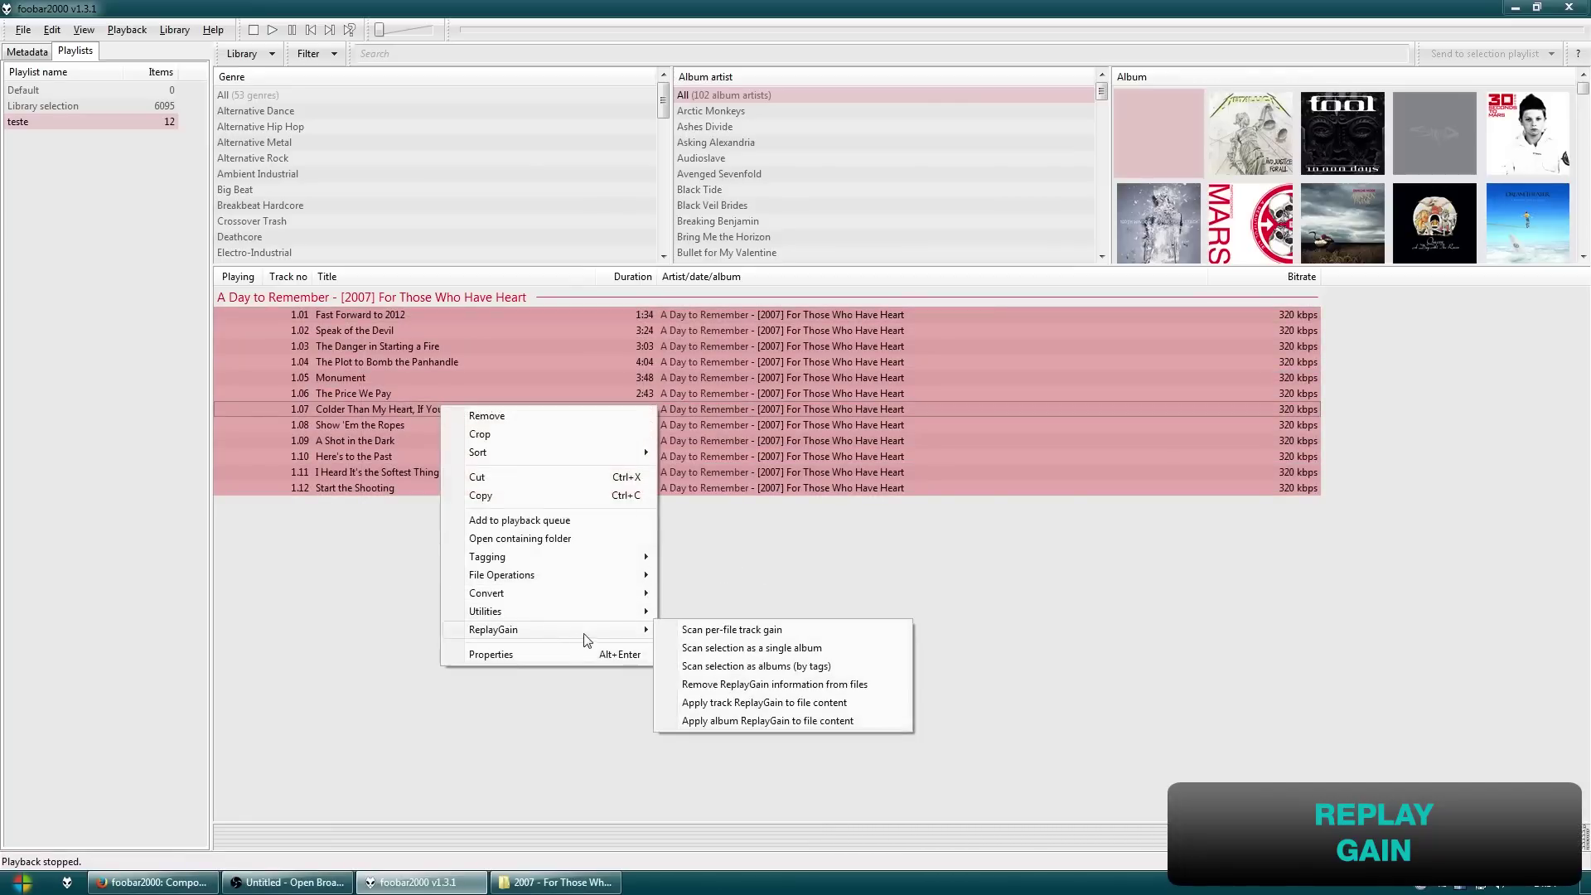
click(830, 688)
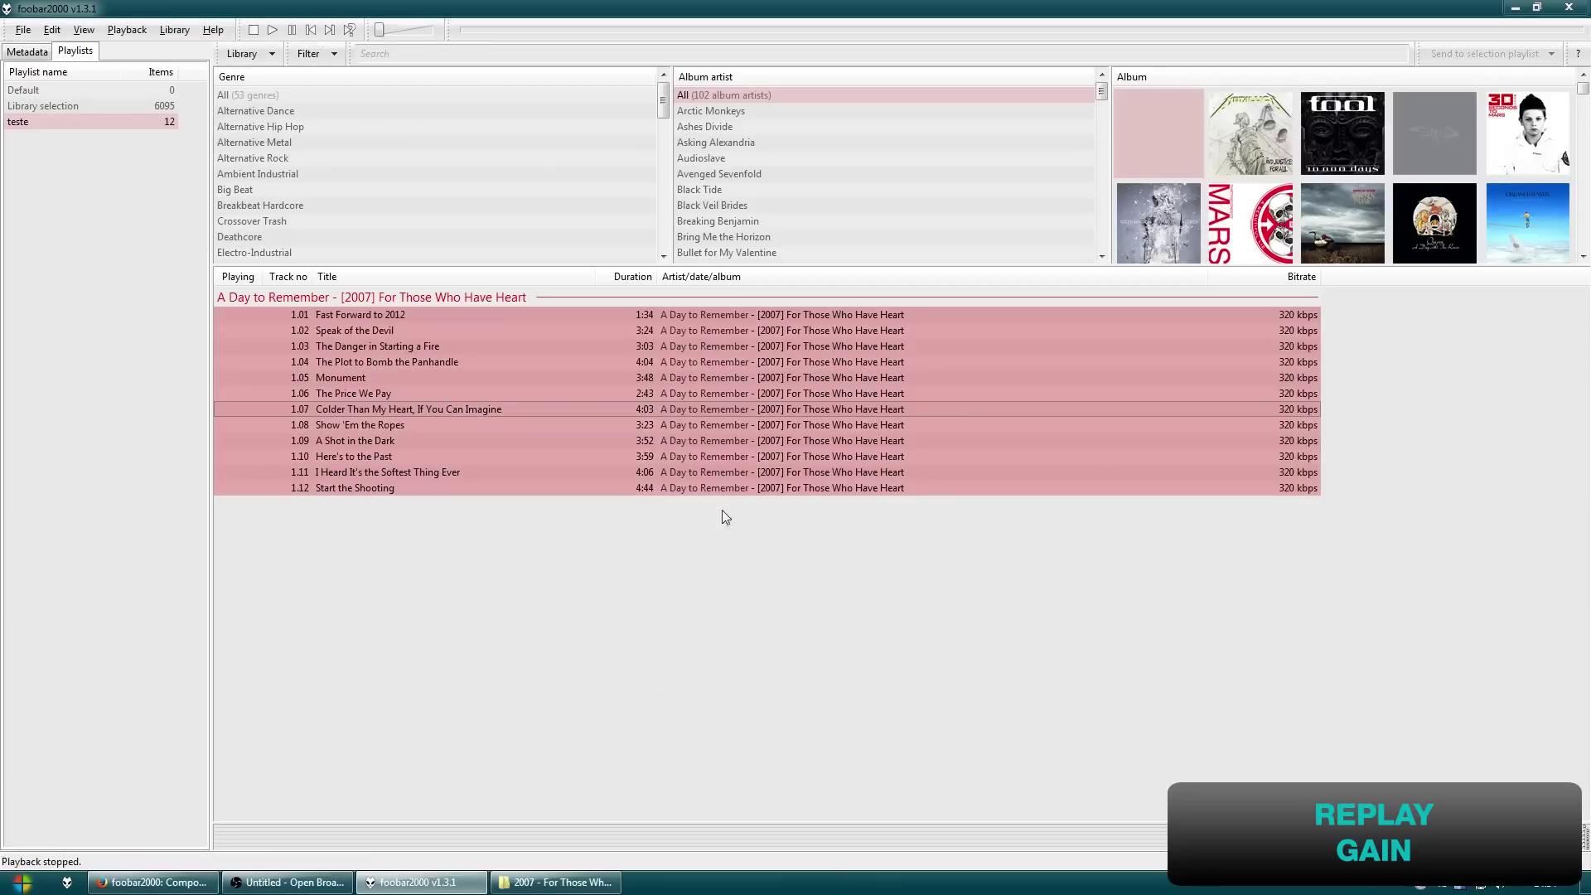
click(536, 569)
Check the metadata of "Colder Than My Heart, If You Can Imagine" for ReplayGain values
right_click(425, 363)
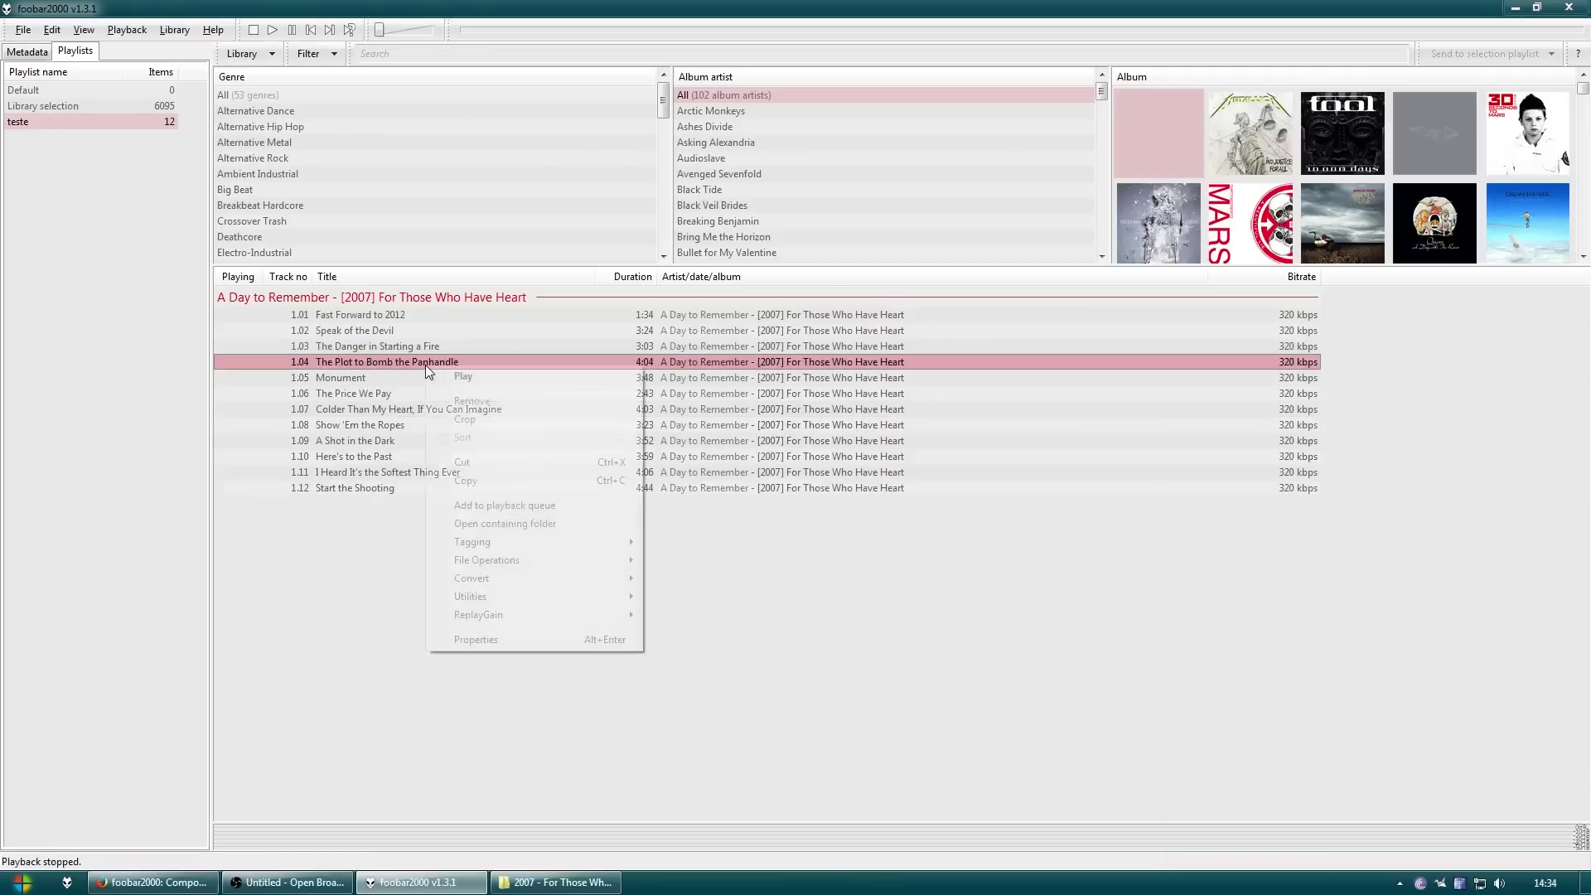
click(343, 409)
click(27, 51)
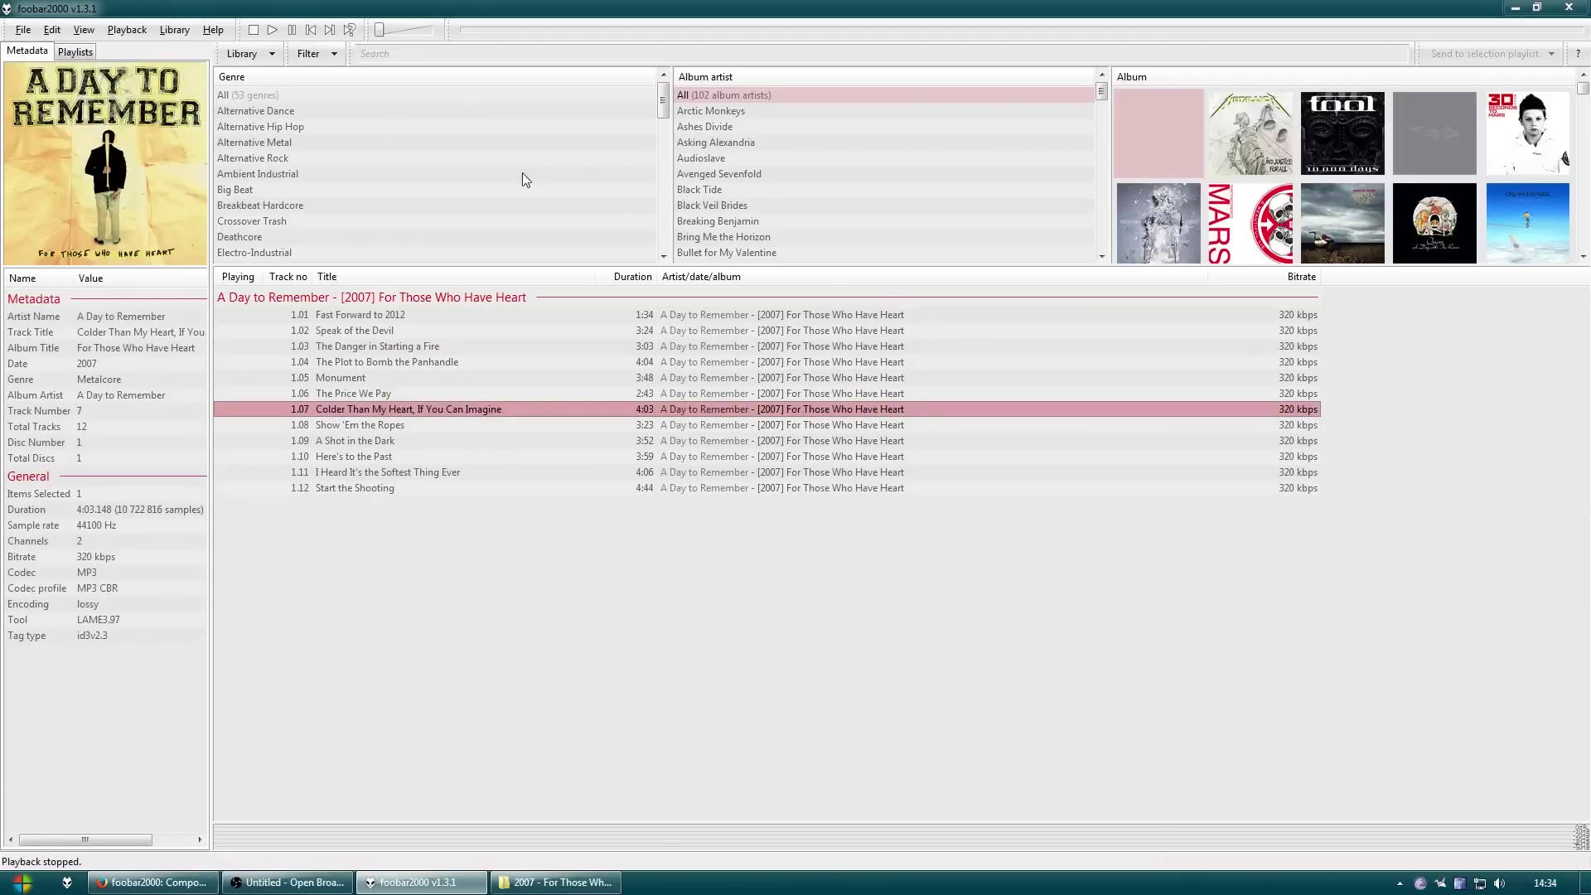
Check the ReplayGain metadata of "The Plot to Bomb the Panhandle" in the Library selection playlist
click(76, 51)
click(53, 103)
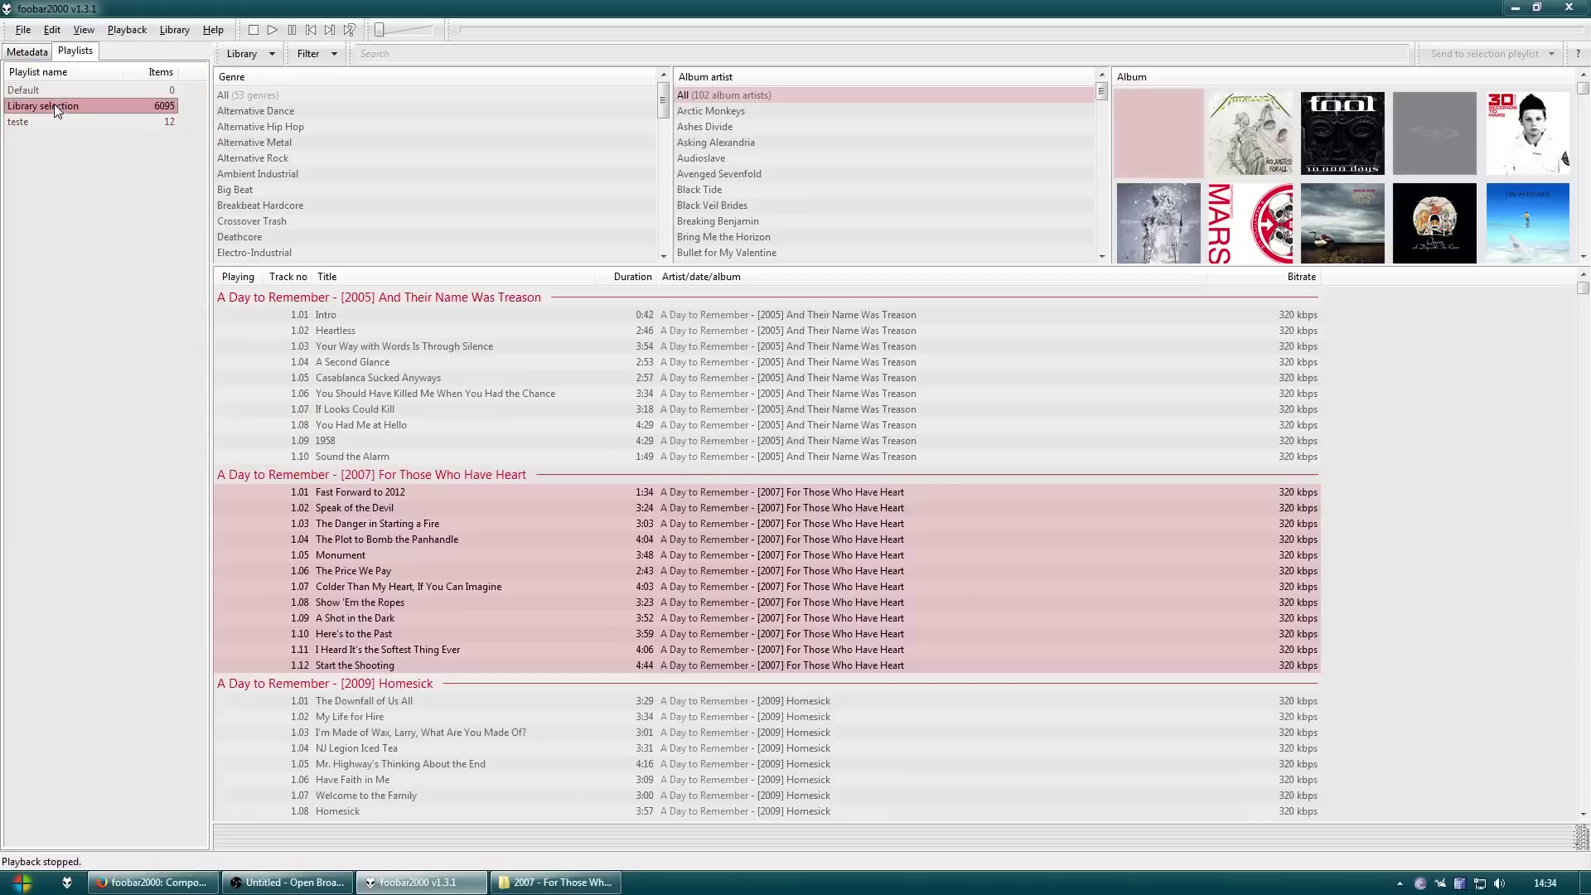
click(418, 538)
click(35, 51)
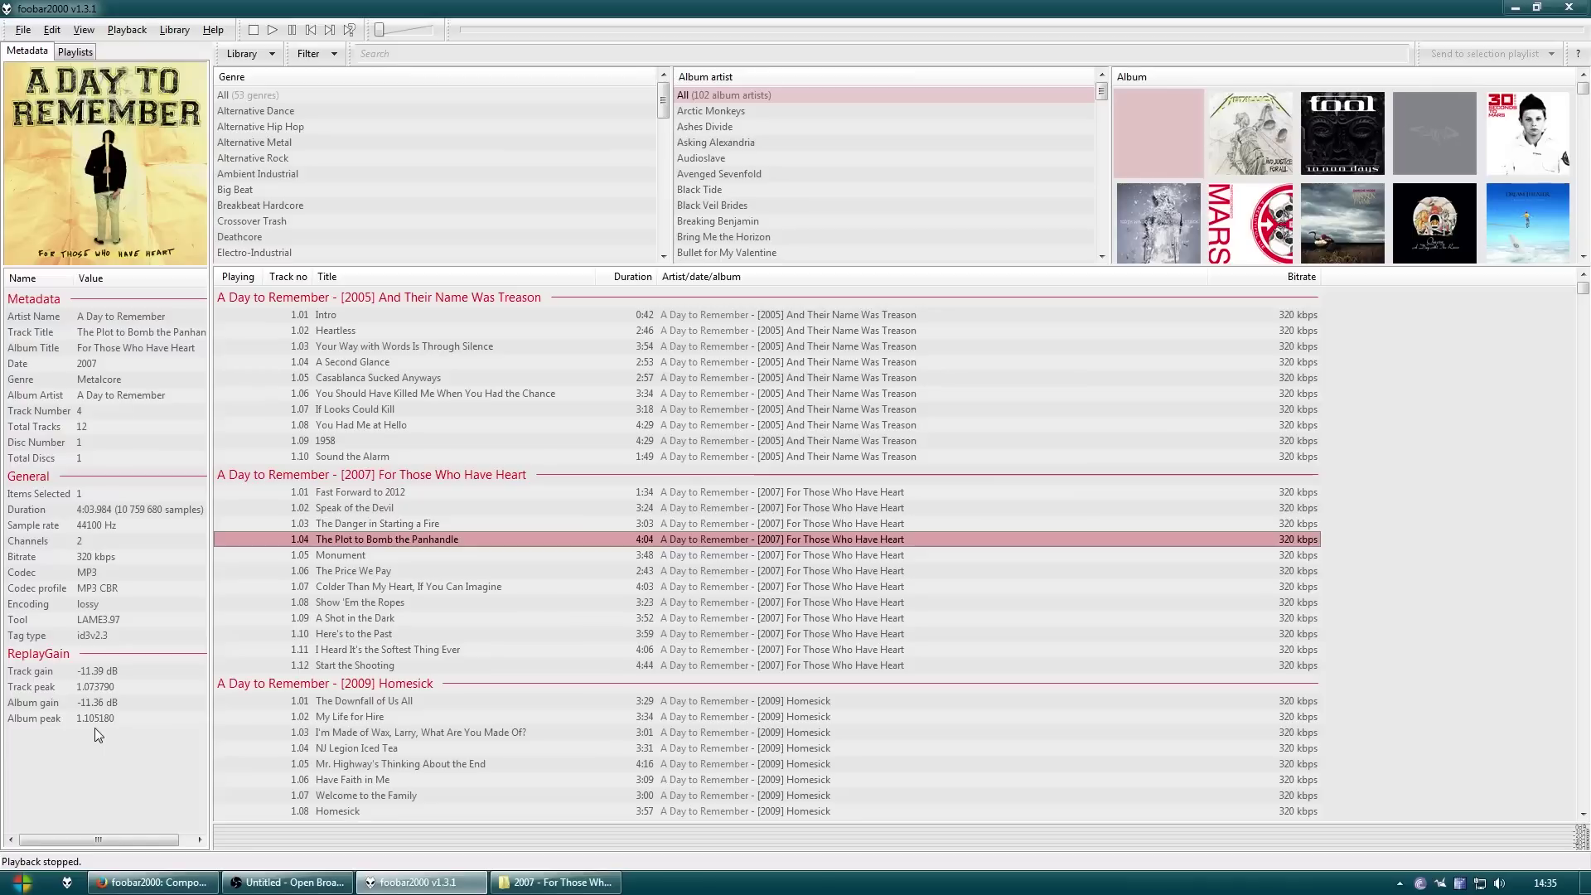
Return to the "teste" playlist and apply the Missing replaygain filter with Playlist as the search source
click(76, 51)
click(51, 121)
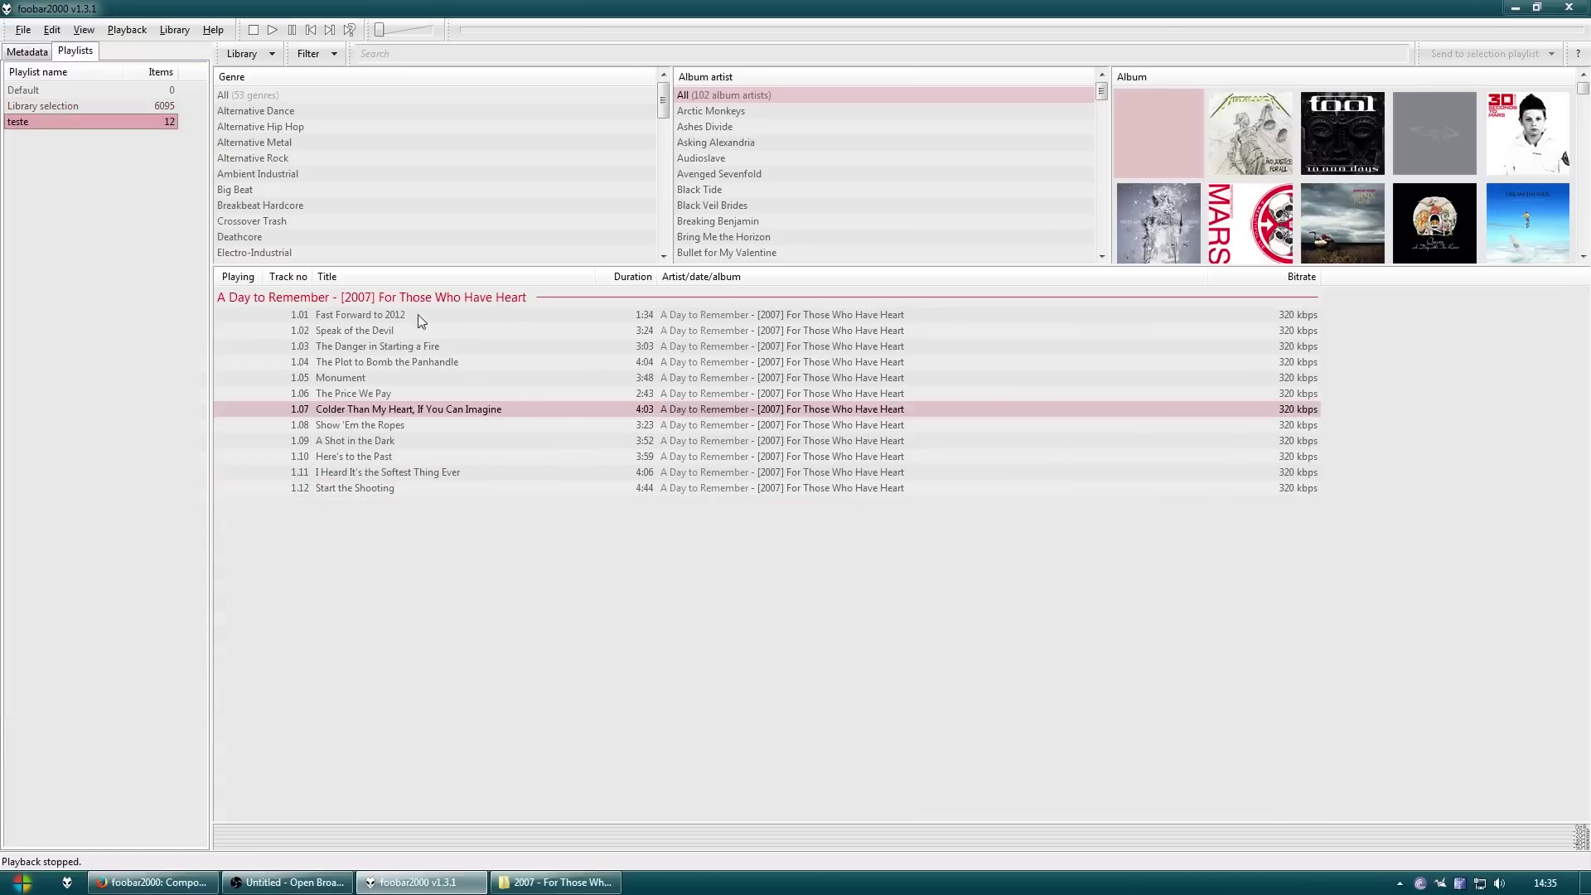
click(389, 311)
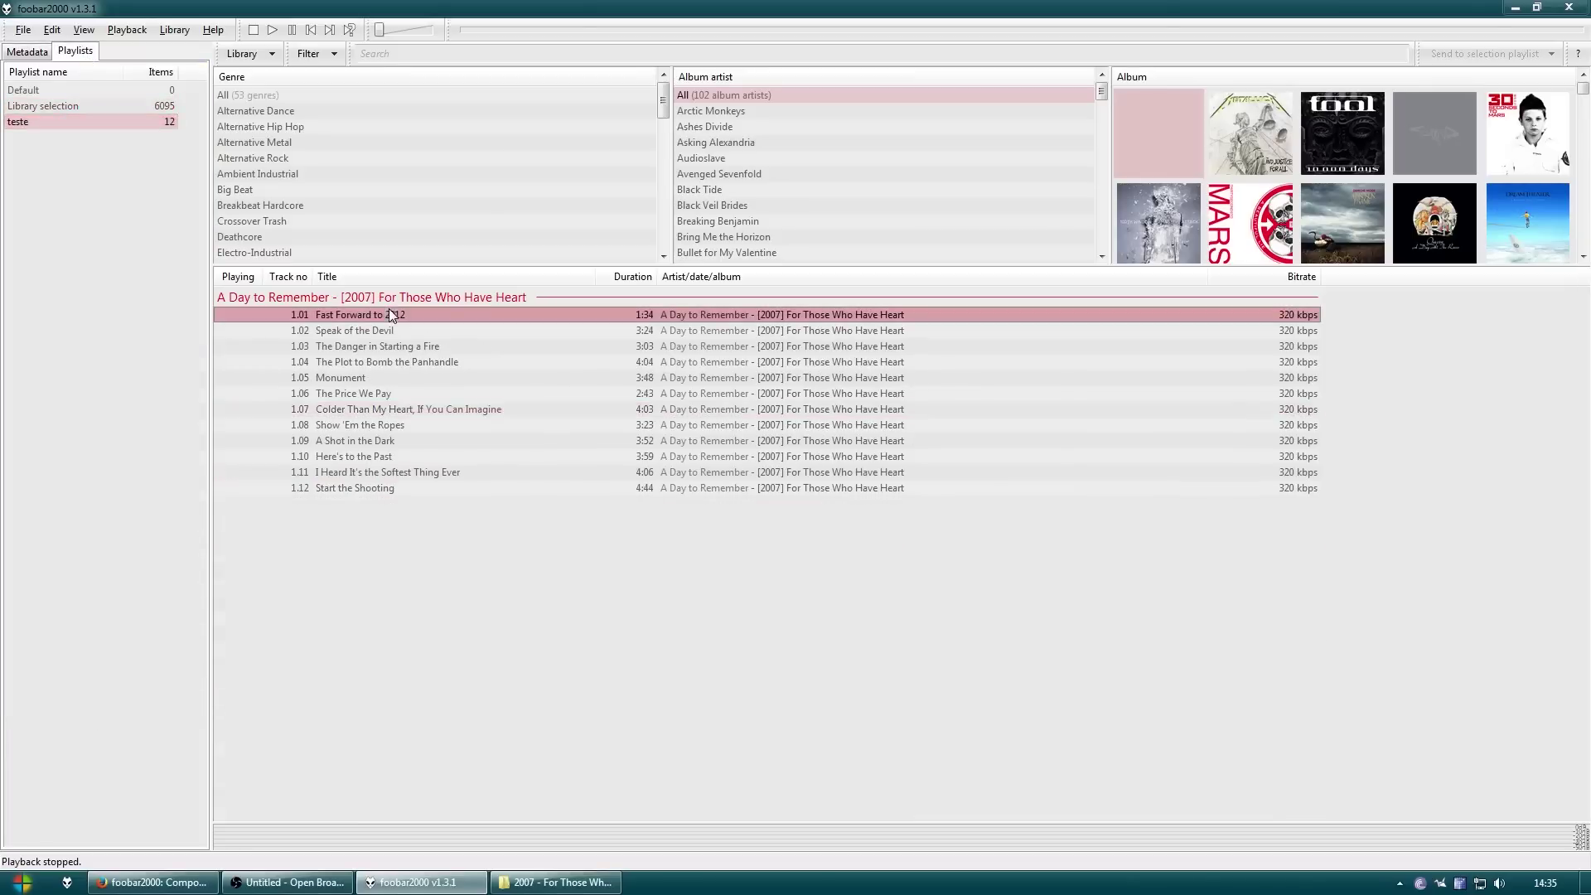
shift+click(385, 489)
click(316, 53)
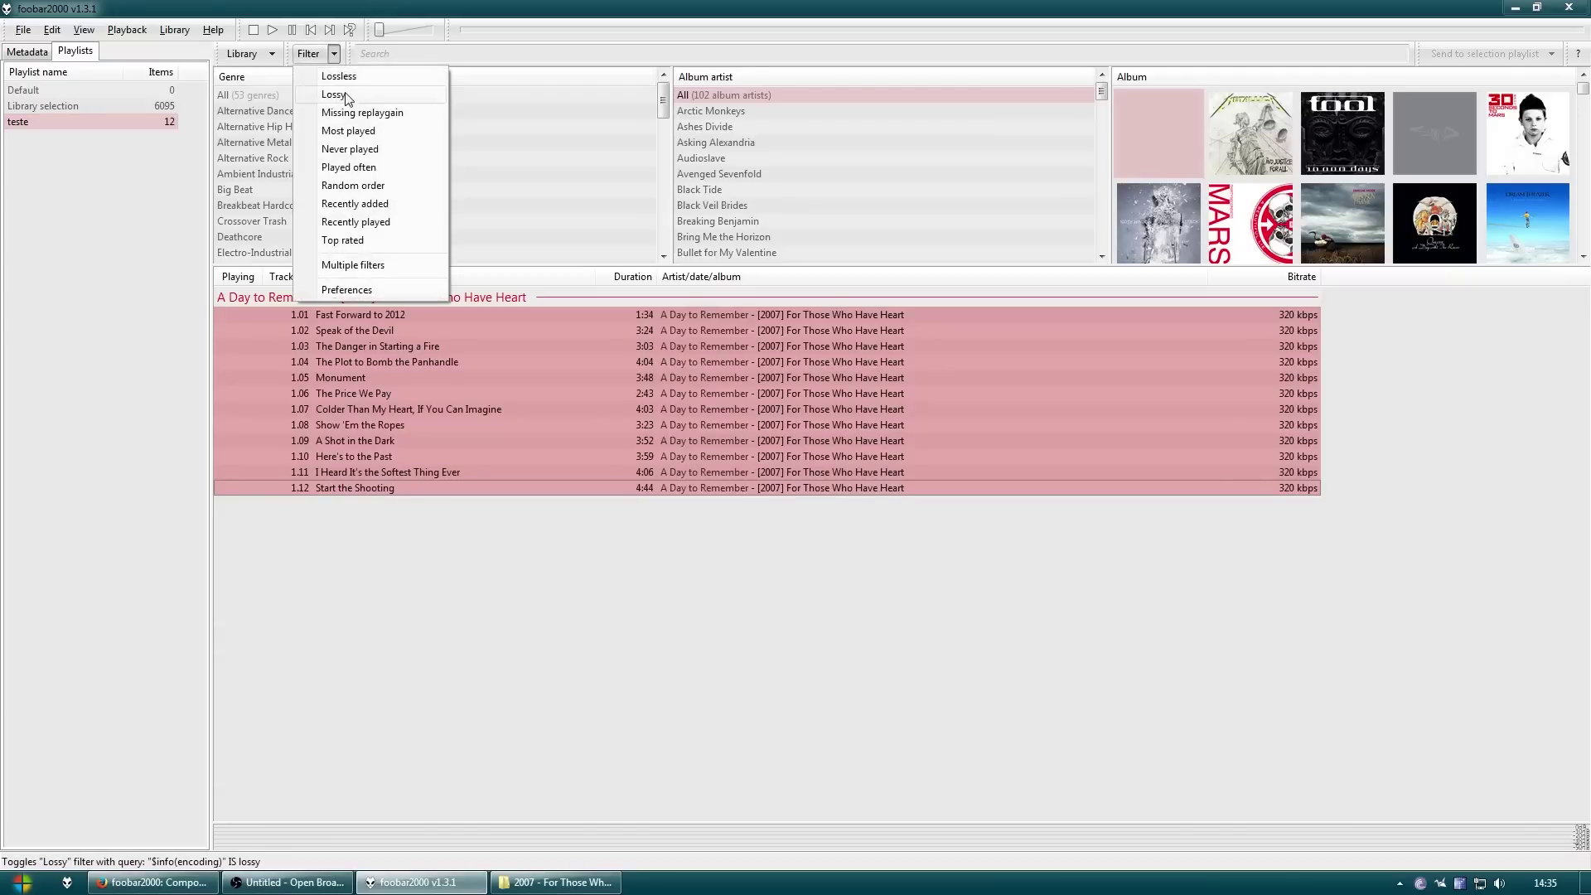
click(385, 120)
click(560, 620)
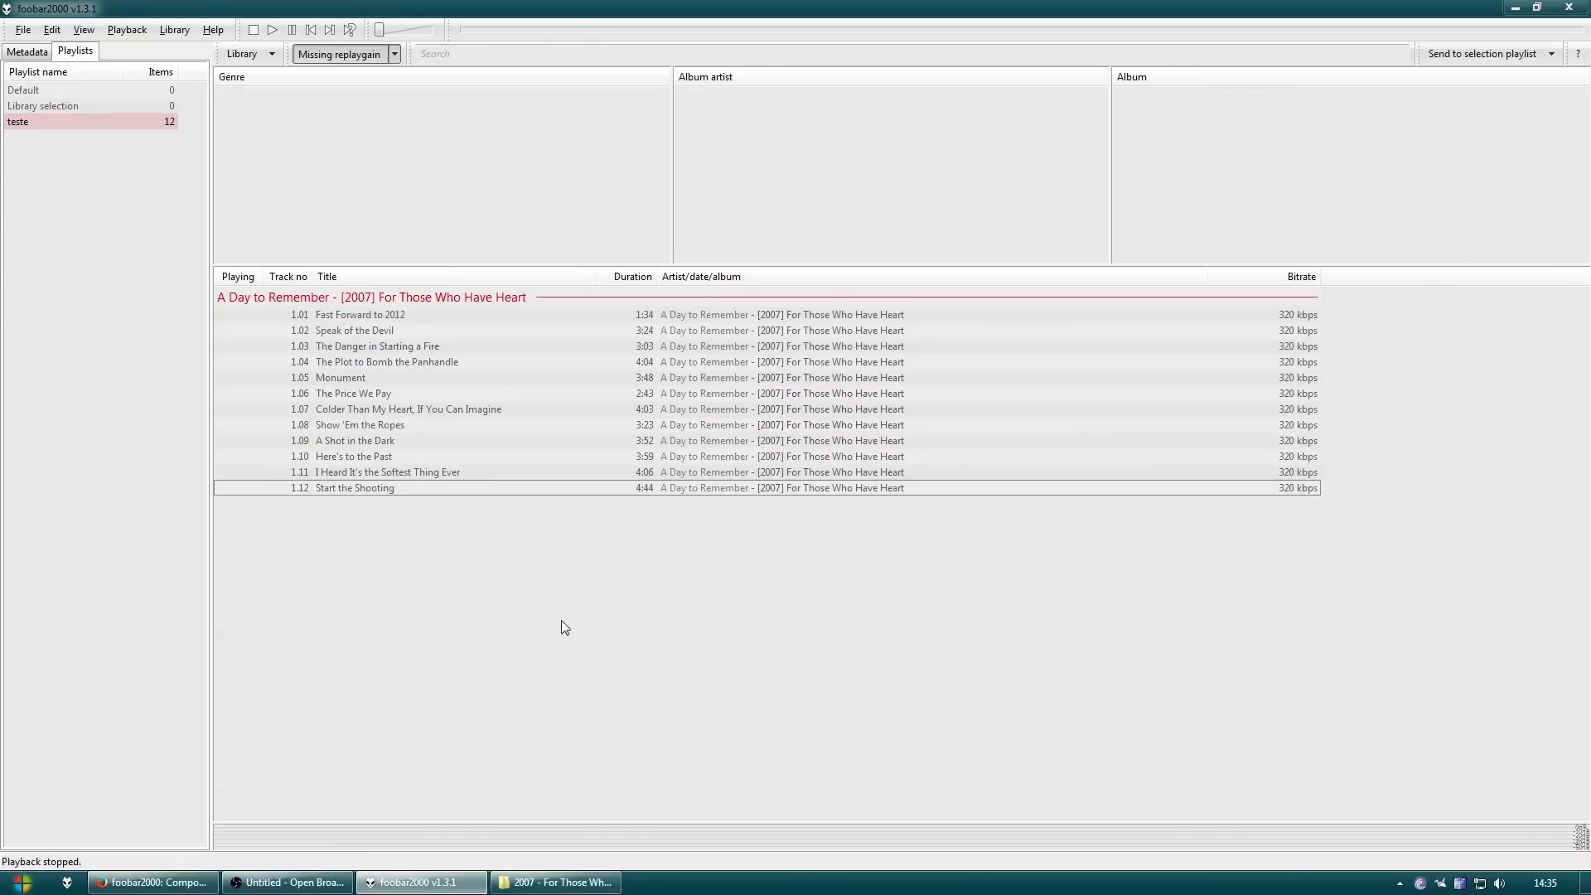
click(272, 55)
click(276, 121)
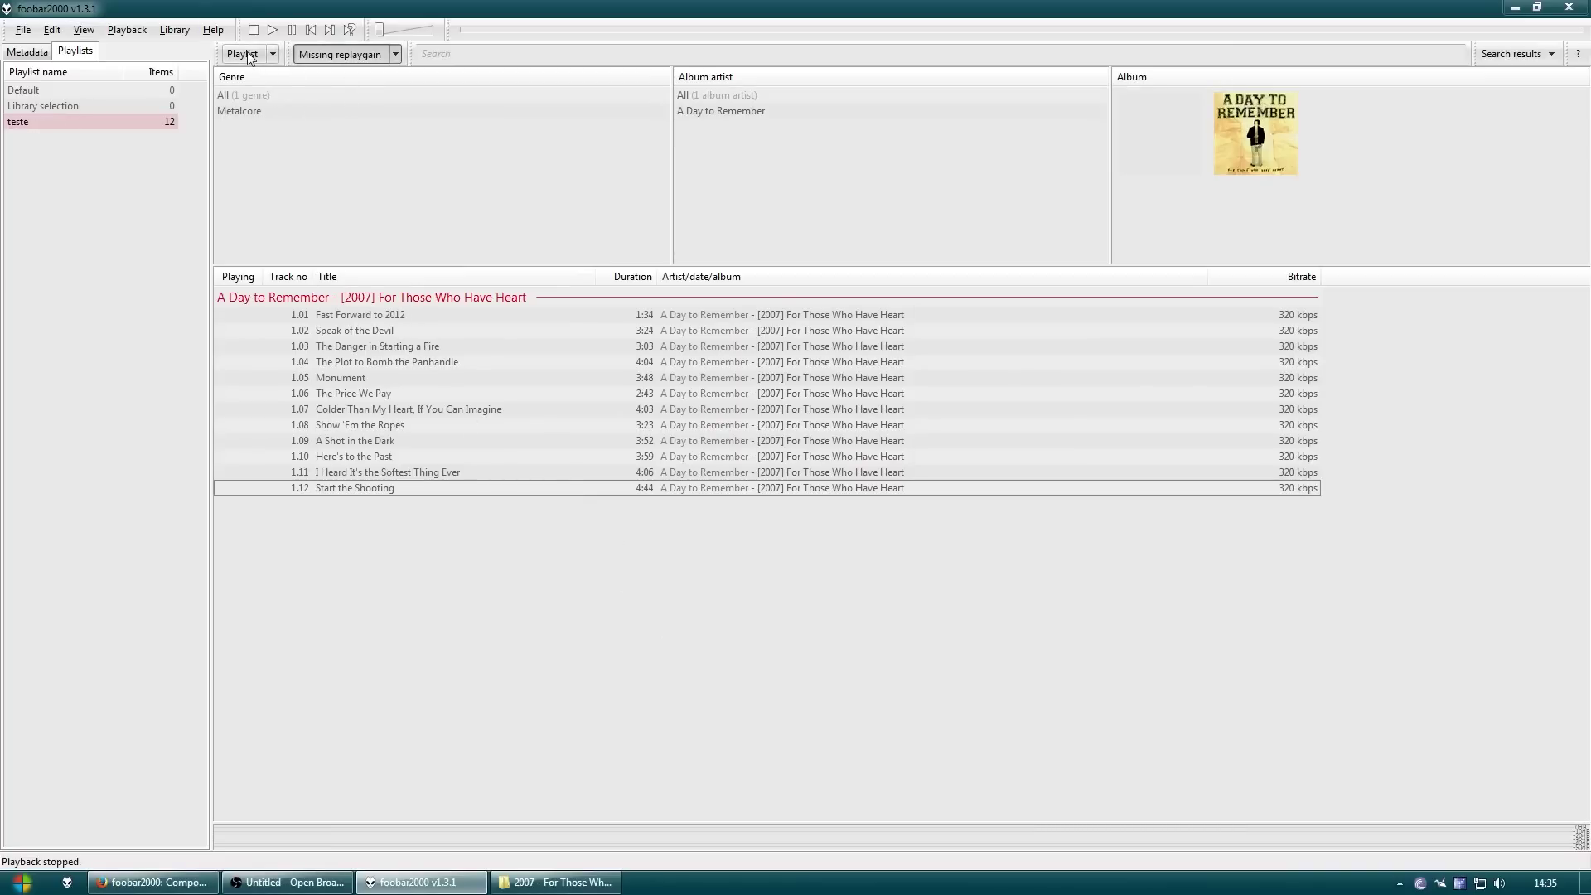
Start a ReplayGain scan of all "teste" tracks as albums (by tags), keeping the current Windows color scheme and suppressing further performance messages
drag(280, 288, 543, 646)
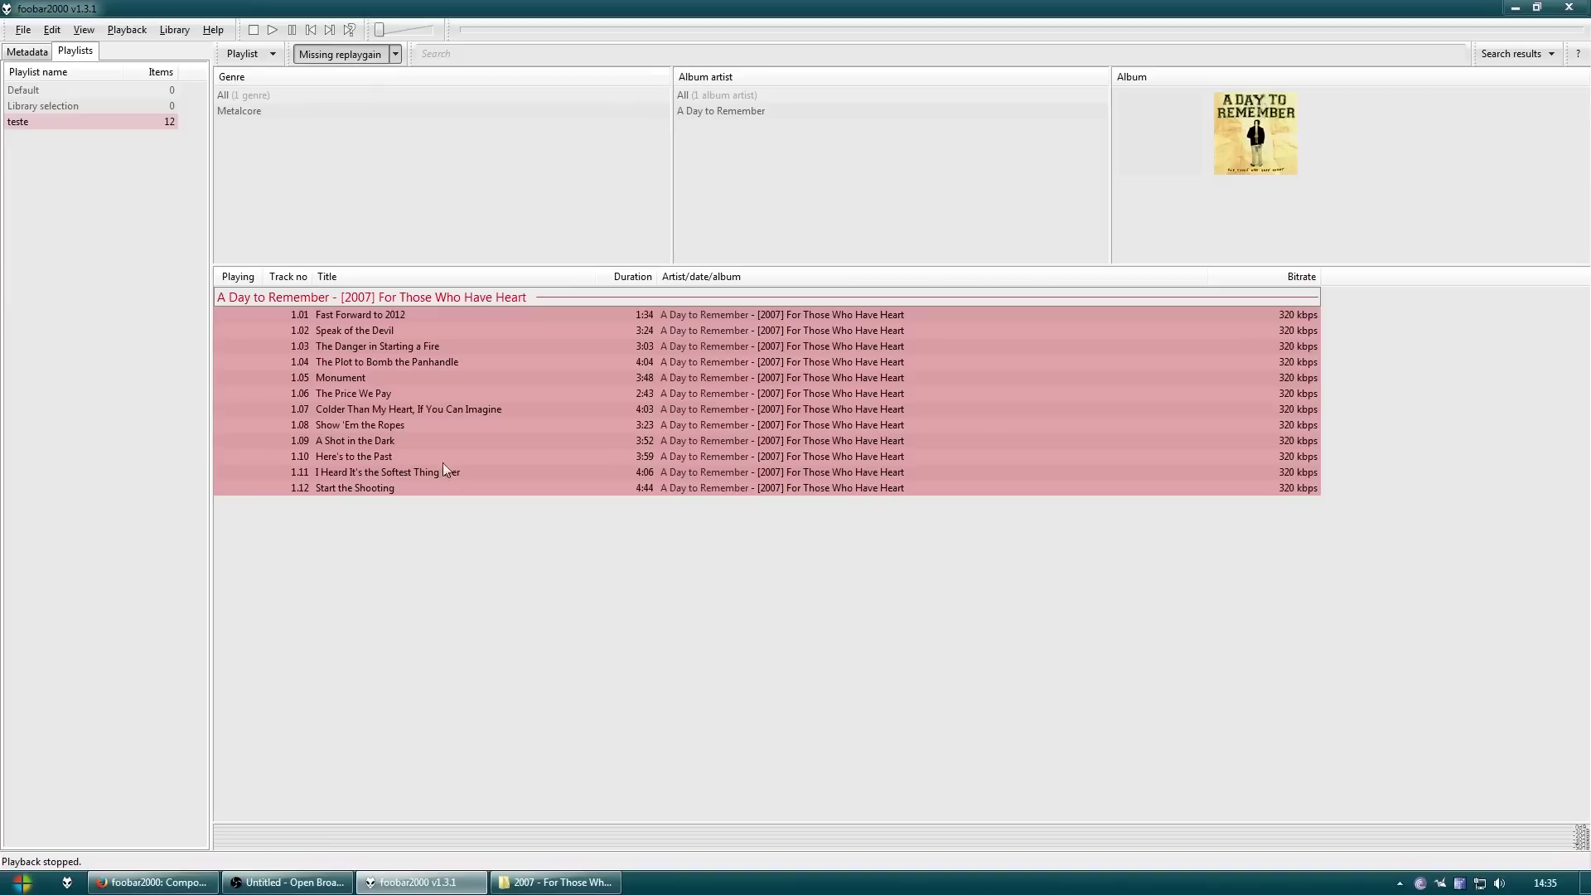
right_click(425, 384)
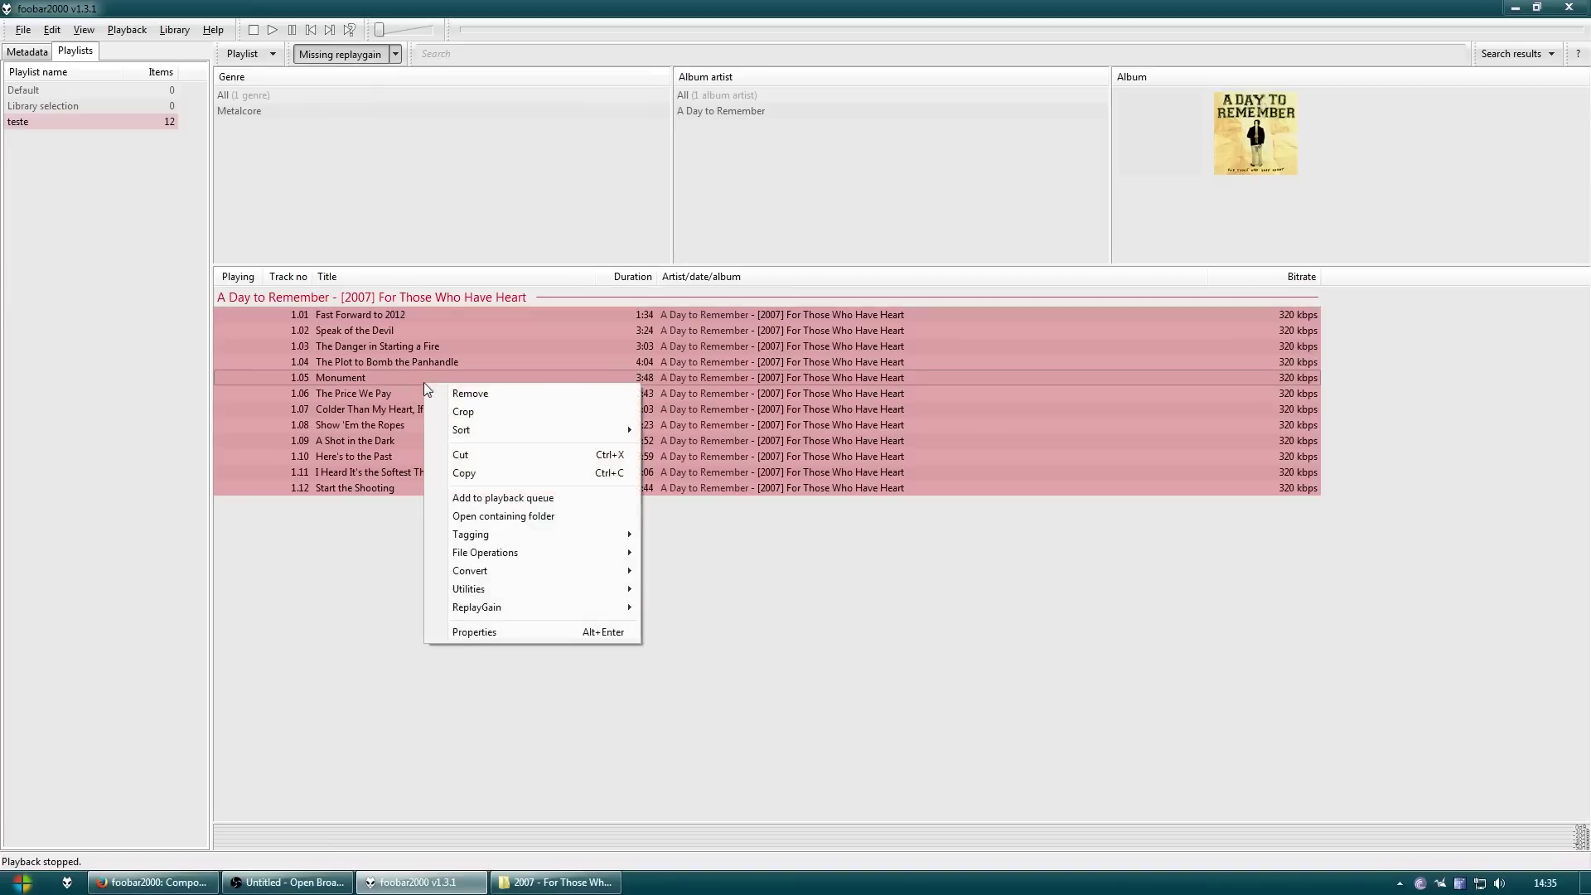
mouse_move(519, 601)
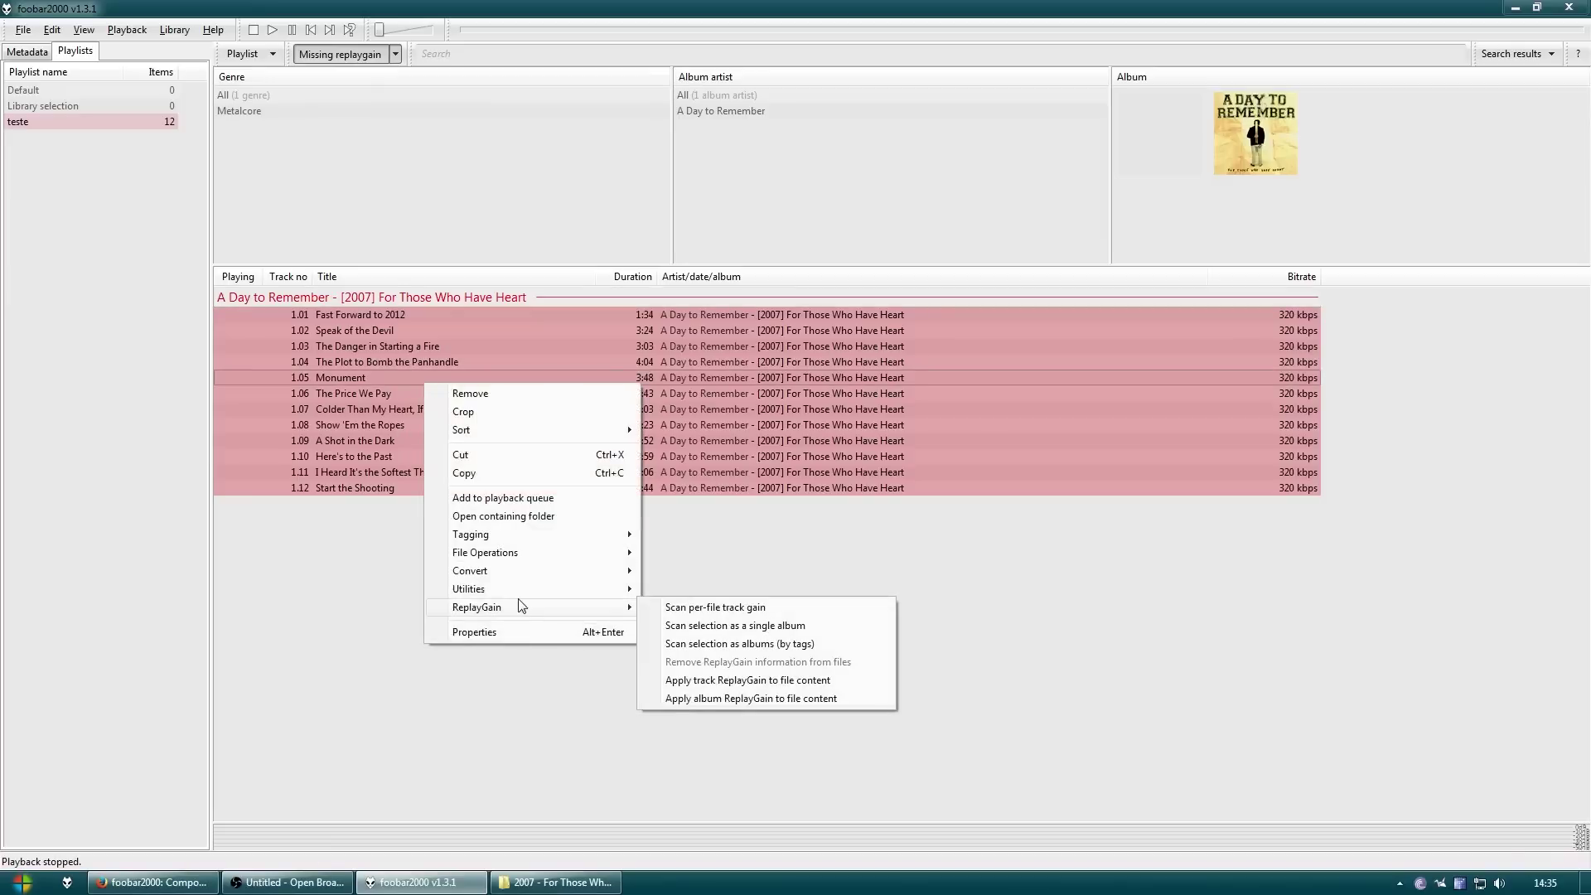
click(792, 645)
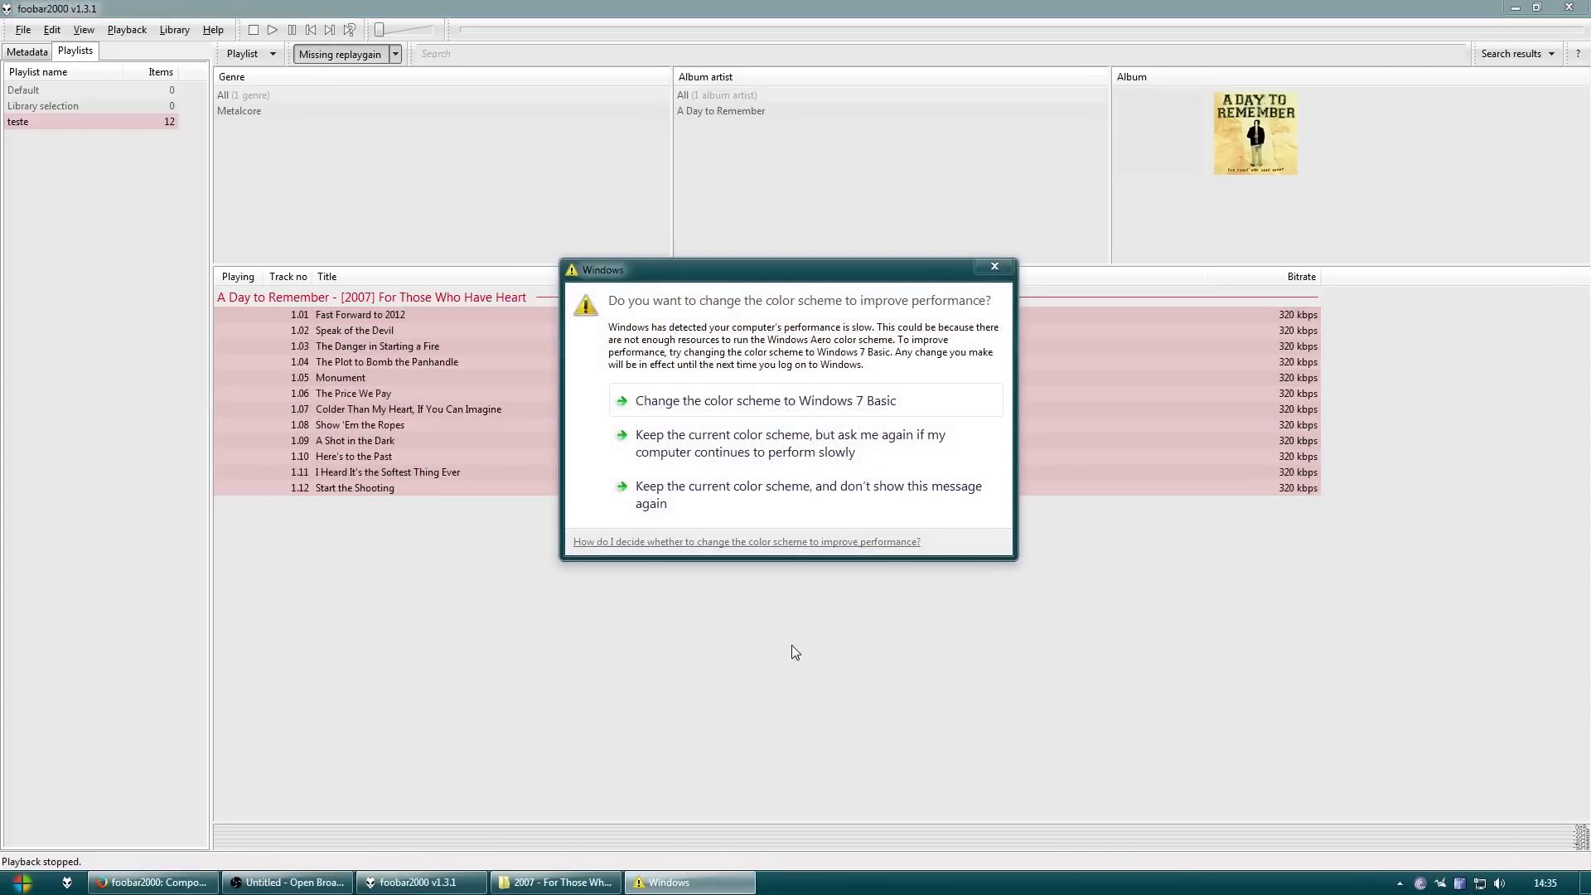
click(771, 507)
Scan the selected tracks for ReplayGain as albums (by tags) and update the file tags with the results
right_click(495, 419)
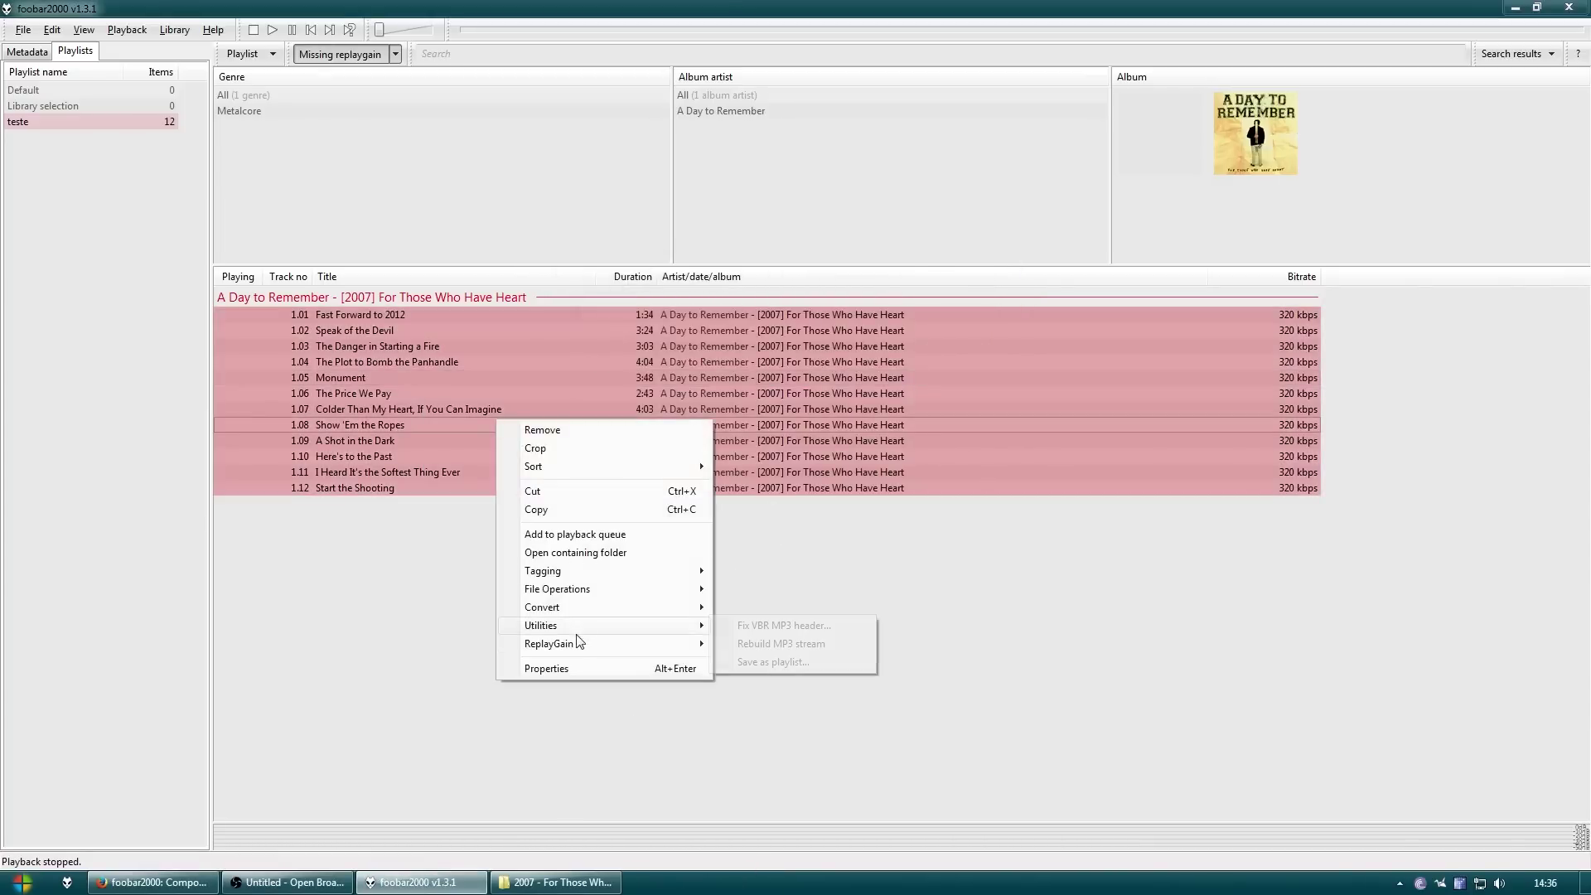
mouse_move(577, 643)
click(885, 683)
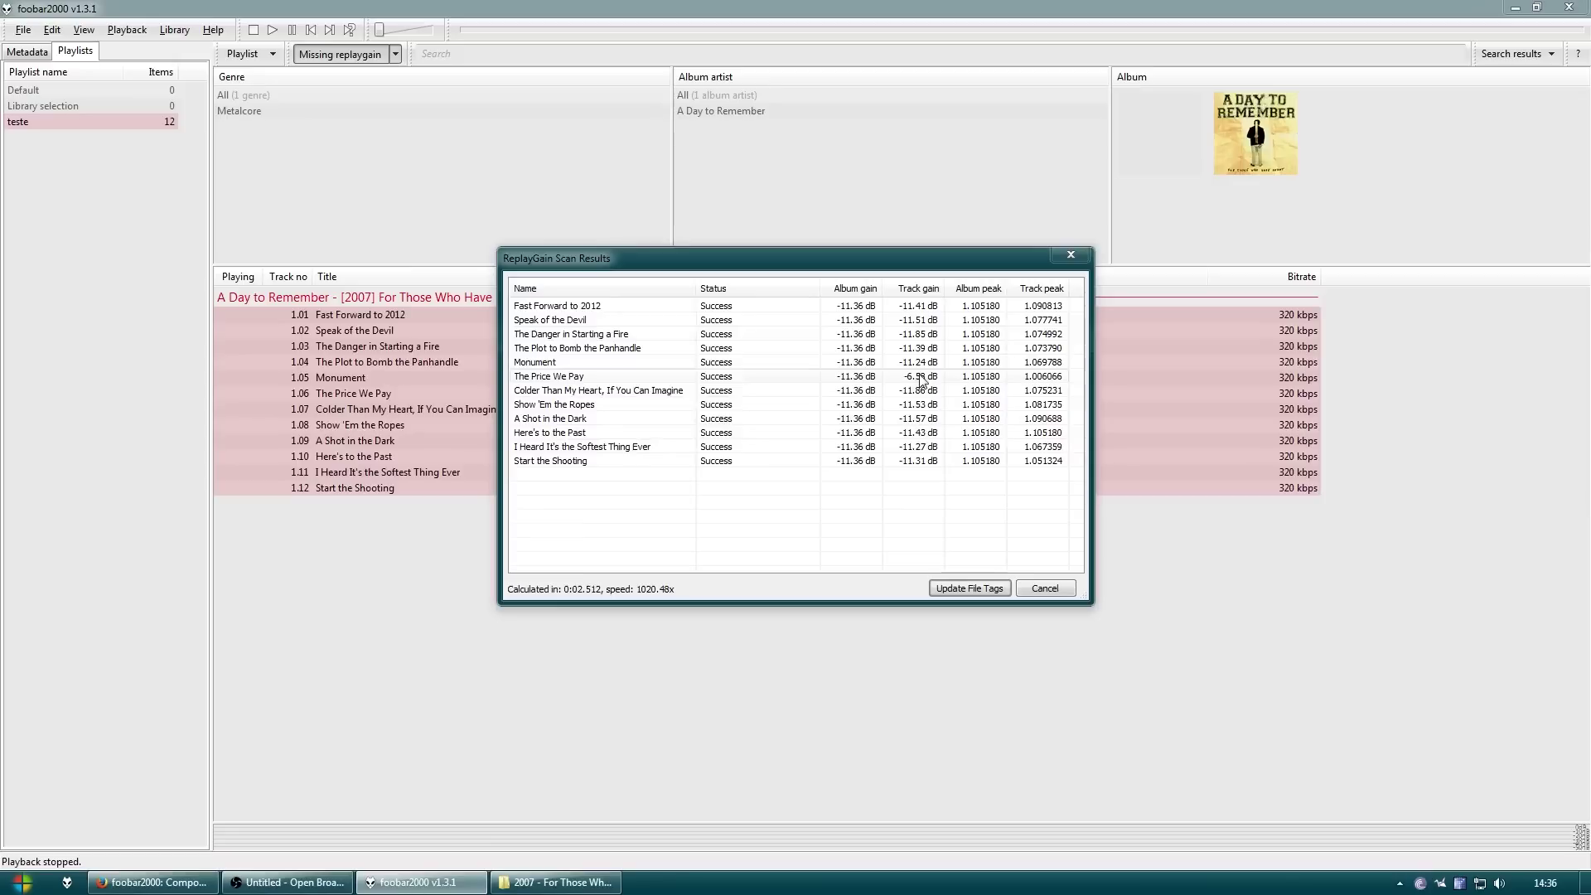
drag(747, 273, 836, 282)
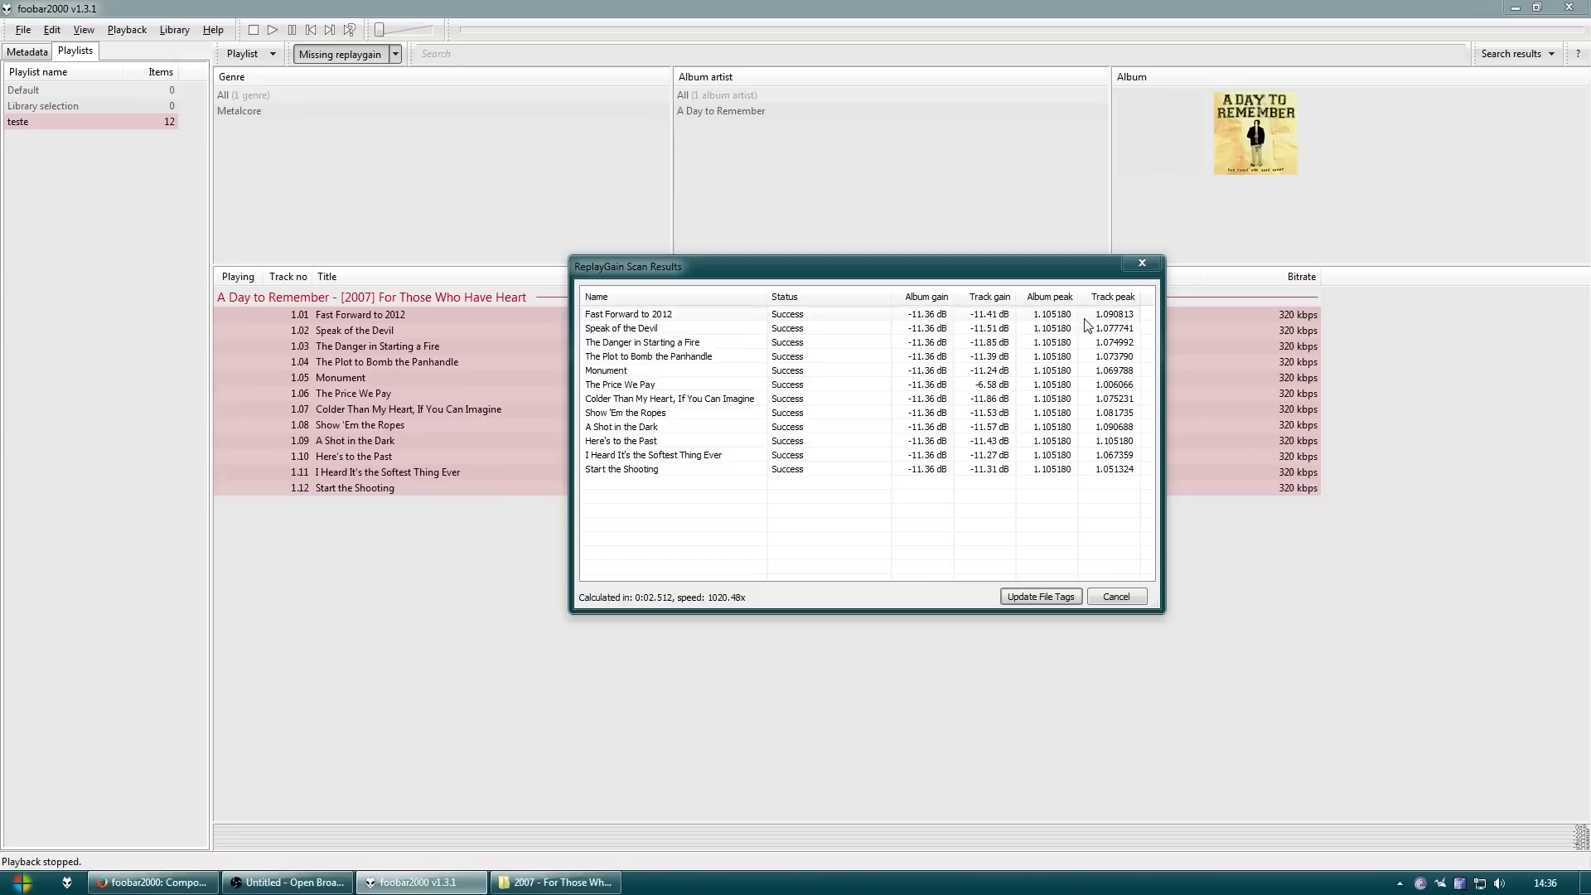
click(1040, 597)
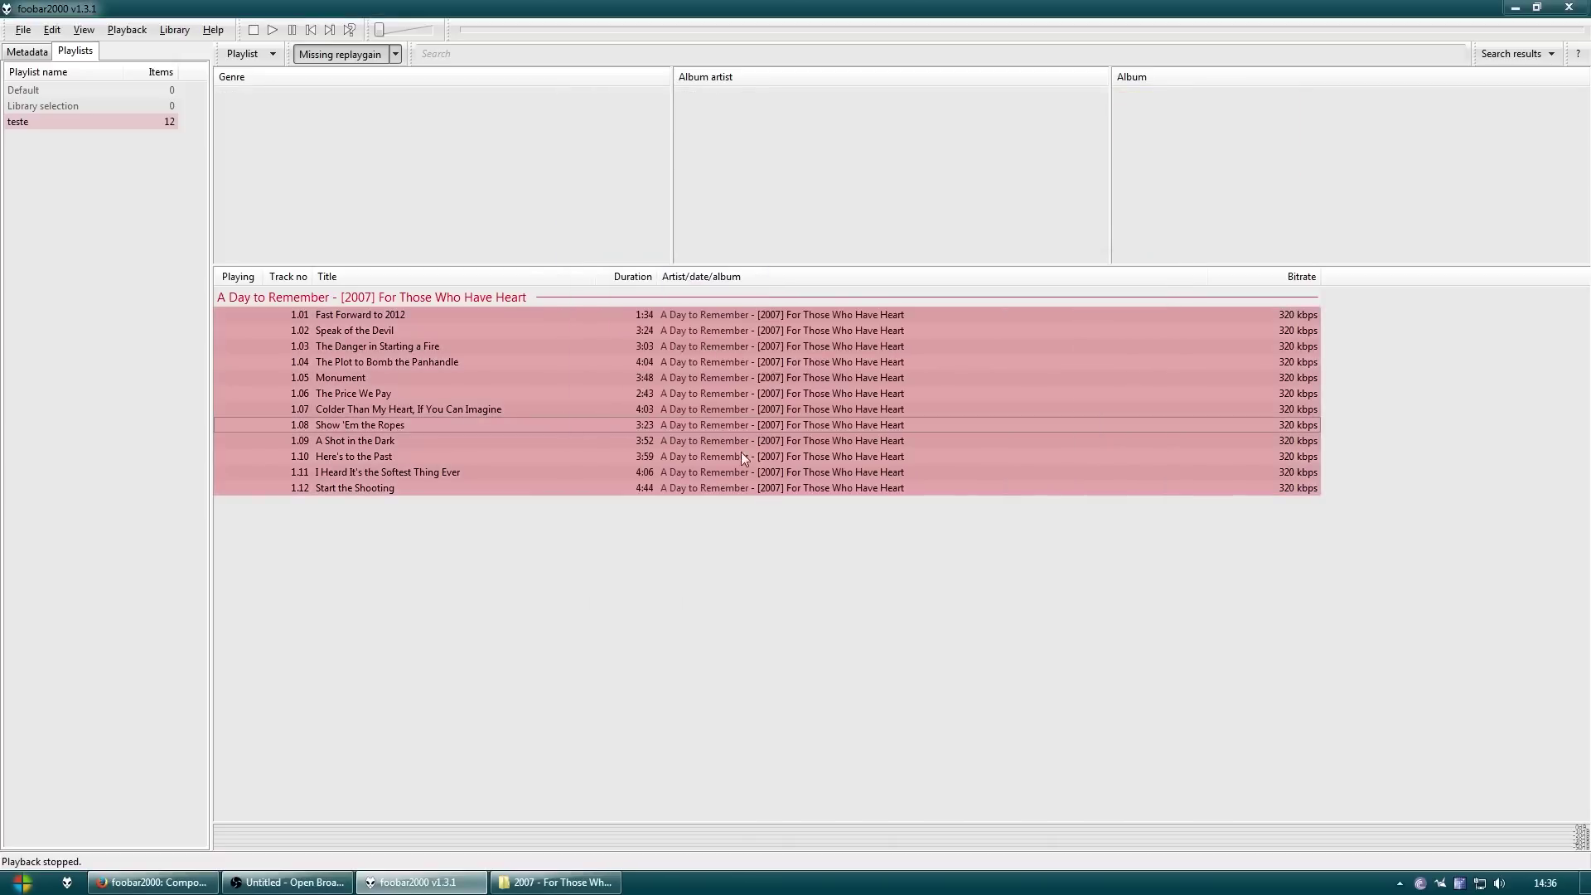
Check the ReplayGain metadata of several scanned tracks, including "The Danger in Starting a Fire" and "The Price We Pay"
click(406, 346)
click(25, 52)
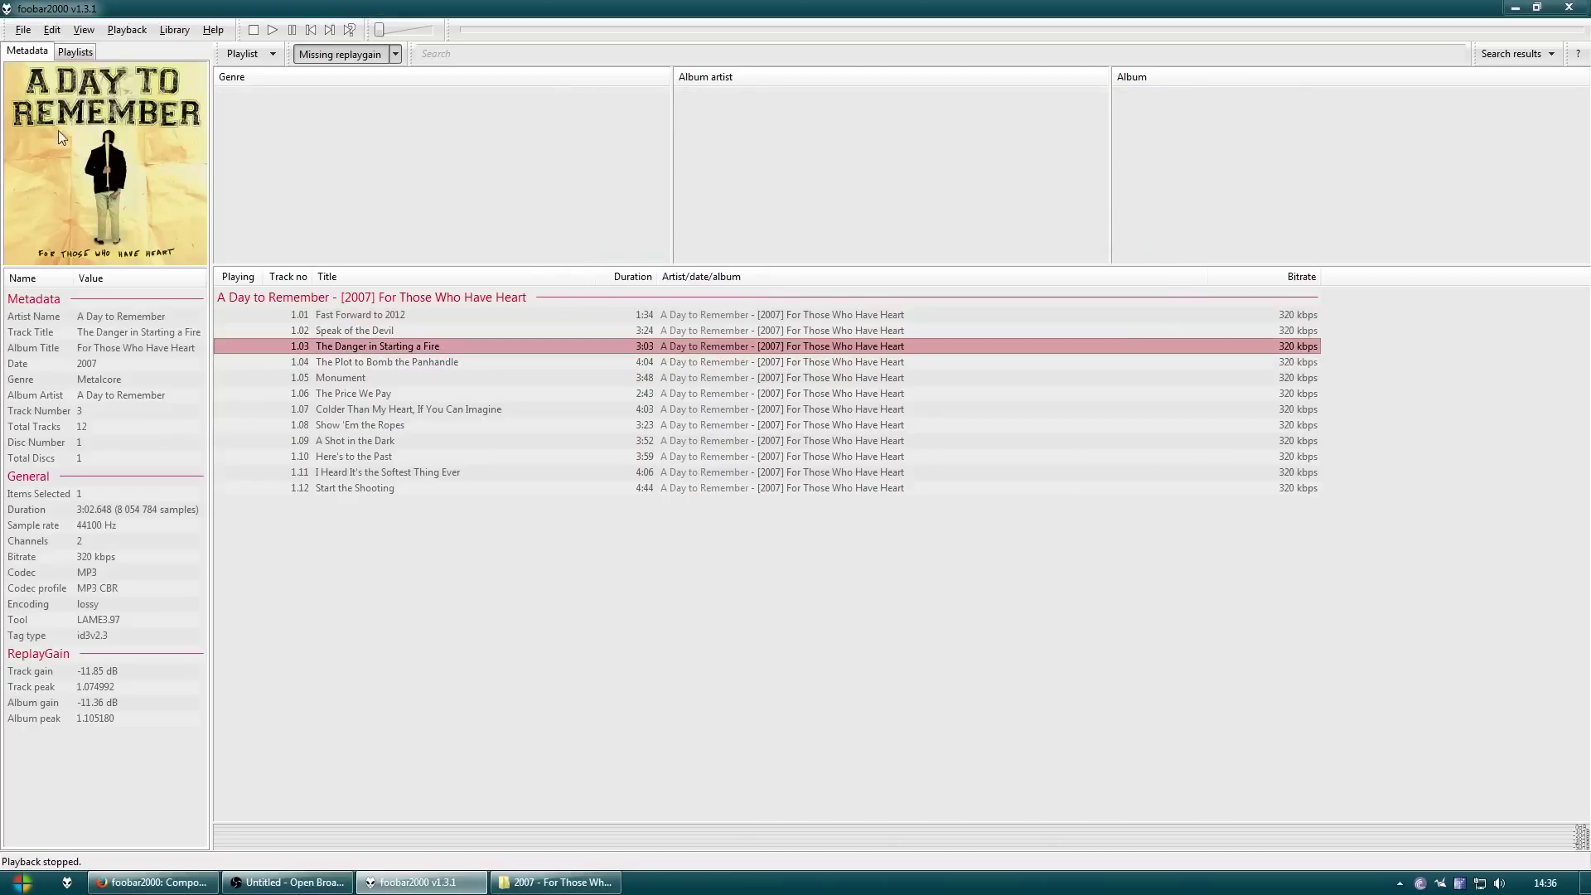
click(414, 394)
click(435, 472)
click(443, 393)
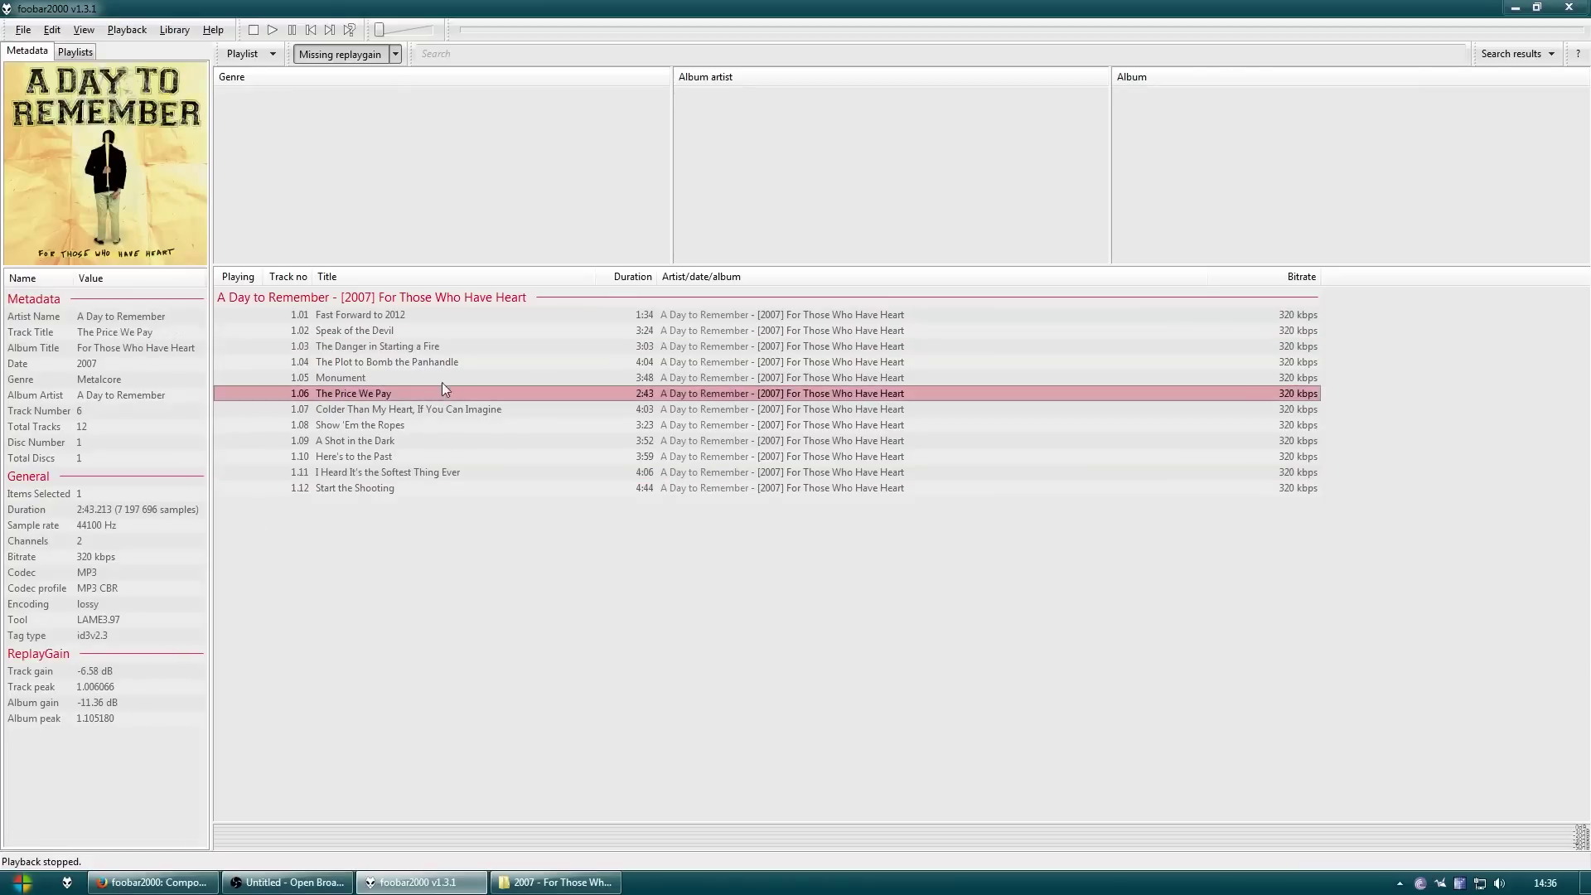
Open the Library selection playlist, switch the search source to Library, and show the albums of album artist A Day to Remember
click(76, 51)
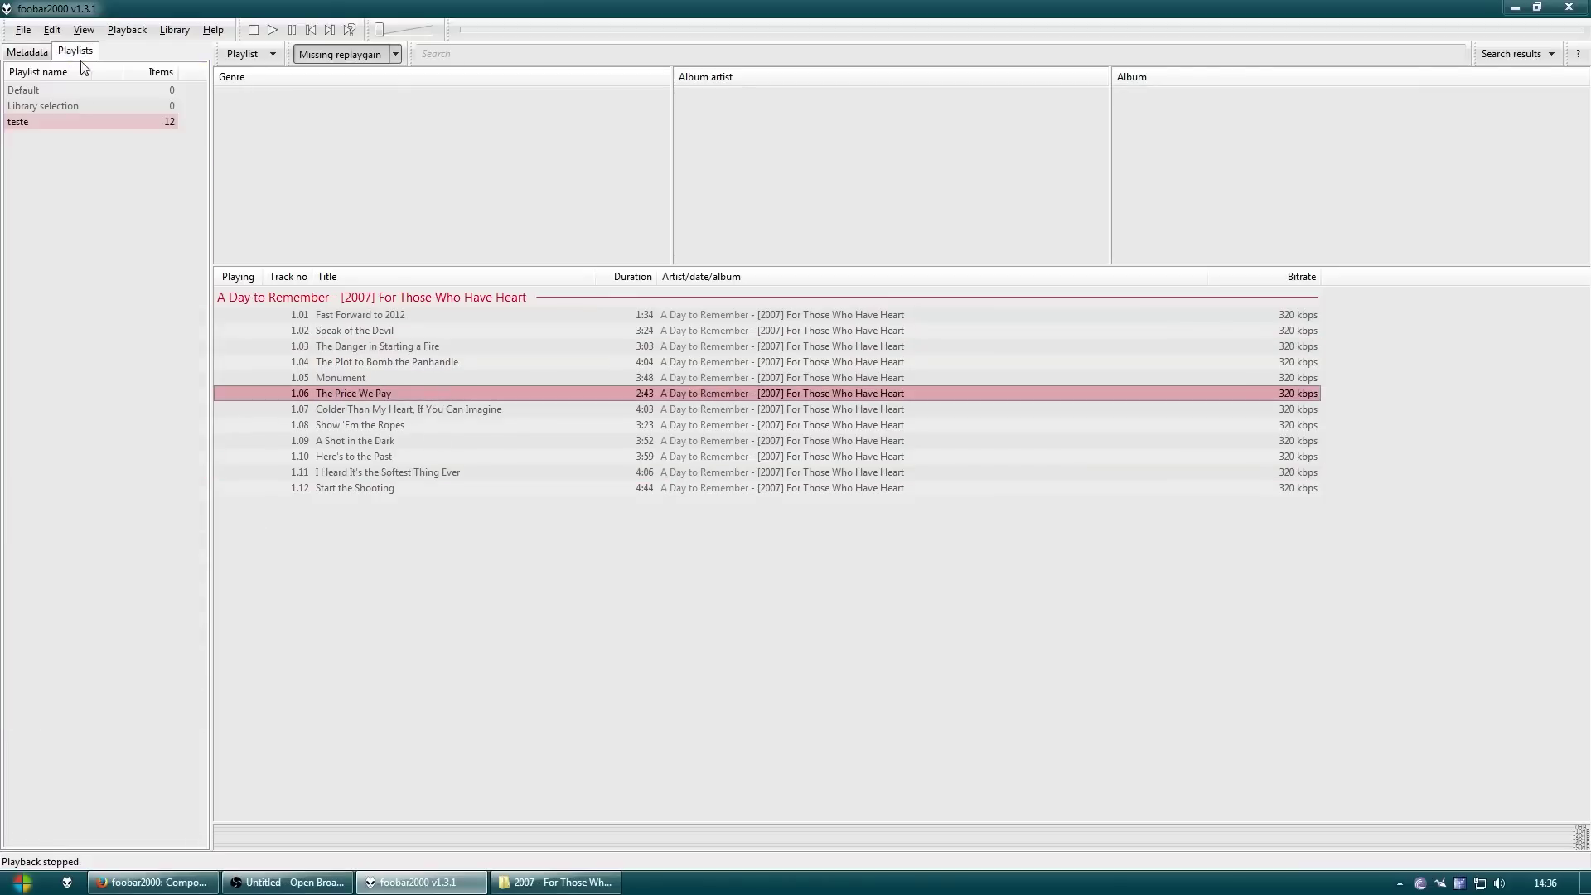
click(64, 107)
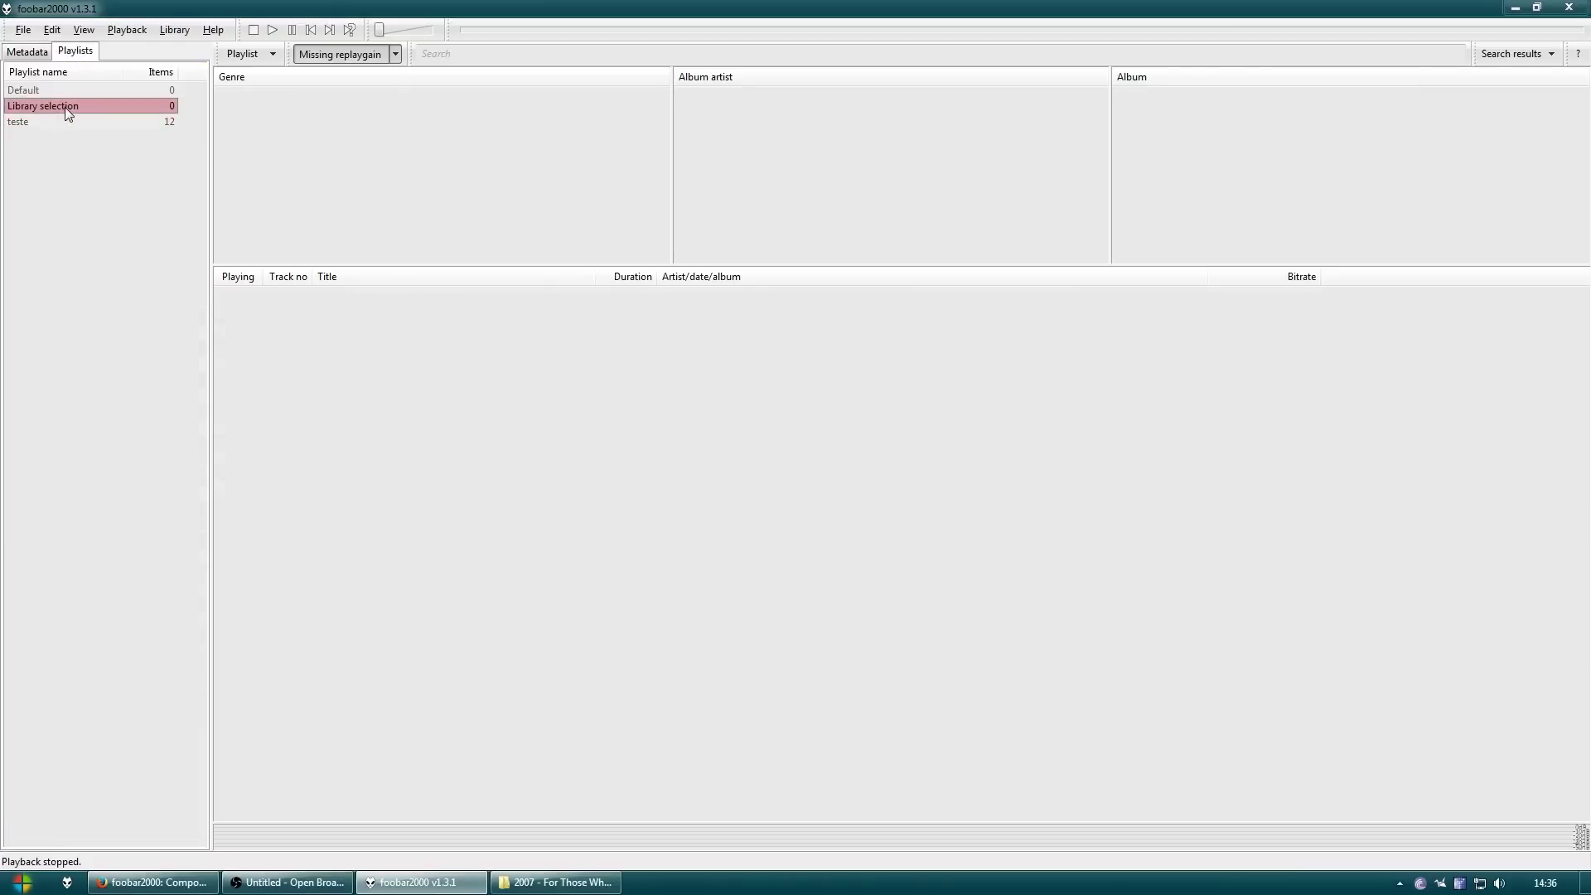
click(258, 59)
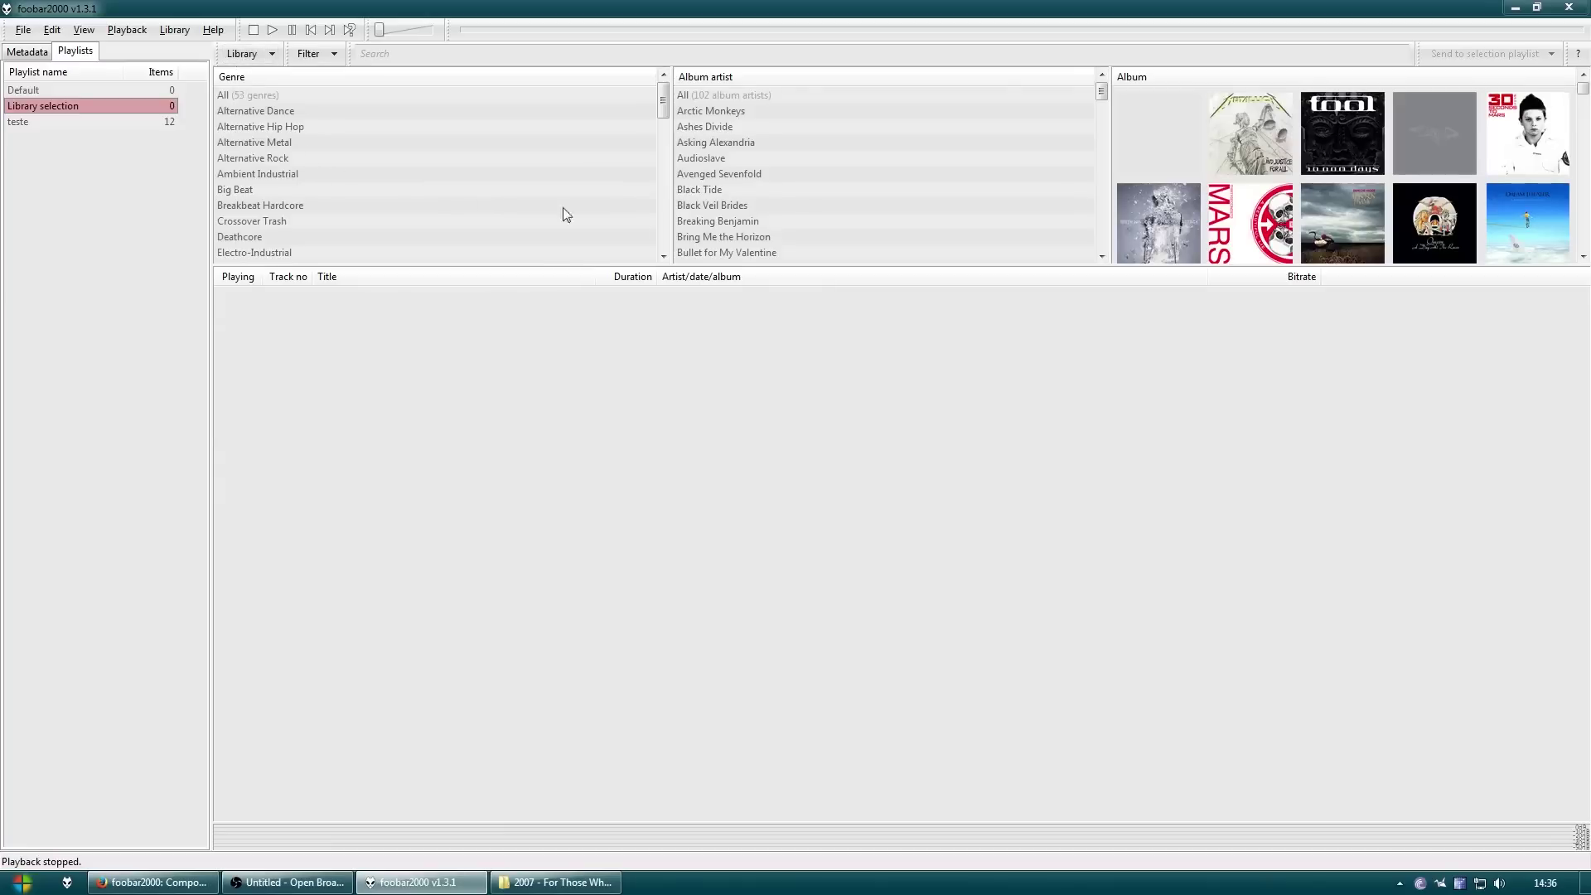
scroll(754, 213, down, 3)
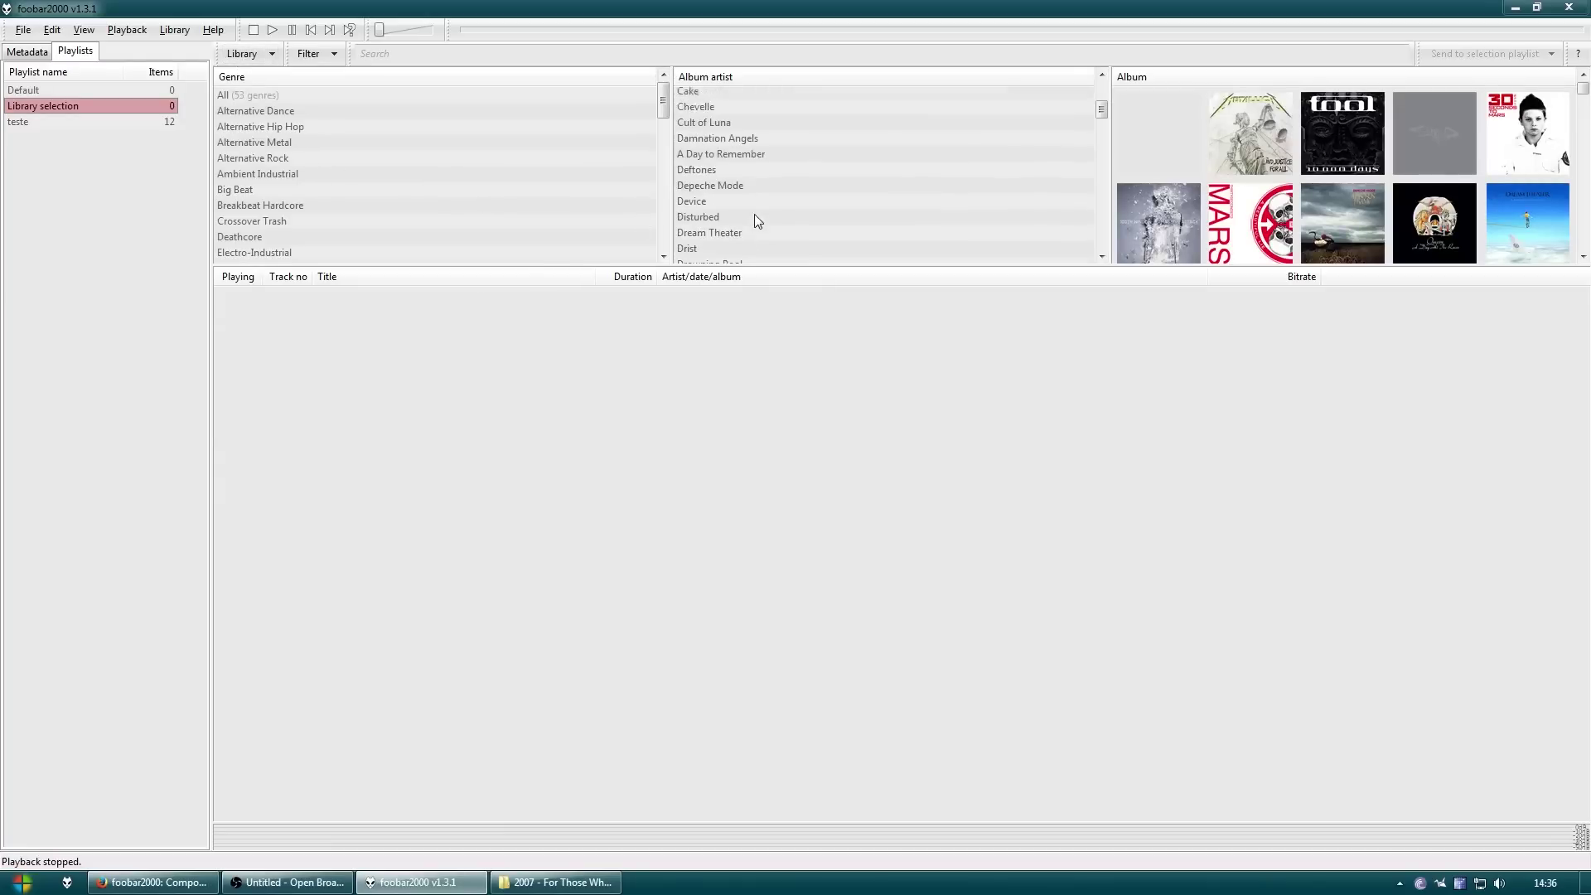
click(759, 236)
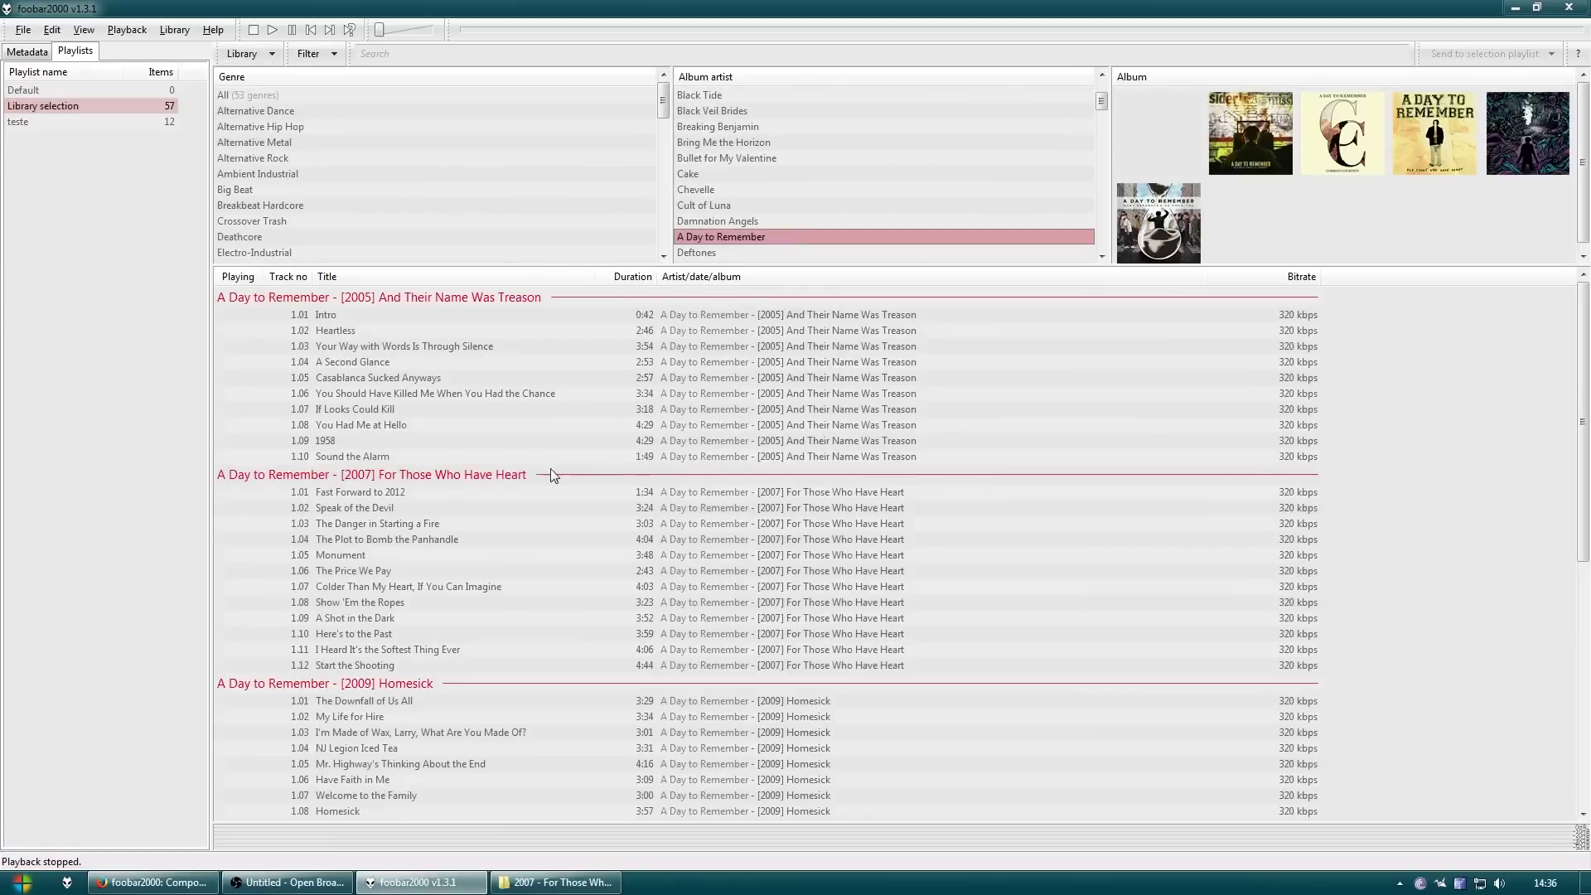
Compare the ReplayGain metadata of "The Price We Pay" in the Library selection and teste playlists
scroll(454, 399, down, 2)
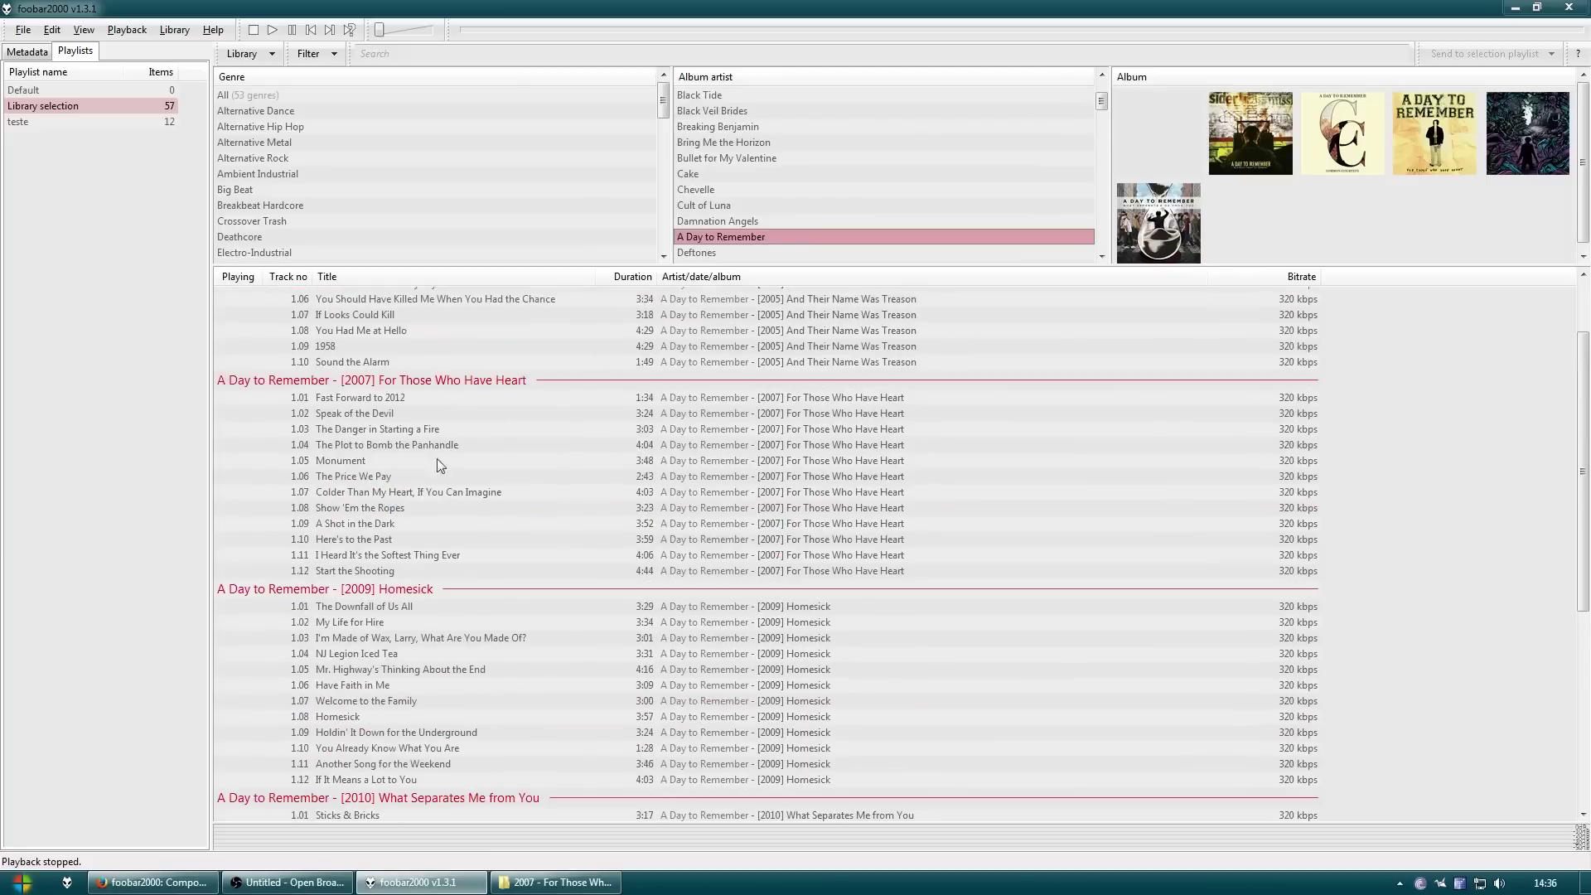
click(406, 479)
click(26, 52)
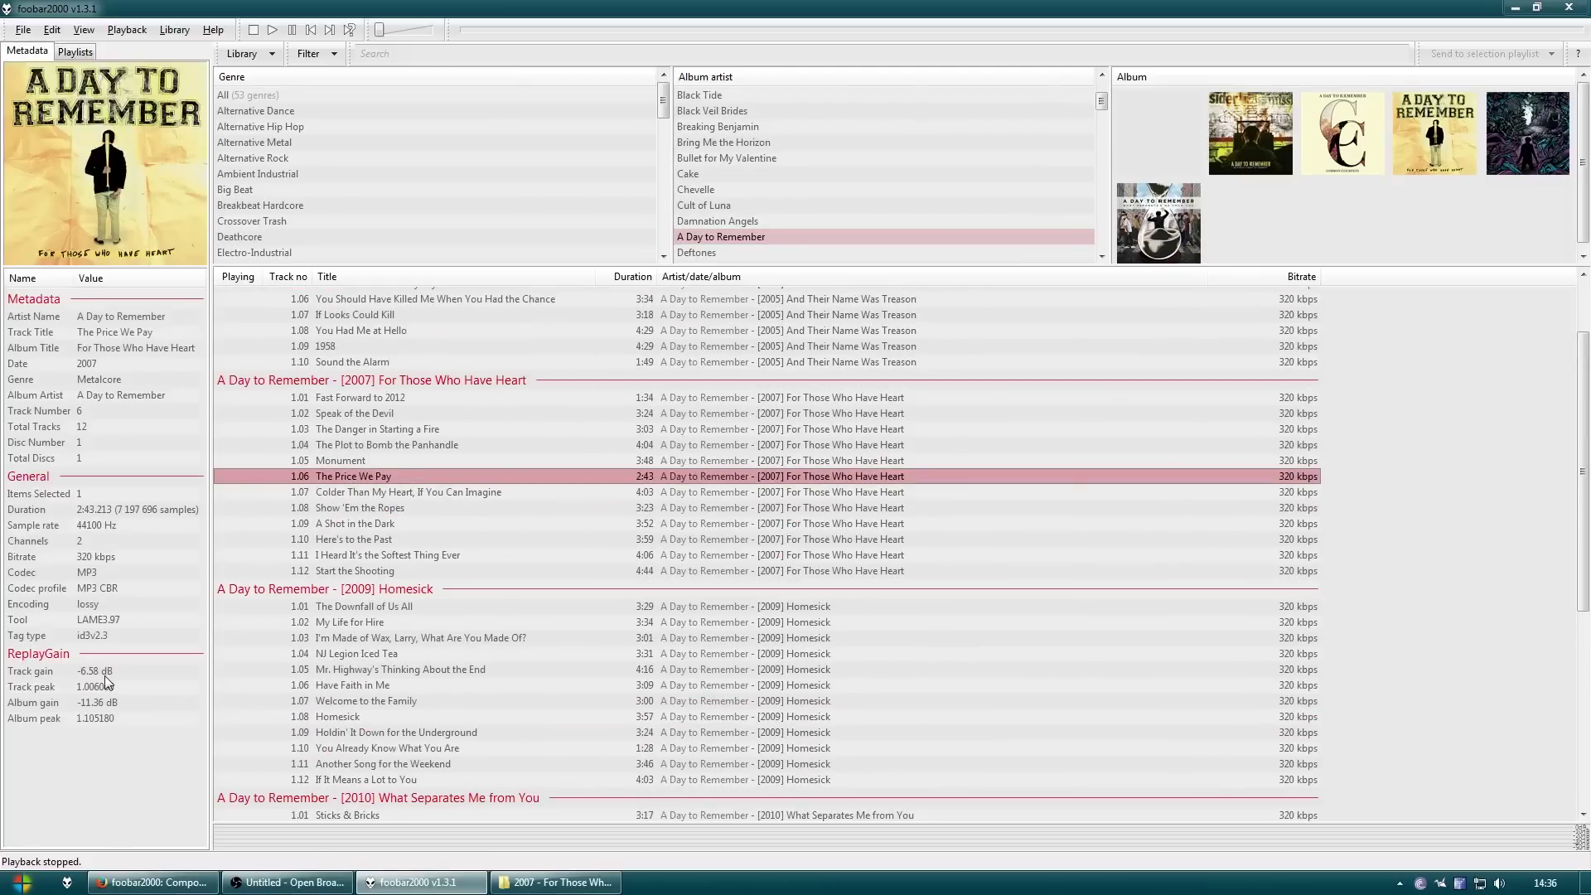
click(79, 53)
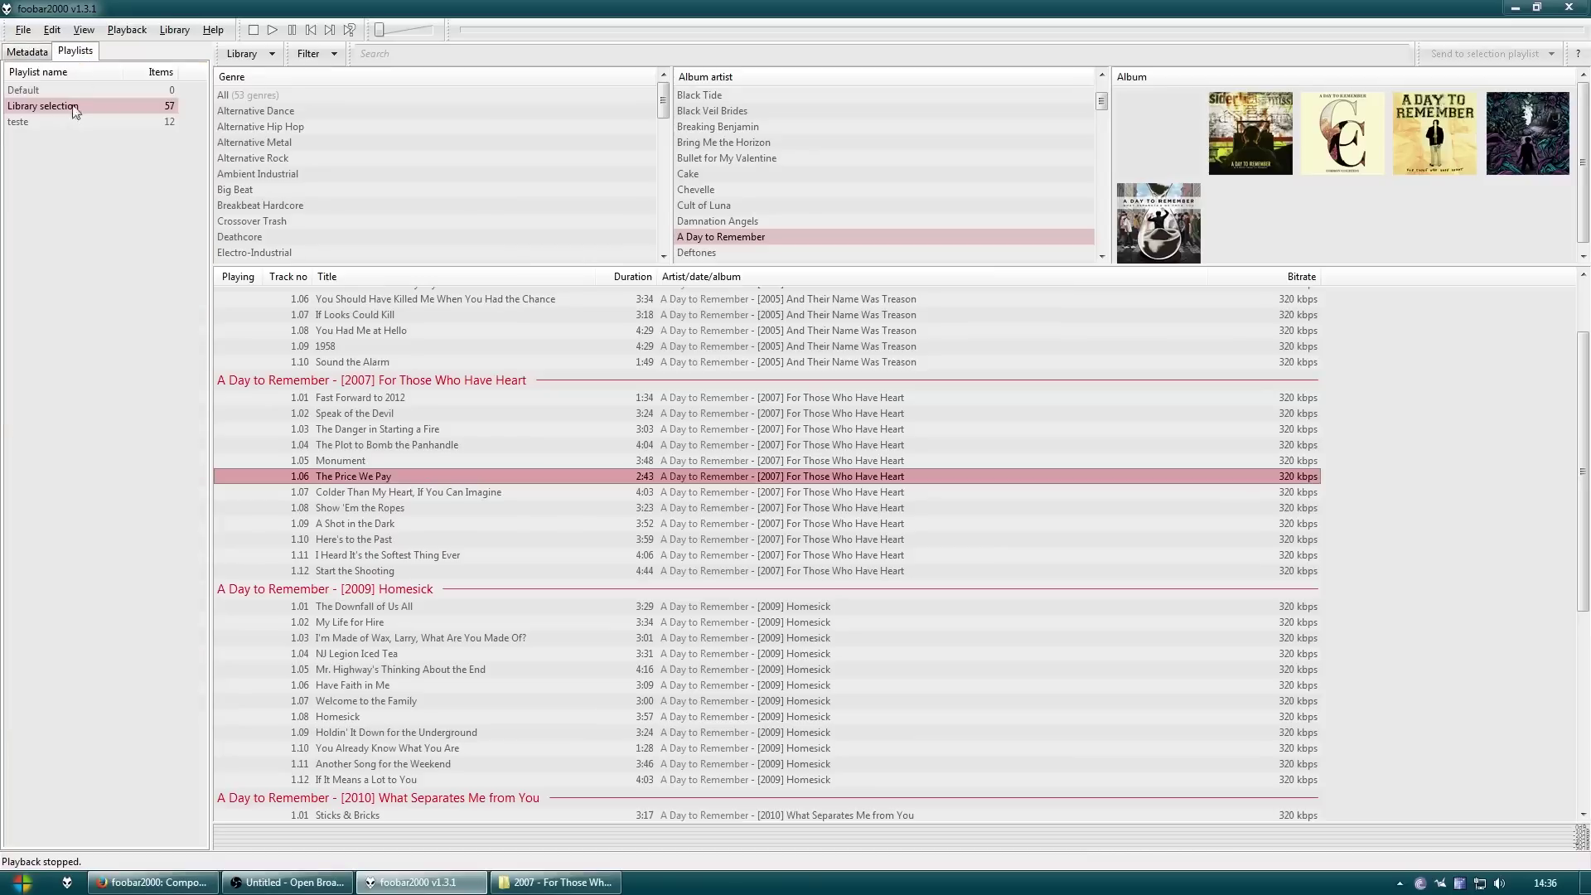
click(66, 121)
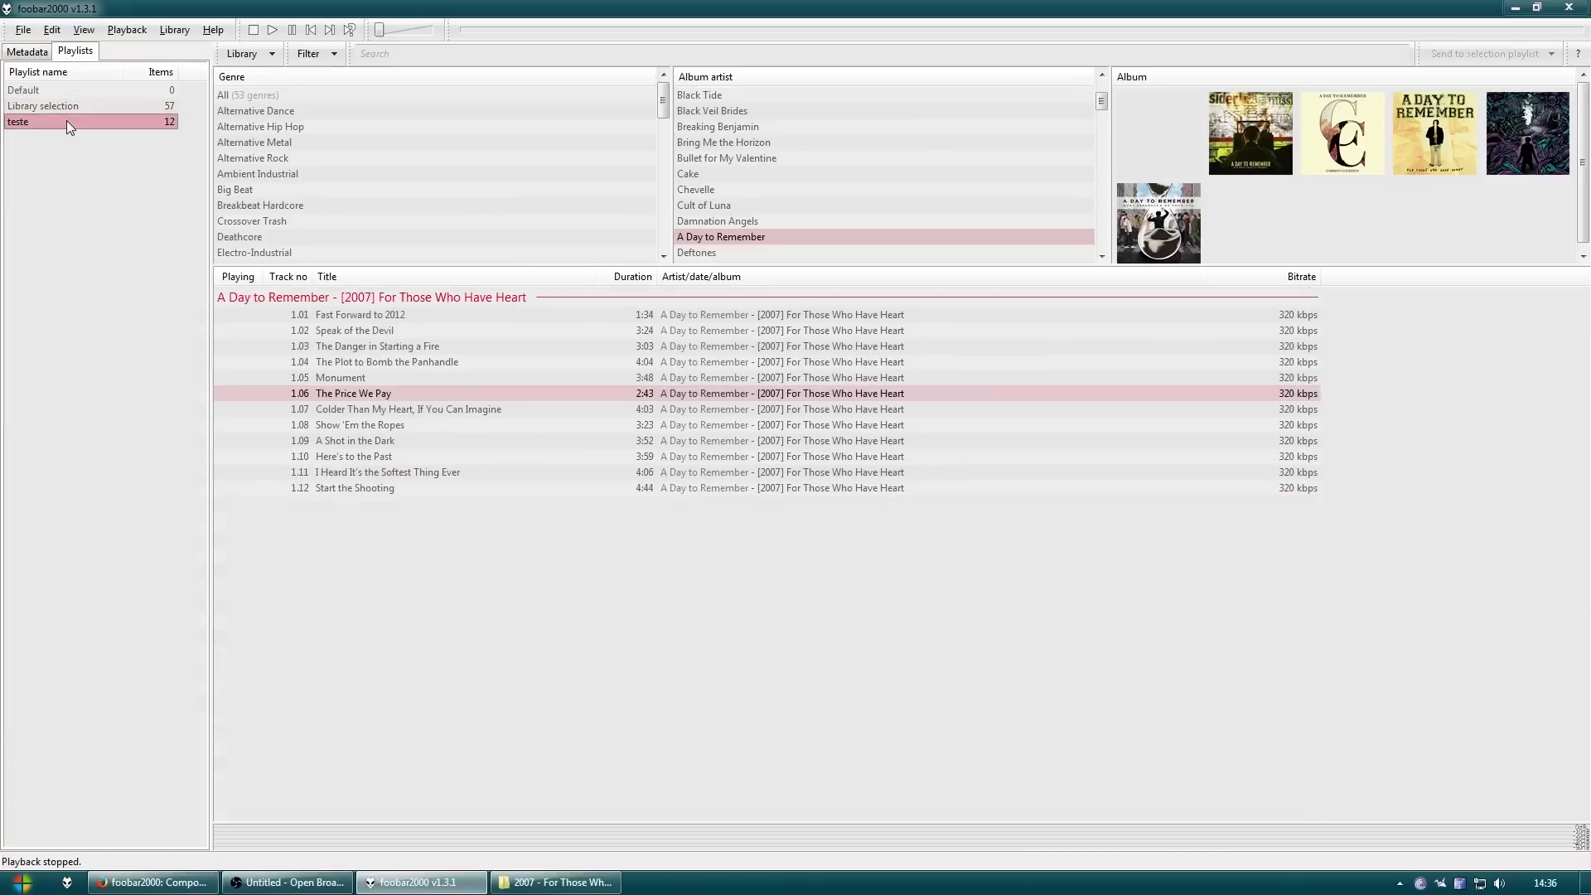
click(39, 55)
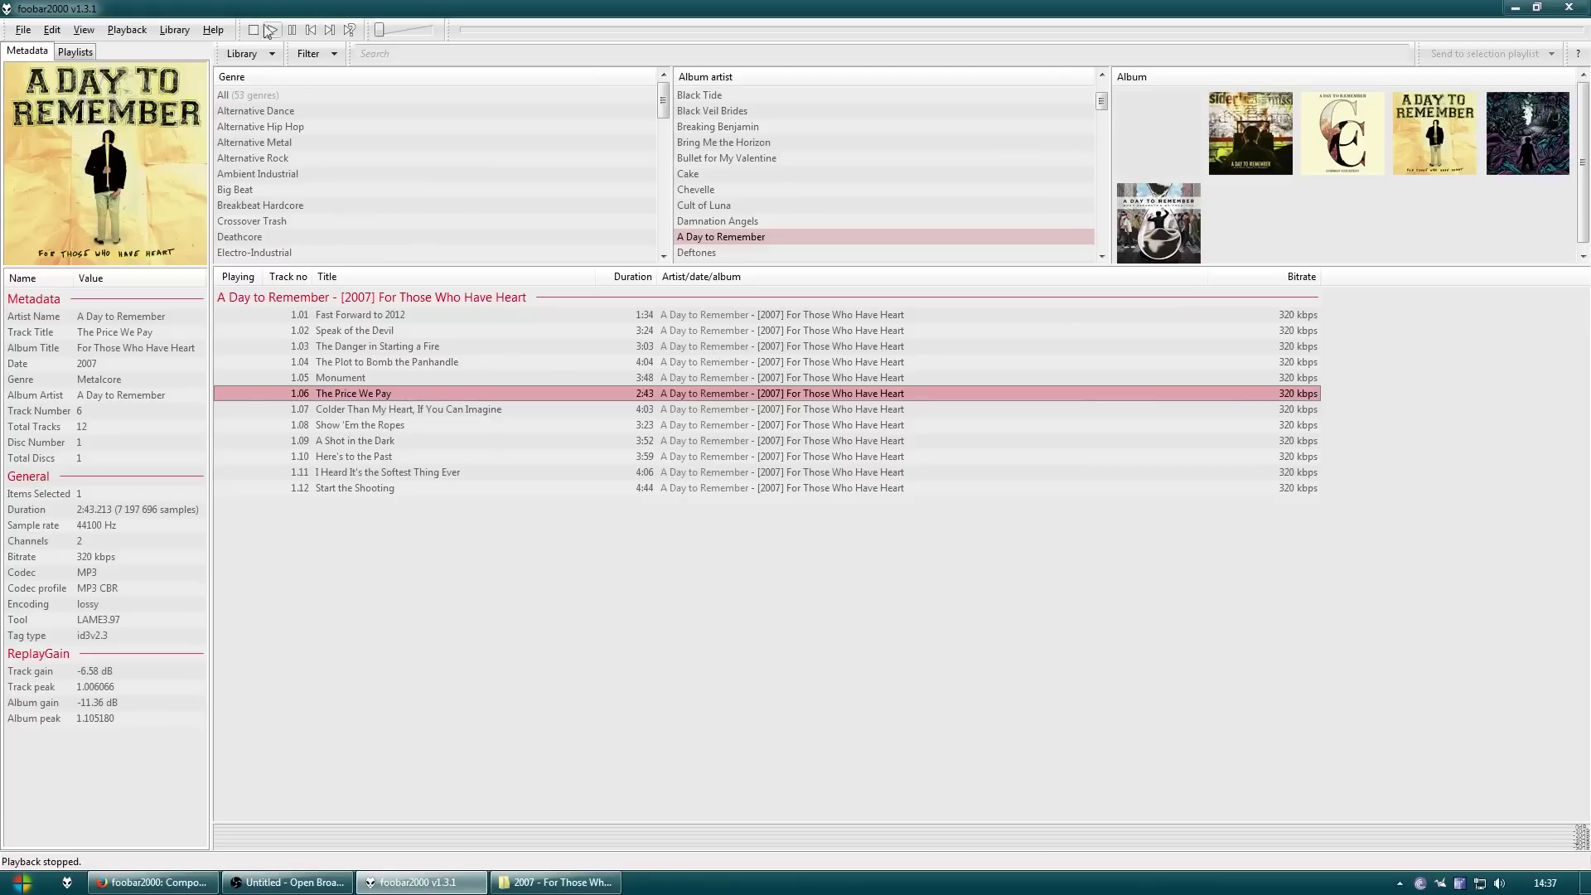
Select all tracks of the teste playlist and open the Colors and Fonts preferences page
click(650, 600)
drag(574, 584, 406, 313)
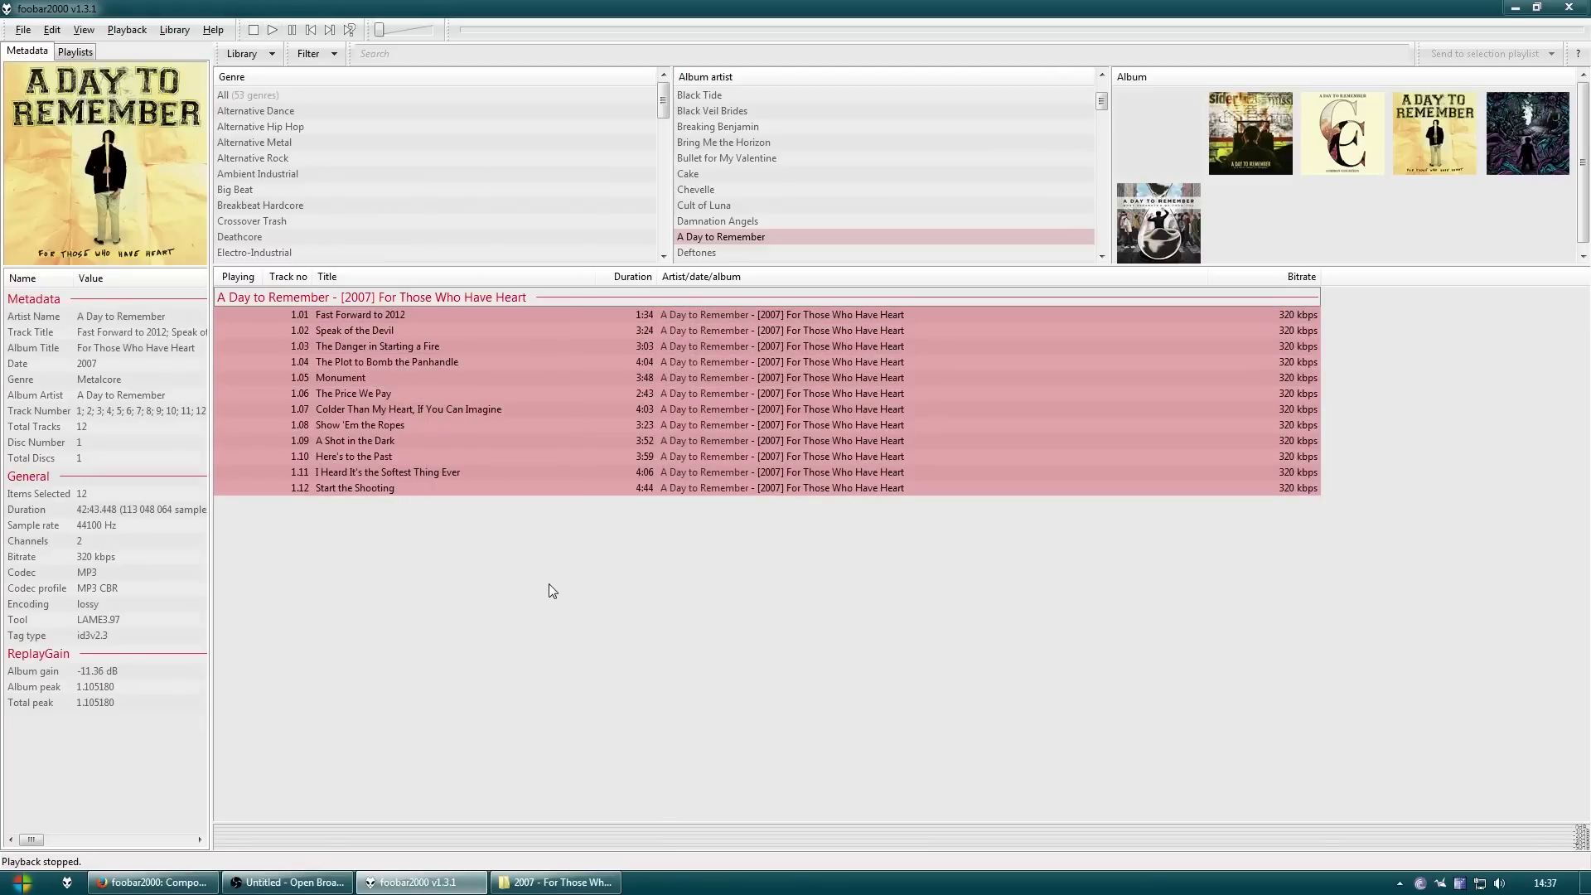
click(548, 584)
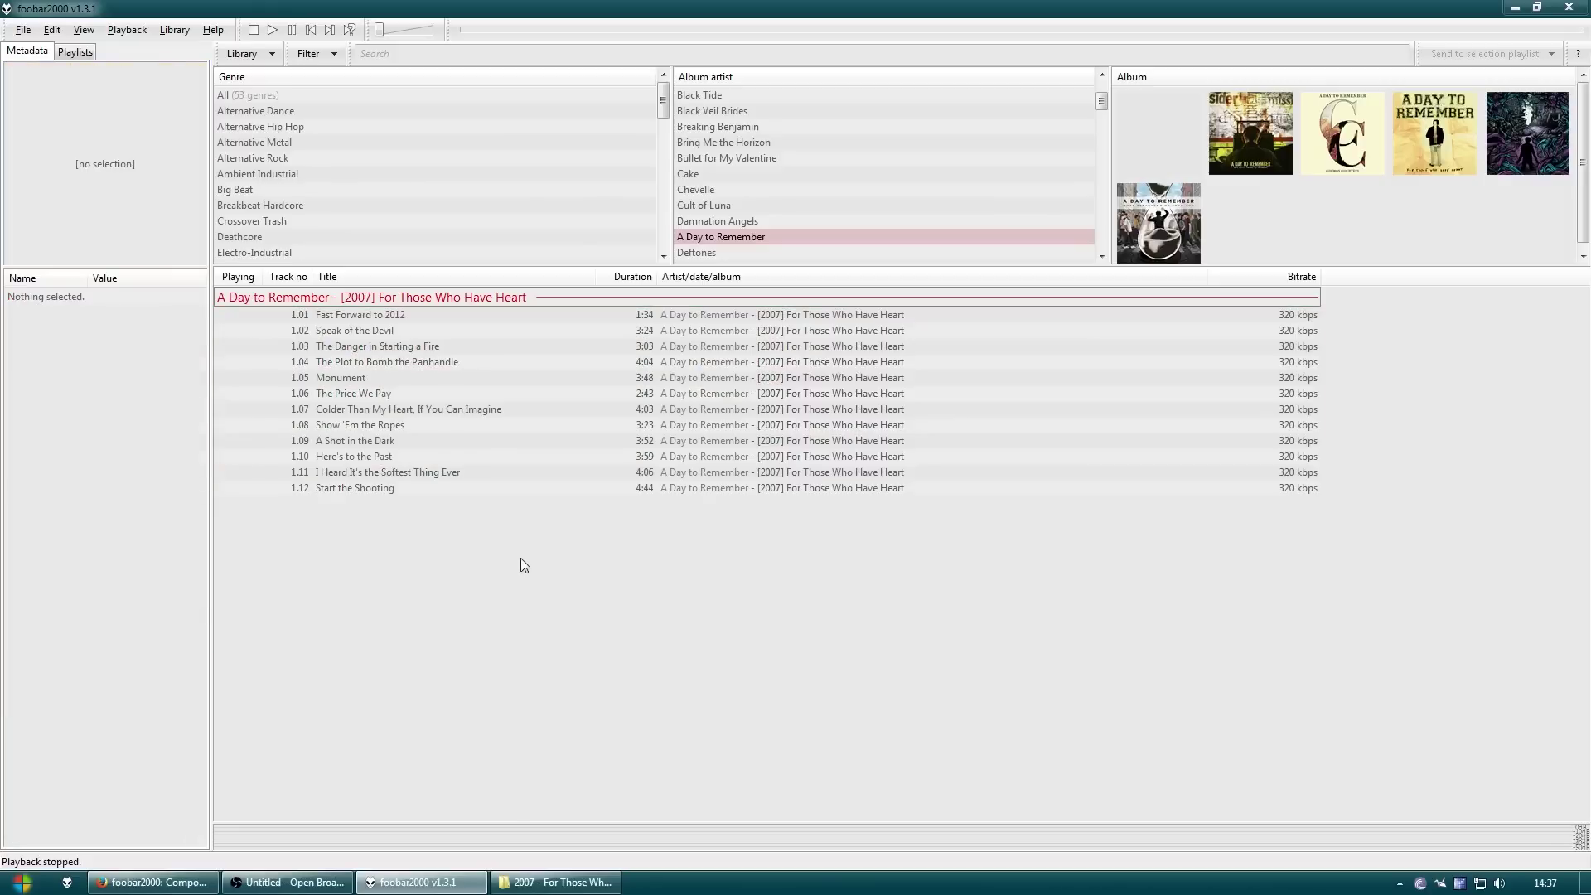
drag(521, 559, 365, 305)
click(23, 29)
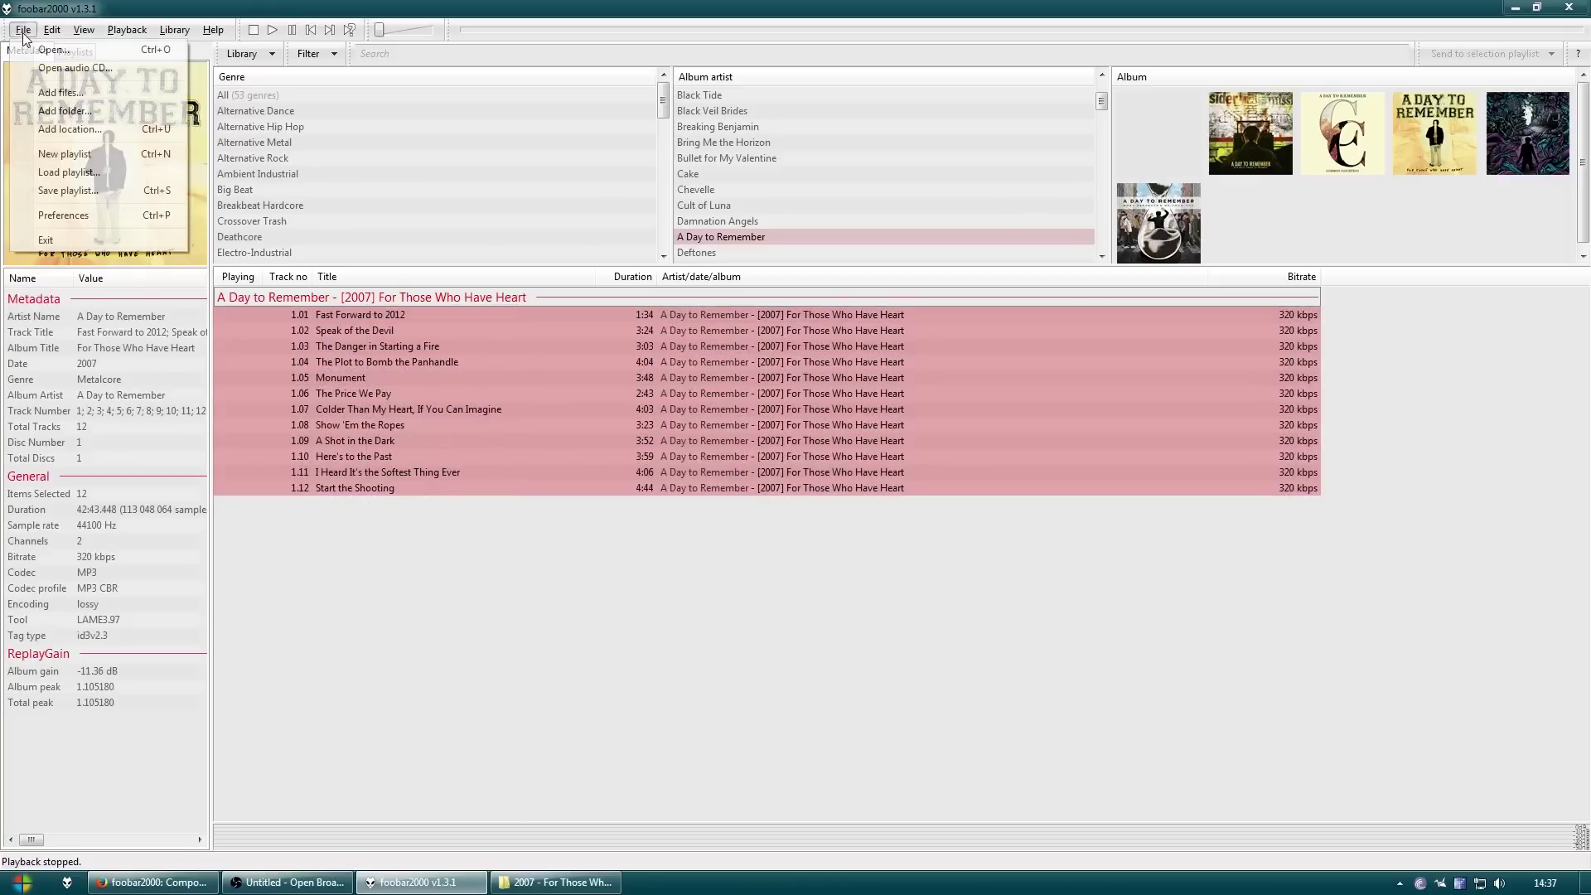
click(83, 216)
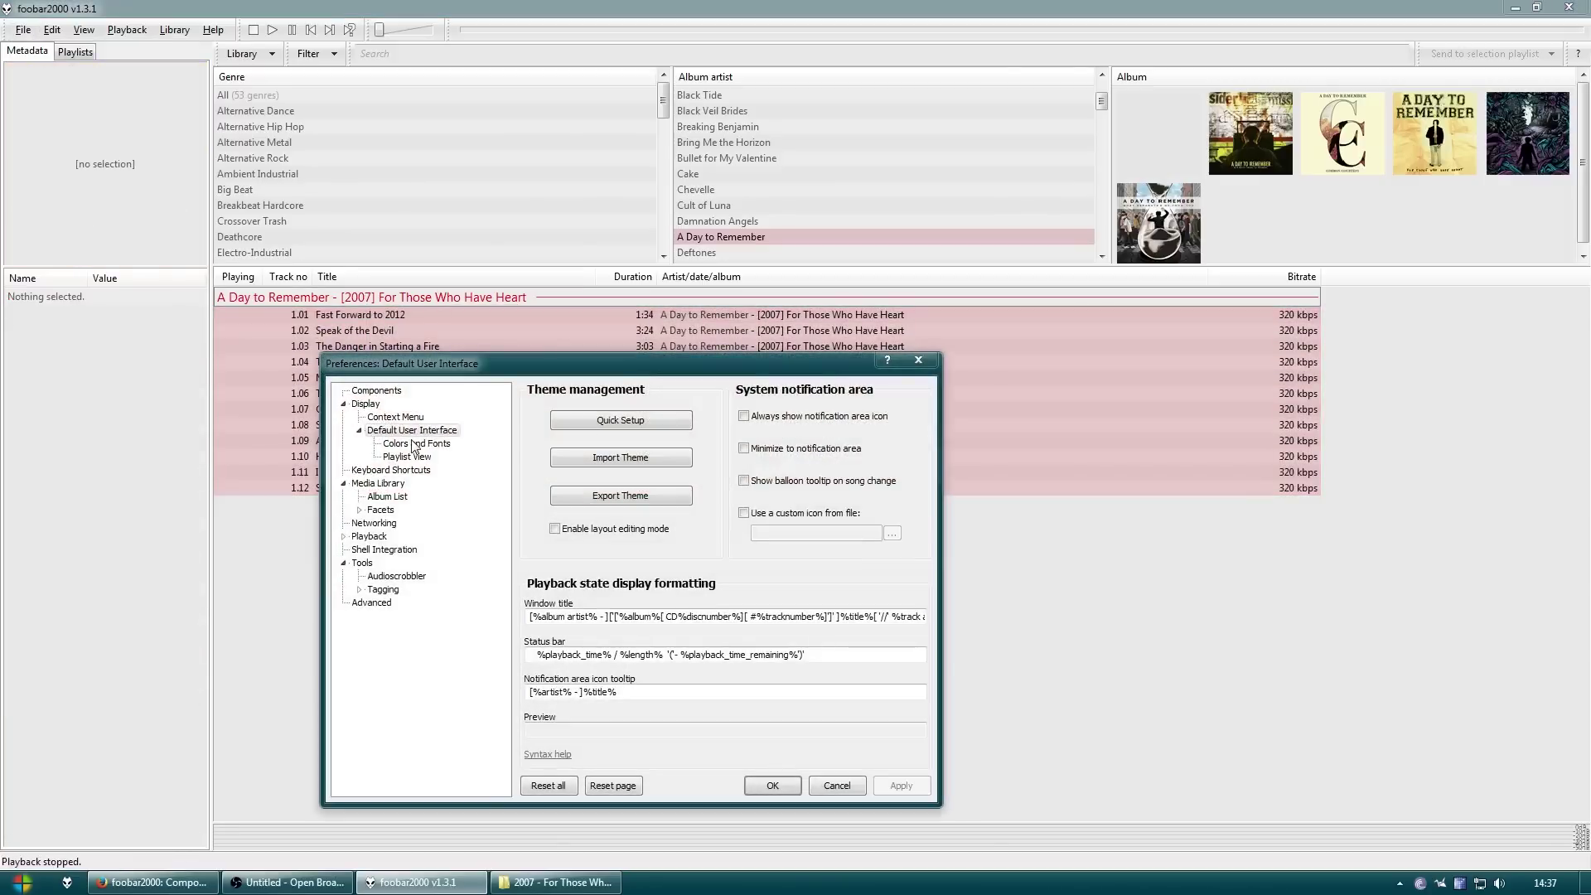
click(415, 443)
Change the interface's Selection color to a light cyan by setting its hue to 120
click(752, 485)
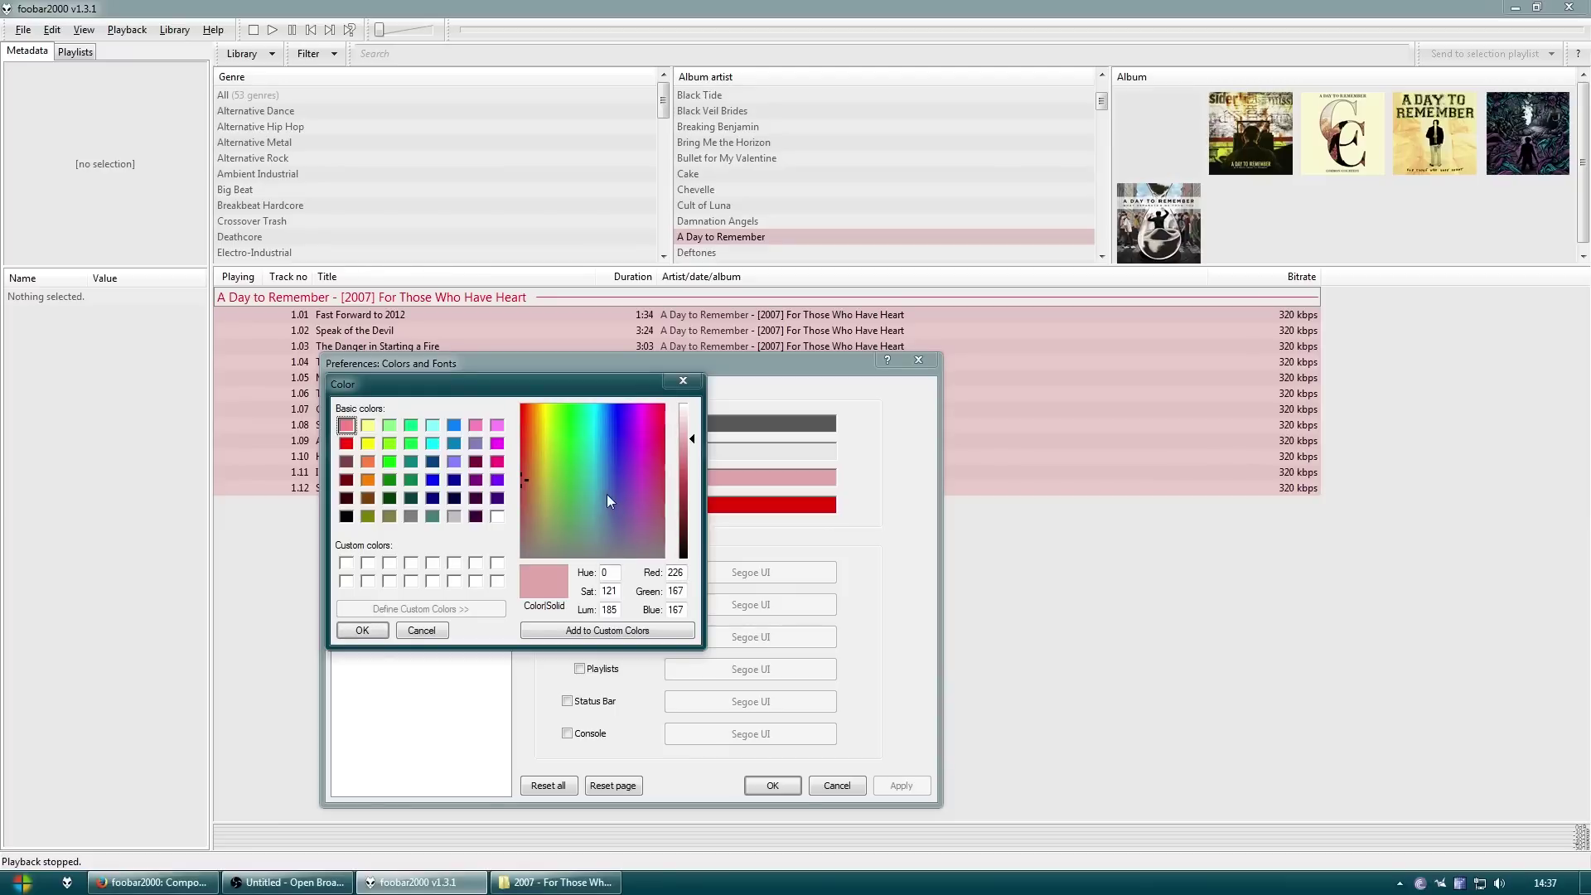
double_click(610, 572)
text(170)
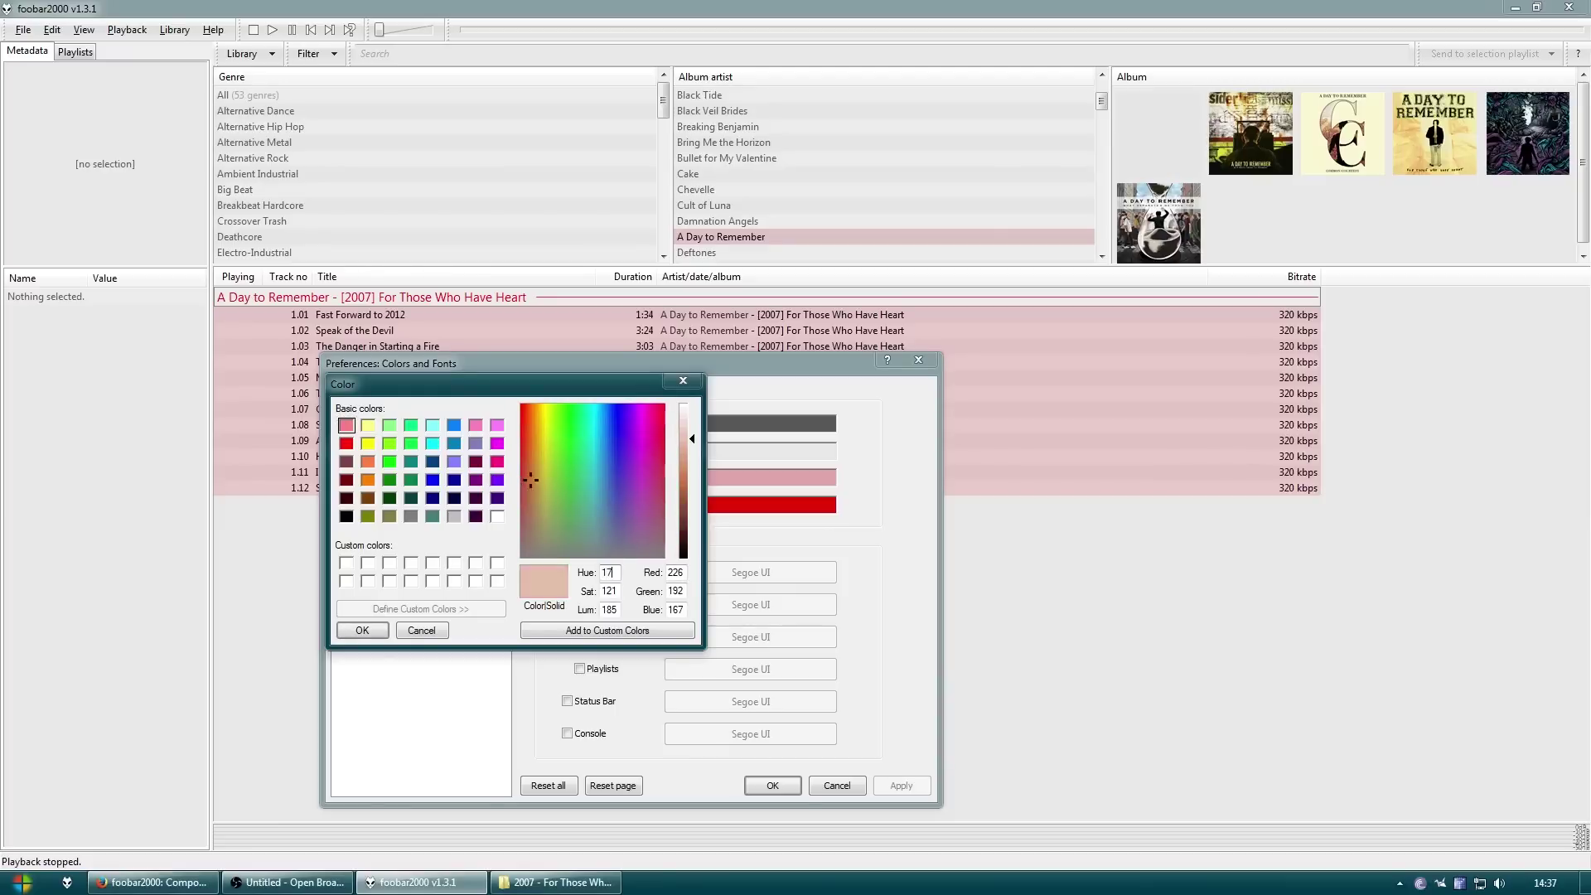
key(BackSpace)
key(BackSpace)
key(BackSpace)
text(140)
key(BackSpace)
key(BackSpace)
text(20)
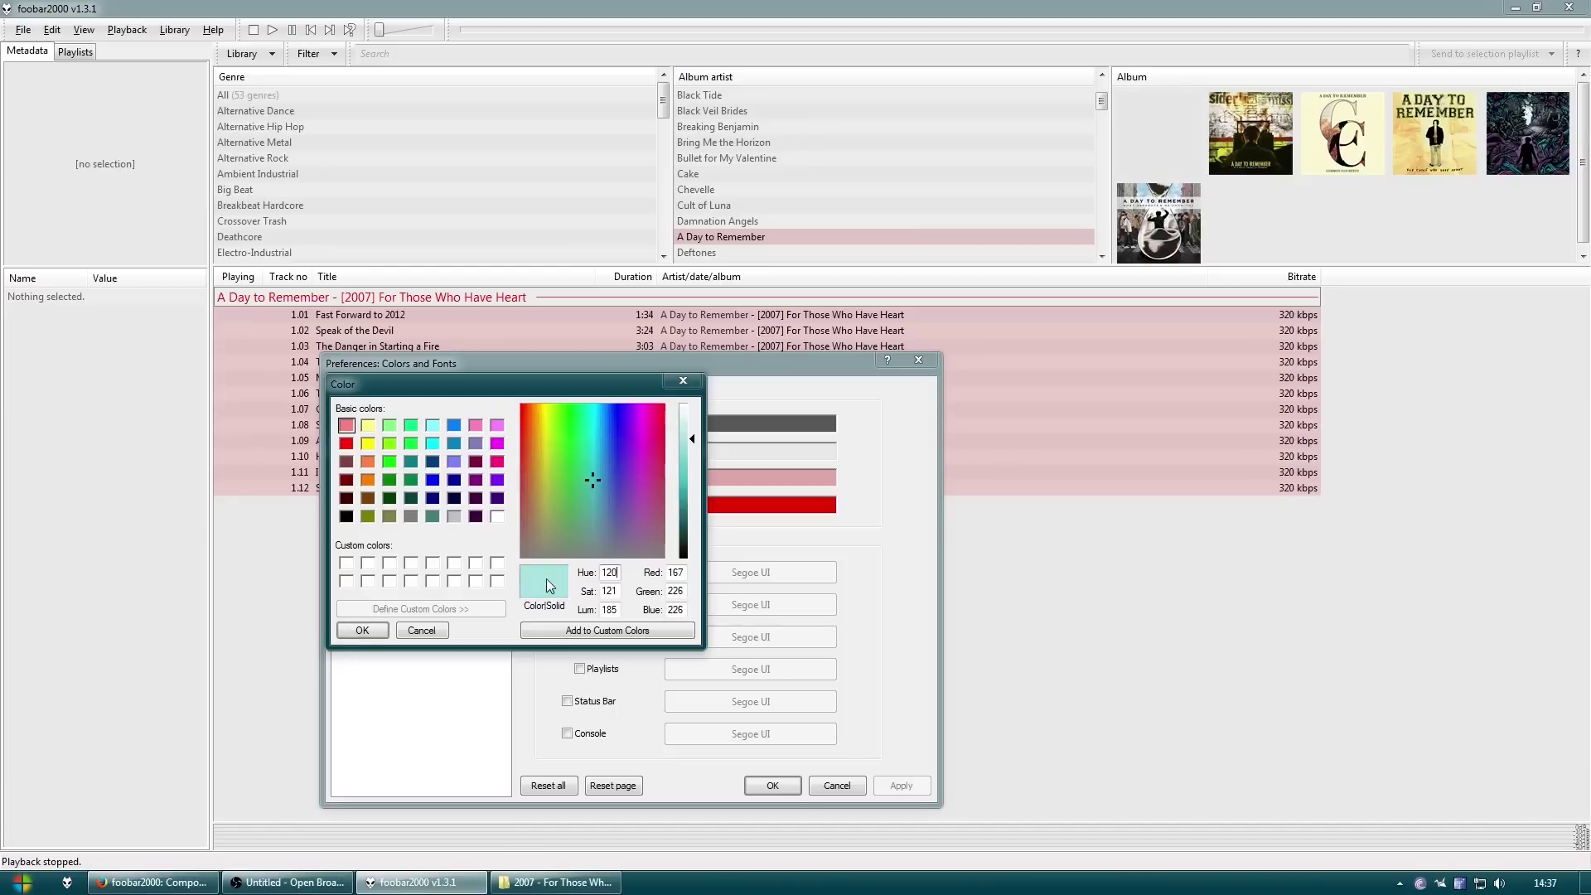
click(385, 633)
Set the Highlight color's hue to 120 and apply the new interface colors
click(736, 505)
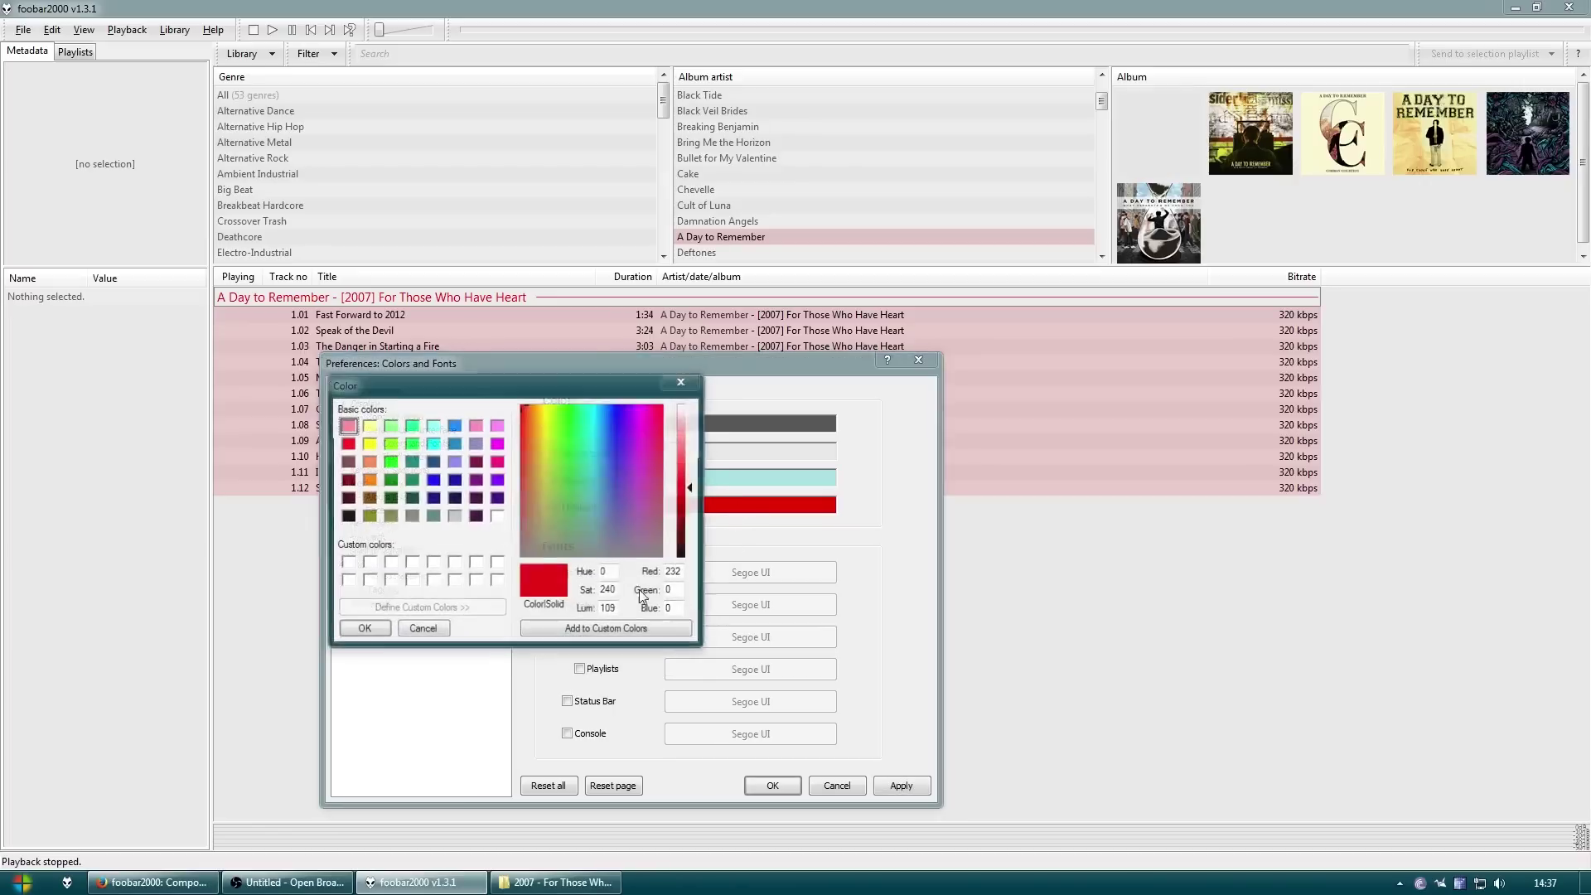
double_click(609, 571)
text(120)
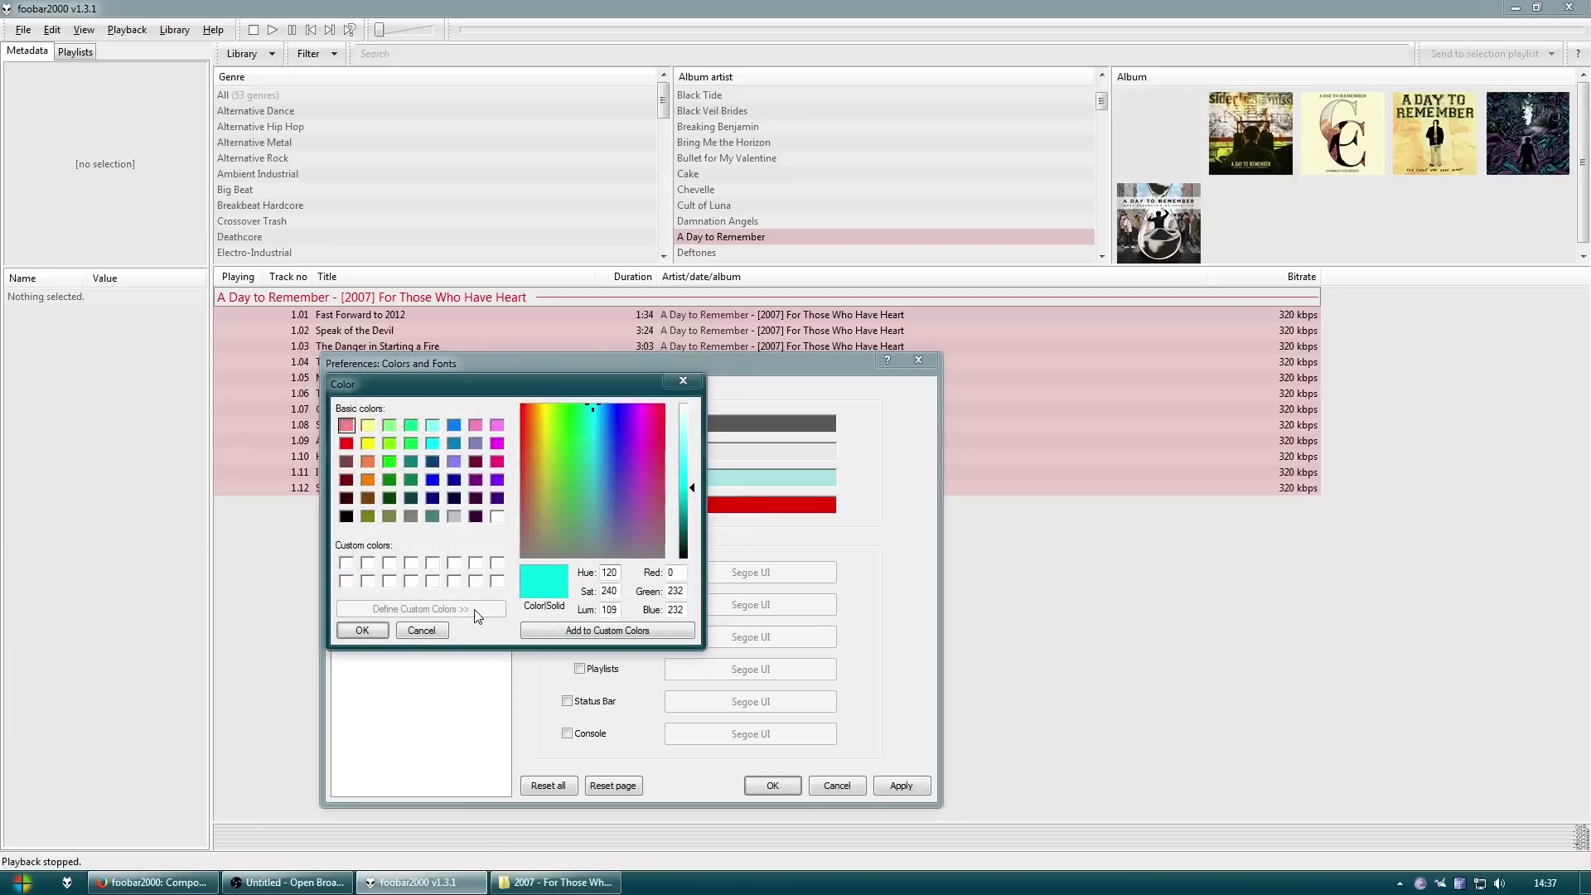
click(362, 629)
click(901, 786)
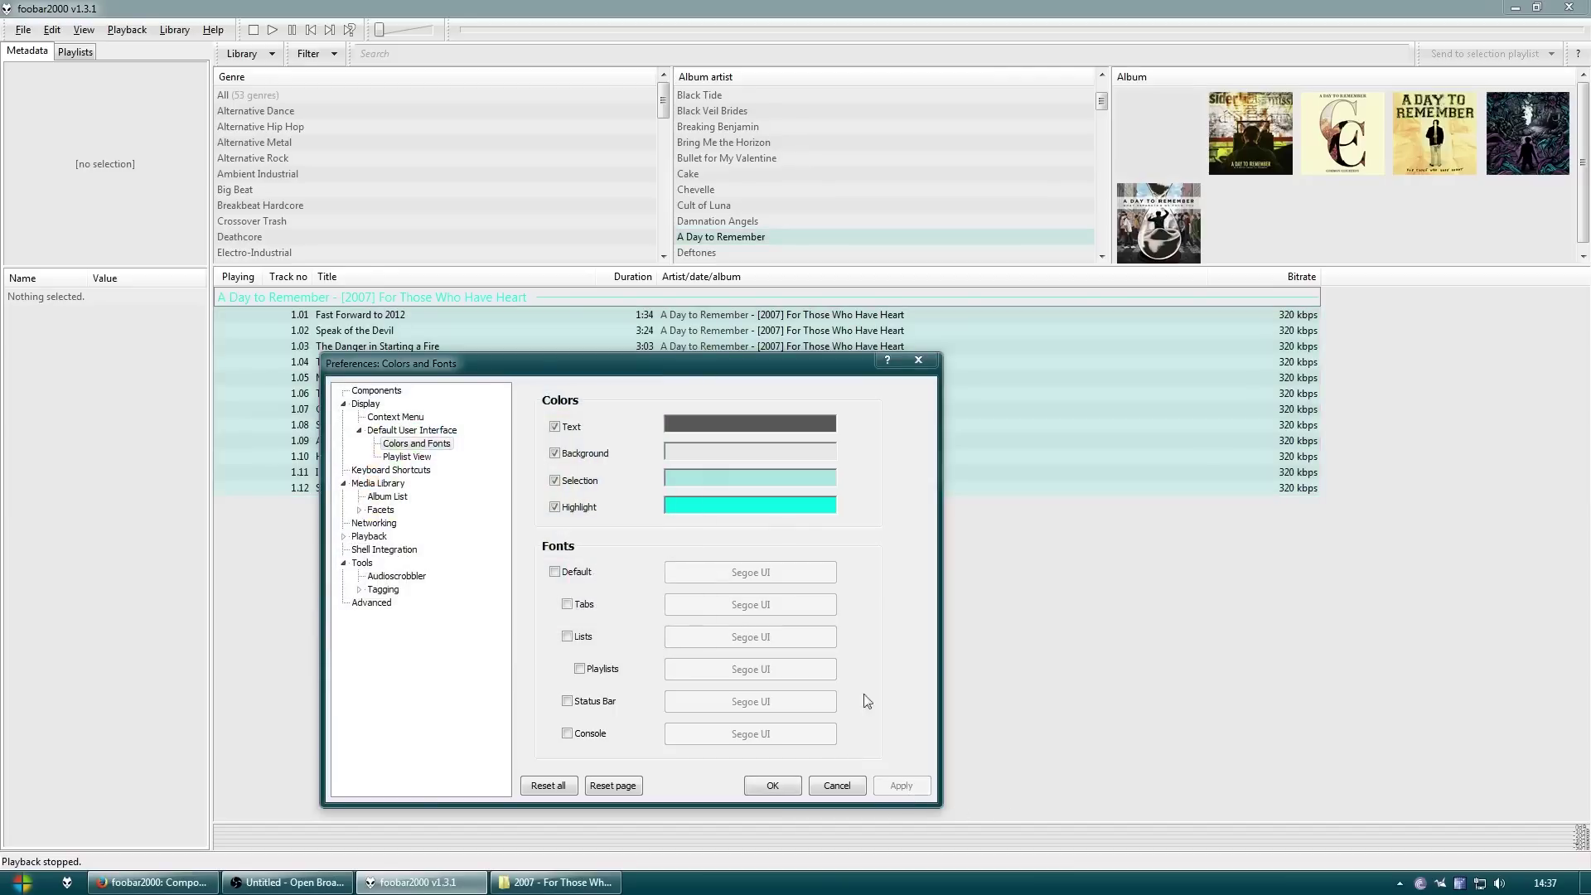
Darken the Highlight color to a deep teal, then apply the change and close the preferences
click(779, 504)
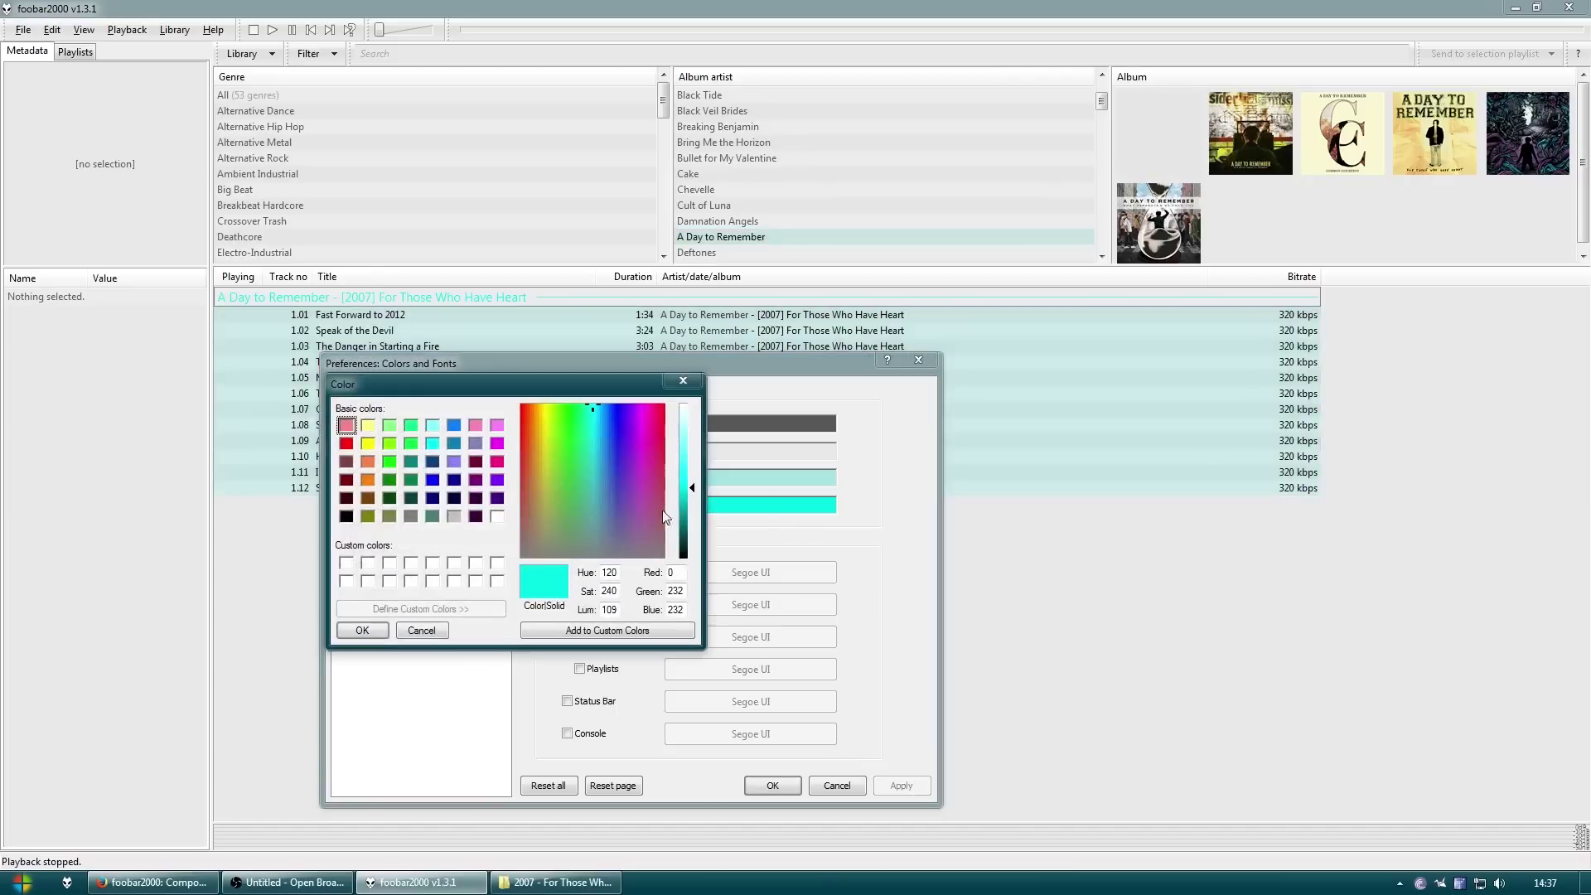
click(684, 514)
click(362, 630)
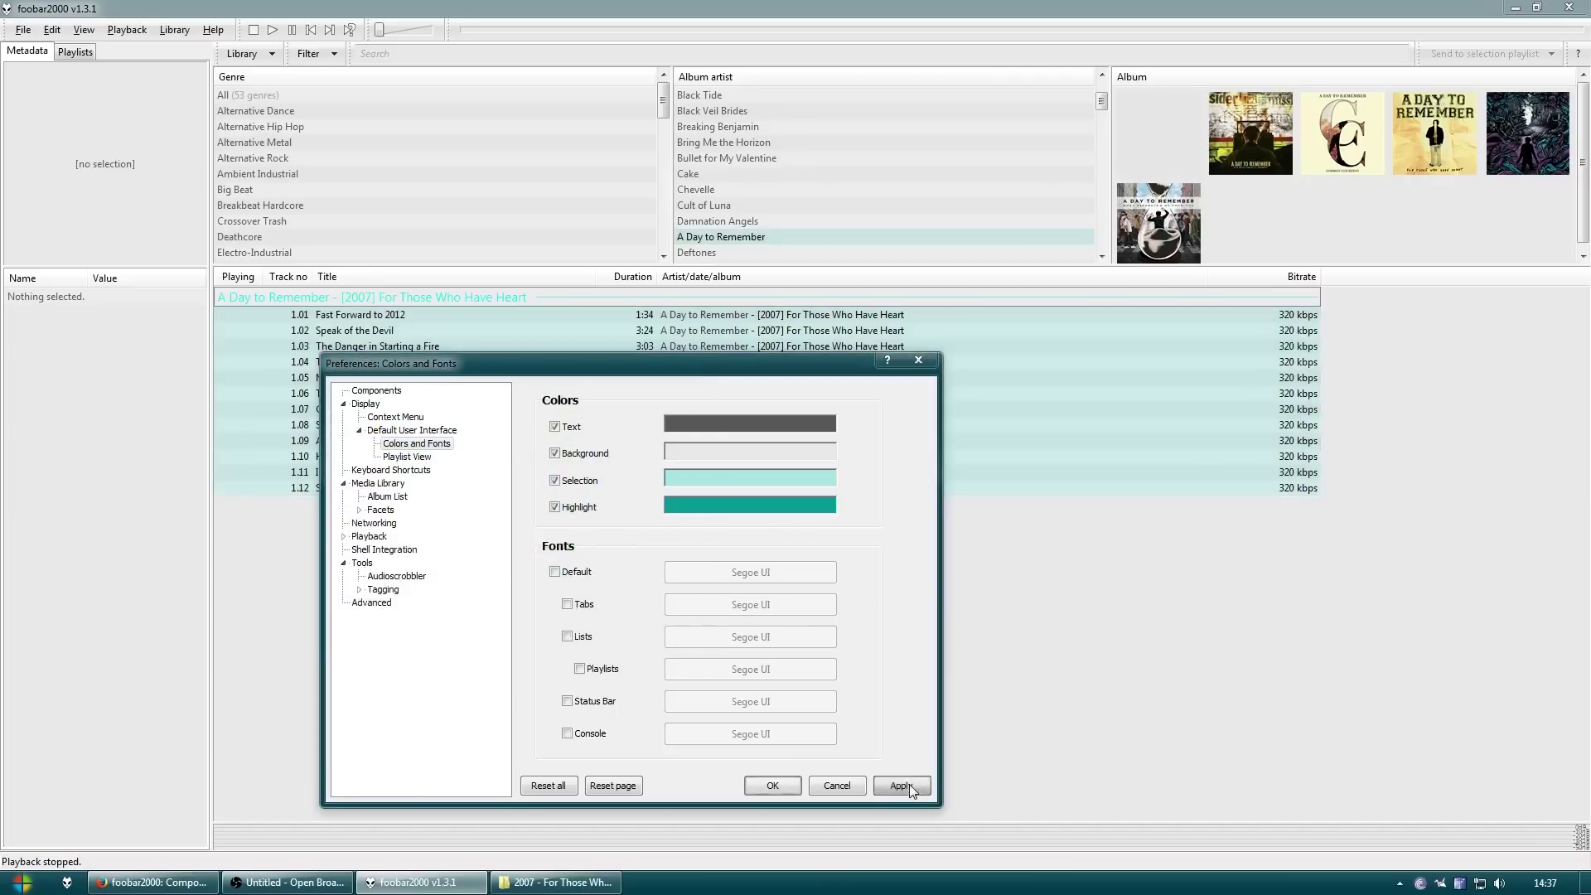
click(901, 785)
click(774, 787)
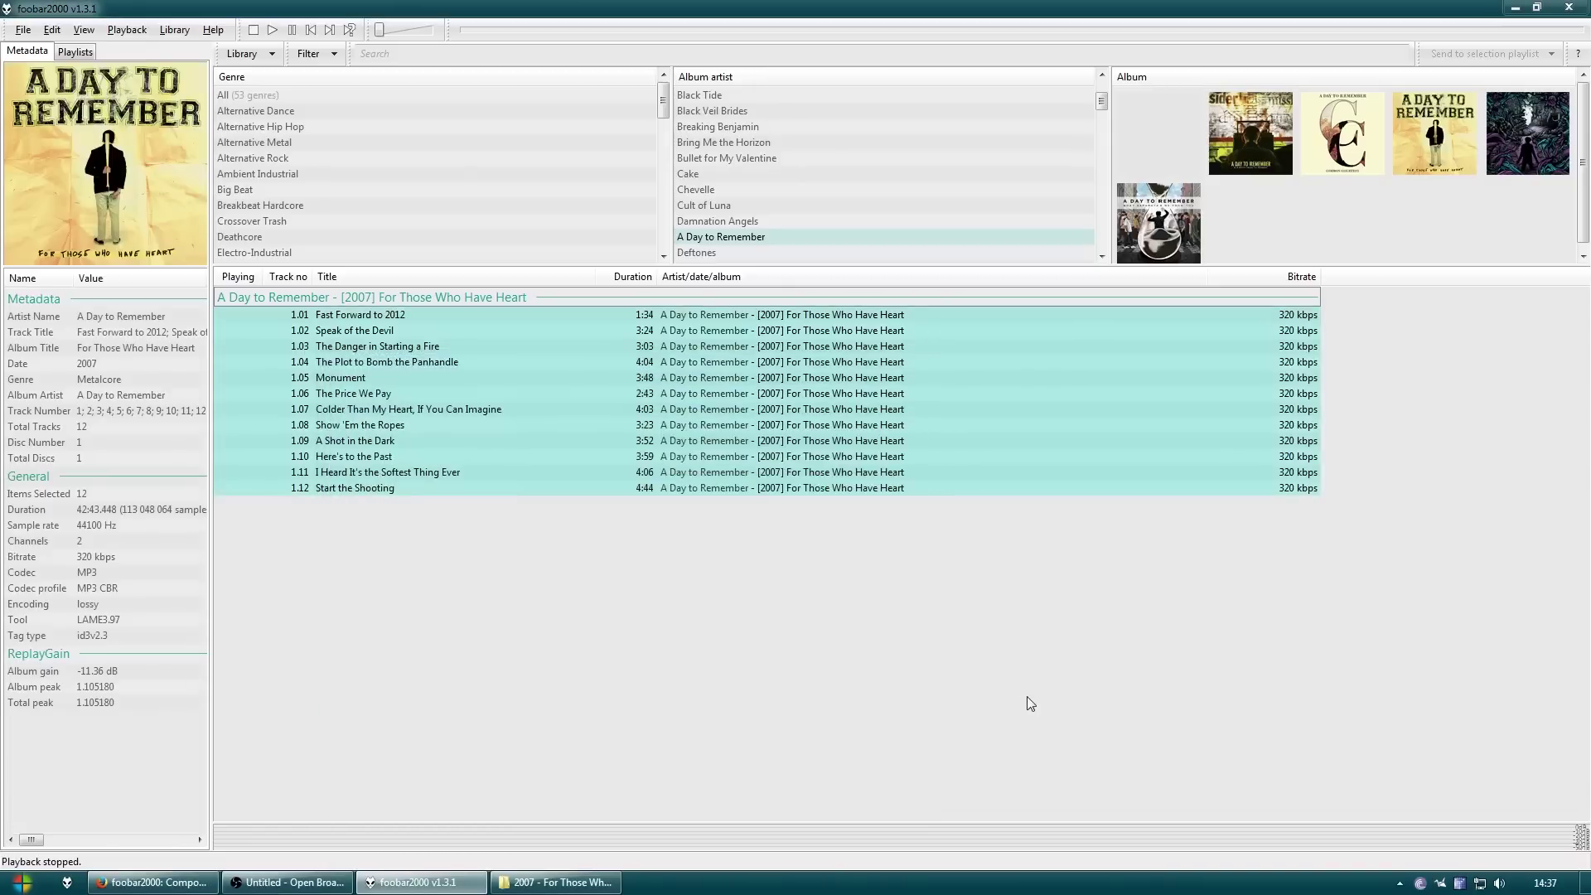
Preview the new selection and highlight colors by selecting various tracks in the teste playlist
click(1027, 704)
click(514, 358)
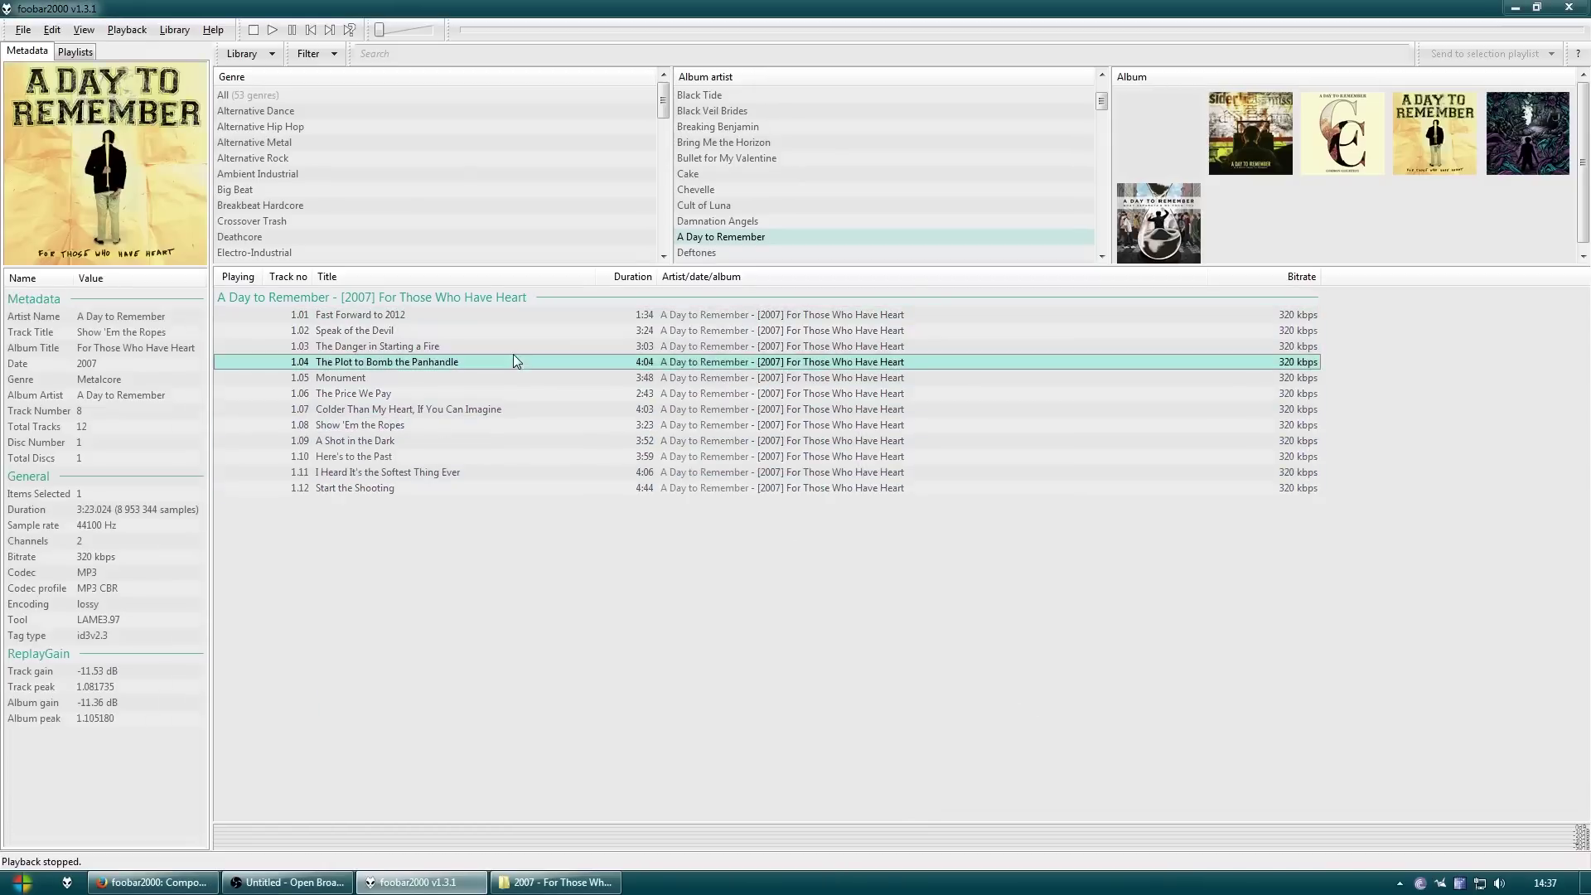
click(513, 446)
click(516, 370)
click(515, 362)
click(586, 610)
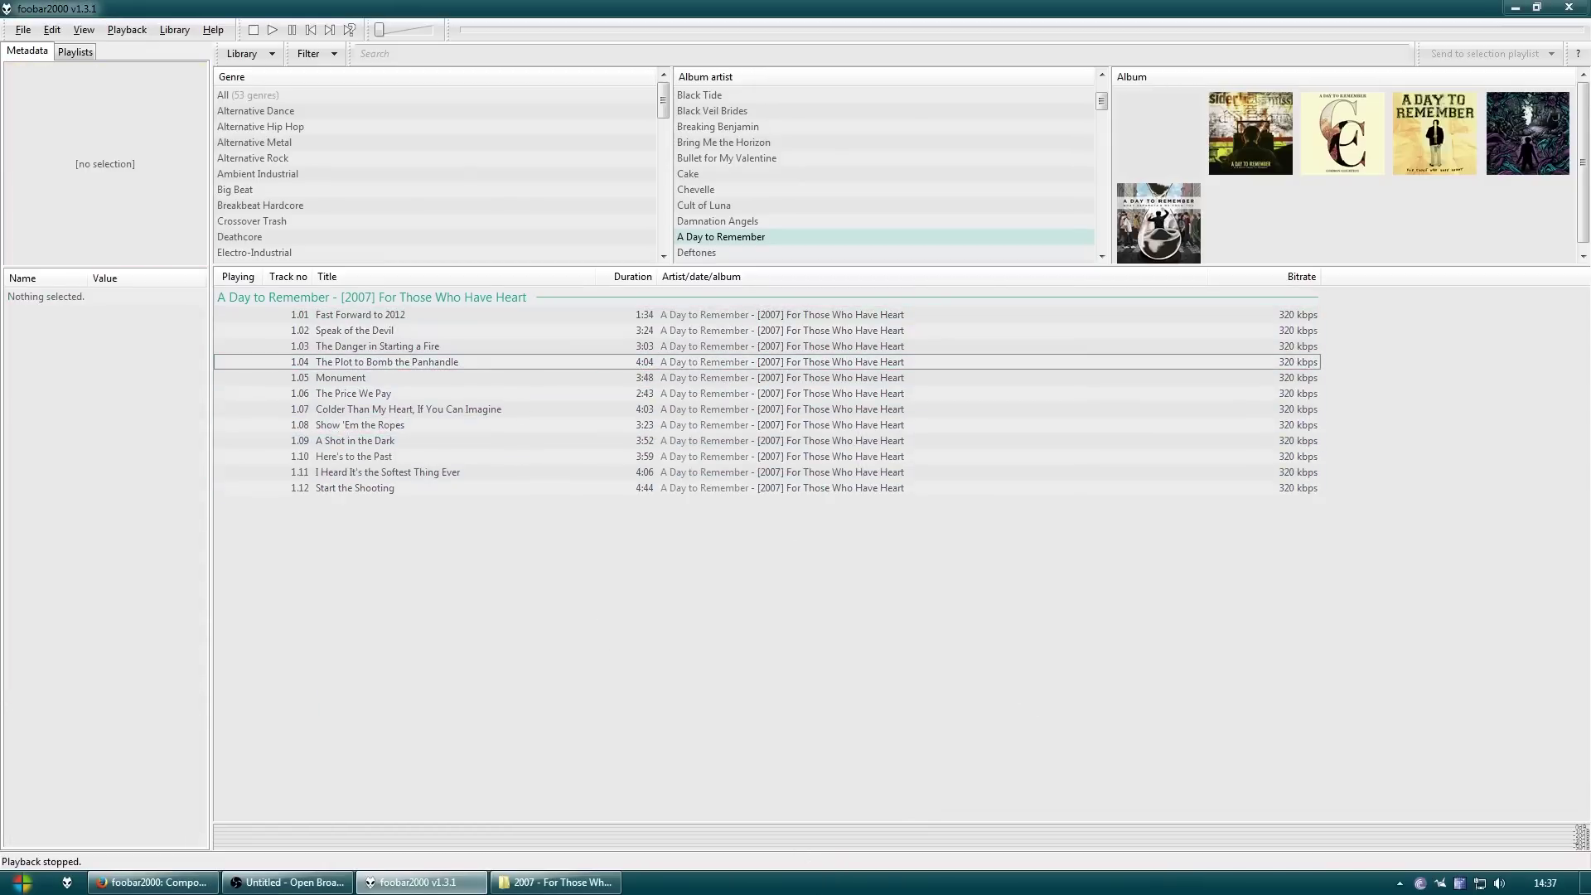
click(406, 882)
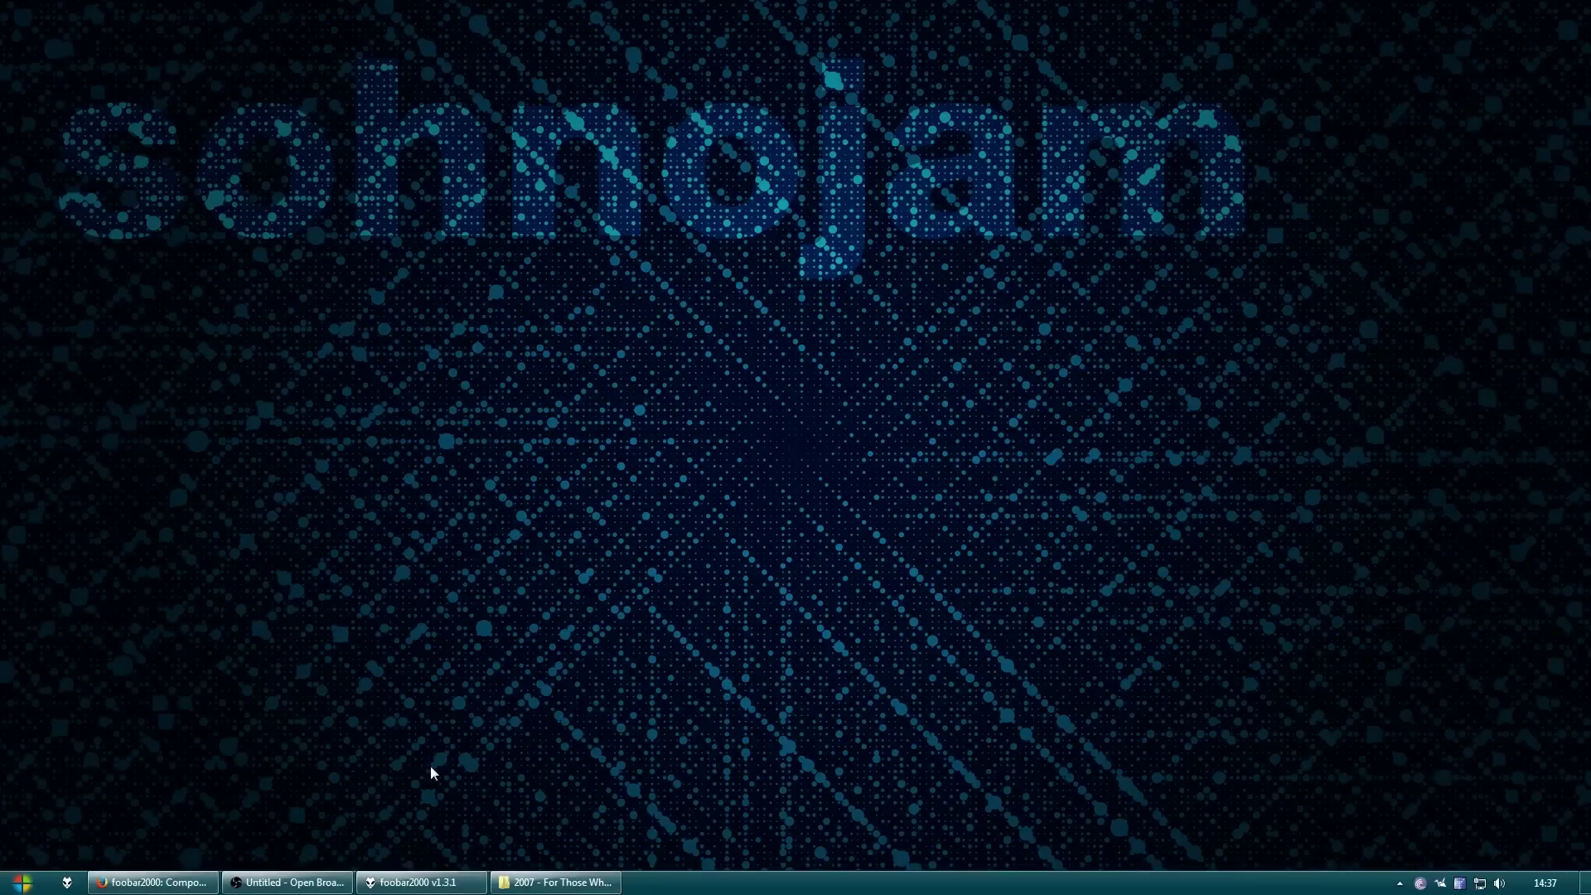
click(418, 882)
drag(547, 620, 398, 346)
click(489, 618)
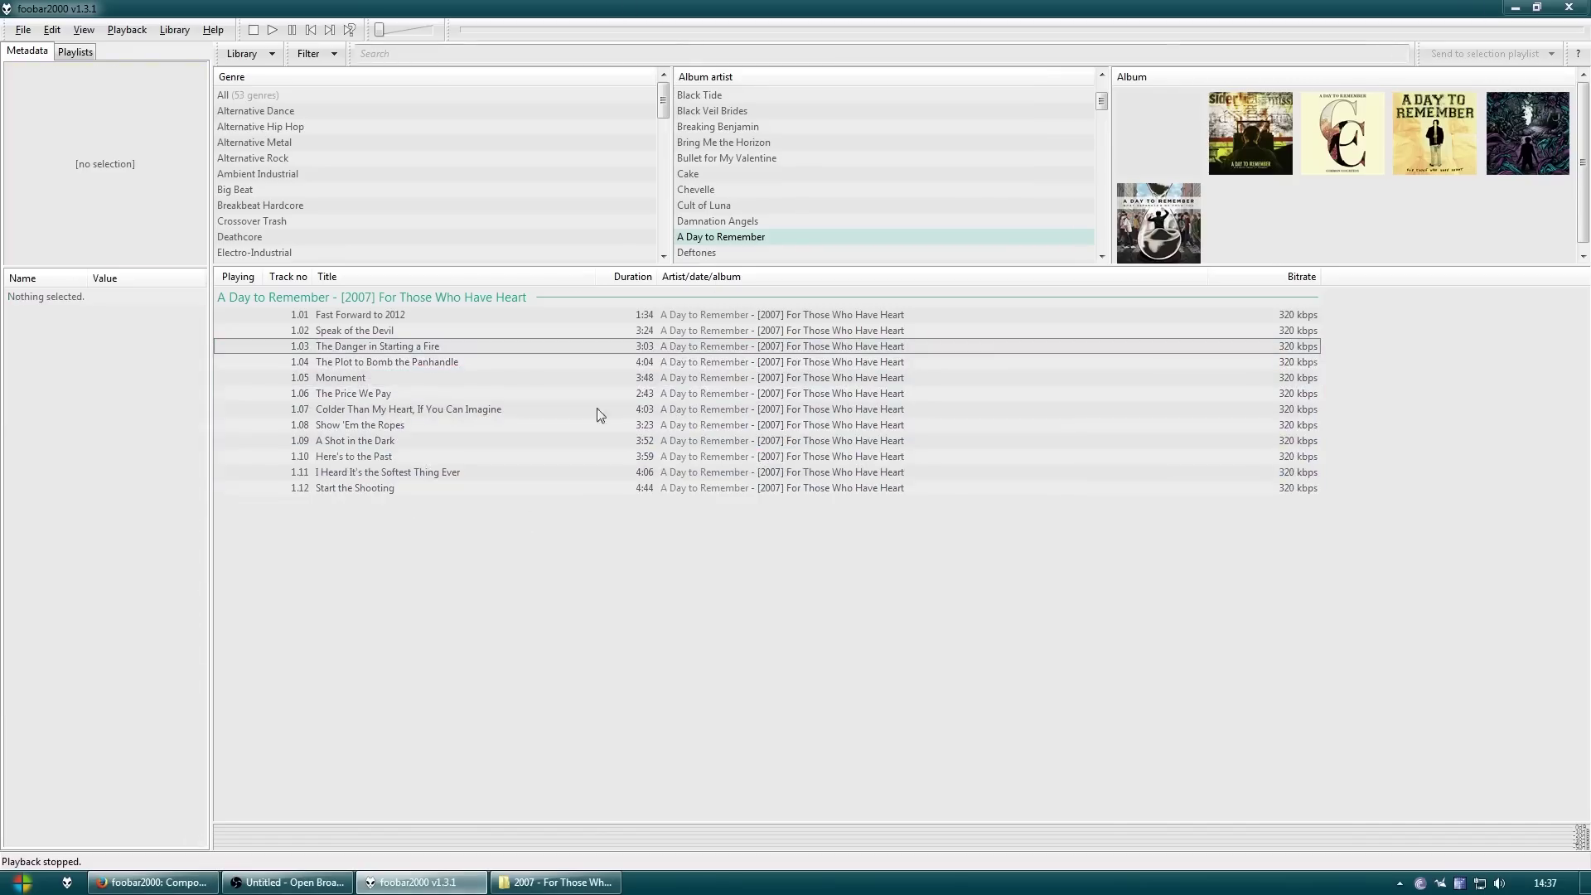
Open the teste playlist with the search source on Library, and open the Playback preferences page
click(90, 54)
click(51, 122)
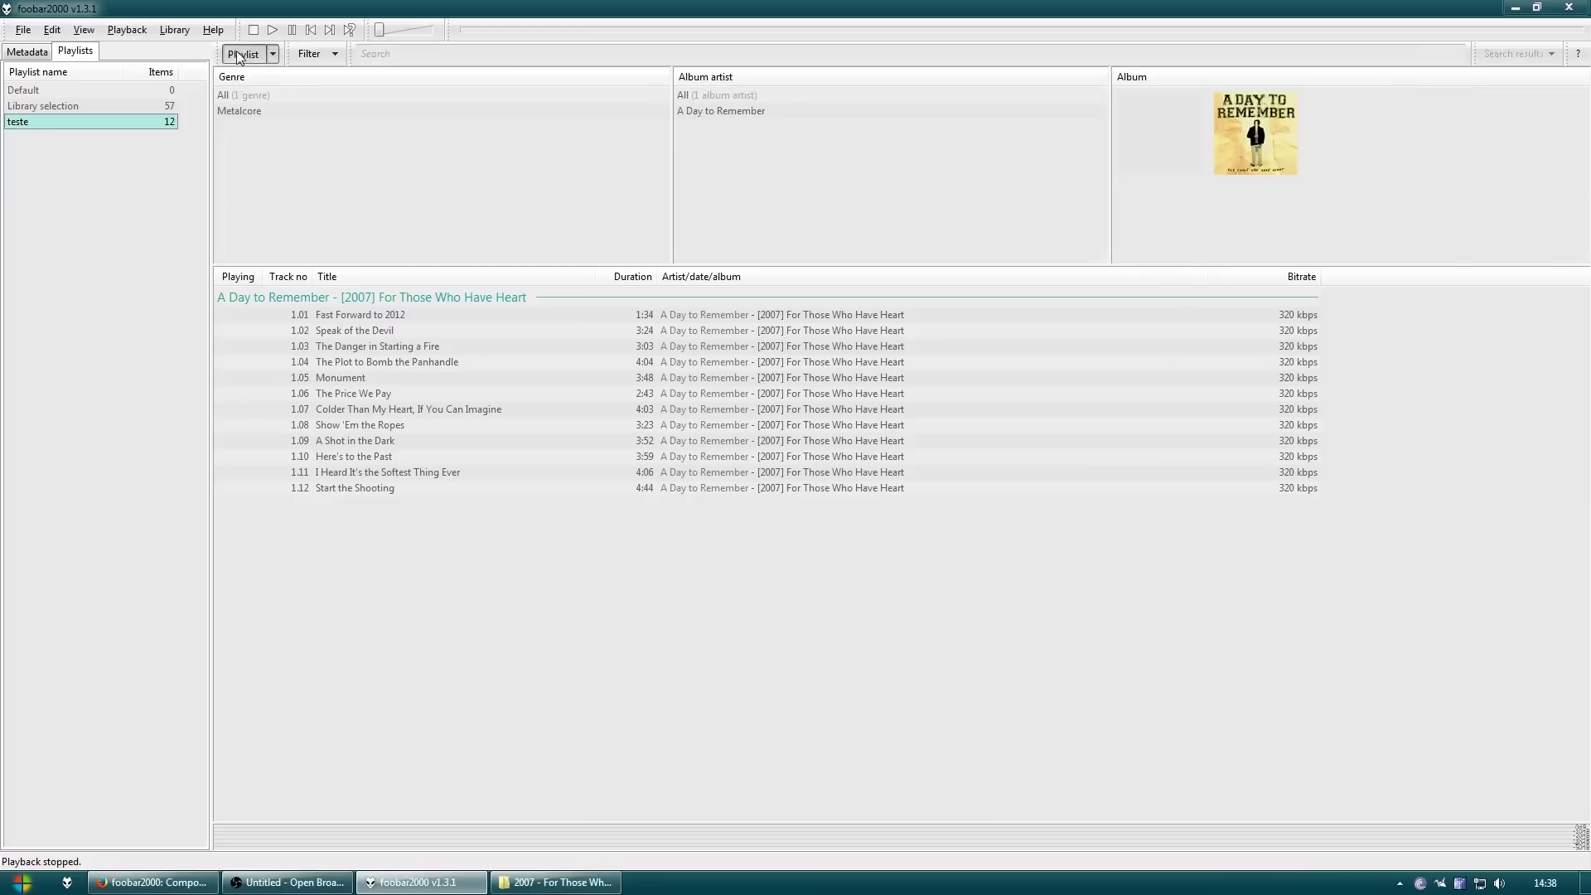
click(24, 30)
click(116, 219)
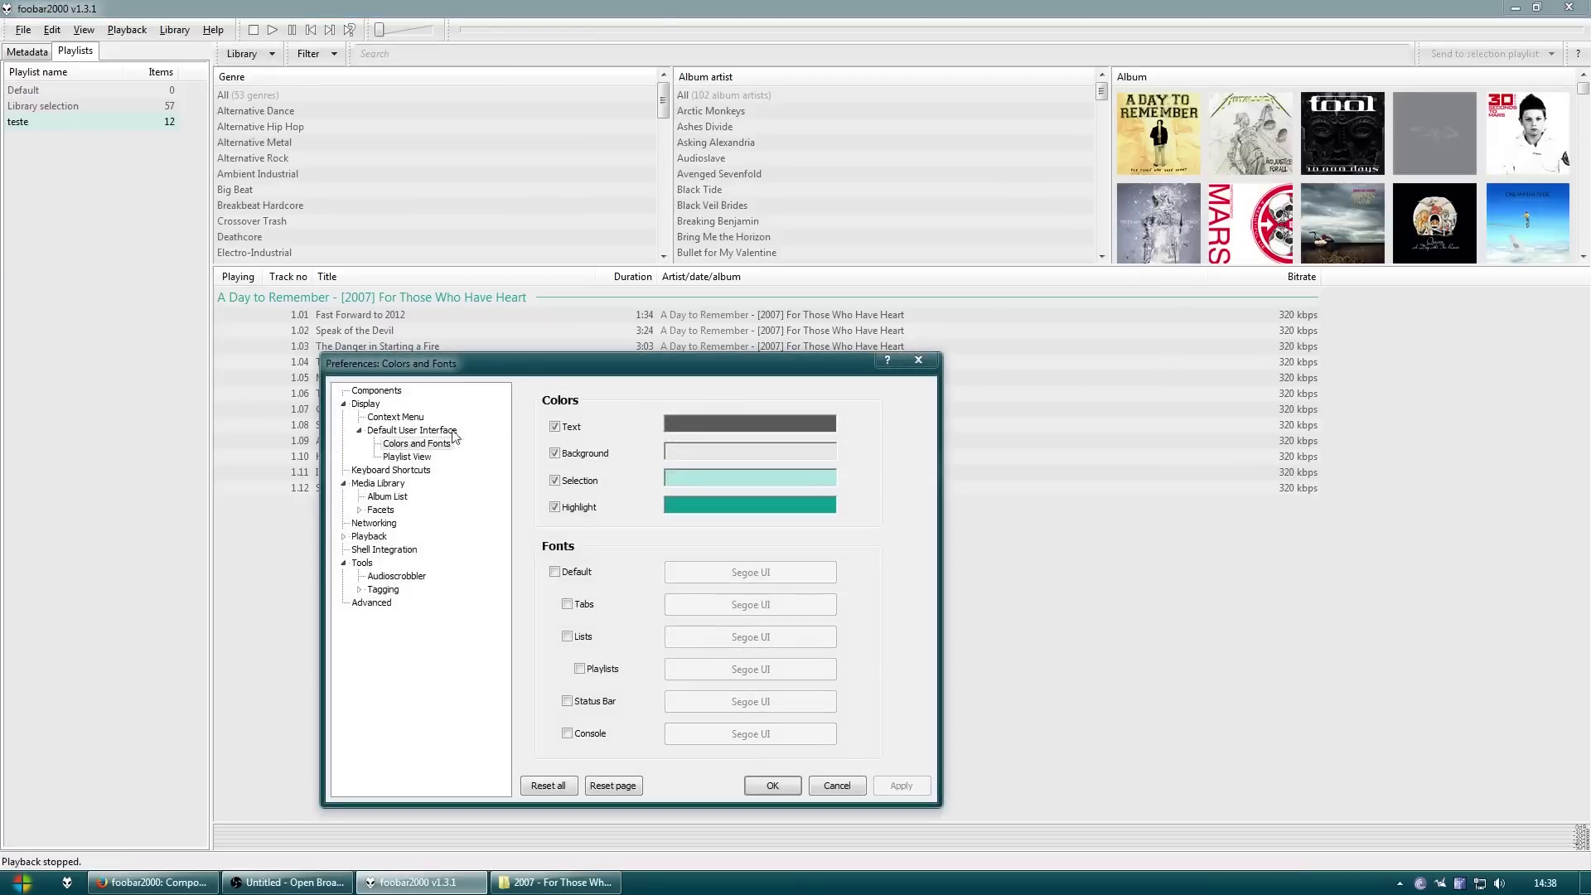
click(344, 536)
click(367, 537)
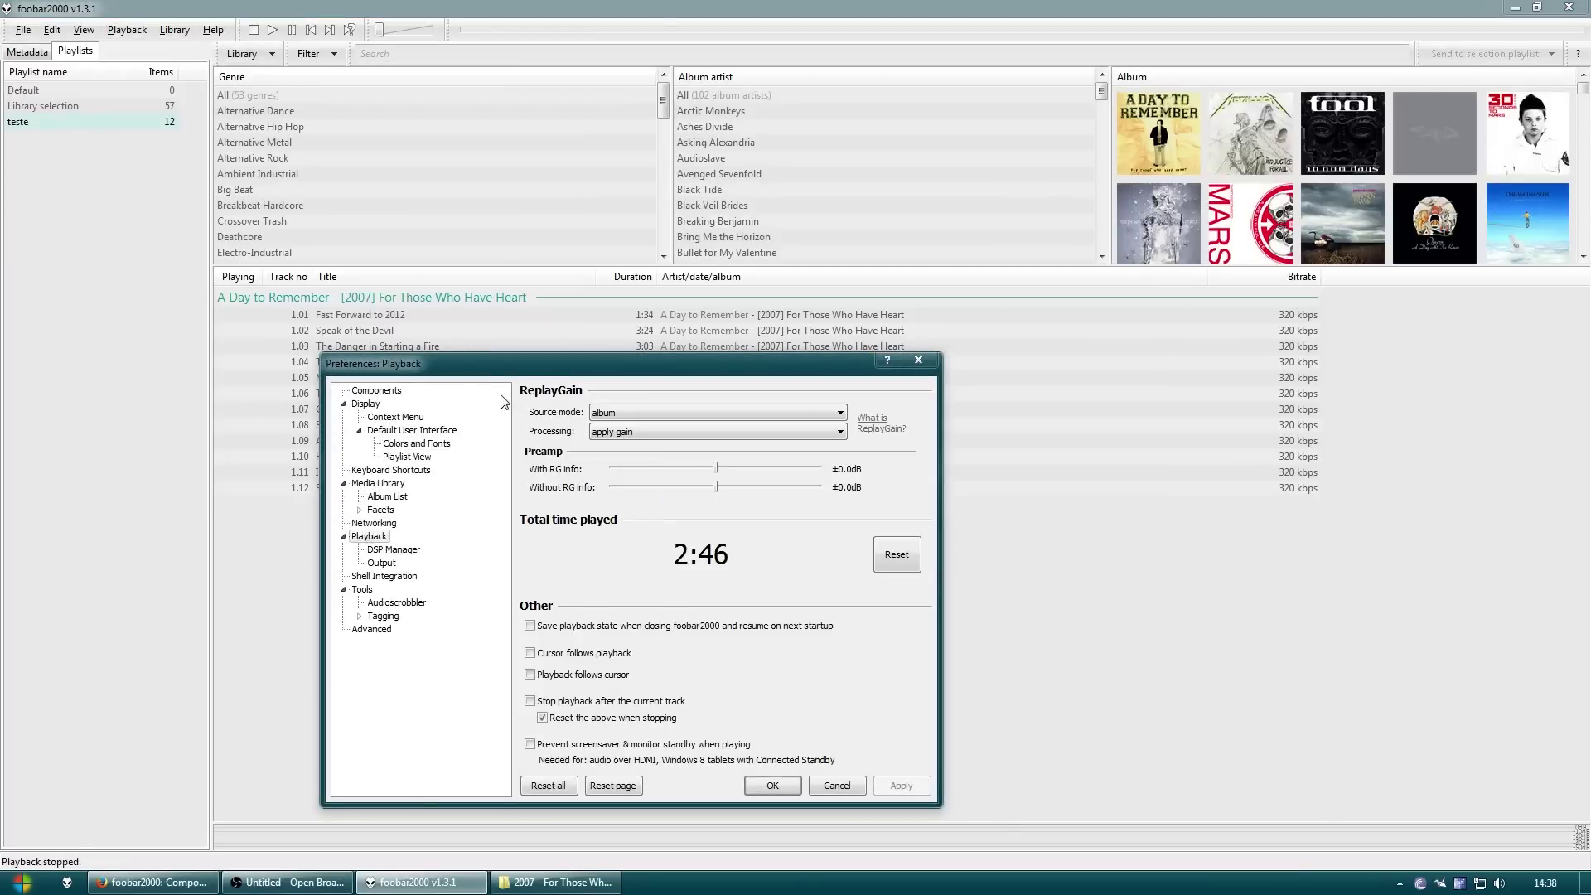
Try the track source mode for ReplayGain and return it to album
click(632, 410)
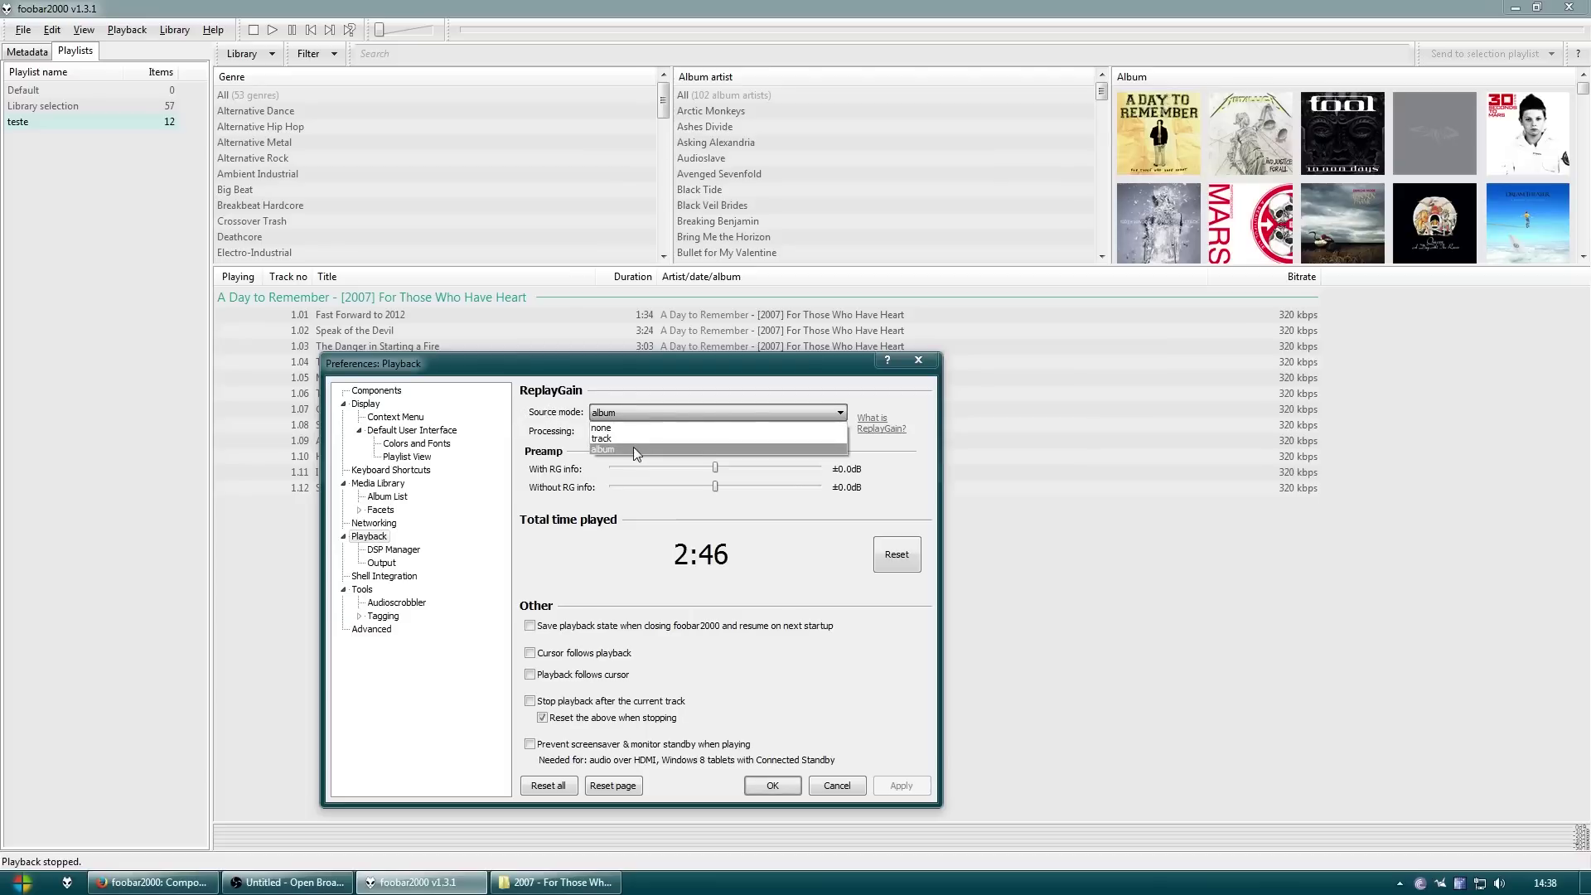
click(633, 449)
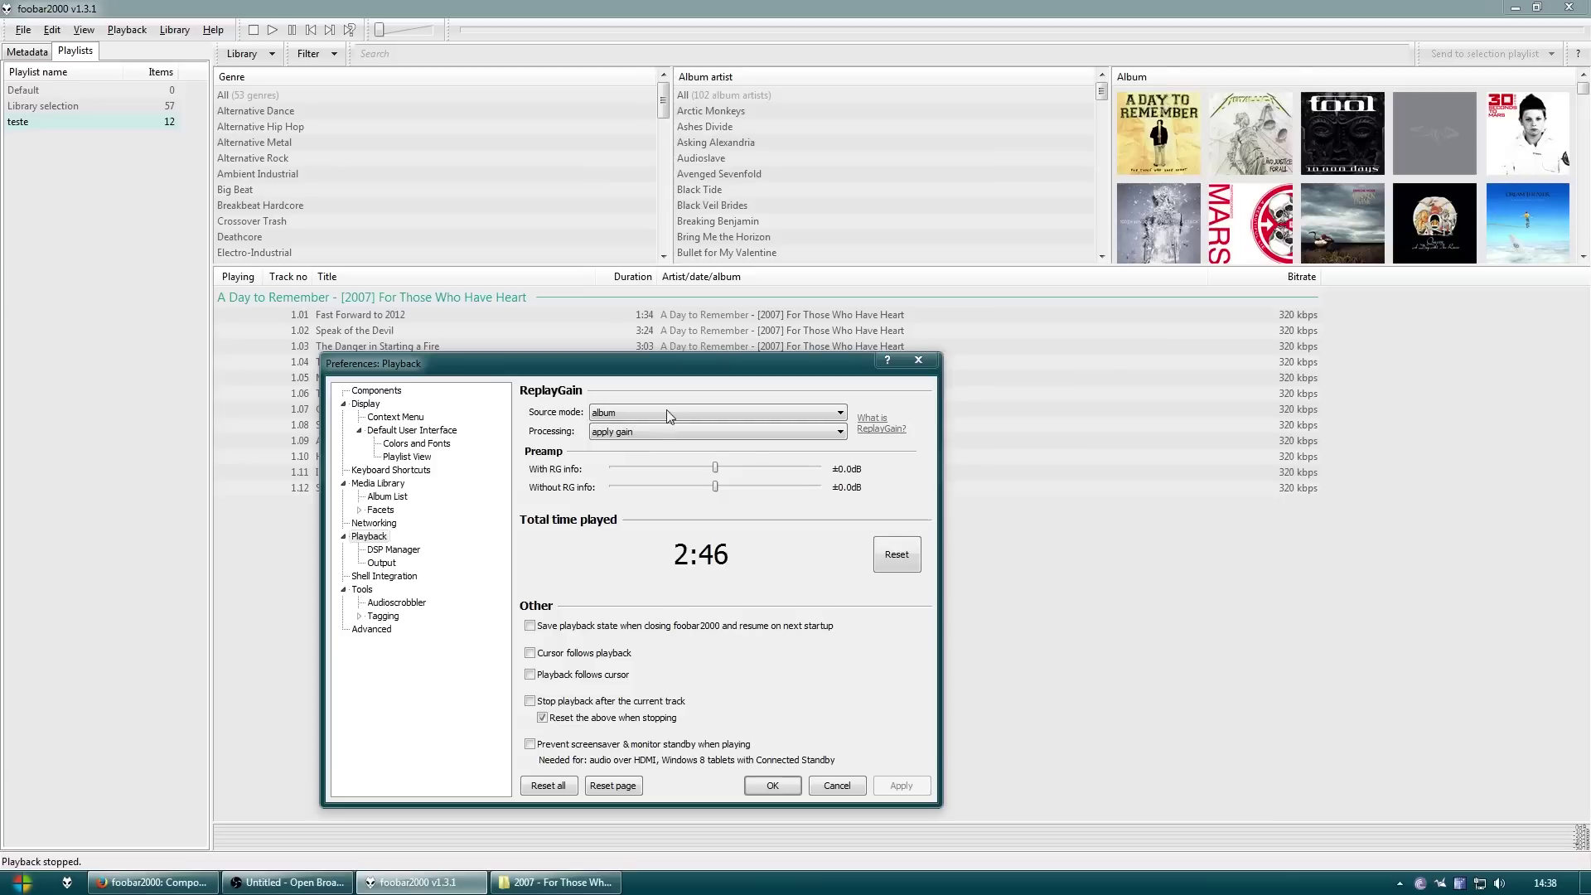
click(667, 411)
click(645, 438)
click(643, 416)
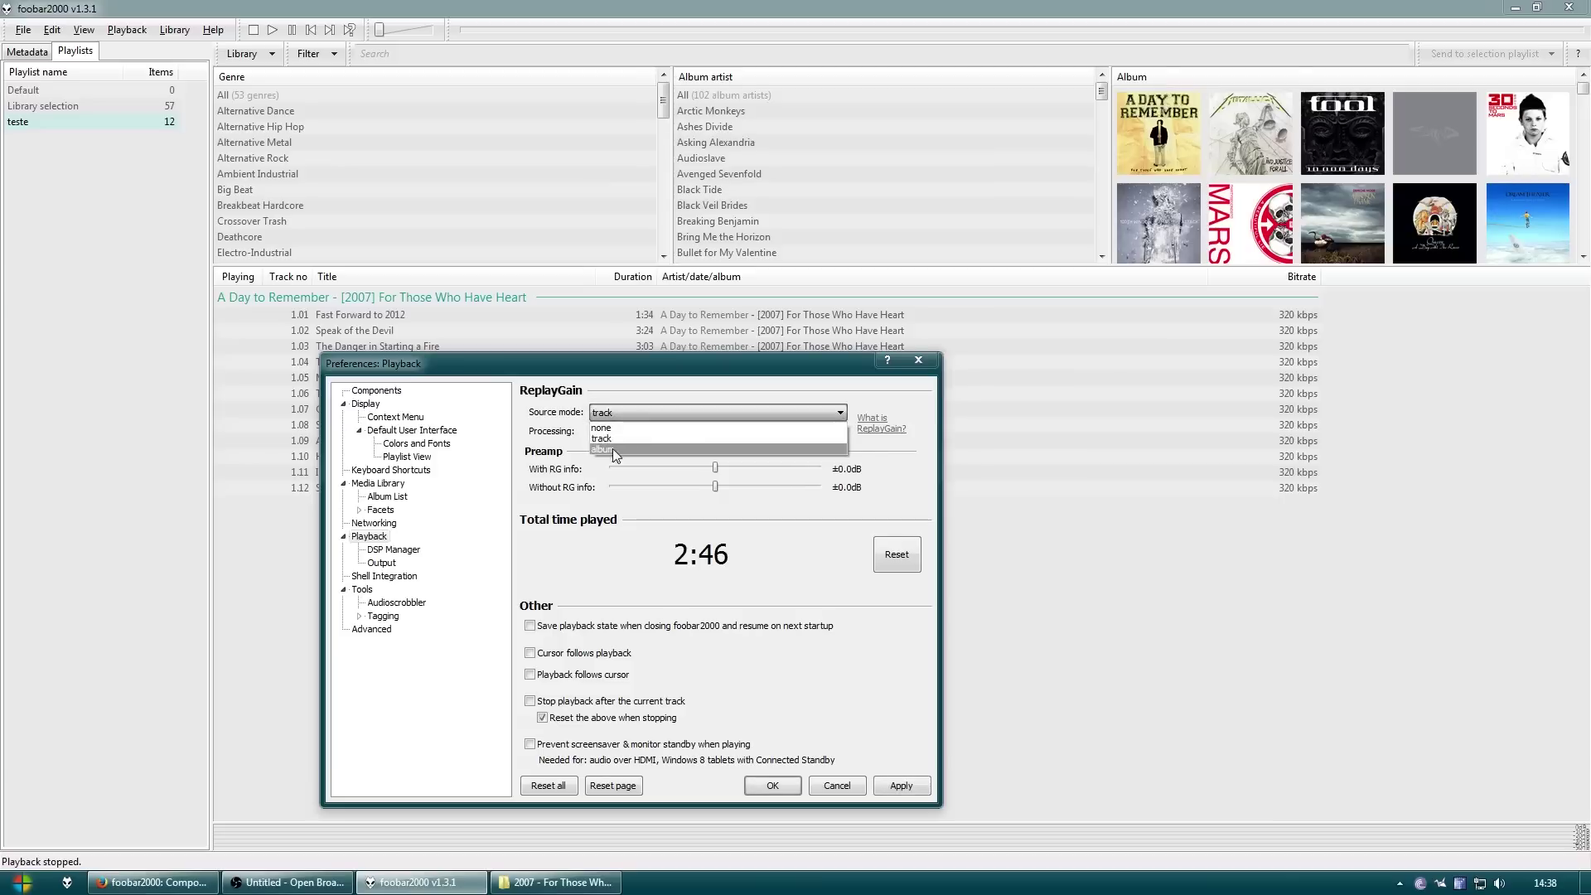
click(613, 449)
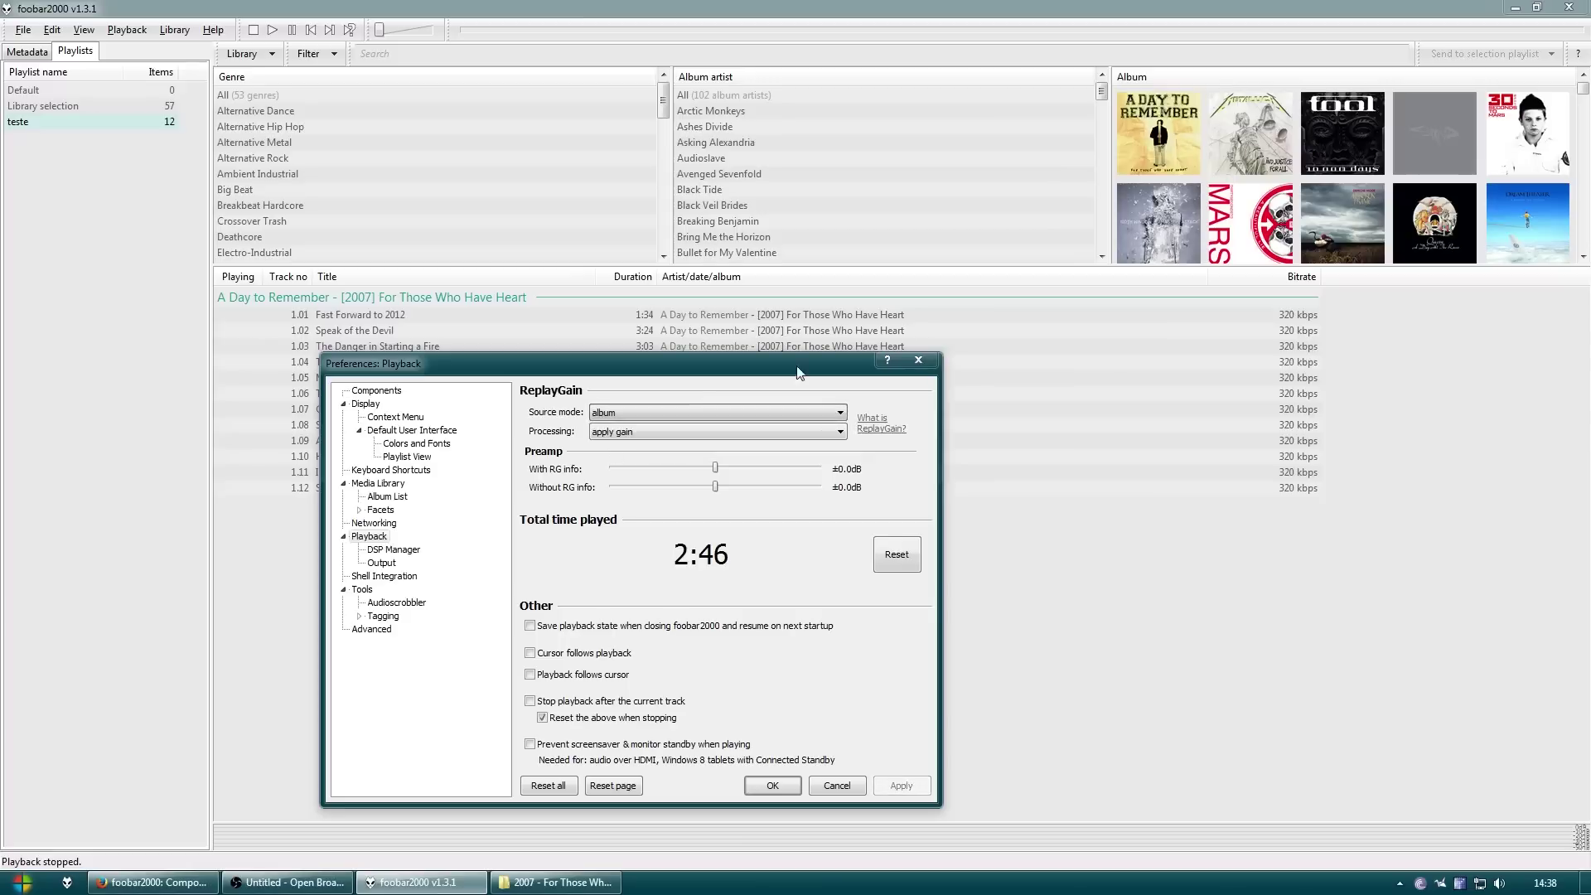
Set ReplayGain processing to apply gain and prevent clipping according to peak, with the preamp for files without RG info at -7.0 dB, and save
click(613, 432)
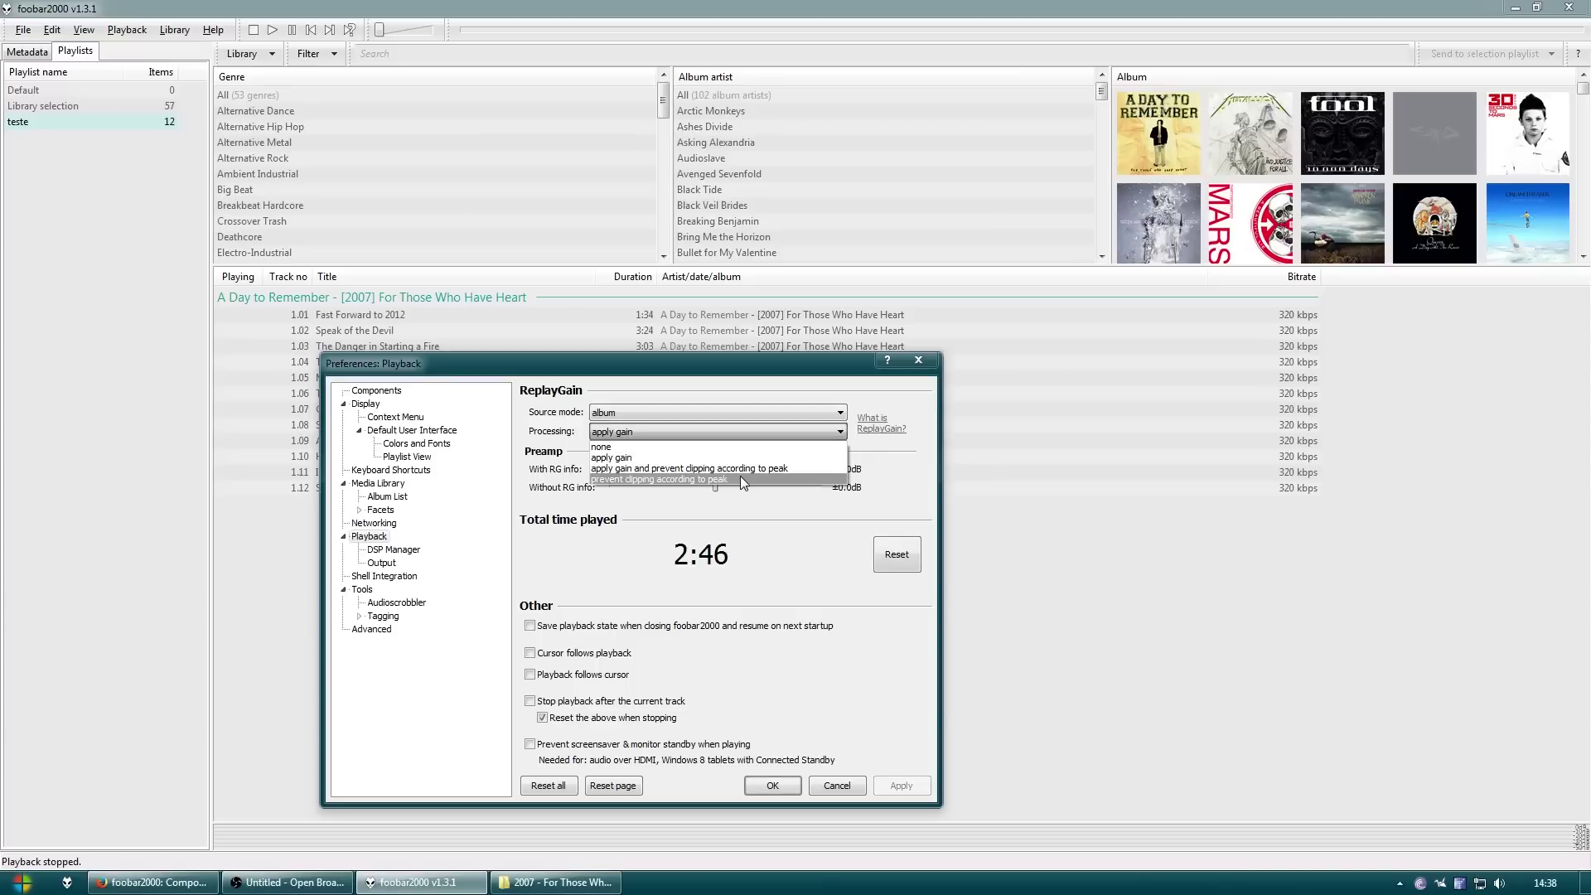
key(Up)
key(Return)
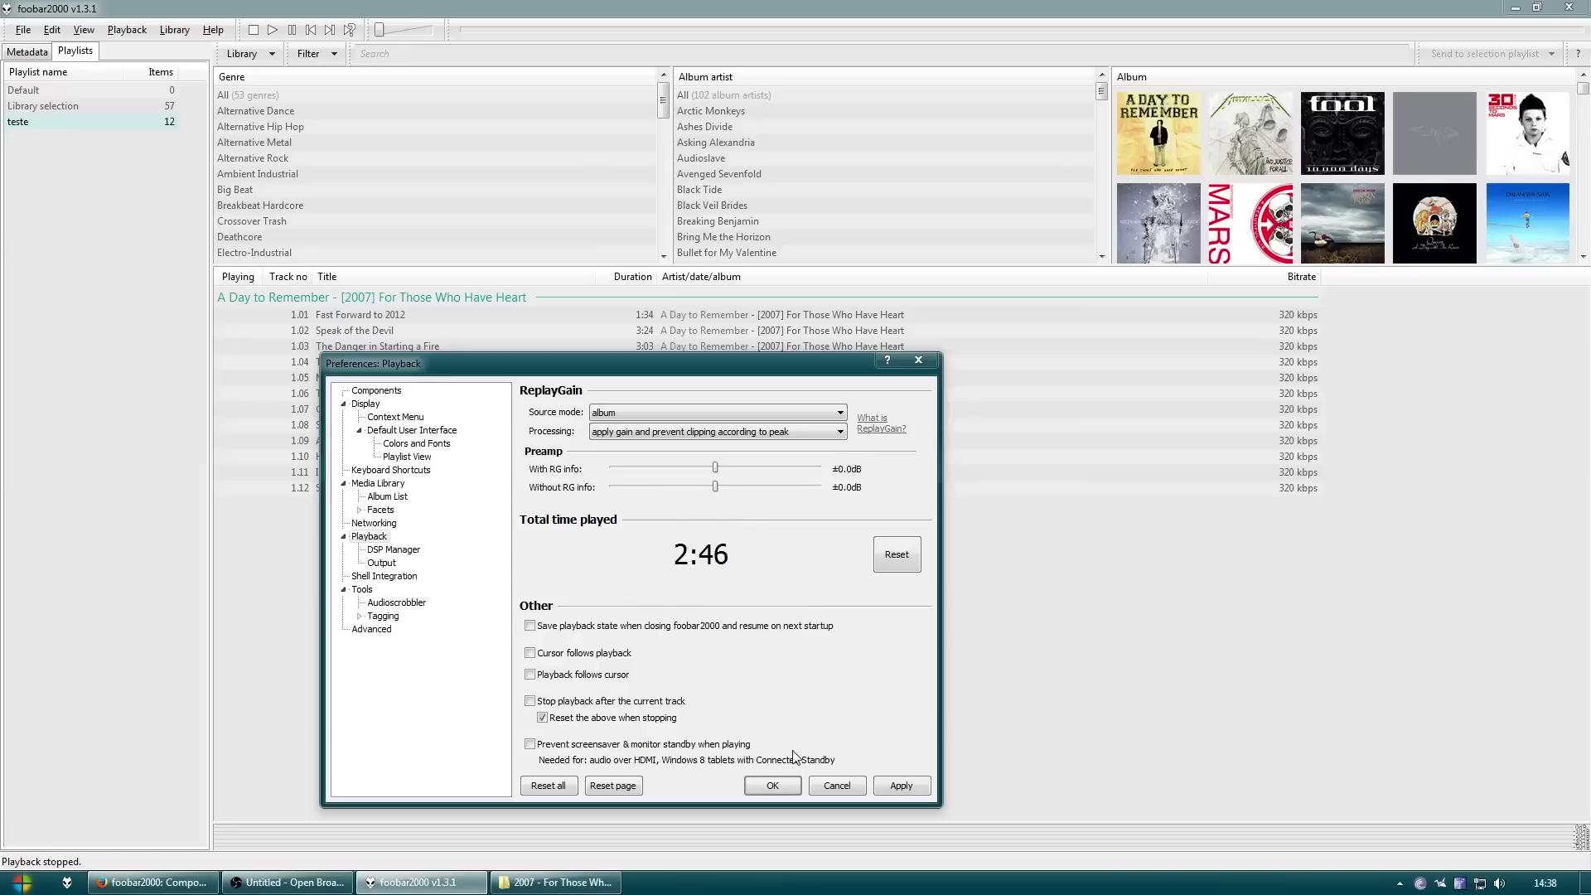
drag(715, 487, 680, 546)
click(778, 189)
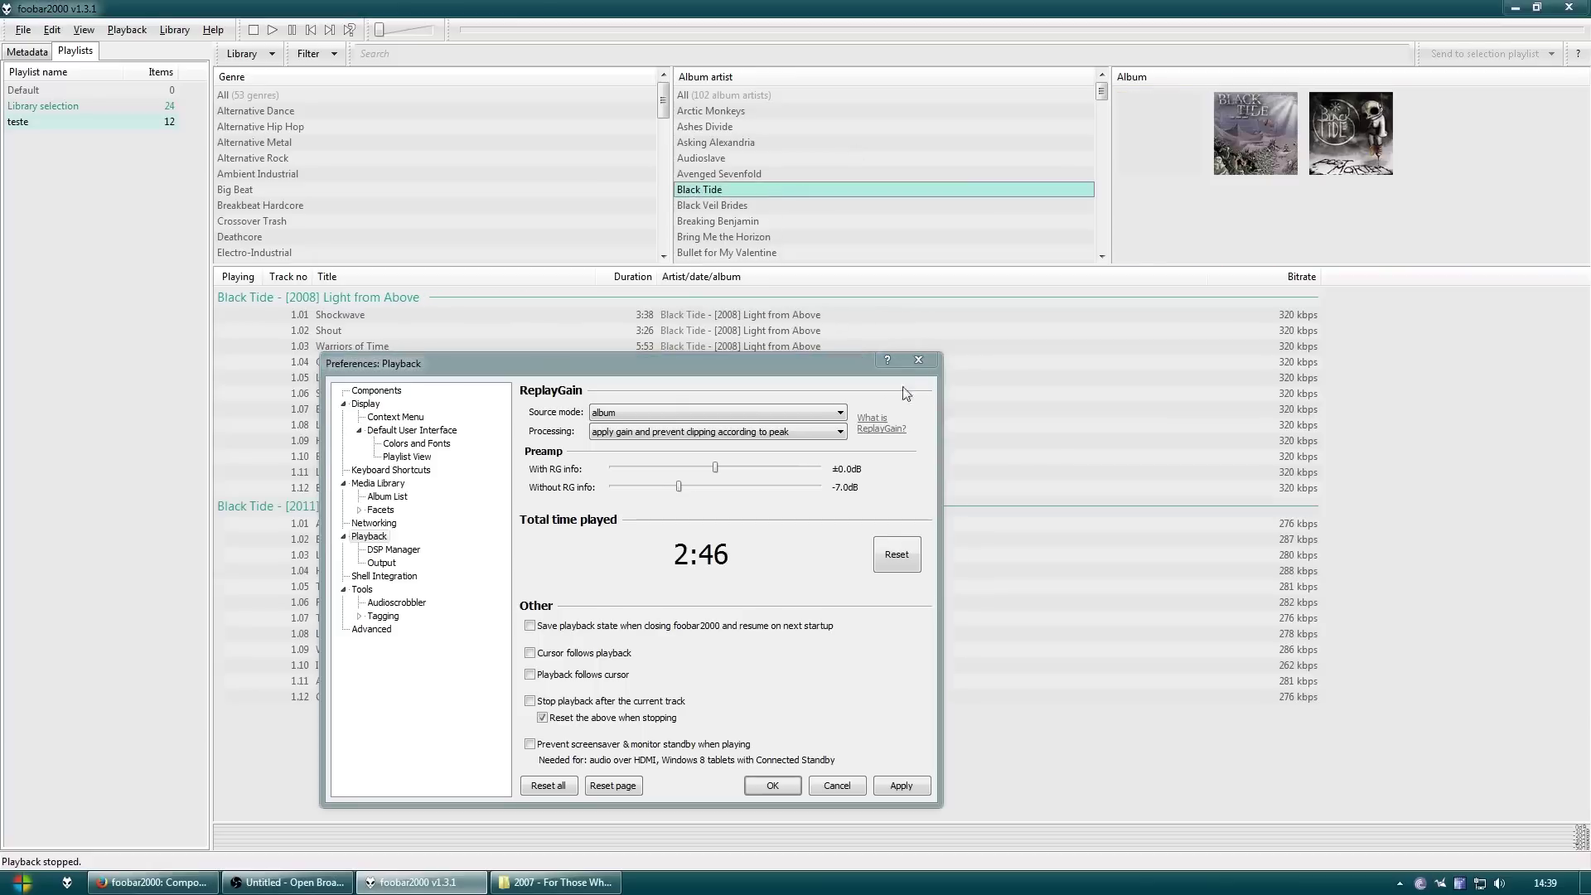
click(772, 786)
Show the library albums of album artist Pink Floyd
scroll(826, 205, down, 5)
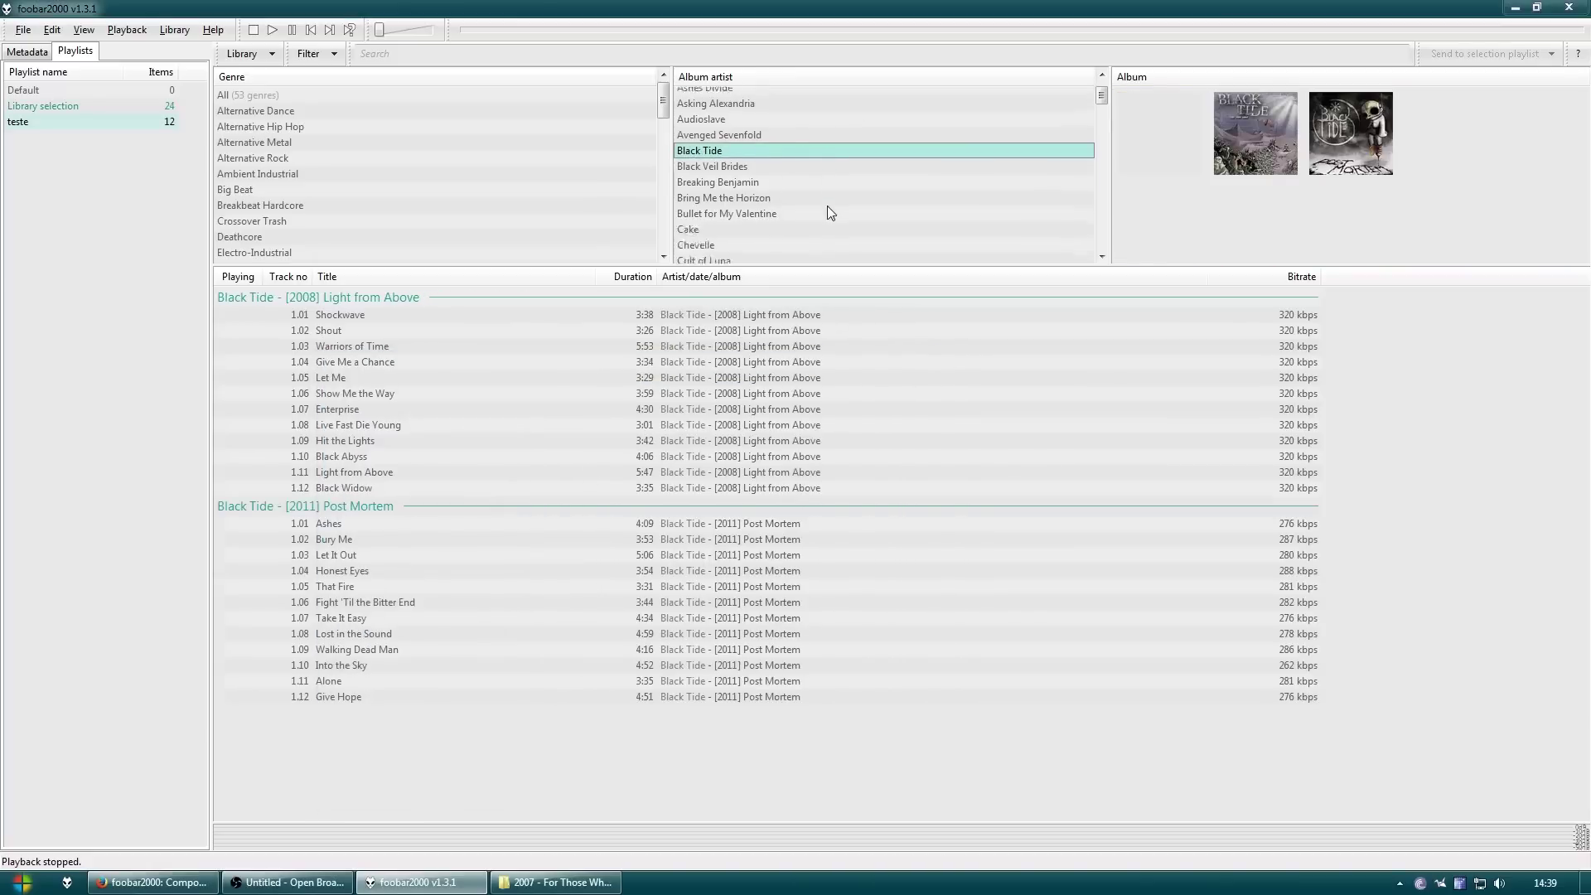
scroll(826, 205, down, 15)
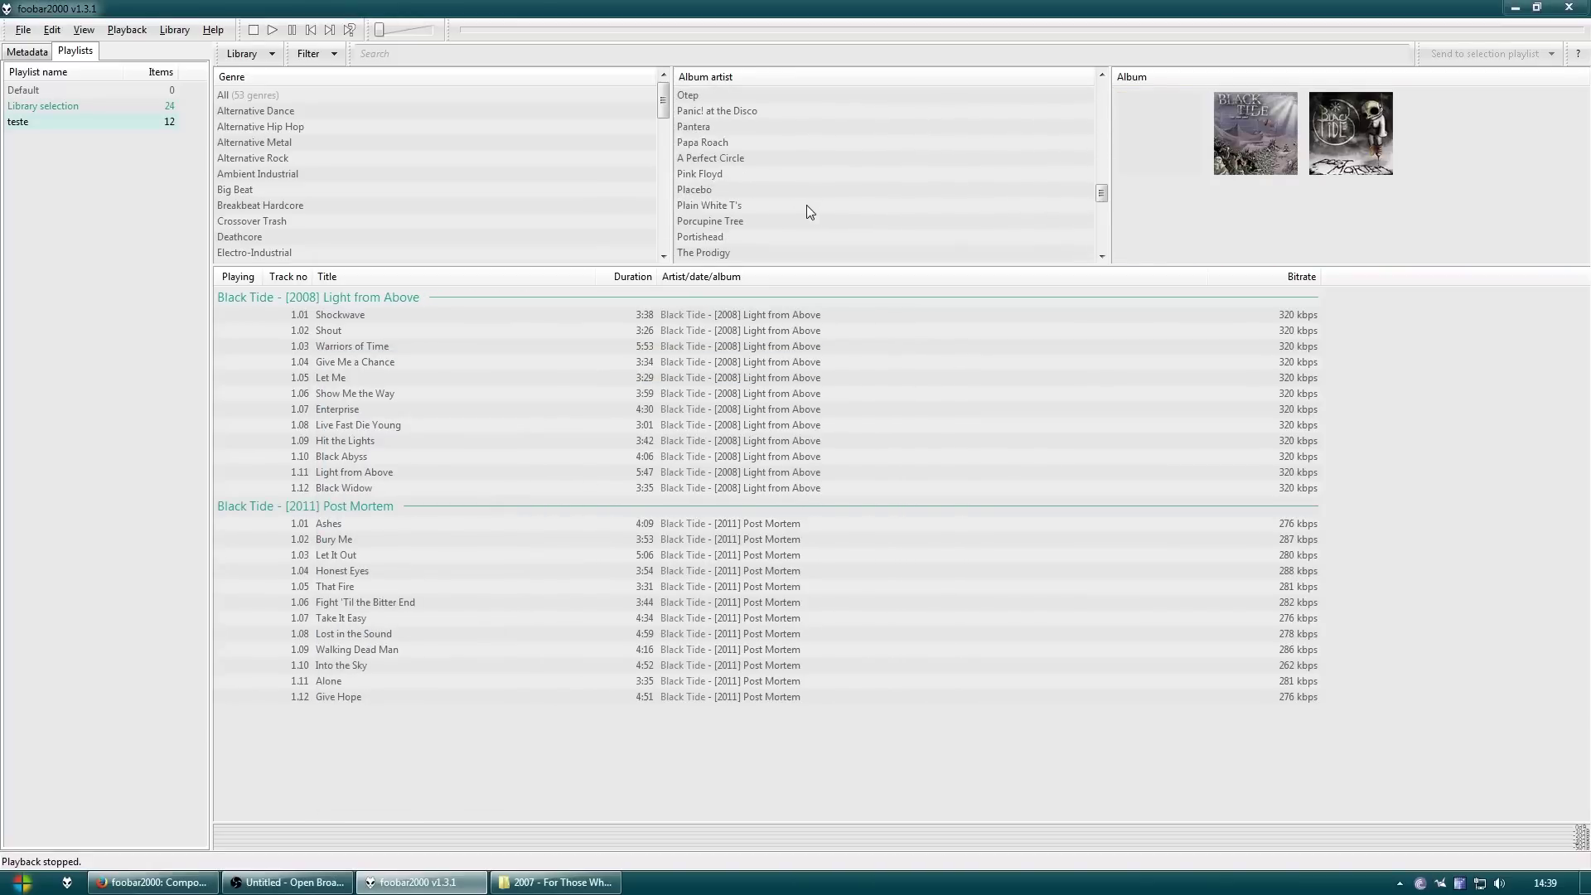
click(718, 178)
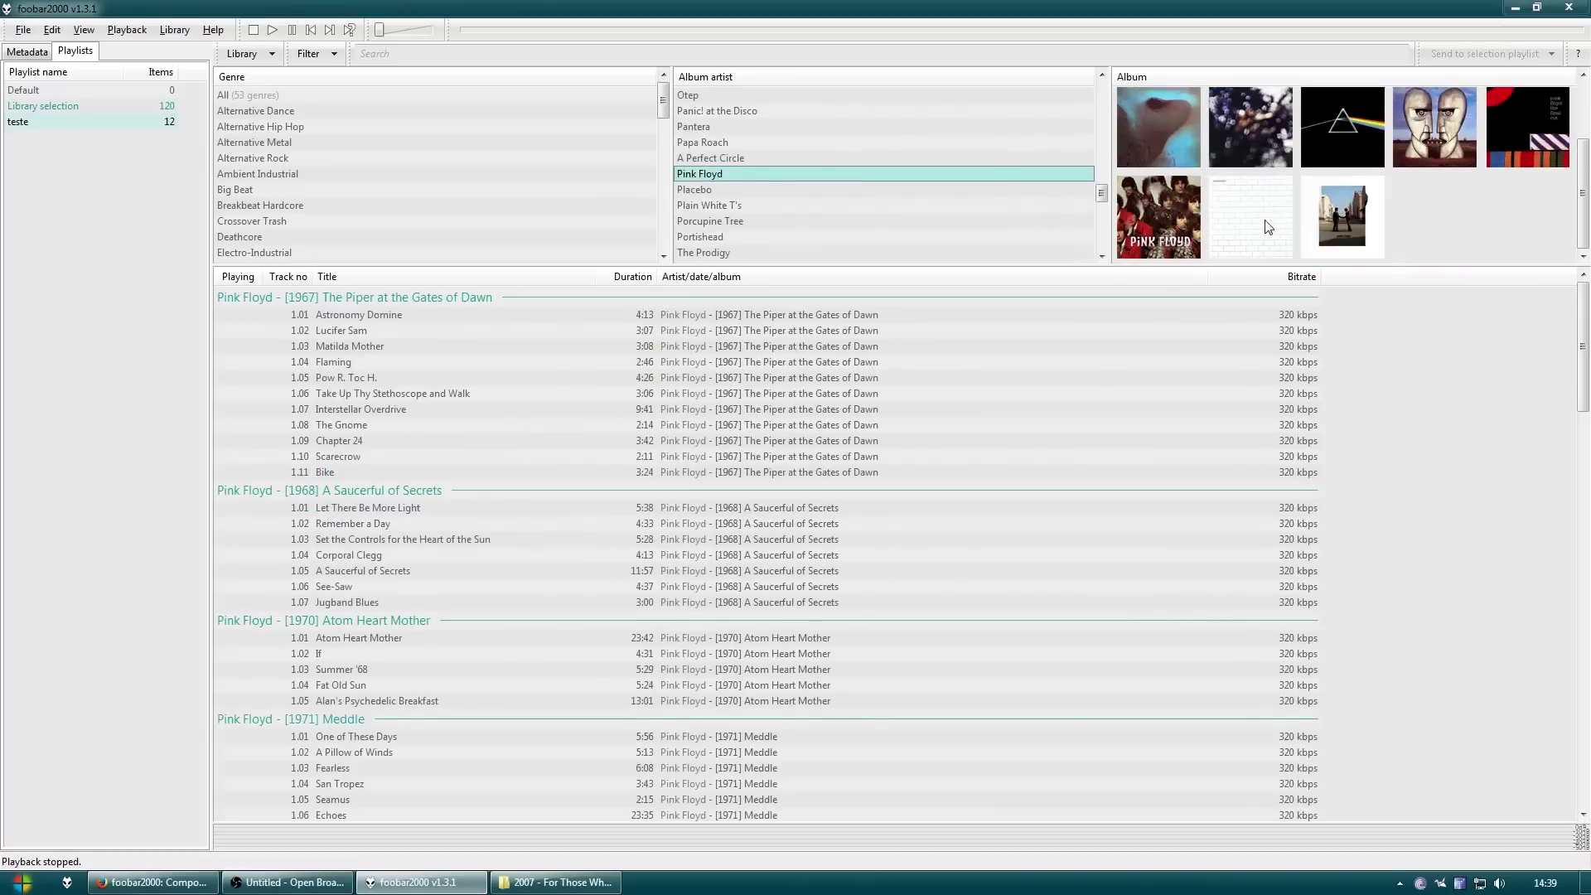
Examine the ReplayGain values of the track Hey You from The Wall and of other Pink Floyd albums such as Wish You Were Here
click(348, 518)
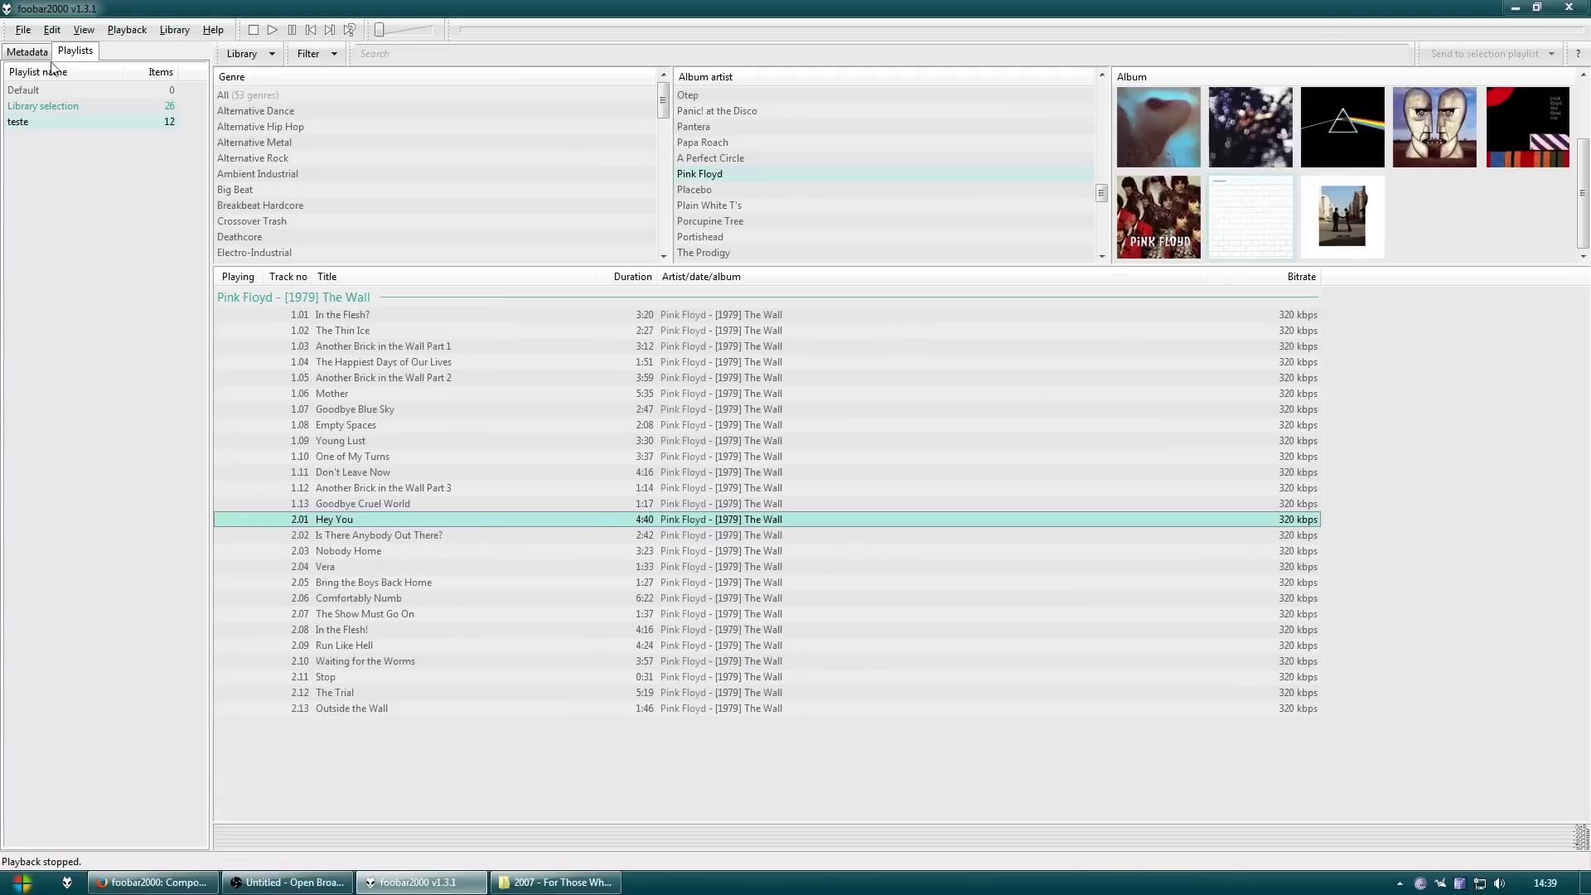
click(33, 53)
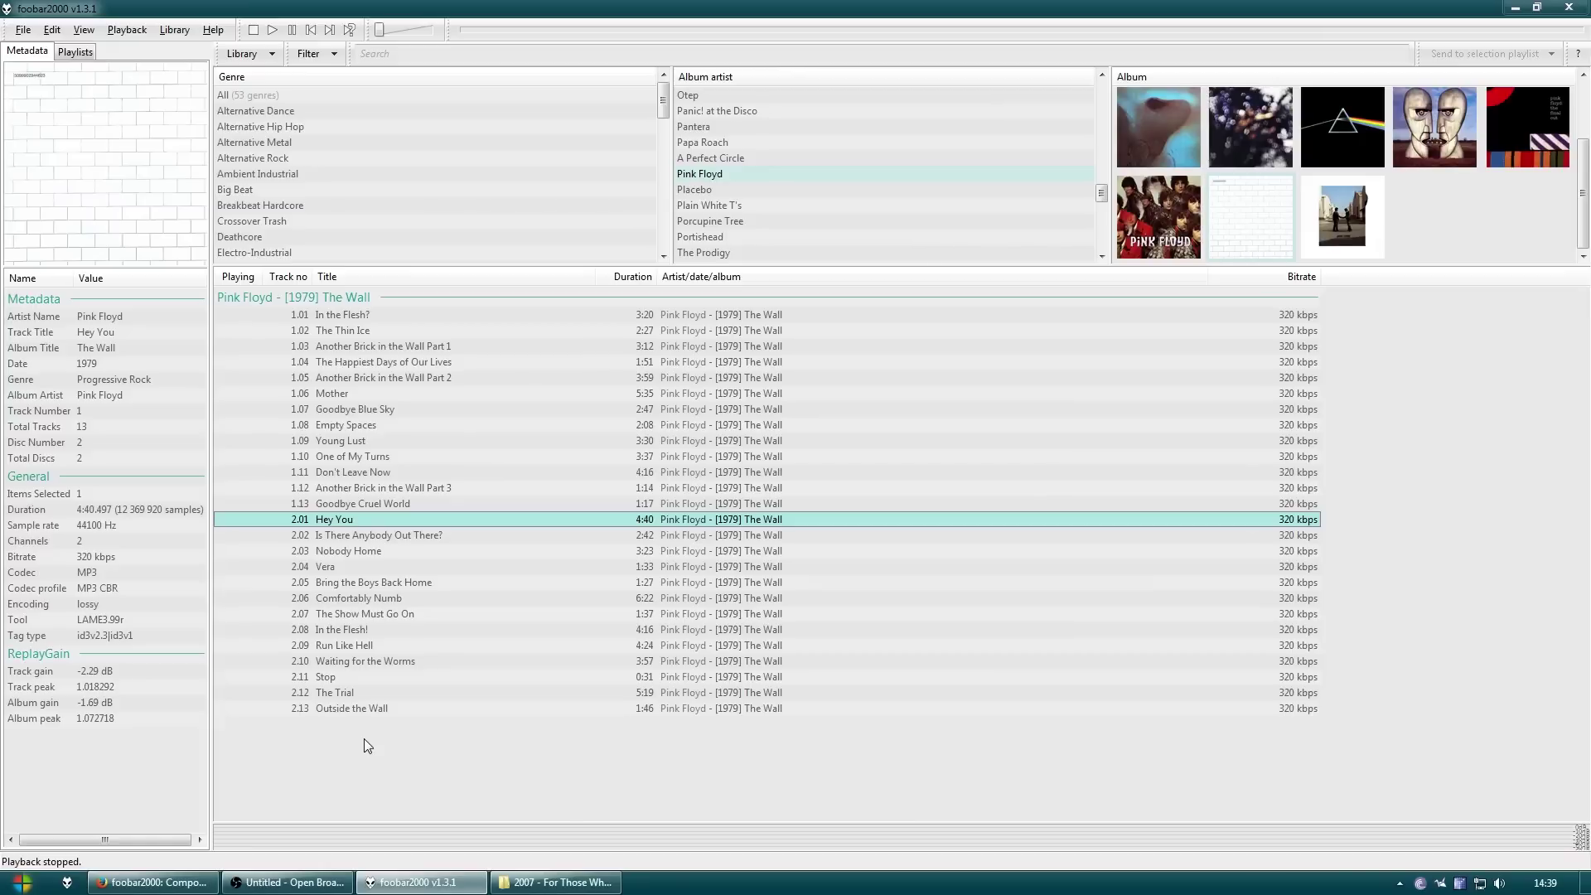
click(1357, 247)
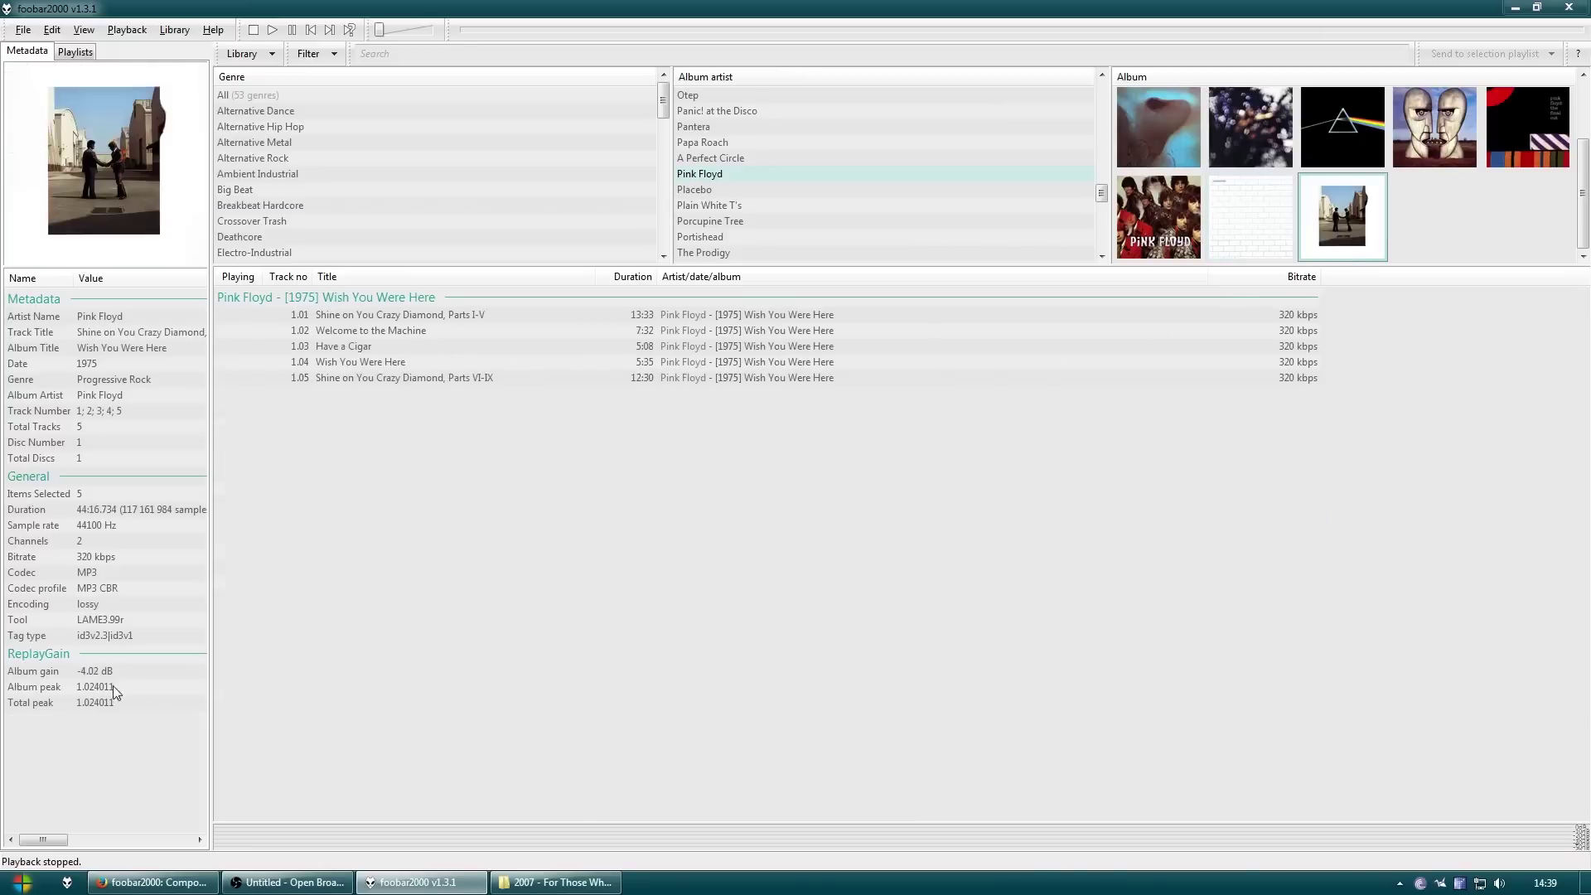
click(1160, 231)
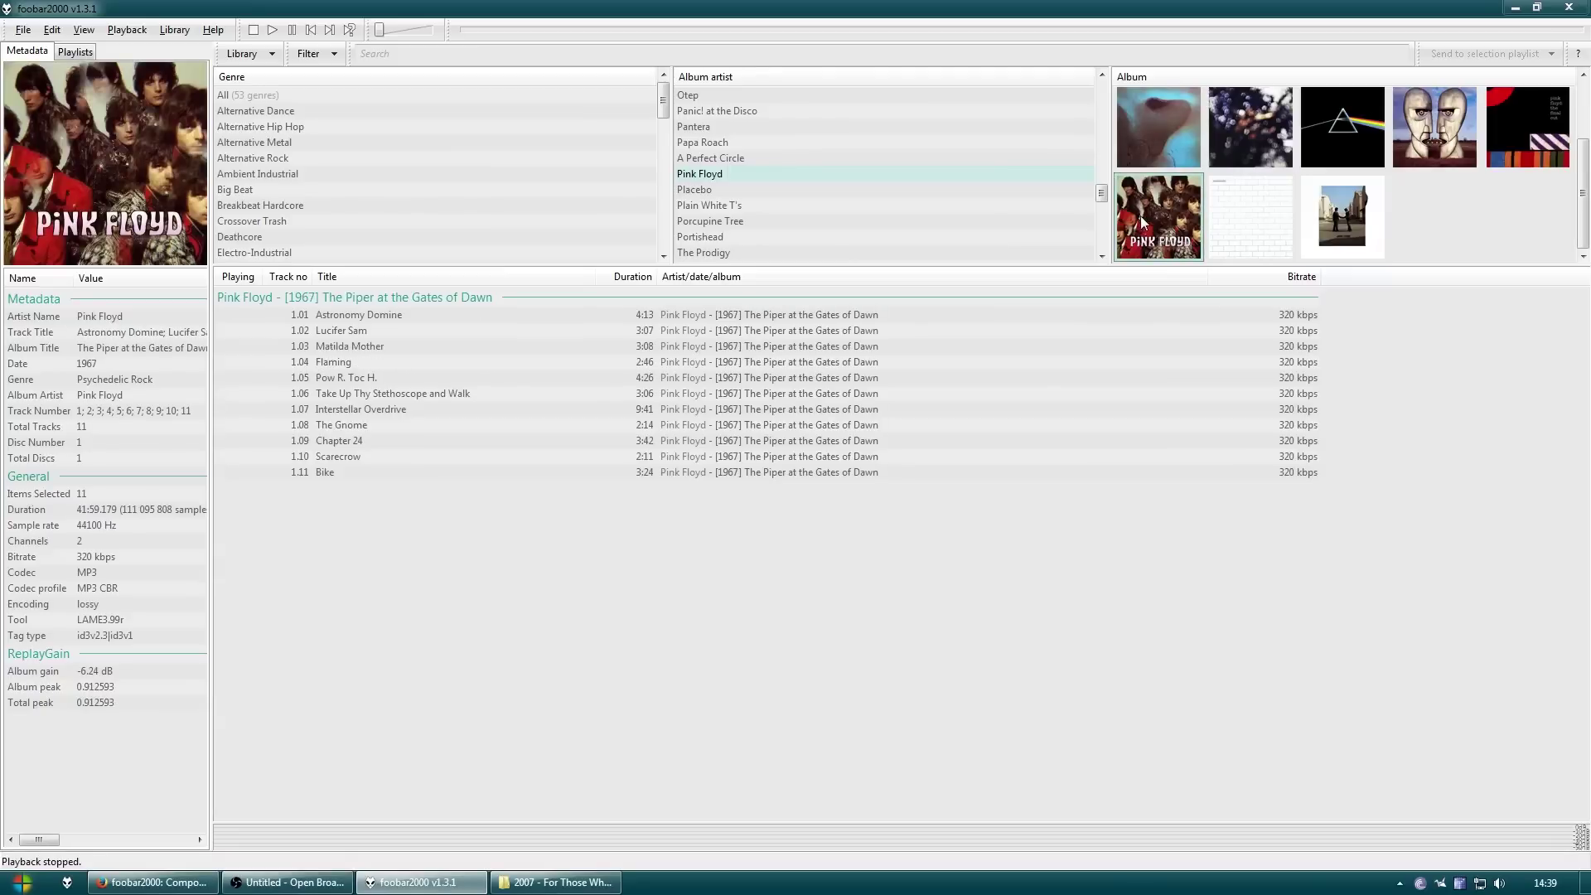
click(1563, 143)
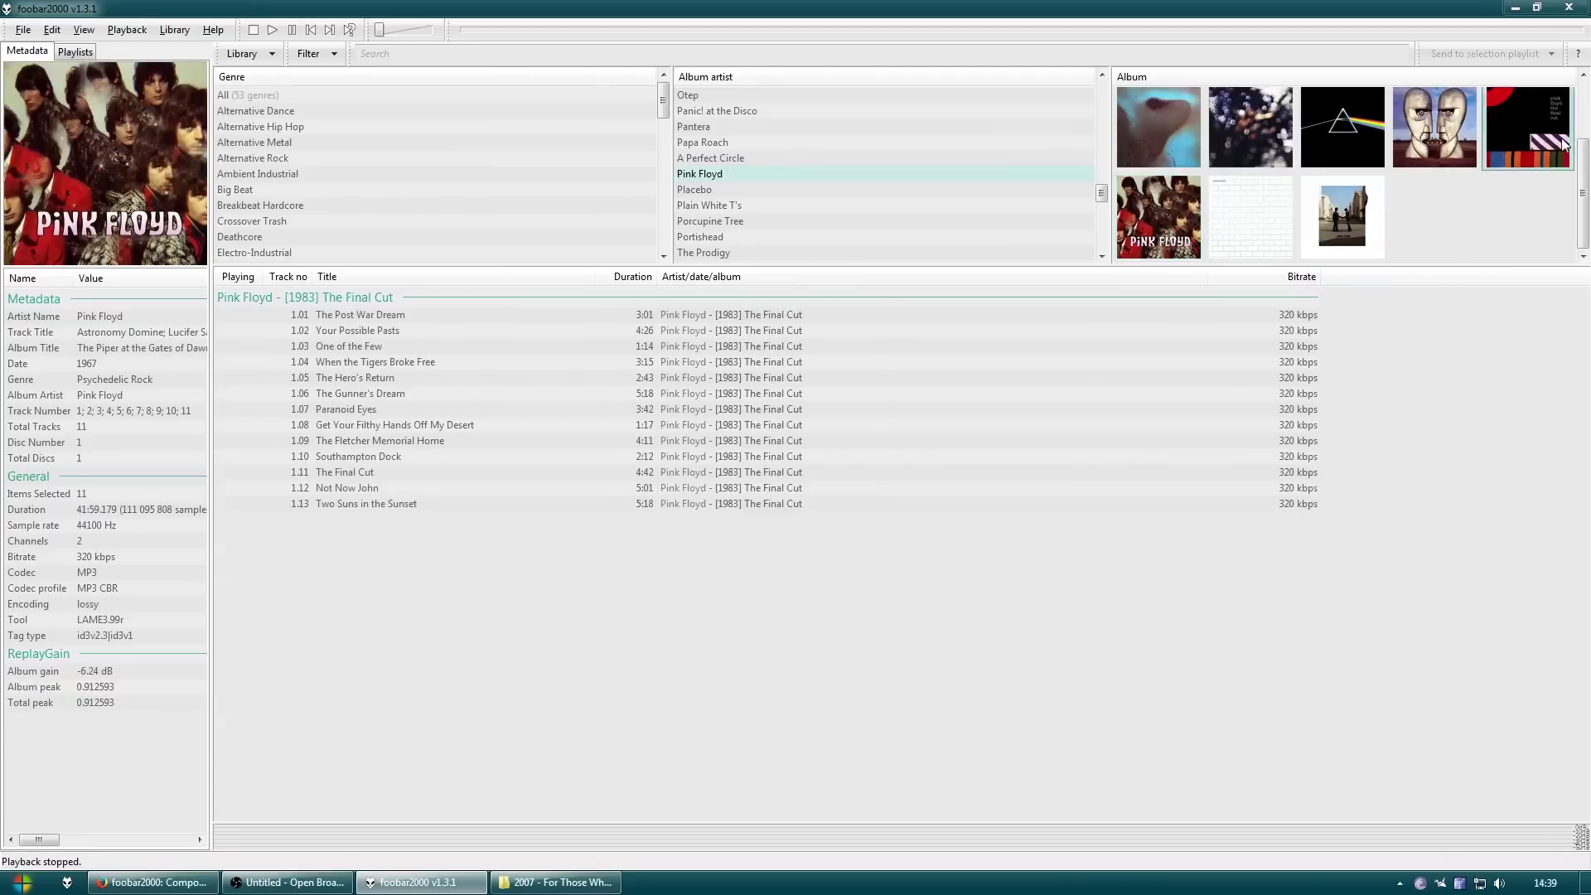
click(1454, 130)
click(1324, 130)
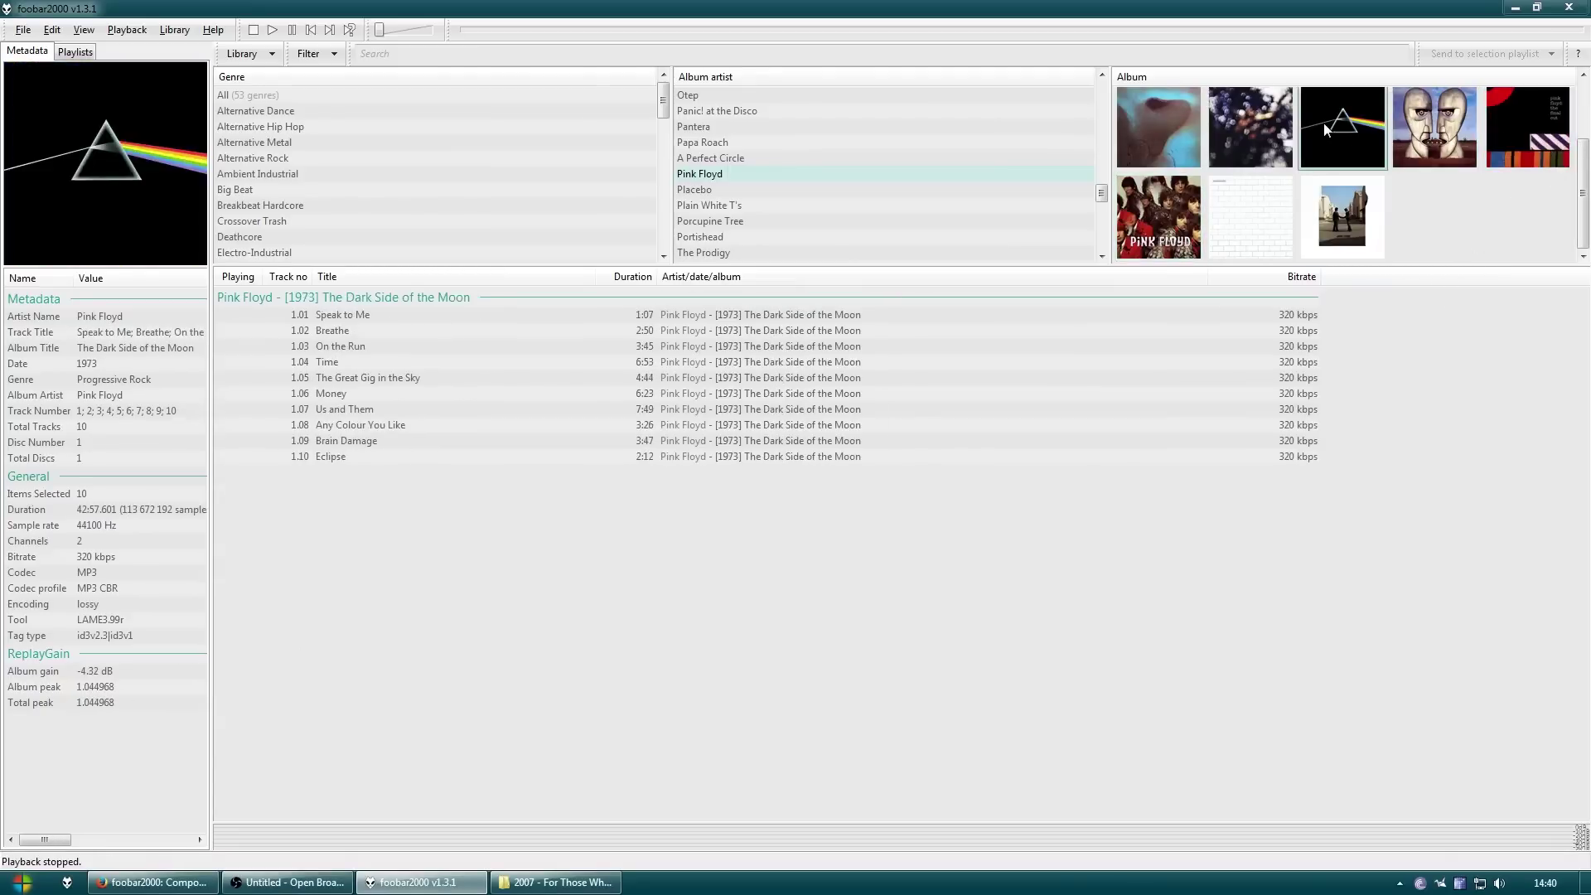
click(1282, 133)
click(1159, 132)
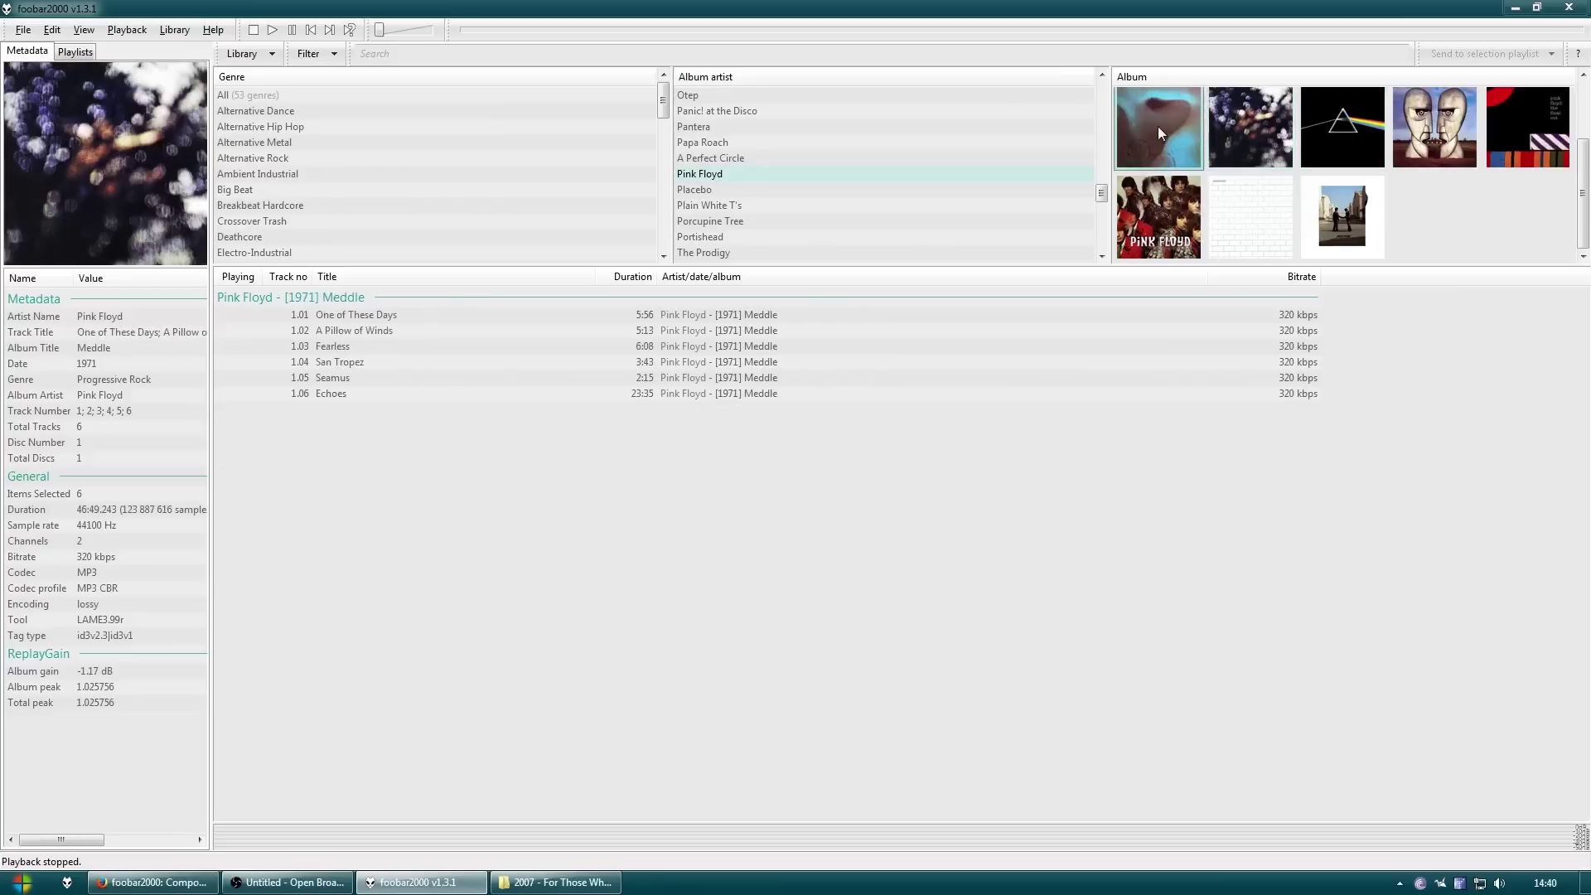
Check the album gain and peak of further Pink Floyd albums, including Animals and A Momentary Lapse of Reason
scroll(1287, 180, up, 1)
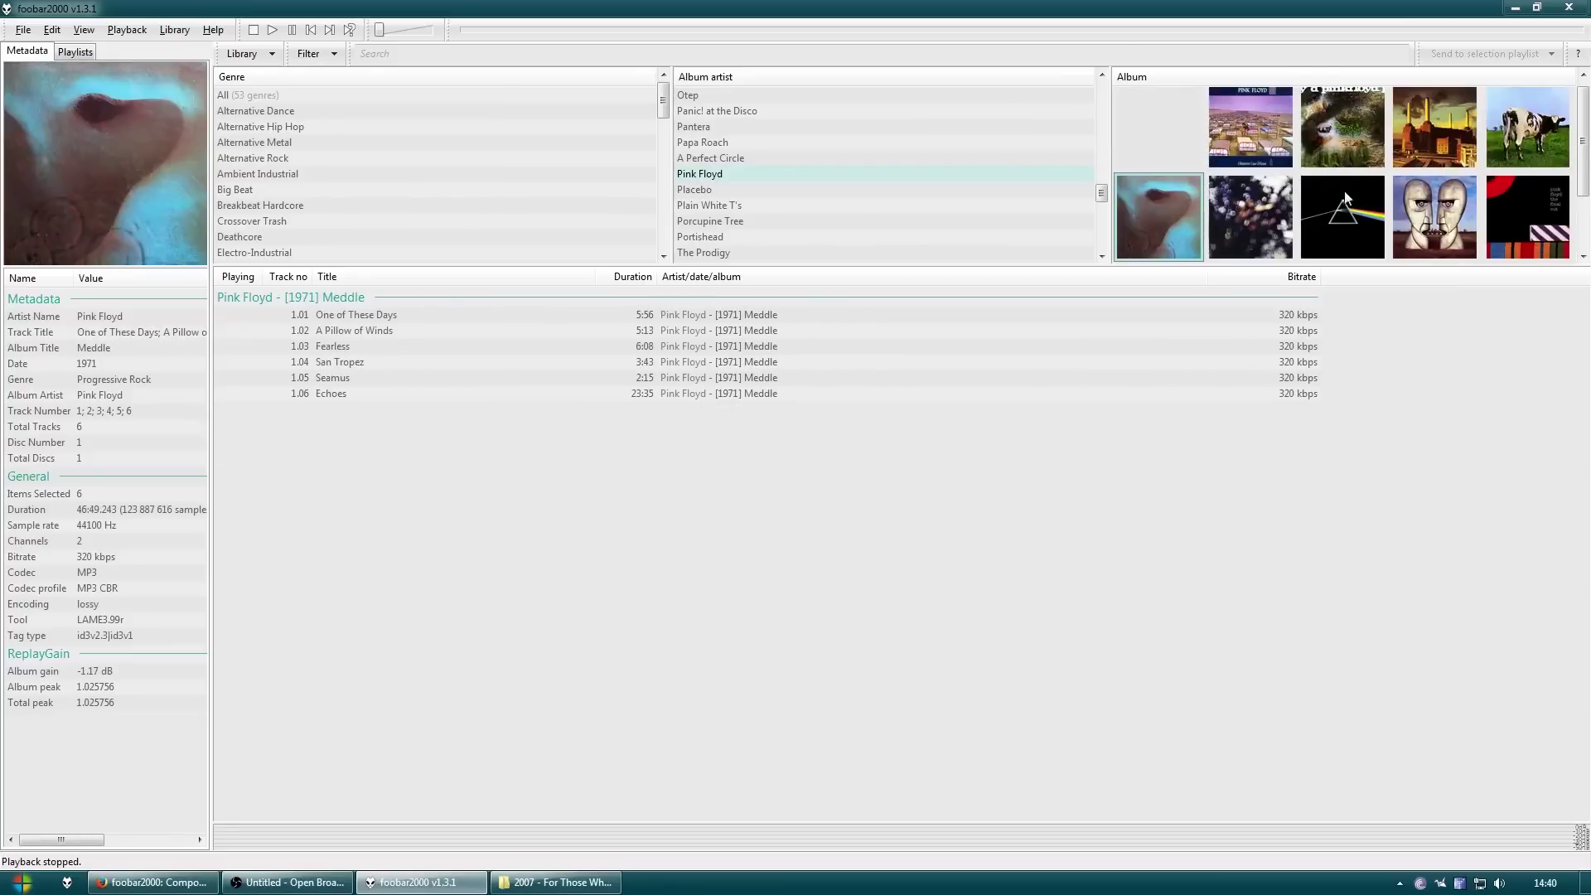
click(1546, 154)
click(1422, 141)
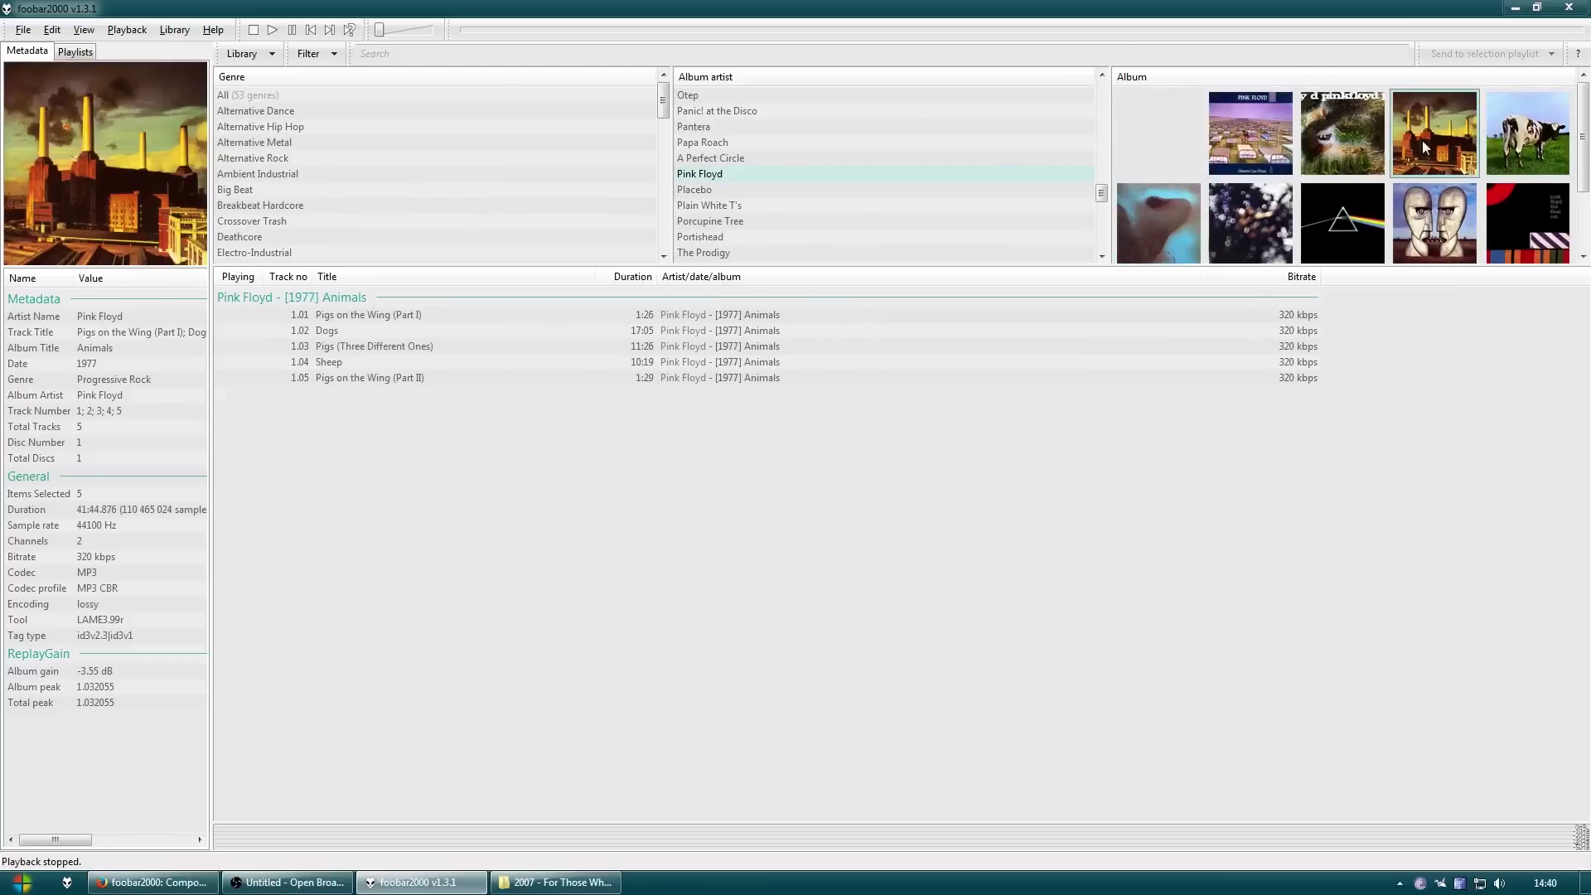
click(1299, 141)
click(1260, 137)
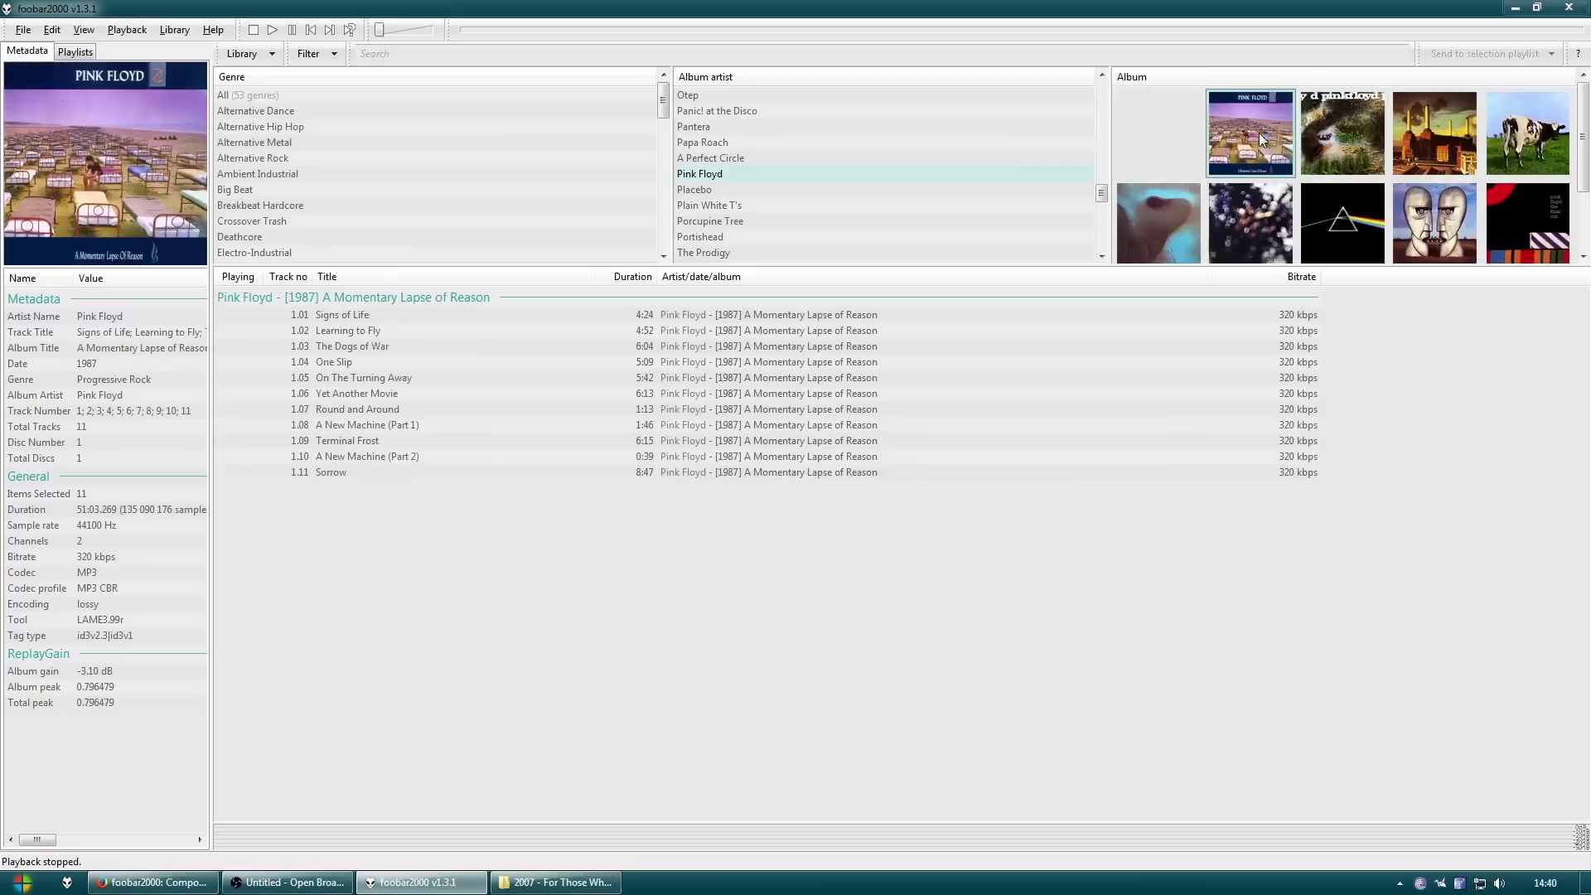
List the tracks of all Pink Floyd albums together and look through them
click(1181, 133)
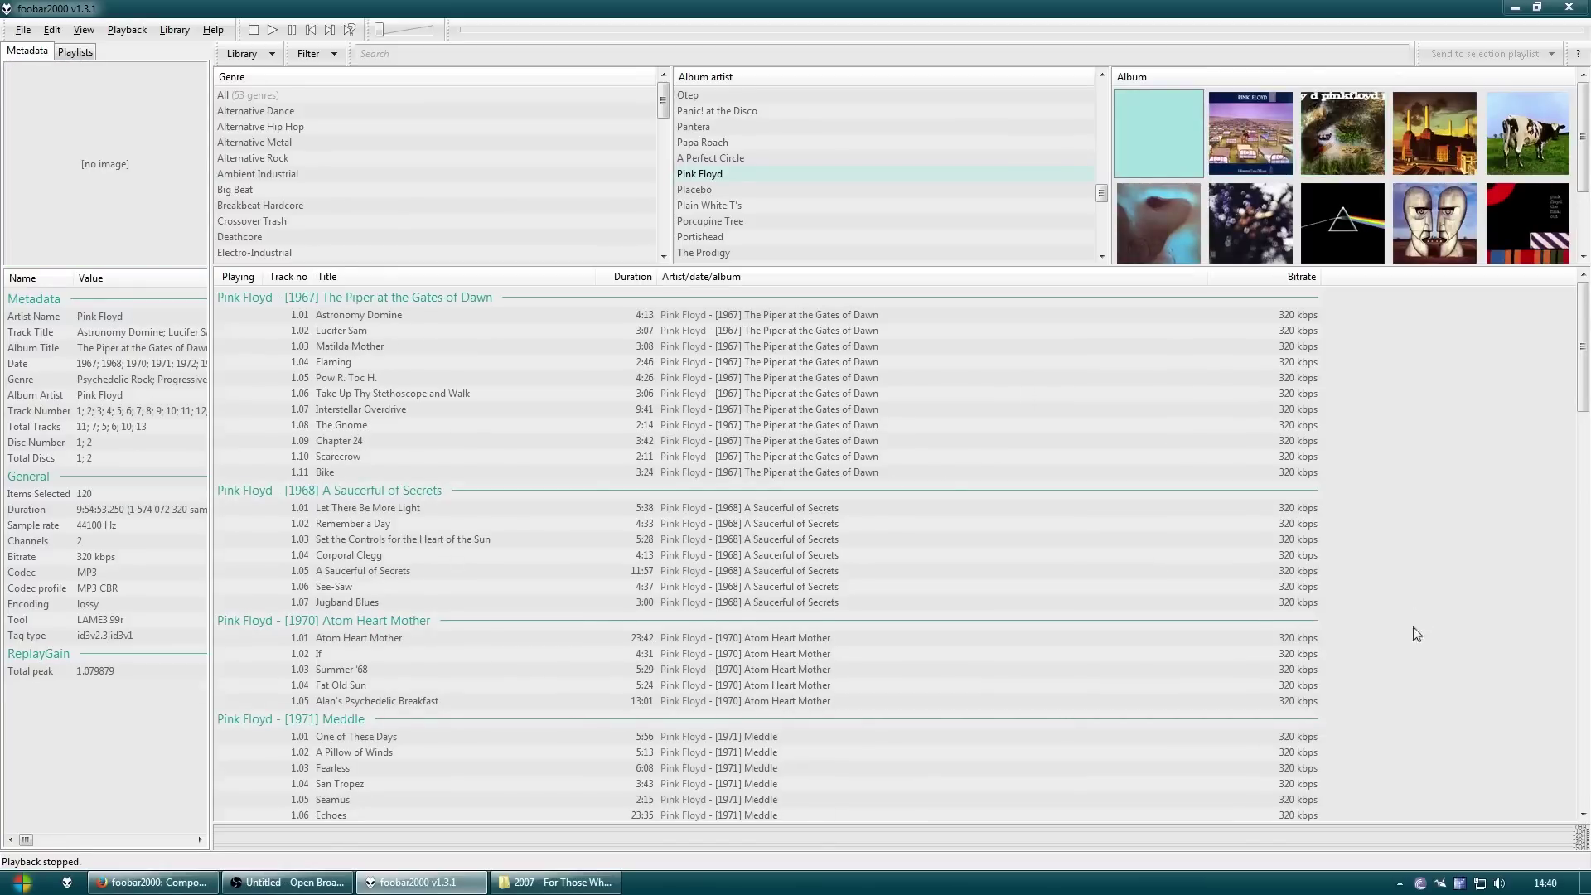
scroll(1388, 430, down, 15)
scroll(1192, 608, up, 10)
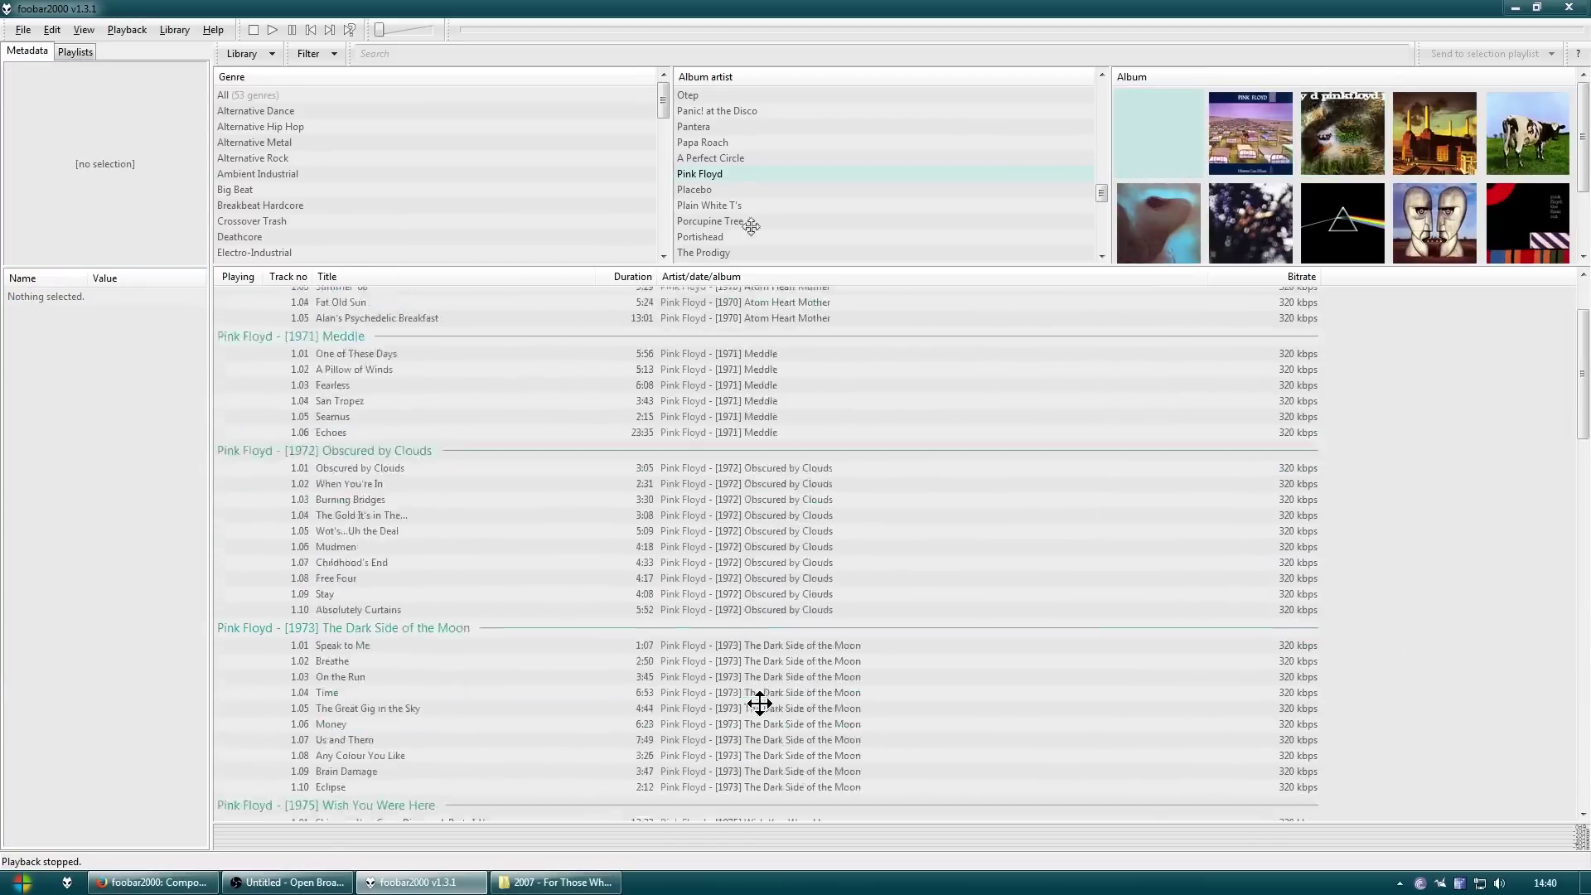
click(753, 177)
Open the teste playlist with the search source on Playlist
click(74, 51)
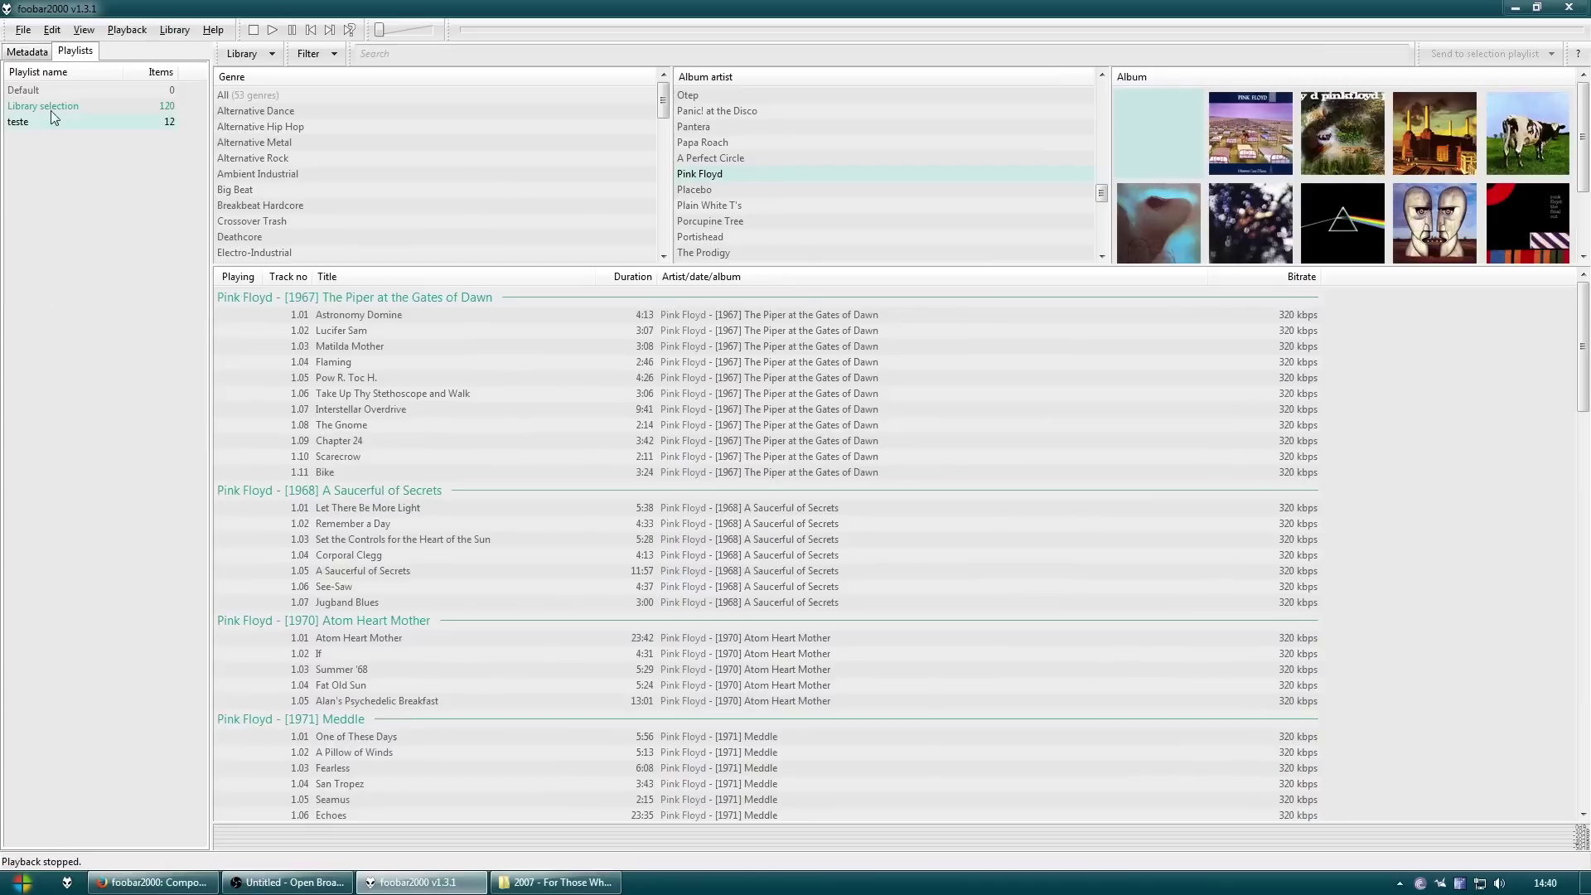
click(48, 123)
click(249, 53)
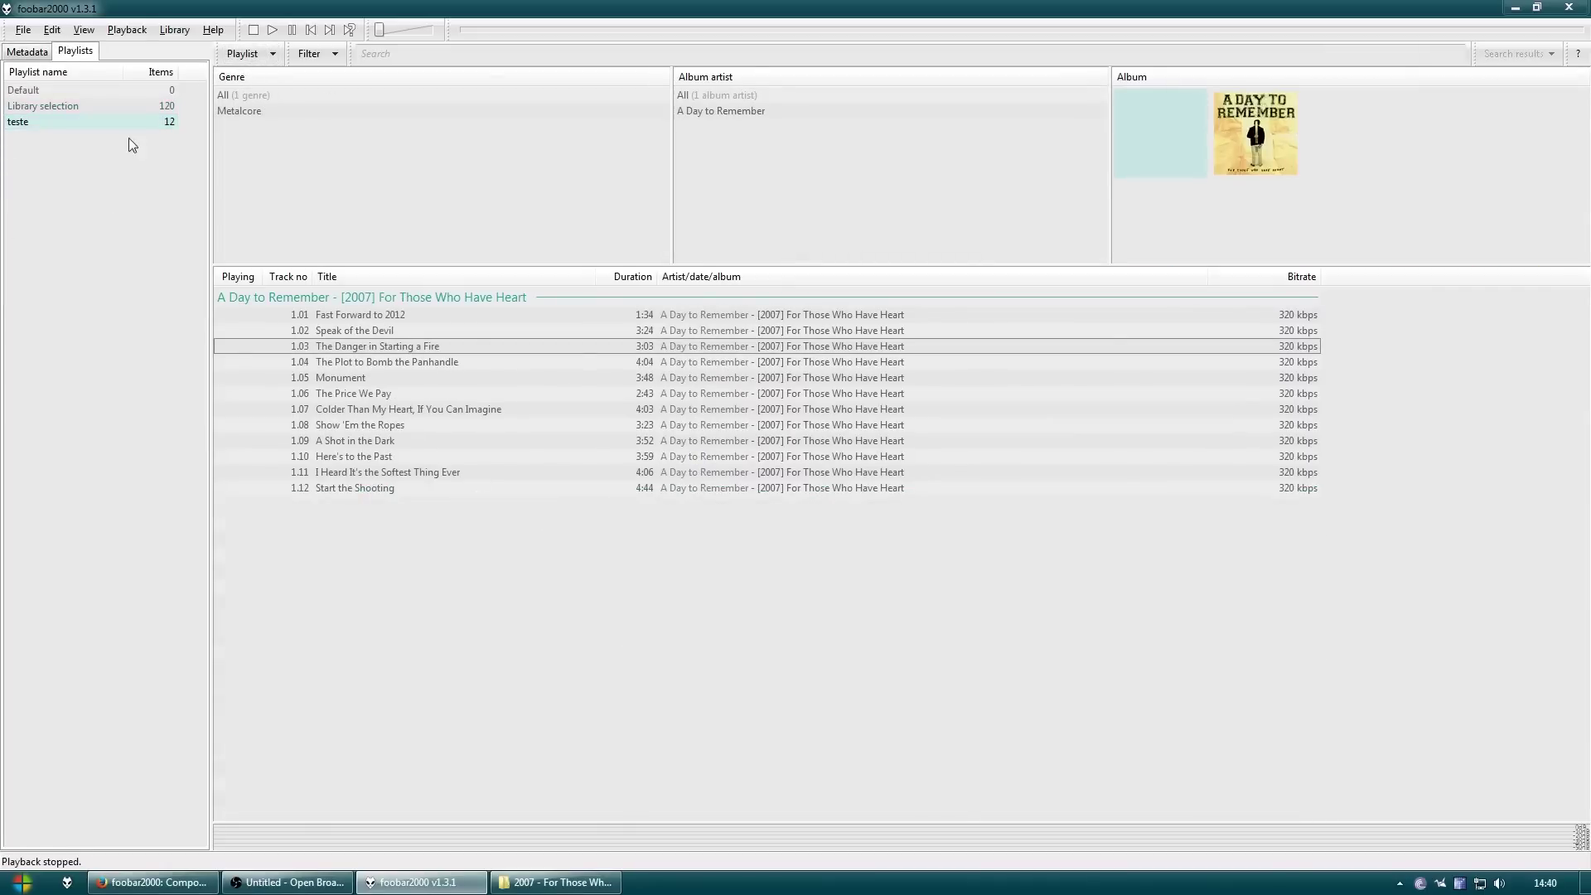
Examine the ReplayGain metadata of Show 'Em the Ropes, The Plot to Bomb the Panhandle and A Shot in the Dark
click(29, 53)
click(425, 425)
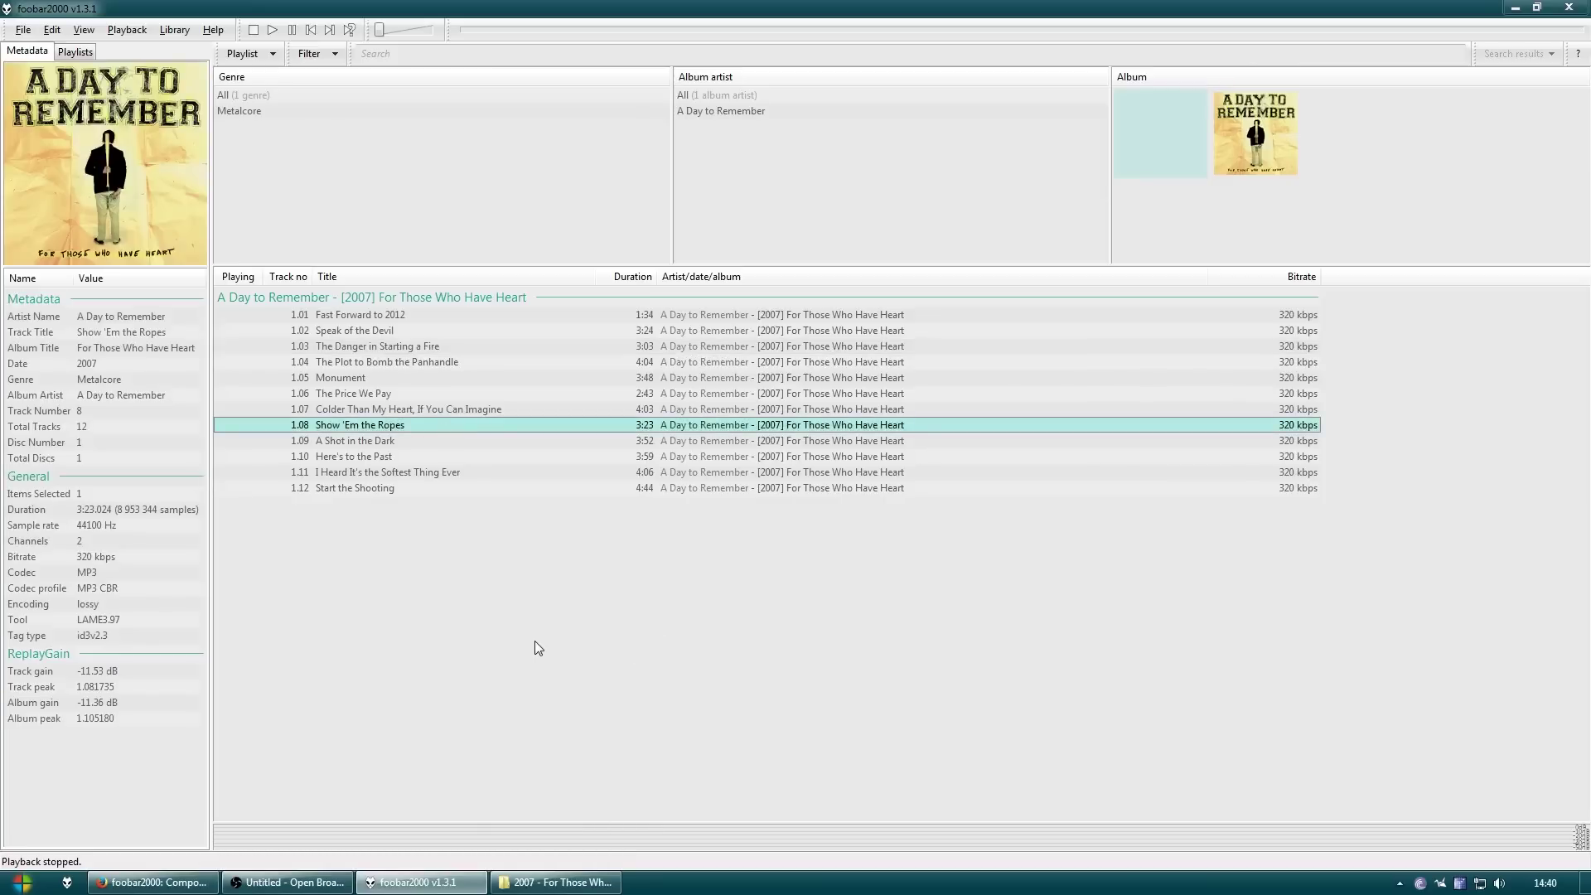
click(406, 362)
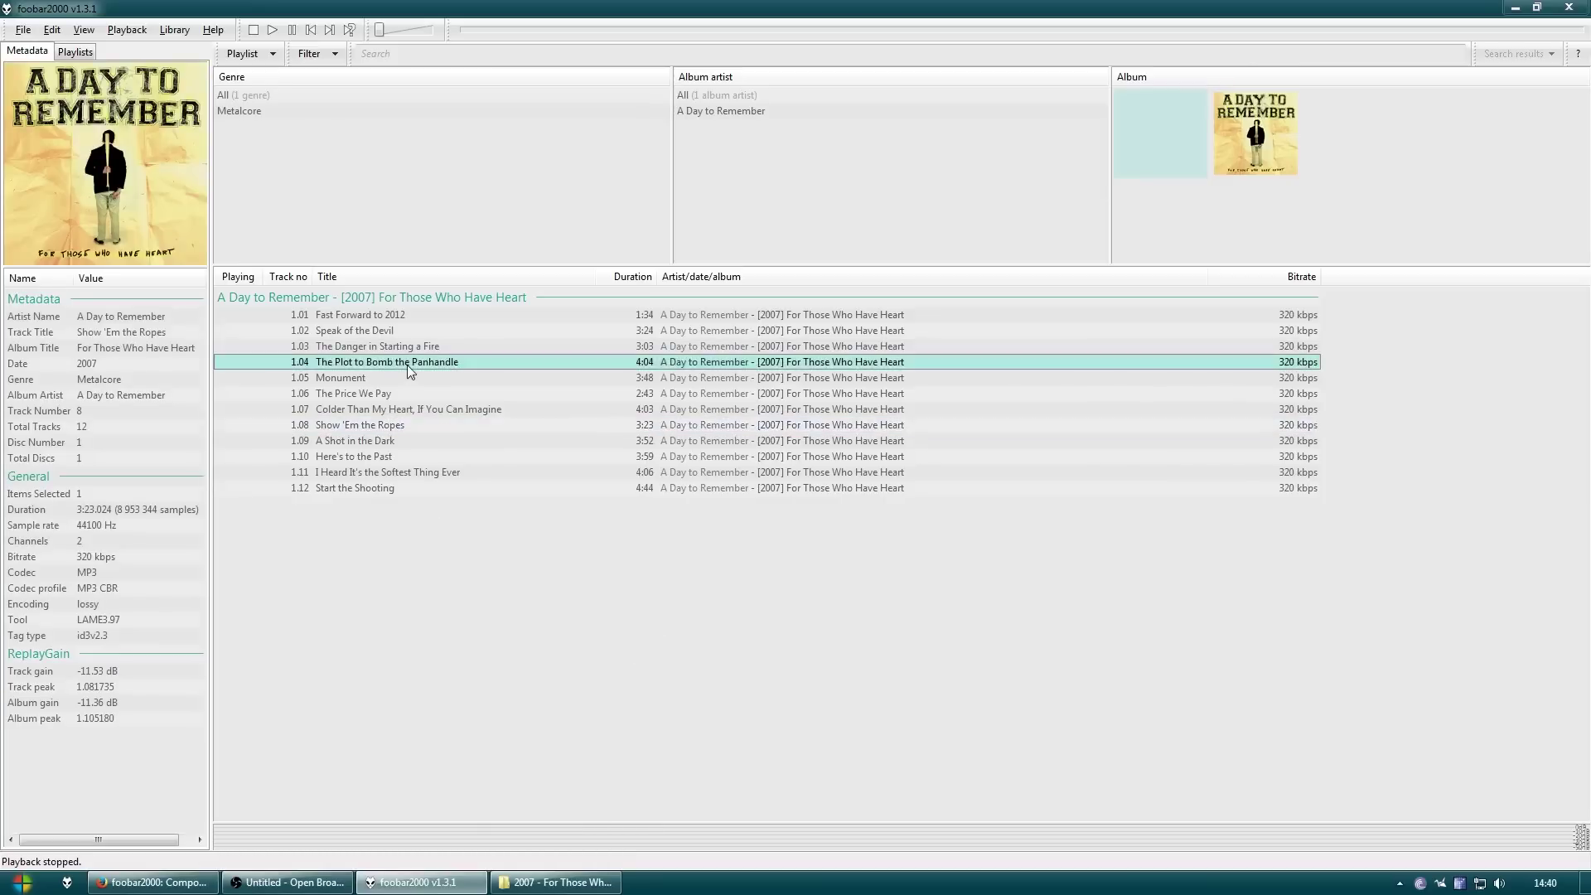
click(419, 440)
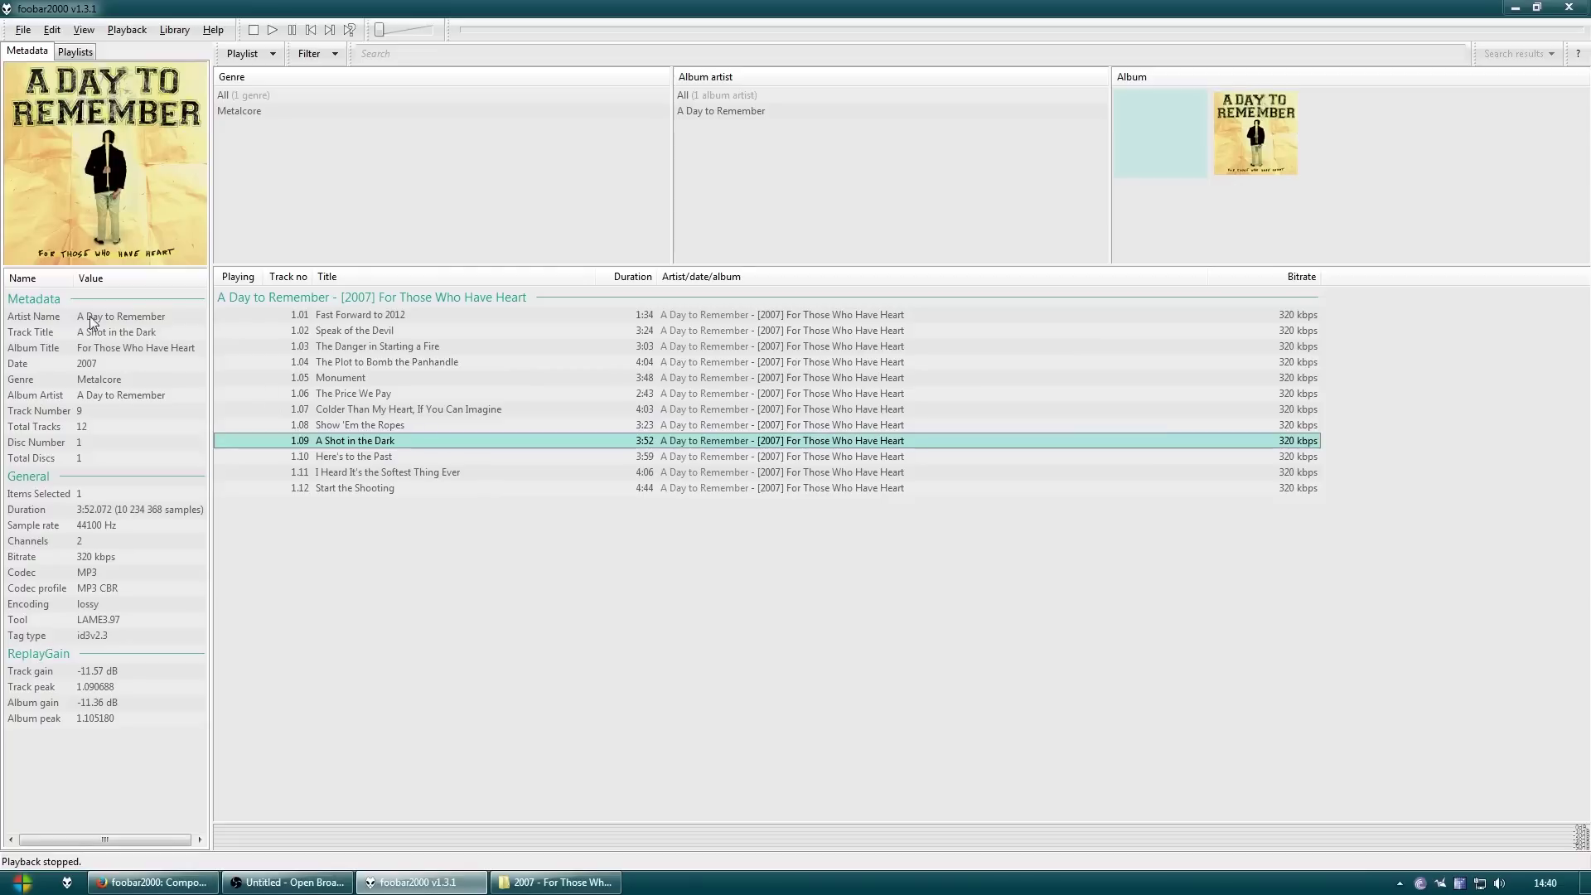
Export the Default User Interface theme with all sections as Tema Basico in the FB2KT folder, and close the preferences
click(23, 30)
click(74, 215)
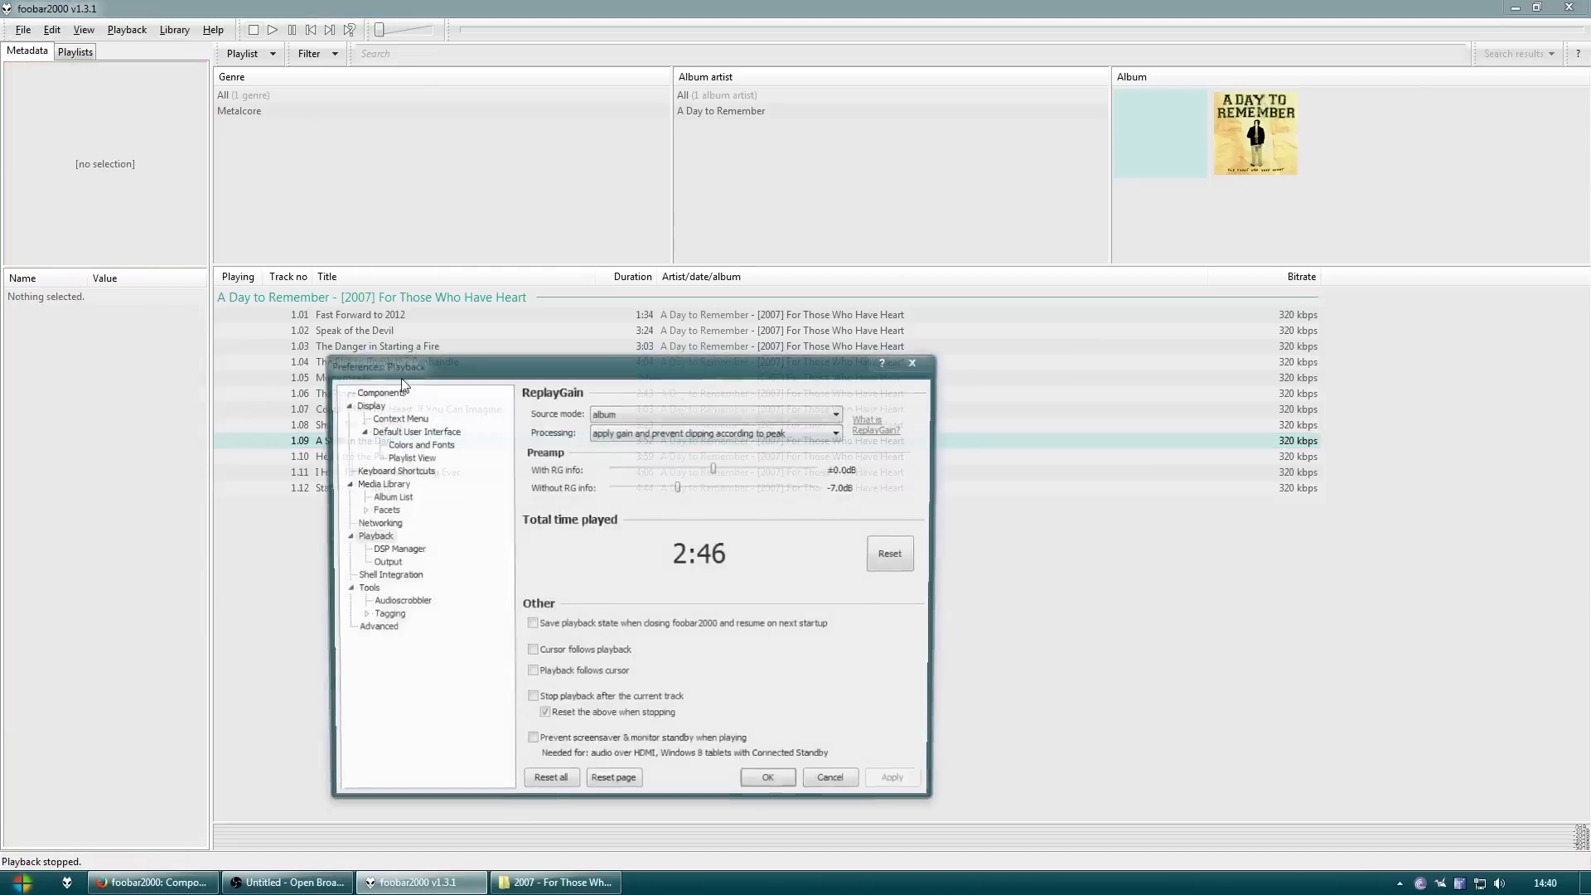
click(411, 430)
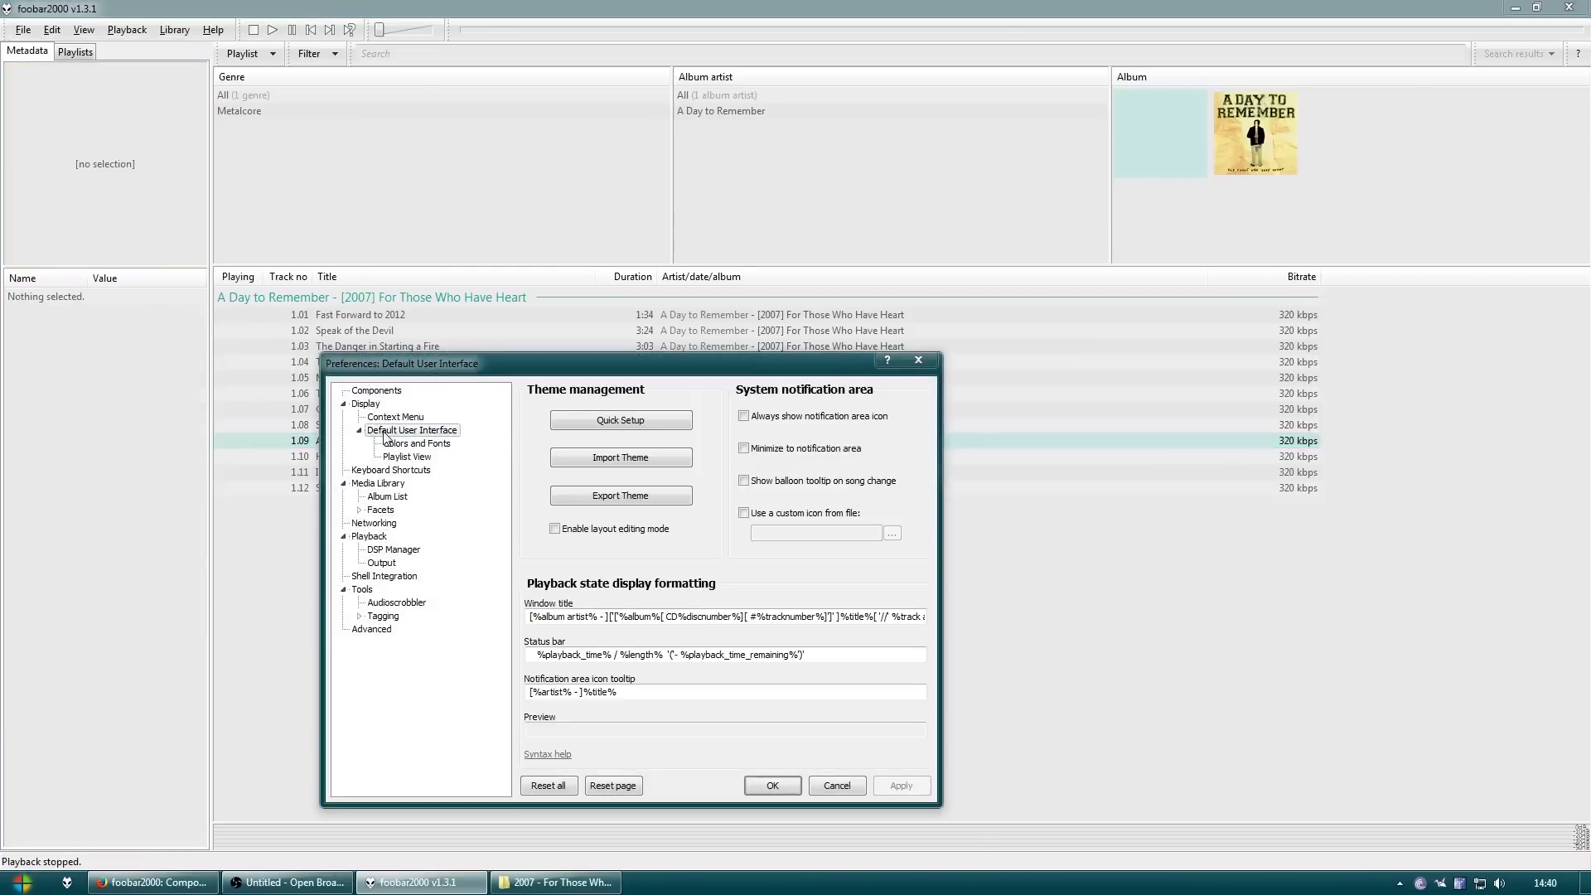
click(651, 498)
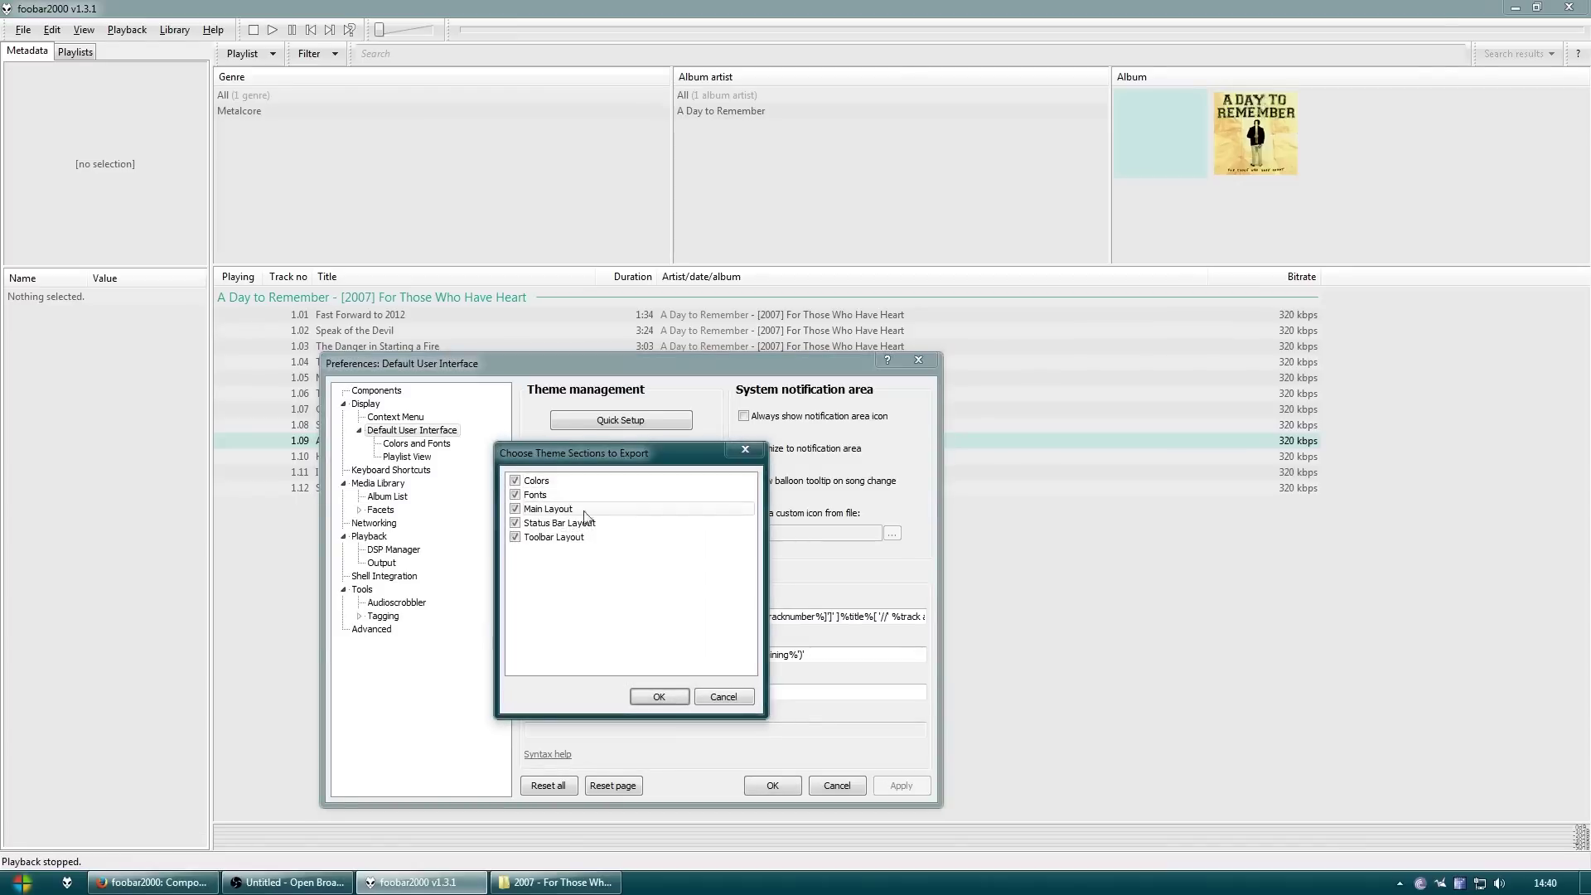
click(683, 698)
key(alt+Up)
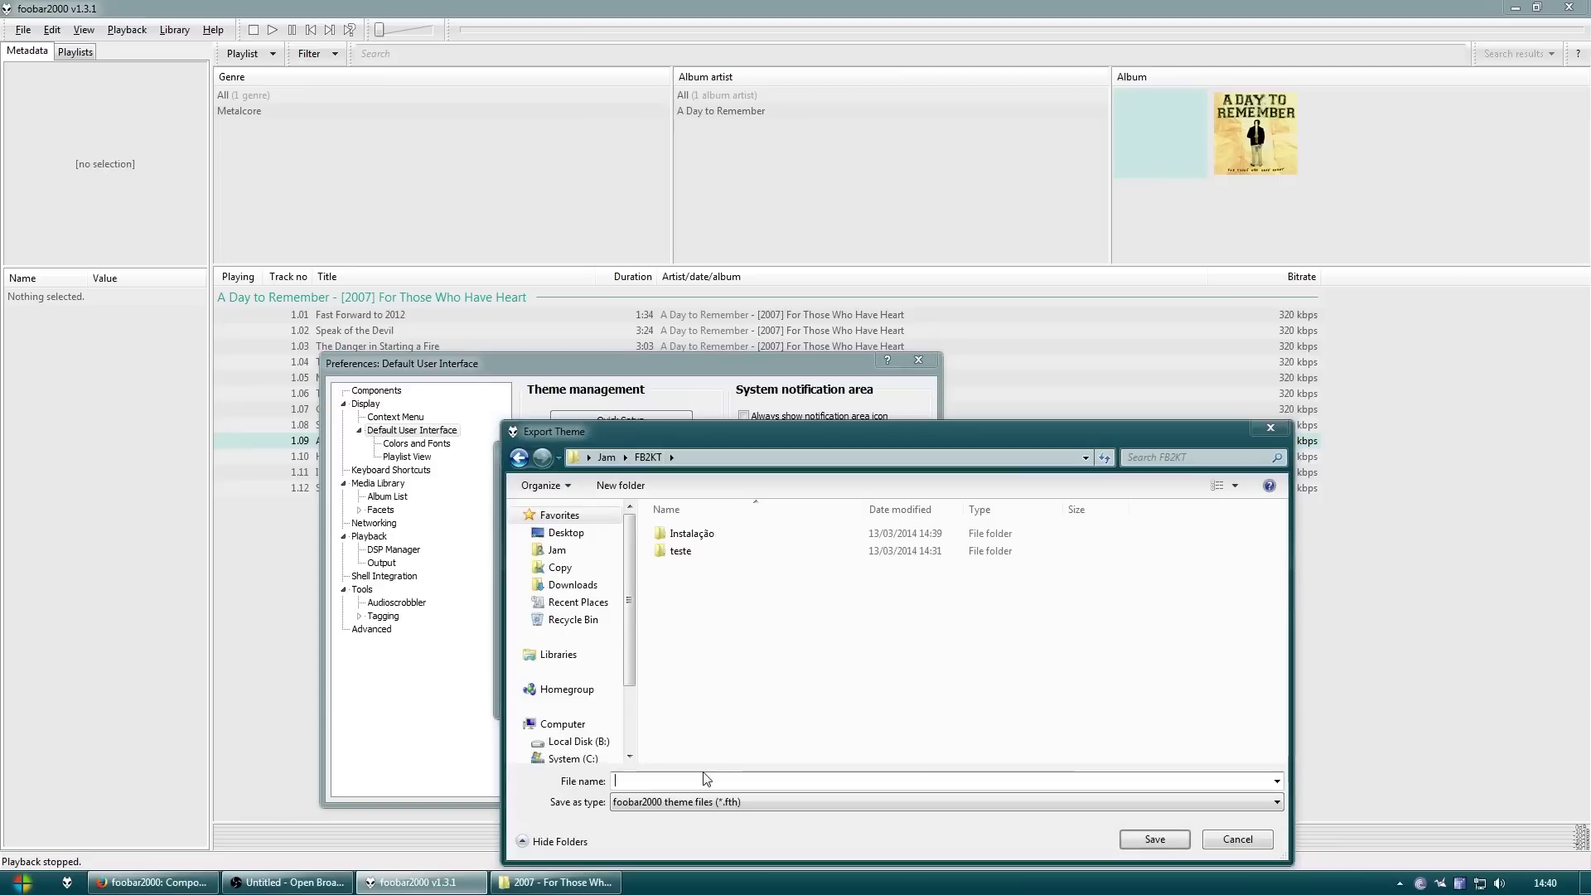
text(Tema Basico)
click(1178, 835)
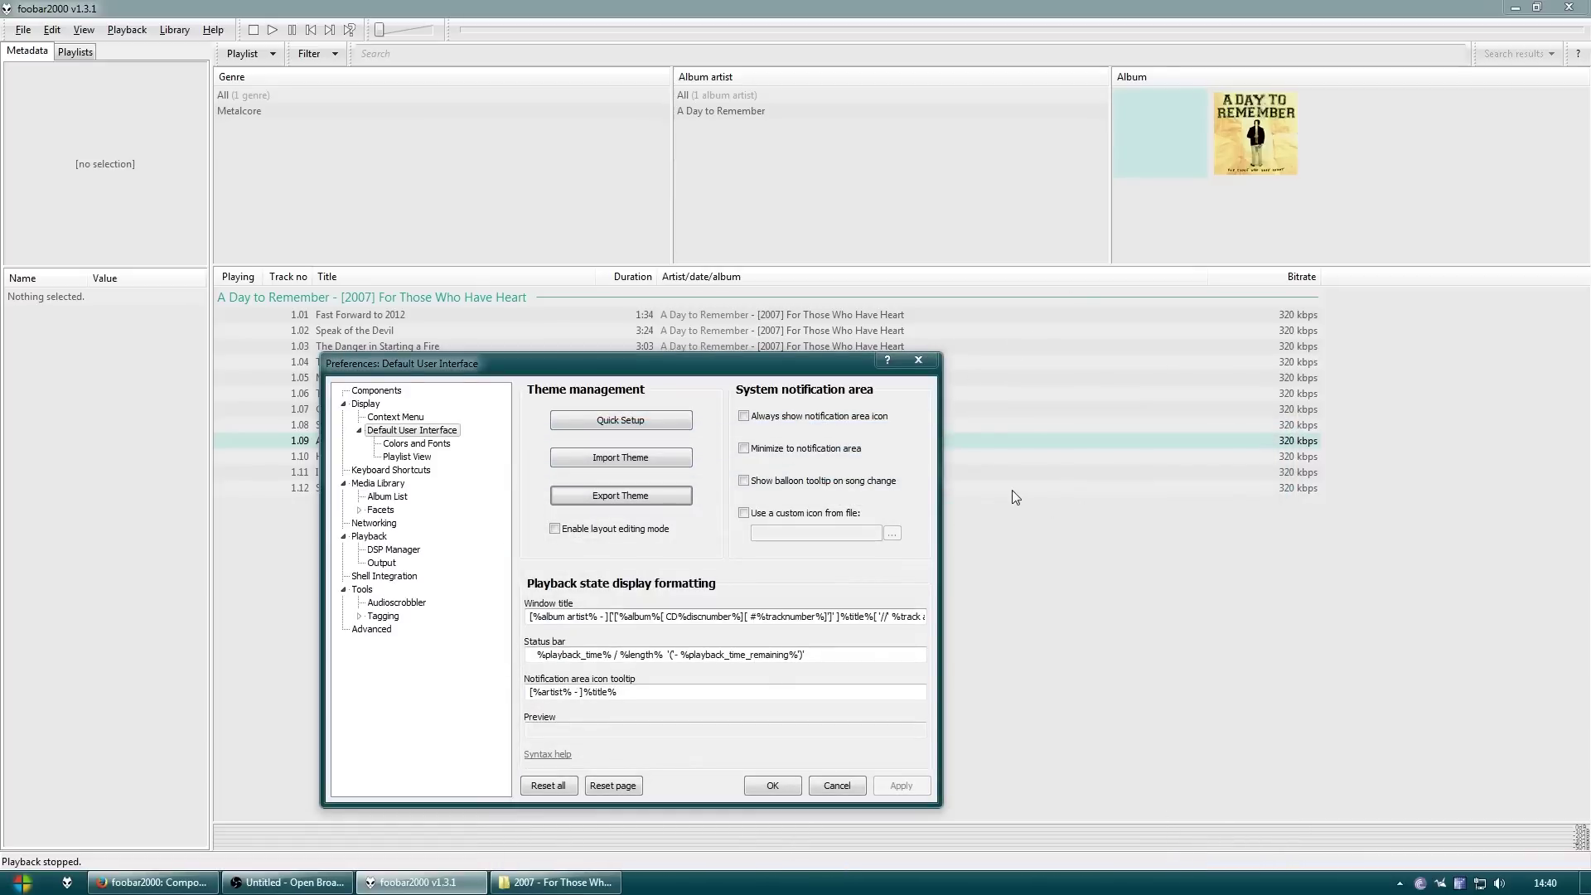
click(772, 785)
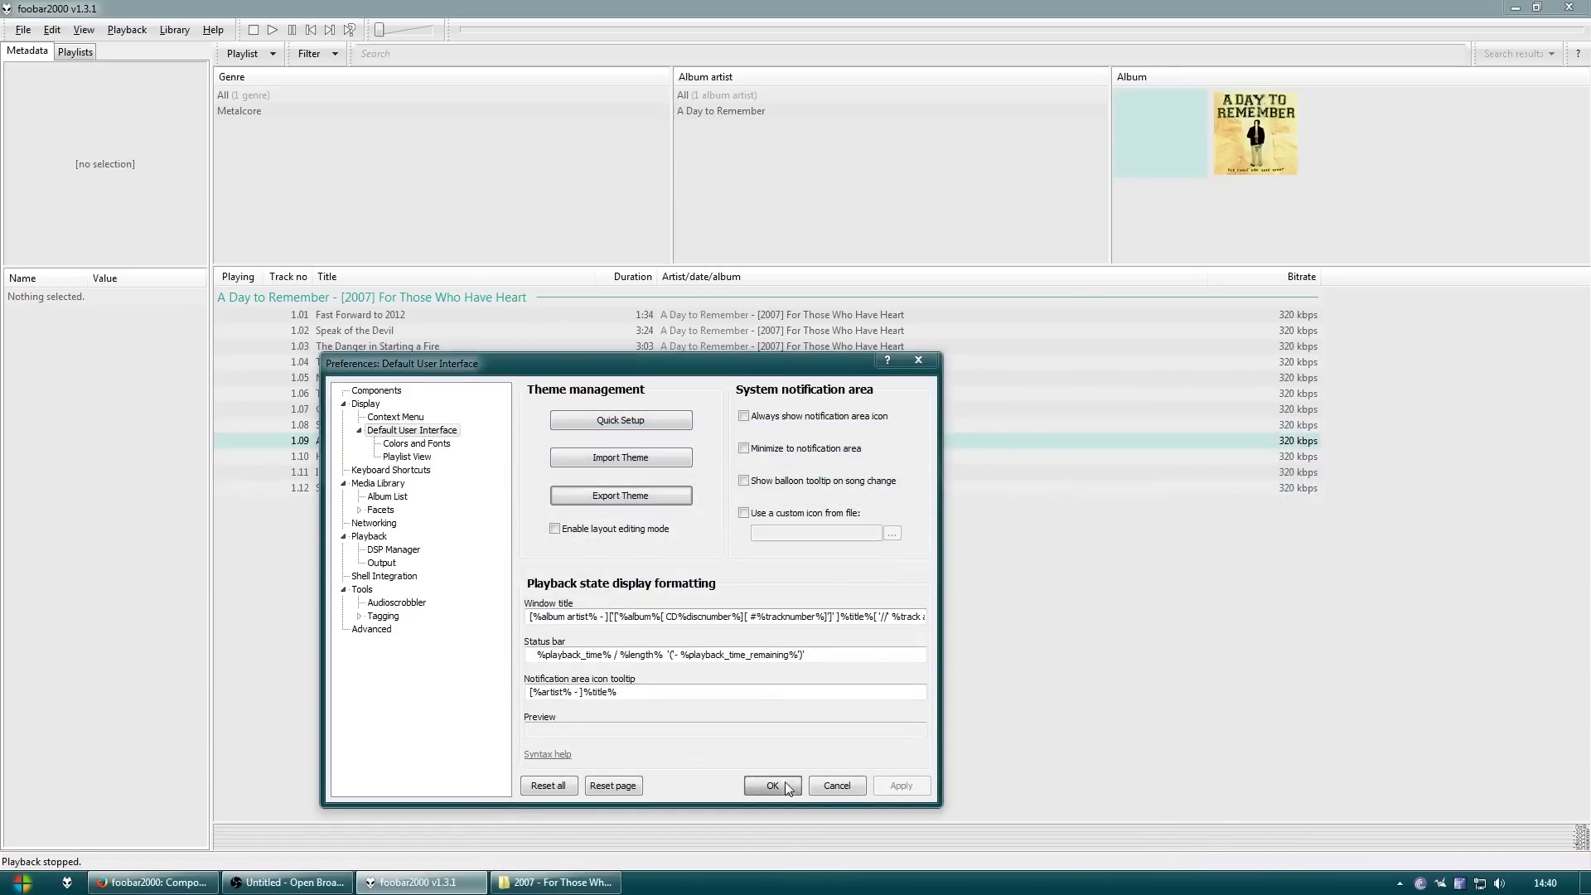